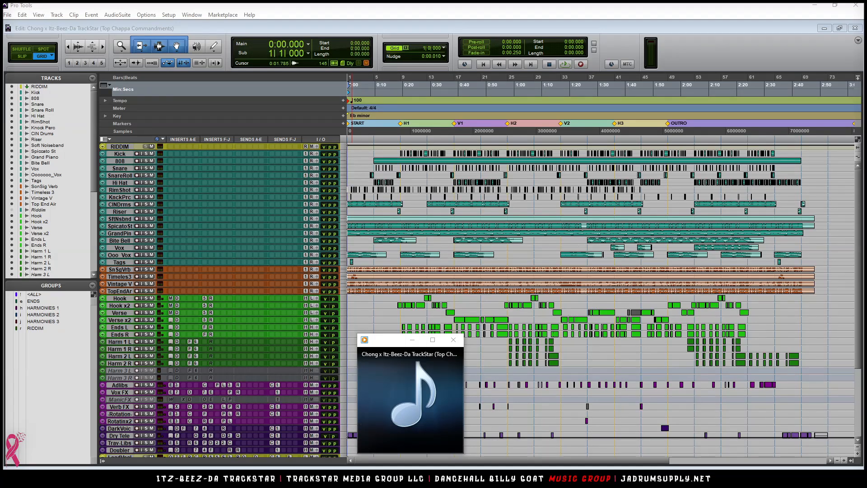
Step: Show the two Top Chappa Commandments cover images side by side for comparison
{"action": "mouse_move", "coordinate": [426, 406]}
{"action": "key", "text": "alt+Tab"}
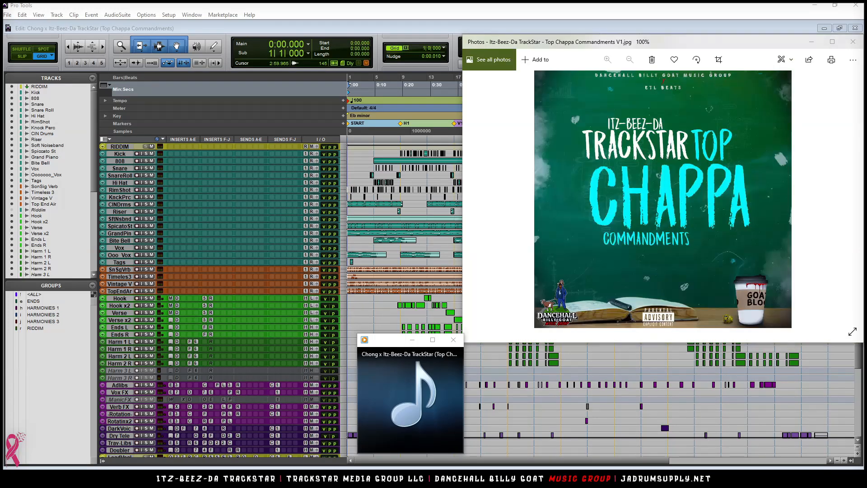
{"action": "left_click_drag", "start_coordinate": [655, 45], "coordinate": [4, 138]}
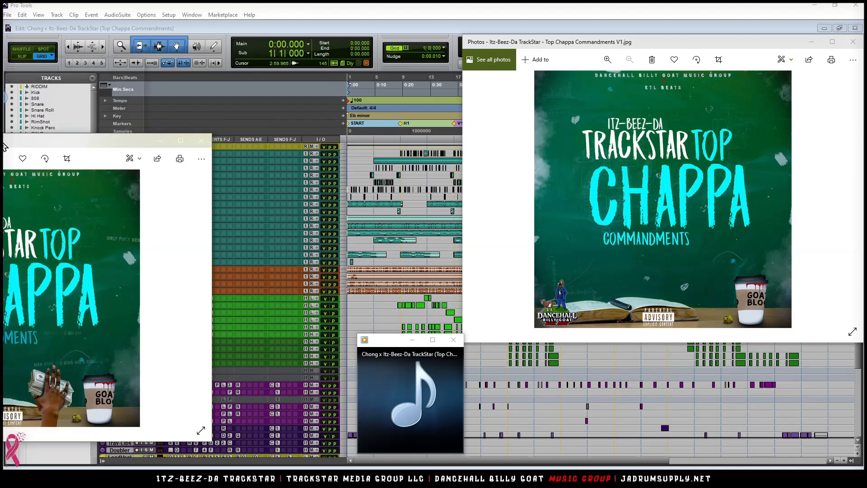
{"action": "left_click", "coordinate": [722, 93]}
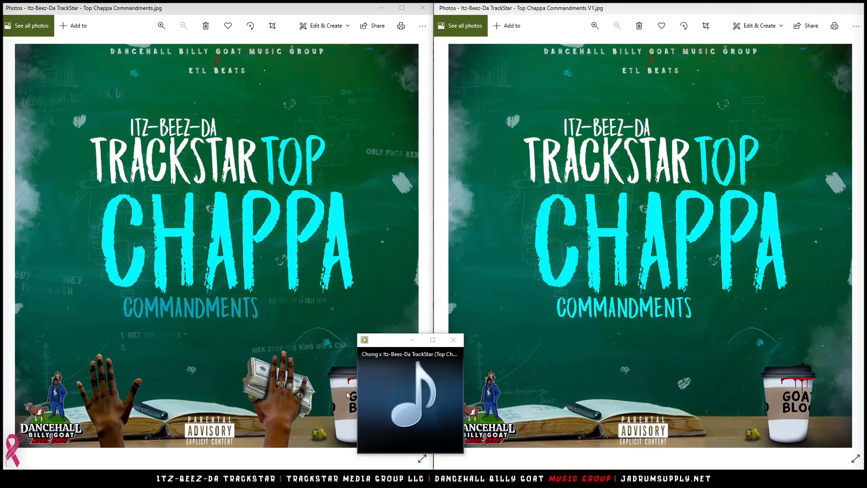
Step: Move the music player clear of the artwork and play the Chong x Itz-Beez-Da TrackStar track
{"action": "left_click_drag", "start_coordinate": [393, 347], "coordinate": [436, 35]}
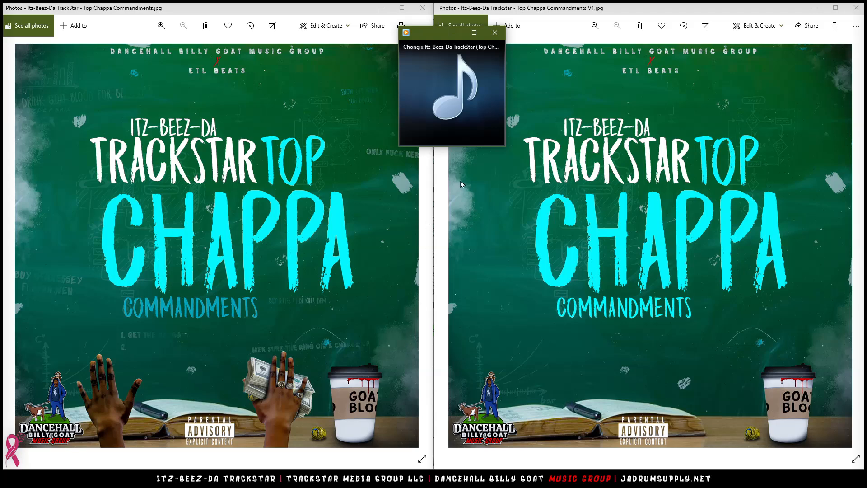
{"action": "mouse_move", "coordinate": [450, 137]}
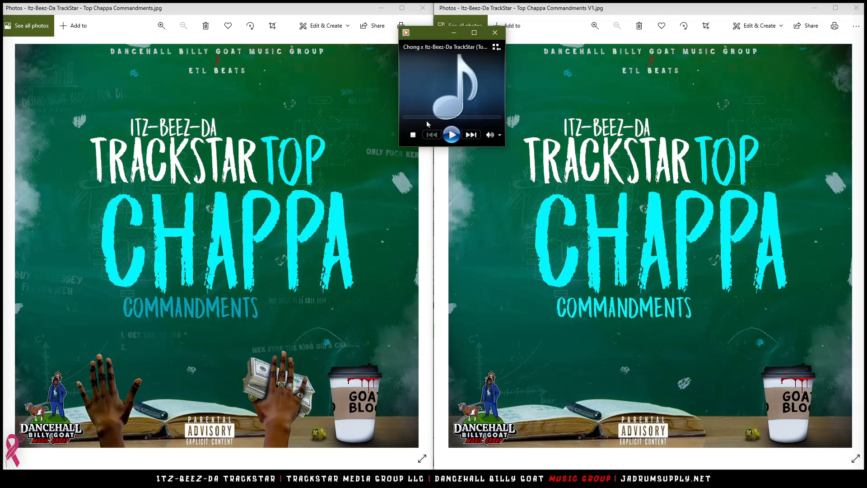
{"action": "left_click", "coordinate": [451, 135]}
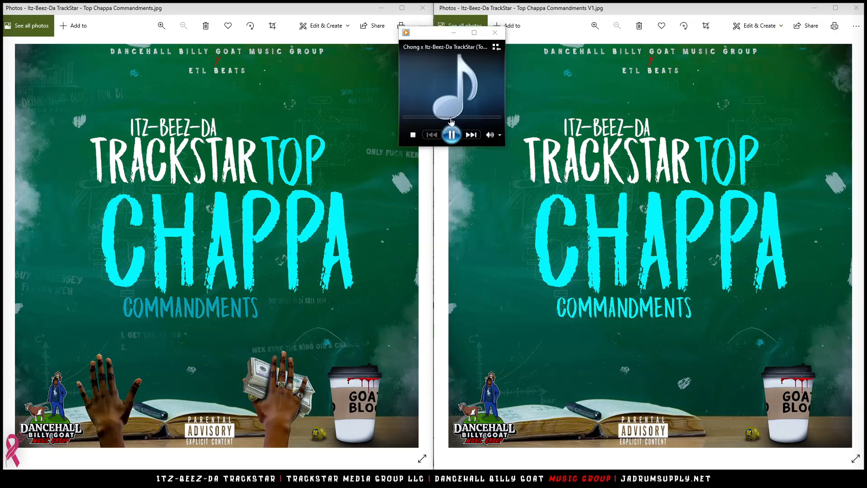
Step: Close both cover images and move the music player over the lower part of the session's timeline
{"action": "left_click", "coordinate": [422, 8]}
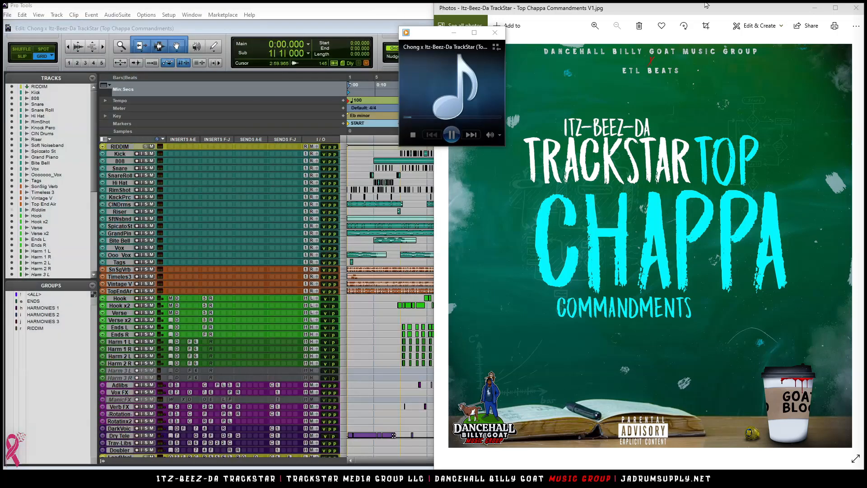
{"action": "left_click", "coordinate": [855, 8]}
{"action": "left_click_drag", "start_coordinate": [428, 37], "coordinate": [774, 345]}
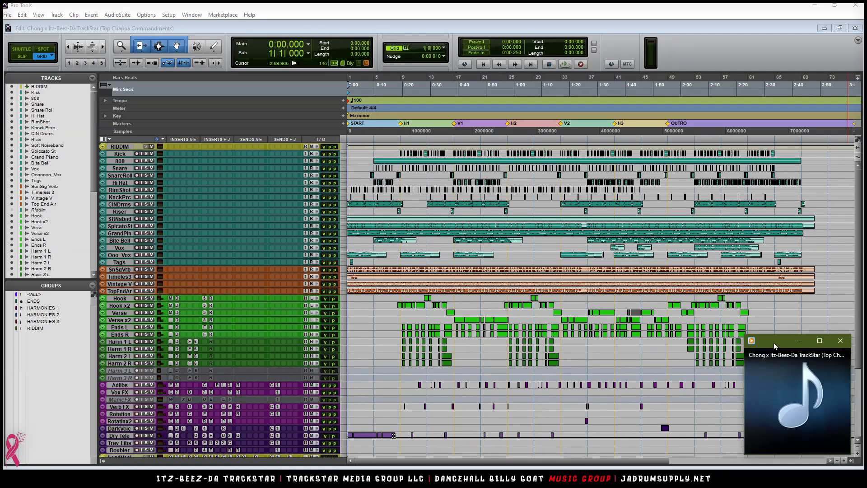
Step: Pause and resume the song in the music player, and close the player after listening
{"action": "left_click", "coordinate": [797, 438]}
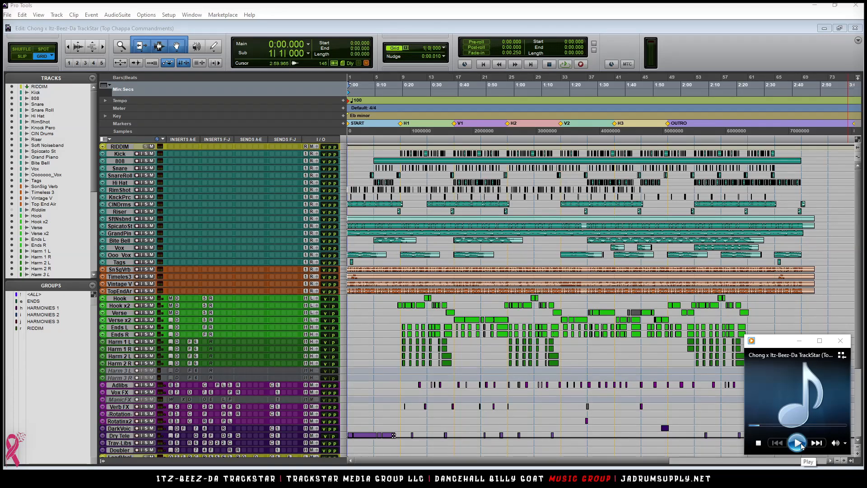
{"action": "left_click", "coordinate": [798, 443]}
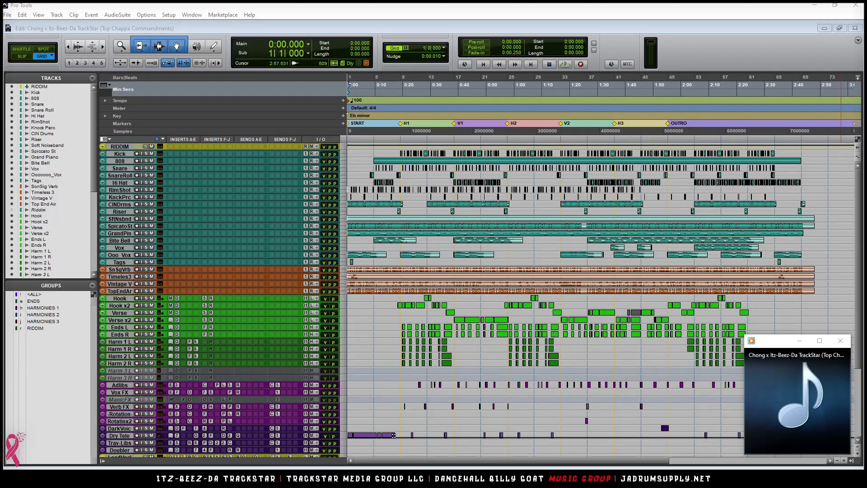
{"action": "left_click", "coordinate": [797, 444]}
{"action": "left_click", "coordinate": [841, 346]}
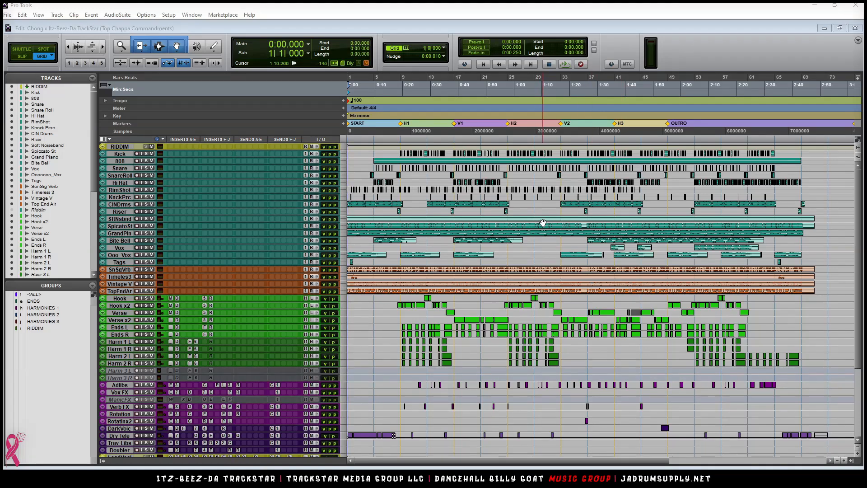
Step: Select the instrumental tracks from Kick through Tags and increase the height of the session's tracks
{"action": "left_click", "coordinate": [120, 153]}
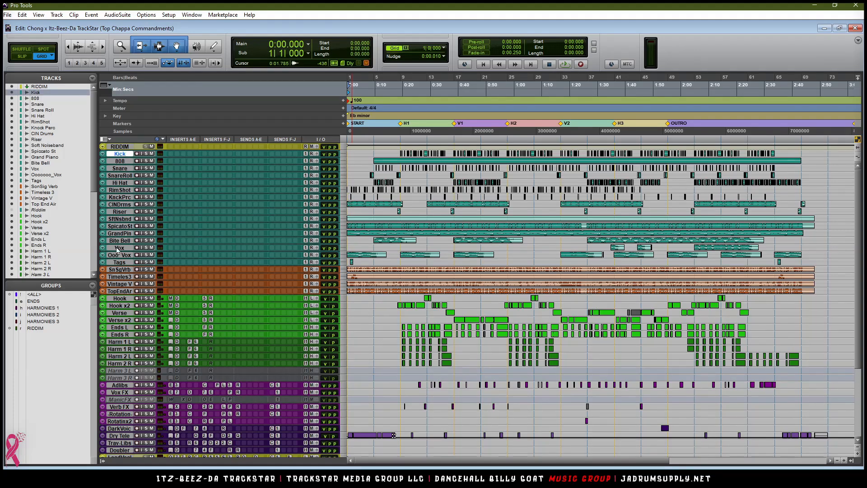
{"action": "left_click", "coordinate": [119, 262], "text": "shift"}
{"action": "key", "text": "ctrl+]"}
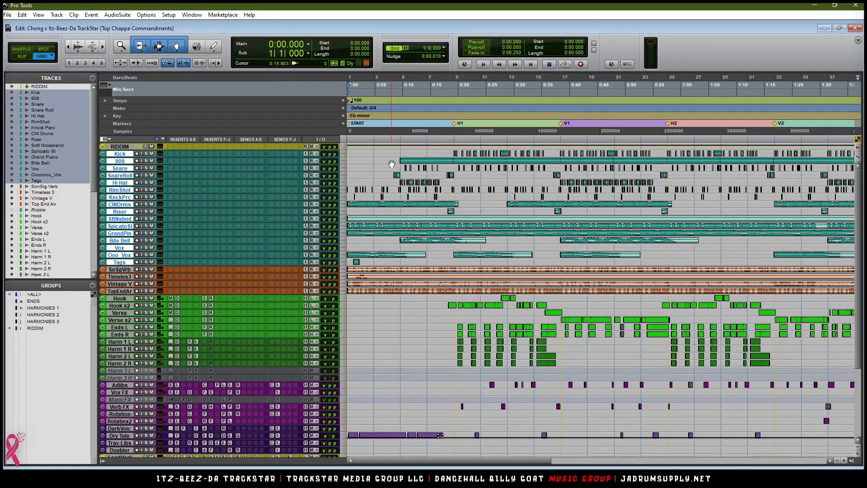
{"action": "key", "text": "ctrl+]"}
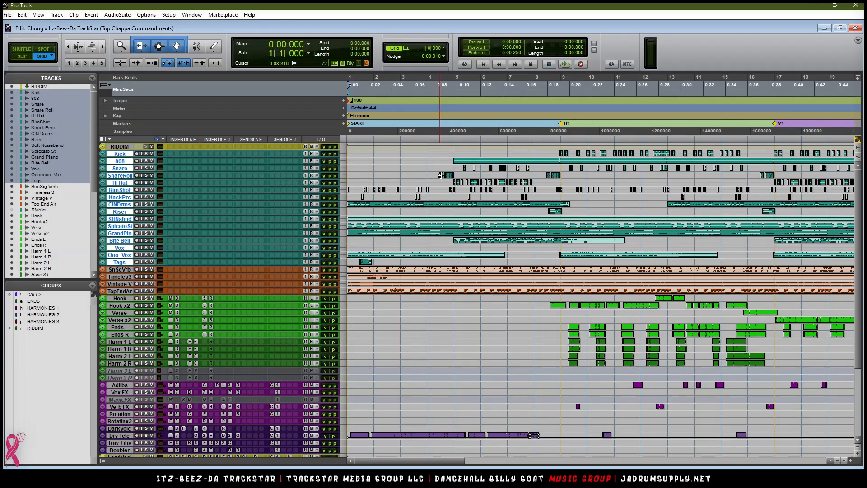
{"action": "key", "text": "ctrl+Up"}
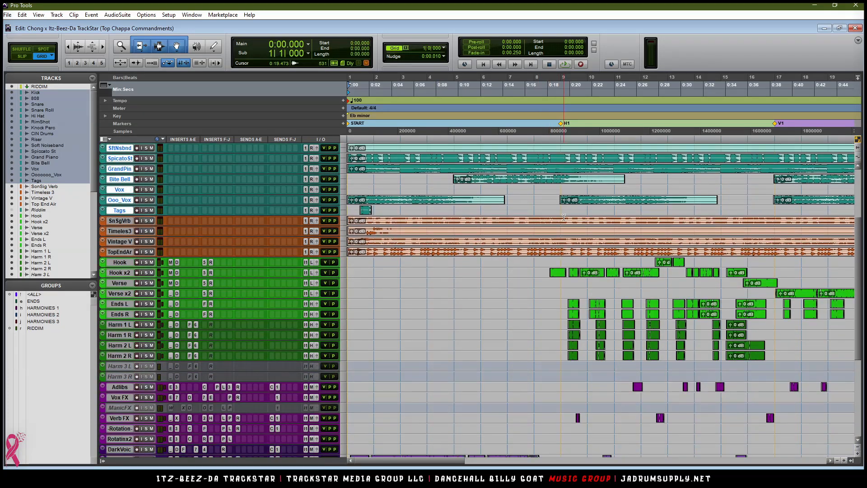
{"action": "scroll", "coordinate": [564, 217], "scroll_direction": "down", "scroll_amount": 1}
{"action": "key", "text": "ctrl+["}
{"action": "key", "text": "ctrl+["}
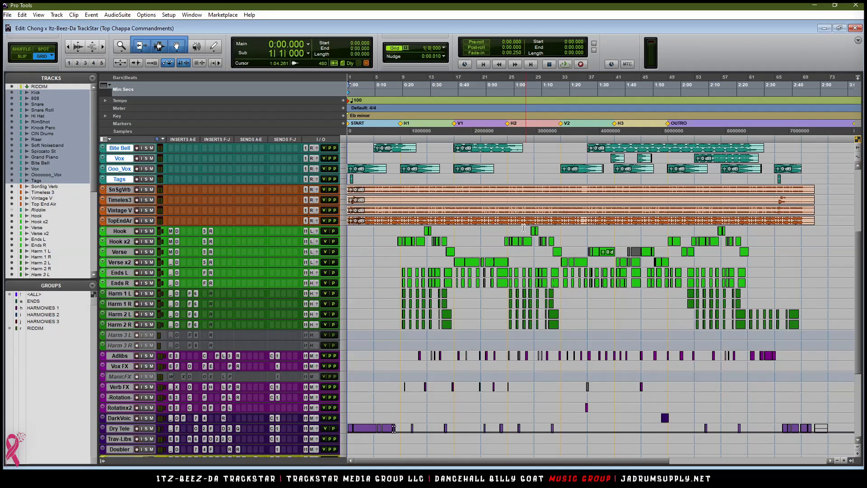
Step: Select the vocal tracks from Hook through Harm 2 R, followed by those from Adlibs through Doubler
{"action": "left_click", "coordinate": [120, 231]}
{"action": "left_click", "coordinate": [120, 325], "text": "shift"}
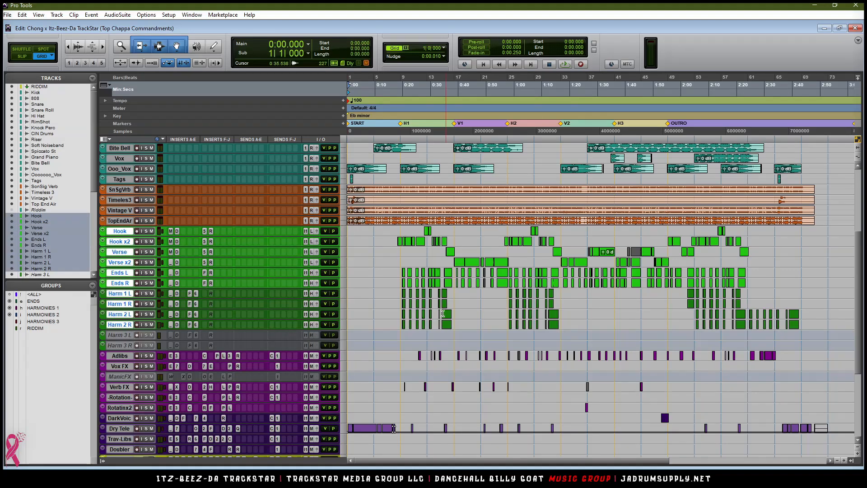
{"action": "scroll", "coordinate": [443, 314], "scroll_direction": "down", "scroll_amount": 2}
{"action": "left_click", "coordinate": [126, 324]}
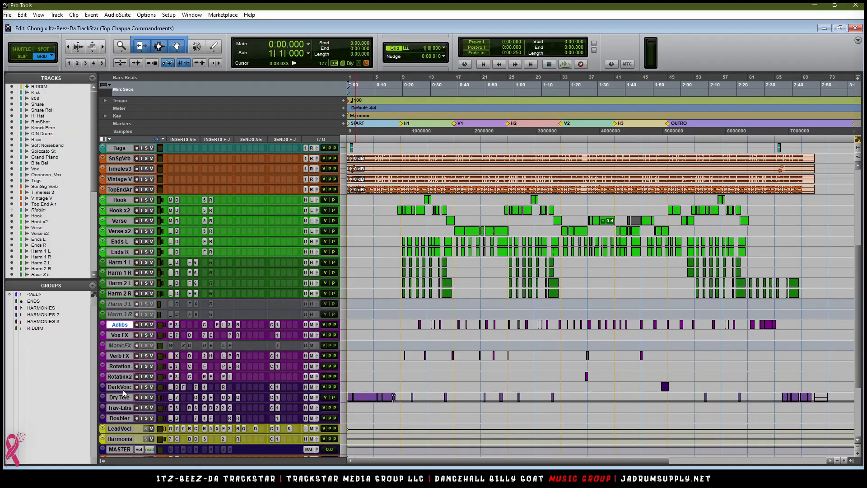
{"action": "left_click", "coordinate": [120, 419], "text": "shift"}
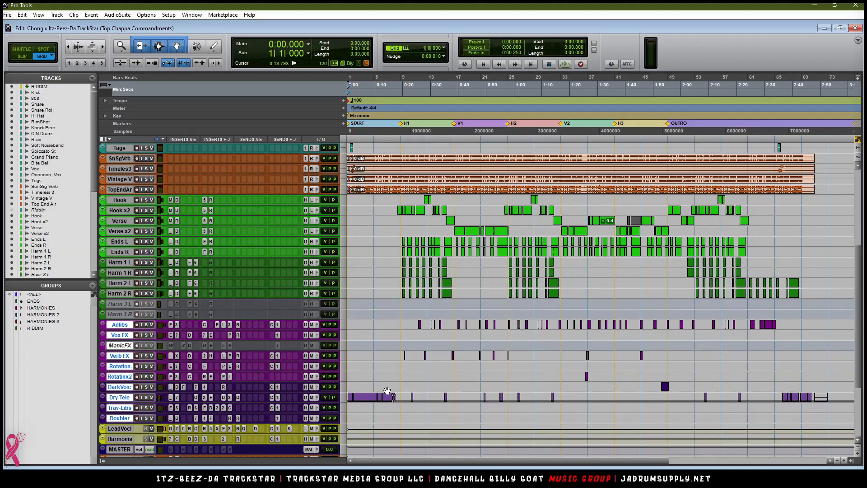
Step: Select the LeadVocl and Harmonis tracks, followed by the effects tracks from Room through Dimensin
{"action": "scroll", "coordinate": [195, 360], "scroll_direction": "down", "scroll_amount": 3}
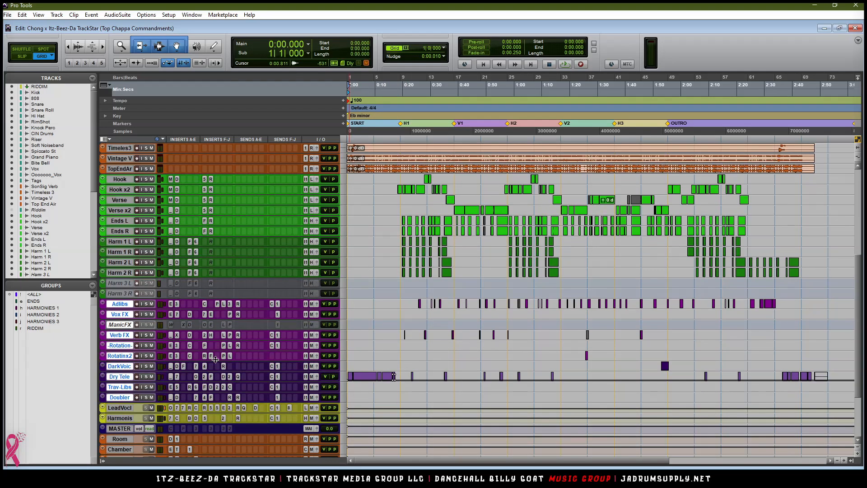
{"action": "left_click", "coordinate": [126, 387]}
{"action": "left_click", "coordinate": [126, 397], "text": "shift"}
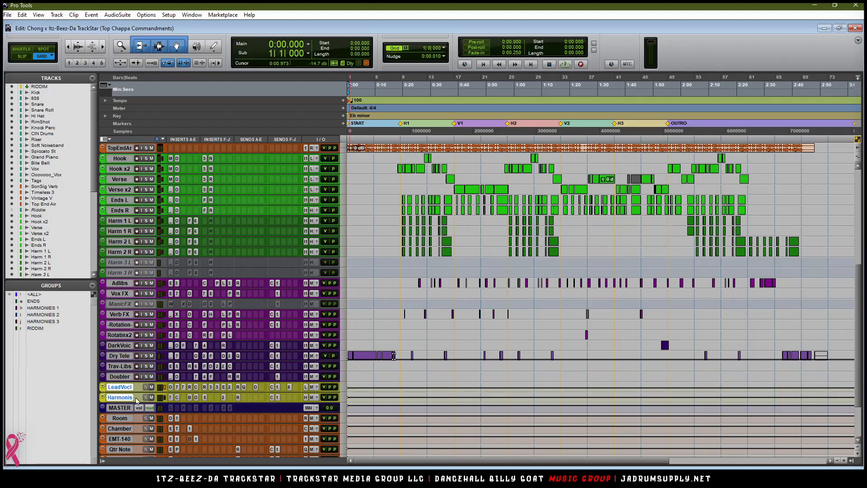
{"action": "scroll", "coordinate": [128, 419], "scroll_direction": "down", "scroll_amount": 2}
{"action": "scroll", "coordinate": [128, 418], "scroll_direction": "down", "scroll_amount": 2}
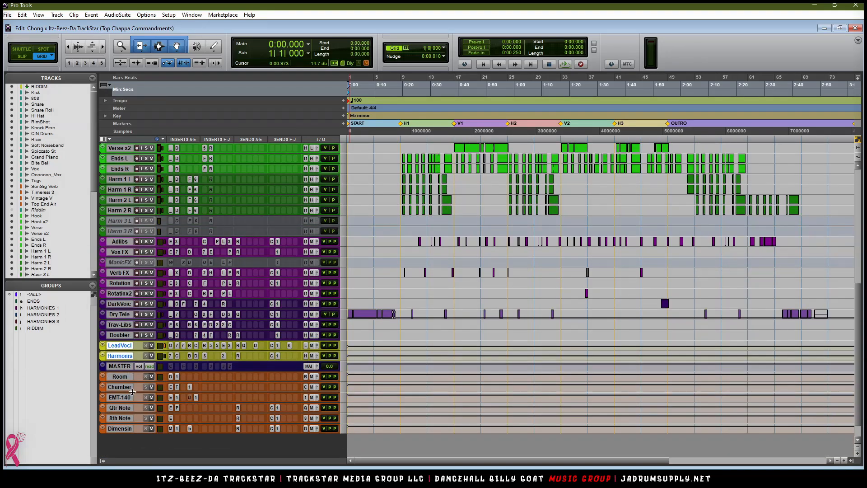
{"action": "left_click", "coordinate": [126, 379]}
{"action": "left_click", "coordinate": [126, 430], "text": "shift"}
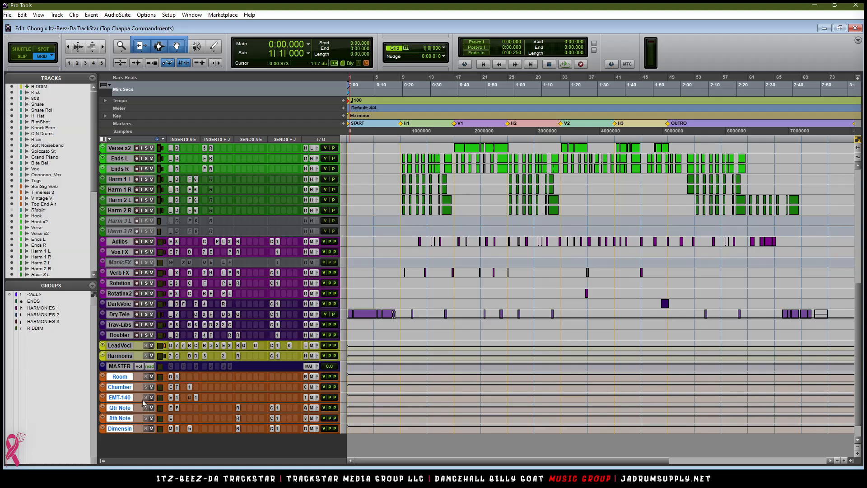
Step: Select the H1 section from 0:19.200 to 0:38.400 across all tracks
{"action": "scroll", "coordinate": [220, 367], "scroll_direction": "up", "scroll_amount": 10}
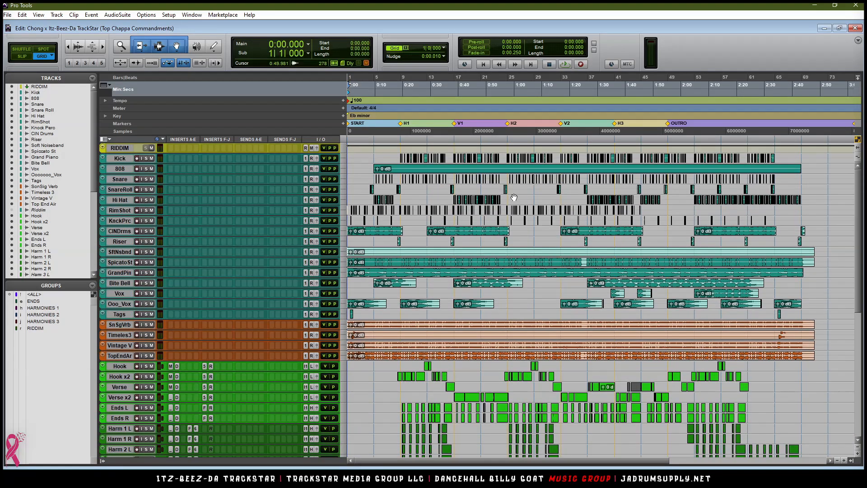
{"action": "left_click_drag", "start_coordinate": [400, 141], "coordinate": [456, 141]}
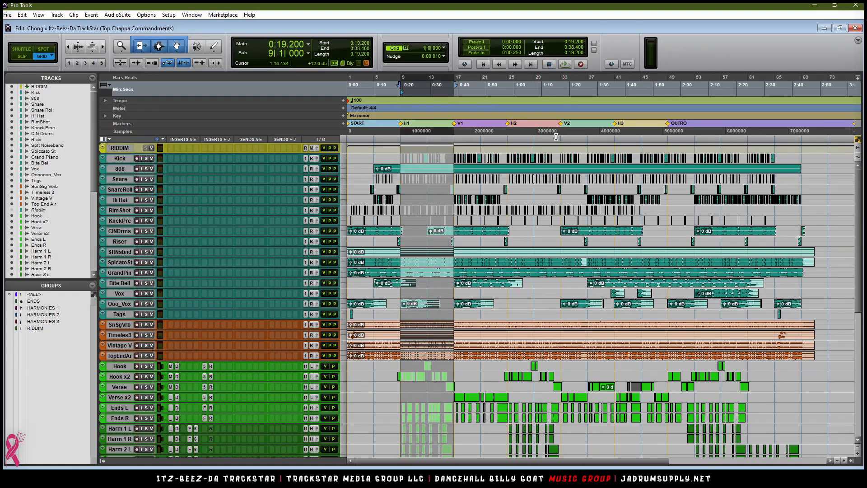
{"action": "key", "text": "t"}
{"action": "key", "text": "t"}
{"action": "key", "text": "r"}
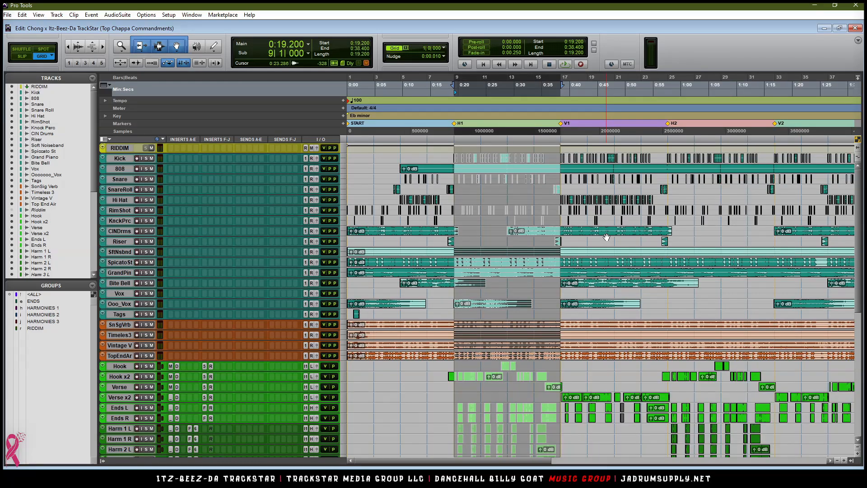
{"action": "scroll", "coordinate": [607, 237], "scroll_direction": "down", "scroll_amount": 5}
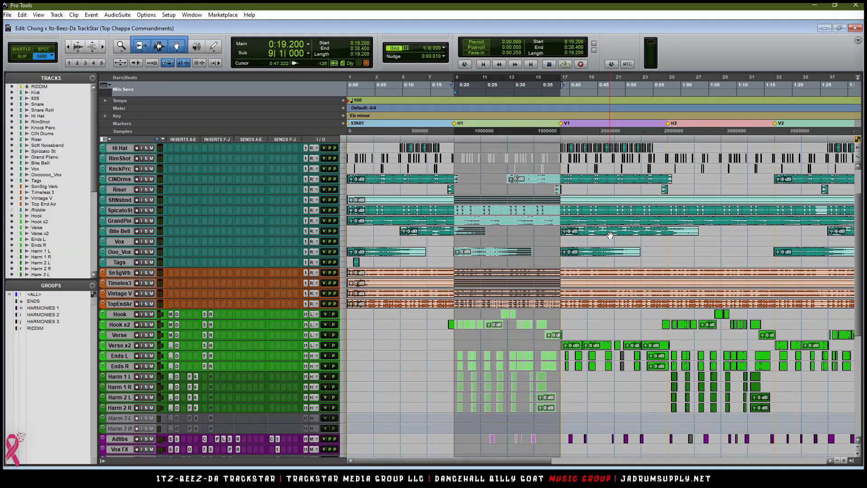
{"action": "scroll", "coordinate": [610, 235], "scroll_direction": "down", "scroll_amount": 5}
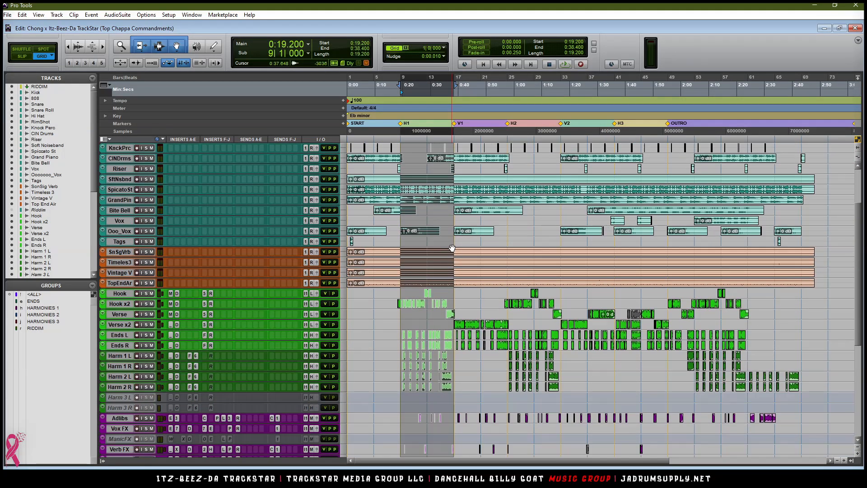
Step: Zoom in on the H1 section and enlarge the track heights so inserts, sends and routing are shown
{"action": "key", "text": "r"}
{"action": "key", "text": "t"}
{"action": "key", "text": "t"}
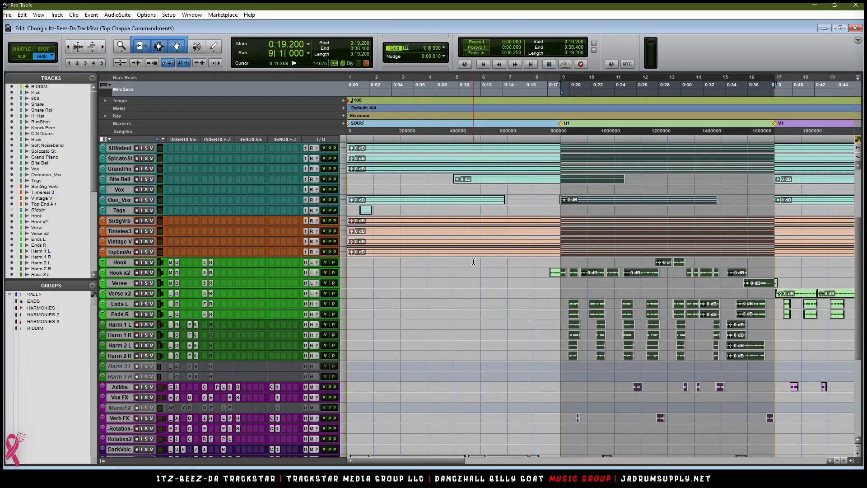
{"action": "key", "text": "ctrl+Up"}
{"action": "key", "text": "ctrl+Up"}
{"action": "scroll", "coordinate": [608, 267], "scroll_direction": "down", "scroll_amount": 8}
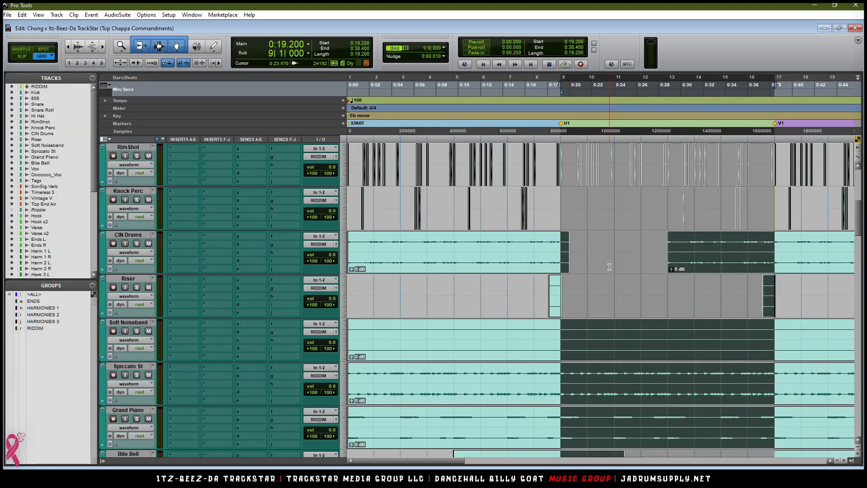
{"action": "scroll", "coordinate": [639, 296], "scroll_direction": "down", "scroll_amount": 8}
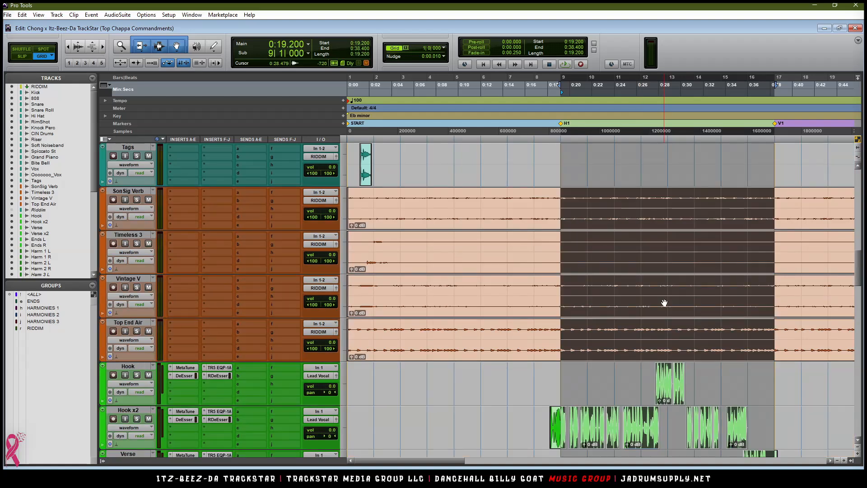
Step: Reduce the vertical waveform zoom of the audio clips and show the H1 and V1 sections of the hook and verse tracks
{"action": "key", "text": "t"}
{"action": "key", "text": "t"}
{"action": "key", "text": "ctrl+alt+bracketleft"}
{"action": "key", "text": "ctrl+alt+bracketleft"}
{"action": "key", "text": "ctrl+alt+bracketleft"}
{"action": "key", "text": "ctrl+alt+bracketleft"}
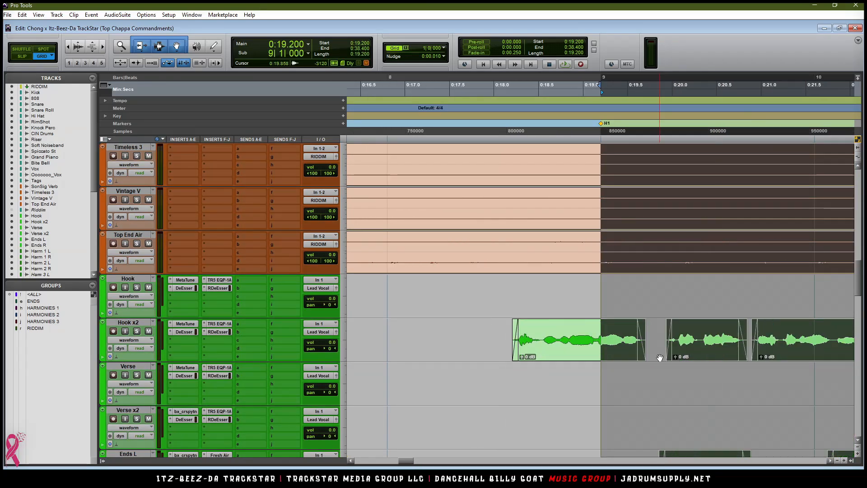
{"action": "key", "text": "r"}
{"action": "key", "text": "r"}
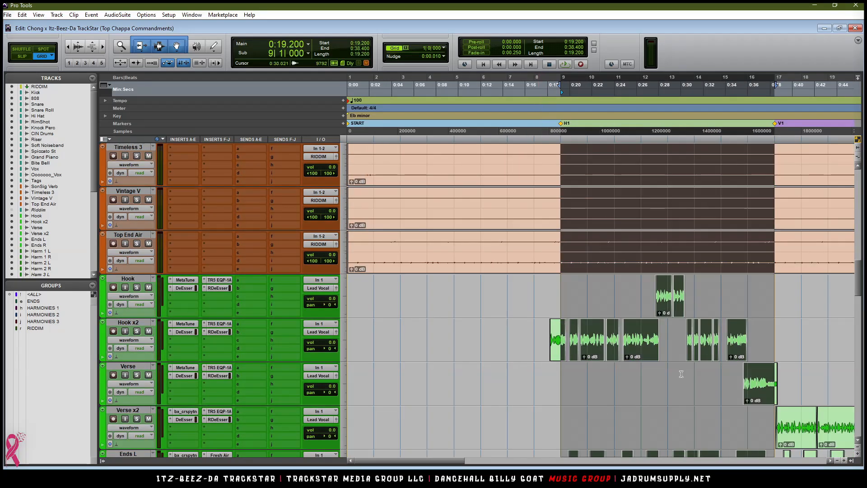
{"action": "scroll", "coordinate": [645, 363], "scroll_direction": "down", "scroll_amount": 2}
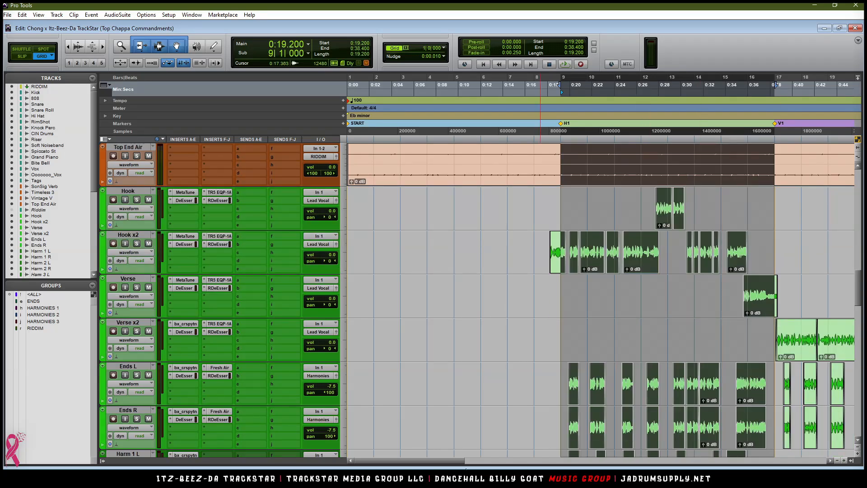
{"action": "left_click_drag", "start_coordinate": [455, 463], "coordinate": [497, 463]}
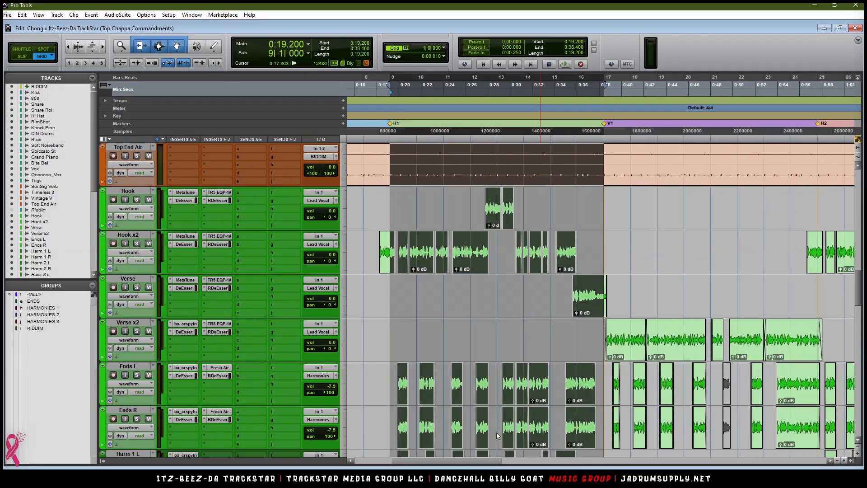
Step: Examine the clips, inserts and routing of the hook, verse, ends and harmony tracks across the H1 and V1 sections
{"action": "scroll", "coordinate": [515, 359], "scroll_direction": "down", "scroll_amount": 2}
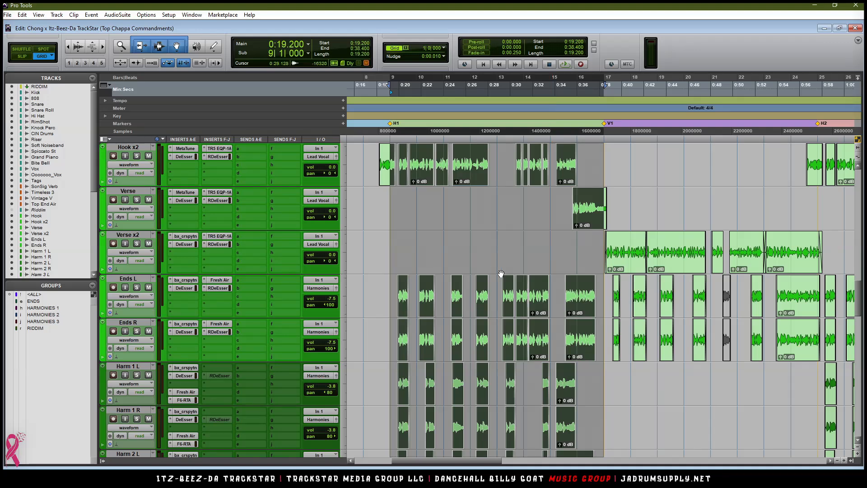
{"action": "scroll", "coordinate": [542, 239], "scroll_direction": "up", "scroll_amount": 2}
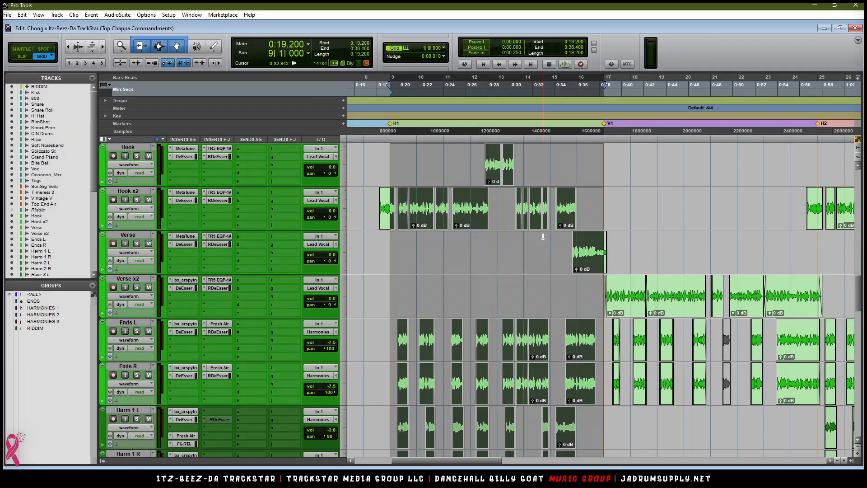
{"action": "scroll", "coordinate": [542, 235], "scroll_direction": "down", "scroll_amount": 3}
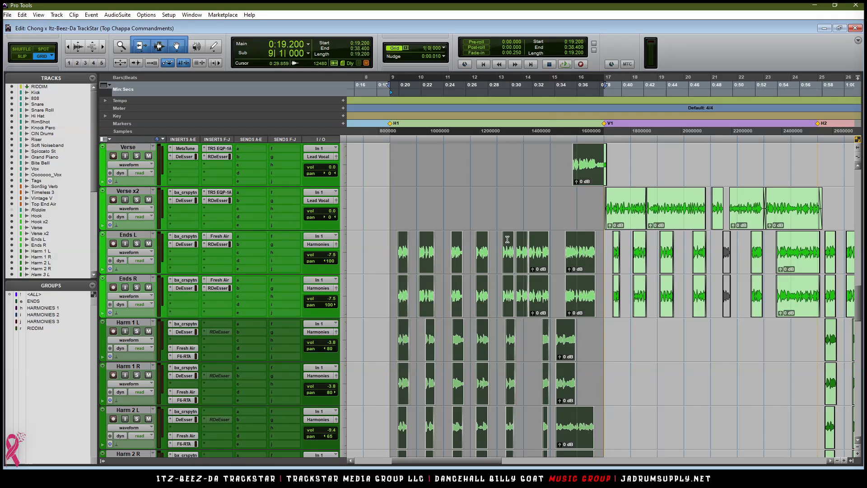
{"action": "scroll", "coordinate": [509, 247], "scroll_direction": "down", "scroll_amount": 1}
{"action": "scroll", "coordinate": [662, 259], "scroll_direction": "up", "scroll_amount": 3}
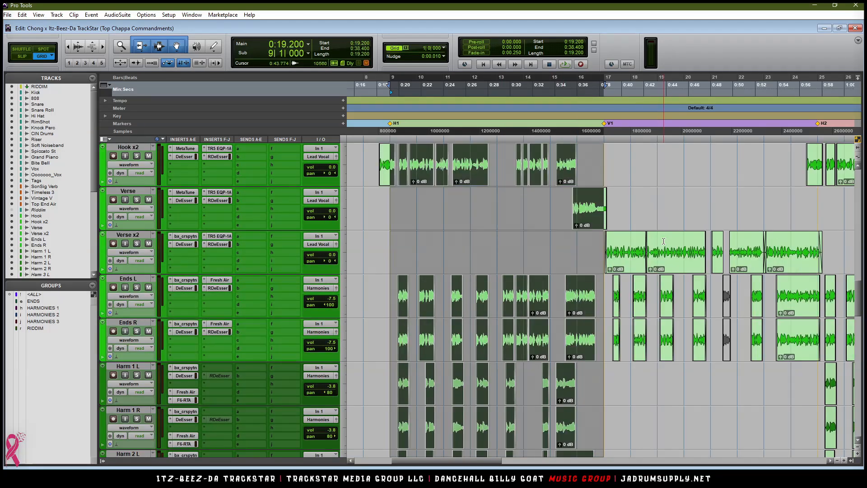
{"action": "scroll", "coordinate": [662, 259], "scroll_direction": "up", "scroll_amount": 2}
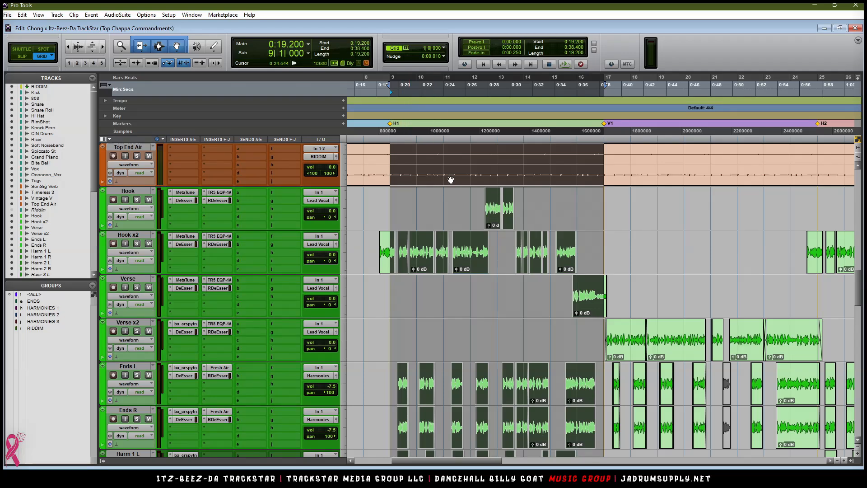
{"action": "scroll", "coordinate": [465, 180], "scroll_direction": "down", "scroll_amount": 5}
{"action": "scroll", "coordinate": [466, 180], "scroll_direction": "up", "scroll_amount": 5}
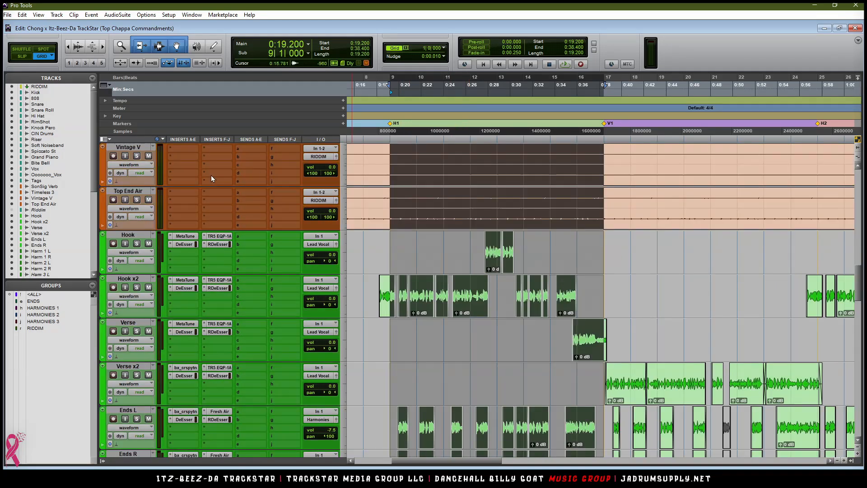
{"action": "scroll", "coordinate": [239, 211], "scroll_direction": "down", "scroll_amount": 6}
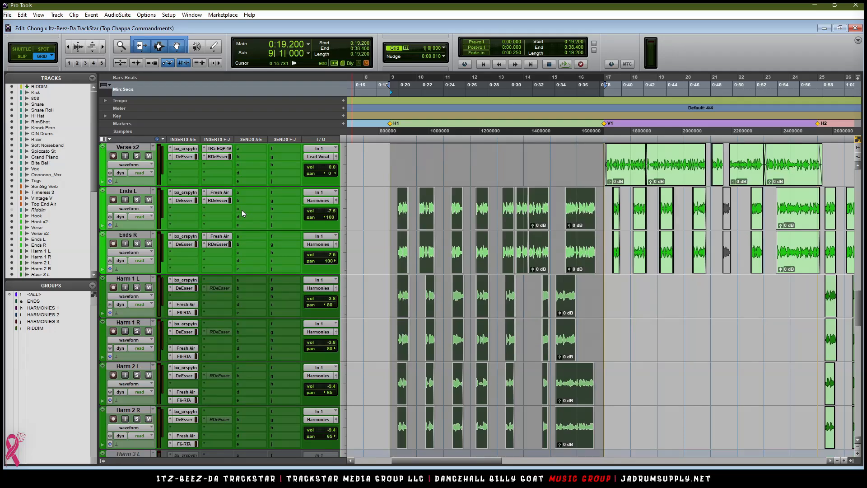
Step: Bypass the inserts on all vocal, bus and effects tracks
{"action": "scroll", "coordinate": [251, 210], "scroll_direction": "down", "scroll_amount": 15}
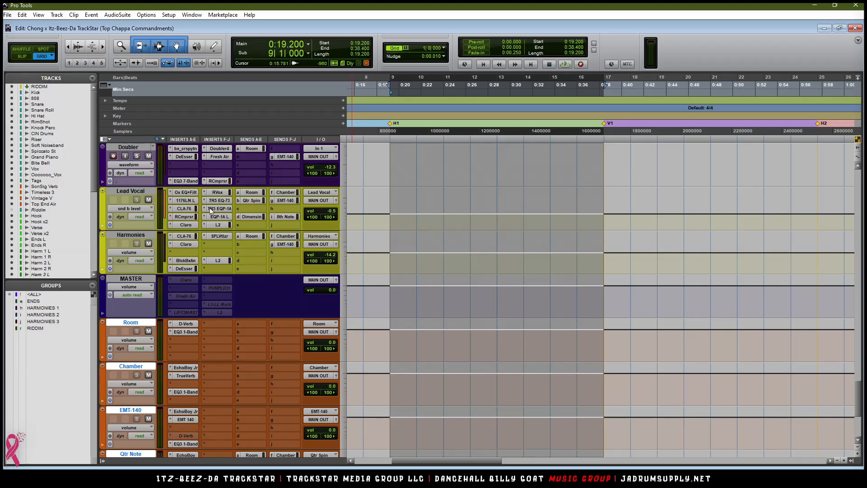
{"action": "key", "text": "shift+a"}
{"action": "scroll", "coordinate": [218, 300], "scroll_direction": "down", "scroll_amount": 3}
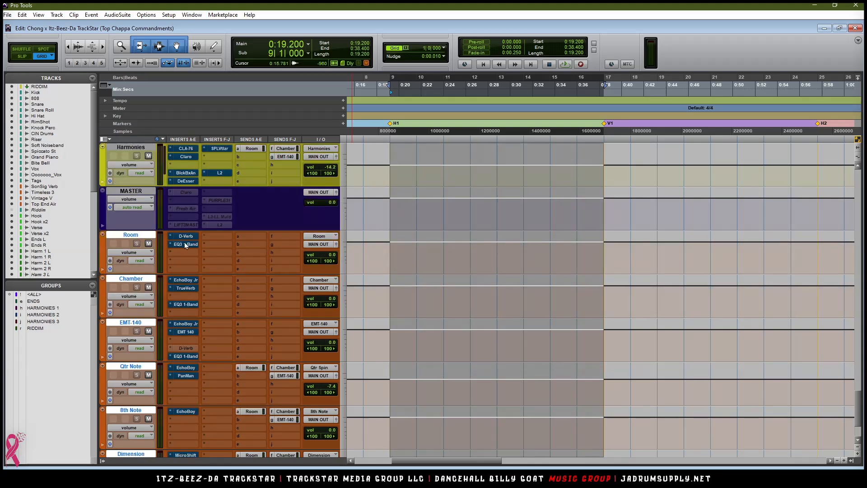
Step: Select the effects tracks from Room through Dimension and take their inserts out of bypass
{"action": "left_click", "coordinate": [131, 236]}
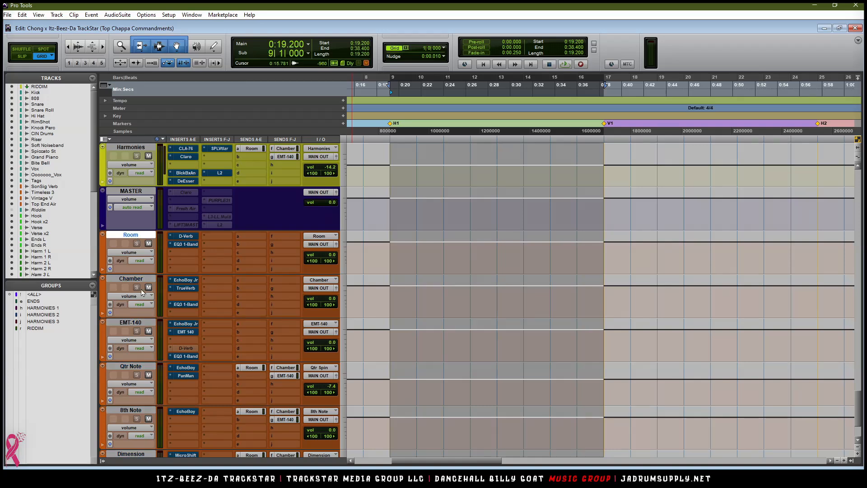
{"action": "scroll", "coordinate": [142, 429], "scroll_direction": "down", "scroll_amount": 3}
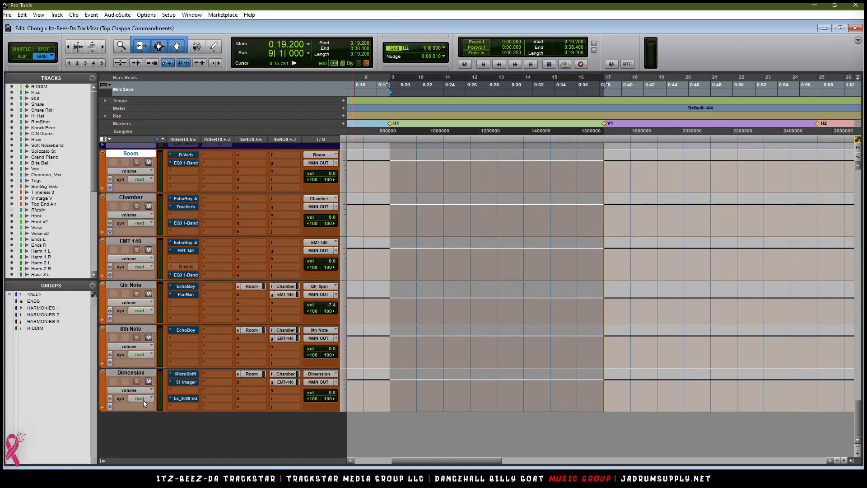
{"action": "left_click", "coordinate": [136, 373], "text": "shift"}
{"action": "key", "text": "shift+a"}
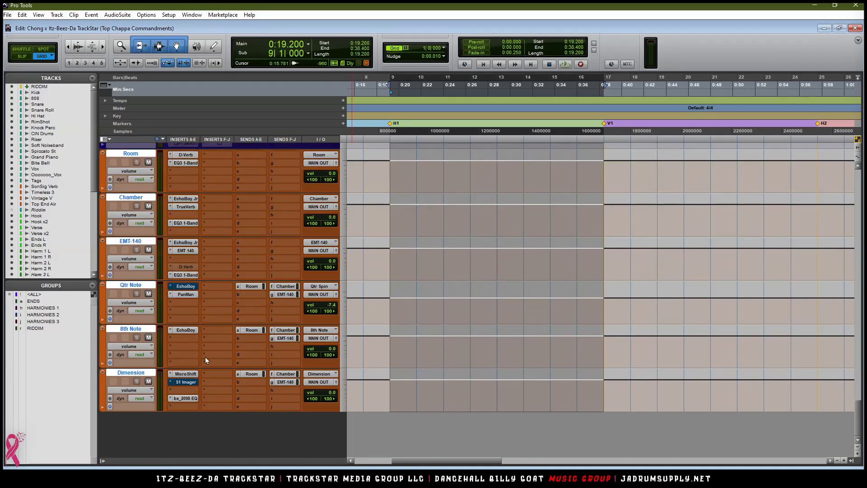
{"action": "scroll", "coordinate": [198, 288], "scroll_direction": "up", "scroll_amount": 3}
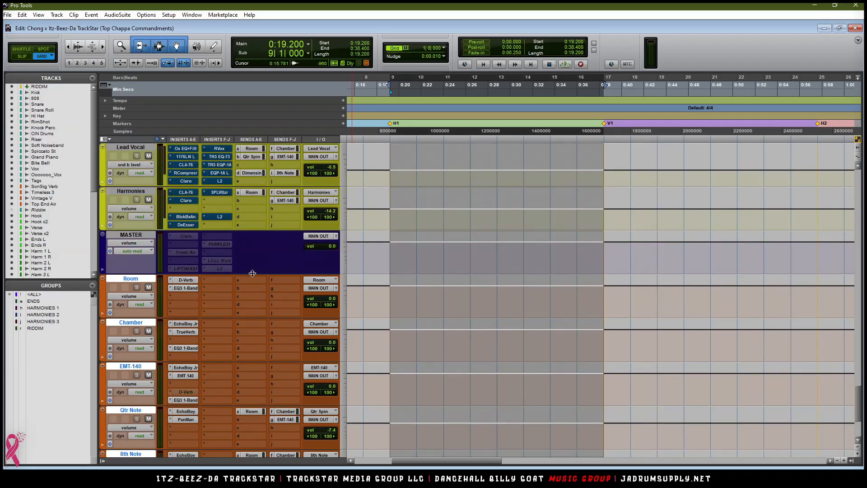
{"action": "left_click", "coordinate": [149, 288]}
Step: Re-enable the MetaTune or bx_crspytn pitch-correction insert on each vocal track from Hook through Harm 2 R
{"action": "scroll", "coordinate": [202, 304], "scroll_direction": "down", "scroll_amount": 10}
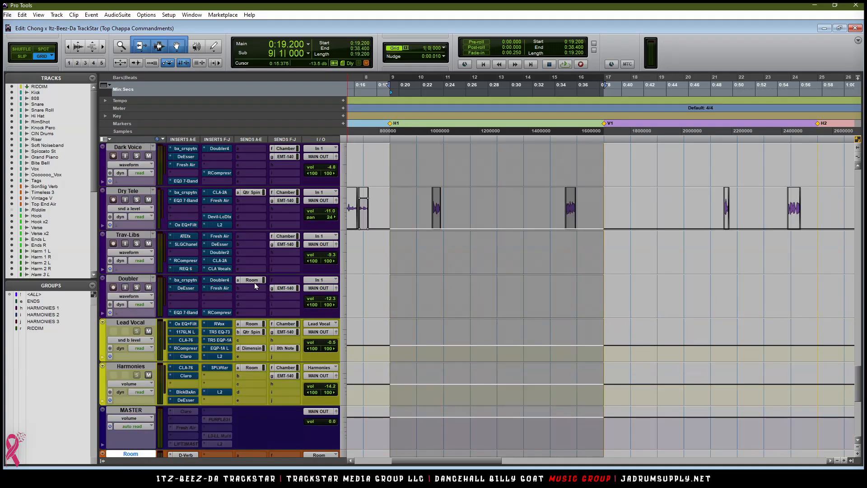
{"action": "scroll", "coordinate": [390, 244], "scroll_direction": "up", "scroll_amount": 7}
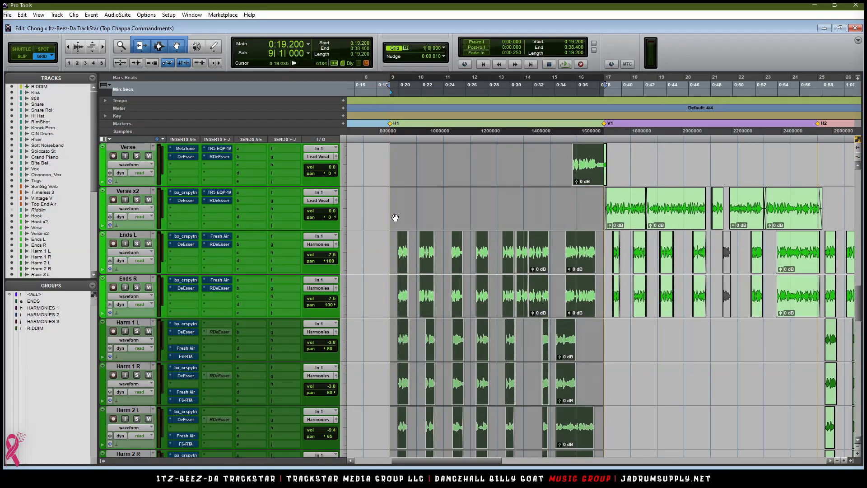
{"action": "scroll", "coordinate": [404, 215], "scroll_direction": "down", "scroll_amount": 6}
{"action": "scroll", "coordinate": [404, 215], "scroll_direction": "up", "scroll_amount": 7}
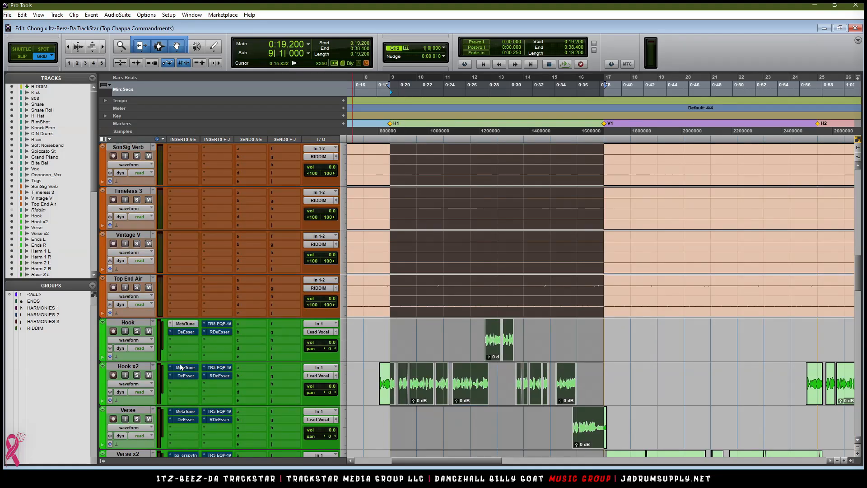
{"action": "scroll", "coordinate": [211, 373], "scroll_direction": "down", "scroll_amount": 5}
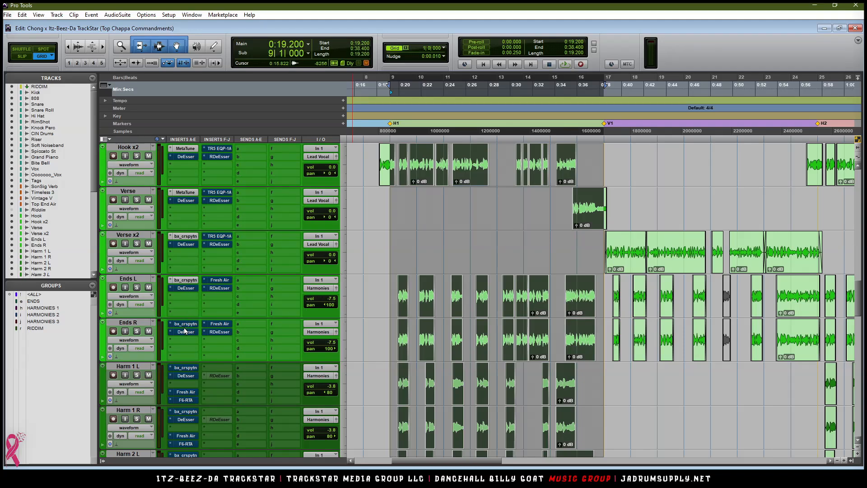
{"action": "scroll", "coordinate": [207, 325], "scroll_direction": "down", "scroll_amount": 3}
{"action": "left_click", "coordinate": [182, 280], "text": "ctrl"}
{"action": "left_click", "coordinate": [186, 321], "text": "ctrl"}
{"action": "left_click", "coordinate": [182, 370], "text": "ctrl"}
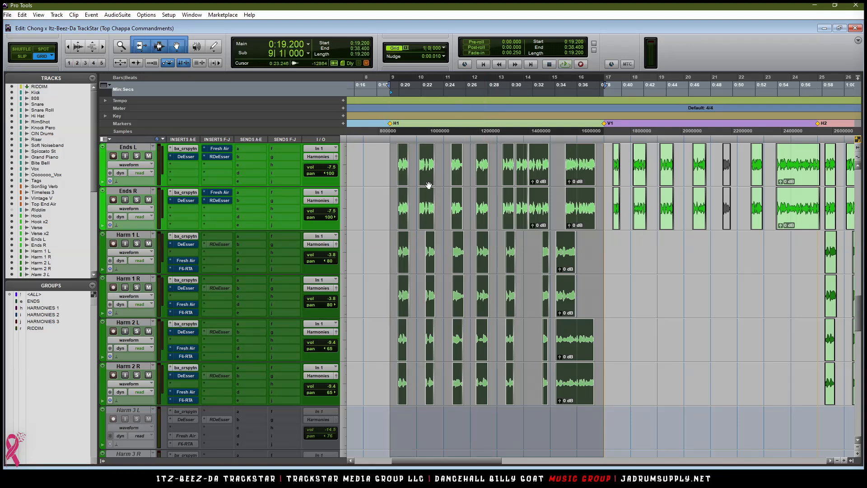
Step: Zoom in on the start of H1, play the section and look over the vocal and instrumental tracks
{"action": "key", "text": "ctrl+]"}
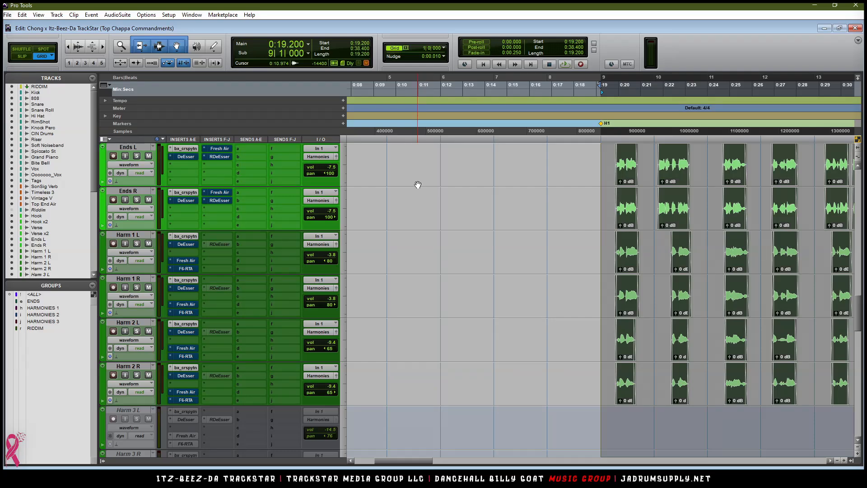
{"action": "scroll", "coordinate": [418, 185], "scroll_direction": "down", "scroll_amount": 10}
{"action": "key", "text": "space"}
{"action": "scroll", "coordinate": [453, 183], "scroll_direction": "up", "scroll_amount": 10}
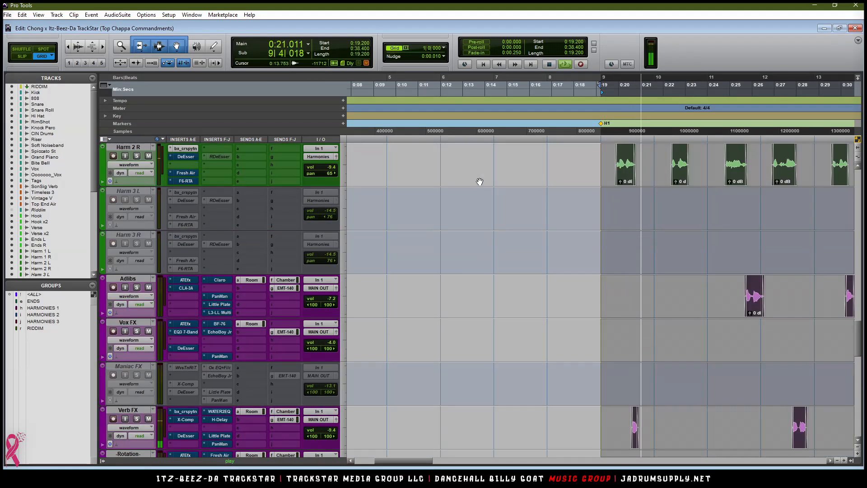
{"action": "scroll", "coordinate": [479, 182], "scroll_direction": "up", "scroll_amount": 6}
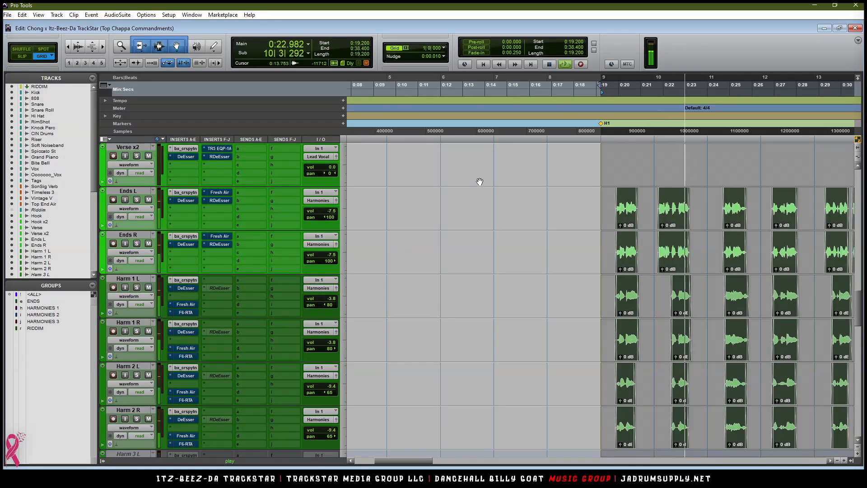
{"action": "scroll", "coordinate": [480, 182], "scroll_direction": "up", "scroll_amount": 6}
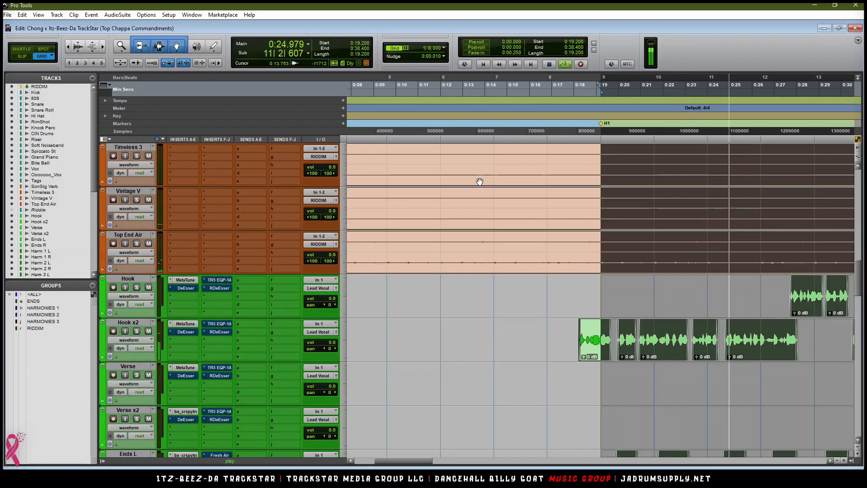
{"action": "scroll", "coordinate": [480, 182], "scroll_direction": "up", "scroll_amount": 6}
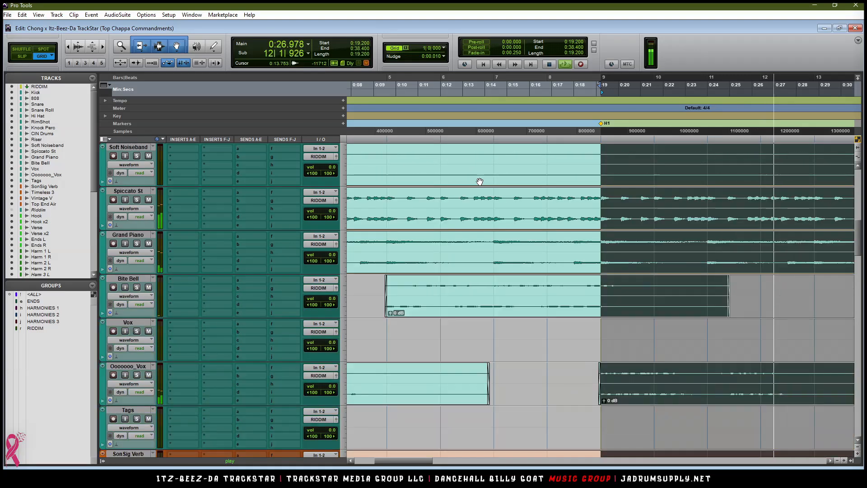
{"action": "scroll", "coordinate": [479, 182], "scroll_direction": "down", "scroll_amount": 8}
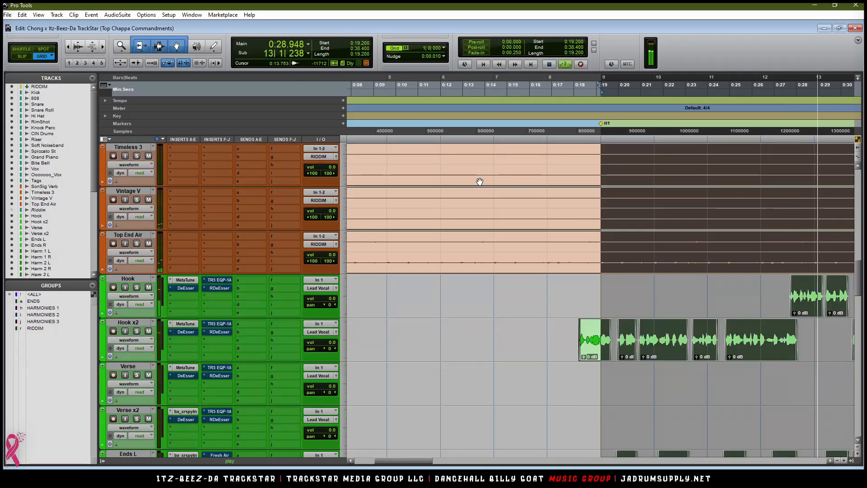
Step: Reframe the timeline to show the START and H1 sections of the hook and ends tracks, and stop playback
{"action": "scroll", "coordinate": [479, 181], "scroll_direction": "down", "scroll_amount": 3}
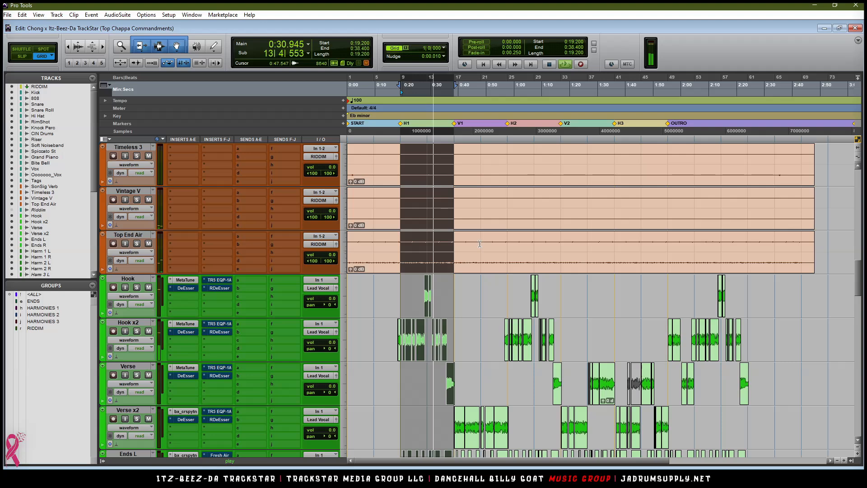
{"action": "scroll", "coordinate": [480, 244], "scroll_direction": "up", "scroll_amount": 2}
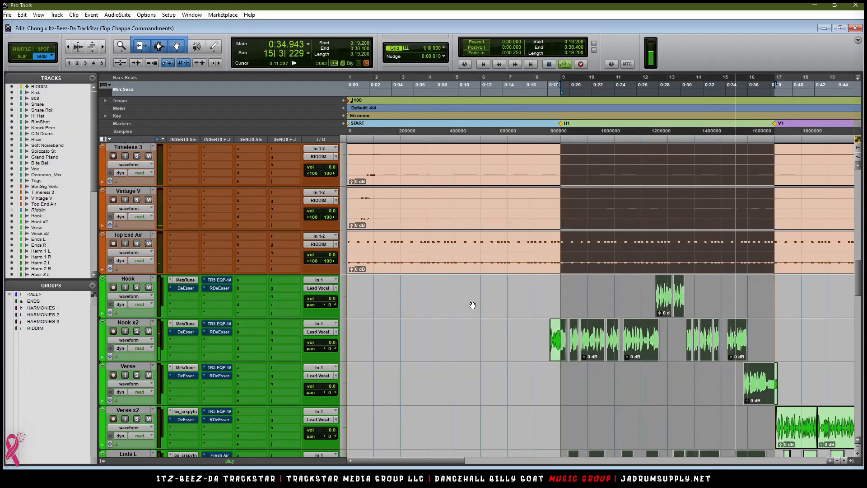
{"action": "scroll", "coordinate": [510, 290], "scroll_direction": "down", "scroll_amount": 3}
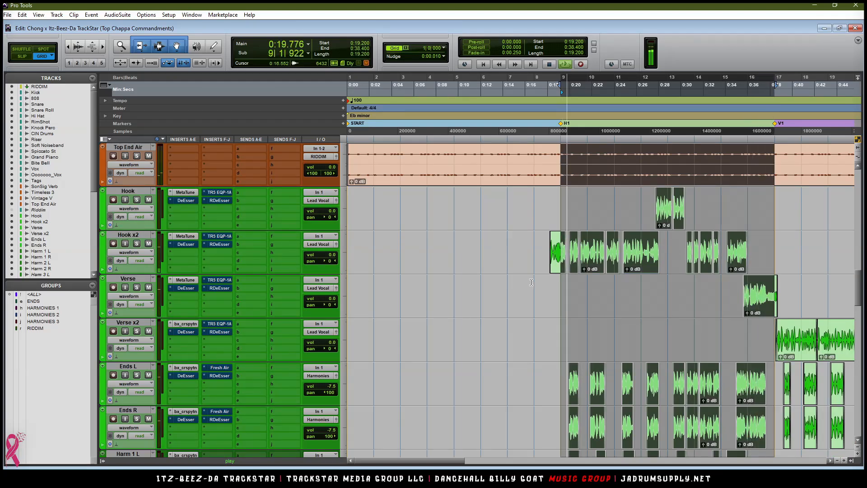
{"action": "key", "text": "space"}
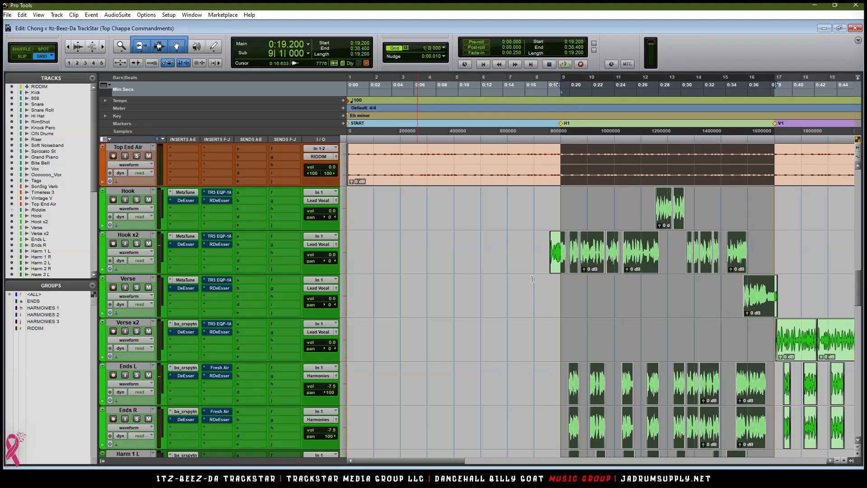
Step: Switch to the Mix window and show the Hook through Harm 2 R channels with their inserts and sends
{"action": "scroll", "coordinate": [299, 256], "scroll_direction": "down", "scroll_amount": 7}
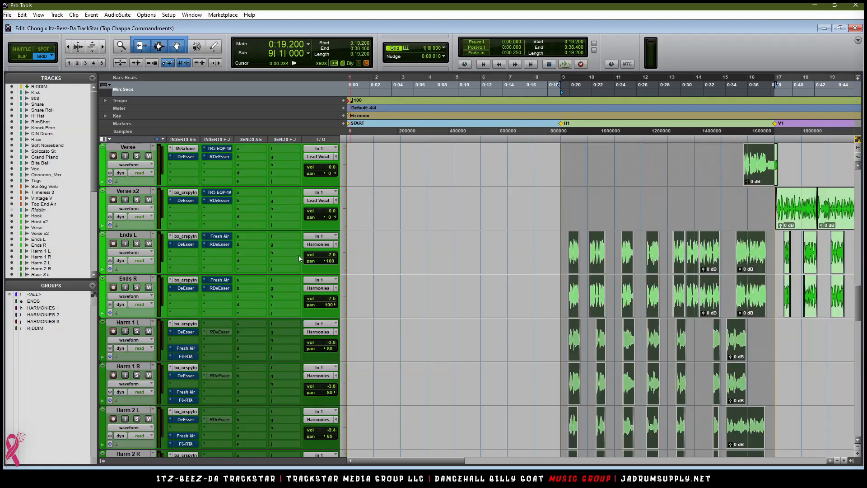
{"action": "scroll", "coordinate": [300, 245], "scroll_direction": "down", "scroll_amount": 3}
{"action": "key", "text": "ctrl+equal"}
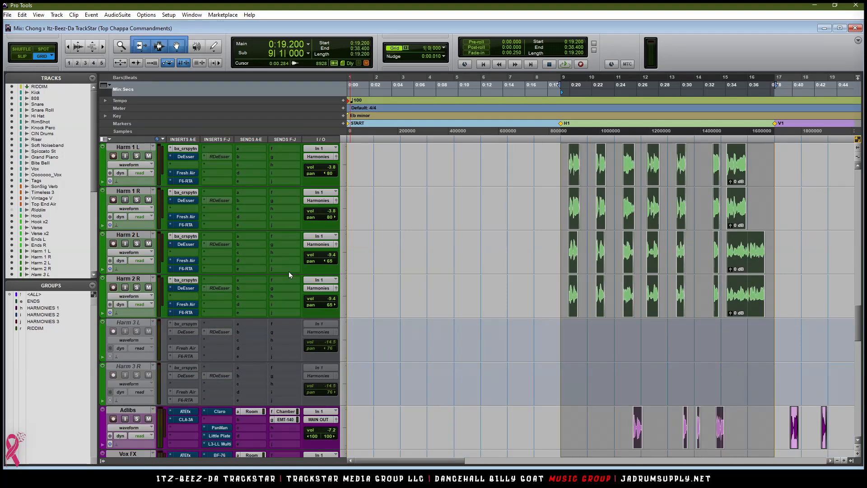
{"action": "left_click_drag", "start_coordinate": [380, 461], "coordinate": [594, 456]}
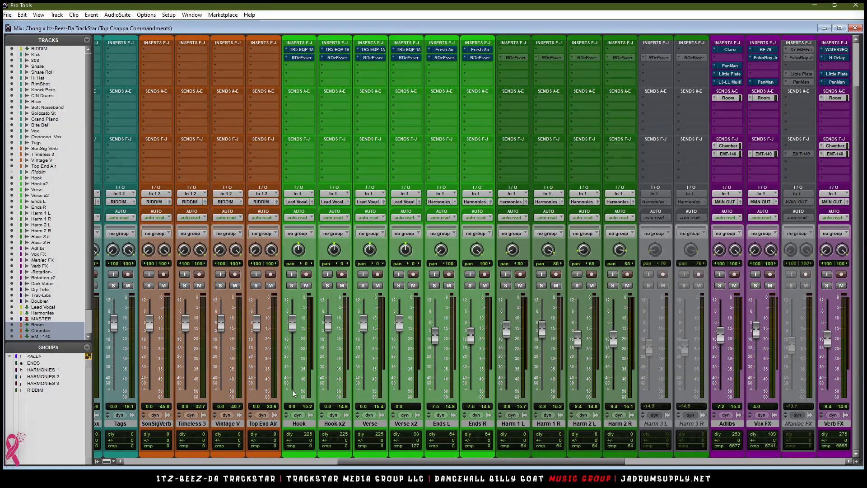
{"action": "scroll", "coordinate": [569, 147], "scroll_direction": "up", "scroll_amount": 2}
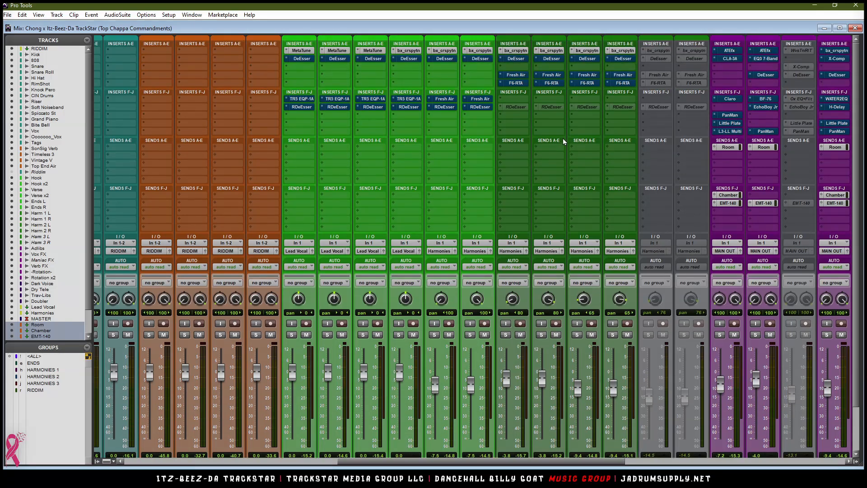
Step: Play the H1 section with the channel faders in view and solo the Hook x2 channel
{"action": "scroll", "coordinate": [421, 86], "scroll_direction": "down", "scroll_amount": 2}
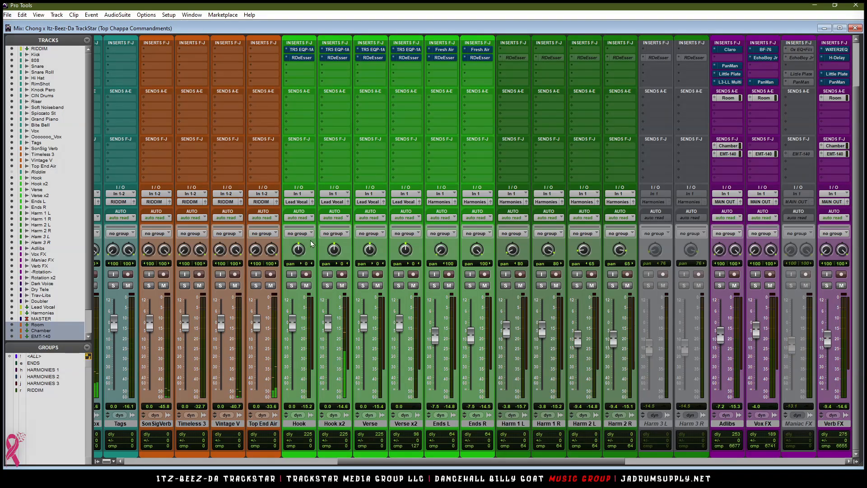
{"action": "left_click_drag", "start_coordinate": [358, 461], "coordinate": [310, 462]}
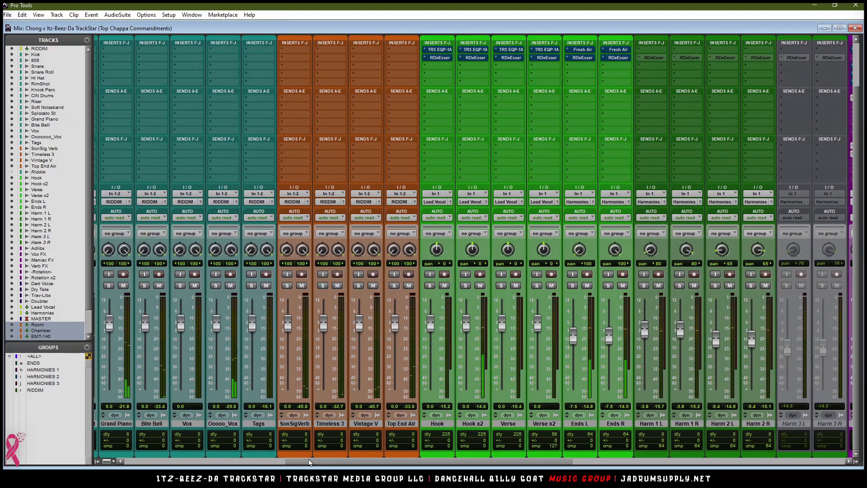
{"action": "left_click", "coordinate": [466, 286]}
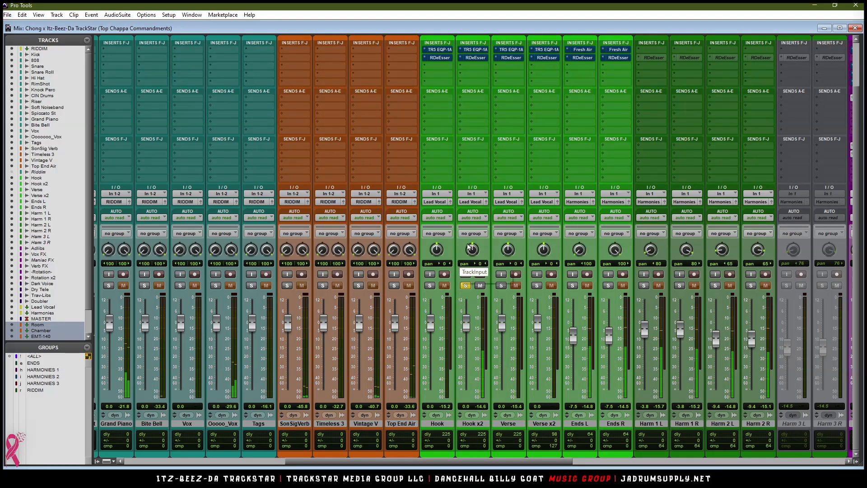
Step: Set MetaTune on the Hook x2 channel to speed 6.0 and sustain 24, and enable the Note Stabilizer
{"action": "scroll", "coordinate": [468, 157], "scroll_direction": "up", "scroll_amount": 2}
{"action": "left_click", "coordinate": [475, 50]}
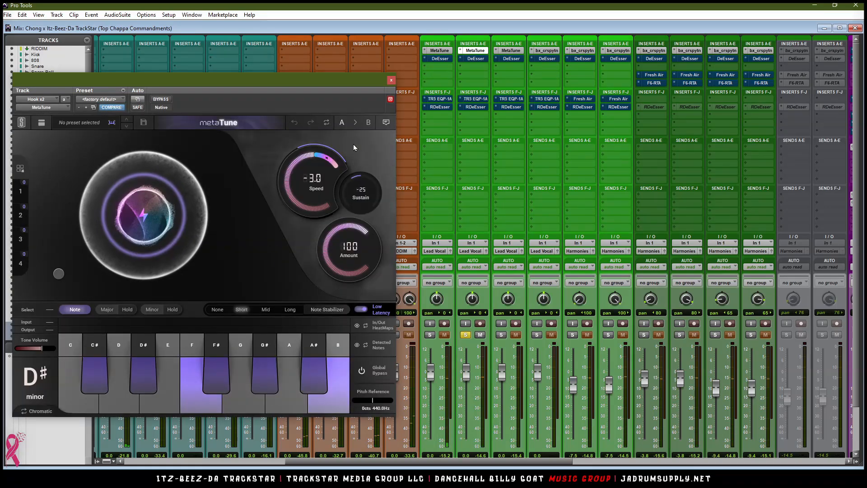
{"action": "left_click_drag", "start_coordinate": [326, 91], "coordinate": [612, 82]}
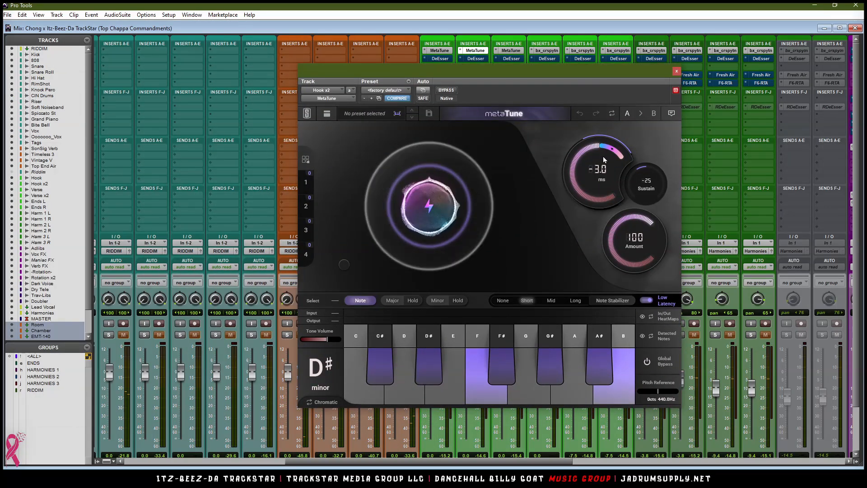
{"action": "left_click_drag", "start_coordinate": [600, 157], "coordinate": [599, 197]}
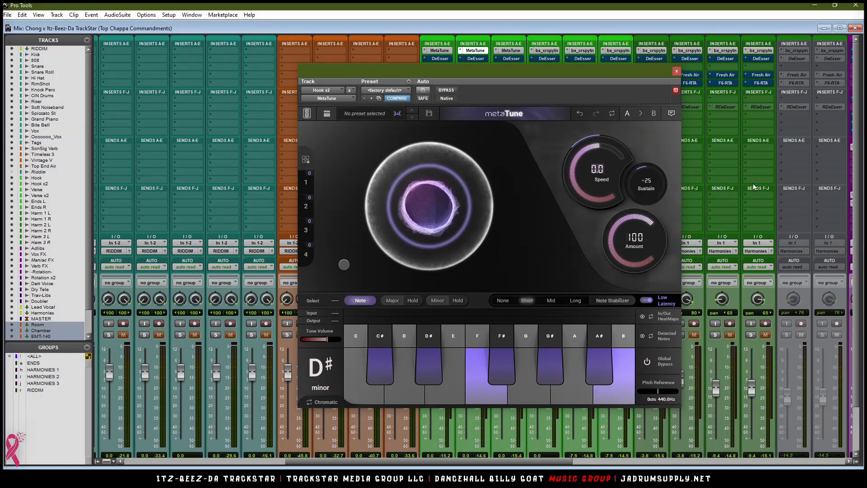
{"action": "type", "text": "6"}
{"action": "key", "text": "Return"}
{"action": "left_click_drag", "start_coordinate": [641, 174], "coordinate": [634, 133]}
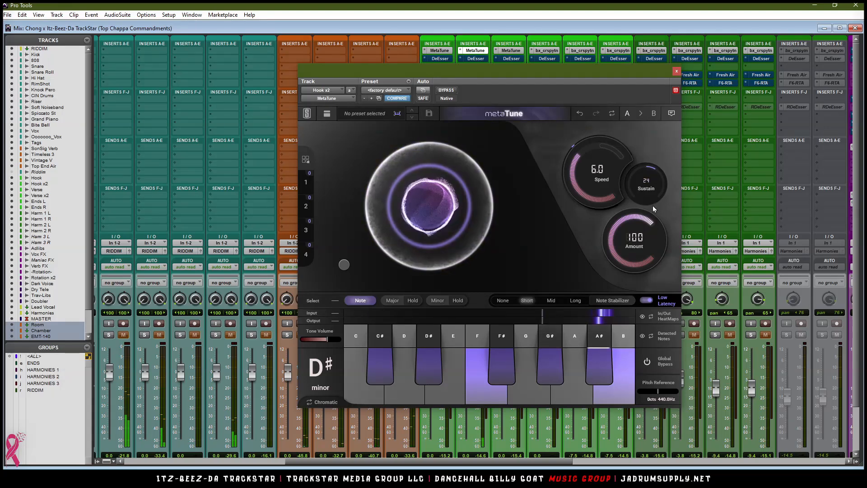
{"action": "left_click", "coordinate": [611, 303]}
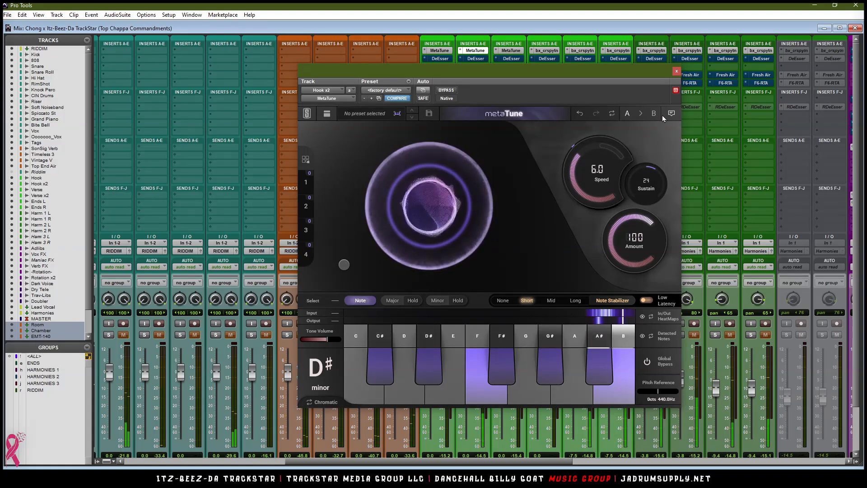
{"action": "left_click", "coordinate": [676, 73]}
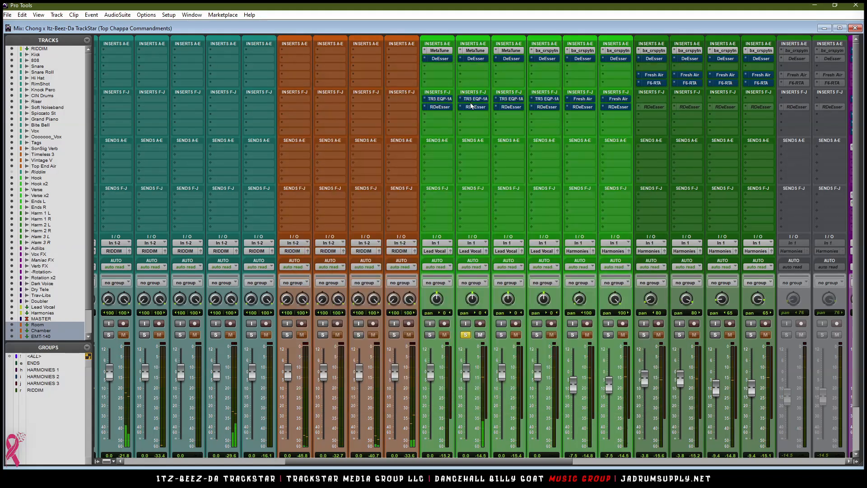
Step: Assign the MetaTune instances on Hook x2, Hook and Verse to group 1 so they share the same settings
{"action": "left_click", "coordinate": [476, 50]}
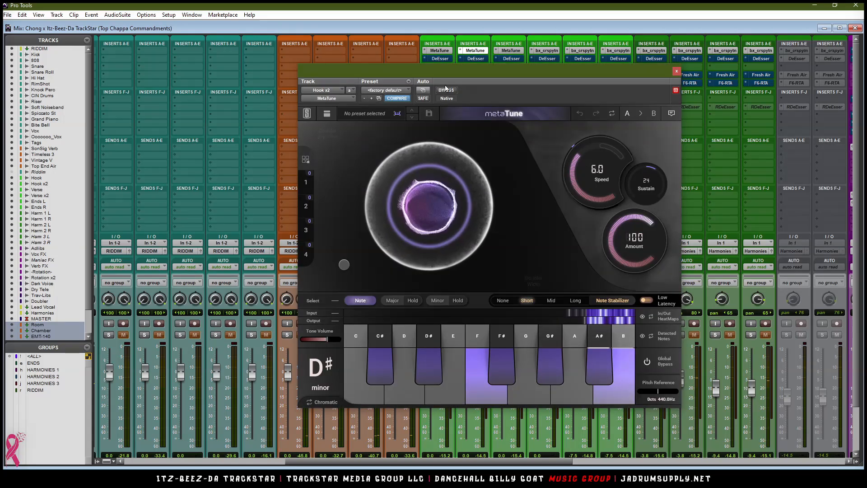
{"action": "left_click_drag", "start_coordinate": [478, 81], "coordinate": [323, 96]}
{"action": "left_click", "coordinate": [152, 201]}
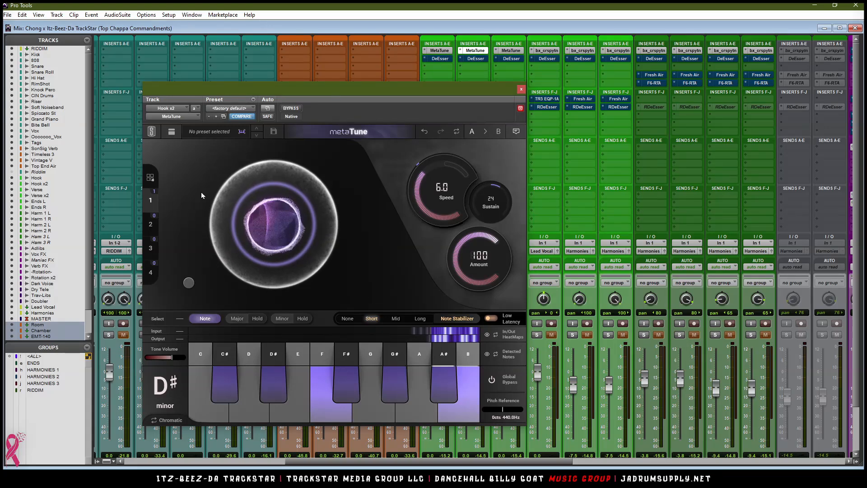
{"action": "left_click", "coordinate": [440, 50]}
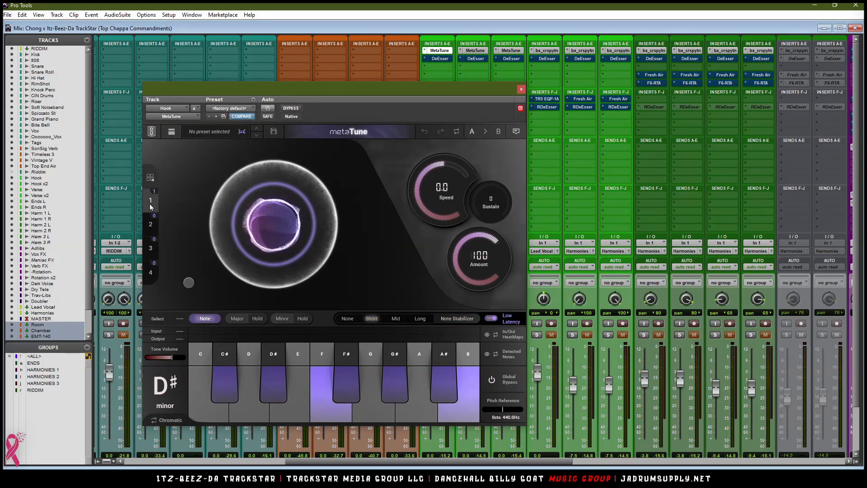
{"action": "left_click", "coordinate": [151, 202]}
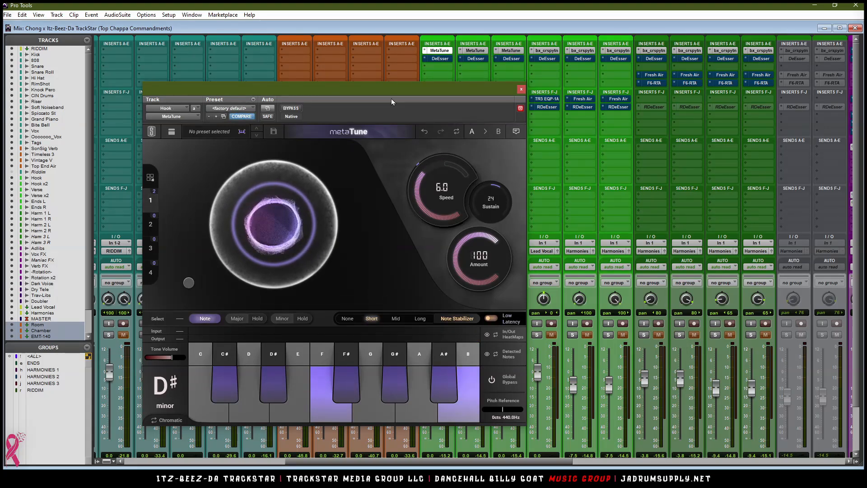
{"action": "left_click", "coordinate": [511, 50]}
{"action": "left_click", "coordinate": [151, 201]}
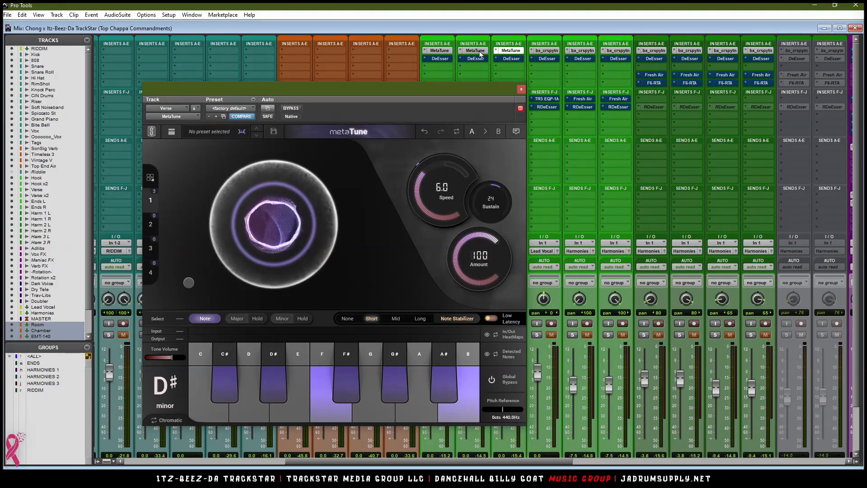
Step: Test the group link by changing the Verse MetaTune speed beside the Hook x2 window, reset it to 6.0 and close both
{"action": "left_click_drag", "start_coordinate": [466, 84], "coordinate": [690, 77]}
{"action": "left_click_drag", "start_coordinate": [663, 184], "coordinate": [669, 190]}
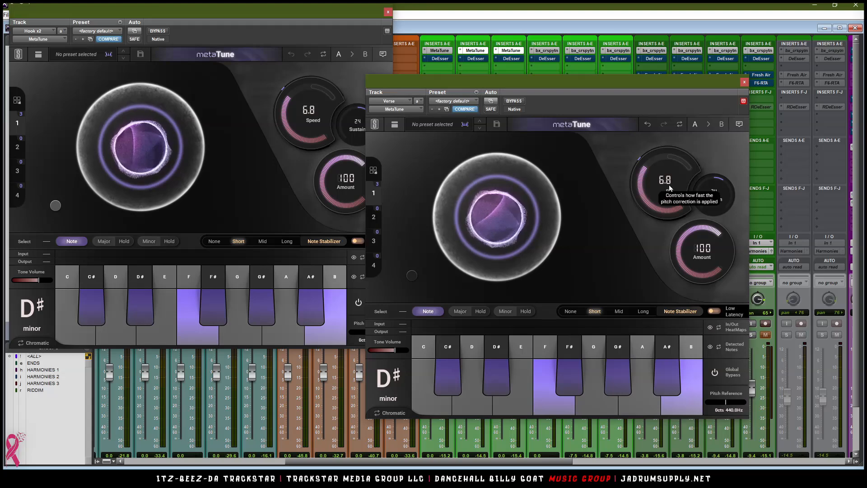
{"action": "key", "text": "Return"}
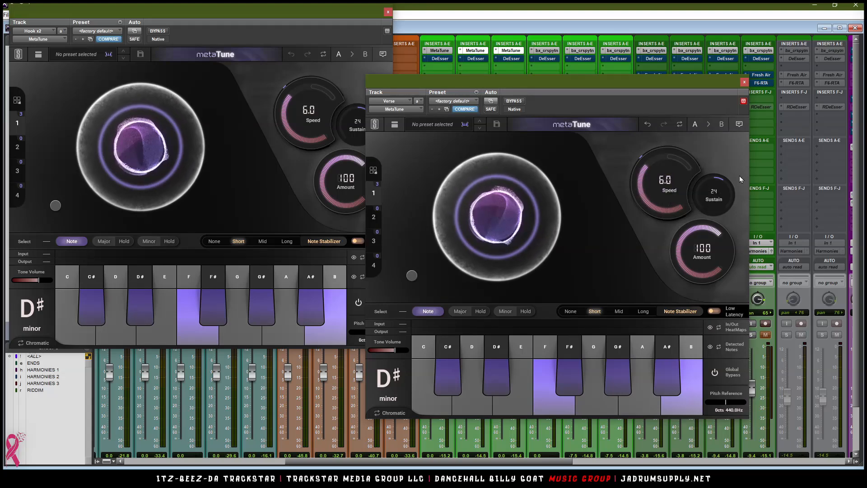
{"action": "left_click", "coordinate": [744, 82]}
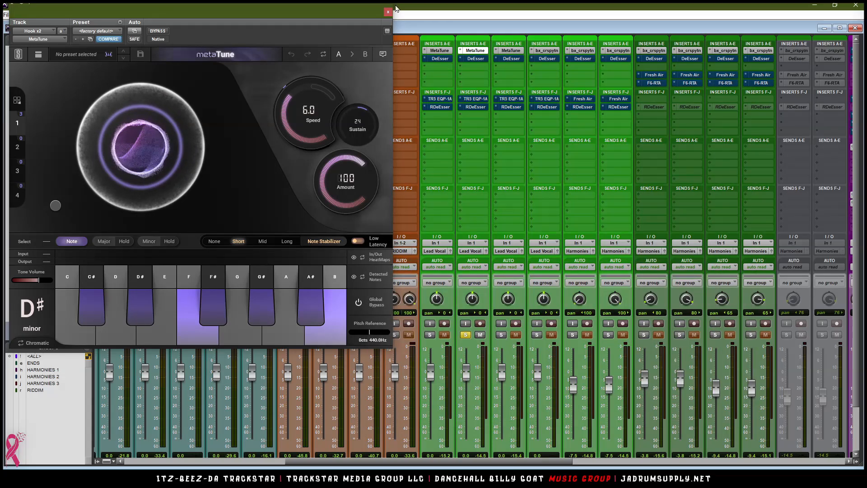
{"action": "left_click", "coordinate": [388, 12]}
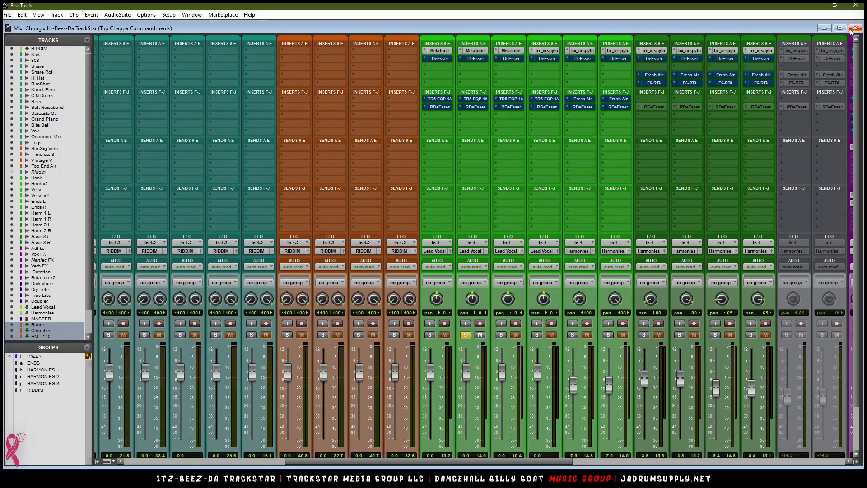
Step: Unsolo the Hook x2 channel and return to the Edit window
{"action": "left_click", "coordinate": [466, 335]}
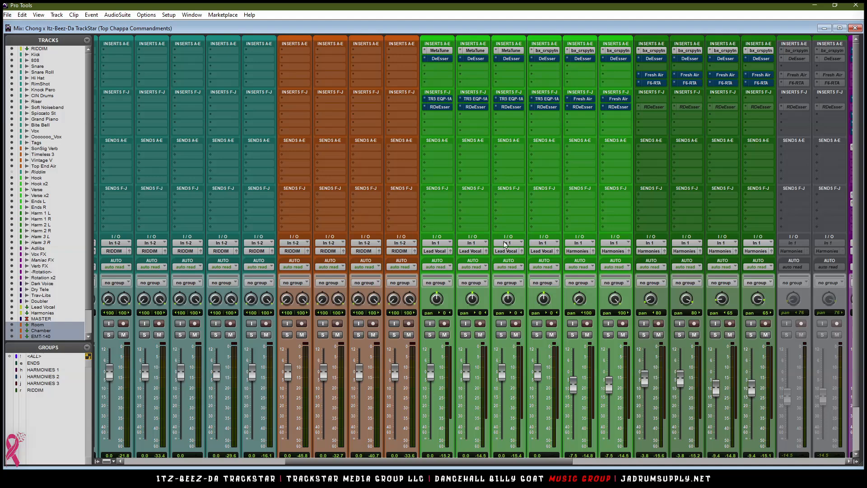
{"action": "scroll", "coordinate": [548, 231], "scroll_direction": "down", "scroll_amount": 3}
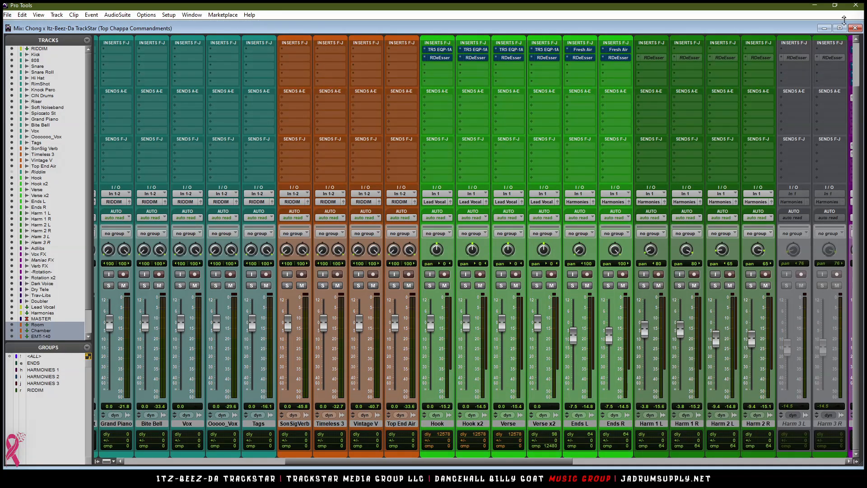
{"action": "left_click", "coordinate": [855, 28]}
Step: Move the vocal clip at the end of H1 from the Verse track up to the Hook track
{"action": "scroll", "coordinate": [612, 230], "scroll_direction": "up", "scroll_amount": 7}
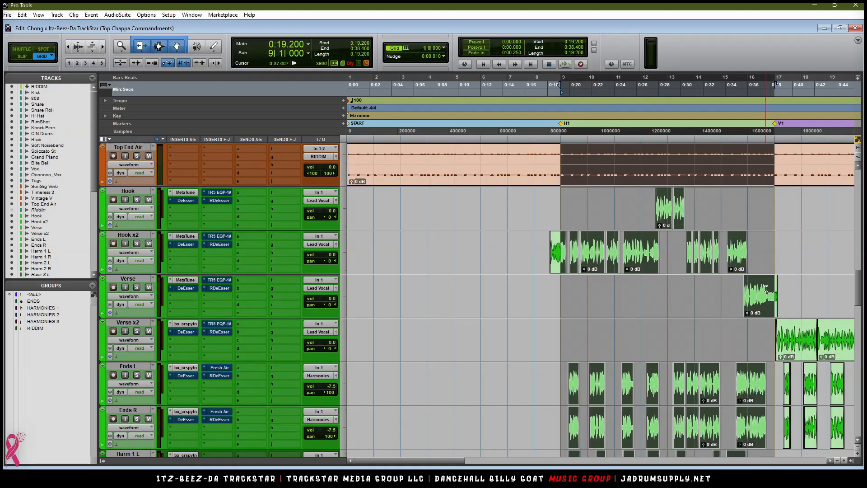
{"action": "scroll", "coordinate": [763, 291], "scroll_direction": "down", "scroll_amount": 3}
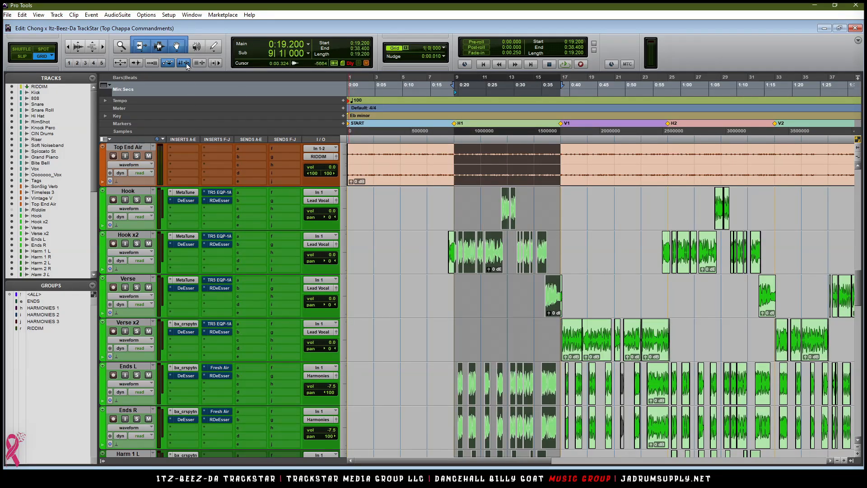
{"action": "left_click_drag", "start_coordinate": [550, 287], "coordinate": [554, 232]}
{"action": "scroll", "coordinate": [507, 245], "scroll_direction": "up", "scroll_amount": 2}
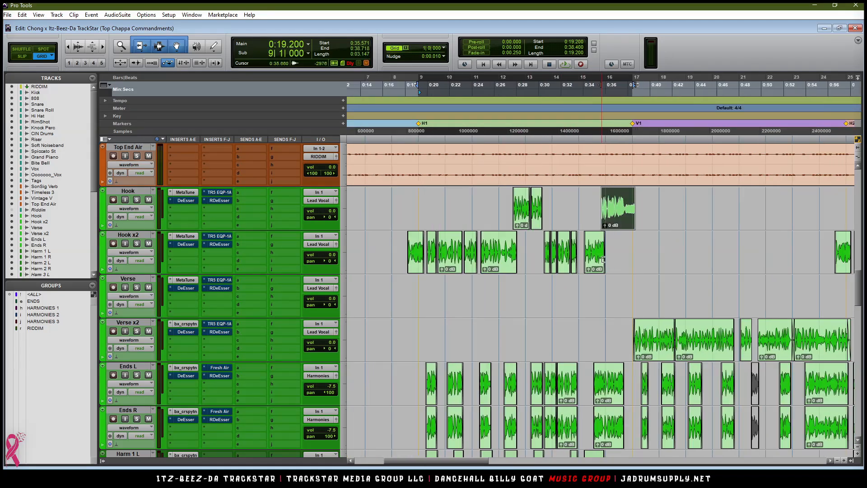
Step: Move all the V1 section clips from the Verse x2 track up to the Verse track
{"action": "scroll", "coordinate": [602, 340], "scroll_direction": "down", "scroll_amount": 4}
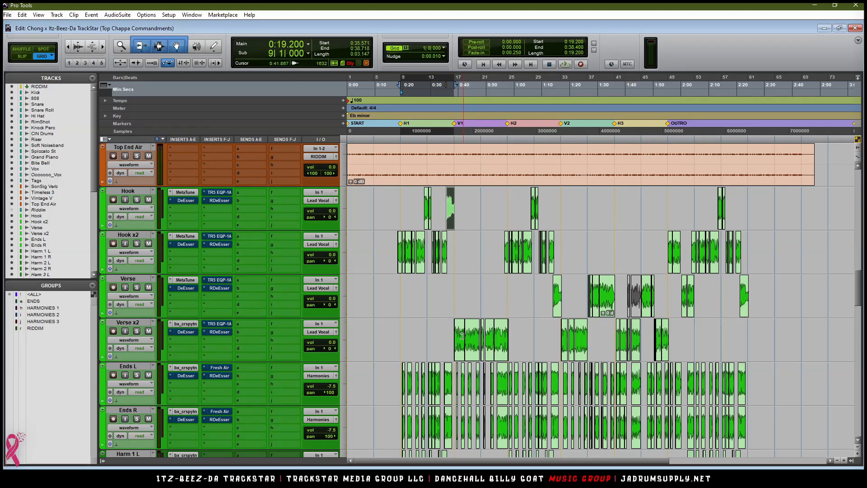
{"action": "left_click", "coordinate": [457, 341]}
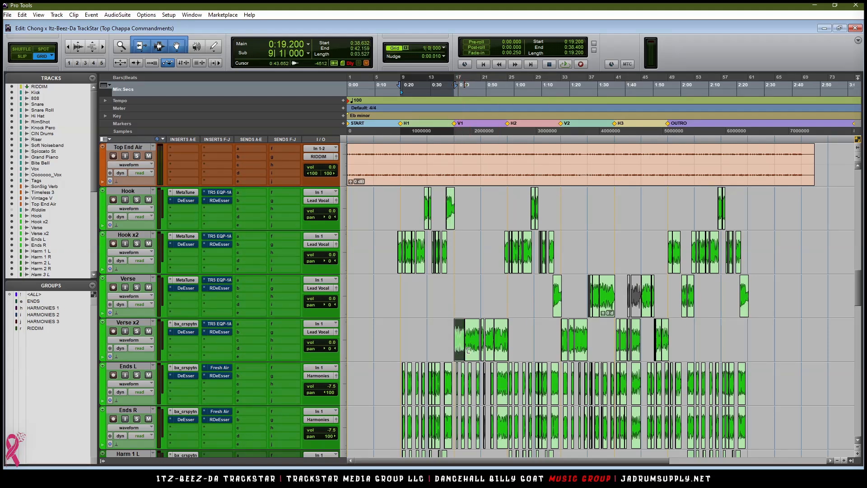
{"action": "left_click", "coordinate": [502, 354], "text": "shift"}
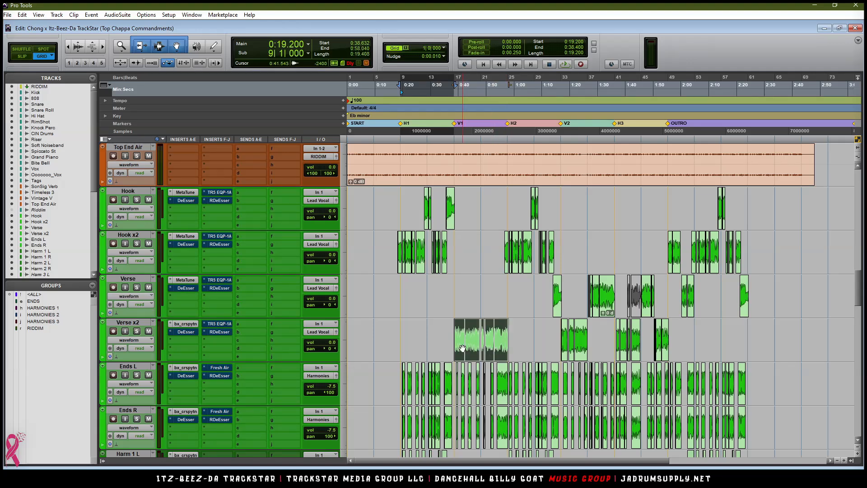
{"action": "left_click_drag", "start_coordinate": [463, 326], "coordinate": [463, 303]}
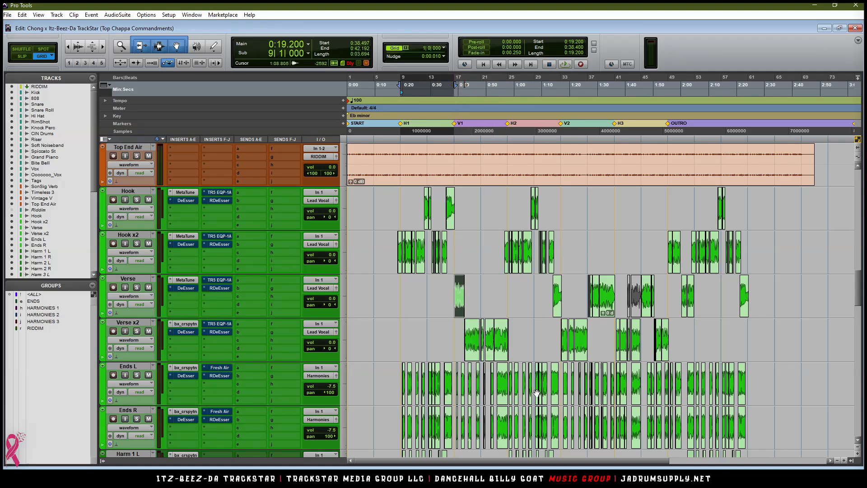
{"action": "left_click", "coordinate": [500, 348], "text": "shift"}
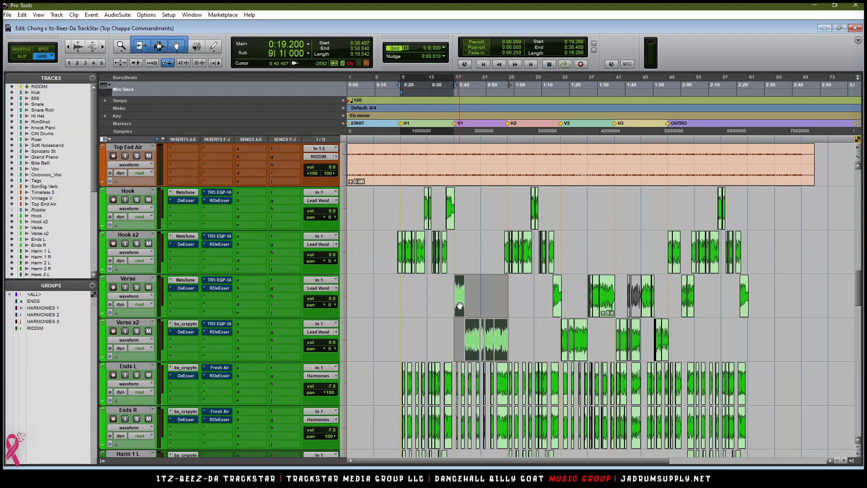
{"action": "left_click", "coordinate": [470, 347], "text": "shift"}
{"action": "left_click", "coordinate": [472, 345], "text": "shift"}
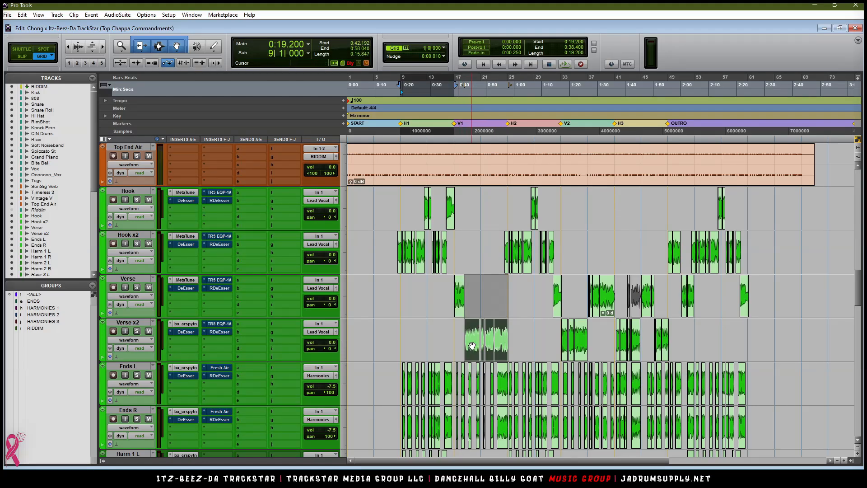
{"action": "left_click_drag", "start_coordinate": [472, 346], "coordinate": [463, 324]}
{"action": "scroll", "coordinate": [479, 317], "scroll_direction": "up", "scroll_amount": 8}
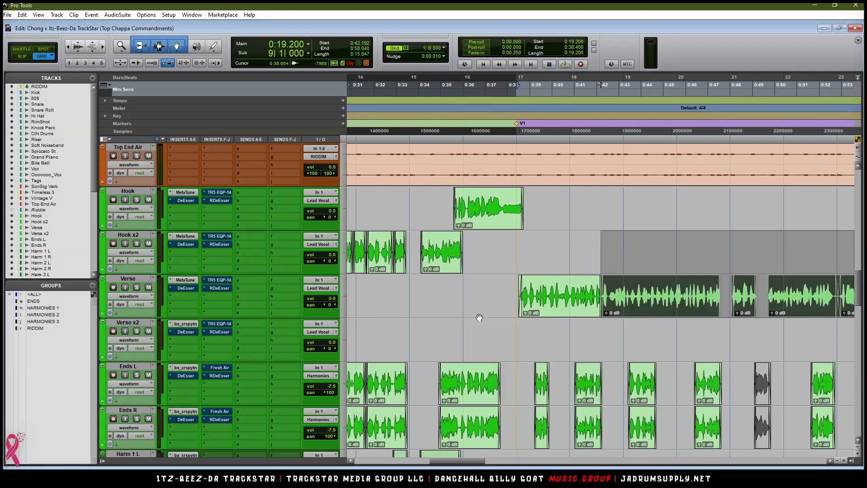
Step: Play the H1 section and look over the instrumental tracks above the vocals
{"action": "scroll", "coordinate": [505, 312], "scroll_direction": "down", "scroll_amount": 7}
{"action": "scroll", "coordinate": [505, 313], "scroll_direction": "down", "scroll_amount": 2}
{"action": "scroll", "coordinate": [494, 302], "scroll_direction": "up", "scroll_amount": 2}
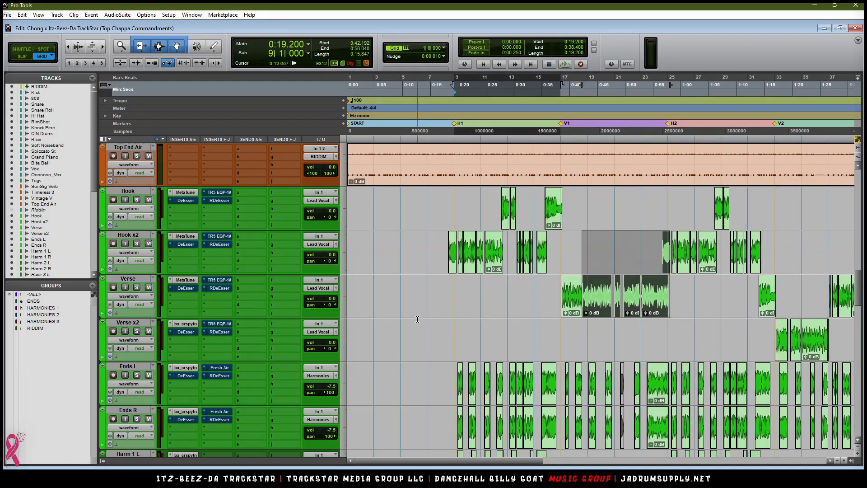
{"action": "key", "text": "space"}
{"action": "scroll", "coordinate": [395, 266], "scroll_direction": "up", "scroll_amount": 5}
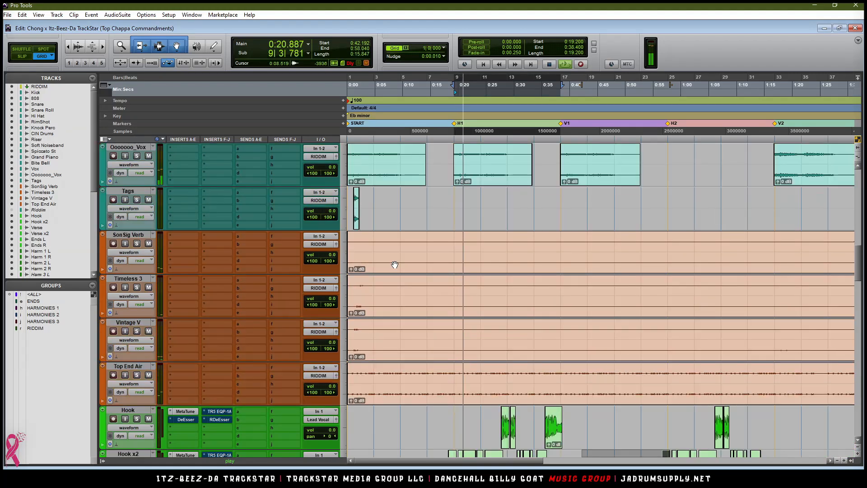
{"action": "scroll", "coordinate": [395, 265], "scroll_direction": "up", "scroll_amount": 4}
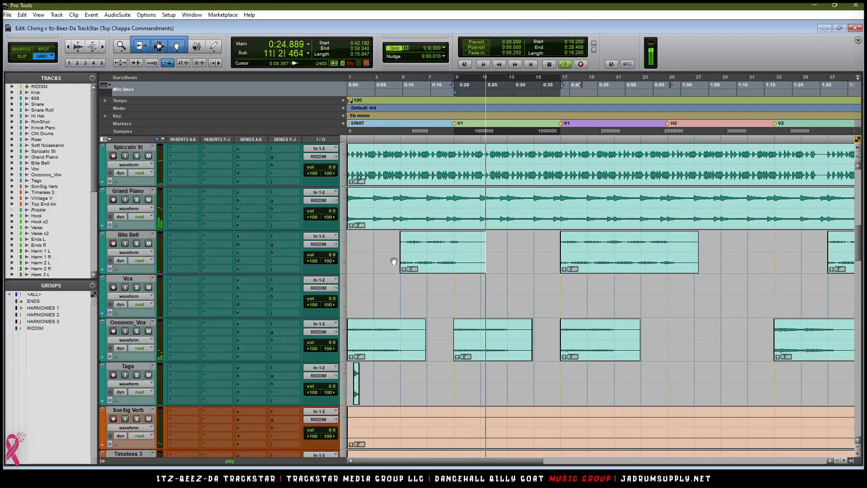
Step: Switch to the Mix window with the vocal inserts in view and solo the Hook x2 and Hook channels
{"action": "key", "text": "ctrl+="}
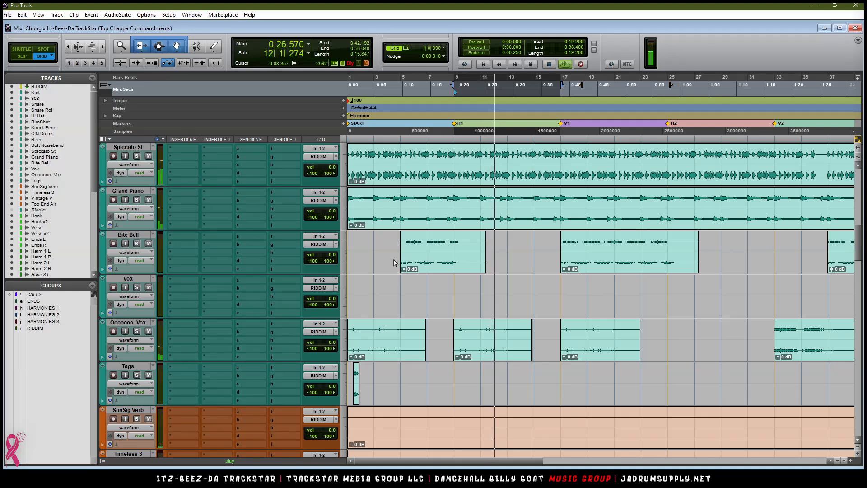
{"action": "scroll", "coordinate": [509, 123], "scroll_direction": "up", "scroll_amount": 2}
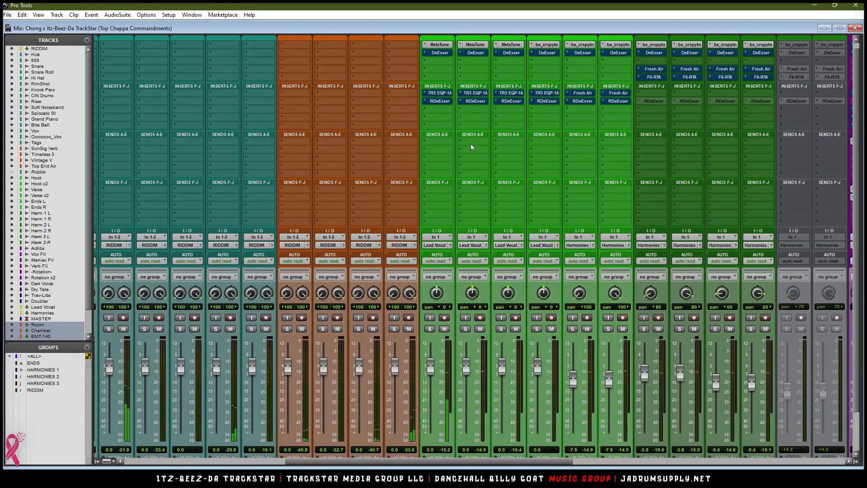
{"action": "scroll", "coordinate": [478, 189], "scroll_direction": "up", "scroll_amount": 1}
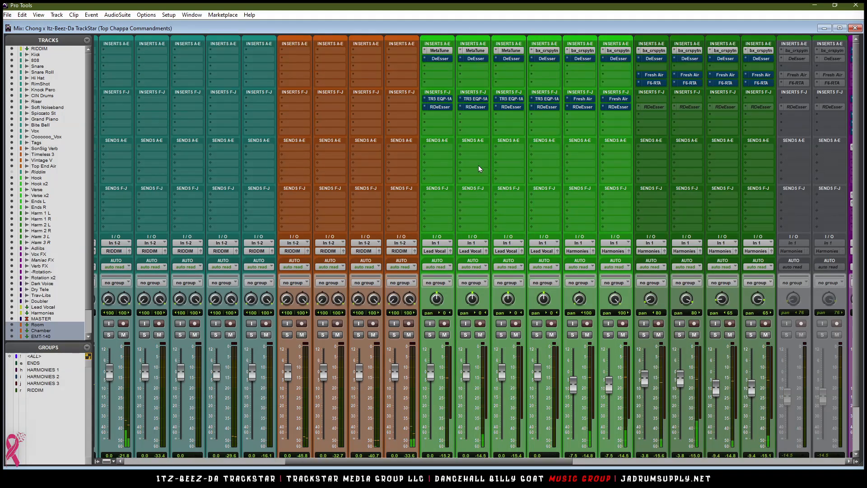
{"action": "left_click", "coordinate": [466, 335]}
{"action": "left_click", "coordinate": [430, 335]}
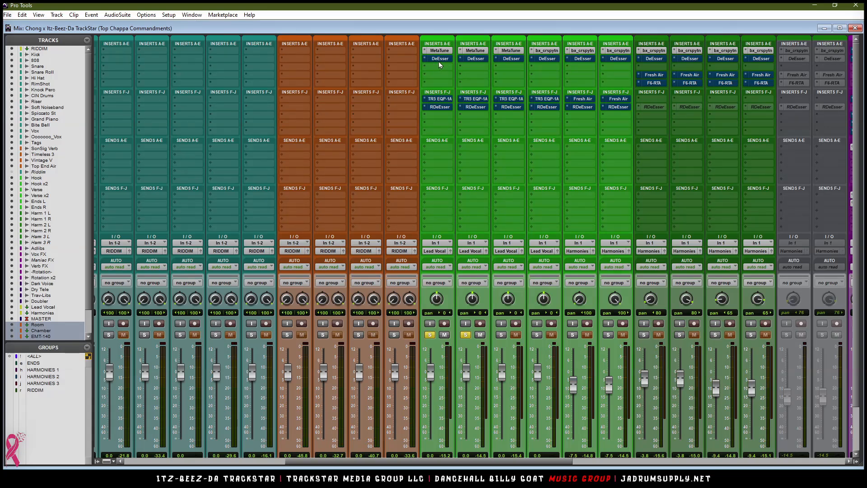
Step: Move the DeEsser inserts on Hook and Hook x2 down to slot E and show both plug-in windows side by side
{"action": "left_click_drag", "start_coordinate": [435, 82], "coordinate": [436, 83]}
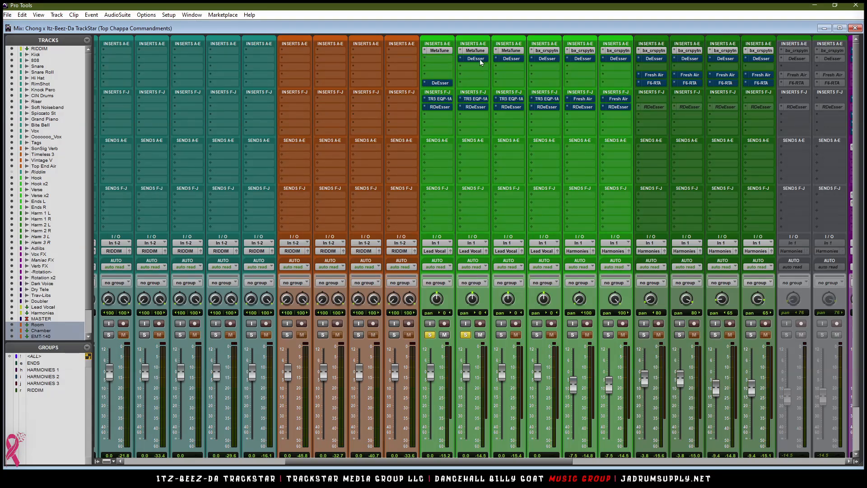
{"action": "left_click", "coordinate": [465, 84]}
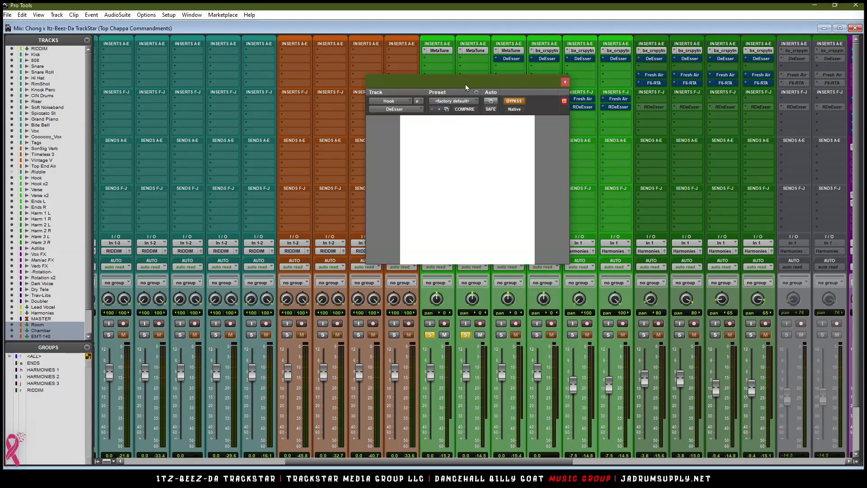
{"action": "left_click_drag", "start_coordinate": [489, 83], "coordinate": [328, 91]}
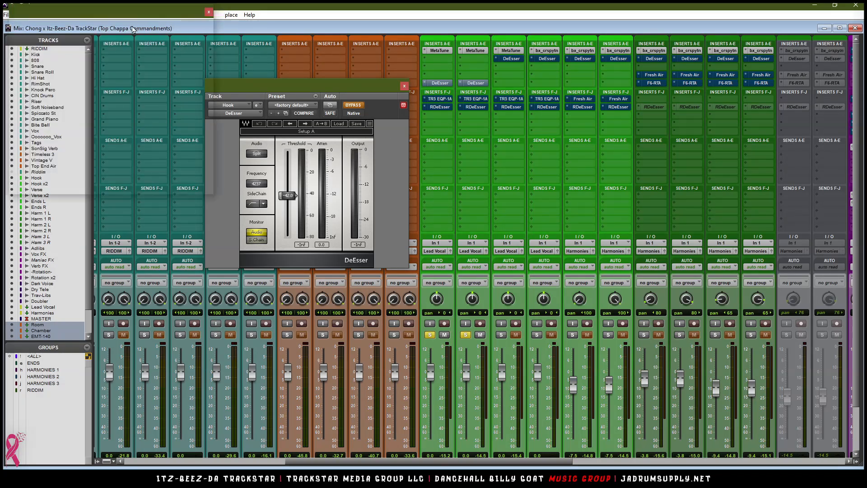
{"action": "left_click_drag", "start_coordinate": [149, 13], "coordinate": [567, 117]}
{"action": "left_click_drag", "start_coordinate": [362, 89], "coordinate": [377, 121]}
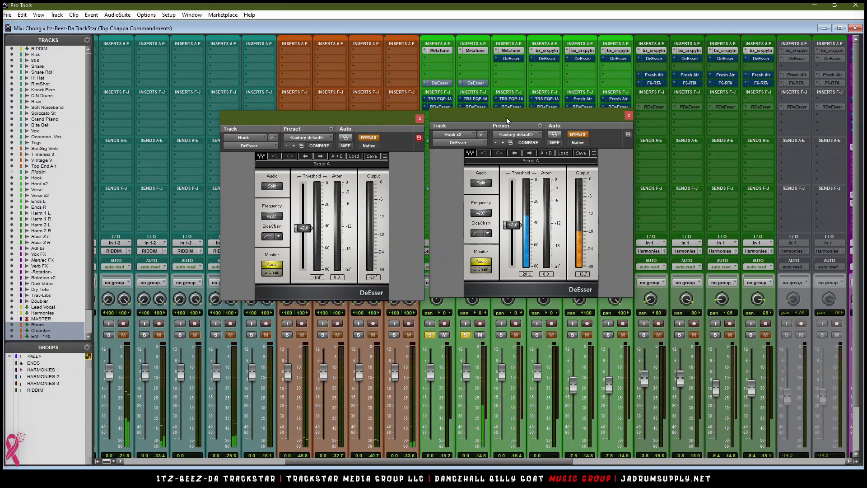
{"action": "left_click_drag", "start_coordinate": [507, 120], "coordinate": [508, 125]}
Step: Set the Hook x2 DeEsser threshold to -29 and take it out of bypass
{"action": "left_click", "coordinate": [513, 229]}
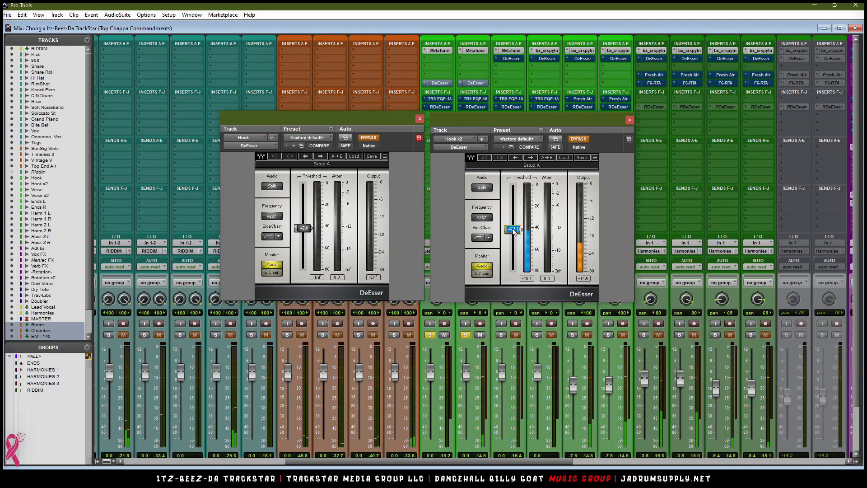
{"action": "type", "text": "29"}
{"action": "key", "text": "Return"}
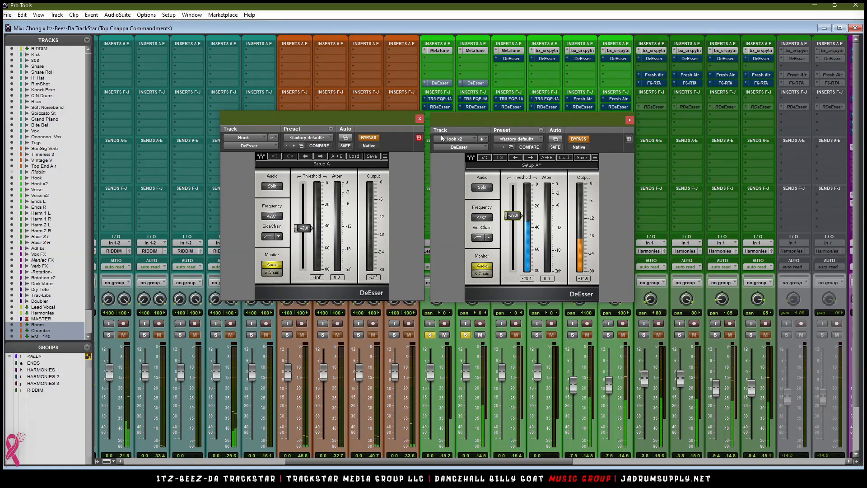
{"action": "left_click", "coordinate": [578, 139]}
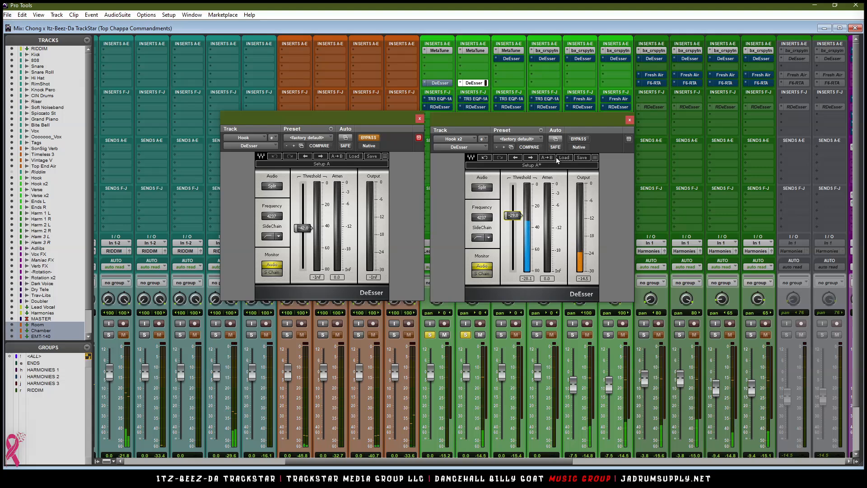
Step: Set the Hook DeEsser threshold to -29, take it out of bypass and close both DeEsser windows
{"action": "left_click", "coordinate": [303, 227]}
{"action": "type", "text": "29"}
{"action": "key", "text": "Return"}
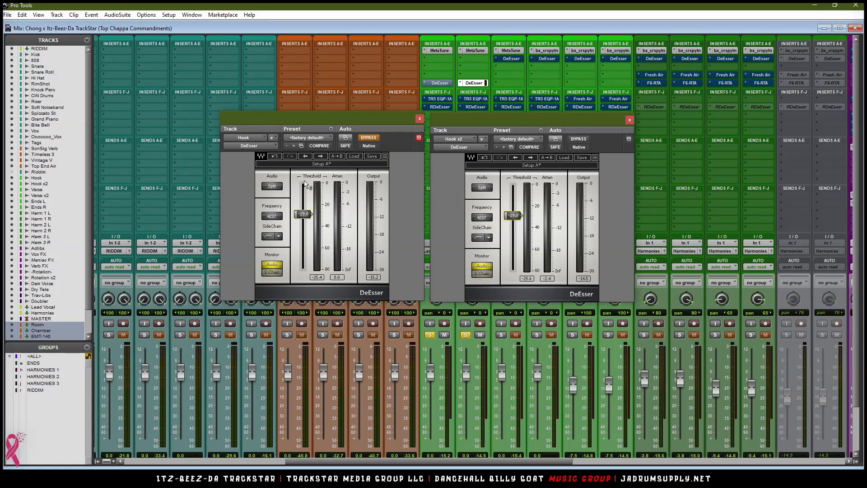
{"action": "left_click", "coordinate": [378, 140]}
{"action": "left_click", "coordinate": [370, 139]}
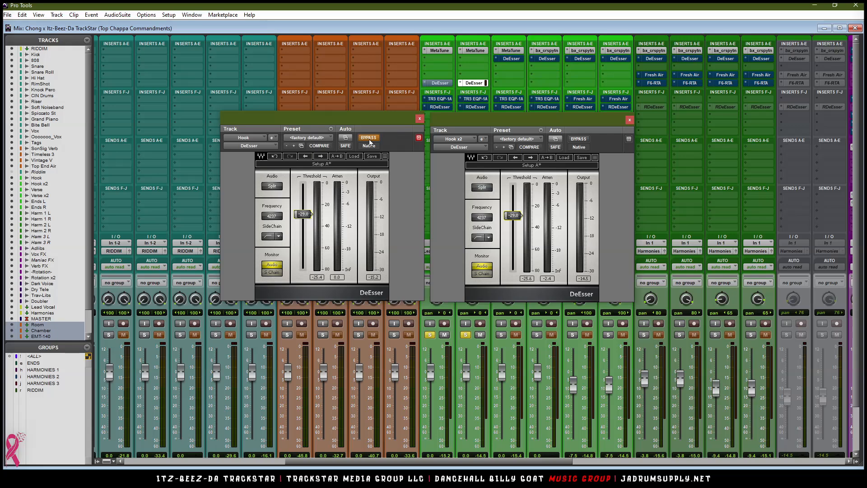
{"action": "left_click", "coordinate": [420, 118]}
{"action": "left_click", "coordinate": [630, 121]}
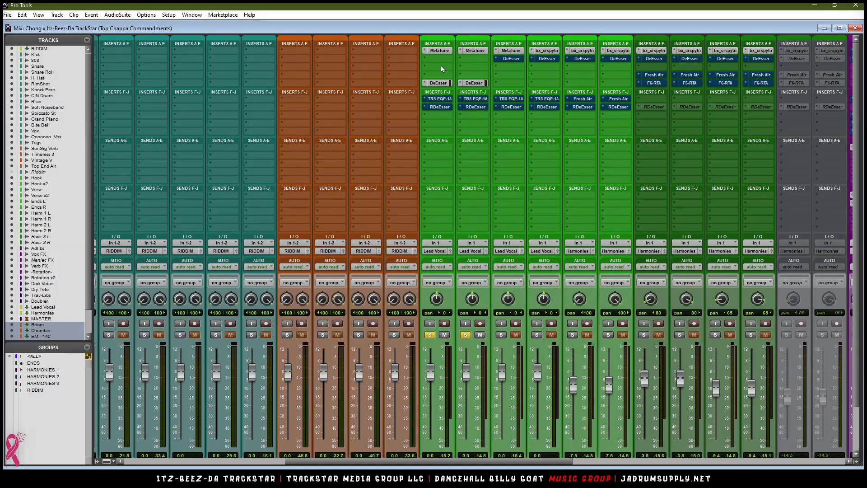
{"action": "left_click", "coordinate": [467, 59]}
{"action": "mouse_move", "coordinate": [493, 73]}
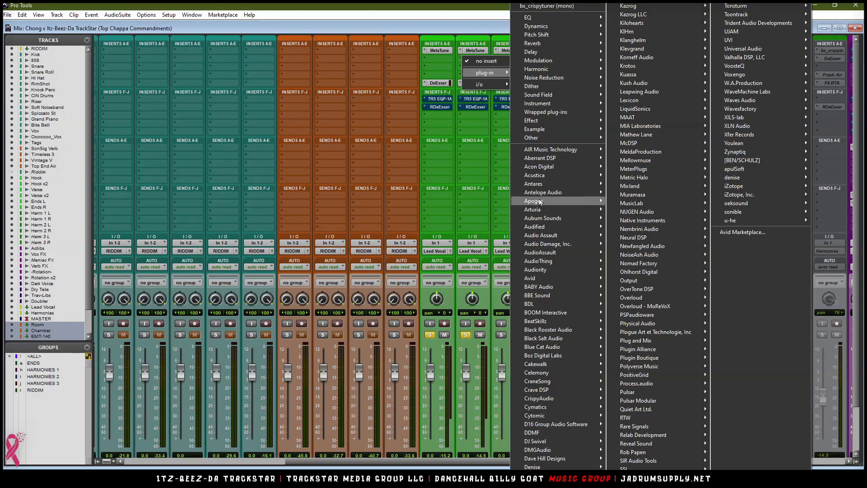
{"action": "mouse_move", "coordinate": [551, 20]}
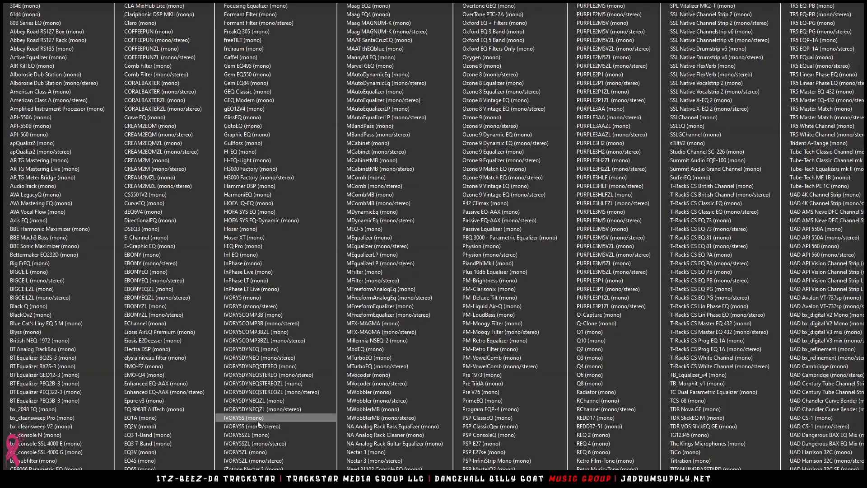
{"action": "key", "text": "Escape"}
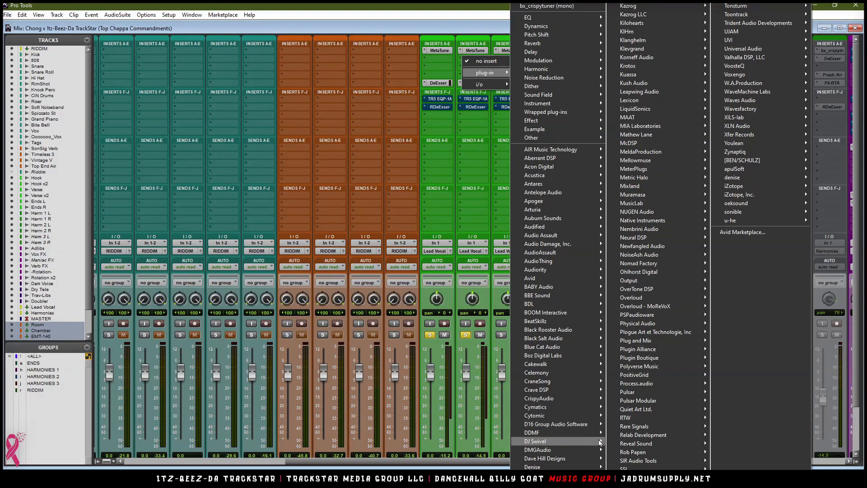
{"action": "left_click", "coordinate": [437, 35]}
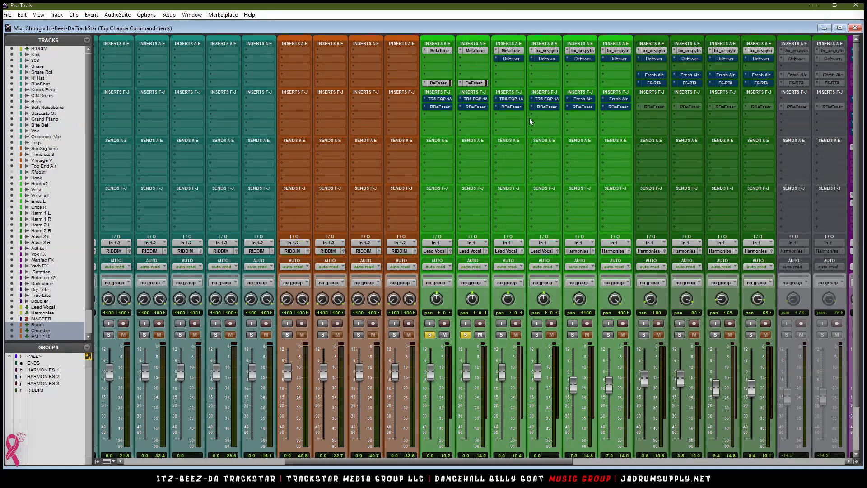
Step: Insert Oxford EQ + Filters in Hook's slot C, copy it to Hook x2 and arrange both EQ windows side by side
{"action": "left_click", "coordinate": [436, 66]}
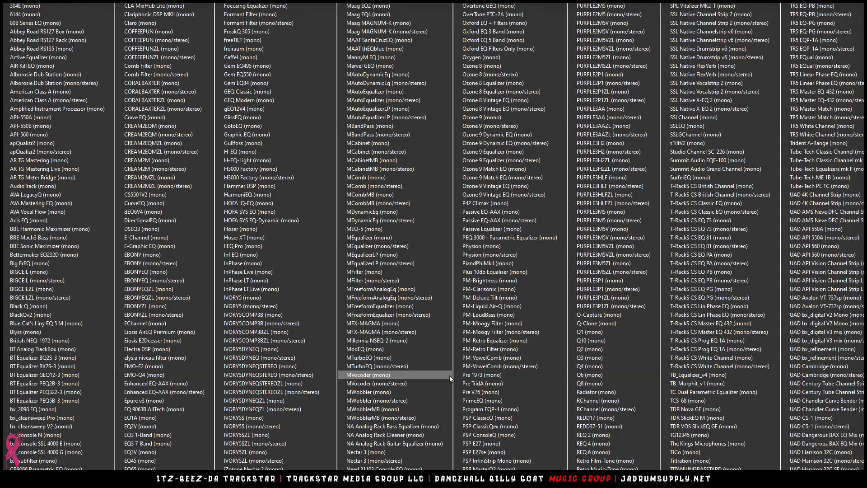
{"action": "left_click", "coordinate": [510, 23]}
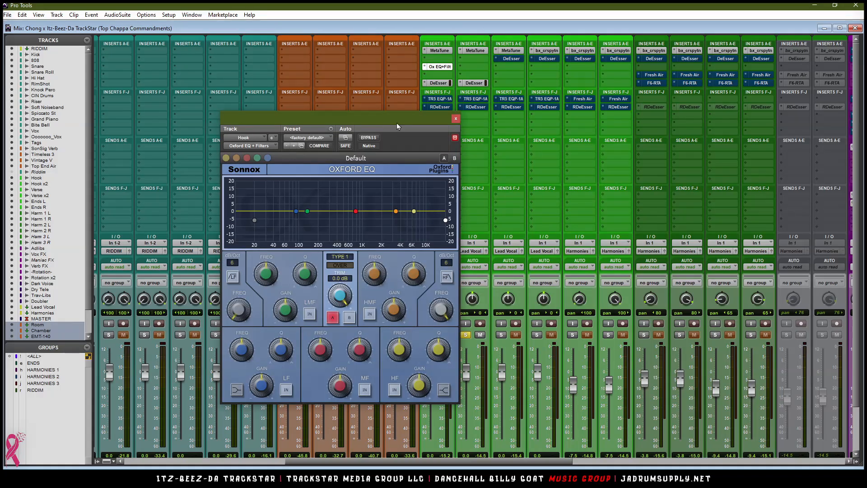
{"action": "left_click_drag", "start_coordinate": [364, 132], "coordinate": [309, 68]}
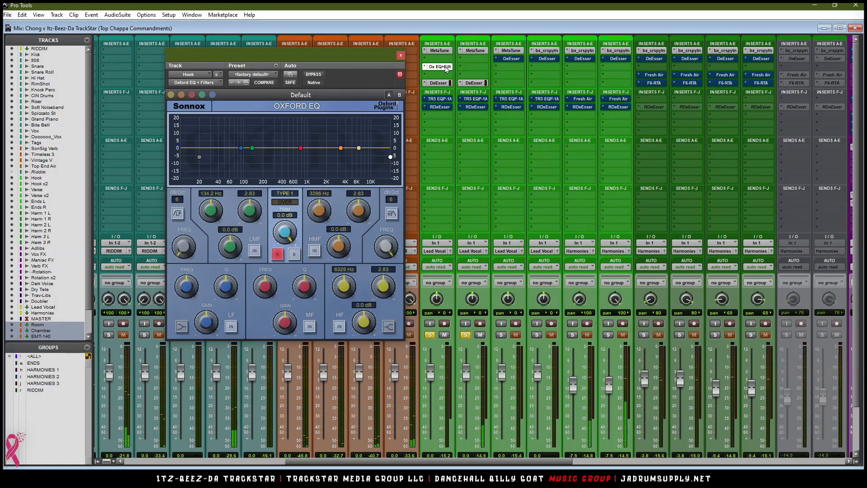
{"action": "left_click_drag", "start_coordinate": [476, 66], "coordinate": [464, 71]}
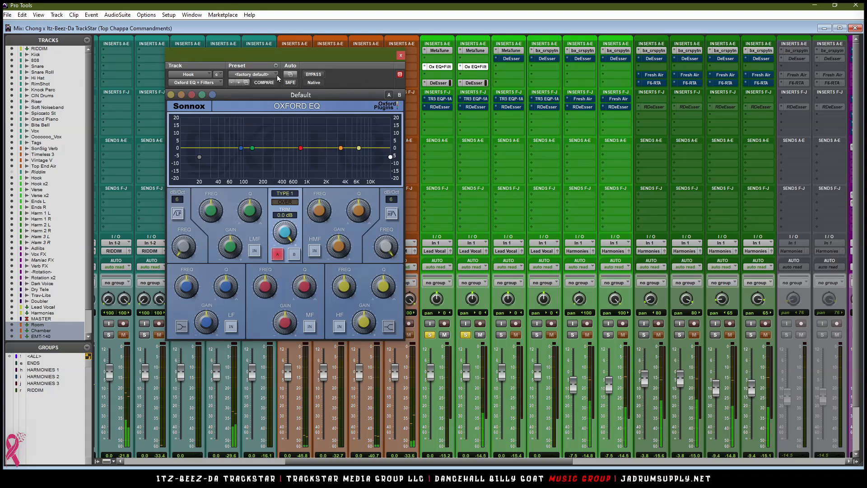
{"action": "left_click_drag", "start_coordinate": [177, 18], "coordinate": [632, 80]}
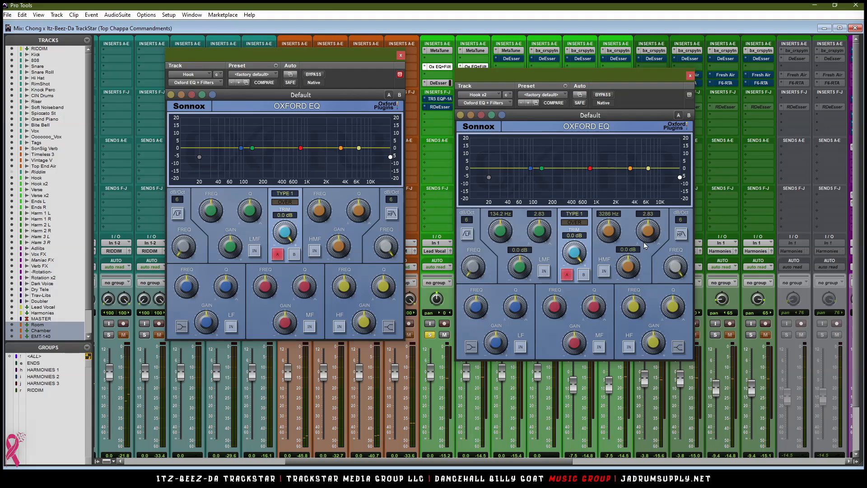
Step: Turn on the low-cut filter in the Hook x2 EQ and set the low-cut slope to 30 dB/oct on both hook EQs
{"action": "left_click", "coordinate": [468, 235]}
{"action": "left_click", "coordinate": [468, 220]}
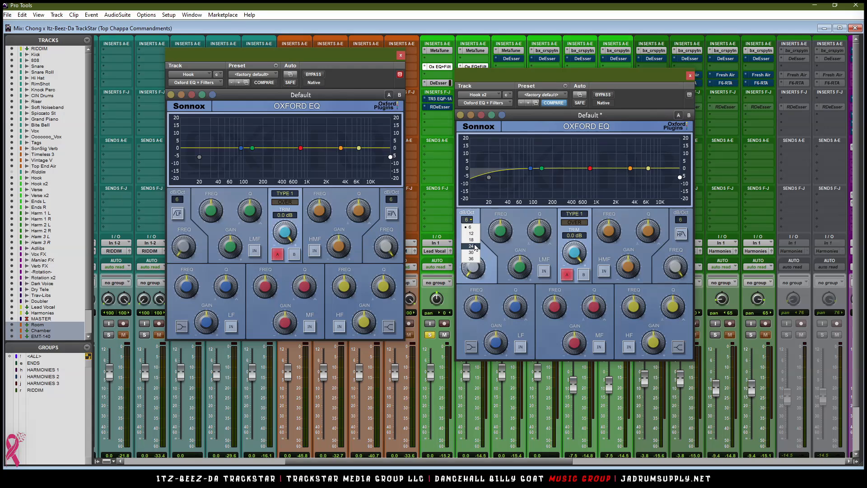
{"action": "left_click", "coordinate": [471, 258]}
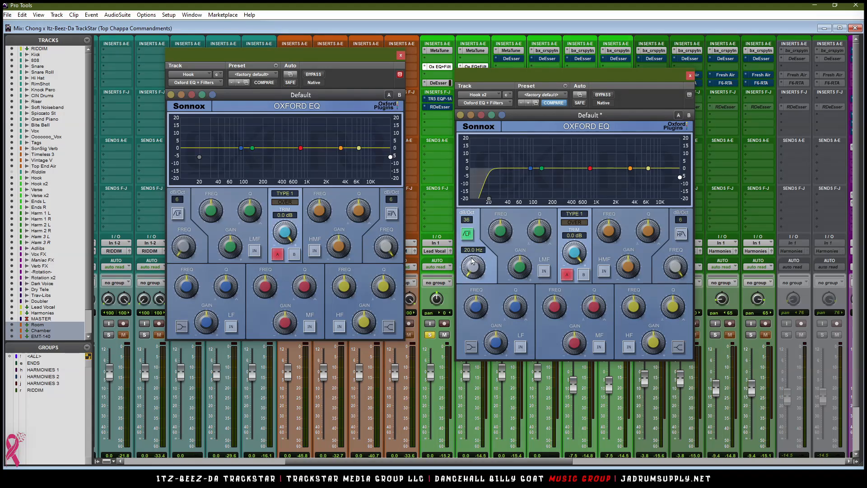
{"action": "left_click", "coordinate": [177, 199]}
{"action": "left_click", "coordinate": [181, 233]}
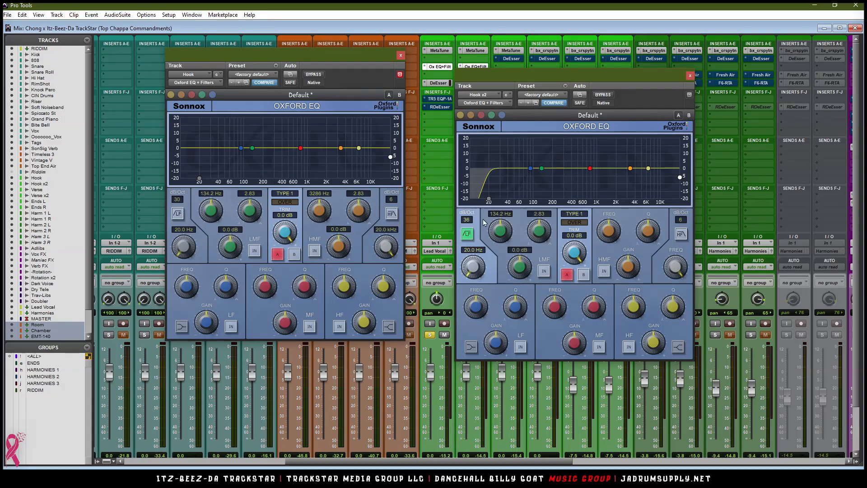
{"action": "left_click", "coordinate": [468, 219]}
{"action": "left_click", "coordinate": [470, 252]}
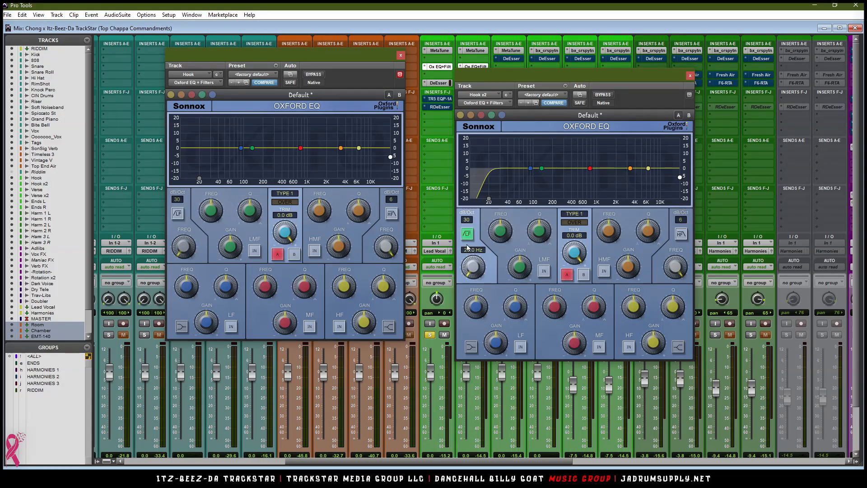
Step: Raise the low-cut frequency to about 126 Hz on both the Hook x2 and Hook EQs
{"action": "left_click_drag", "start_coordinate": [470, 273], "coordinate": [468, 237]}
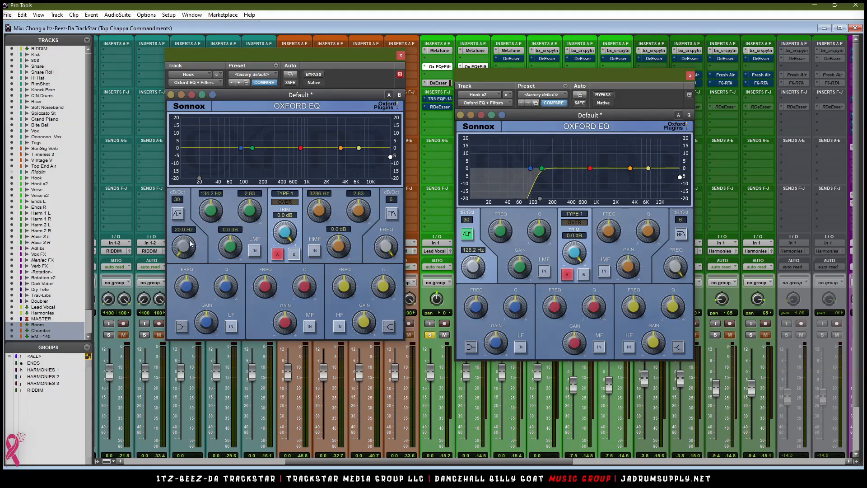
{"action": "left_click_drag", "start_coordinate": [188, 217], "coordinate": [188, 216]}
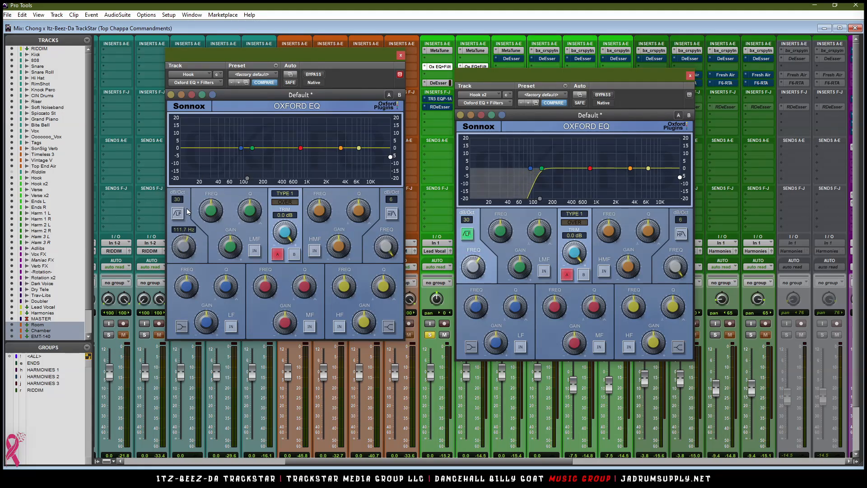
{"action": "left_click_drag", "start_coordinate": [189, 212], "coordinate": [189, 208]}
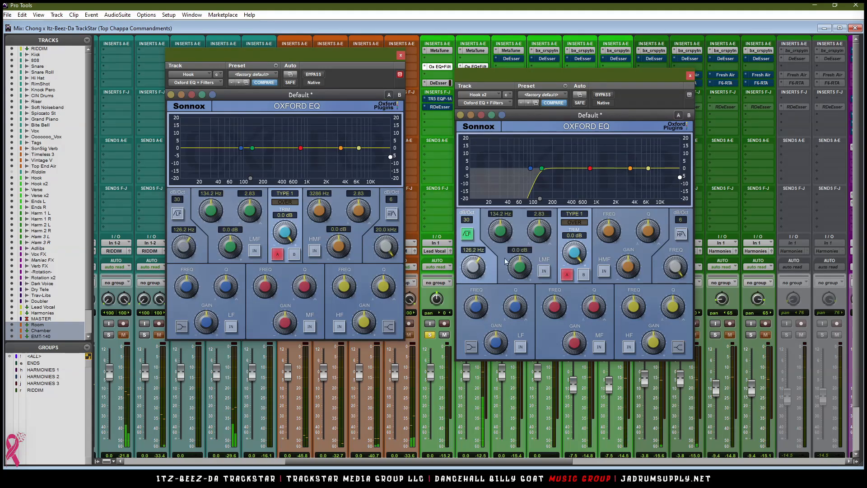
Step: Soften the Hook x2 EQ's low-cut slope to 24 dB/oct and raise its cutoff frequency slightly
{"action": "left_click", "coordinate": [467, 219]}
{"action": "left_click", "coordinate": [470, 248]}
{"action": "left_click_drag", "start_coordinate": [472, 266], "coordinate": [471, 264]}
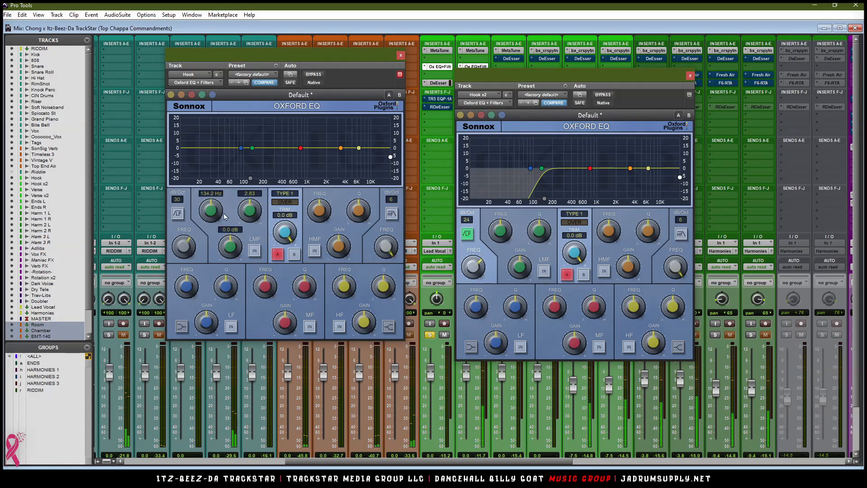
Step: Turn on the Hook EQ's low-cut filter with a 24 dB/oct slope and a cutoff of about 146 Hz
{"action": "left_click", "coordinate": [178, 213]}
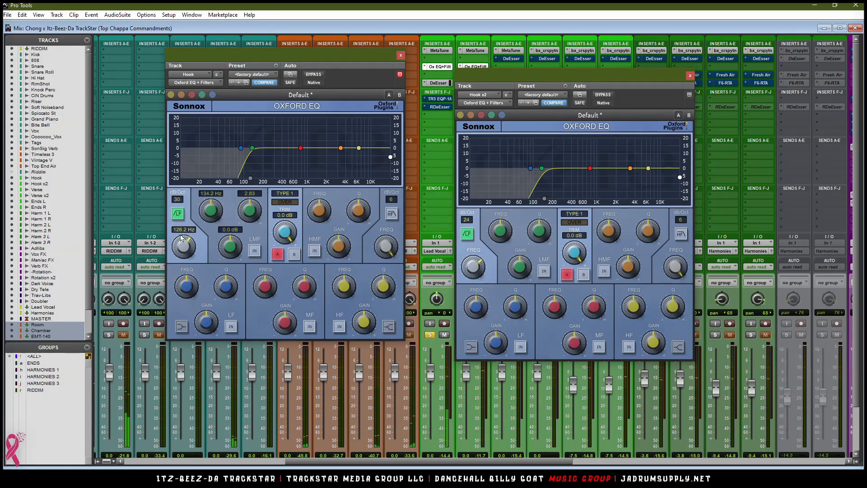
{"action": "left_click_drag", "start_coordinate": [180, 238], "coordinate": [183, 246]}
{"action": "left_click", "coordinate": [178, 199]}
{"action": "left_click", "coordinate": [181, 227]}
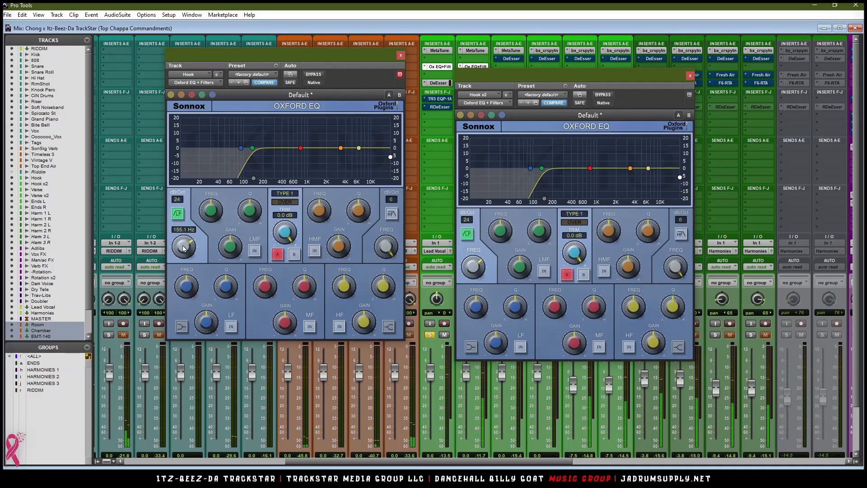
{"action": "scroll", "coordinate": [181, 247], "scroll_direction": "down", "scroll_amount": 2}
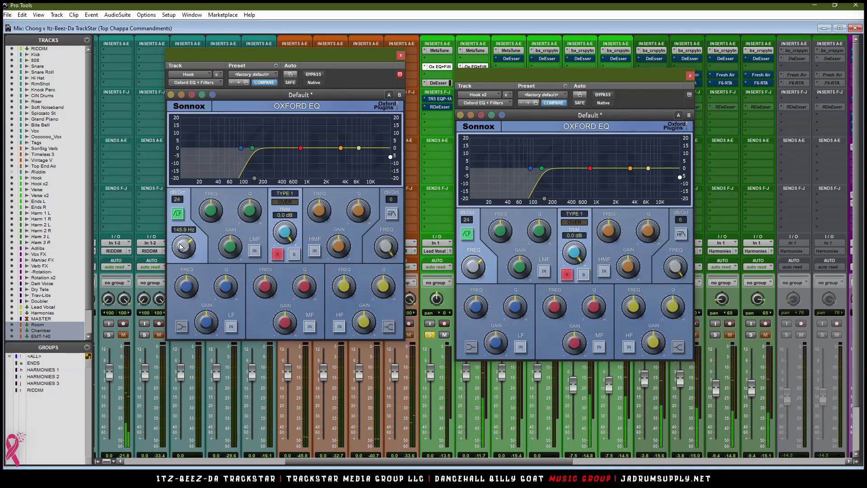
{"action": "scroll", "coordinate": [180, 246], "scroll_direction": "down", "scroll_amount": 1}
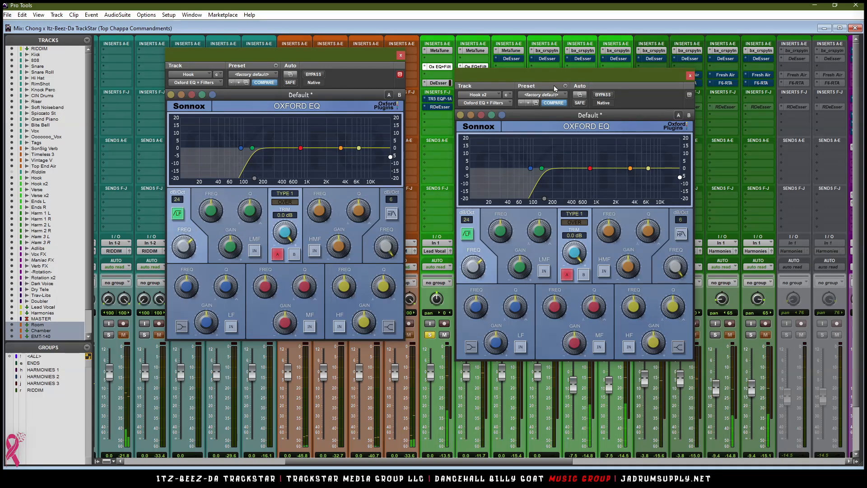
Step: Cut the Hook x2 EQ's mid band by about 2 dB near 775 Hz and compare it with the EQ bypassed
{"action": "left_click_drag", "start_coordinate": [607, 103], "coordinate": [648, 91]}
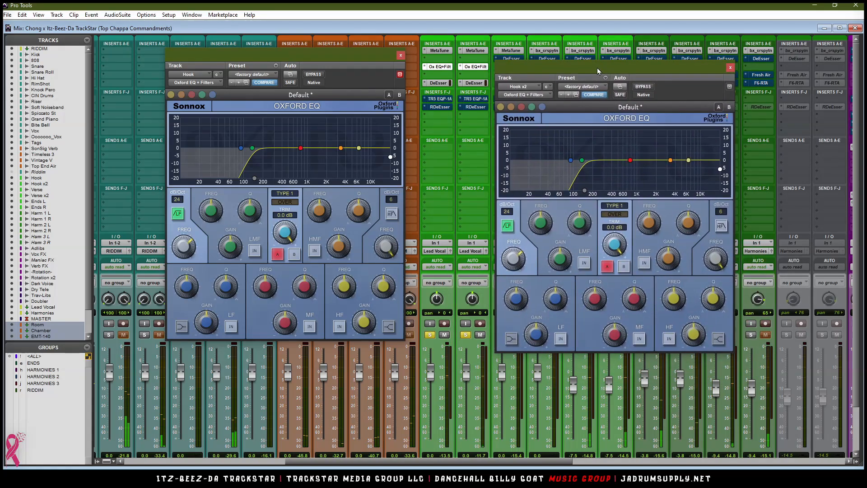
{"action": "mouse_move", "coordinate": [630, 160]}
{"action": "left_mouse_down"}
{"action": "mouse_move", "coordinate": [614, 132]}
{"action": "mouse_move", "coordinate": [626, 135]}
{"action": "mouse_move", "coordinate": [615, 133]}
{"action": "mouse_move", "coordinate": [607, 153]}
{"action": "mouse_move", "coordinate": [631, 132]}
{"action": "mouse_move", "coordinate": [630, 163]}
{"action": "left_mouse_up"}
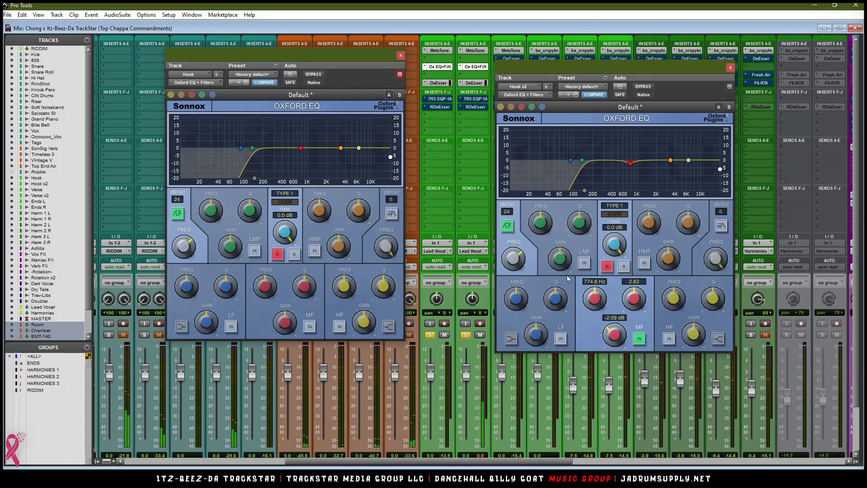
{"action": "left_click", "coordinate": [473, 69], "text": "ctrl"}
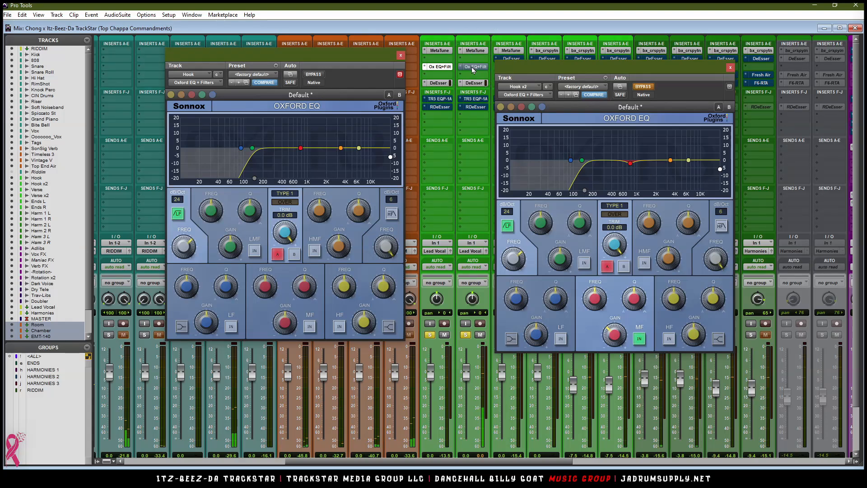
{"action": "left_click", "coordinate": [474, 69], "text": "ctrl"}
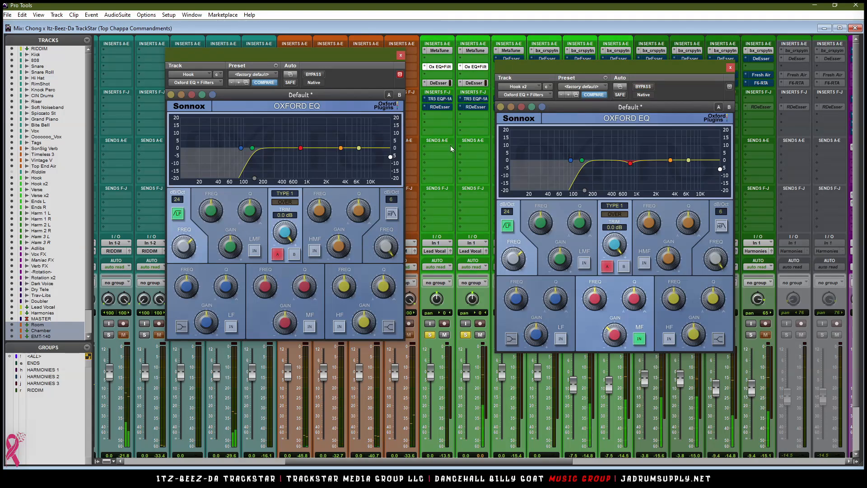
Step: Cut the Hook EQ's mid band by about 0.6 dB near 682 Hz and close that EQ
{"action": "mouse_move", "coordinate": [301, 149]}
{"action": "left_mouse_down"}
{"action": "mouse_move", "coordinate": [299, 156]}
{"action": "mouse_move", "coordinate": [315, 127]}
{"action": "mouse_move", "coordinate": [294, 121]}
{"action": "mouse_move", "coordinate": [355, 118]}
{"action": "mouse_move", "coordinate": [353, 128]}
{"action": "mouse_move", "coordinate": [308, 136]}
{"action": "mouse_move", "coordinate": [295, 178]}
{"action": "mouse_move", "coordinate": [293, 135]}
{"action": "mouse_move", "coordinate": [297, 149]}
{"action": "left_mouse_up"}
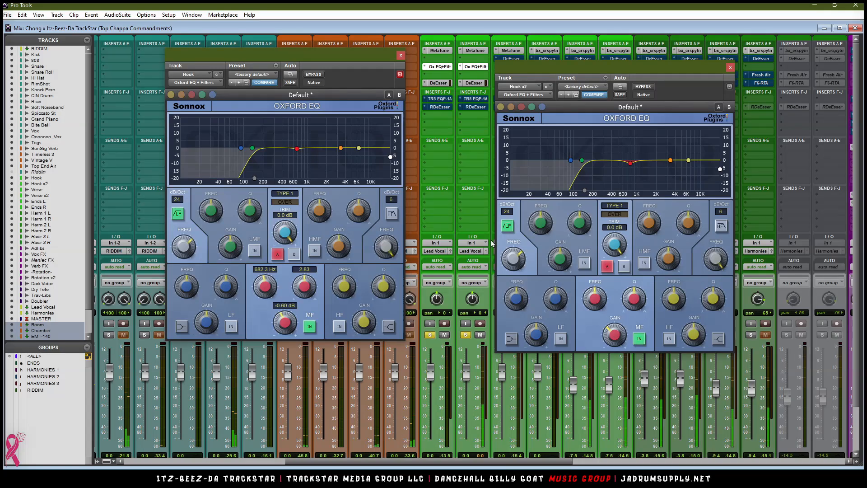
{"action": "left_click", "coordinate": [438, 69]}
{"action": "left_click", "coordinate": [439, 69]}
{"action": "left_click", "coordinate": [400, 56]}
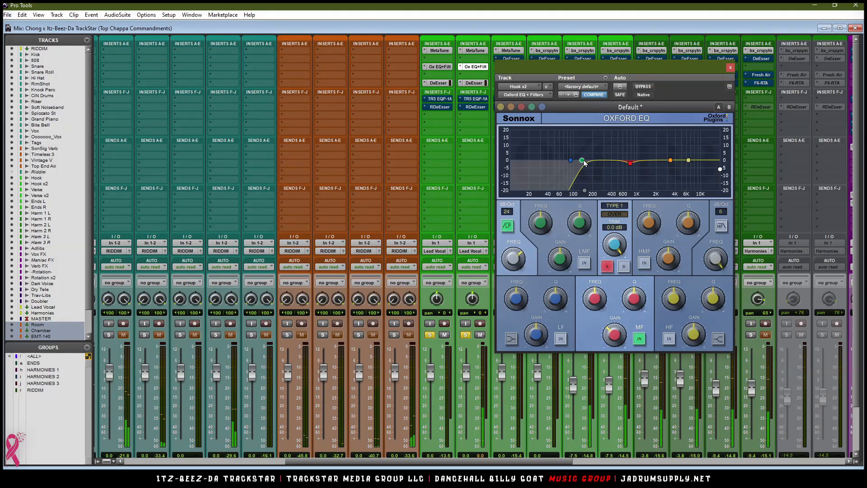
Step: On the Hook x2 EQ, cut the low-mid band about 3.9 dB near 246 Hz and the high-mid band 7.26 dB at 1500 Hz with Q 16
{"action": "left_click_drag", "start_coordinate": [581, 160], "coordinate": [601, 165]}
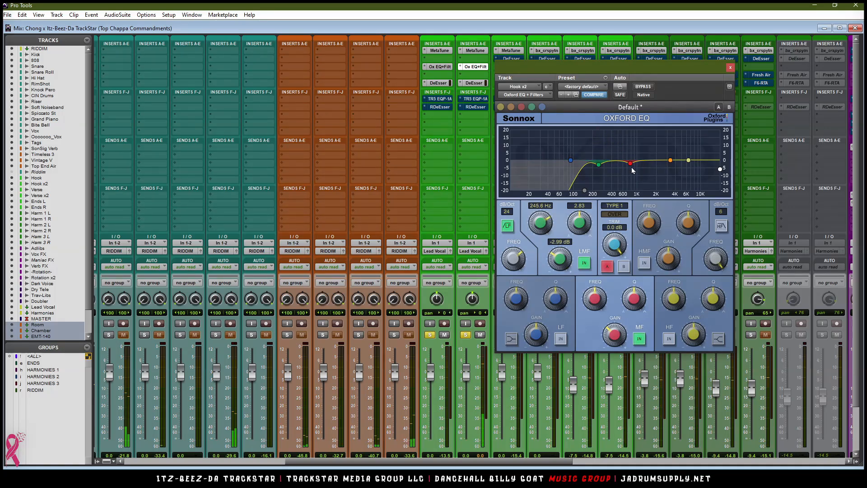
{"action": "left_click_drag", "start_coordinate": [598, 165], "coordinate": [599, 166]}
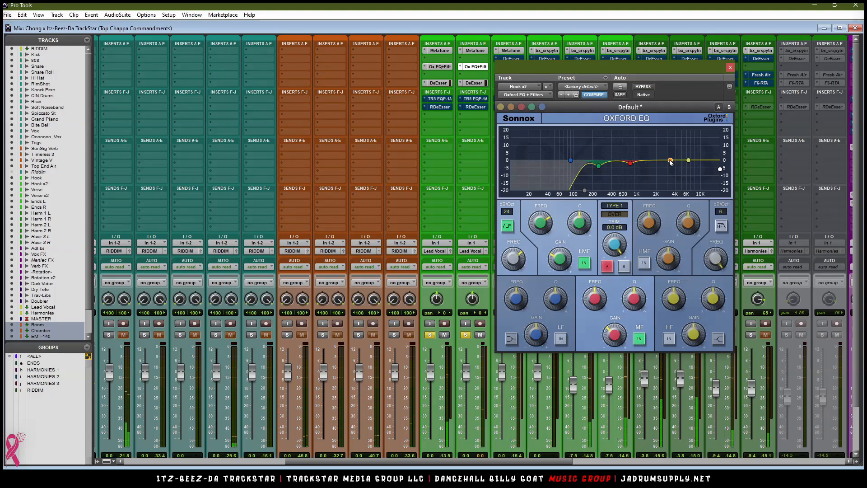
{"action": "left_click_drag", "start_coordinate": [671, 160], "coordinate": [650, 167]}
{"action": "scroll", "coordinate": [649, 165], "scroll_direction": "up", "scroll_amount": 10}
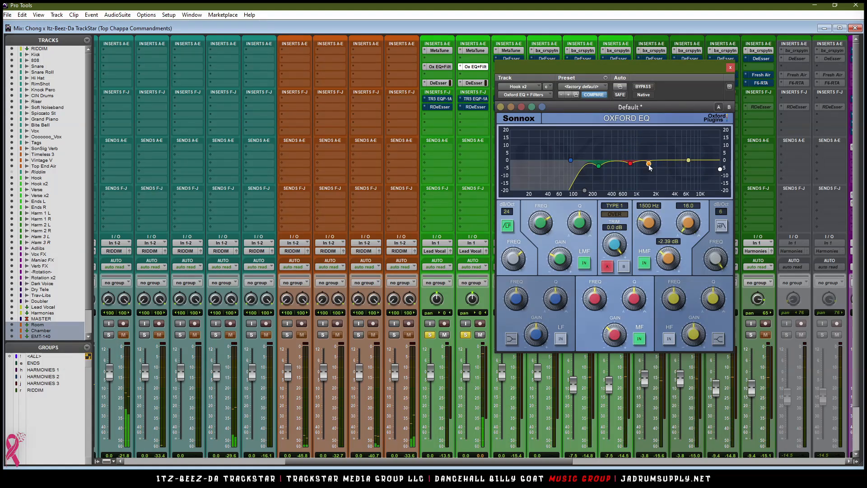
{"action": "left_click_drag", "start_coordinate": [667, 259], "coordinate": [669, 281]}
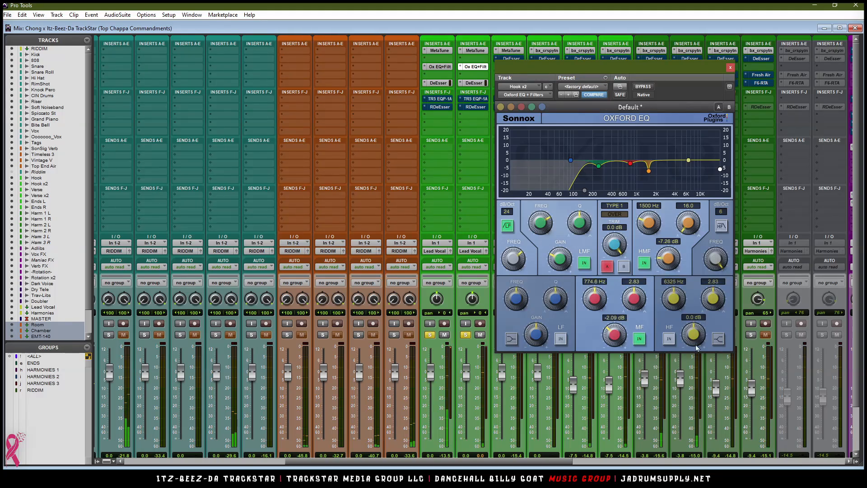
Step: Enable the Hook x2 EQ's HF and LF bands, and cut the LF band slightly near 369 Hz with a Q of 4.02
{"action": "left_click", "coordinate": [669, 338]}
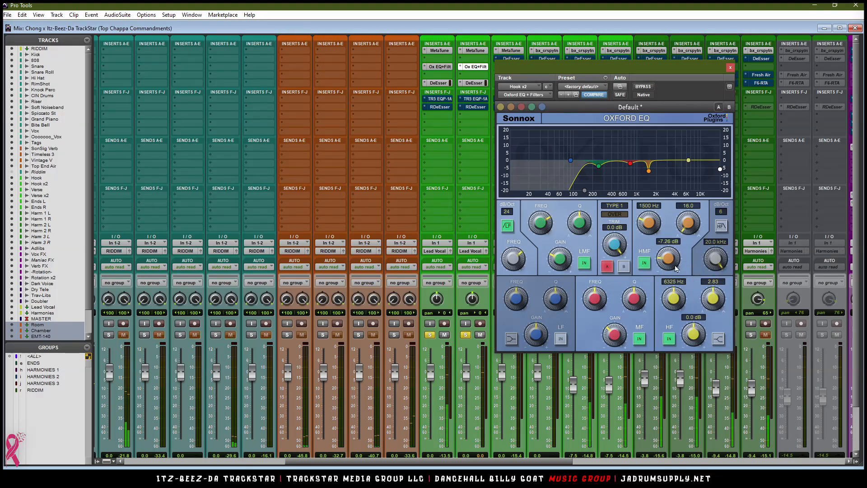
{"action": "left_click", "coordinate": [560, 338]}
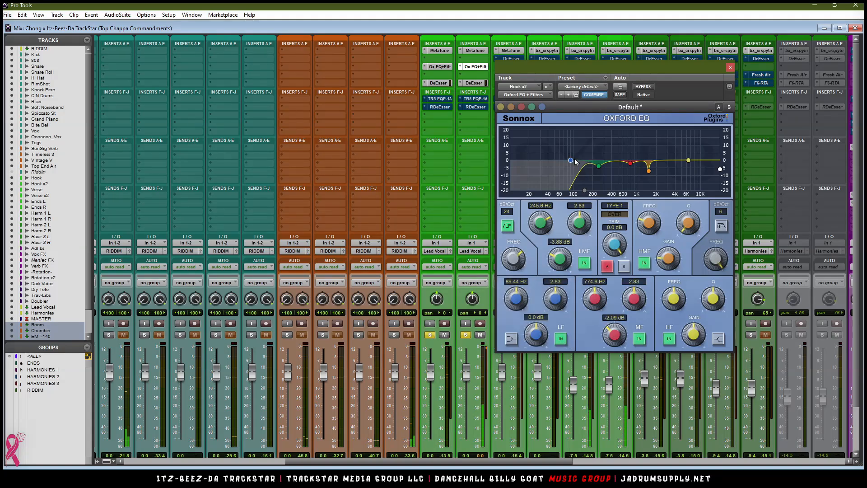
{"action": "left_click_drag", "start_coordinate": [570, 160], "coordinate": [610, 164]}
{"action": "left_click_drag", "start_coordinate": [555, 297], "coordinate": [553, 308]}
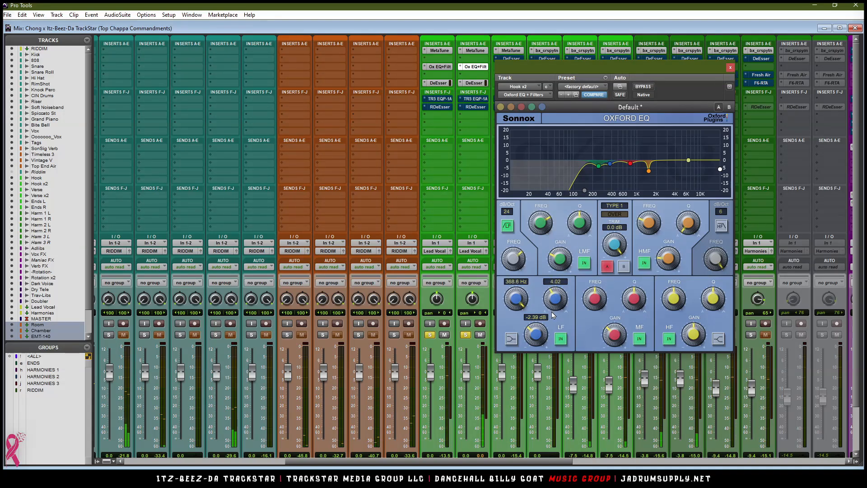
{"action": "left_click_drag", "start_coordinate": [536, 337], "coordinate": [537, 339]}
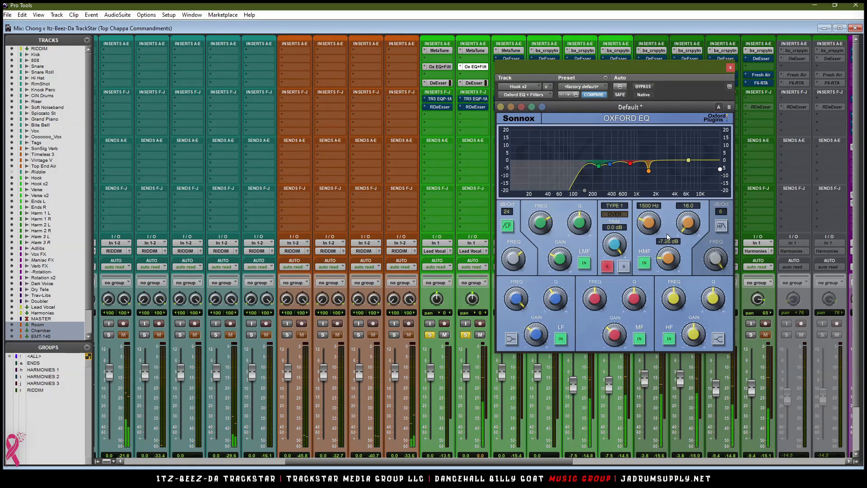
Step: Cut the Hook x2 EQ's HF band by about 4 dB between 2 and 4 kHz and compare the EQ with it bypassed
{"action": "left_click_drag", "start_coordinate": [674, 307], "coordinate": [674, 299]}
{"action": "mouse_move", "coordinate": [693, 334]}
{"action": "left_mouse_down"}
{"action": "mouse_move", "coordinate": [685, 288]}
{"action": "mouse_move", "coordinate": [711, 319]}
{"action": "mouse_move", "coordinate": [676, 318]}
{"action": "mouse_move", "coordinate": [692, 348]}
{"action": "left_mouse_up"}
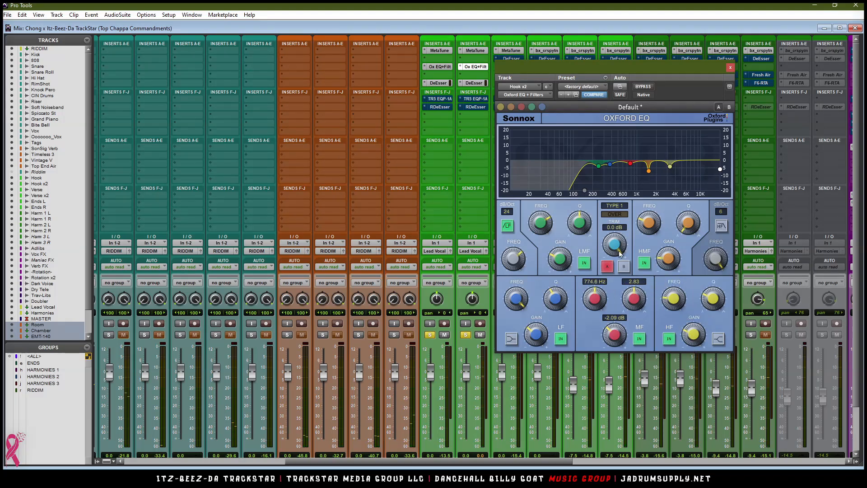
{"action": "left_click", "coordinate": [639, 89]}
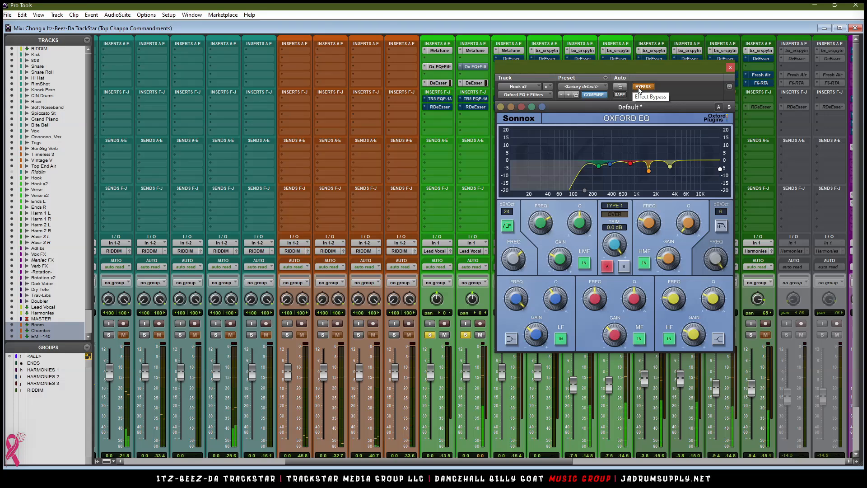
{"action": "left_click", "coordinate": [639, 87]}
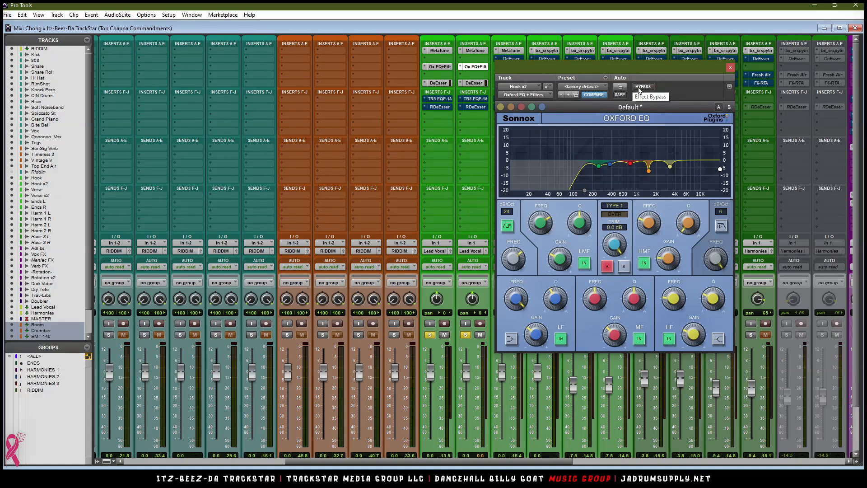
Step: Copy the Oxford EQ and DeEsser from the hook tracks onto the Verse and Verse x2 inserts
{"action": "mouse_move", "coordinate": [516, 263]}
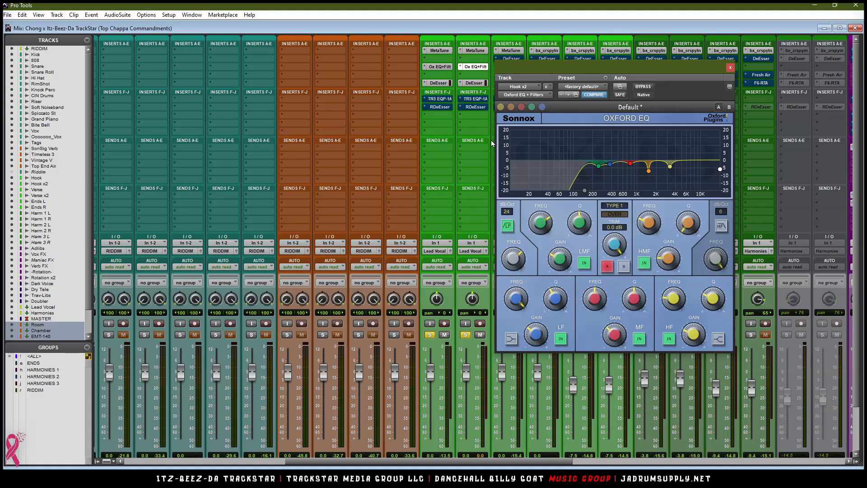
{"action": "left_click_drag", "start_coordinate": [617, 69], "coordinate": [257, 83]}
{"action": "scroll", "coordinate": [258, 83], "scroll_direction": "down", "scroll_amount": 2}
{"action": "scroll", "coordinate": [517, 79], "scroll_direction": "up", "scroll_amount": 2}
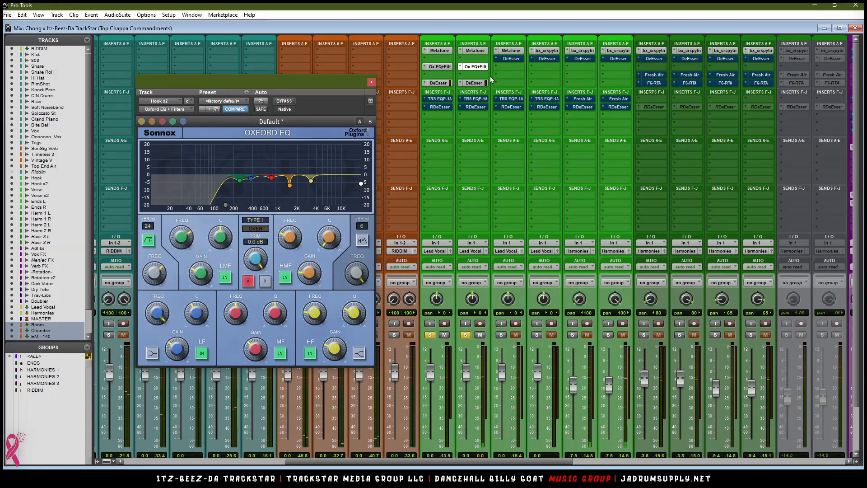
{"action": "left_click", "coordinate": [480, 84]}
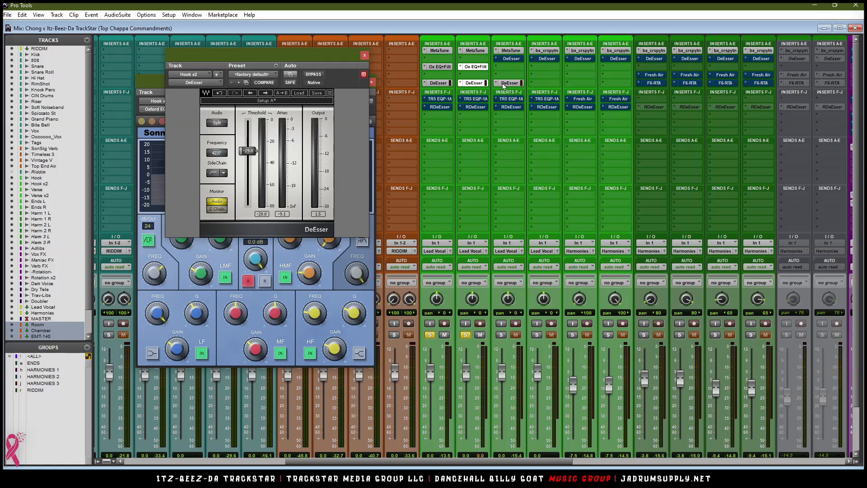
{"action": "left_click_drag", "start_coordinate": [540, 86], "coordinate": [540, 85]}
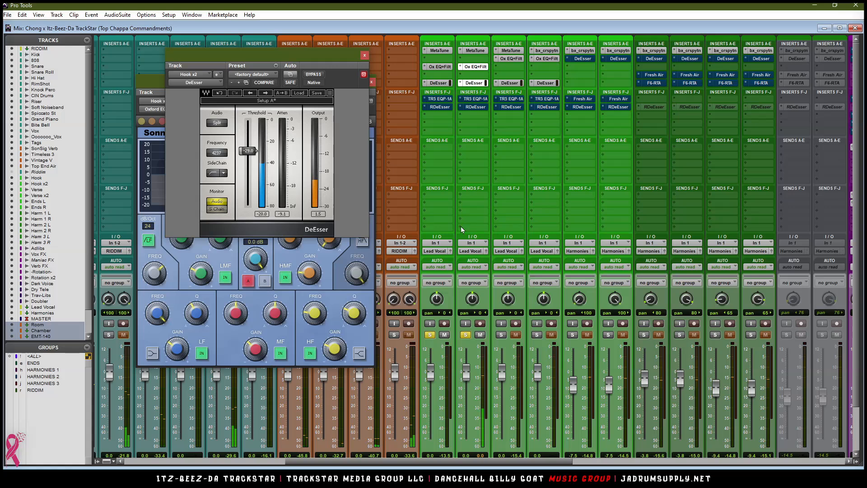
Step: Unsolo the hook tracks and replace Hook x2's TRS EQP-1A insert with the Waves RCompressor (mono)
{"action": "left_click", "coordinate": [465, 335]}
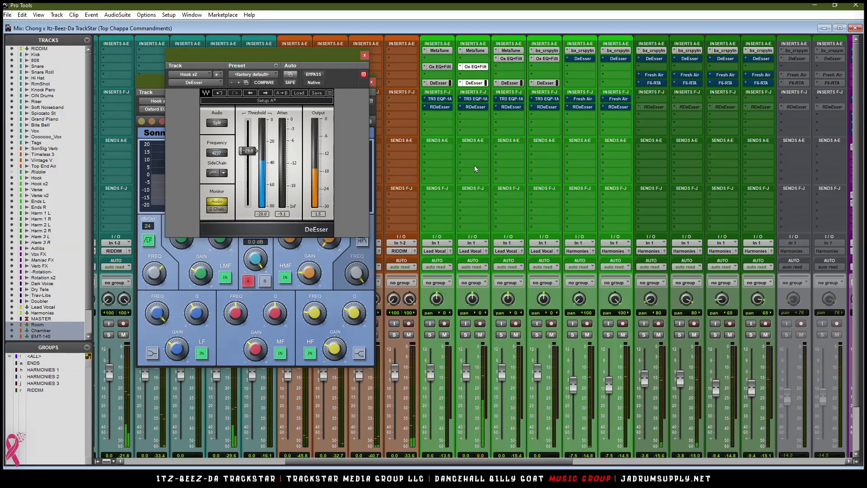
{"action": "left_click", "coordinate": [462, 103]}
{"action": "left_click", "coordinate": [468, 103]}
{"action": "left_click", "coordinate": [467, 104]}
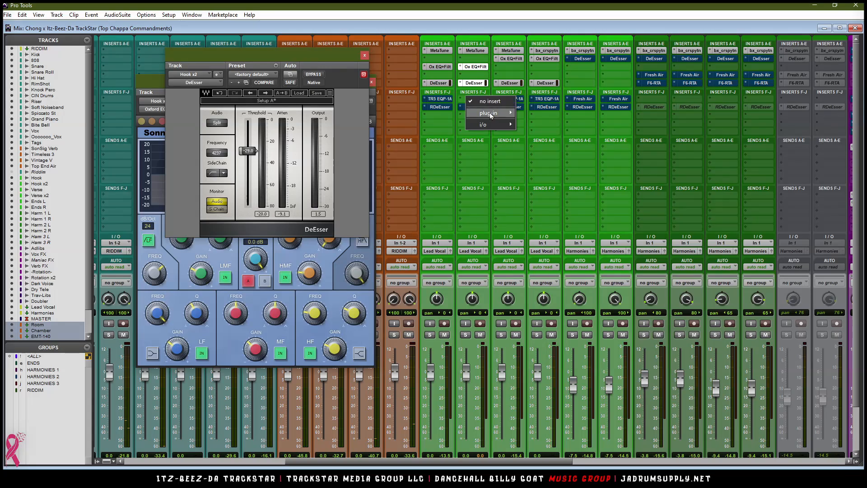
{"action": "mouse_move", "coordinate": [490, 113]}
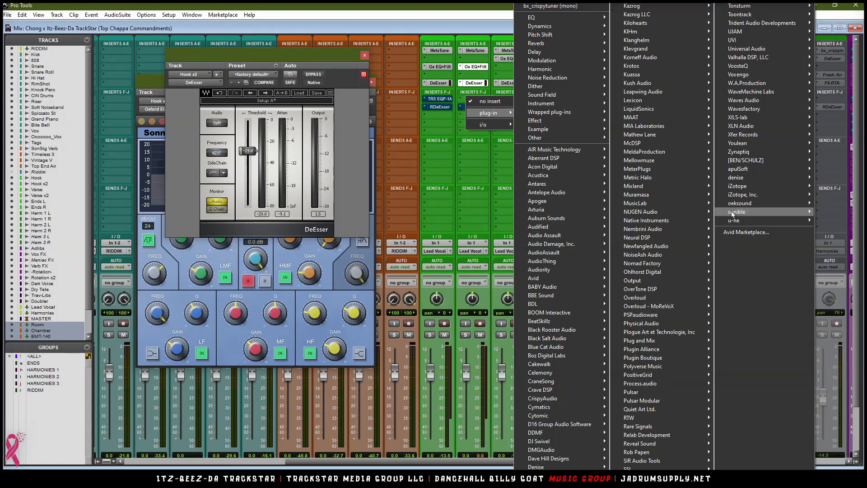
{"action": "mouse_move", "coordinate": [753, 99]}
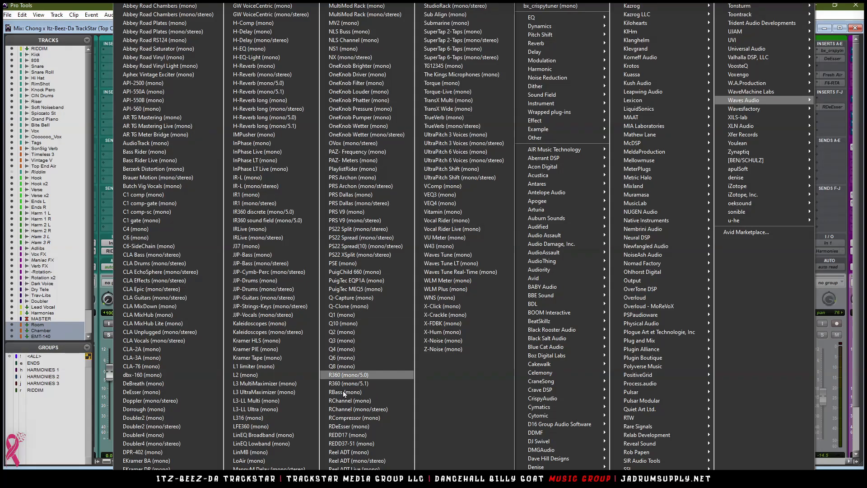
{"action": "left_click", "coordinate": [361, 418]}
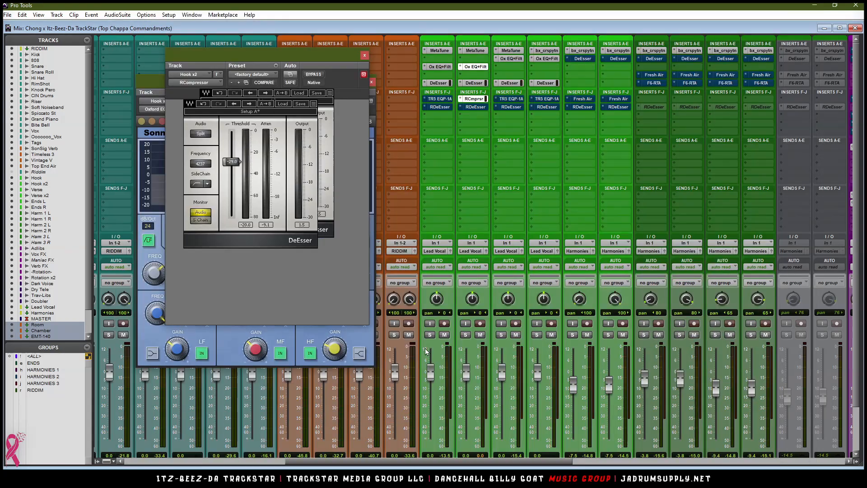
{"action": "left_click_drag", "start_coordinate": [299, 61], "coordinate": [488, 114]}
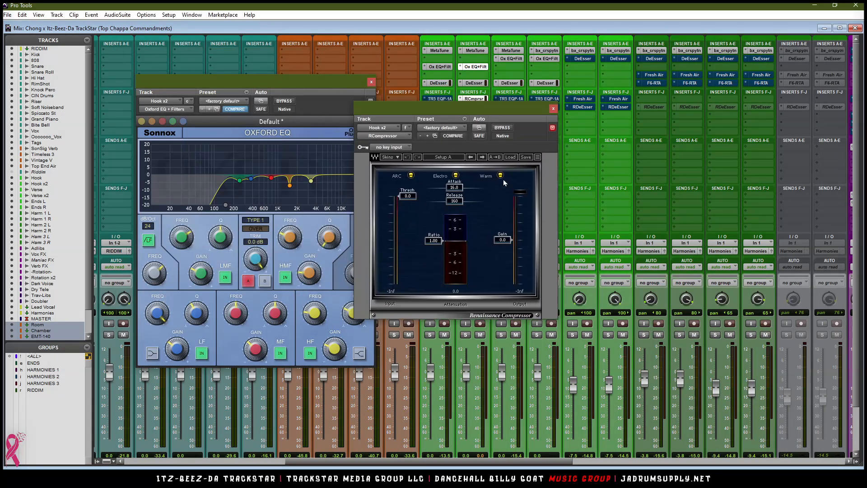
Step: Set the Hook x2 compressor's ratio to 1.7 and lower its threshold to about -19.9 during playback
{"action": "left_click", "coordinate": [438, 242]}
{"action": "type", "text": "1.7"}
{"action": "key", "text": "Return"}
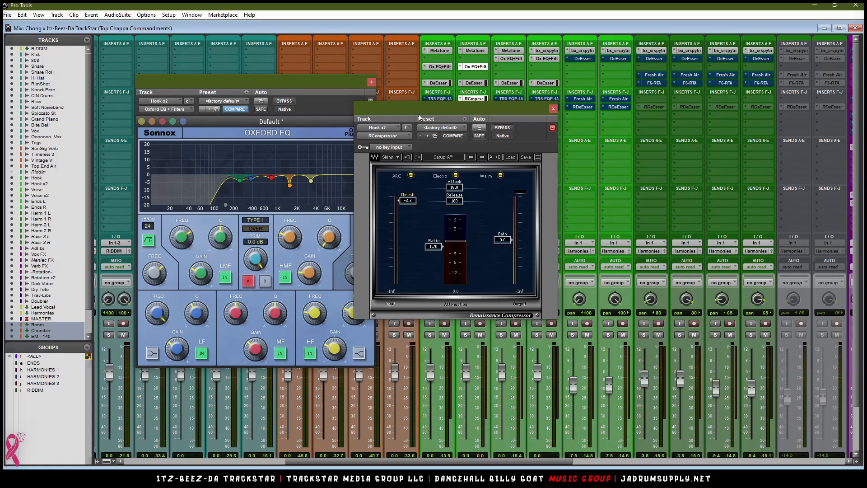
{"action": "left_click_drag", "start_coordinate": [419, 111], "coordinate": [449, 109]}
{"action": "key", "text": "space"}
{"action": "left_click_drag", "start_coordinate": [428, 197], "coordinate": [428, 222]}
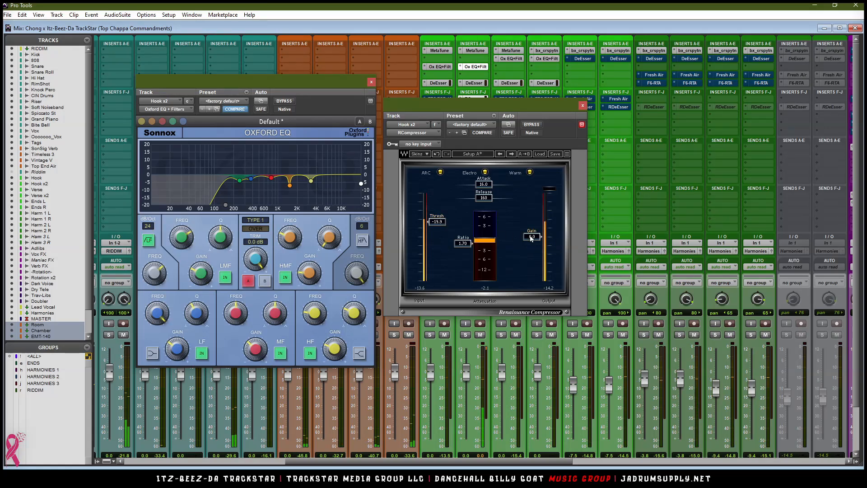
Step: Set the Hook x2 compressor's gain to 4 and its threshold to -21, and close the compressor
{"action": "type", "text": "3"}
{"action": "key", "text": "Return"}
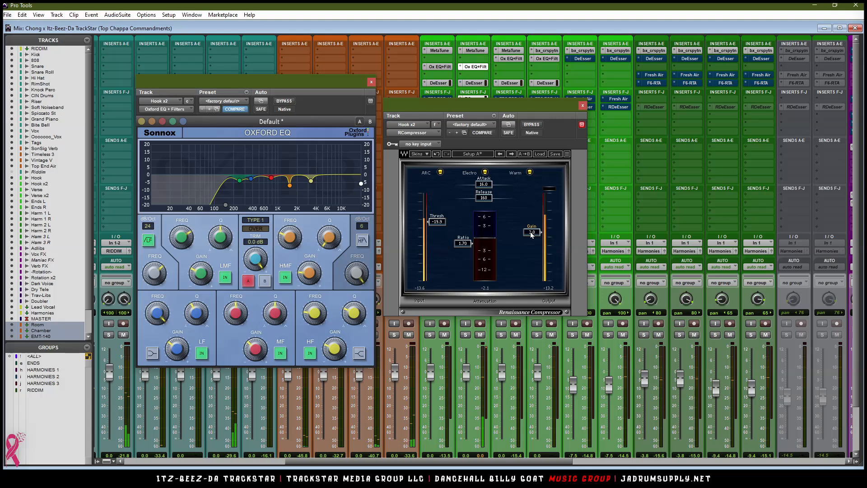
{"action": "left_click", "coordinate": [531, 233]}
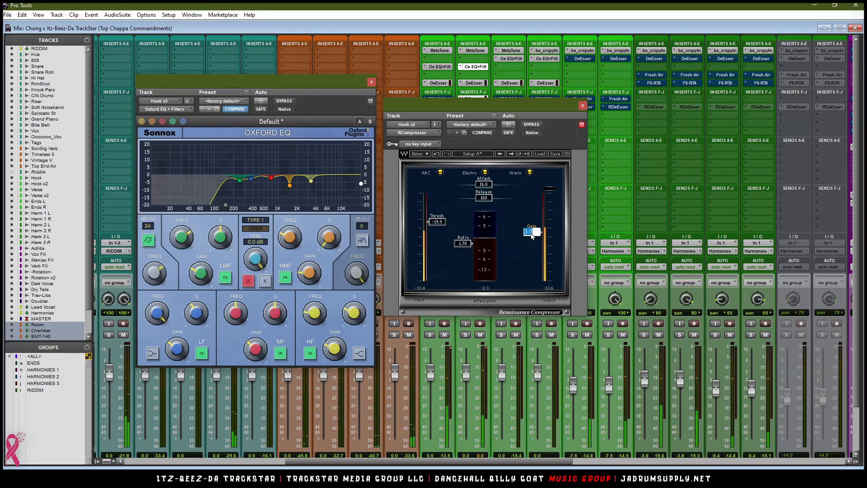
{"action": "type", "text": "4"}
{"action": "key", "text": "Return"}
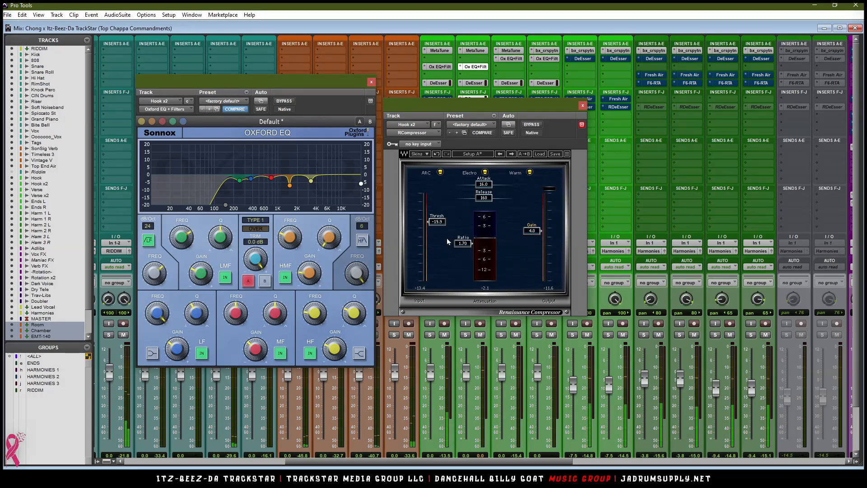
{"action": "left_click", "coordinate": [438, 222]}
{"action": "type", "text": "-21"}
{"action": "key", "text": "Return"}
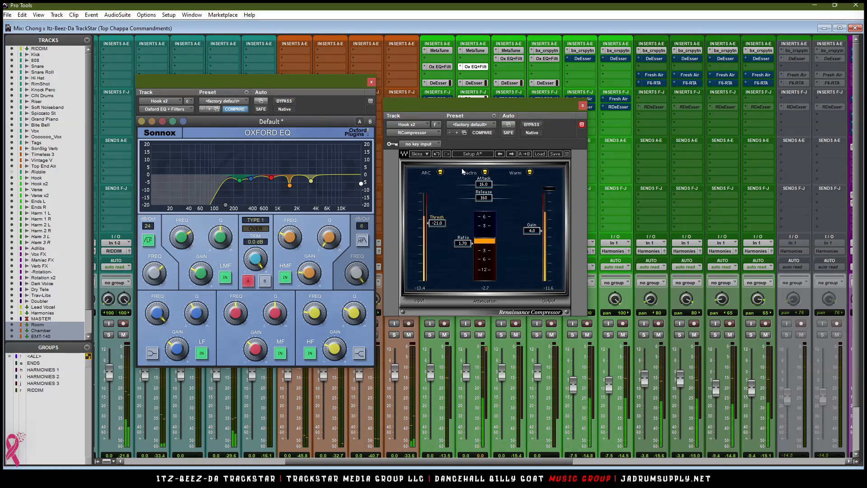
{"action": "left_click", "coordinate": [582, 105]}
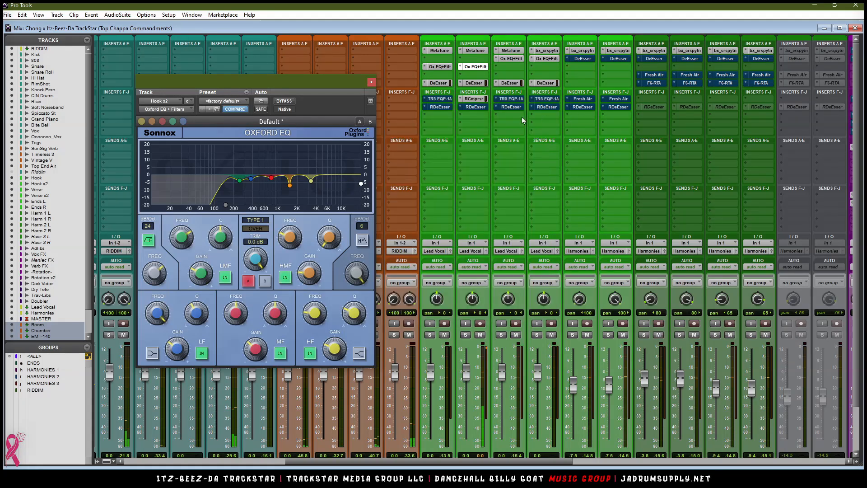
Step: Copy the RCompressor from Hook x2 to Hook, remove the RDeEsser from both tracks, and close the EQ
{"action": "left_click_drag", "start_coordinate": [434, 99], "coordinate": [435, 99]}
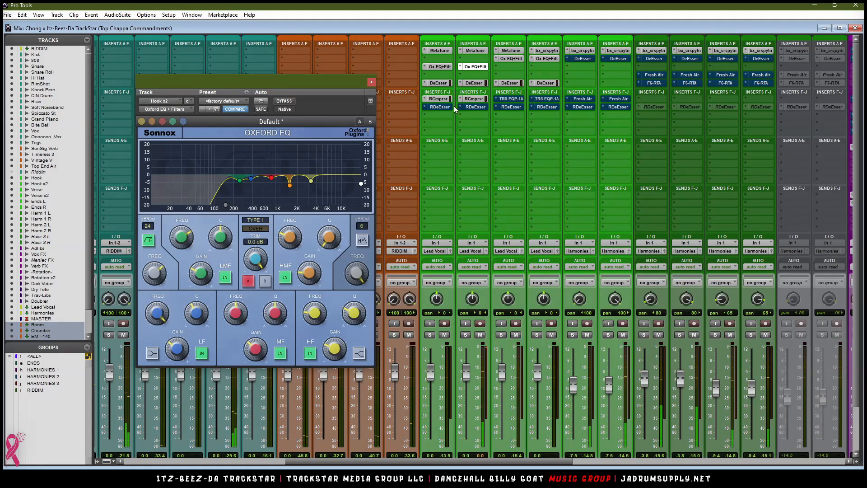
{"action": "left_click", "coordinate": [424, 107]}
{"action": "left_click", "coordinate": [440, 109]}
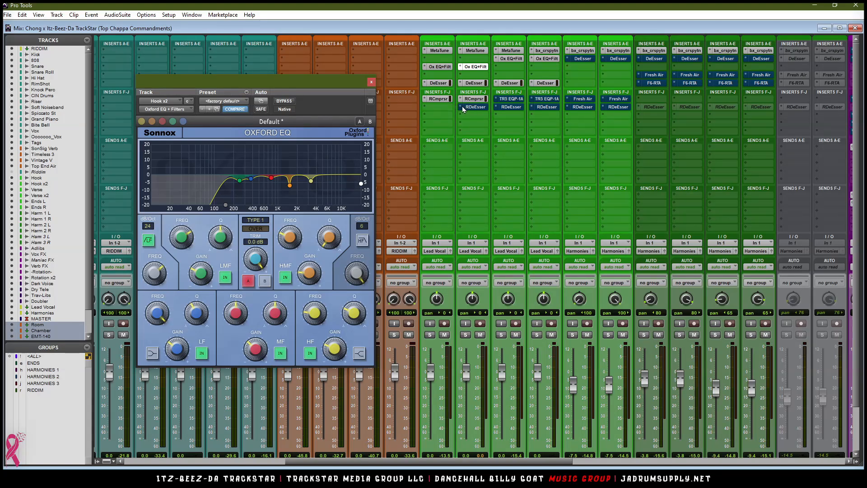
{"action": "left_click", "coordinate": [480, 107]}
{"action": "left_click", "coordinate": [503, 109]}
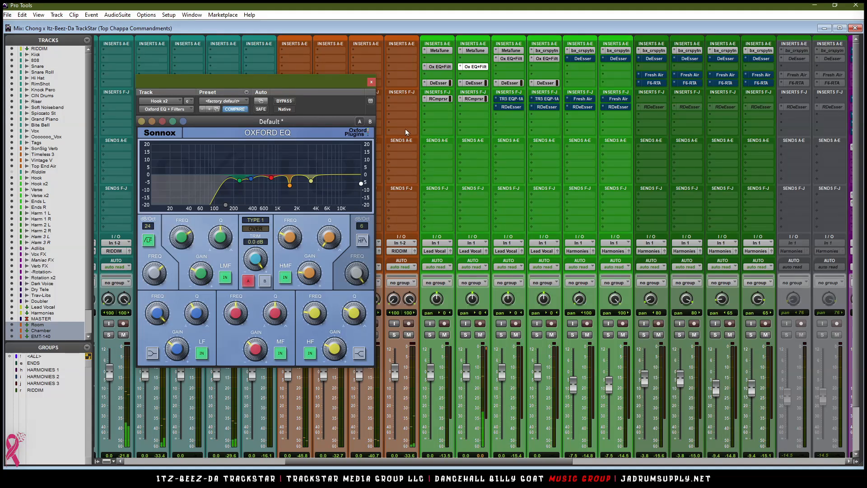
{"action": "left_click", "coordinate": [371, 81]}
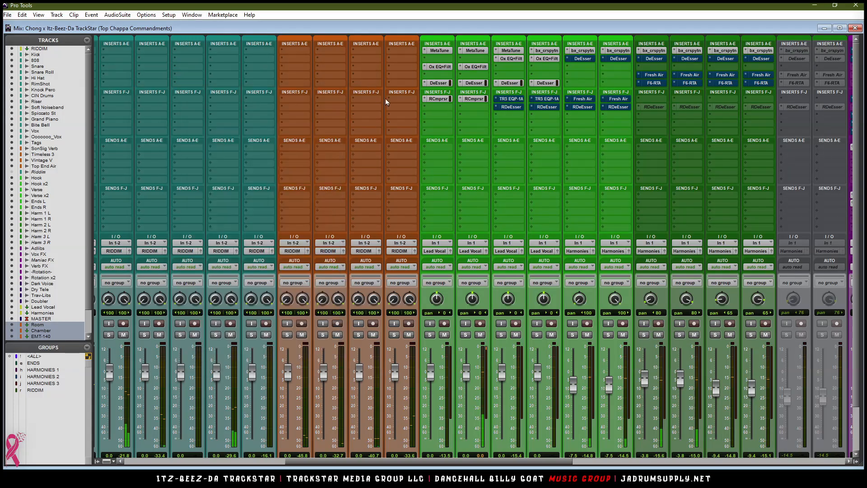
{"action": "left_click_drag", "start_coordinate": [458, 461], "coordinate": [446, 462]}
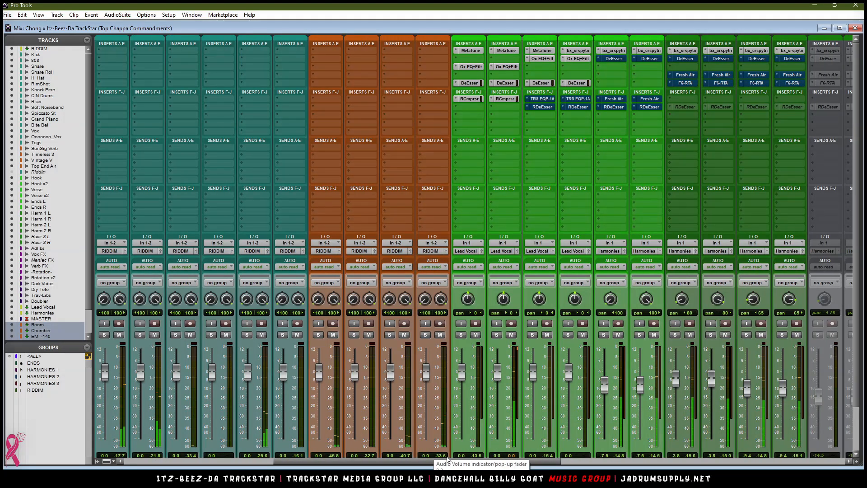
Step: Enable the RIDDIM group, lower its instrumental track faders together to -1.8 dB, and disable the group
{"action": "left_click_drag", "start_coordinate": [448, 462], "coordinate": [319, 362]}
{"action": "scroll", "coordinate": [369, 208], "scroll_direction": "down", "scroll_amount": 3}
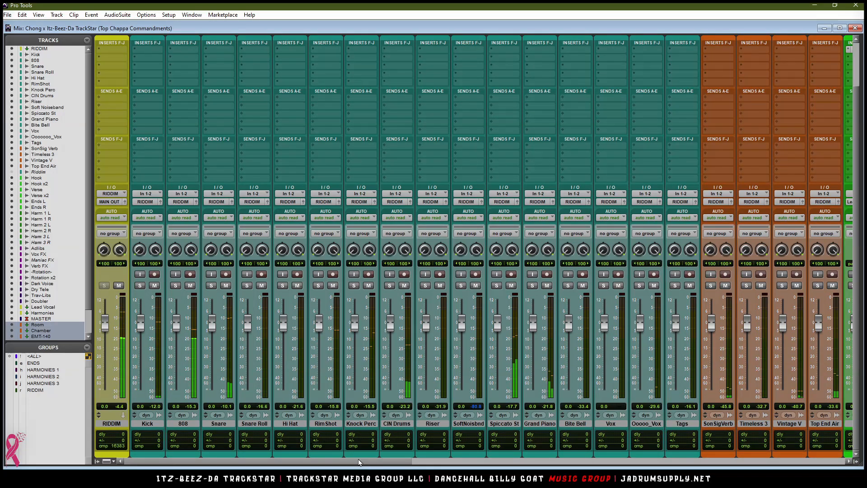
{"action": "left_click", "coordinate": [147, 424]}
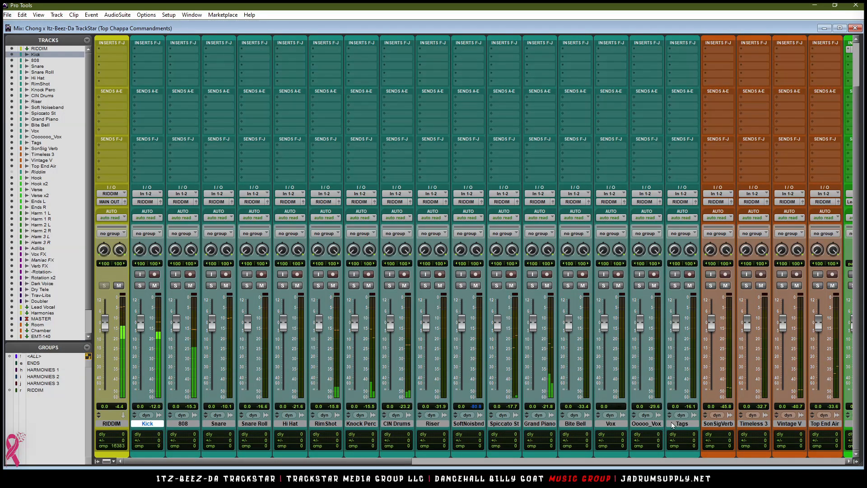
{"action": "key", "text": "r"}
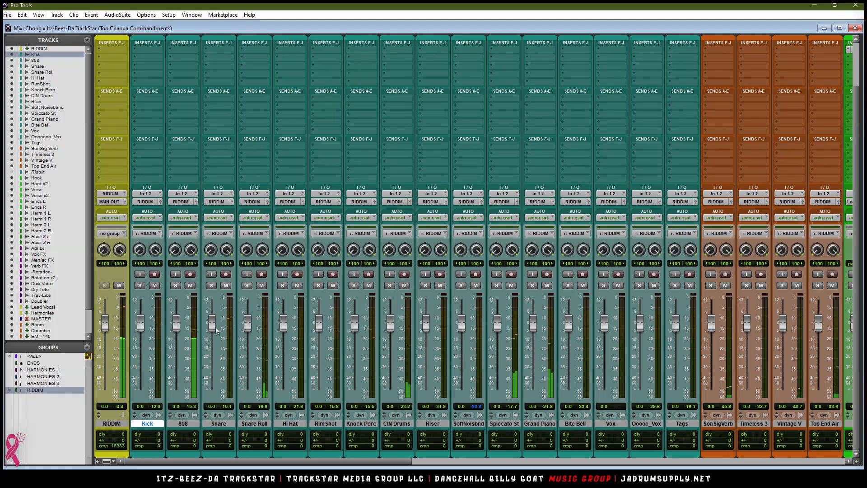
{"action": "left_click_drag", "start_coordinate": [214, 333], "coordinate": [213, 371]}
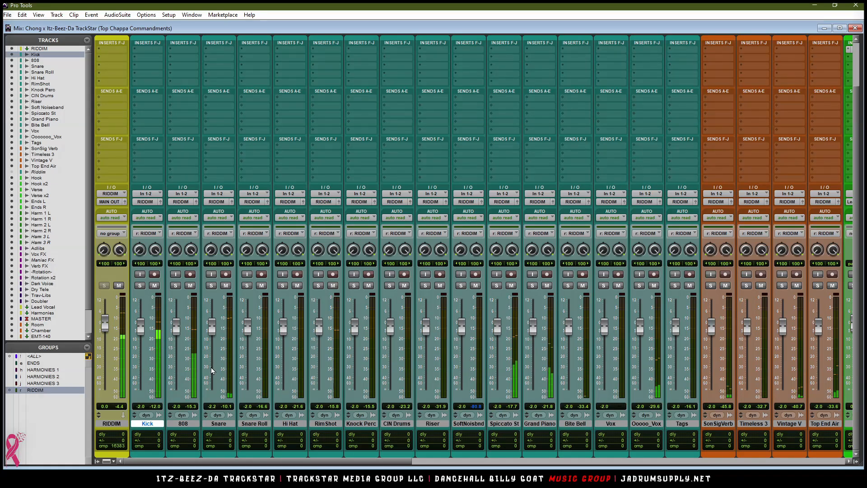
{"action": "left_click_drag", "start_coordinate": [213, 371], "coordinate": [212, 376]}
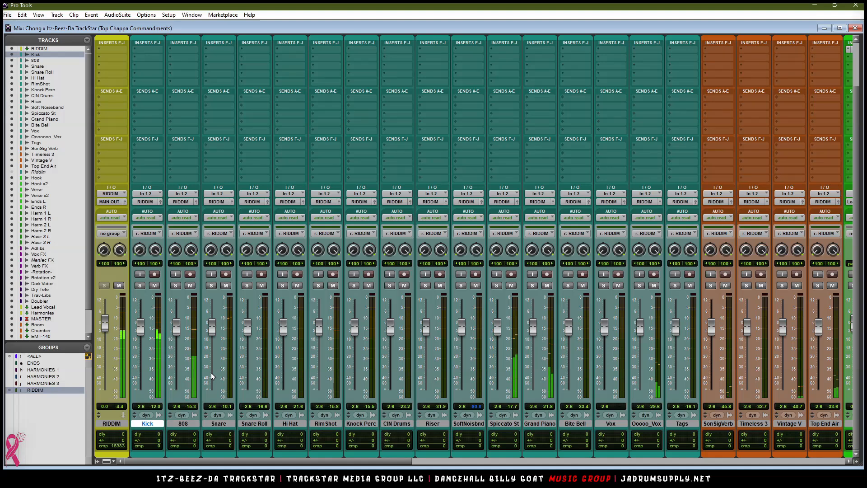
{"action": "left_click_drag", "start_coordinate": [211, 376], "coordinate": [210, 361]}
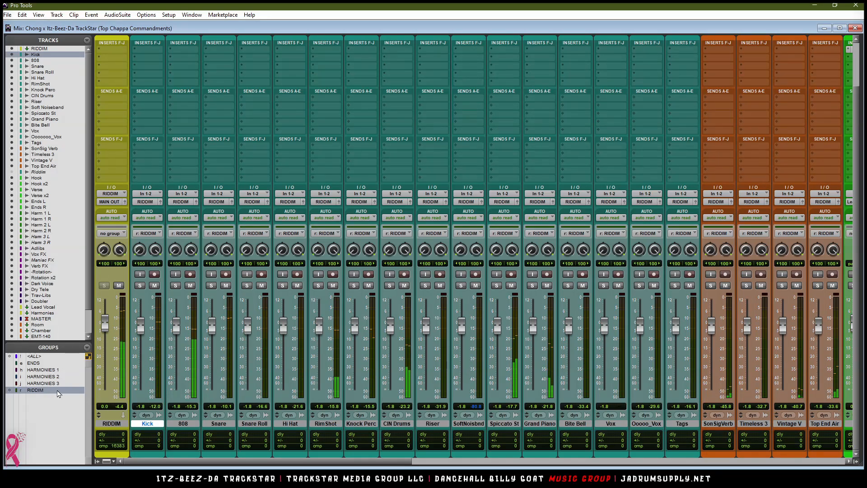
{"action": "key", "text": "r"}
Step: Mute all the effect sends on the Lead Vocal track, including Room, Qtr Spin, Dimension, Chamber, EMT-140 and 8th Note
{"action": "left_click_drag", "start_coordinate": [364, 464], "coordinate": [720, 464]}
{"action": "scroll", "coordinate": [689, 136], "scroll_direction": "up", "scroll_amount": 2}
{"action": "scroll", "coordinate": [689, 136], "scroll_direction": "up", "scroll_amount": 1}
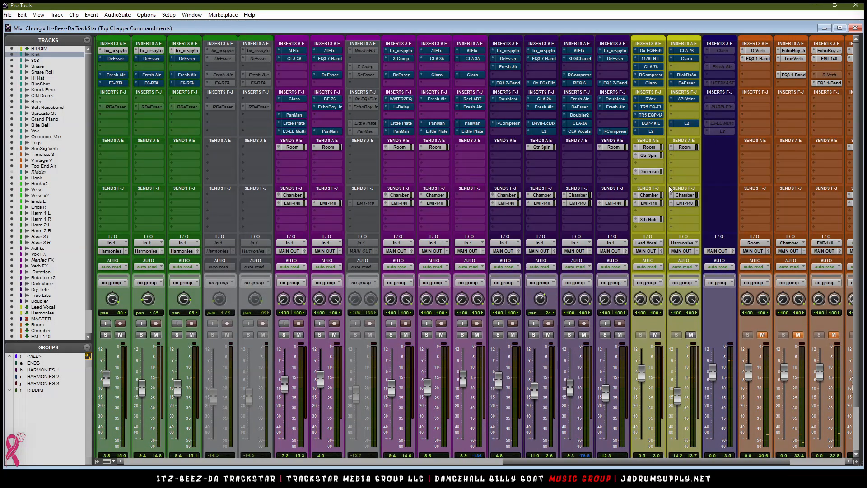
{"action": "scroll", "coordinate": [669, 191], "scroll_direction": "down", "scroll_amount": 2}
{"action": "scroll", "coordinate": [676, 177], "scroll_direction": "up", "scroll_amount": 2}
{"action": "scroll", "coordinate": [758, 143], "scroll_direction": "down", "scroll_amount": 2}
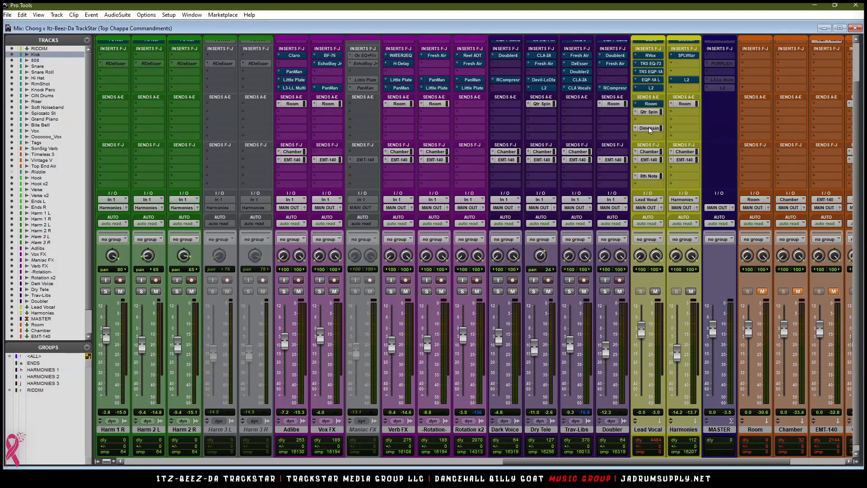
{"action": "left_click", "coordinate": [651, 129]}
{"action": "left_click", "coordinate": [646, 153]}
{"action": "left_click", "coordinate": [652, 176]}
{"action": "scroll", "coordinate": [647, 83], "scroll_direction": "up", "scroll_amount": 2}
Step: Activate the Oxford EQ on Lead Vocal and compare the sound with and without it during playback
{"action": "left_click", "coordinate": [648, 51]}
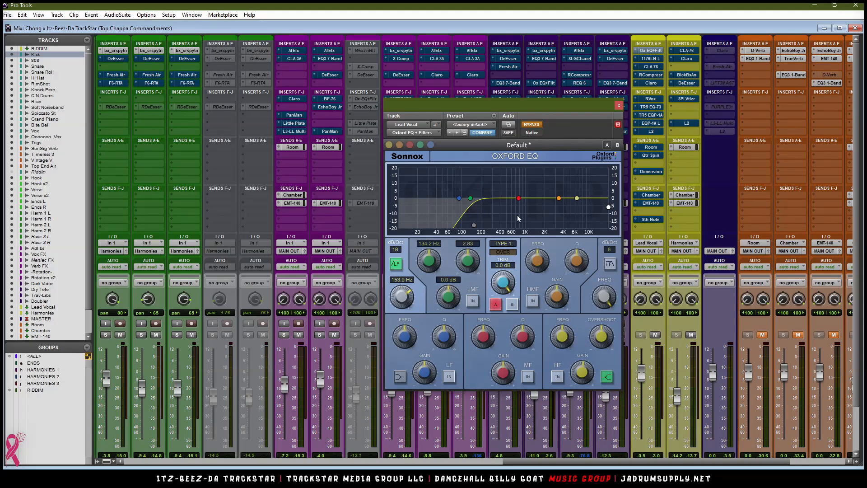
{"action": "left_click", "coordinate": [533, 124]}
{"action": "left_click_drag", "start_coordinate": [555, 110], "coordinate": [471, 61]}
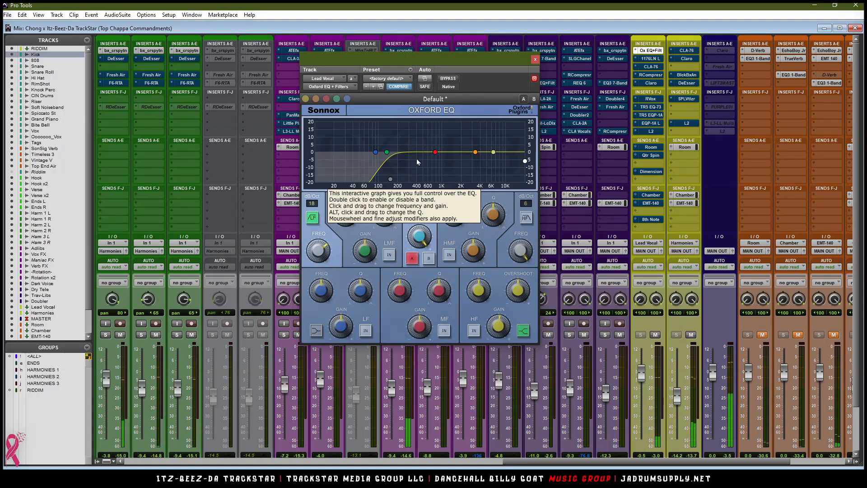
{"action": "left_click", "coordinate": [449, 79]}
{"action": "left_click", "coordinate": [449, 79]}
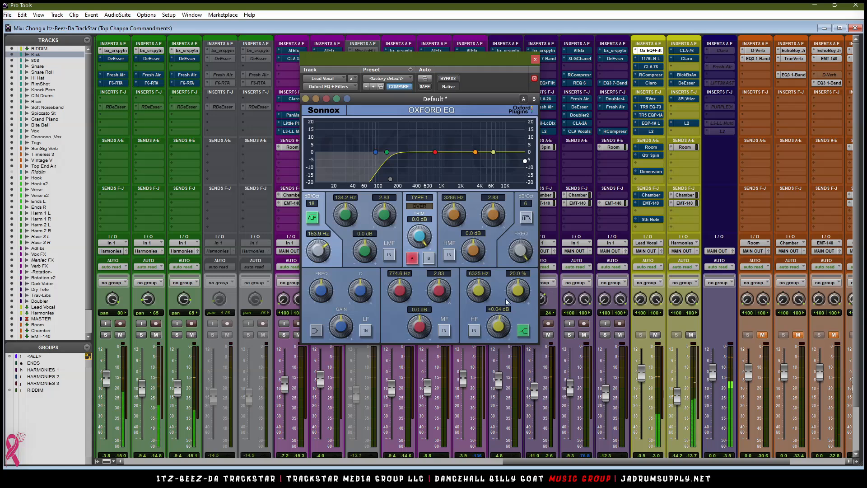
Step: Enable the Lead Vocal EQ's HF band with a 0.64 dB boost and lower the low-cut filter to about 140 Hz
{"action": "left_click", "coordinate": [500, 325], "text": "alt"}
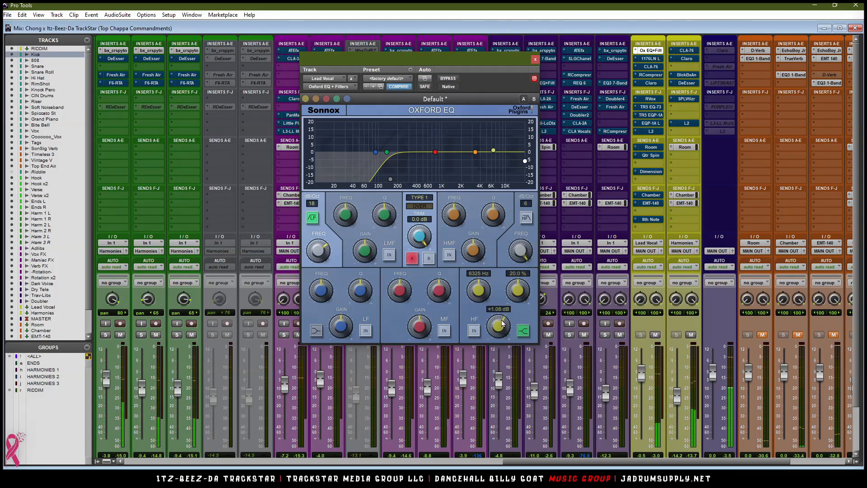
{"action": "left_click", "coordinate": [473, 331]}
{"action": "scroll", "coordinate": [500, 327], "scroll_direction": "up", "scroll_amount": 3}
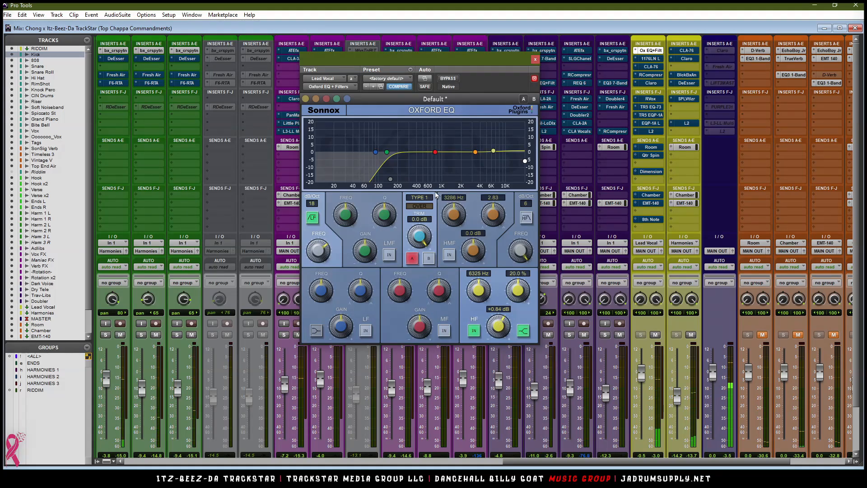
{"action": "scroll", "coordinate": [322, 261], "scroll_direction": "down", "scroll_amount": 1}
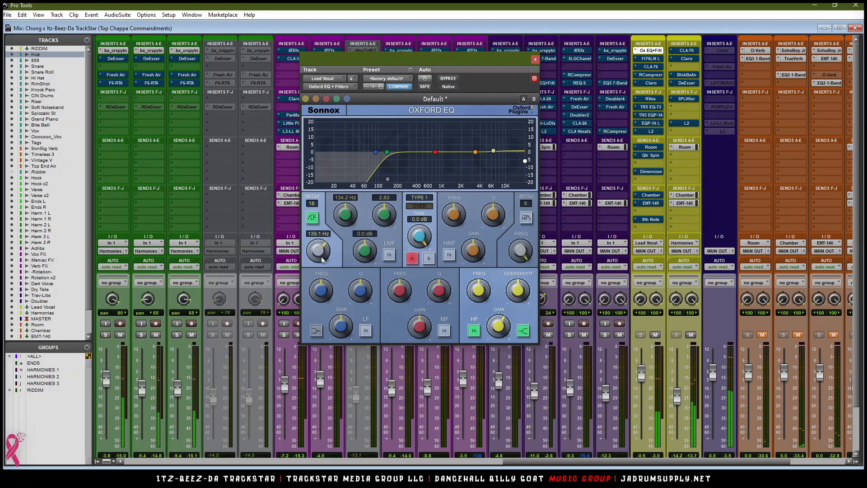
{"action": "left_click_drag", "start_coordinate": [321, 258], "coordinate": [323, 257]}
{"action": "scroll", "coordinate": [324, 261], "scroll_direction": "down", "scroll_amount": 1}
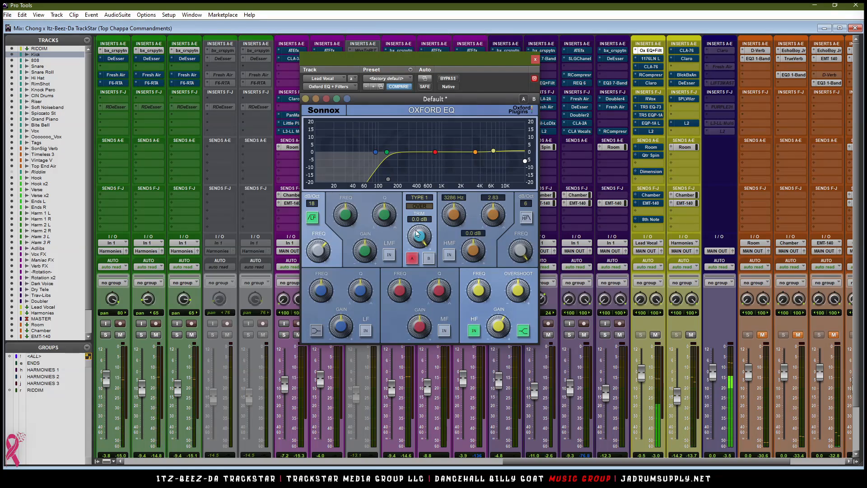
Step: Enable the EQ's MF band with a gain of -2.10 dB, add a small LMF cut, and close the EQ
{"action": "mouse_move", "coordinate": [419, 326]}
{"action": "left_mouse_down"}
{"action": "mouse_move", "coordinate": [418, 310]}
{"action": "mouse_move", "coordinate": [420, 335]}
{"action": "left_mouse_up"}
{"action": "left_click", "coordinate": [444, 330]}
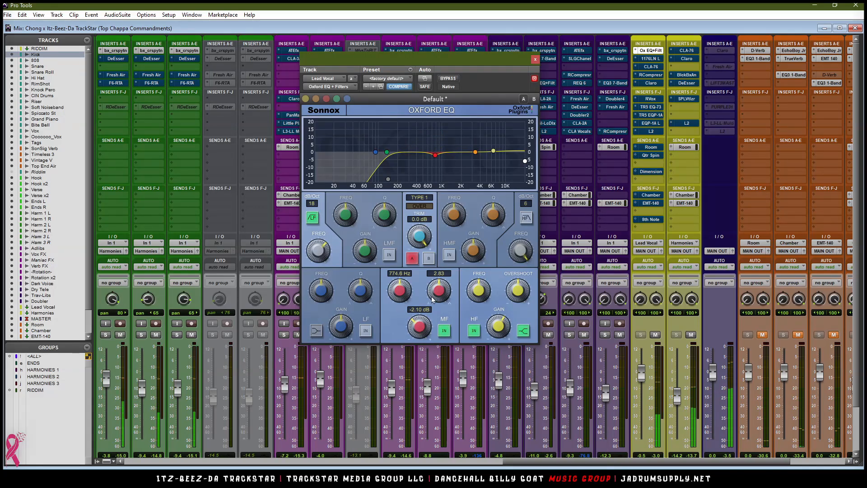
{"action": "left_click", "coordinate": [389, 255]}
{"action": "mouse_move", "coordinate": [367, 255]}
{"action": "left_mouse_down"}
{"action": "mouse_move", "coordinate": [350, 198]}
{"action": "mouse_move", "coordinate": [381, 238]}
{"action": "mouse_move", "coordinate": [381, 225]}
{"action": "mouse_move", "coordinate": [365, 282]}
{"action": "mouse_move", "coordinate": [364, 270]}
{"action": "left_mouse_up"}
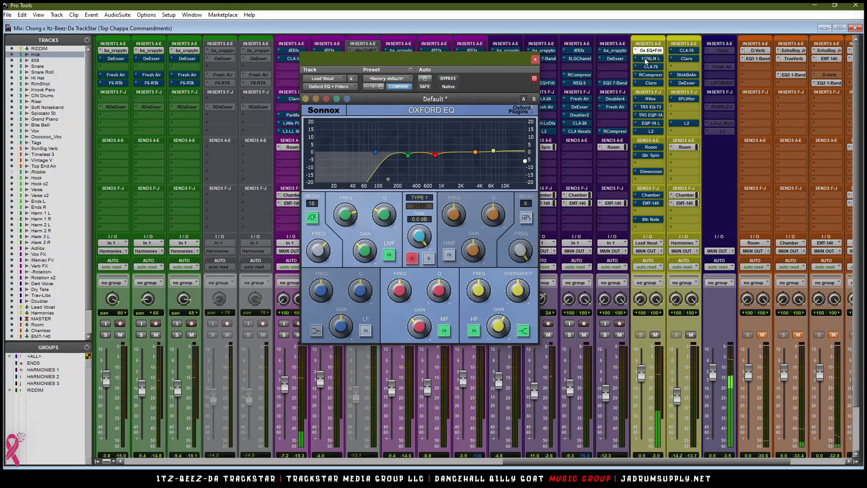
{"action": "left_click", "coordinate": [536, 59]}
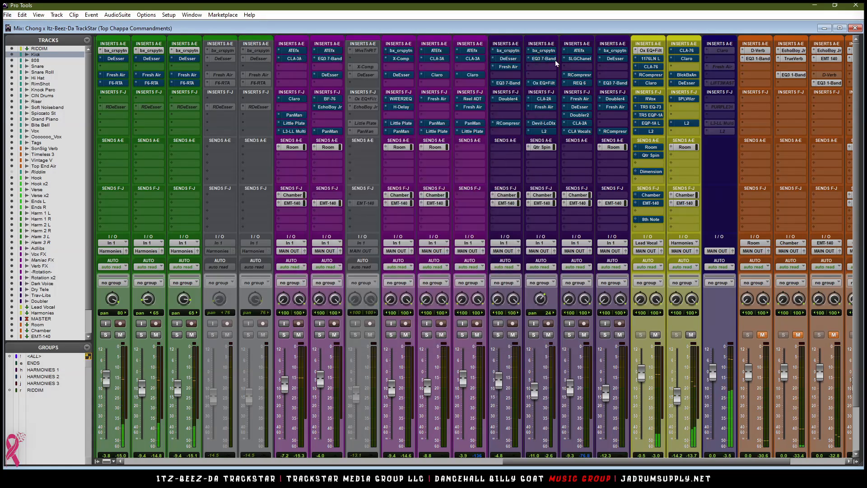
Step: Activate the UAD 1176LN Legacy limiter on Lead Vocal and compare it against bypass during playback
{"action": "left_click", "coordinate": [649, 59]}
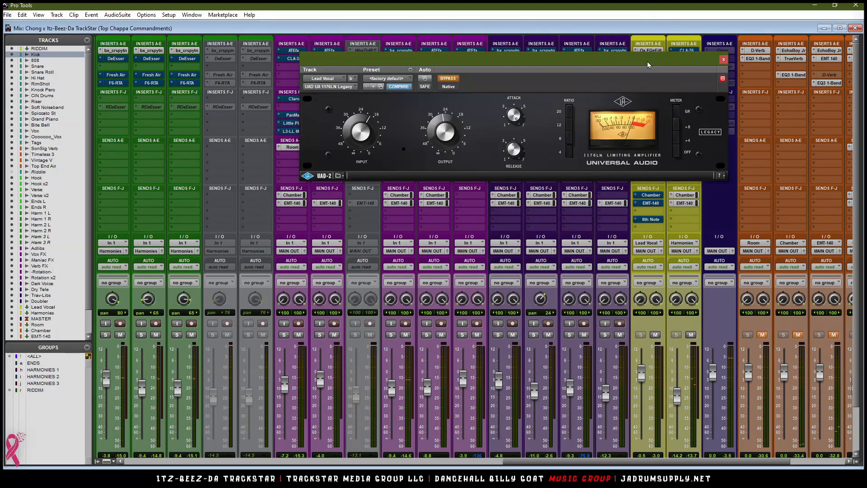
{"action": "left_click_drag", "start_coordinate": [647, 61], "coordinate": [515, 75]}
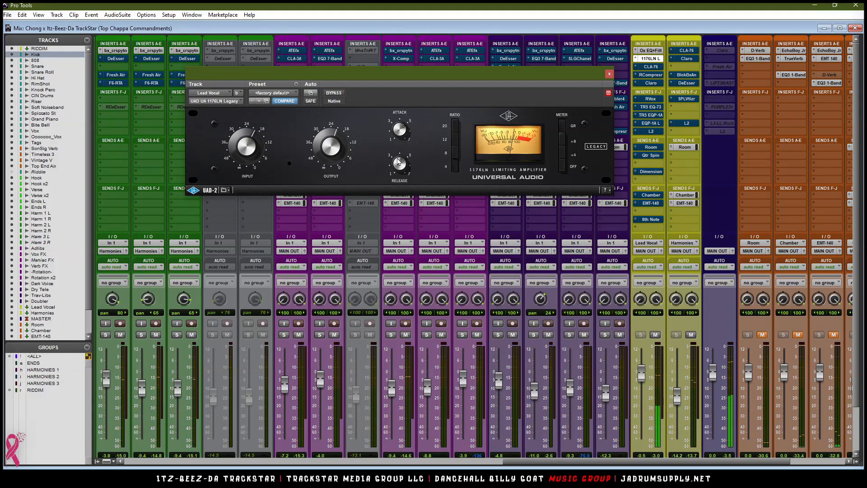
{"action": "left_click", "coordinate": [334, 93]}
{"action": "left_click", "coordinate": [338, 94]}
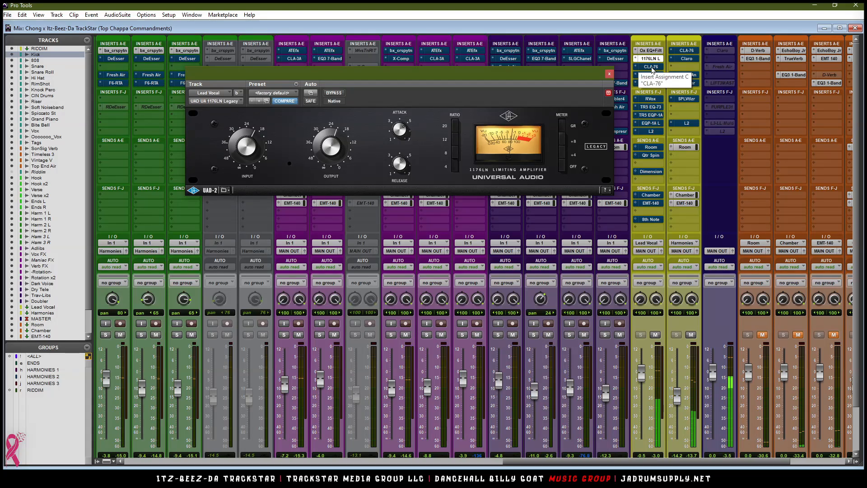
Step: Activate the CLA-76 compressor on Lead Vocal and move its window clear of the track's inserts
{"action": "left_click", "coordinate": [651, 67]}
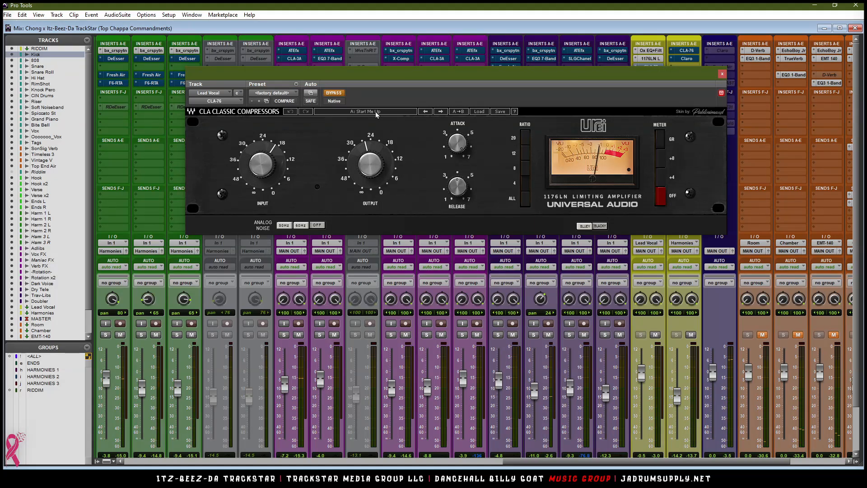
{"action": "left_click", "coordinate": [334, 93]}
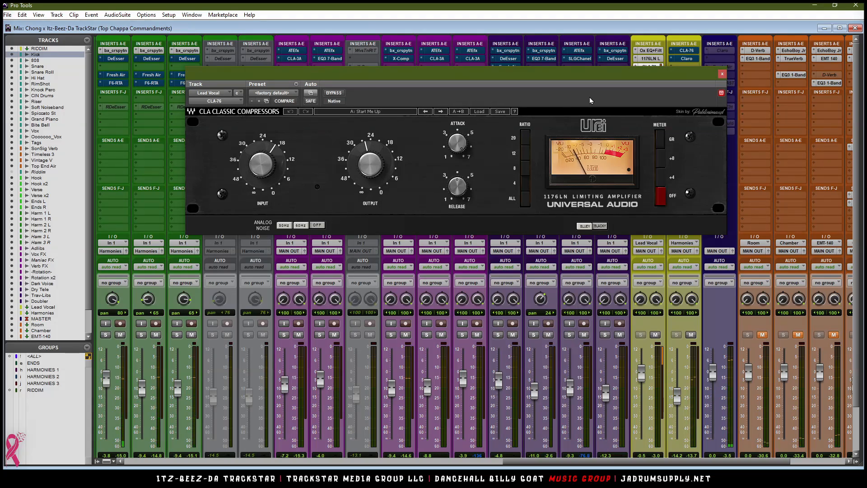
{"action": "left_click_drag", "start_coordinate": [677, 80], "coordinate": [543, 84]}
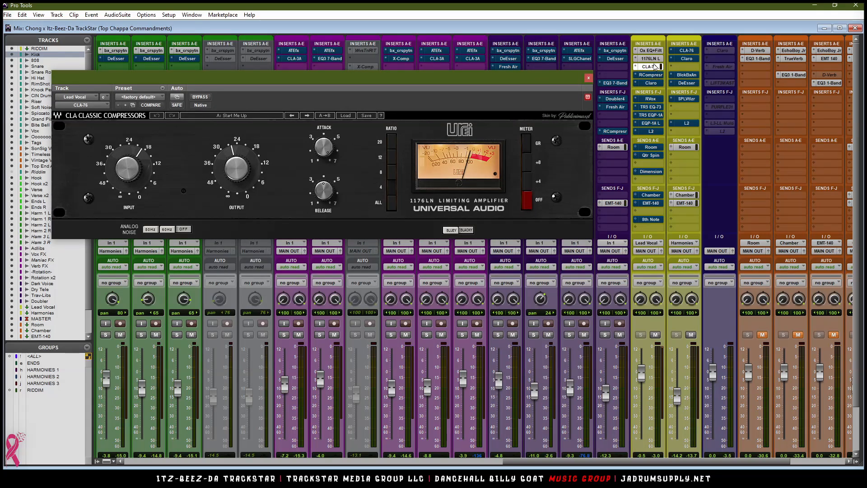
{"action": "left_click", "coordinate": [650, 75]}
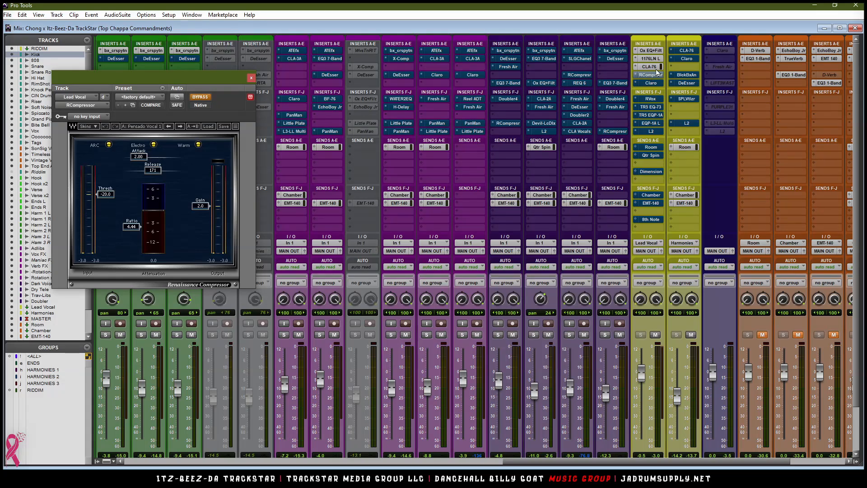
{"action": "left_click", "coordinate": [649, 66]}
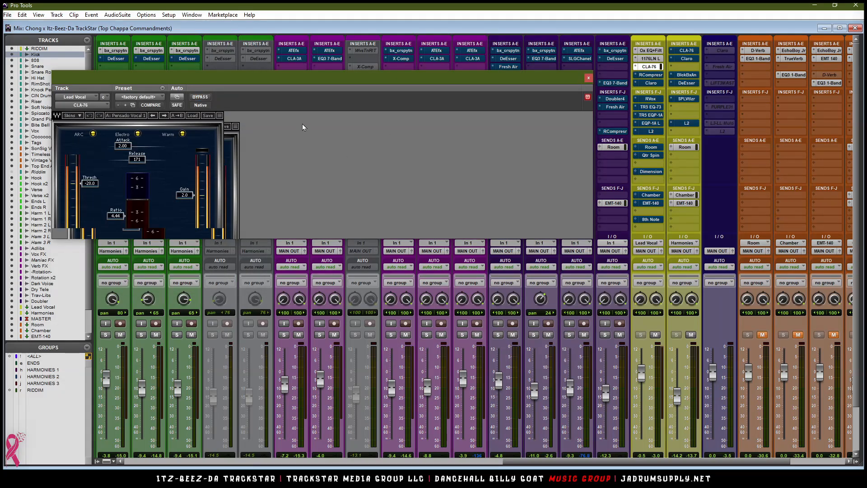
{"action": "left_click_drag", "start_coordinate": [371, 81], "coordinate": [381, 70]}
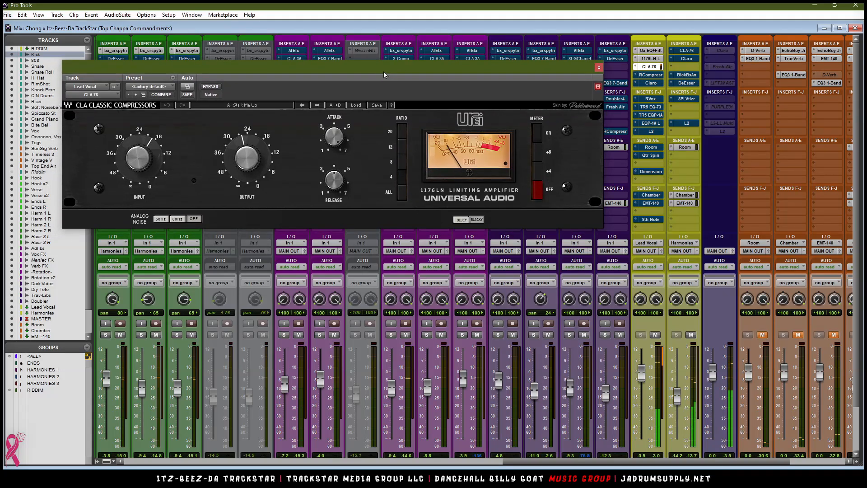
Step: Lower the CLA-76 input to about -26.5, set its output to -19, and adjust its attack to about 5.36
{"action": "left_click_drag", "start_coordinate": [334, 136], "coordinate": [330, 138]}
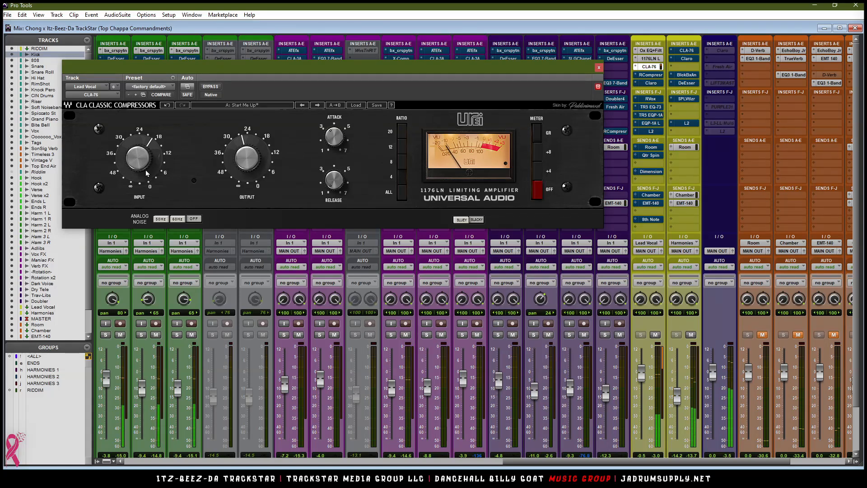
{"action": "left_click_drag", "start_coordinate": [140, 167], "coordinate": [140, 174]}
{"action": "mouse_move", "coordinate": [247, 167]}
{"action": "left_mouse_down"}
{"action": "mouse_move", "coordinate": [247, 153]}
{"action": "mouse_move", "coordinate": [257, 161]}
{"action": "left_mouse_up"}
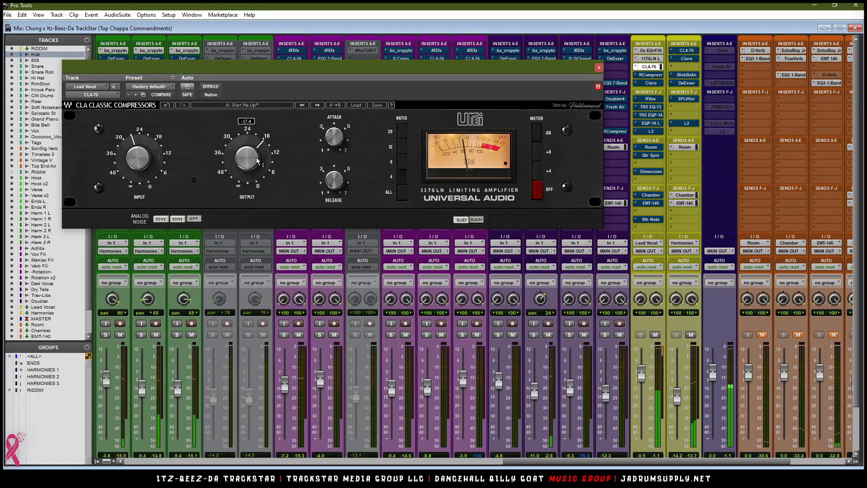
{"action": "type", "text": "19"}
{"action": "key", "text": "Return"}
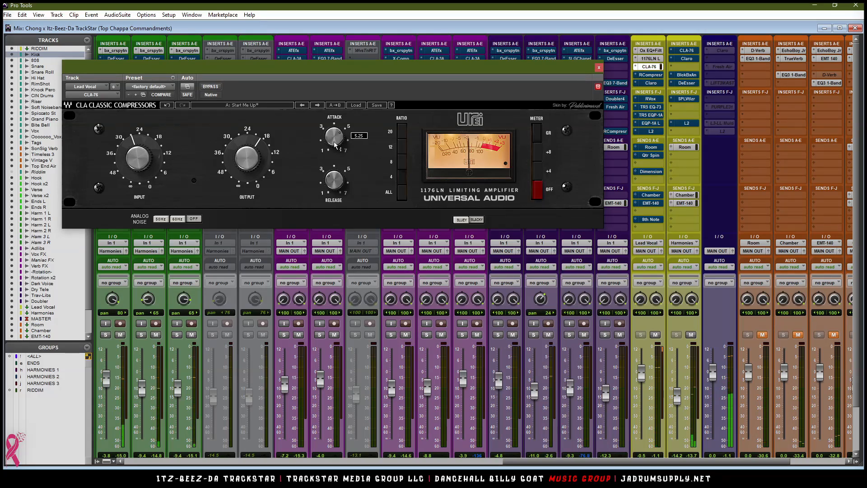
{"action": "left_click_drag", "start_coordinate": [334, 136], "coordinate": [334, 134]}
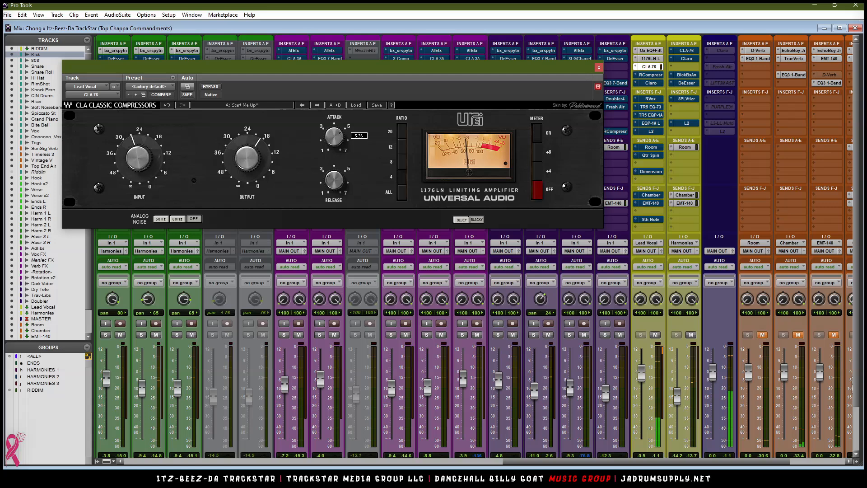
Step: Switch the CLA-76 to the Bluey model and set its output to -22 and its input to -25
{"action": "left_click", "coordinate": [462, 221]}
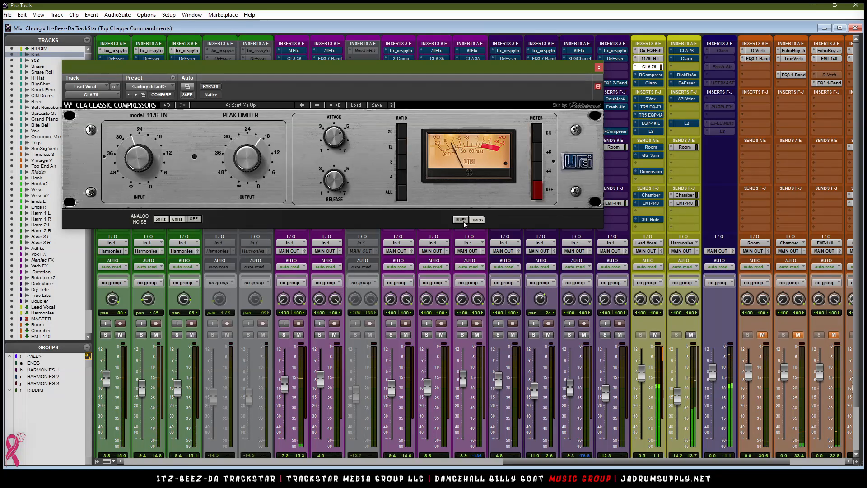
{"action": "mouse_move", "coordinate": [250, 164]}
{"action": "type", "text": "-22"}
{"action": "key", "text": "Return"}
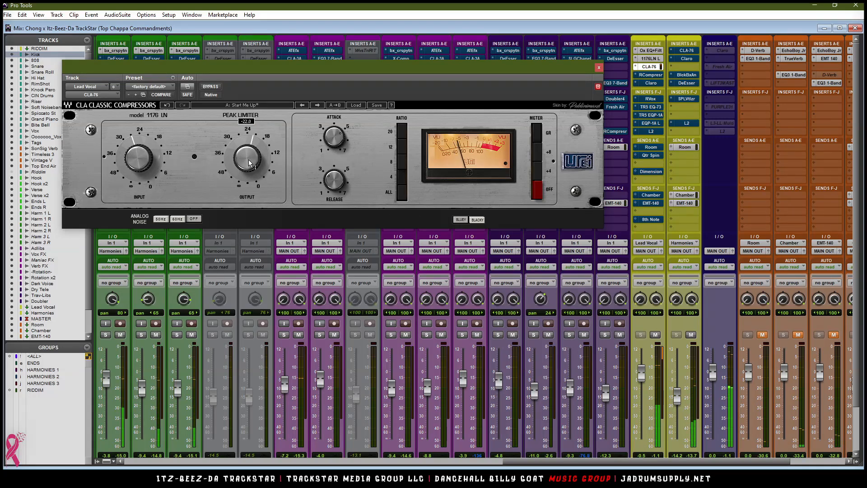
{"action": "mouse_move", "coordinate": [136, 163]}
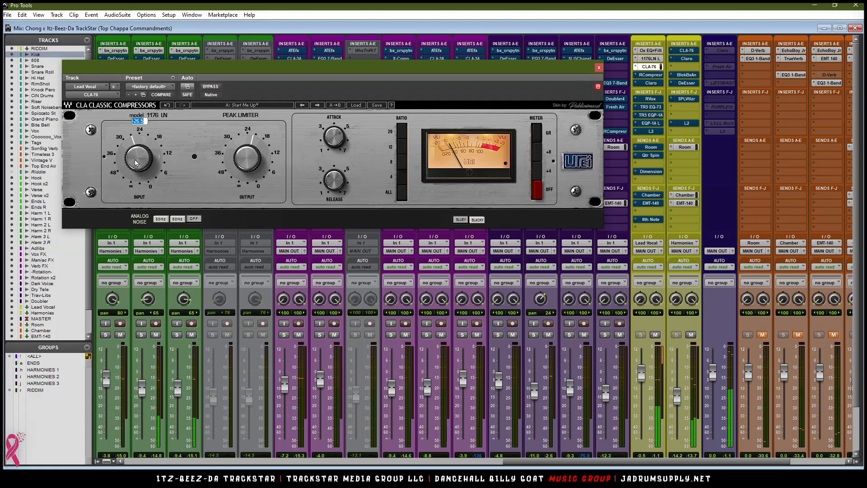
{"action": "type", "text": "-25"}
{"action": "key", "text": "Return"}
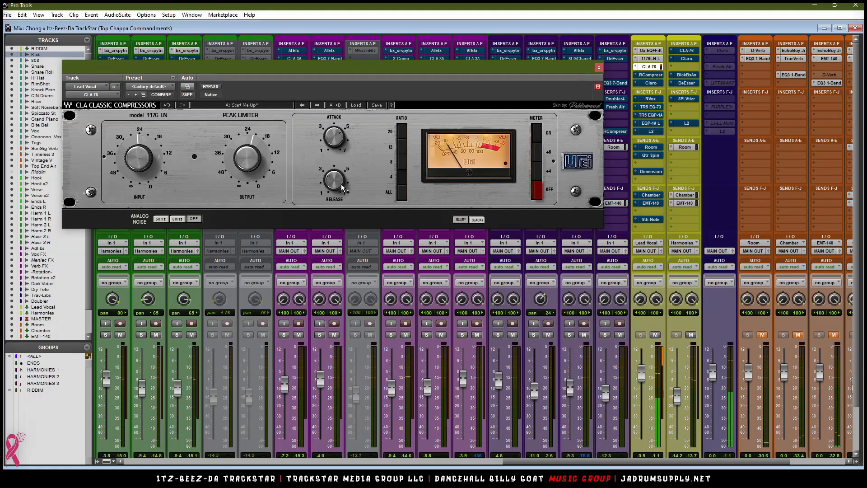
Step: Set the CLA-76 release to 4 and its attack to 4 on Lead Vocal
{"action": "mouse_move", "coordinate": [345, 188]}
{"action": "type", "text": "4"}
{"action": "key", "text": "Return"}
{"action": "mouse_move", "coordinate": [338, 141]}
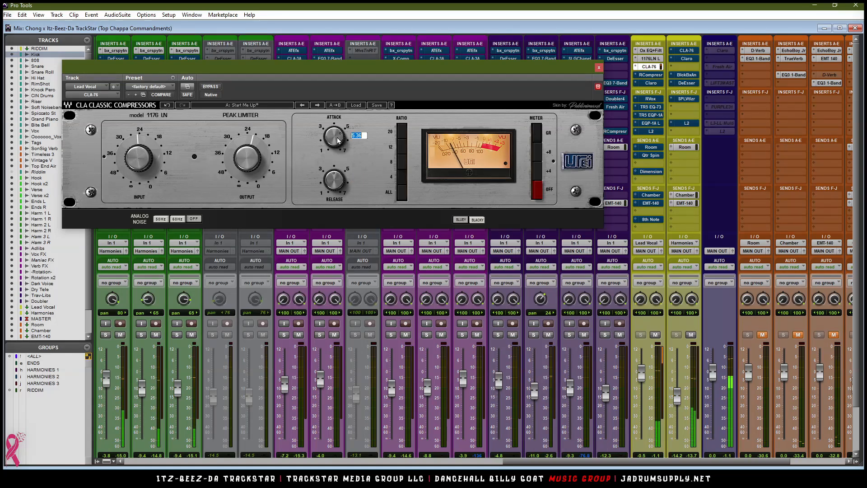
{"action": "type", "text": "4"}
{"action": "key", "text": "Return"}
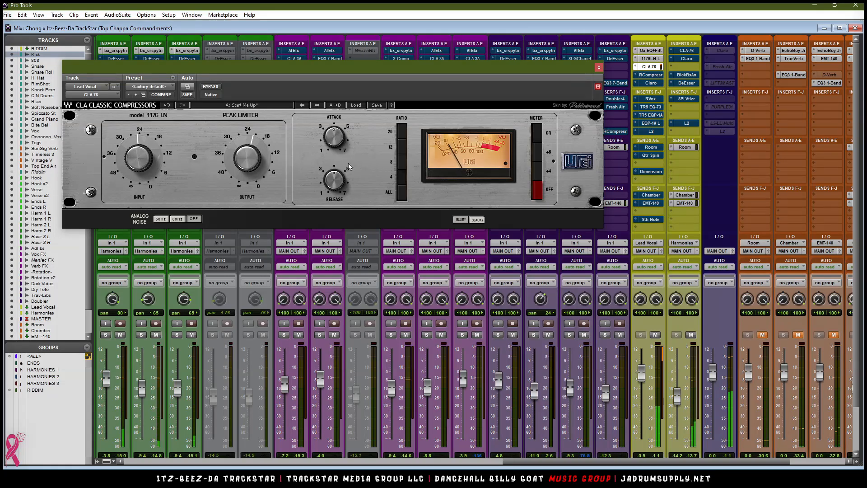
Step: Try a CLA-76 attack of 3, and settle it at 3.4
{"action": "double_click", "coordinate": [337, 140]}
{"action": "type", "text": "3"}
{"action": "key", "text": "Return"}
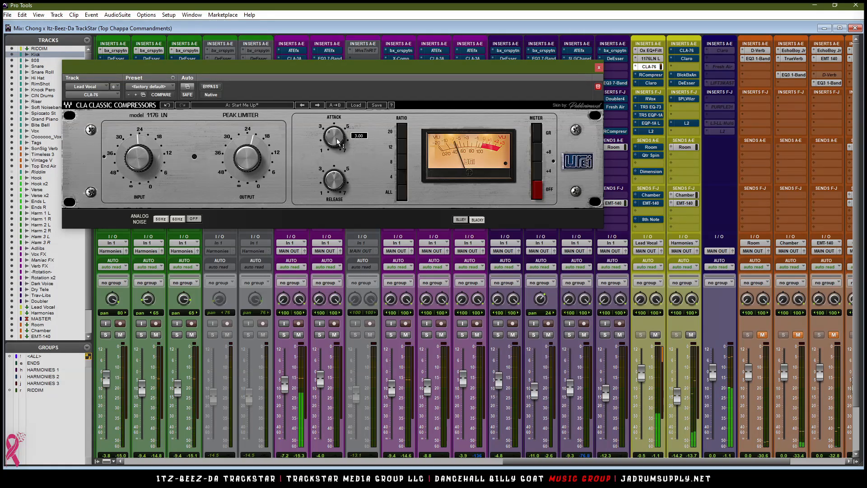
{"action": "double_click", "coordinate": [337, 141]}
{"action": "type", "text": "3."}
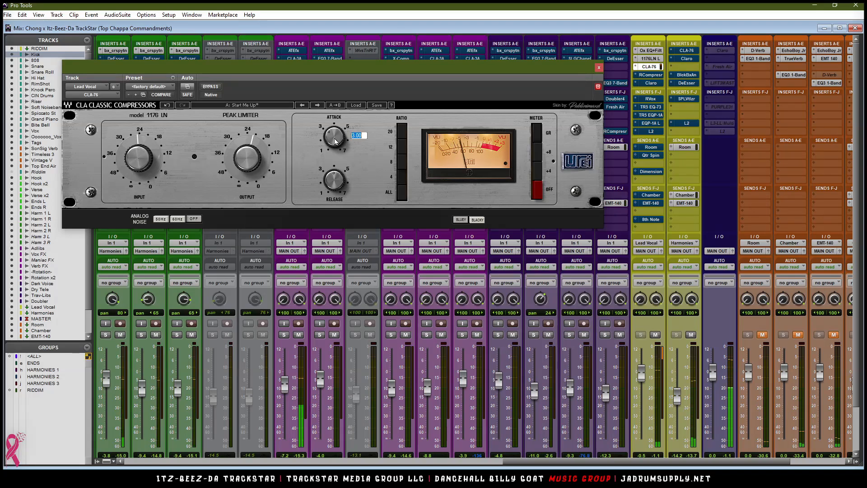
{"action": "type", "text": "4"}
{"action": "key", "text": "Return"}
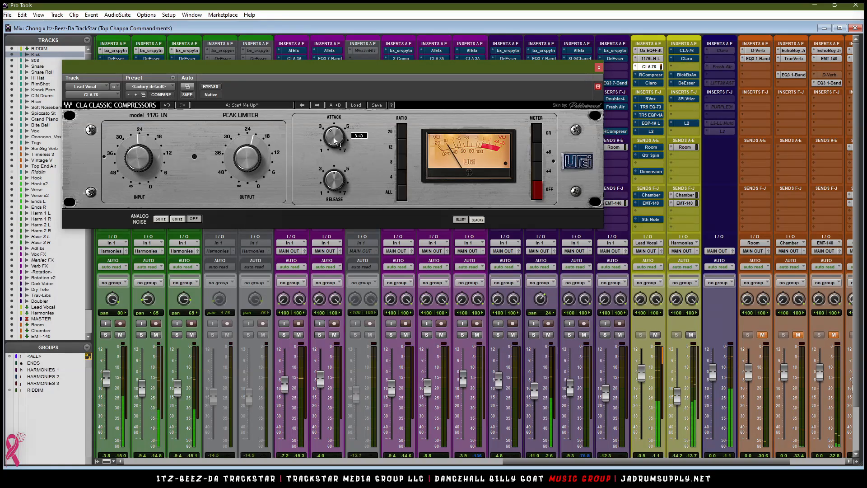
Step: Set the CLA-76 output to -21 and keep its input at -25
{"action": "double_click", "coordinate": [253, 166]}
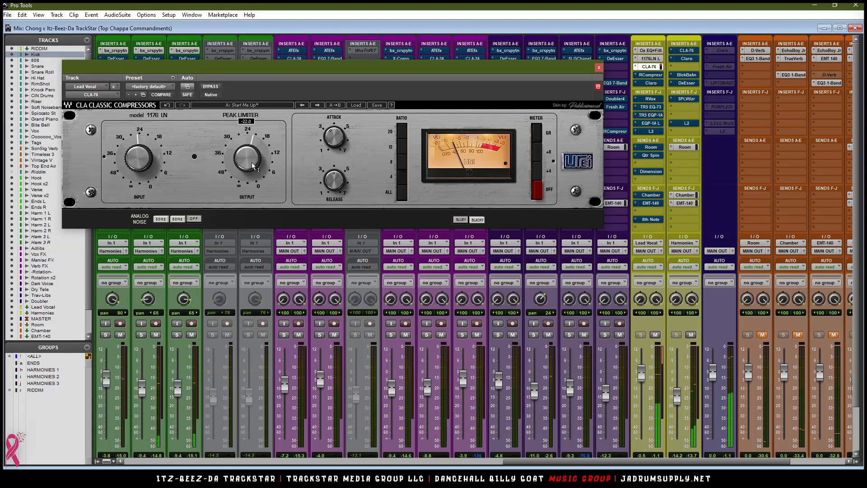
{"action": "type", "text": "-21"}
{"action": "key", "text": "Return"}
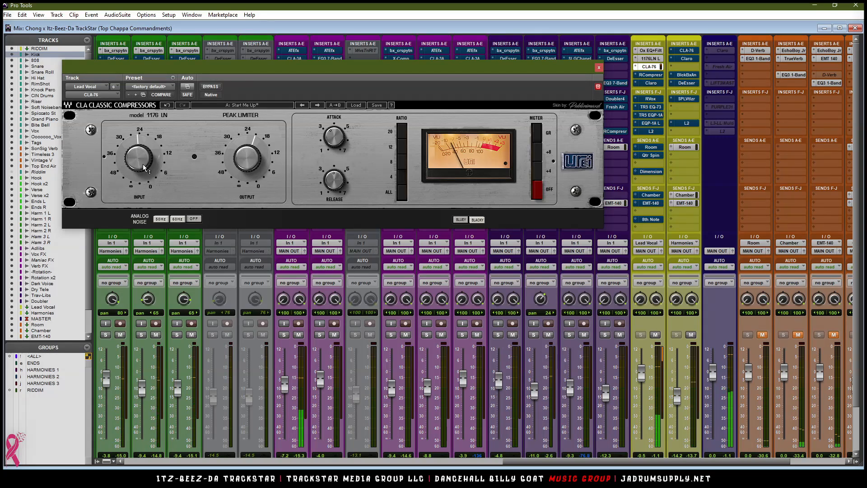
{"action": "left_click", "coordinate": [126, 157]}
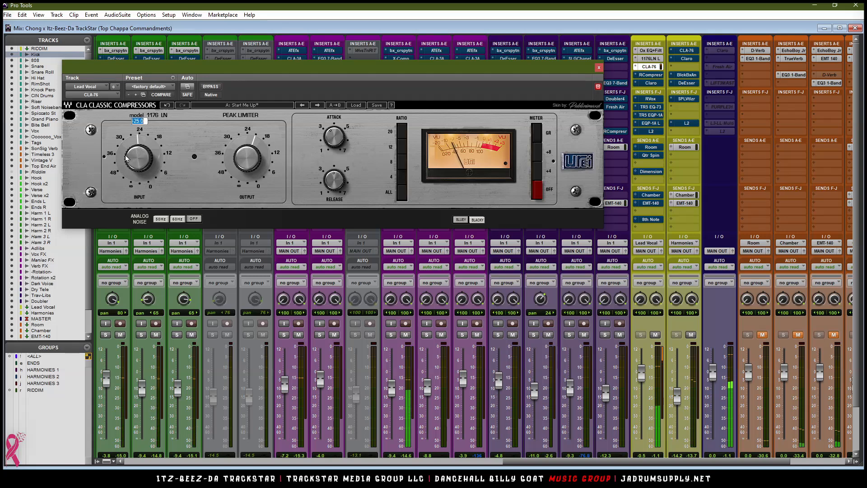
{"action": "key", "text": "Return"}
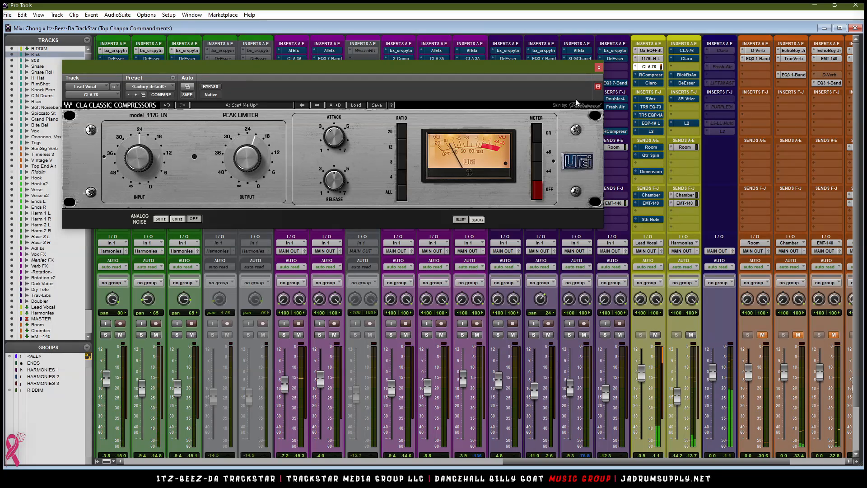
Step: Close the CLA-76 window and reactivate the 1176LN Legacy and CLA-76 inserts on Lead Vocal
{"action": "left_click", "coordinate": [598, 68]}
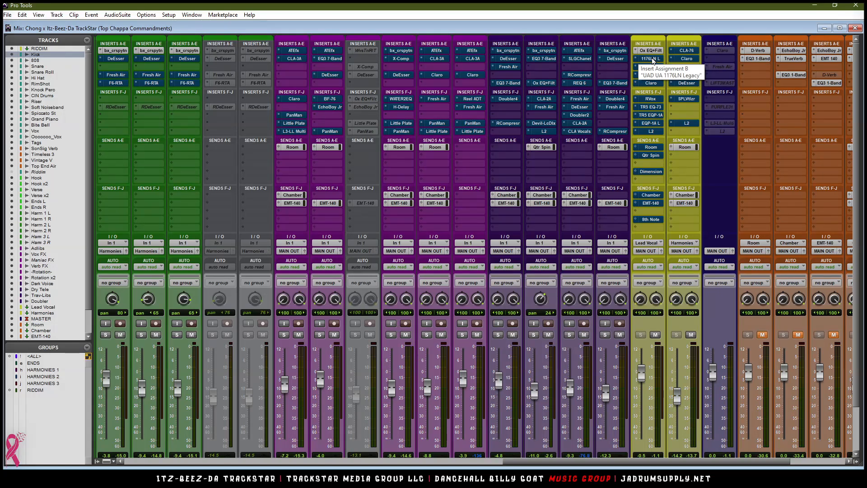
{"action": "left_click", "coordinate": [653, 61]}
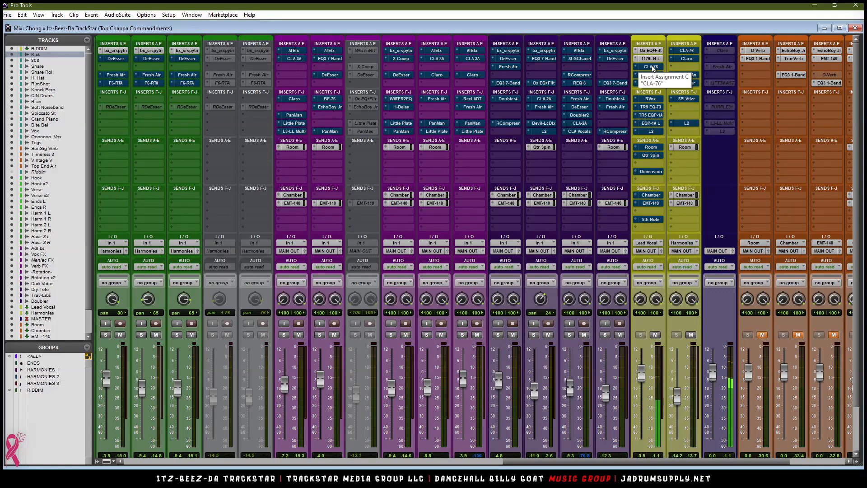
{"action": "left_click", "coordinate": [653, 68]}
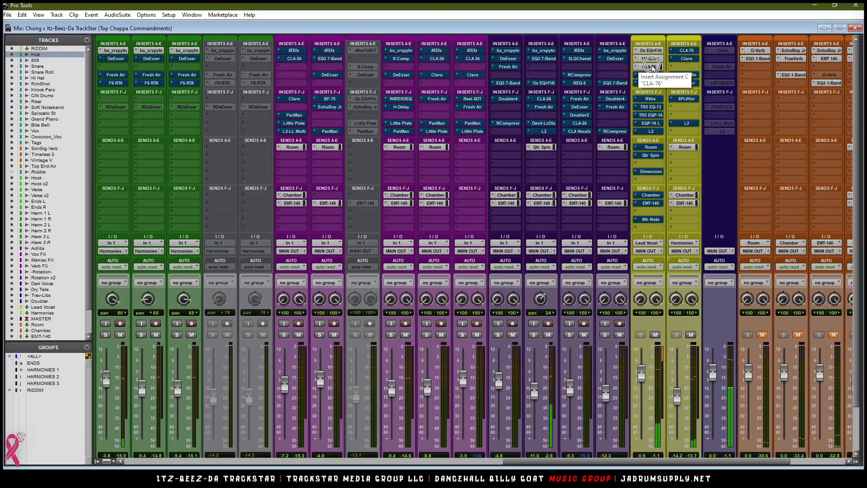
Step: Raise the RIDDIM group's track faders to -1.4 dB and lower the Lead Vocal fader to -0.8 dB
{"action": "scroll", "coordinate": [443, 420], "scroll_direction": "down", "scroll_amount": 2}
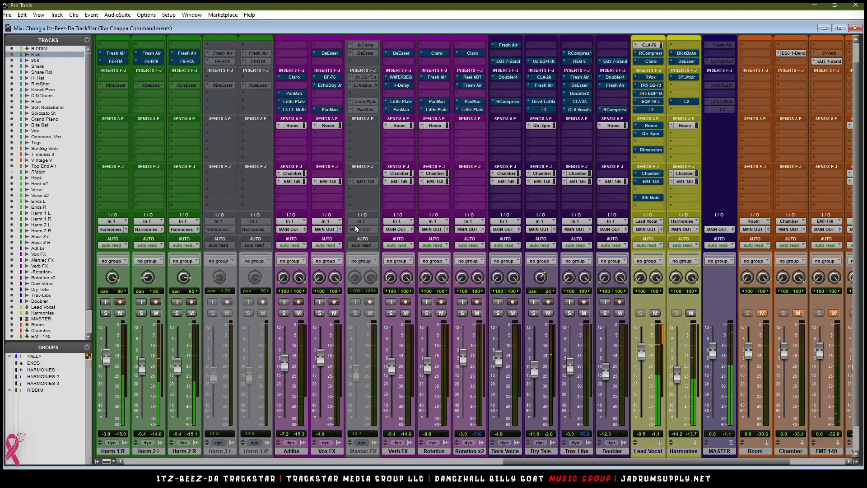
{"action": "left_click_drag", "start_coordinate": [474, 461], "coordinate": [331, 462]}
{"action": "key", "text": "r"}
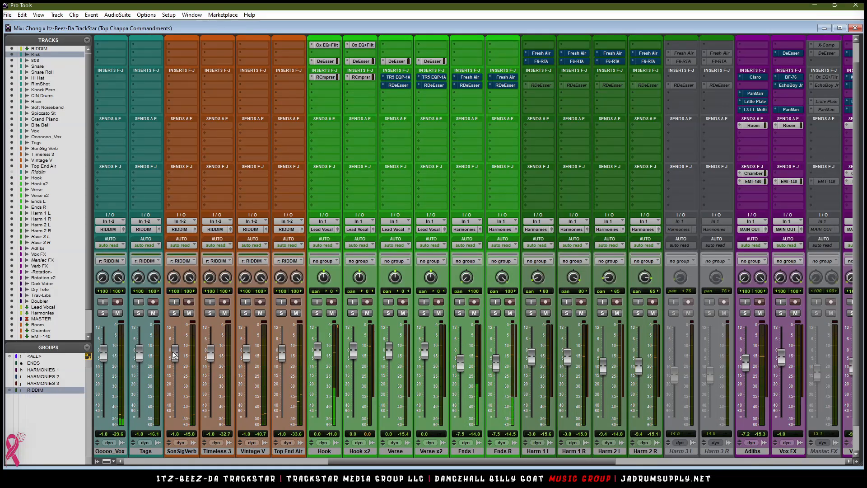
{"action": "left_click_drag", "start_coordinate": [175, 353], "coordinate": [174, 349]}
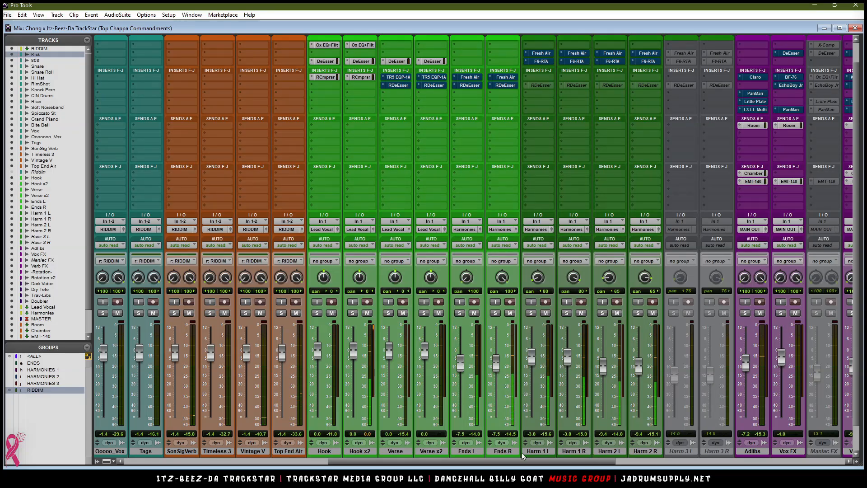
{"action": "left_click_drag", "start_coordinate": [600, 460], "coordinate": [843, 462]}
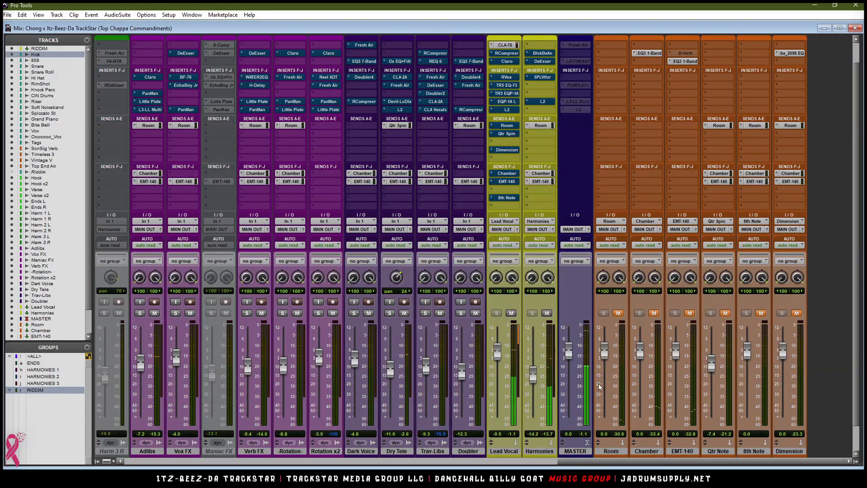
{"action": "left_click_drag", "start_coordinate": [498, 358], "coordinate": [499, 359]}
Step: Replace the RCompressor insert on Lead Vocal with the Oxygen plug-in and move its window clear of the track's inserts
{"action": "left_click", "coordinate": [506, 53]}
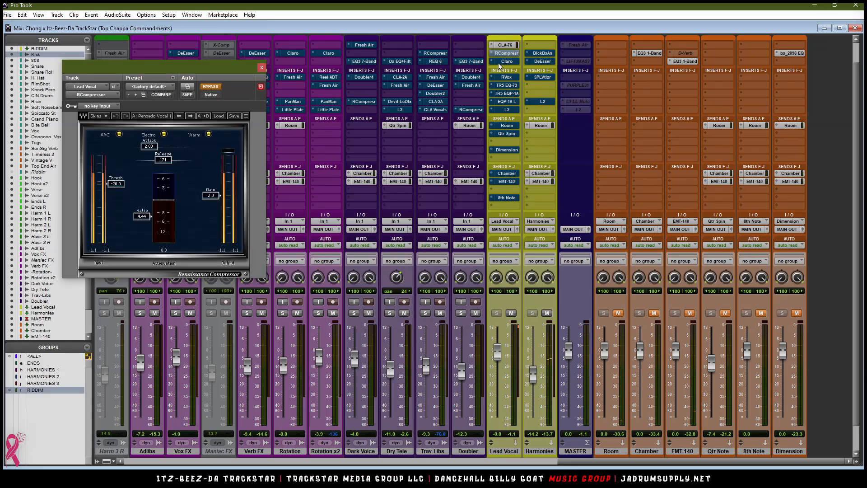
{"action": "left_click", "coordinate": [523, 65]}
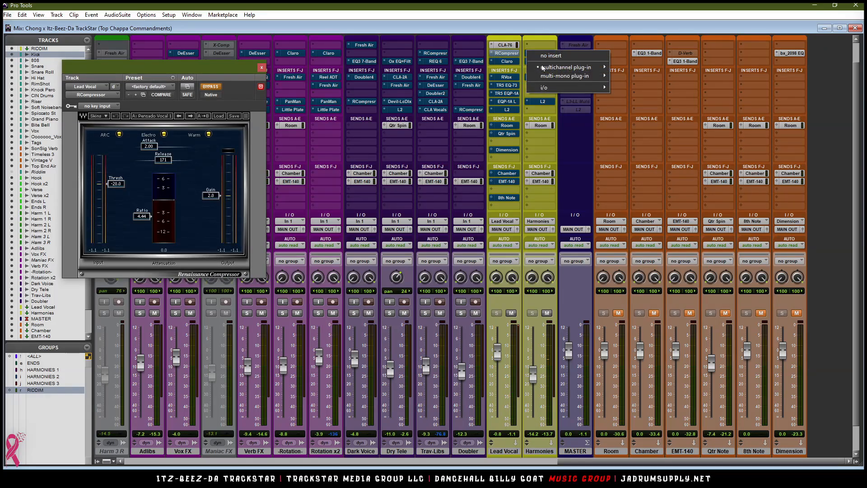
{"action": "mouse_move", "coordinate": [564, 67]}
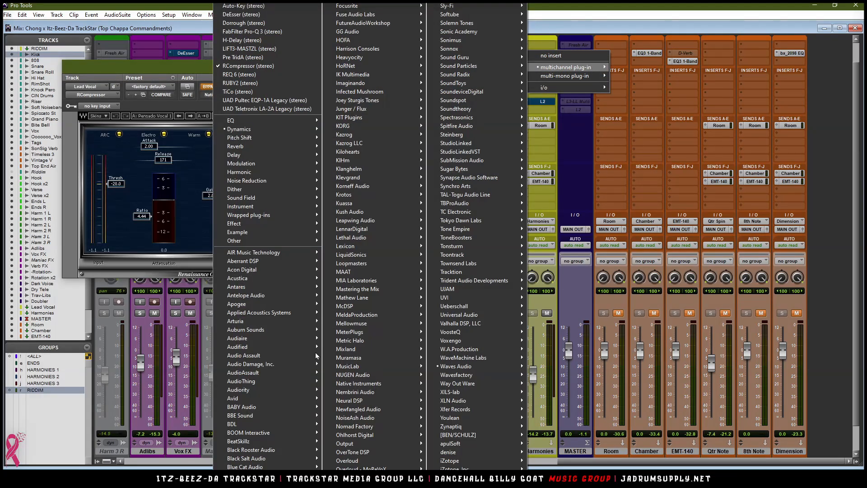
{"action": "mouse_move", "coordinate": [296, 452]}
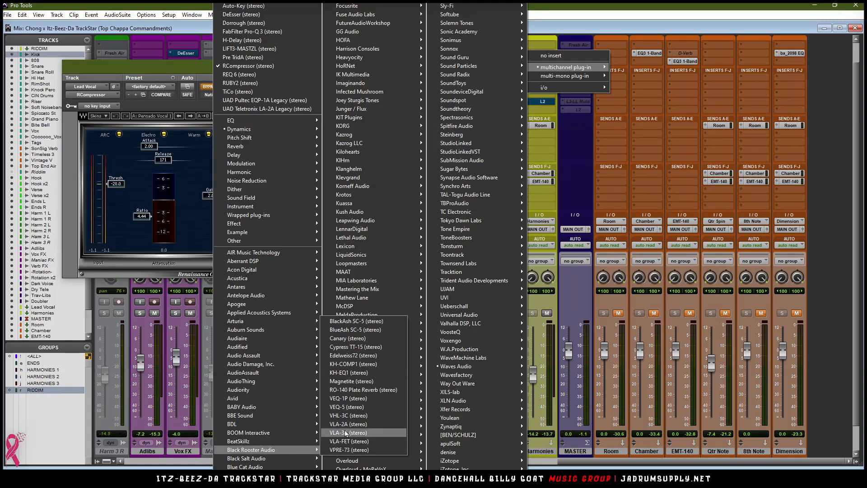
{"action": "mouse_move", "coordinate": [272, 458]}
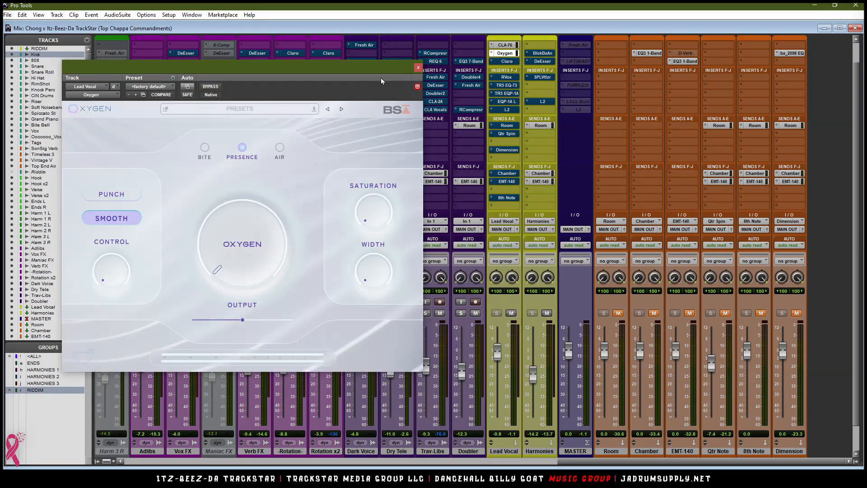
{"action": "left_click_drag", "start_coordinate": [383, 70], "coordinate": [430, 92]}
{"action": "scroll", "coordinate": [552, 93], "scroll_direction": "up", "scroll_amount": 1}
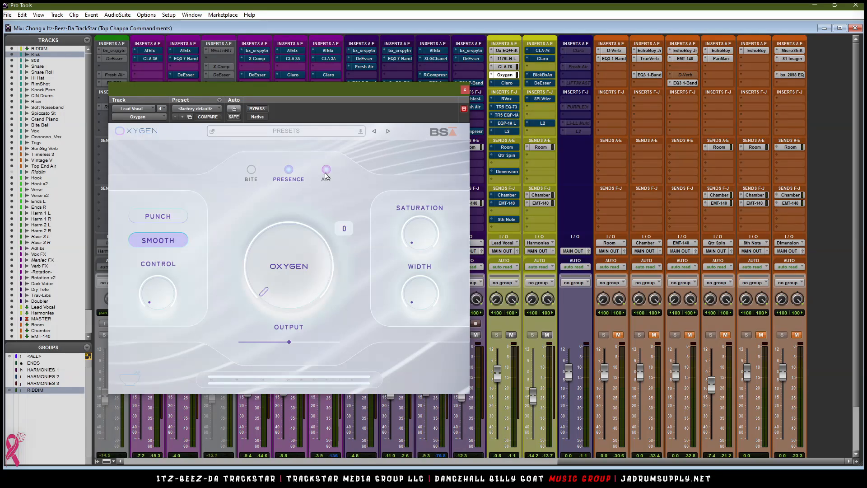
Step: Switch Oxygen to its Air mode and set its main Oxygen amount to 16
{"action": "left_click", "coordinate": [320, 176]}
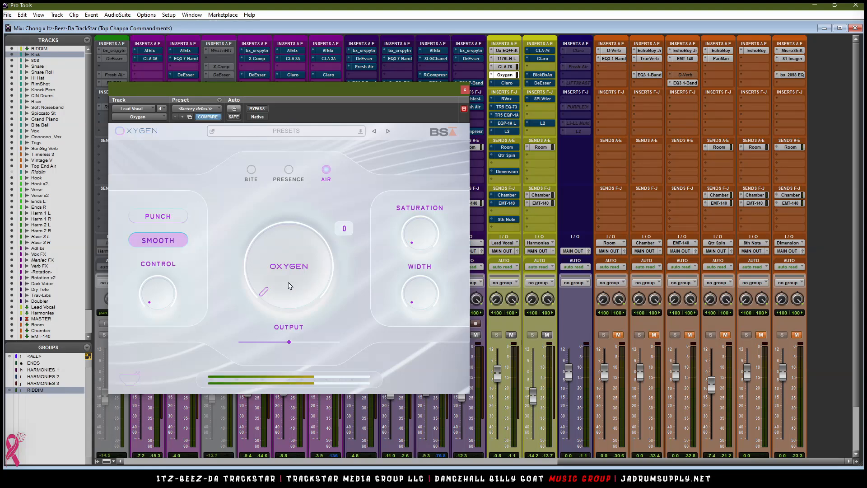
{"action": "left_click_drag", "start_coordinate": [294, 293], "coordinate": [283, 162]}
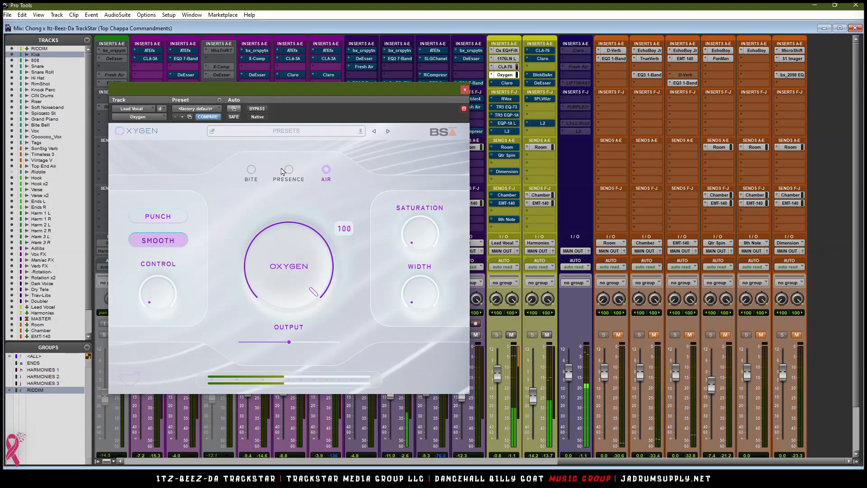
{"action": "left_click_drag", "start_coordinate": [284, 260], "coordinate": [287, 328]}
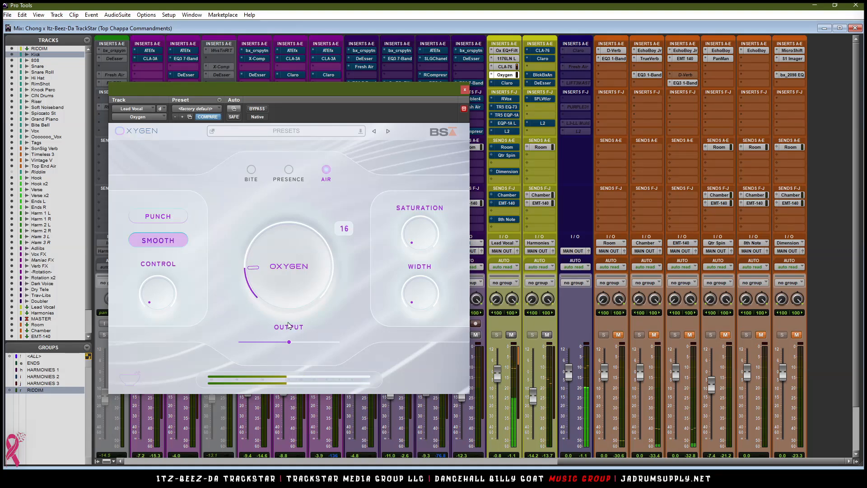
{"action": "left_click", "coordinate": [507, 83]}
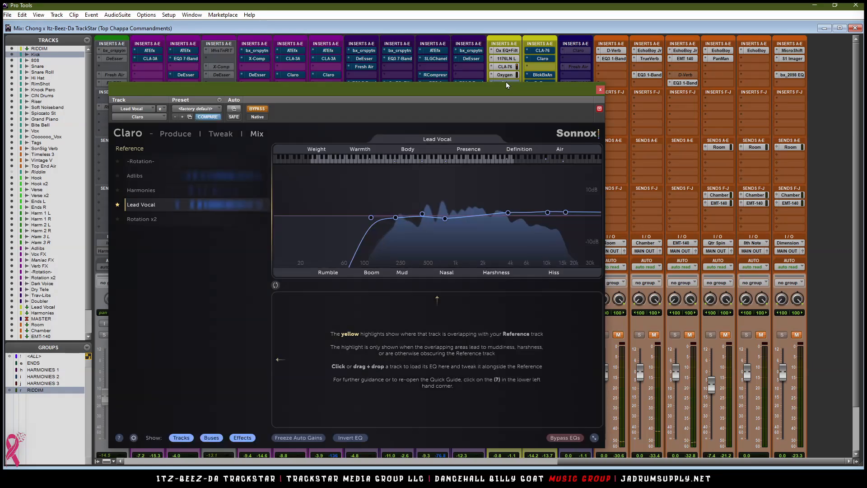
{"action": "left_click", "coordinate": [600, 90]}
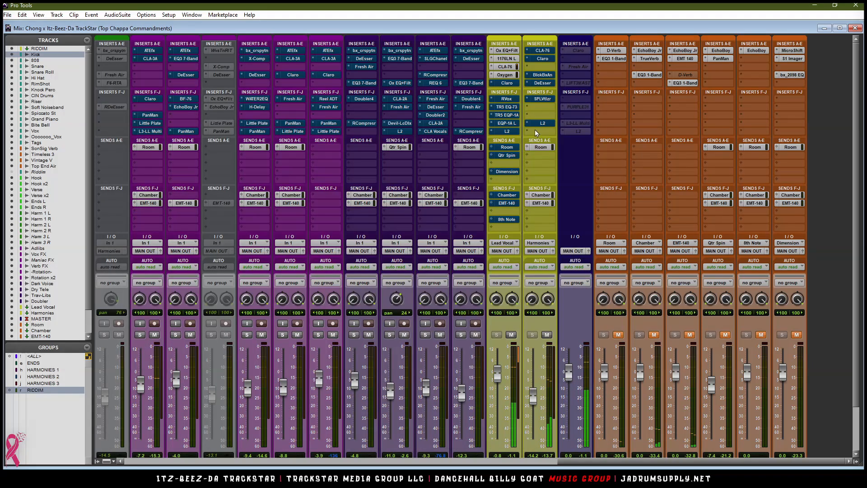
Step: Route Lead Vocal's output to a new stereo aux input track named Lead Vocal x2, created next to the current track
{"action": "left_click", "coordinate": [504, 251]}
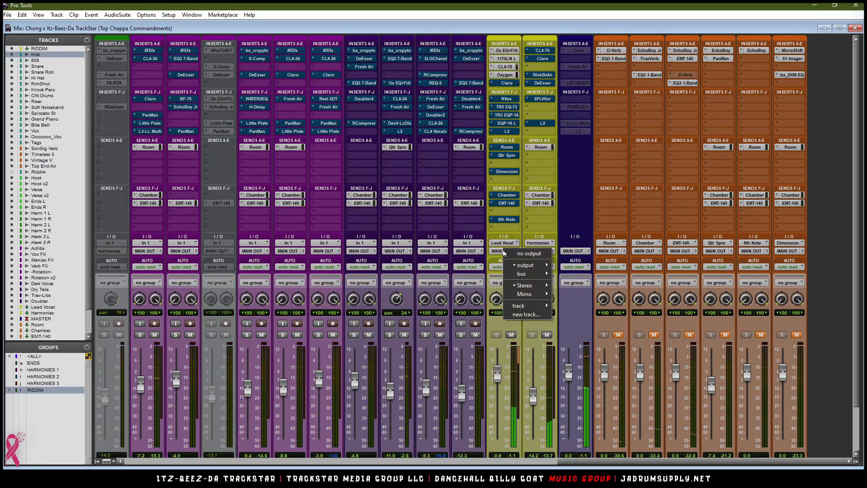
{"action": "left_click", "coordinate": [526, 314]}
{"action": "type", "text": "Lead Vocal"}
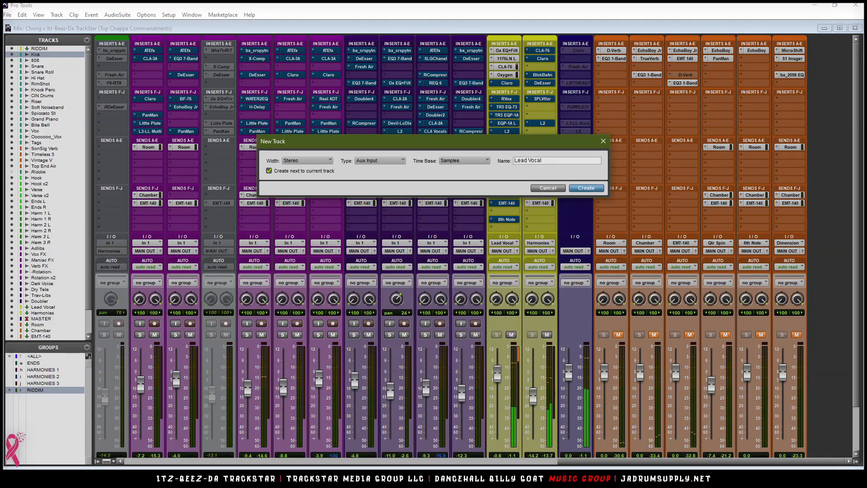
{"action": "type", "text": " x2"}
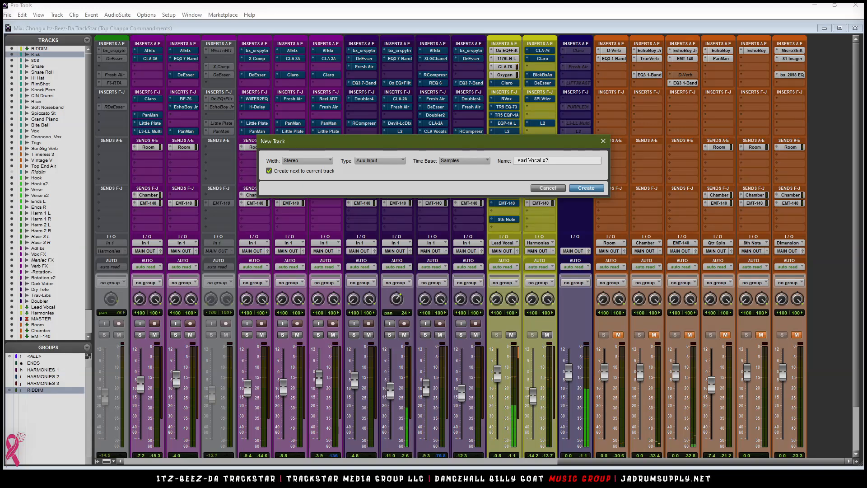
{"action": "key", "text": "Return"}
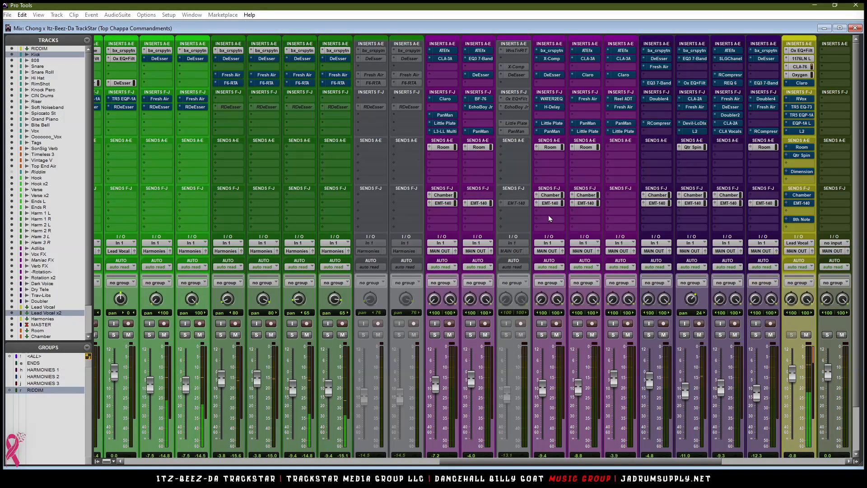
Step: Move Lead Vocal's sends and its RVox, TR5 EQ-73, TR5 EQP-1A, EQP-1A L and L2 inserts onto the Lead Vocal x2 track
{"action": "left_click_drag", "start_coordinate": [555, 465], "coordinate": [675, 465]}
{"action": "scroll", "coordinate": [519, 189], "scroll_direction": "down", "scroll_amount": 2}
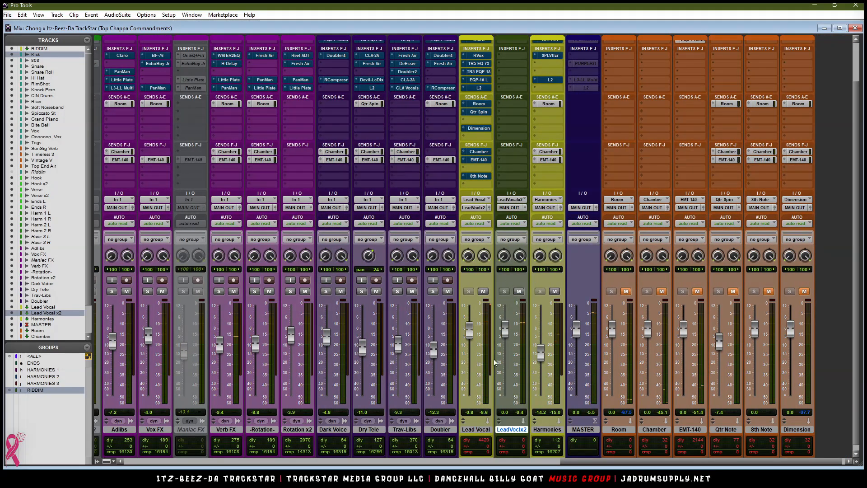
{"action": "scroll", "coordinate": [512, 176], "scroll_direction": "up", "scroll_amount": 1}
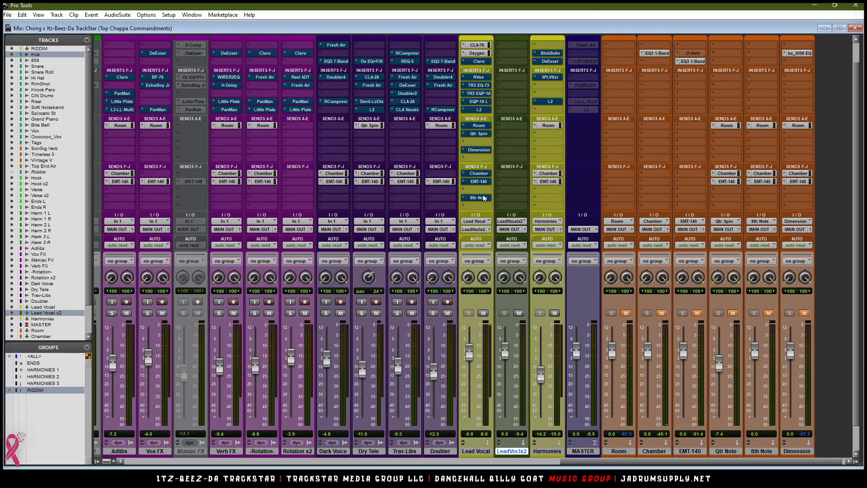
{"action": "left_click_drag", "start_coordinate": [506, 201], "coordinate": [499, 179]}
{"action": "left_click_drag", "start_coordinate": [481, 174], "coordinate": [513, 174]}
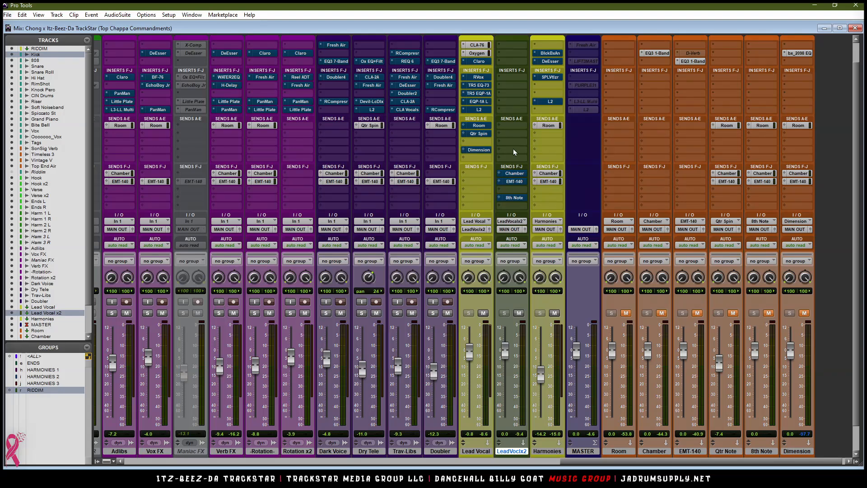
{"action": "left_click_drag", "start_coordinate": [479, 150], "coordinate": [478, 78]}
Step: Insert the stereo DeEsser plug-in in Lead Vocal's empty slot below Oxygen and close the Oxygen window
{"action": "left_click", "coordinate": [478, 56]}
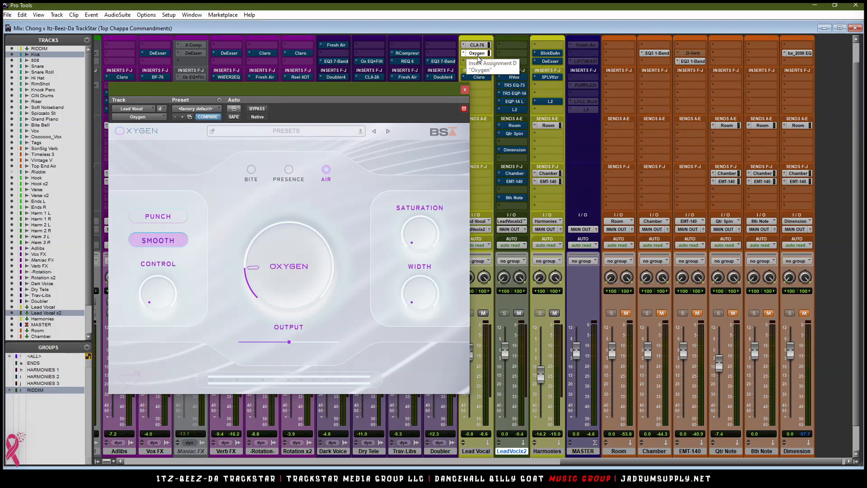
{"action": "left_click", "coordinate": [481, 66]}
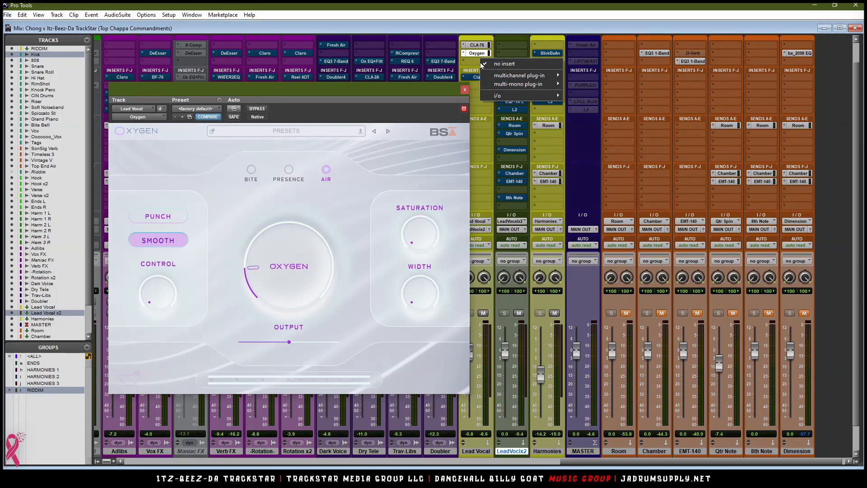
{"action": "mouse_move", "coordinate": [539, 77]}
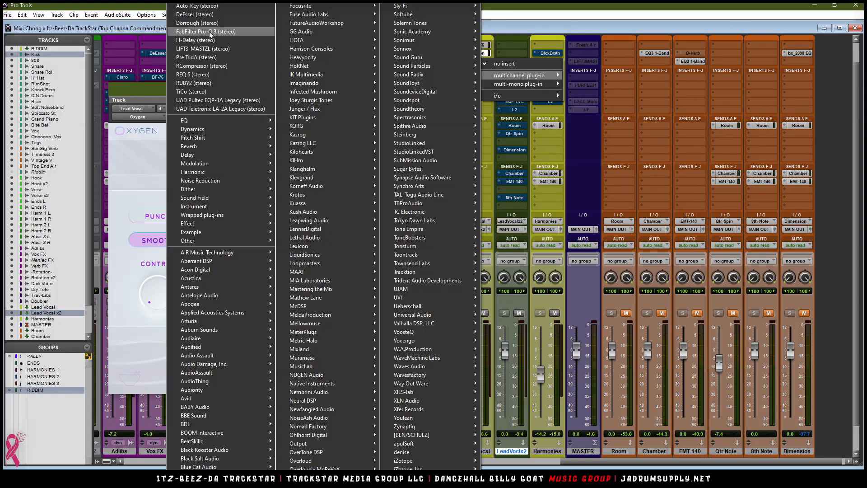
{"action": "left_click", "coordinate": [207, 16]}
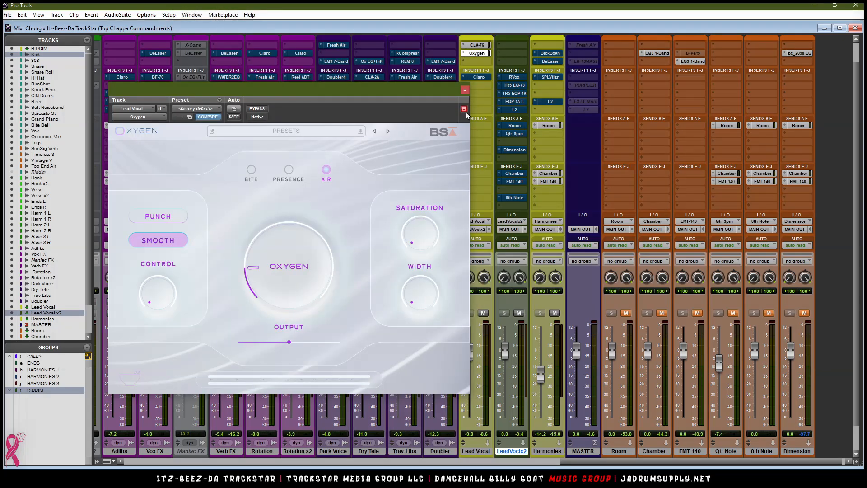
{"action": "left_click_drag", "start_coordinate": [279, 92], "coordinate": [392, 63]}
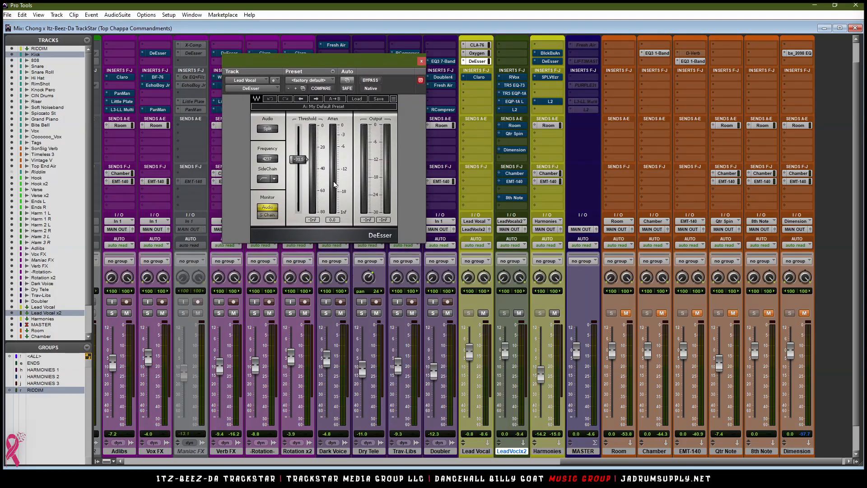
Step: Set the DeEsser's frequency to 6500 and its threshold to -29.4 during playback, and close its window
{"action": "left_click", "coordinate": [273, 160]}
{"action": "type", "text": "6500"}
{"action": "key", "text": "Return"}
{"action": "key", "text": "space"}
{"action": "left_click_drag", "start_coordinate": [299, 159], "coordinate": [298, 157]}
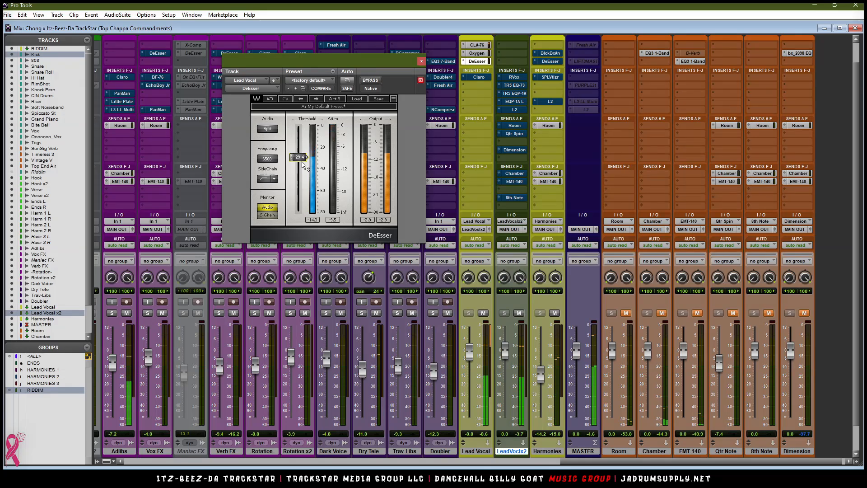
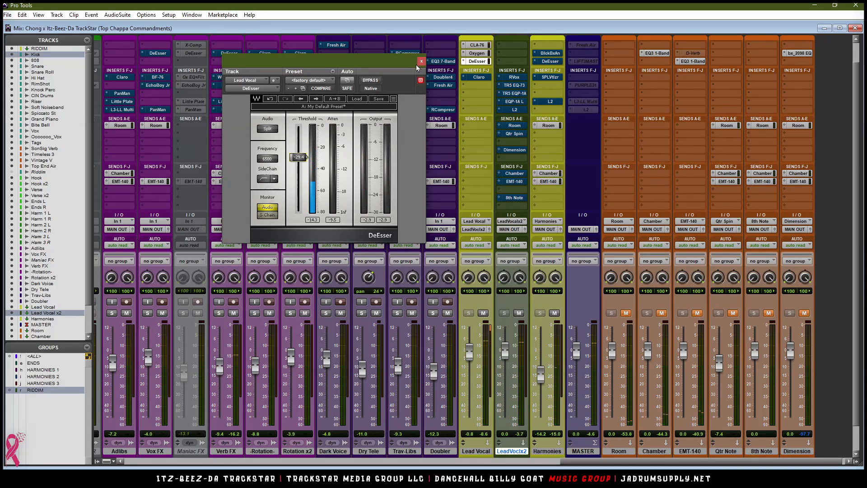
{"action": "left_click", "coordinate": [421, 61]}
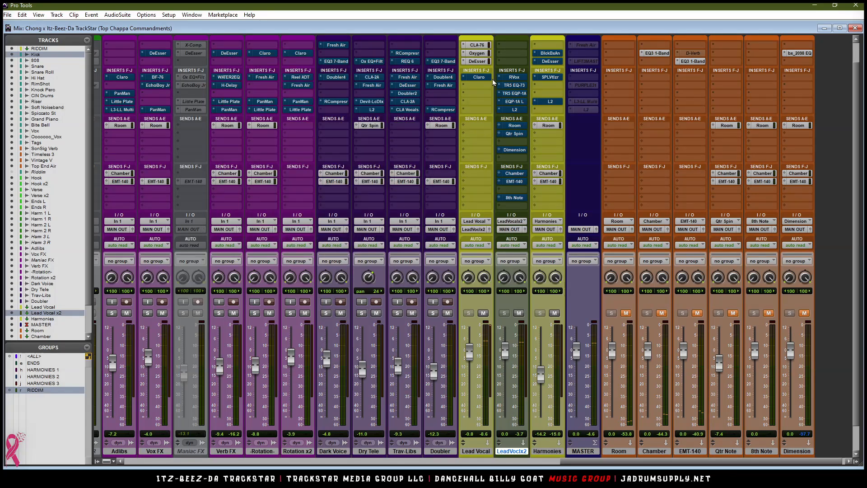
Step: Open Claro on Lead Vocal, compare the playing vocal with and without it, and leave the plug-in out of bypass
{"action": "left_click", "coordinate": [478, 78]}
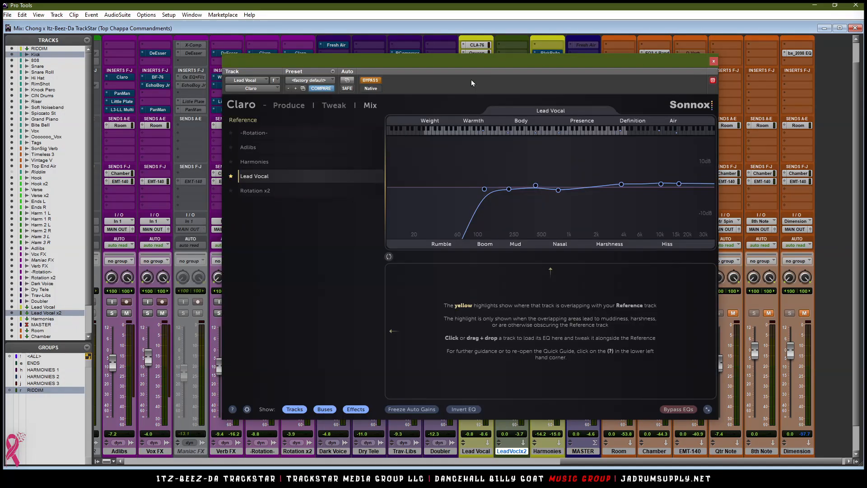
{"action": "left_click_drag", "start_coordinate": [540, 65], "coordinate": [465, 67]}
{"action": "key", "text": "space"}
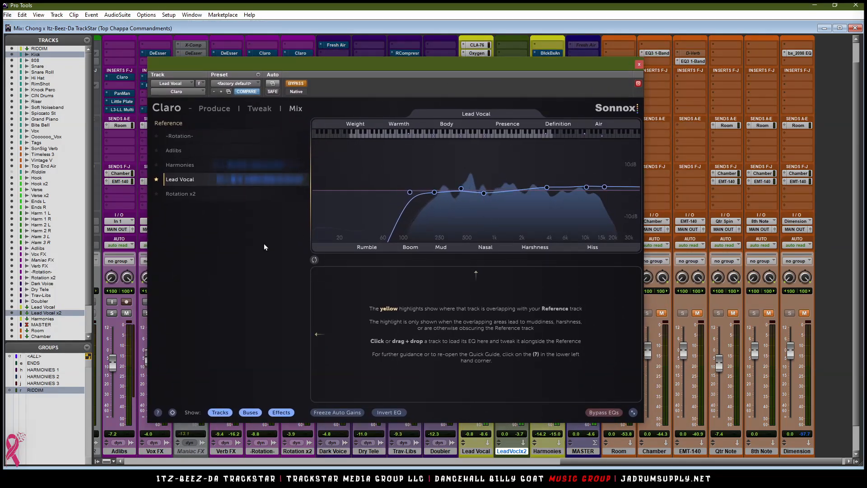
{"action": "key", "text": "space"}
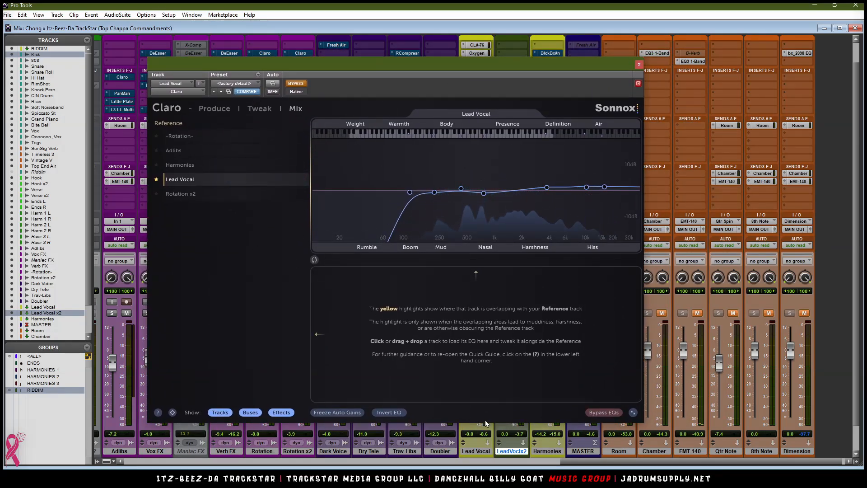
{"action": "left_click", "coordinate": [296, 83]}
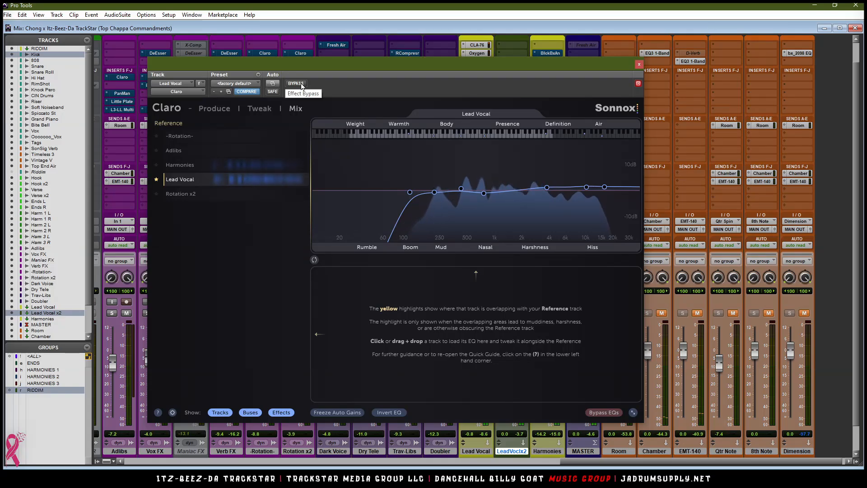
{"action": "left_click", "coordinate": [302, 85]}
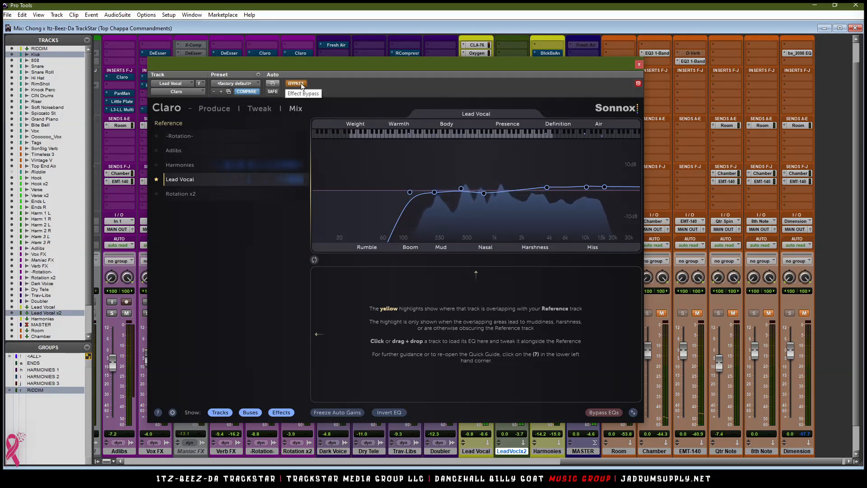
{"action": "left_click", "coordinate": [301, 85]}
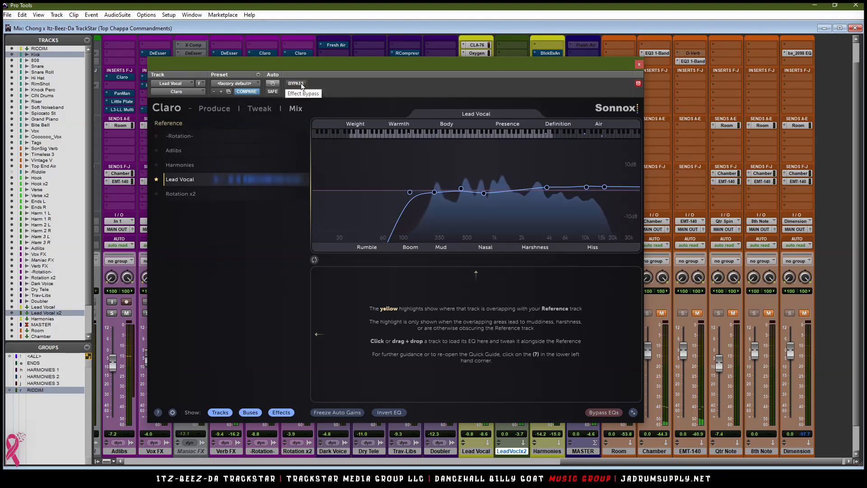
Step: Add a 7.1 dB boost at 14825 Hz in Claro and view the EQ in its Tweak and Produce views
{"action": "left_click_drag", "start_coordinate": [601, 189], "coordinate": [601, 171]}
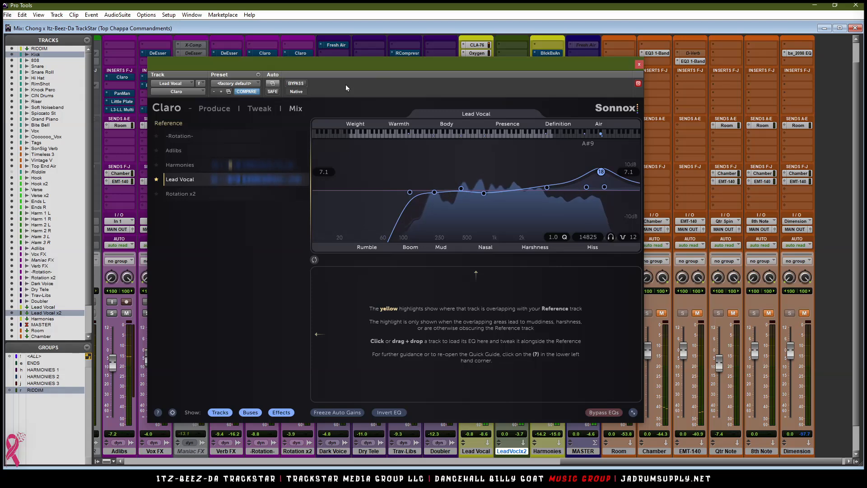
{"action": "left_click", "coordinate": [265, 108]}
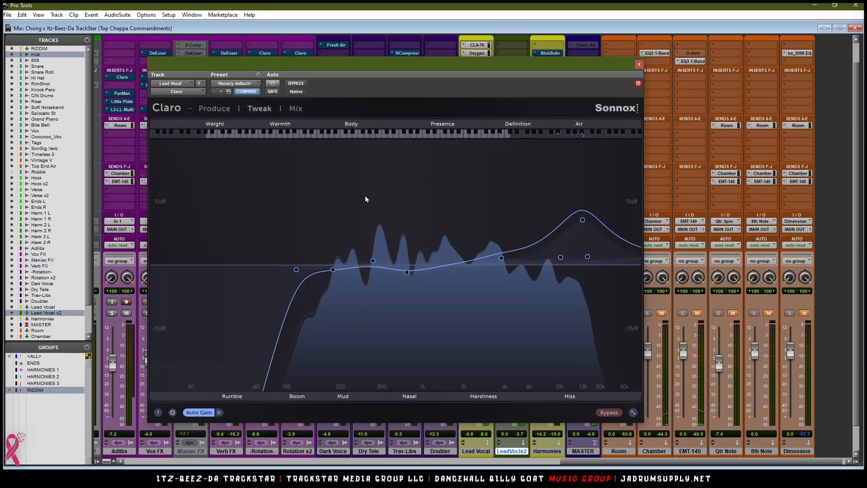
{"action": "left_click", "coordinate": [296, 109]}
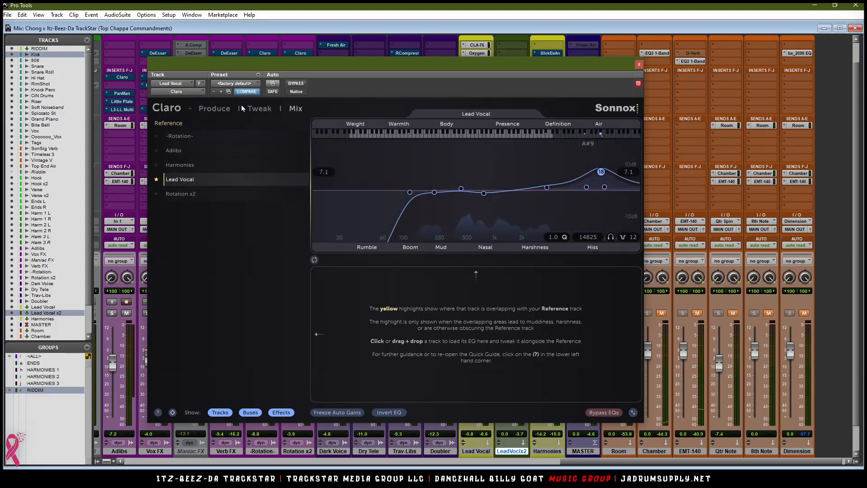
{"action": "left_click", "coordinate": [229, 111]}
{"action": "left_click", "coordinate": [294, 108]}
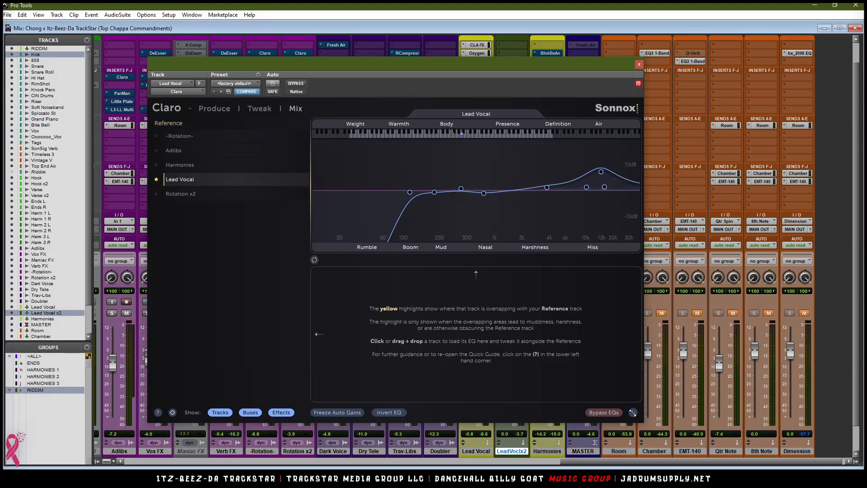
Step: Enlarge the Claro window and check its preferences without changing any of them
{"action": "left_click", "coordinate": [633, 412]}
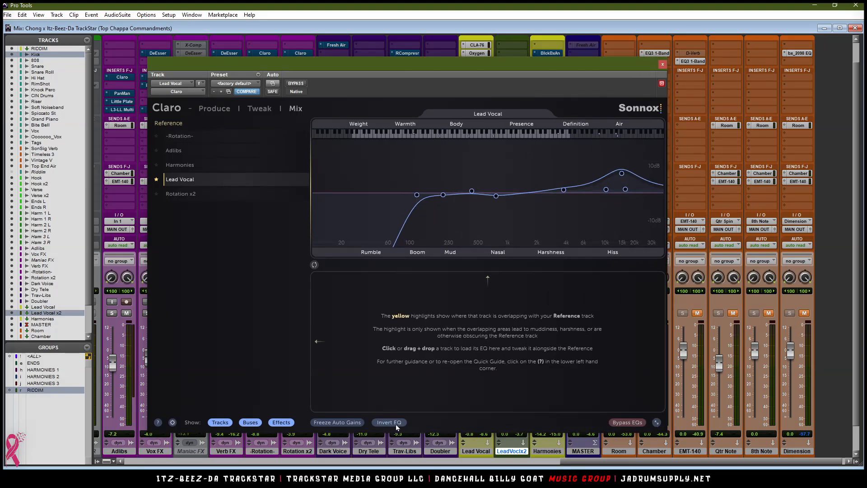
{"action": "left_click", "coordinate": [172, 422]}
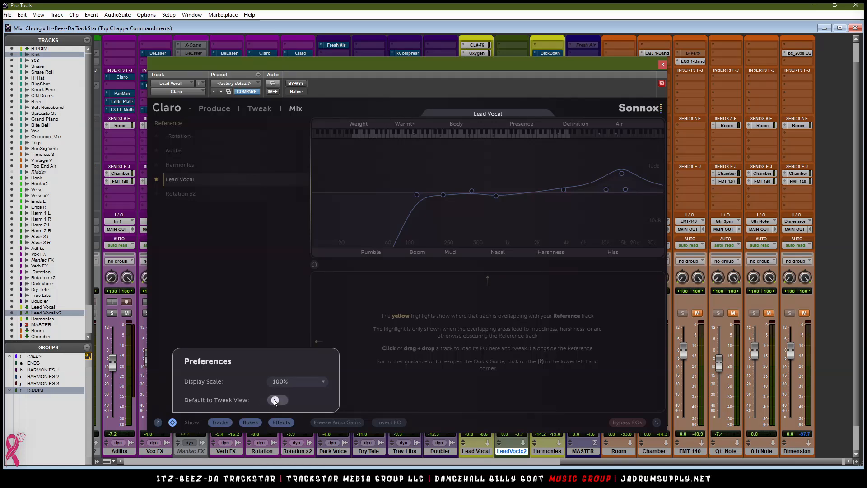
{"action": "left_click", "coordinate": [249, 274]}
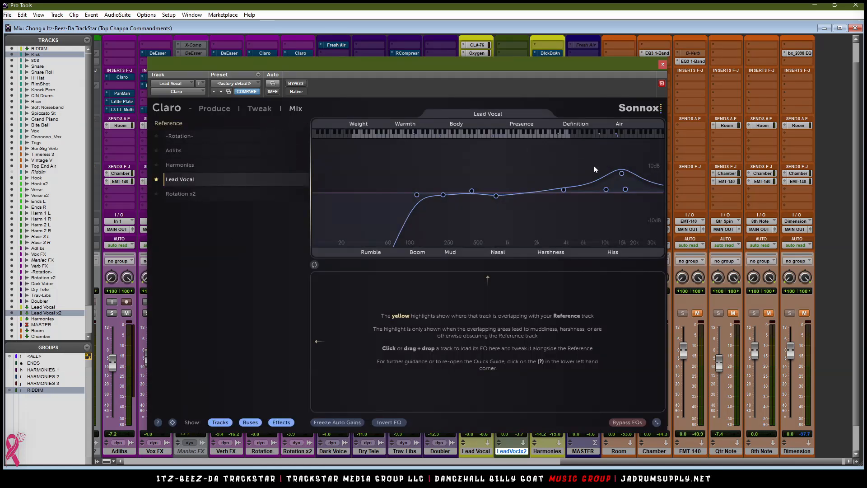
Step: Delete the 14825 Hz boost from Lead Vocal's Claro EQ, play the vocal back and close the plug-in
{"action": "left_click", "coordinate": [622, 175]}
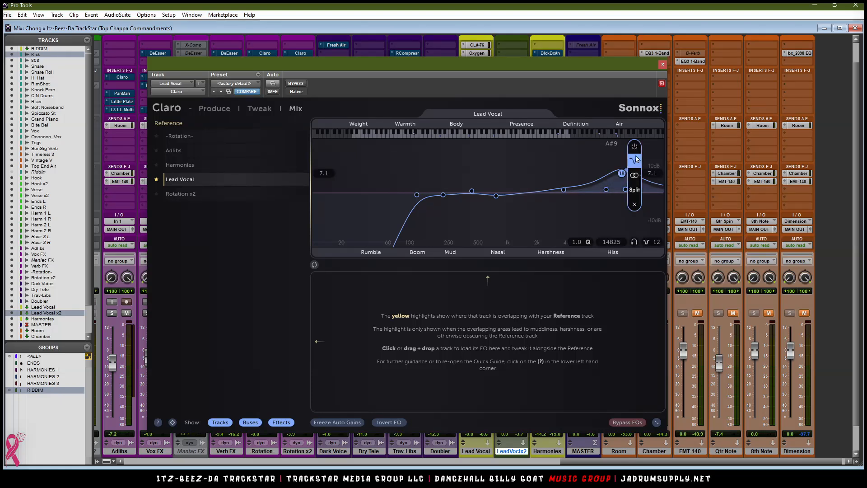
{"action": "left_click", "coordinate": [635, 205]}
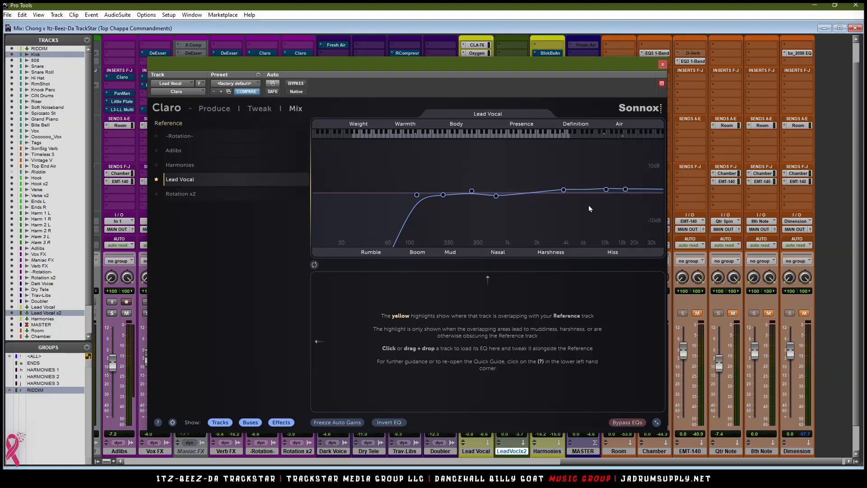
{"action": "key", "text": "space"}
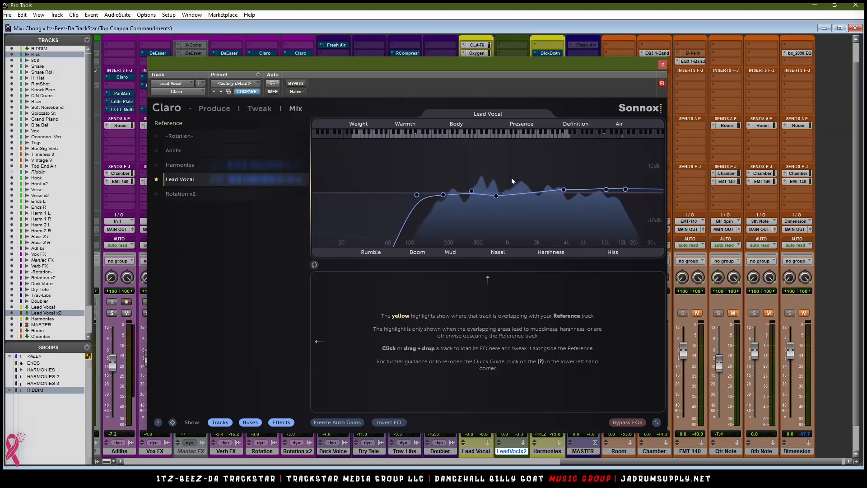
{"action": "left_click", "coordinate": [663, 64]}
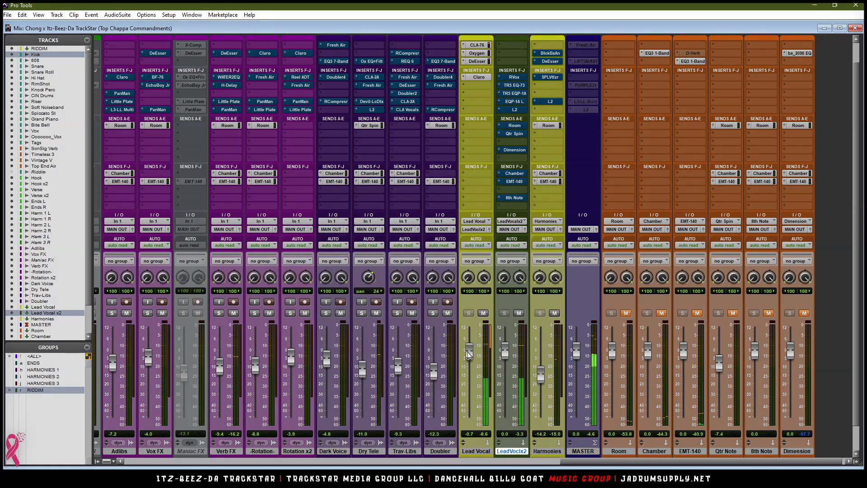
Step: Replace the D-Verb insert on the Room track with BABY Audio's stereo Crystalline reverb
{"action": "scroll", "coordinate": [509, 186], "scroll_direction": "up", "scroll_amount": 1}
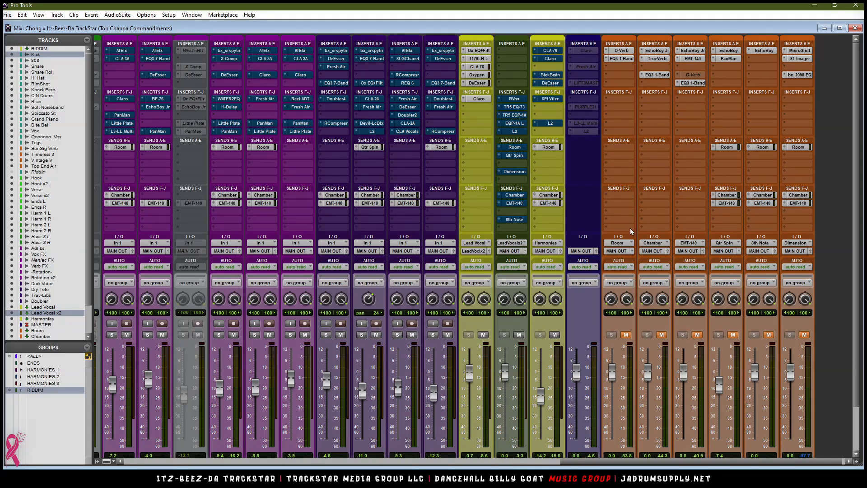
{"action": "left_click", "coordinate": [515, 148]}
{"action": "left_click", "coordinate": [624, 51]}
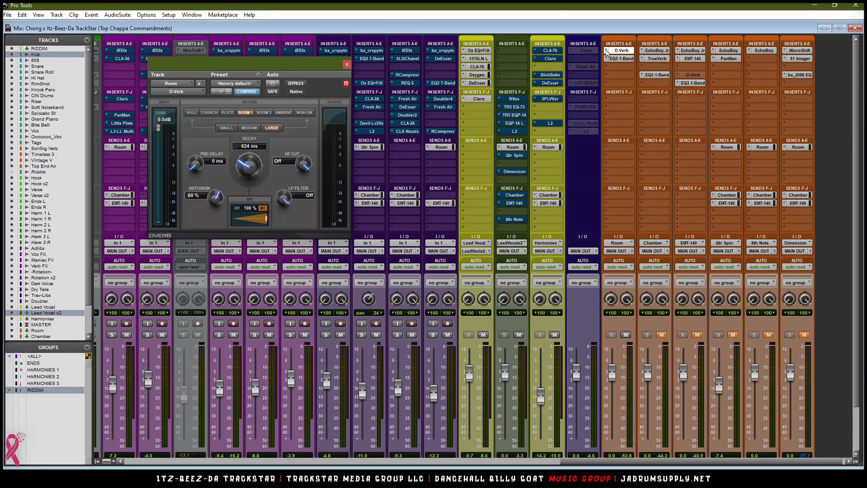
{"action": "left_click", "coordinate": [634, 60]}
{"action": "mouse_move", "coordinate": [674, 66]}
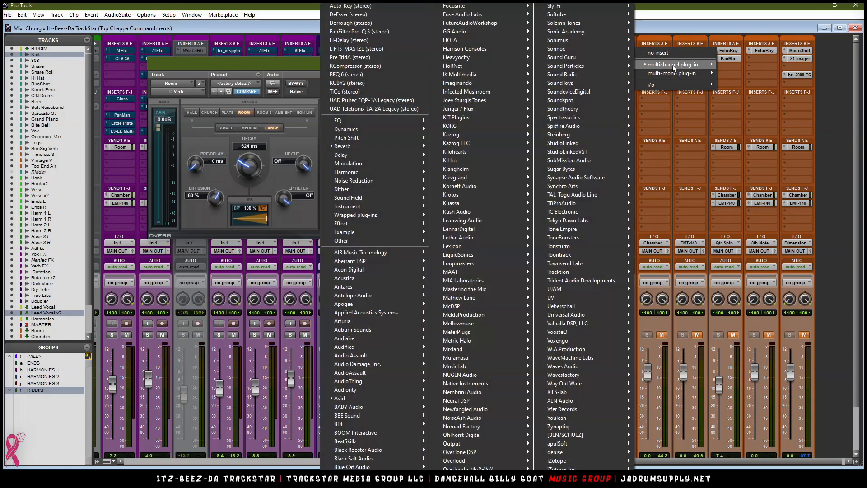
{"action": "mouse_move", "coordinate": [538, 452]}
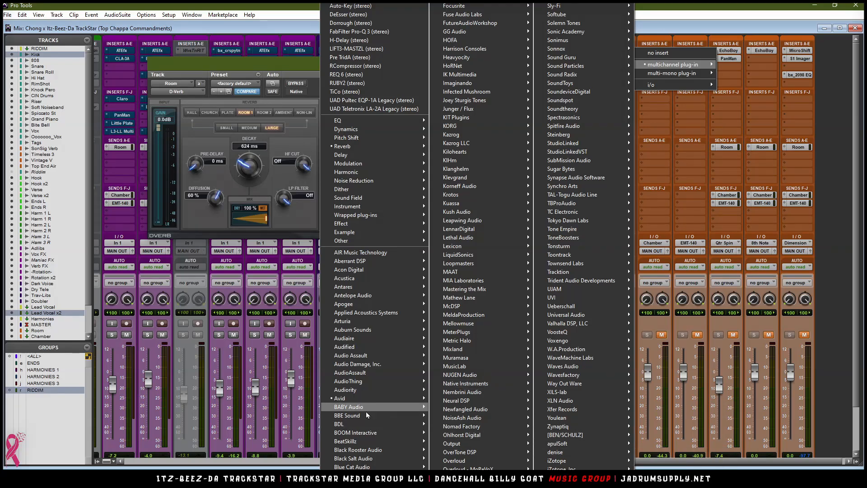
{"action": "mouse_move", "coordinate": [370, 411]}
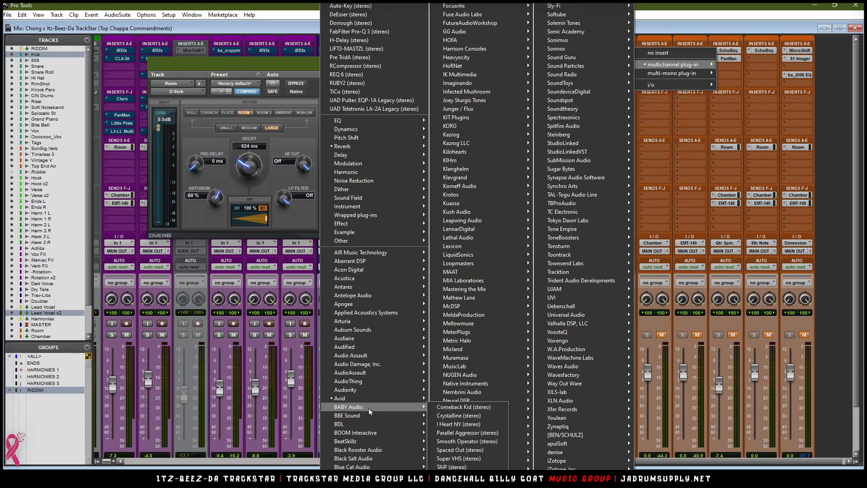
{"action": "left_click", "coordinate": [470, 416]}
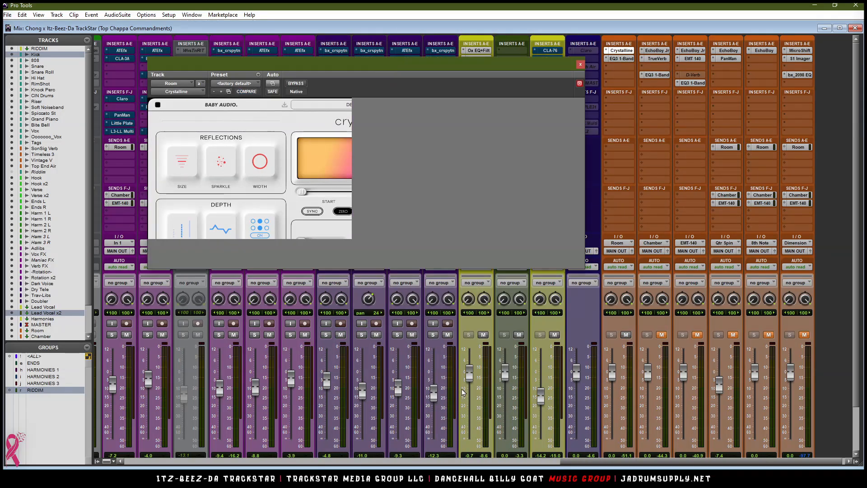
Step: Load the factory preset 28 VOX AMBIENCE in the Room track's Crystalline reverb
{"action": "left_click", "coordinate": [366, 107]}
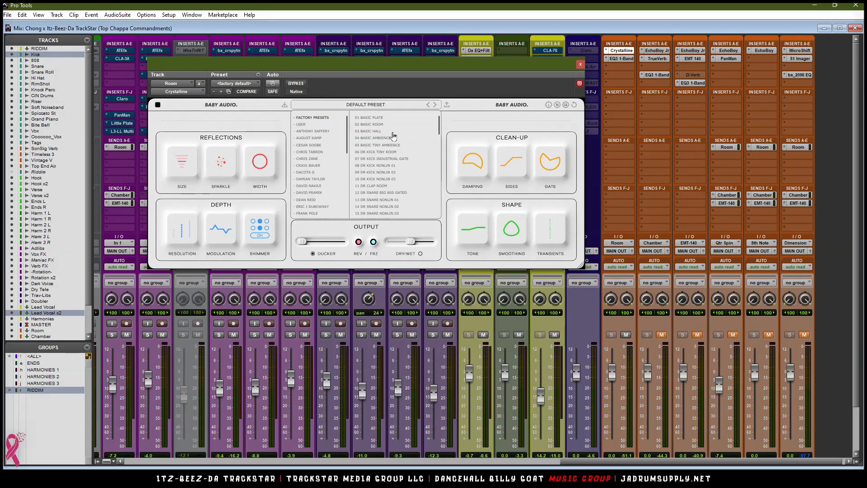
{"action": "scroll", "coordinate": [391, 141], "scroll_direction": "down", "scroll_amount": 5}
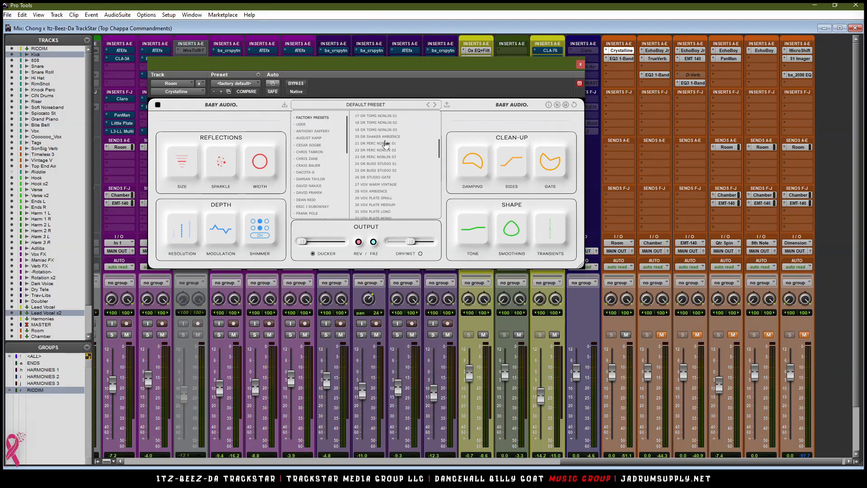
{"action": "scroll", "coordinate": [398, 193], "scroll_direction": "down", "scroll_amount": 1}
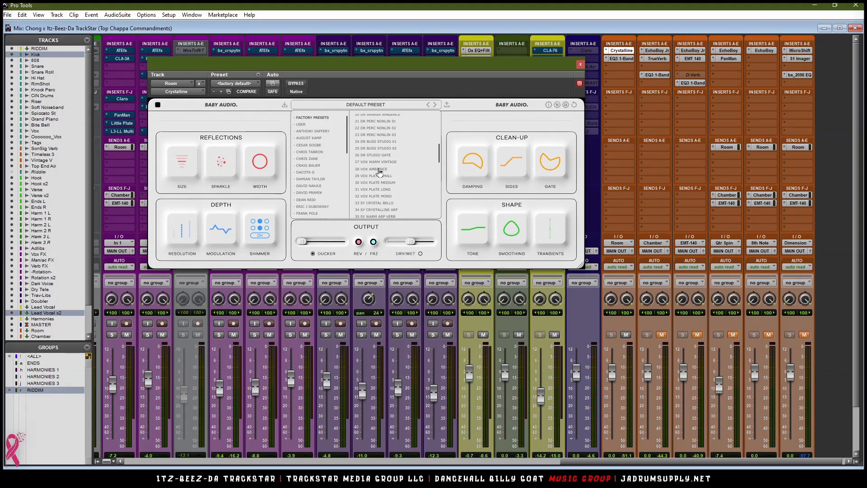
{"action": "left_click", "coordinate": [379, 170]}
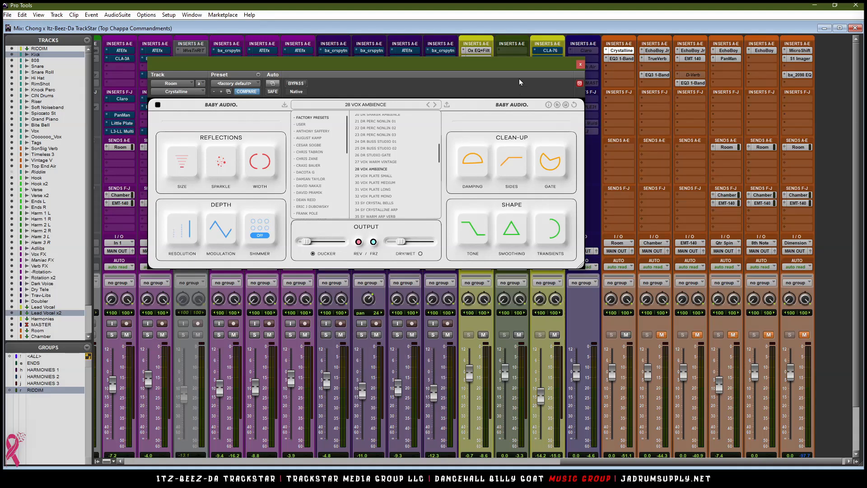
Step: Close the Crystalline reverb and bypass the EQ3 1-Band insert on the Room track
{"action": "left_click", "coordinate": [580, 64]}
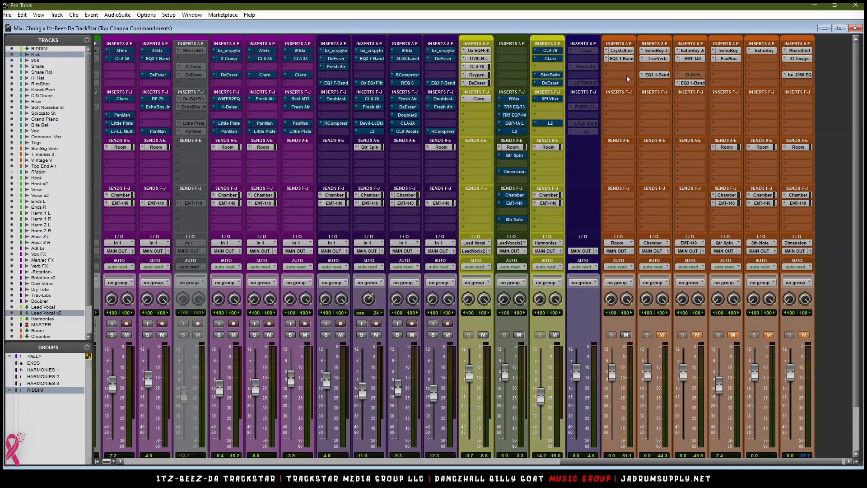
{"action": "left_click", "coordinate": [627, 59], "text": "ctrl"}
Step: Open the Room send of Lead Vocal x2 and pull its level all the way down
{"action": "left_click", "coordinate": [513, 148]}
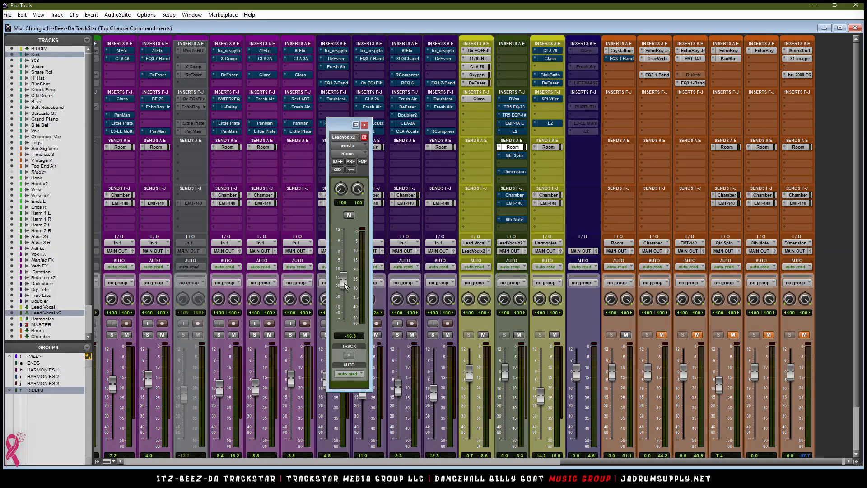
{"action": "left_click", "coordinate": [343, 283], "text": "alt"}
{"action": "left_click_drag", "start_coordinate": [345, 262], "coordinate": [354, 432]}
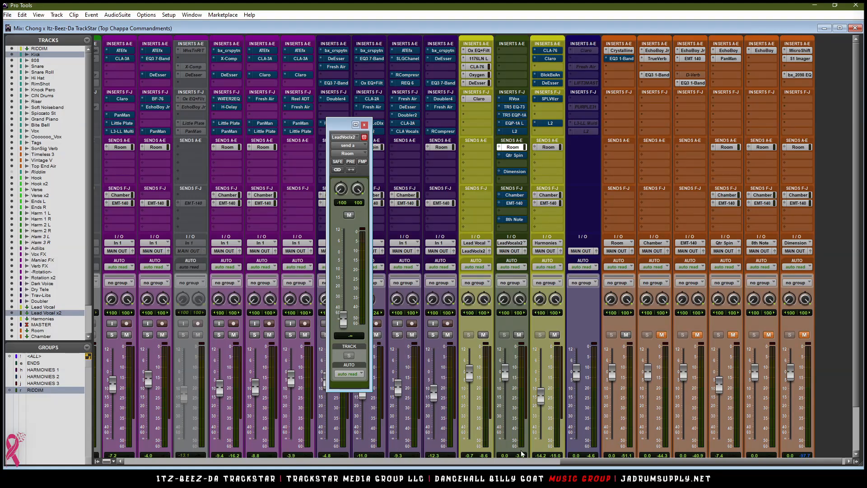
Step: Solo the Hook and Hook x2 tracks and raise Lead Vocal x2's Room send to -0.9 dB during playback
{"action": "scroll", "coordinate": [271, 373], "scroll_direction": "left", "scroll_amount": 8}
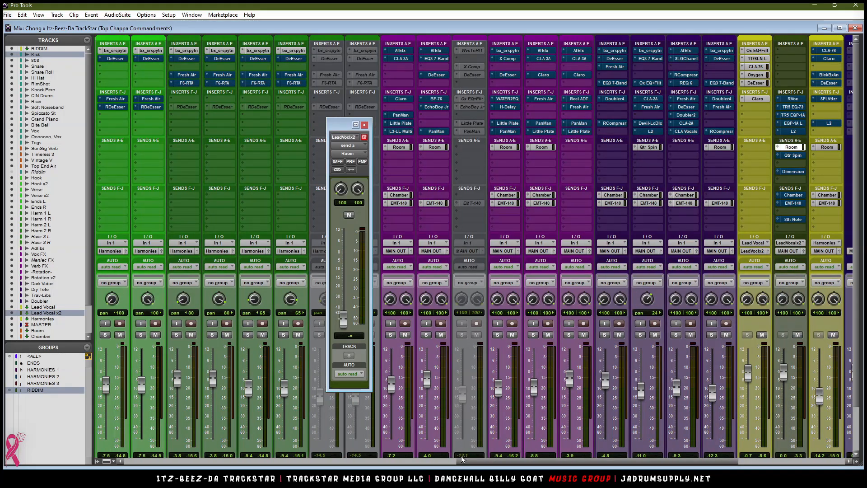
{"action": "scroll", "coordinate": [458, 453], "scroll_direction": "left", "scroll_amount": 5}
{"action": "left_click", "coordinate": [128, 334]}
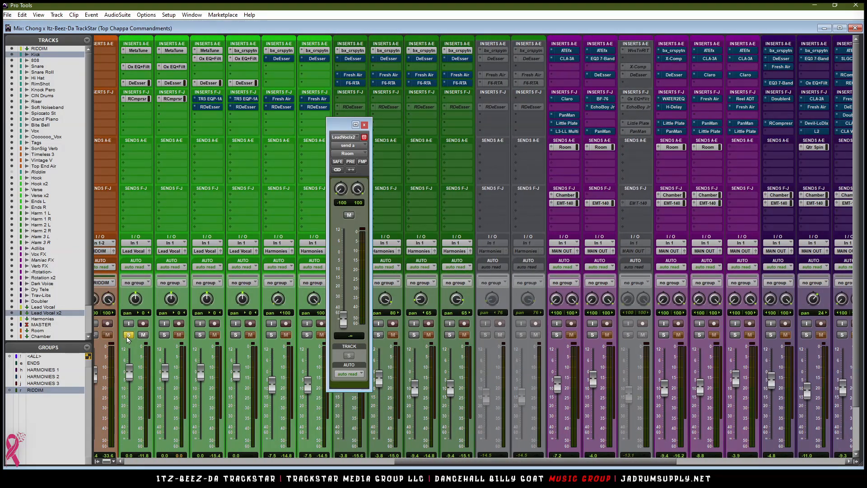
{"action": "left_click", "coordinate": [165, 335]}
{"action": "left_click_drag", "start_coordinate": [344, 320], "coordinate": [346, 256]}
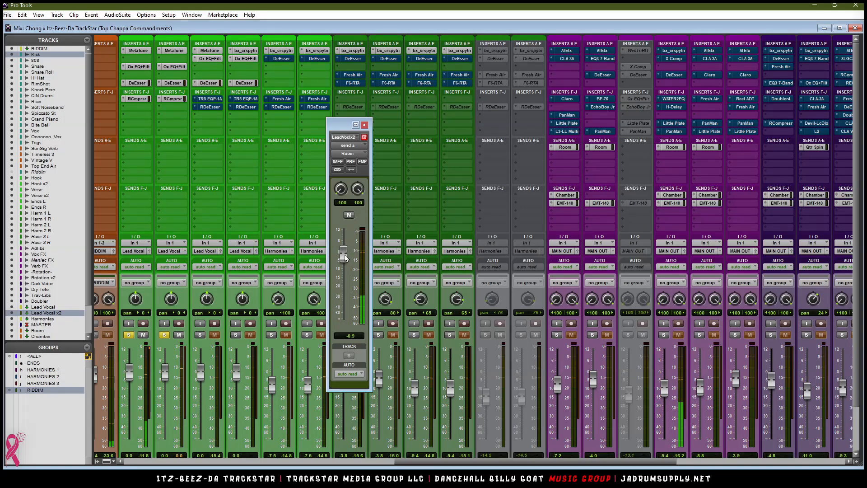
Step: Sweep Lead Vocal x2's Room send level up and fully down, and reset it to 0.0 dB
{"action": "left_click_drag", "start_coordinate": [343, 129], "coordinate": [659, 118]}
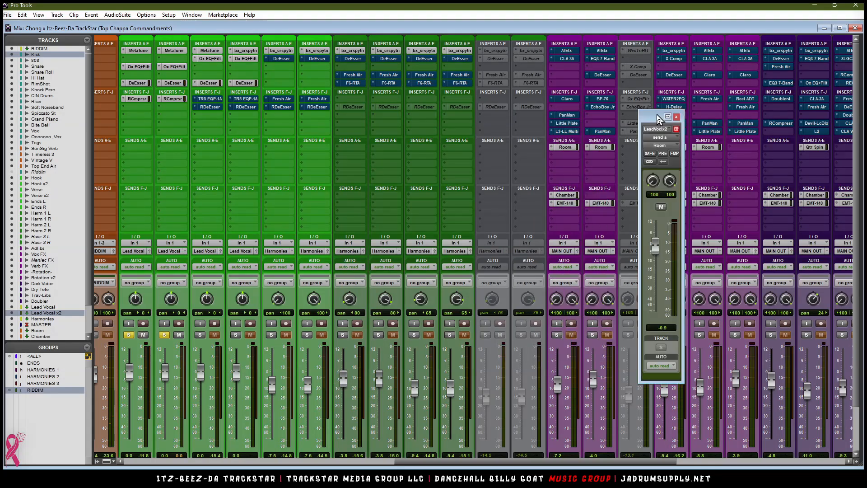
{"action": "left_click_drag", "start_coordinate": [744, 461], "coordinate": [855, 461]}
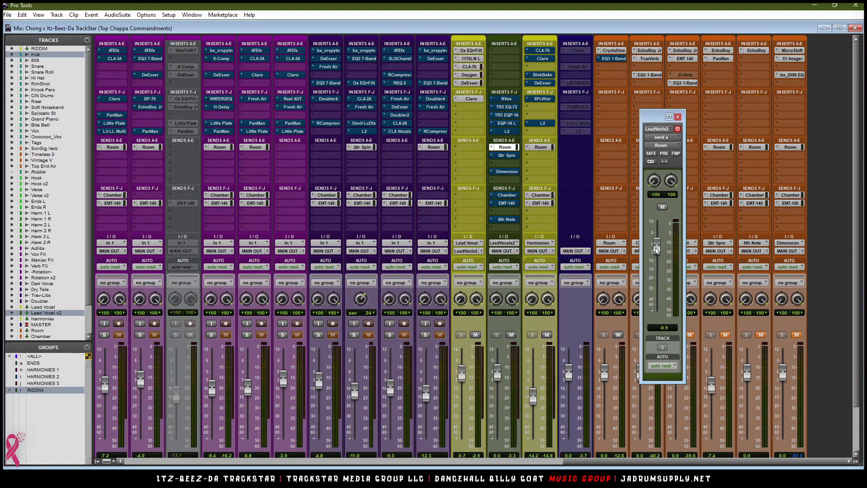
{"action": "left_click_drag", "start_coordinate": [656, 235], "coordinate": [659, 209]}
{"action": "left_click_drag", "start_coordinate": [657, 222], "coordinate": [662, 356]}
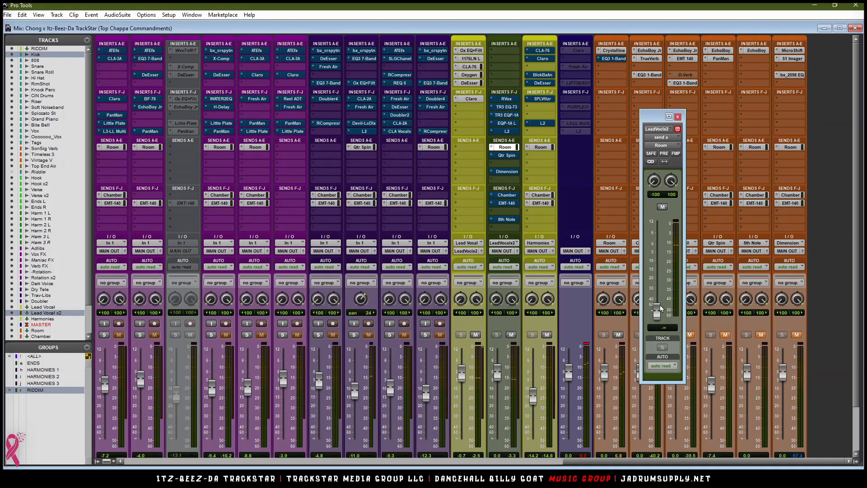
{"action": "left_click", "coordinate": [658, 315], "text": "alt"}
Step: Pull the Room track's fader fully down and bring it up to about -14.9 dB while playing the mix
{"action": "left_click_drag", "start_coordinate": [604, 372], "coordinate": [603, 440]}
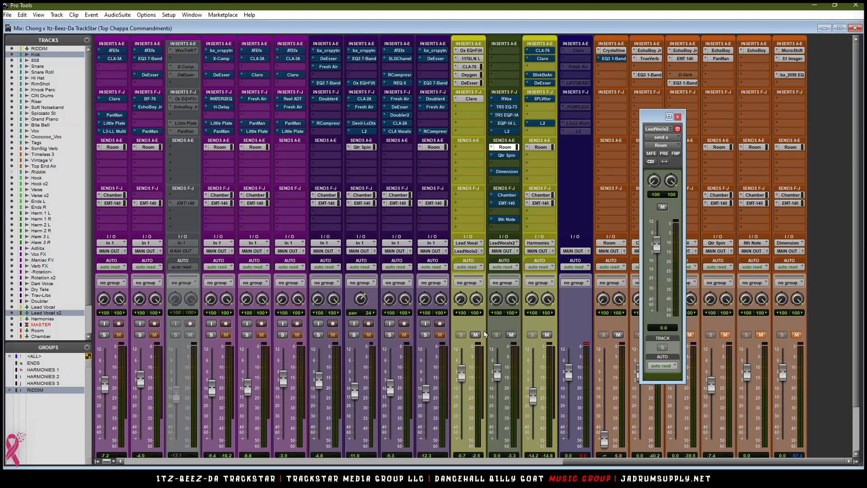
{"action": "left_click_drag", "start_coordinate": [569, 463], "coordinate": [427, 462]}
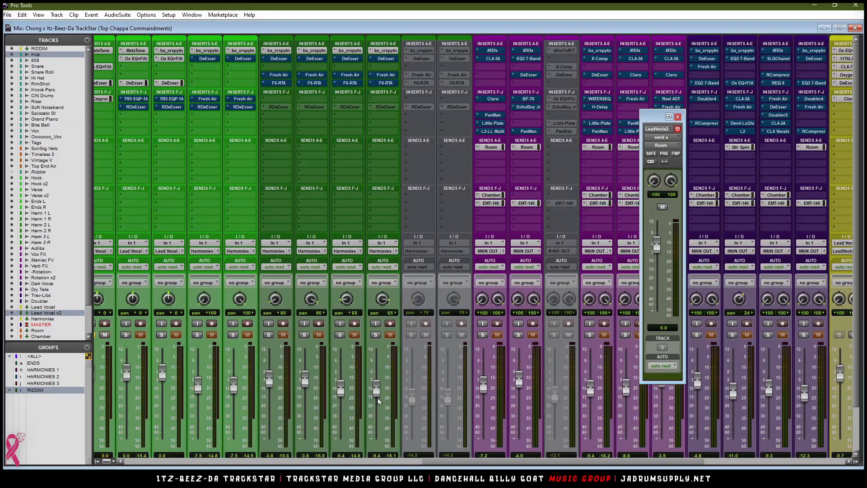
{"action": "left_click_drag", "start_coordinate": [623, 463], "coordinate": [759, 462]}
{"action": "key", "text": "space"}
{"action": "left_click_drag", "start_coordinate": [652, 117], "coordinate": [483, 141]}
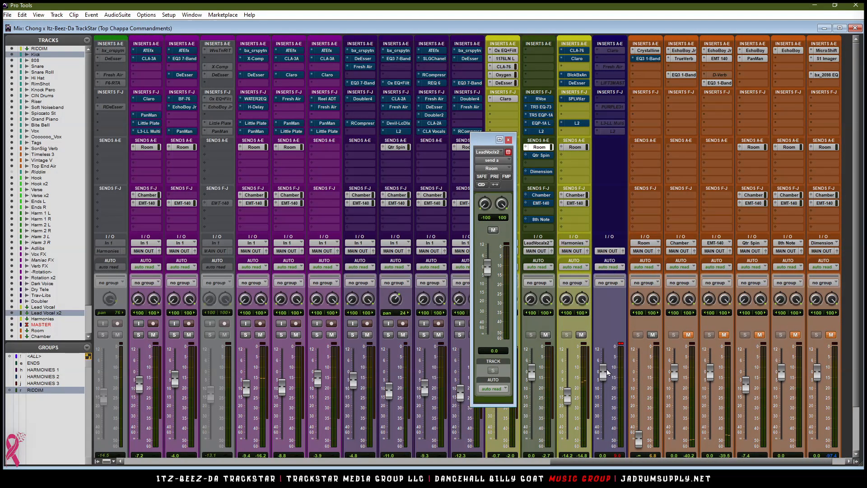
{"action": "left_click_drag", "start_coordinate": [639, 443], "coordinate": [639, 405]}
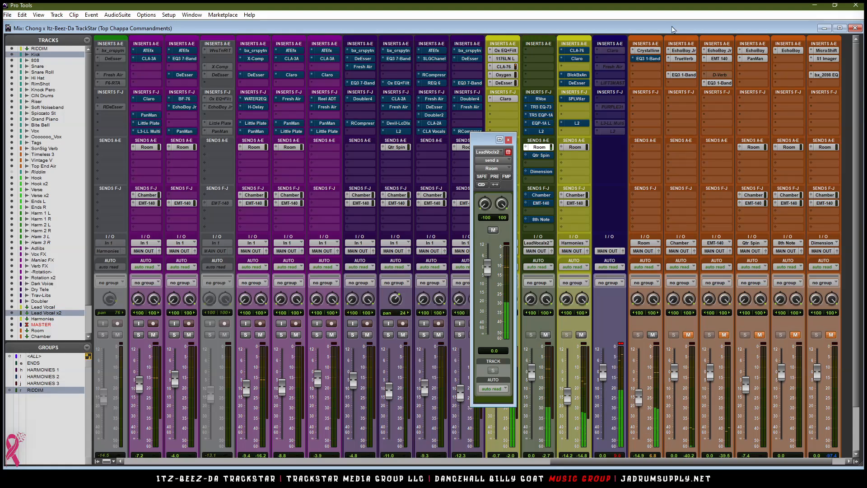
Step: Re-enable Room's high-pass EQ3 1-Band, lower its frequency, close it and fine-tune the Room fader to about -14.6 dB
{"action": "left_click", "coordinate": [648, 58]}
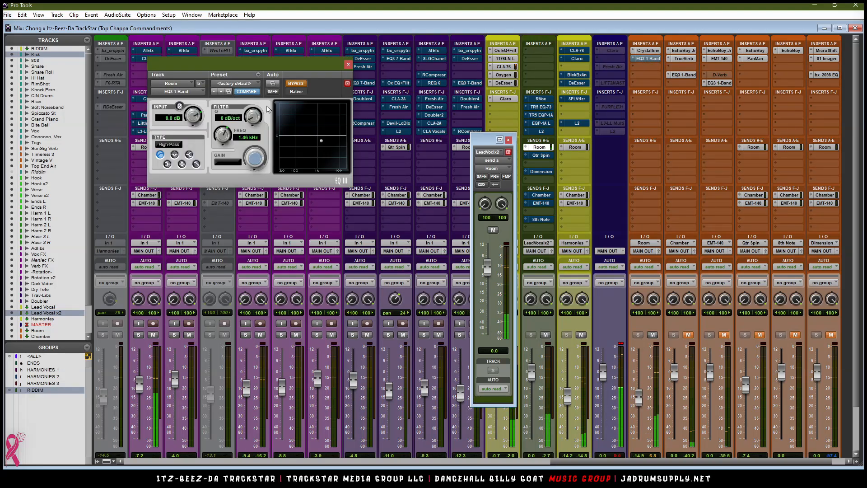
{"action": "left_click", "coordinate": [296, 83]}
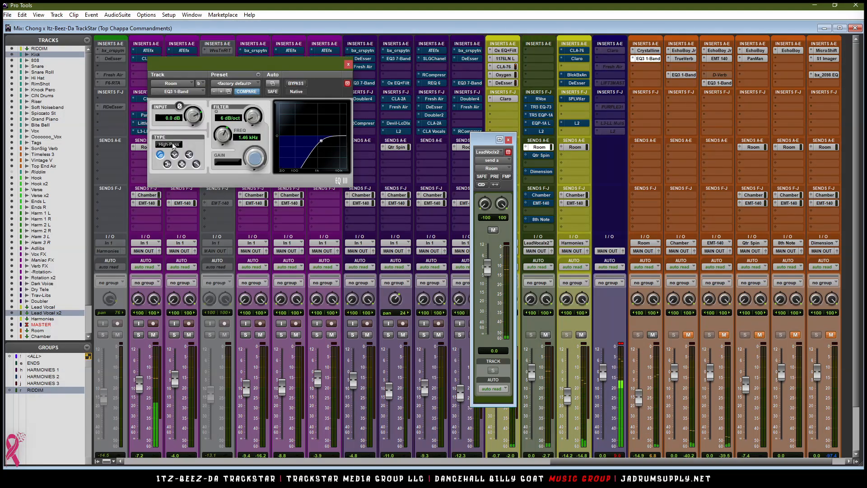
{"action": "left_click_drag", "start_coordinate": [225, 138], "coordinate": [244, 226]}
{"action": "left_click", "coordinate": [348, 64]}
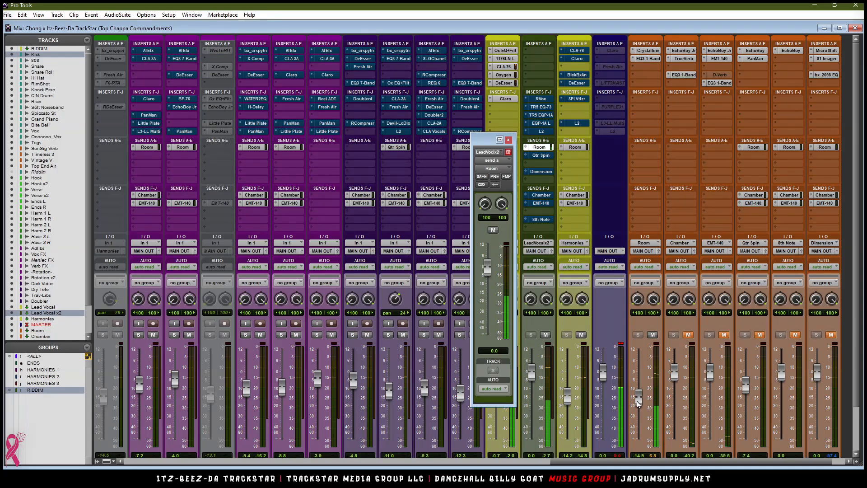
{"action": "left_click_drag", "start_coordinate": [639, 404], "coordinate": [638, 402]}
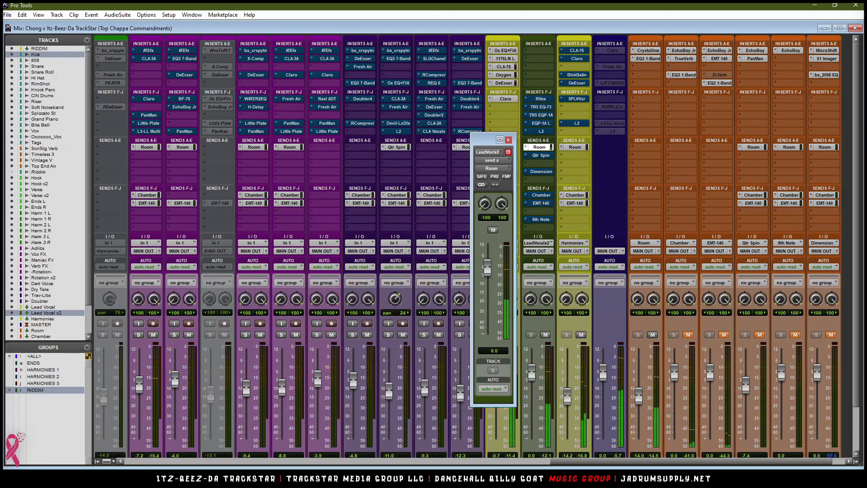
Step: Save the session as a new copy with "Mixing Session" added to the end of its file name
{"action": "left_click", "coordinate": [7, 14]}
{"action": "left_click", "coordinate": [23, 79]}
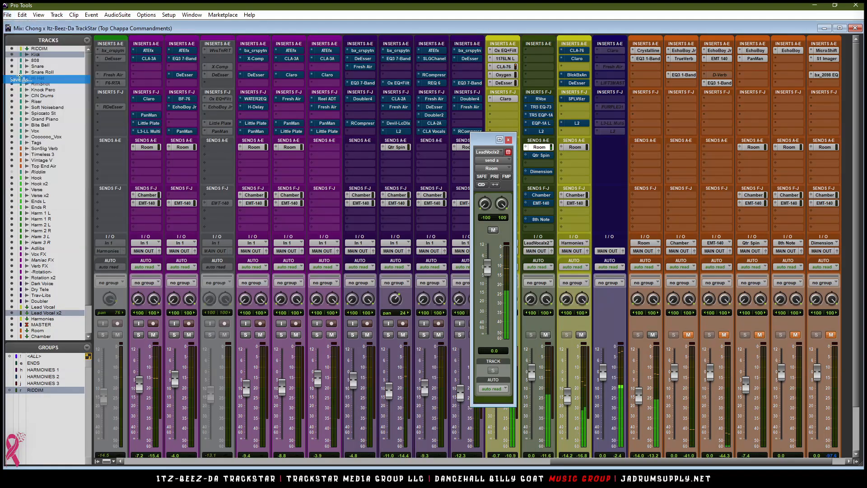
{"action": "left_click", "coordinate": [503, 345]}
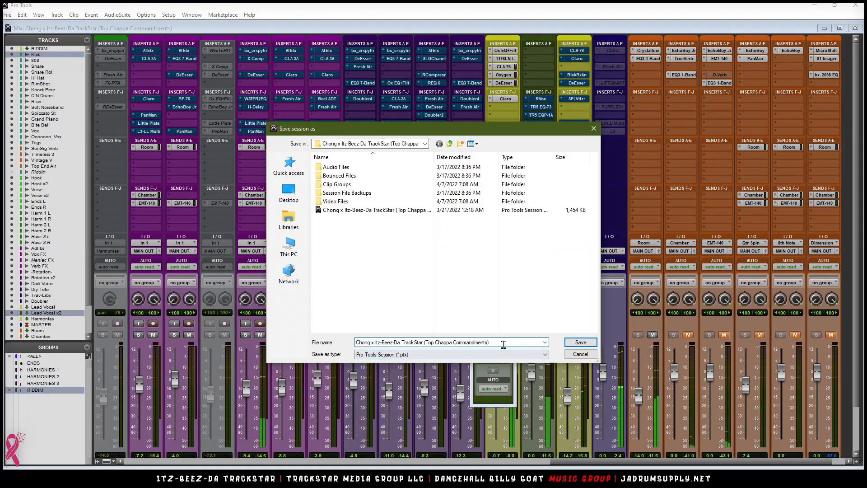
{"action": "type", "text": "Mixing Session"}
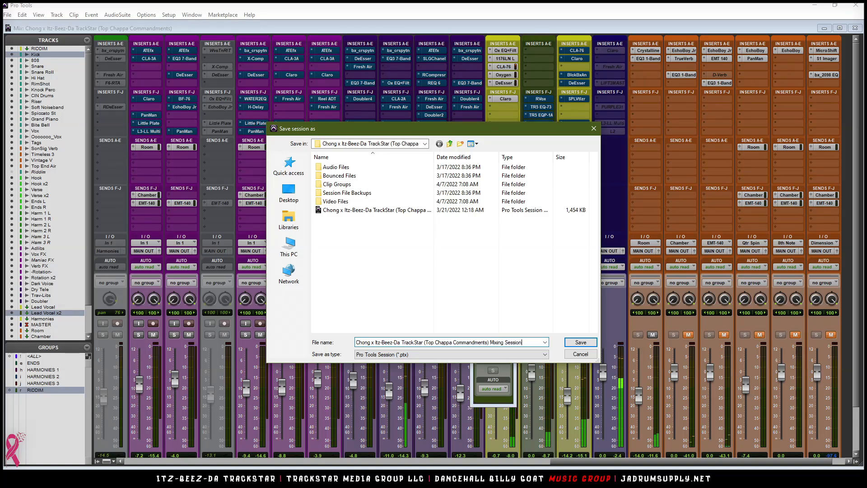
{"action": "key", "text": "Return"}
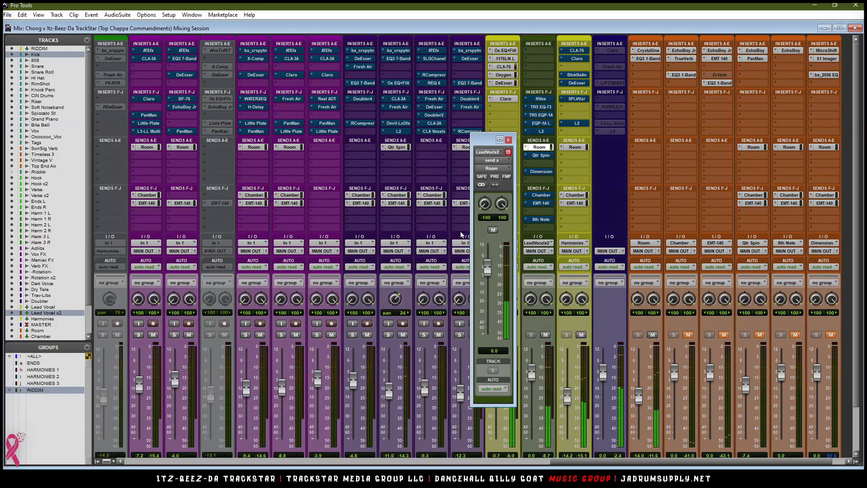
Step: Close the Lead Vocal x2 send window and raise the Room track's fader to -13.8 dB
{"action": "left_click", "coordinate": [508, 140]}
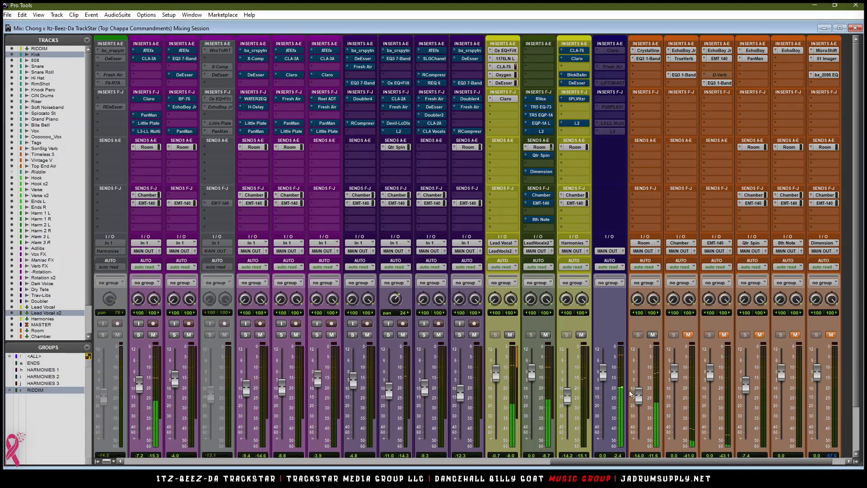
{"action": "left_click_drag", "start_coordinate": [640, 399], "coordinate": [640, 397]}
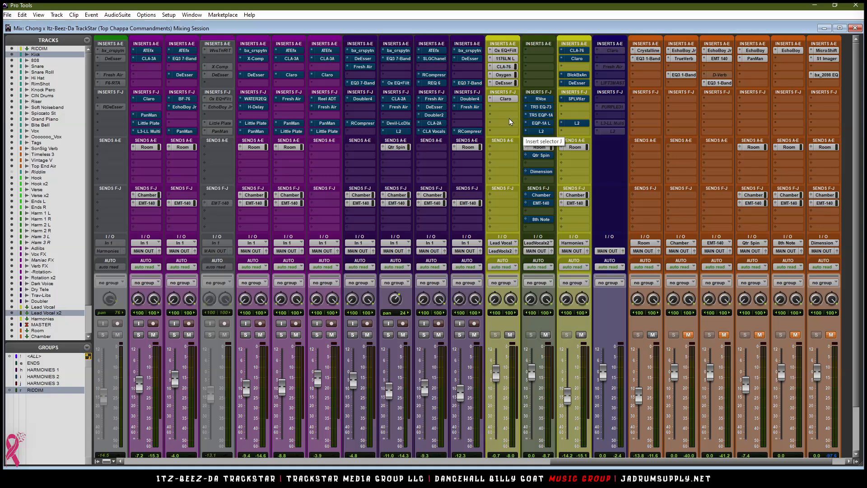
{"action": "left_click", "coordinate": [501, 109]}
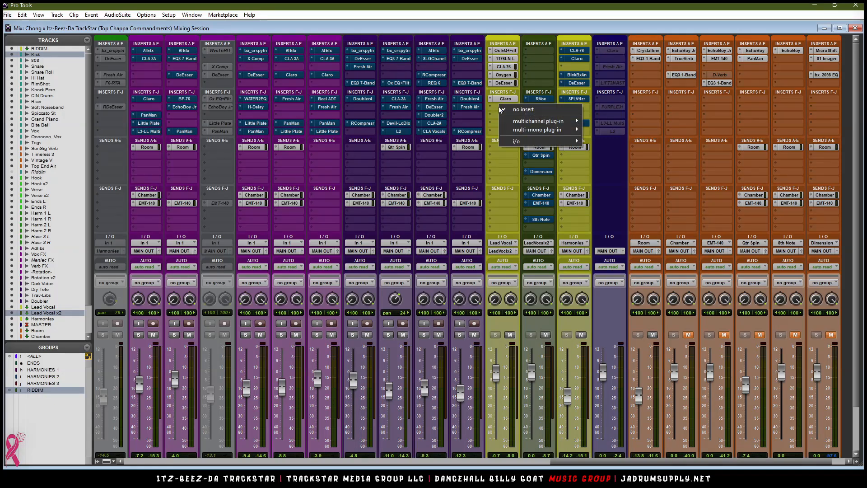
{"action": "mouse_move", "coordinate": [527, 122]}
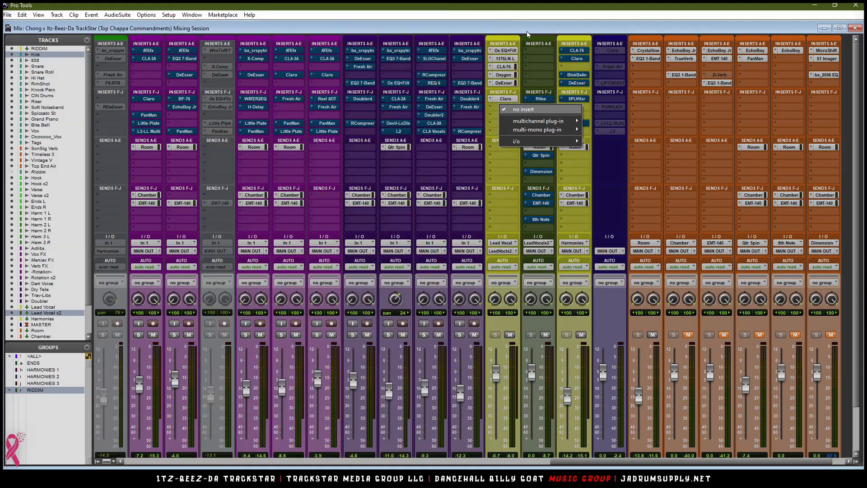
{"action": "left_click", "coordinate": [521, 110]}
Step: Begin a new track as the destination for Lead Vocal's output
{"action": "scroll", "coordinate": [490, 238], "scroll_direction": "down", "scroll_amount": 2}
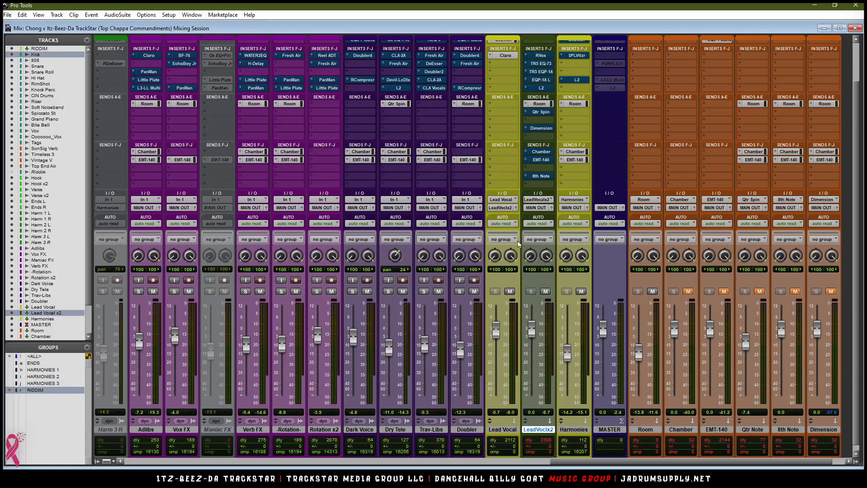
{"action": "right_click", "coordinate": [510, 212]}
{"action": "left_click", "coordinate": [506, 211]}
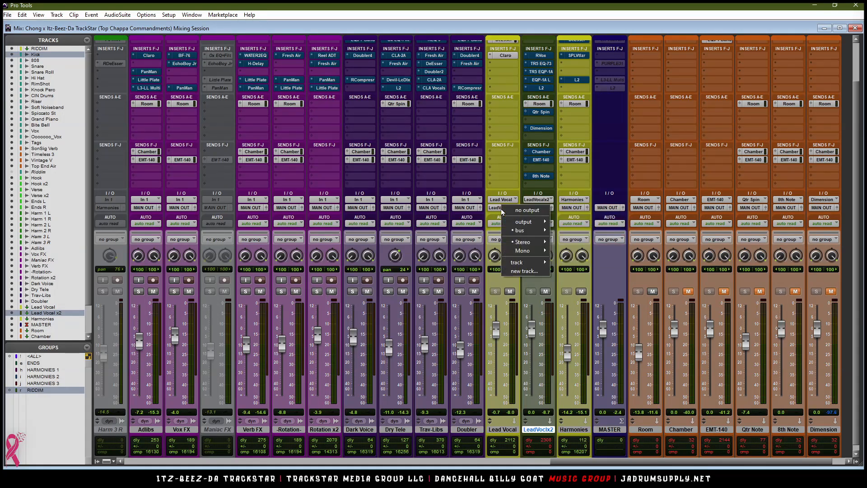
{"action": "left_click", "coordinate": [524, 271]}
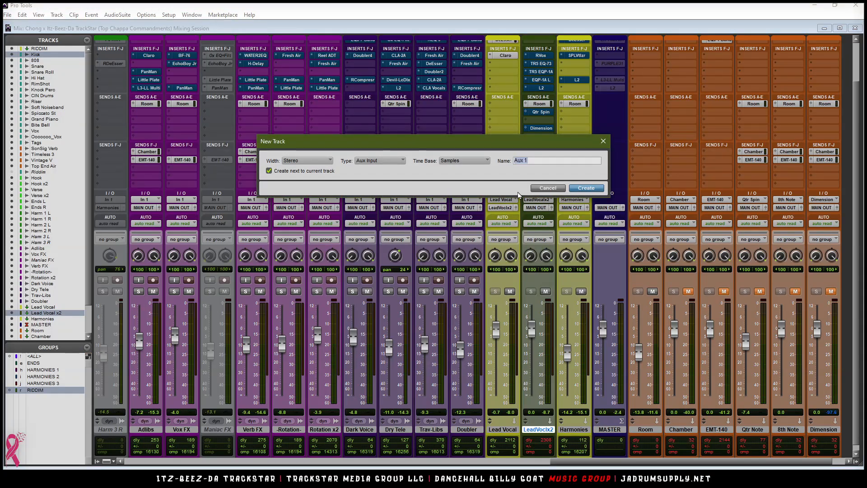
{"action": "type", "text": "Ld"}
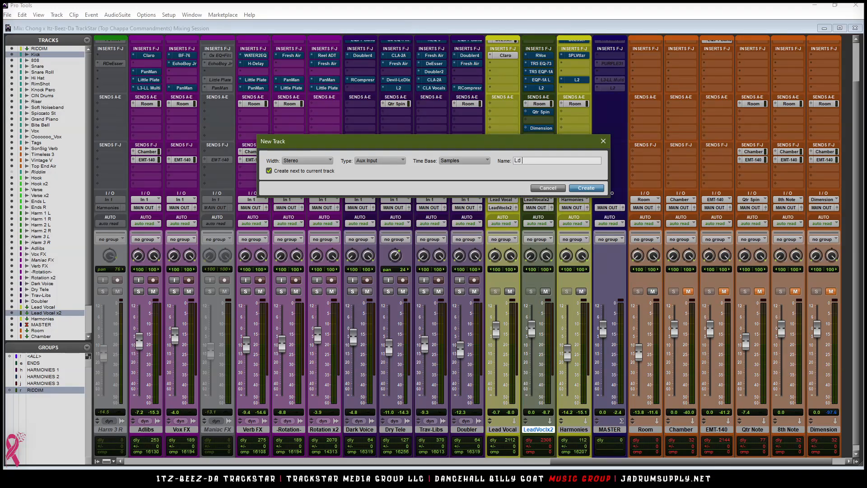
{"action": "type", "text": " To Ld"}
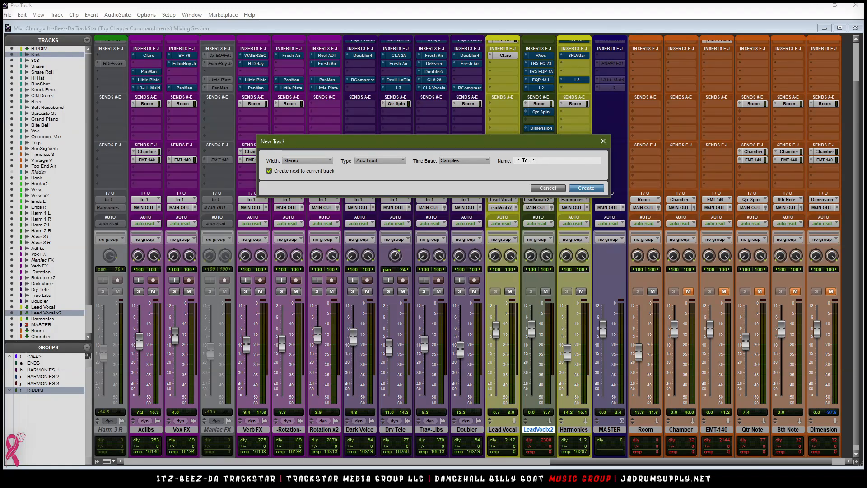
{"action": "key", "text": "BackSpace"}
{"action": "key", "text": "BackSpace"}
{"action": "key", "text": "BackSpace"}
{"action": "key", "text": "BackSpace"}
{"action": "key", "text": "BackSpace"}
{"action": "key", "text": "BackSpace"}
{"action": "key", "text": "BackSpace"}
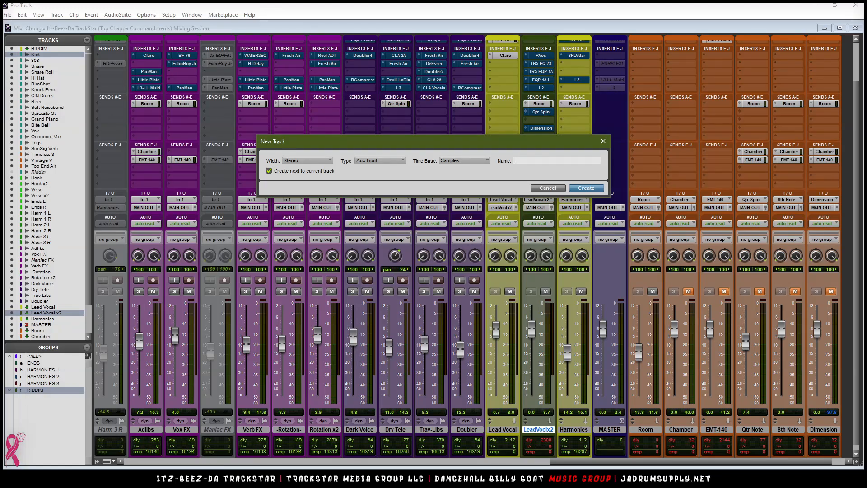
Step: Name the new stereo Aux Input <LEAD> and create it next to the current track
{"action": "type", "text": "<>"}
{"action": "type", "text": "LEAD"}
{"action": "key", "text": "Return"}
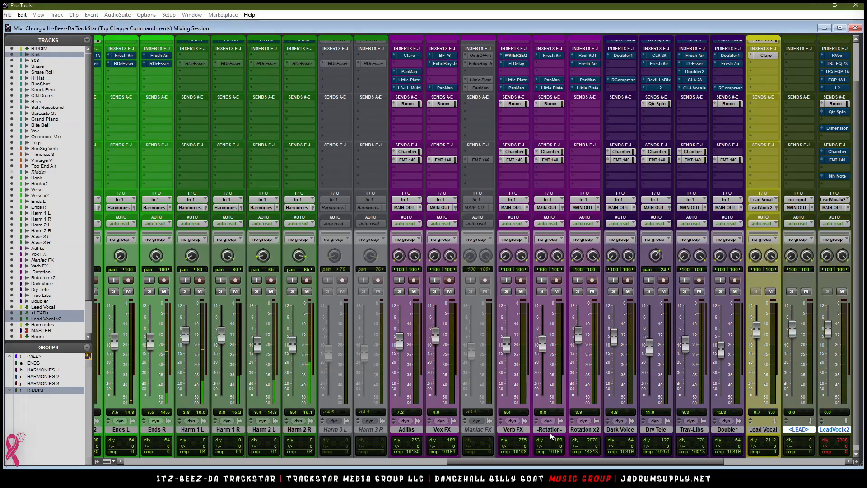
{"action": "key", "text": "Return"}
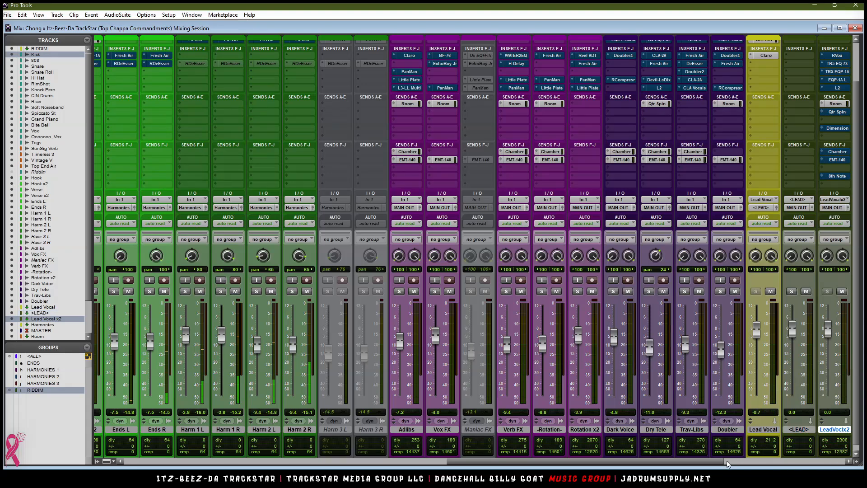
Step: Deselect the Lead Vocal x2 track and bring the inserts of the new <LEAD> track into view
{"action": "scroll", "coordinate": [708, 464], "scroll_direction": "right", "scroll_amount": 6}
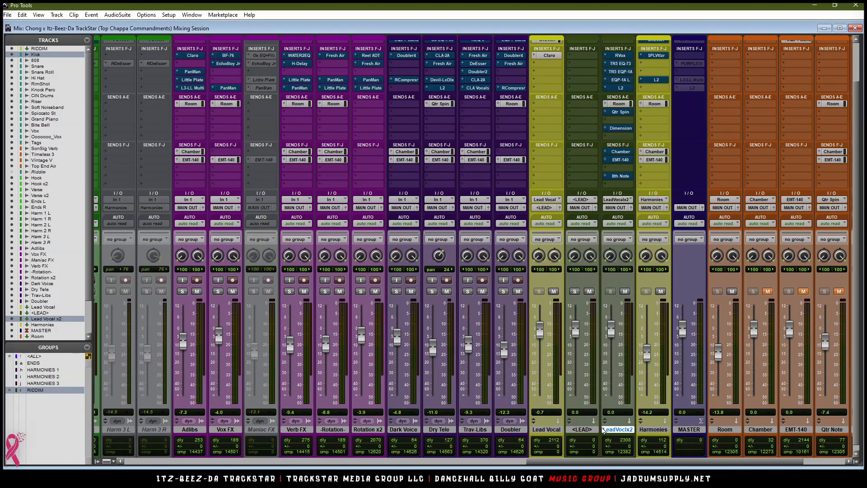
{"action": "left_click", "coordinate": [617, 430]}
{"action": "scroll", "coordinate": [583, 75], "scroll_direction": "up", "scroll_amount": 2}
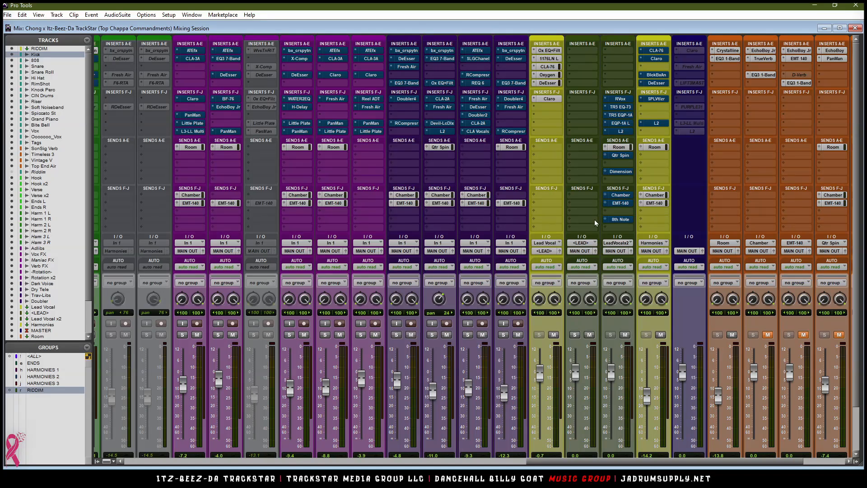
Step: Route the output of the <LEAD> aux to the Lead Vocal x2 track
{"action": "left_click", "coordinate": [587, 253]}
{"action": "mouse_move", "coordinate": [613, 309]}
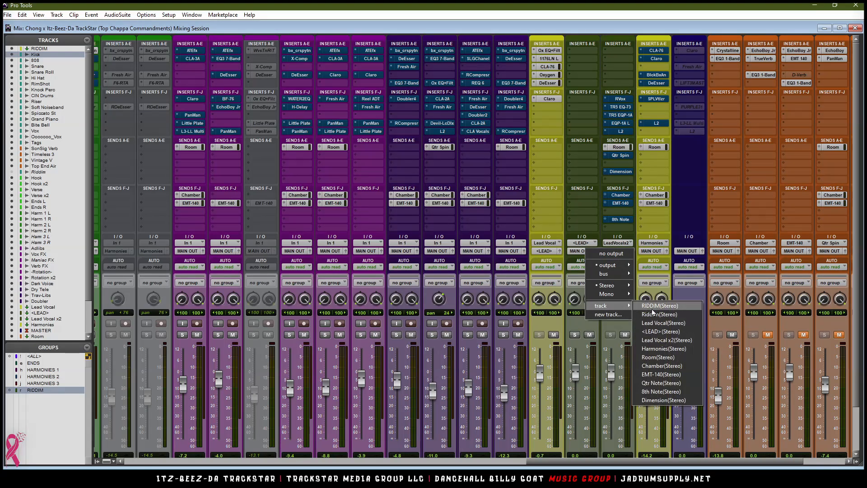
{"action": "left_click", "coordinate": [667, 339]}
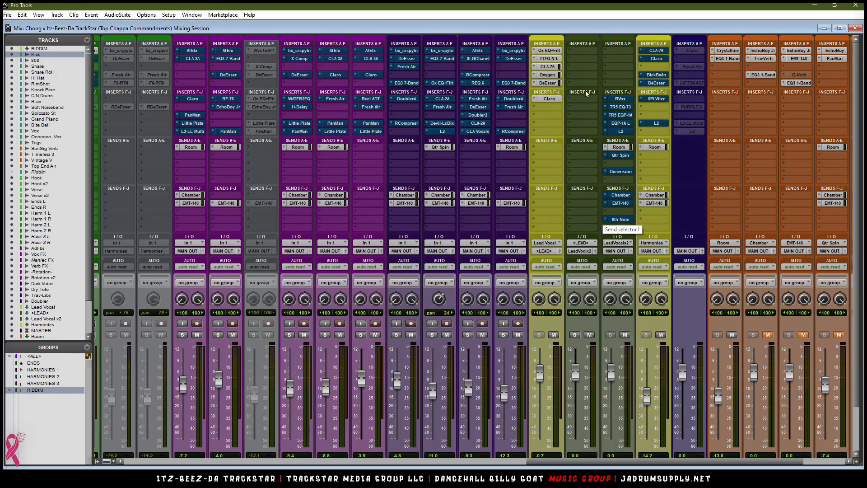
Step: Insert a stereo Softube Tube-Tech CL 1B mk II in <LEAD>'s insert A and move its window clear of the inserts
{"action": "left_click", "coordinate": [582, 51]}
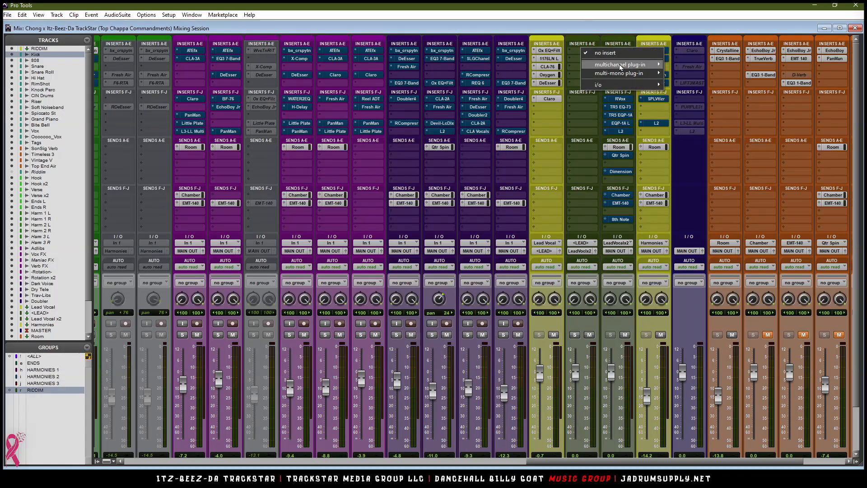
{"action": "mouse_move", "coordinate": [620, 68]}
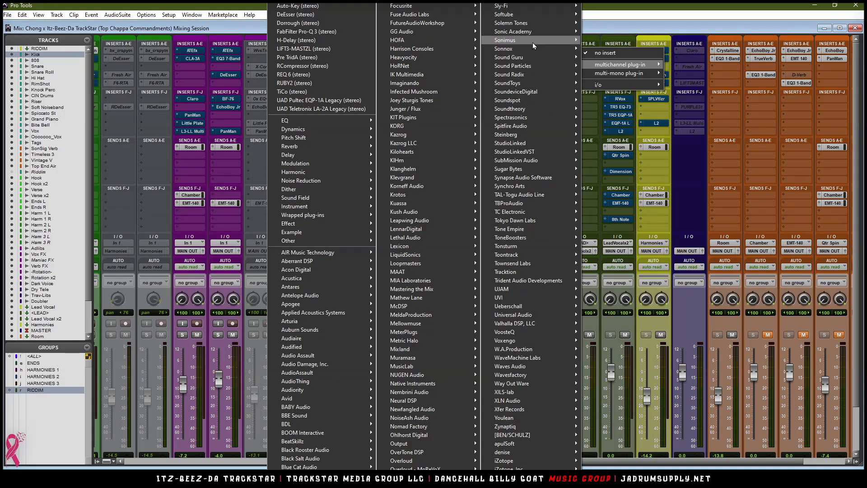
{"action": "mouse_move", "coordinate": [540, 82]}
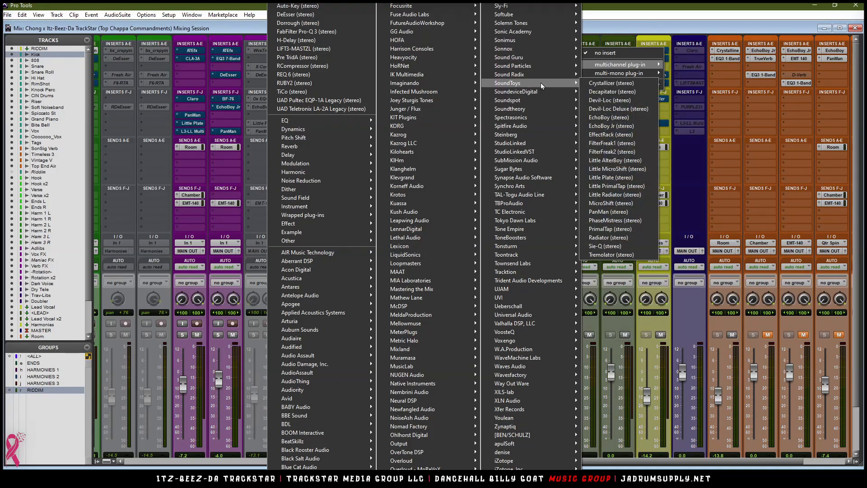
{"action": "mouse_move", "coordinate": [527, 64]}
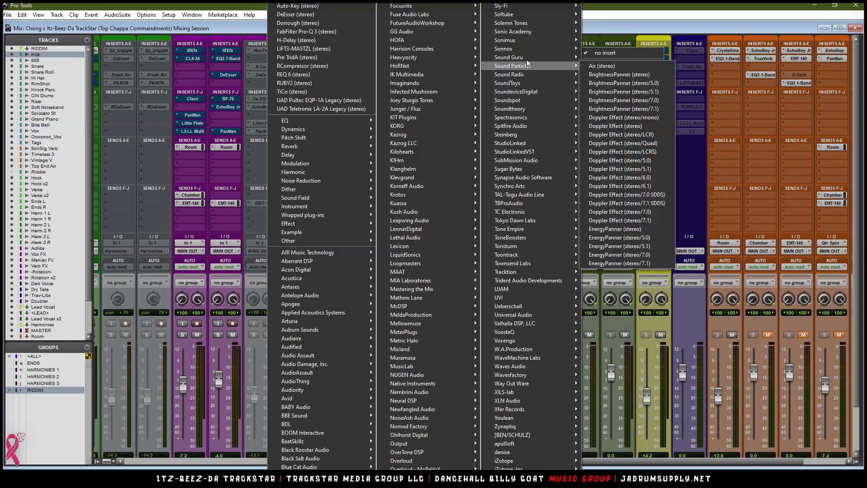
{"action": "mouse_move", "coordinate": [528, 17]}
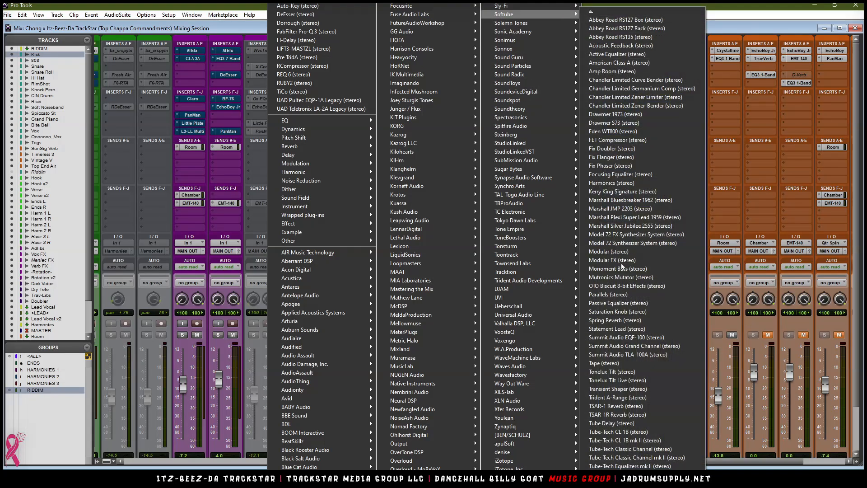
{"action": "left_click", "coordinate": [633, 440]}
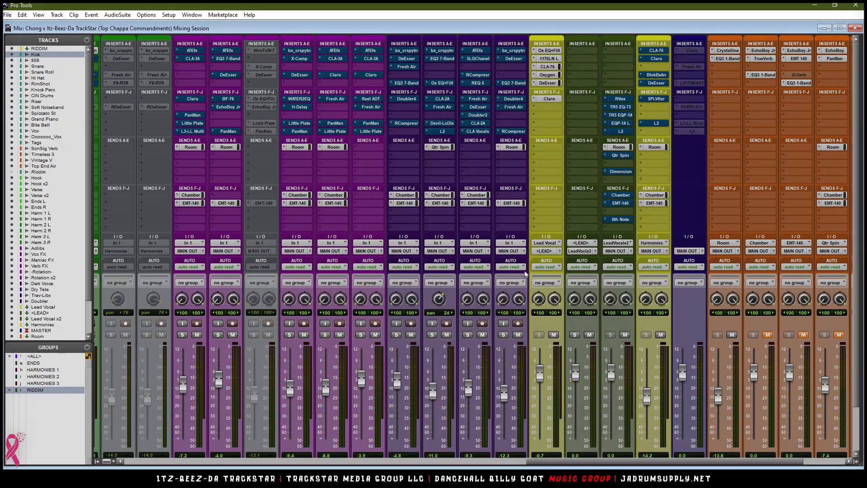
{"action": "left_click_drag", "start_coordinate": [591, 66], "coordinate": [495, 29]}
Step: Copy the Tube-Tech compressor to insert F of <LEAD> and arrange the copy's window beneath the first one
{"action": "left_click", "coordinate": [583, 84]}
{"action": "left_click_drag", "start_coordinate": [579, 85], "coordinate": [578, 85]}
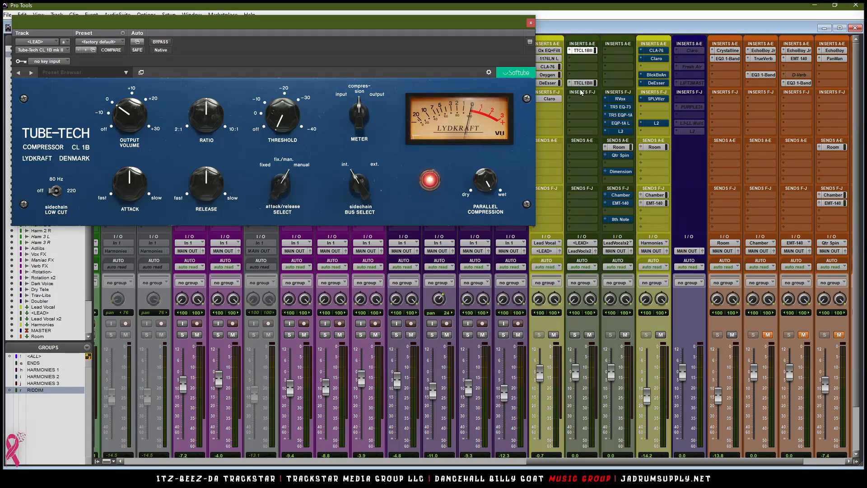
{"action": "left_click", "coordinate": [583, 83]}
{"action": "left_click_drag", "start_coordinate": [312, 28], "coordinate": [315, 239]}
{"action": "left_click_drag", "start_coordinate": [576, 84], "coordinate": [577, 99]}
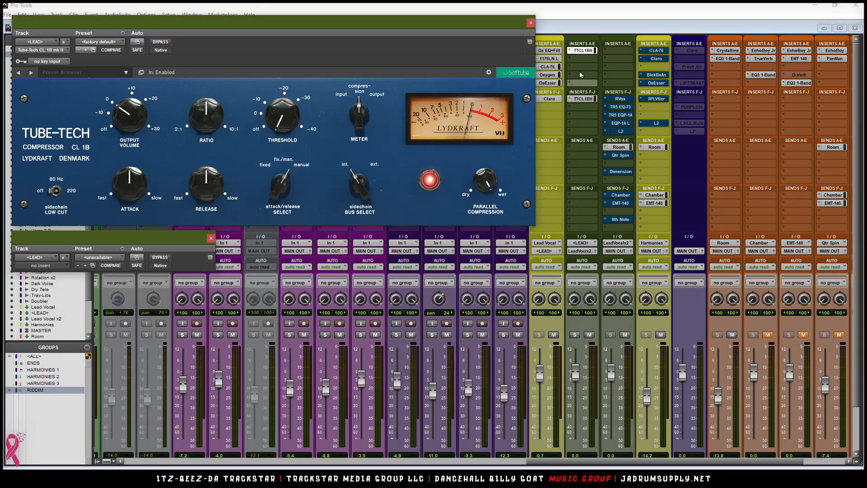
Step: Add a stereo NLS Channel in insert C of <LEAD> and move its window beside the compressors
{"action": "left_click", "coordinate": [576, 66]}
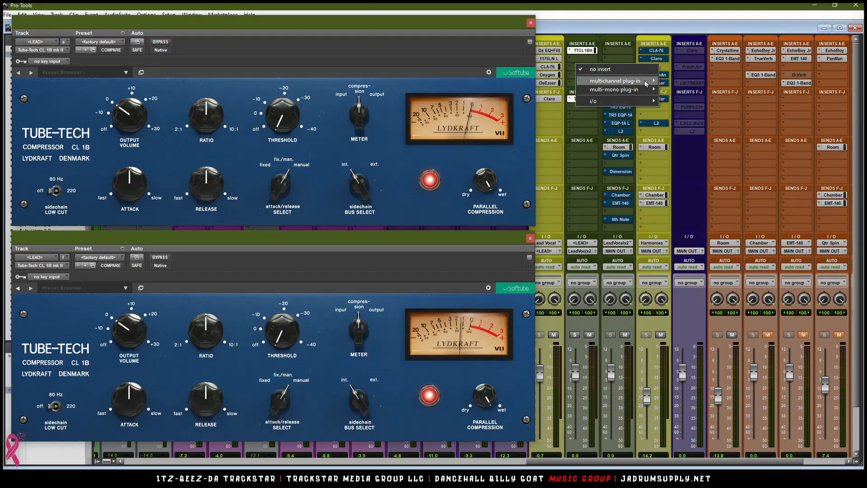
{"action": "mouse_move", "coordinate": [647, 84]}
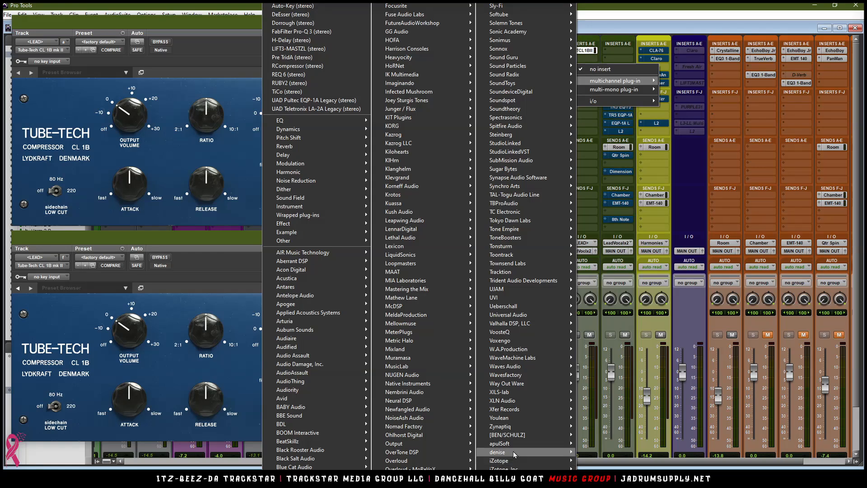
{"action": "mouse_move", "coordinate": [525, 369]}
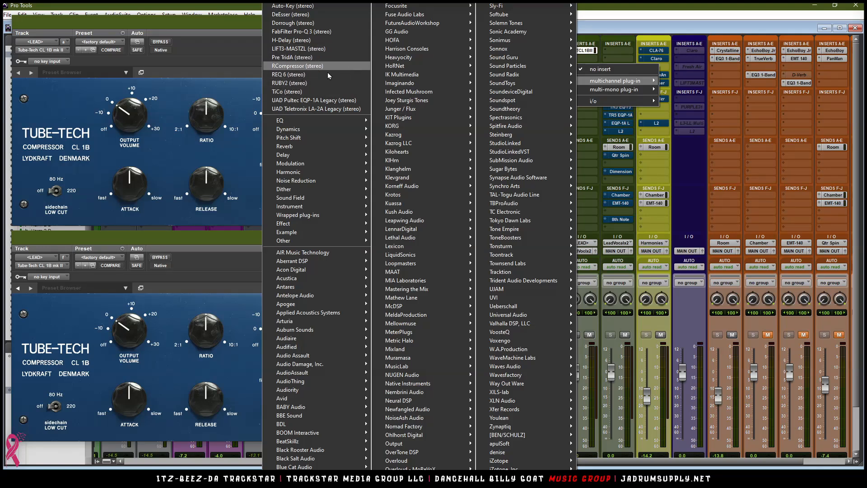
{"action": "mouse_move", "coordinate": [335, 176]}
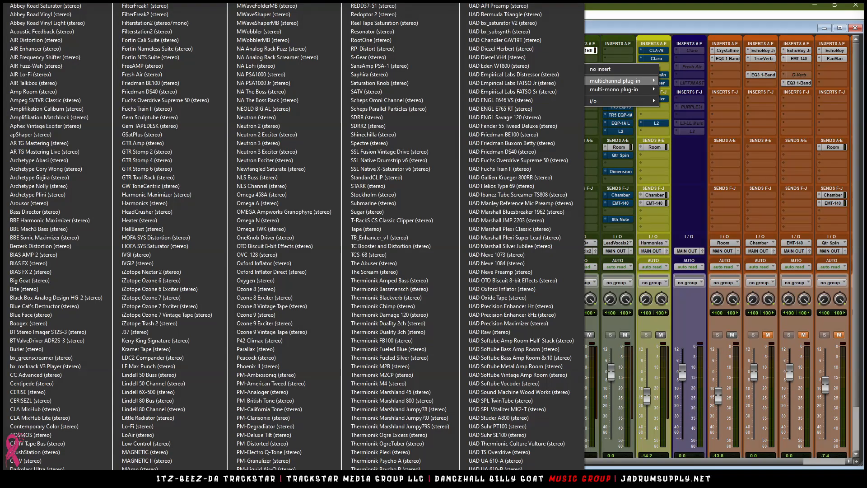
{"action": "left_click", "coordinate": [265, 188]}
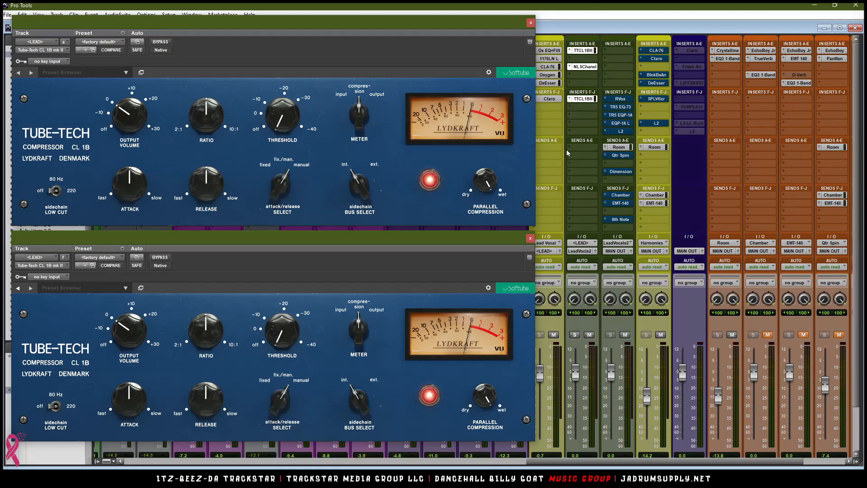
{"action": "left_click_drag", "start_coordinate": [257, 32], "coordinate": [798, 38]}
Step: Try the SSL SPIKE and NEVE NEVO models in NLS Channel and settle on EMI MIKE
{"action": "left_click", "coordinate": [699, 172]}
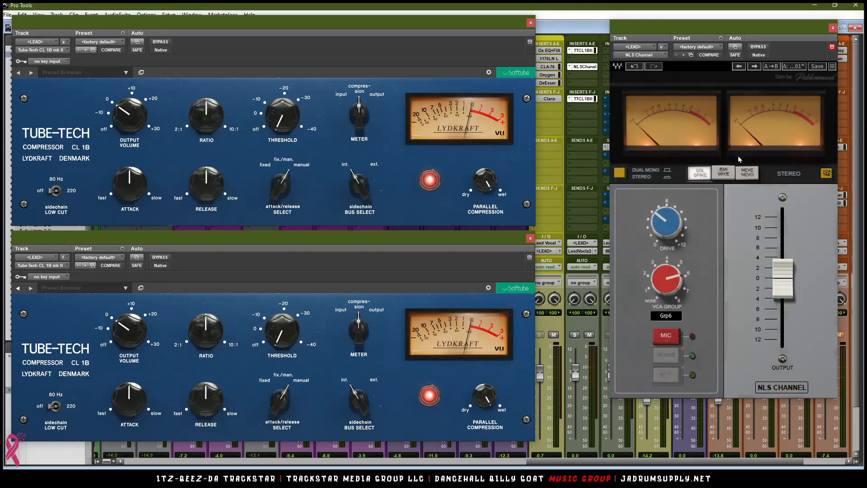
{"action": "left_click", "coordinate": [747, 179]}
{"action": "left_click", "coordinate": [724, 173]}
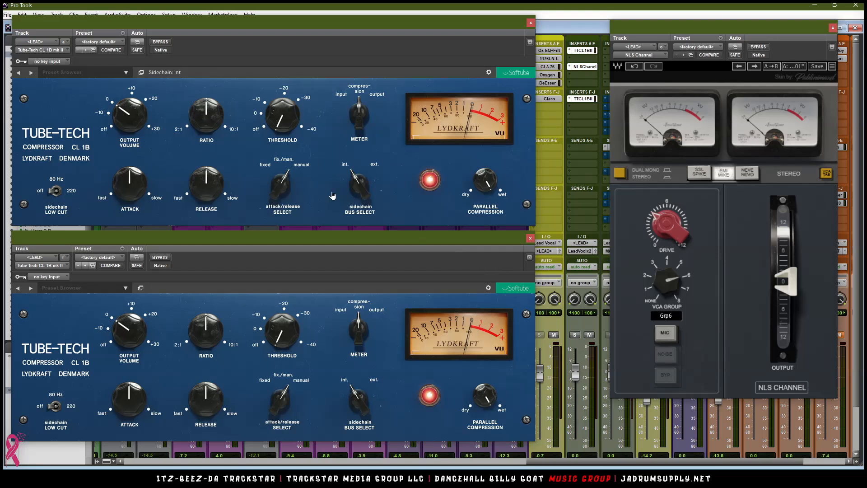
Step: Set the insert A compressor's attack/release select to fix./man. and both compressors' ratios to 2:1
{"action": "left_click_drag", "start_coordinate": [285, 188], "coordinate": [285, 199]}
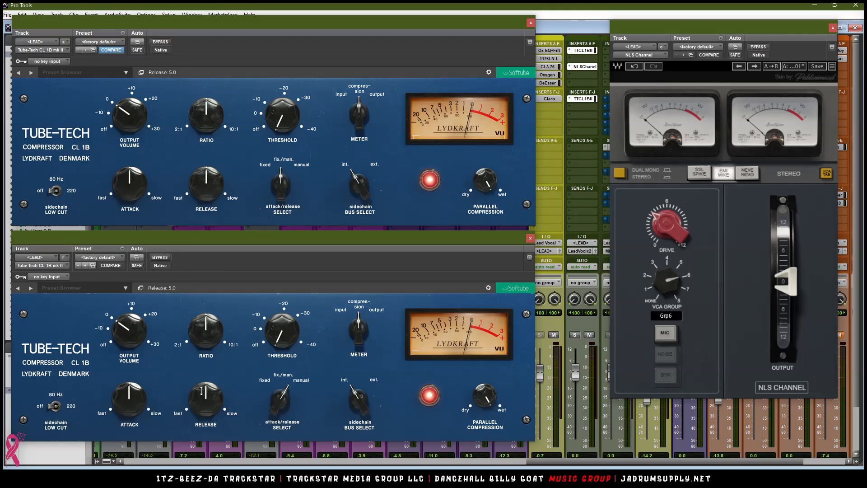
{"action": "left_click_drag", "start_coordinate": [208, 120], "coordinate": [210, 193]}
{"action": "left_click_drag", "start_coordinate": [206, 330], "coordinate": [208, 366]}
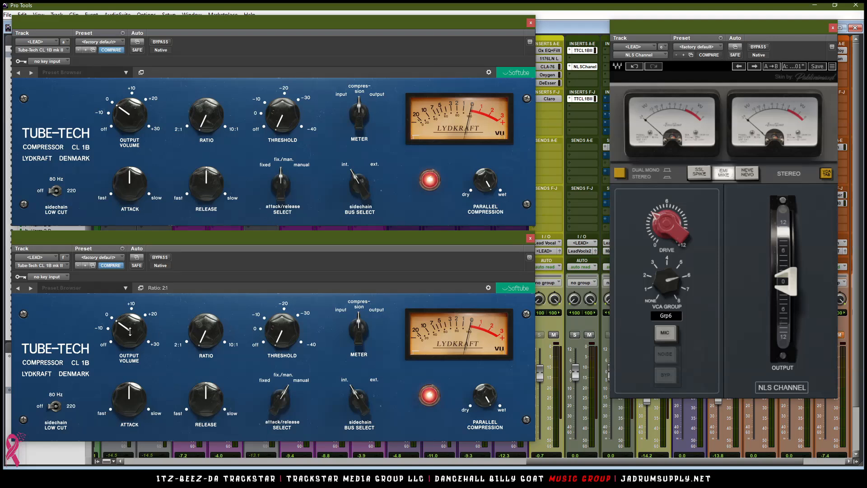
{"action": "mouse_move", "coordinate": [130, 331]}
{"action": "left_click_drag", "start_coordinate": [130, 331], "coordinate": [130, 335]}
Step: Play the session and set the threshold to -9.1 dB on the insert A compressor and -7.3 dB on the insert F one
{"action": "key", "text": "alt+space"}
{"action": "key", "text": "Escape"}
{"action": "key", "text": "space"}
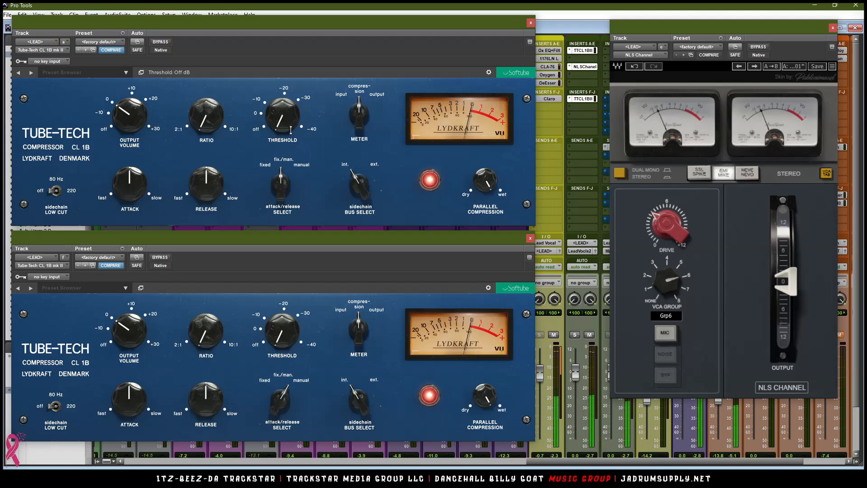
{"action": "left_click_drag", "start_coordinate": [287, 123], "coordinate": [284, 104]}
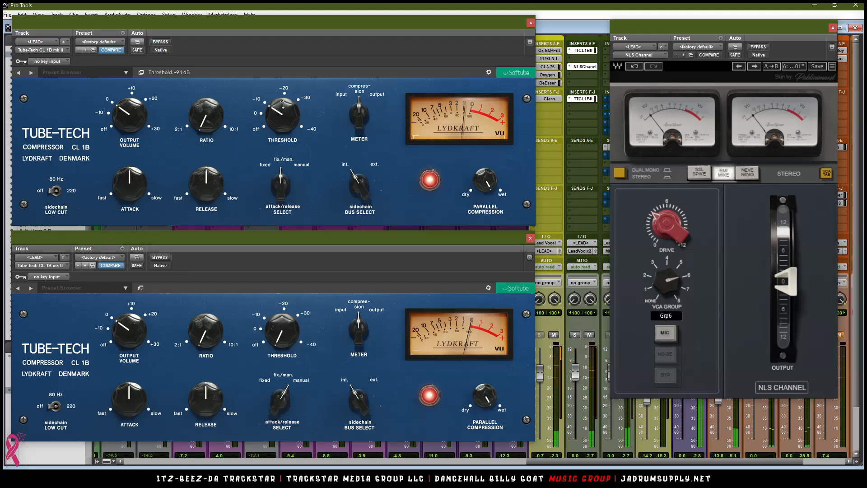
{"action": "left_click_drag", "start_coordinate": [282, 328], "coordinate": [270, 296]}
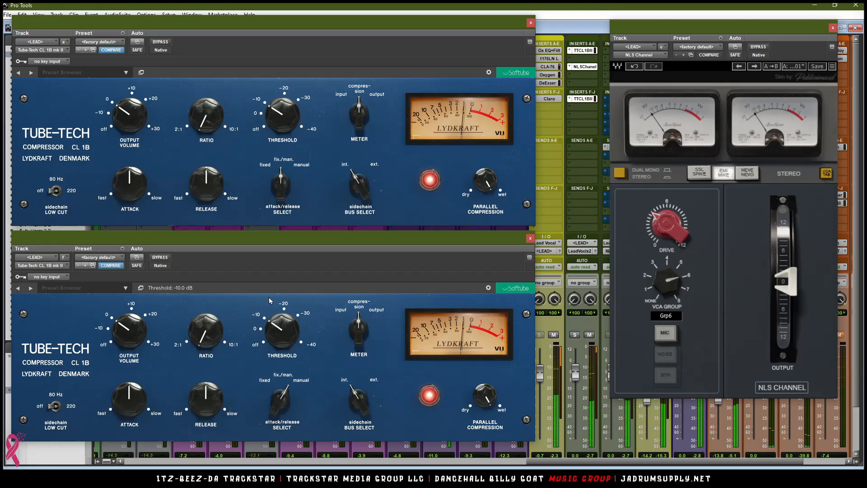
{"action": "left_click_drag", "start_coordinate": [273, 330], "coordinate": [275, 335]}
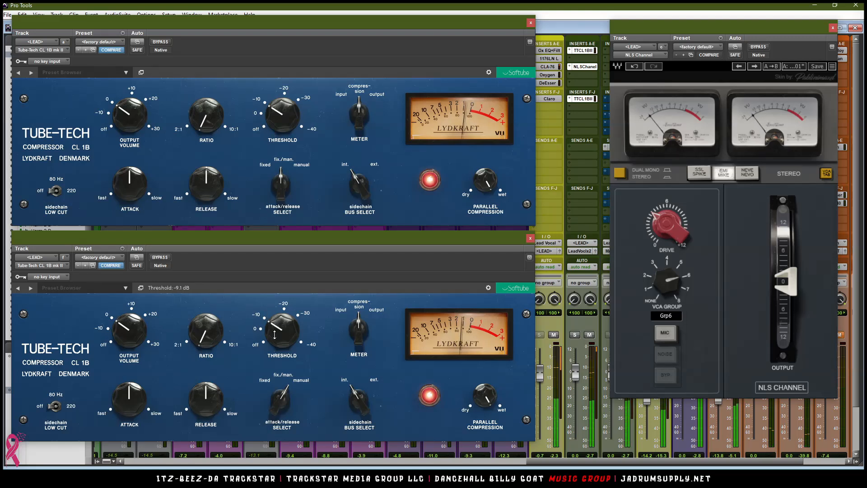
{"action": "left_click_drag", "start_coordinate": [275, 335], "coordinate": [274, 336]}
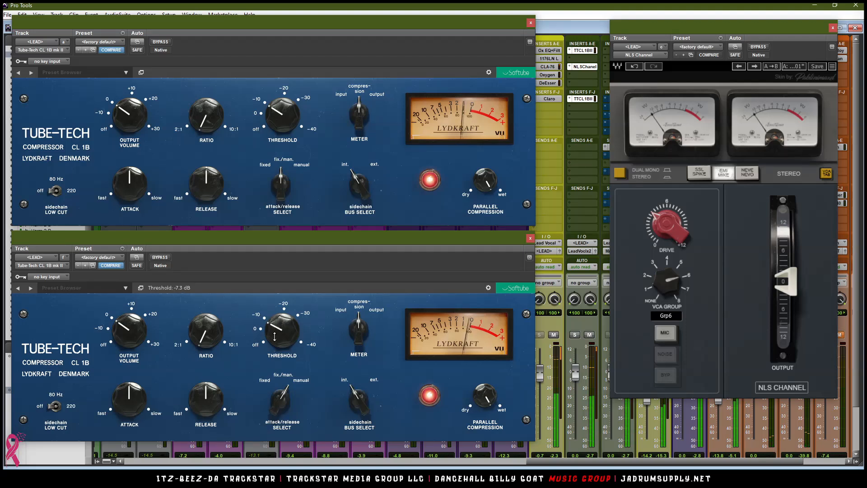
Step: Raise both compressors' output volume to 1.0 dB and set the insert A compressor's threshold to -10.5 dB
{"action": "left_click_drag", "start_coordinate": [121, 126], "coordinate": [122, 125]}
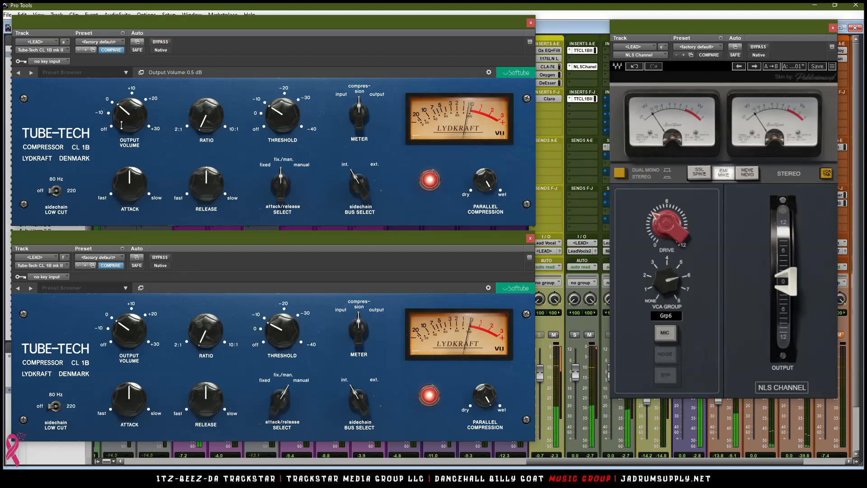
{"action": "left_click_drag", "start_coordinate": [122, 124], "coordinate": [122, 123]}
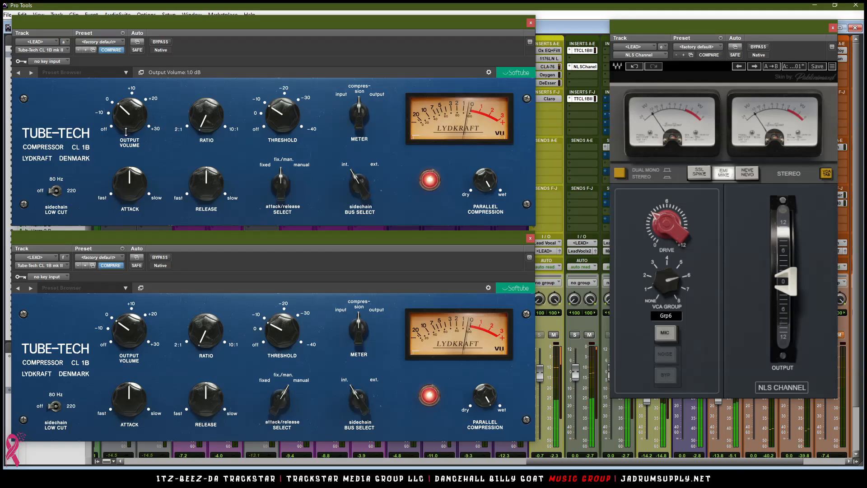
{"action": "scroll", "coordinate": [272, 117], "scroll_direction": "up", "scroll_amount": 1}
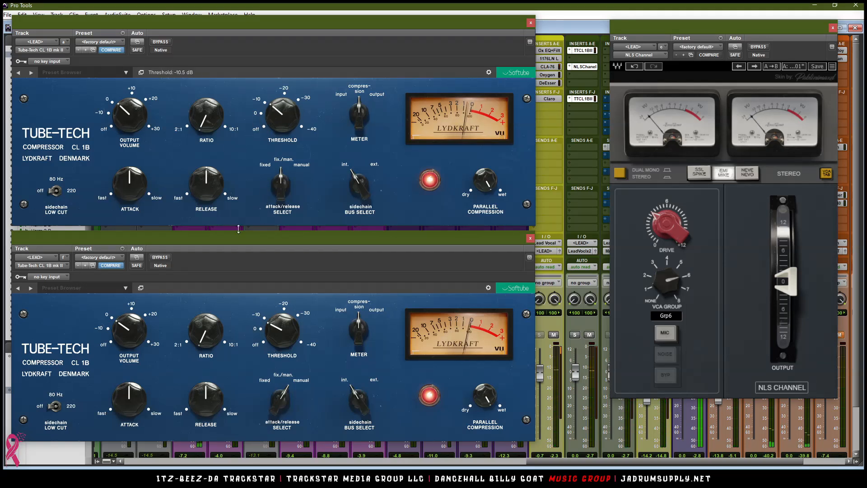
{"action": "left_click_drag", "start_coordinate": [133, 329], "coordinate": [135, 328]}
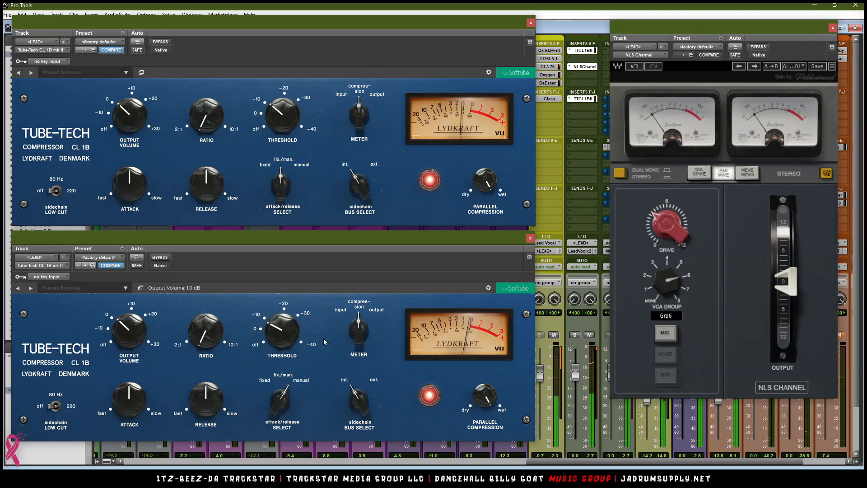
Step: Lower the insert F compressor's threshold further and shorten the release on both compressors, to 3.0 on the insert A one
{"action": "left_click_drag", "start_coordinate": [291, 337], "coordinate": [277, 332]}
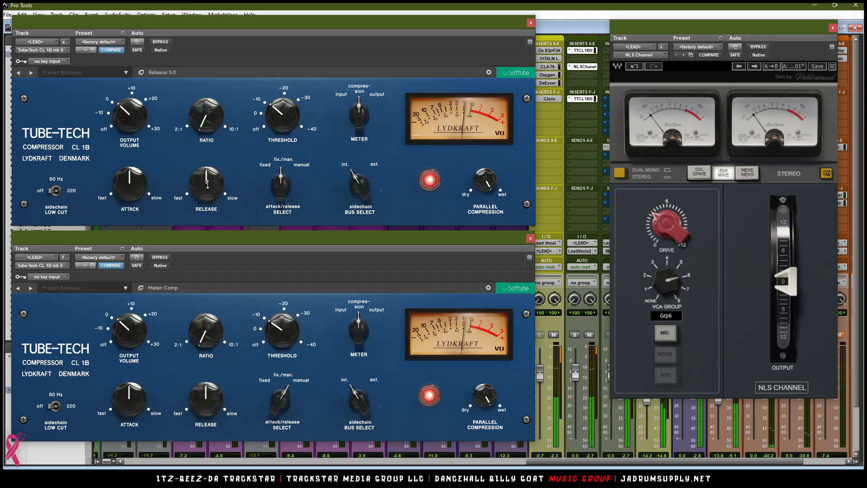
{"action": "left_click_drag", "start_coordinate": [201, 177], "coordinate": [202, 197]}
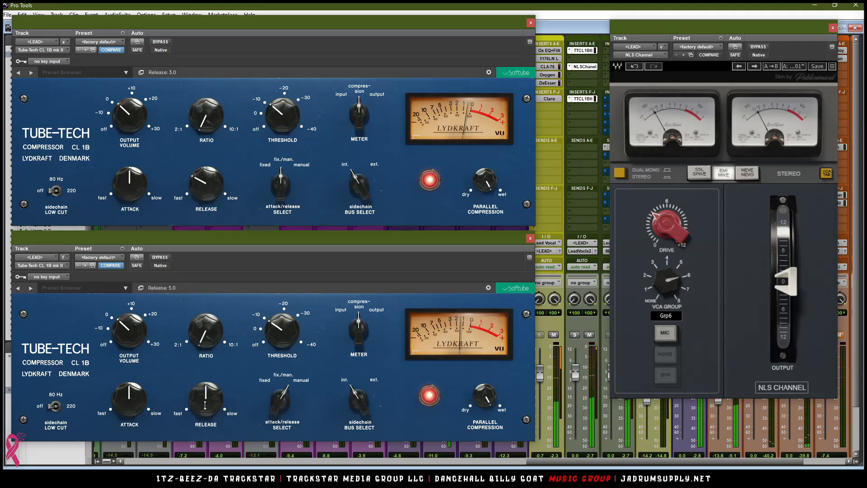
{"action": "left_click_drag", "start_coordinate": [205, 407], "coordinate": [204, 410]}
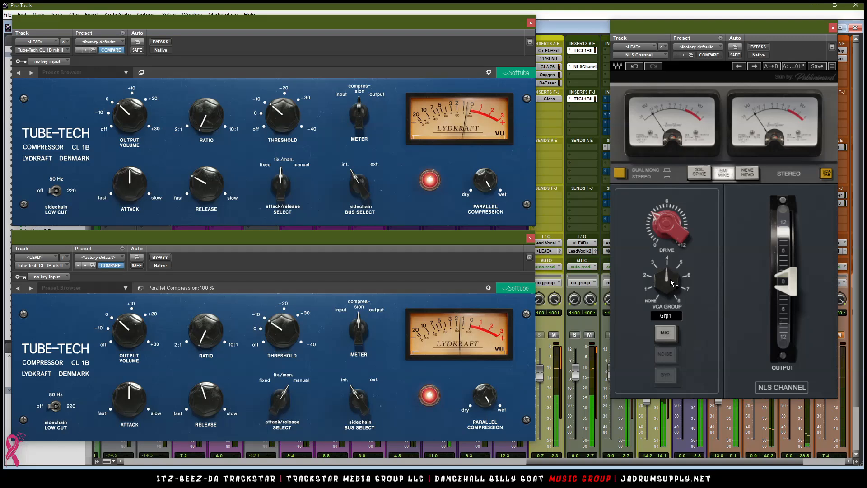
Step: Set NLS Channel's VCA group to Grp4 and its drive to 0.5
{"action": "scroll", "coordinate": [672, 280], "scroll_direction": "down", "scroll_amount": 1}
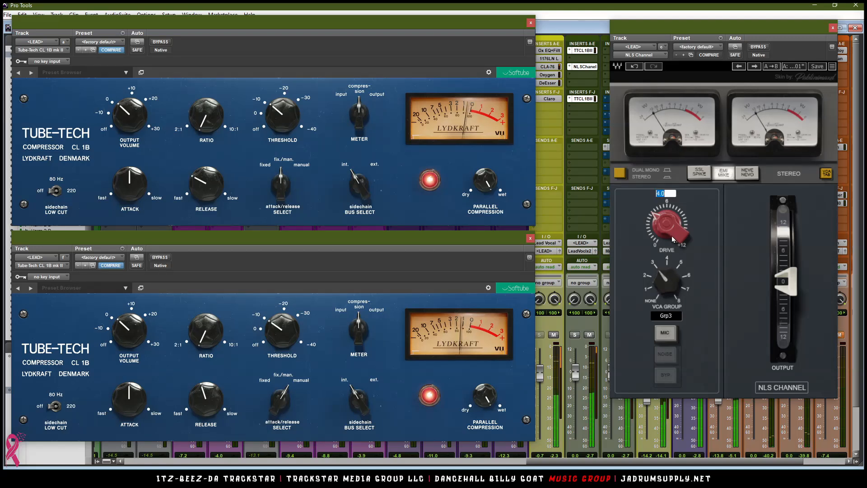
{"action": "scroll", "coordinate": [673, 239], "scroll_direction": "up", "scroll_amount": 2}
{"action": "scroll", "coordinate": [668, 286], "scroll_direction": "up", "scroll_amount": 1}
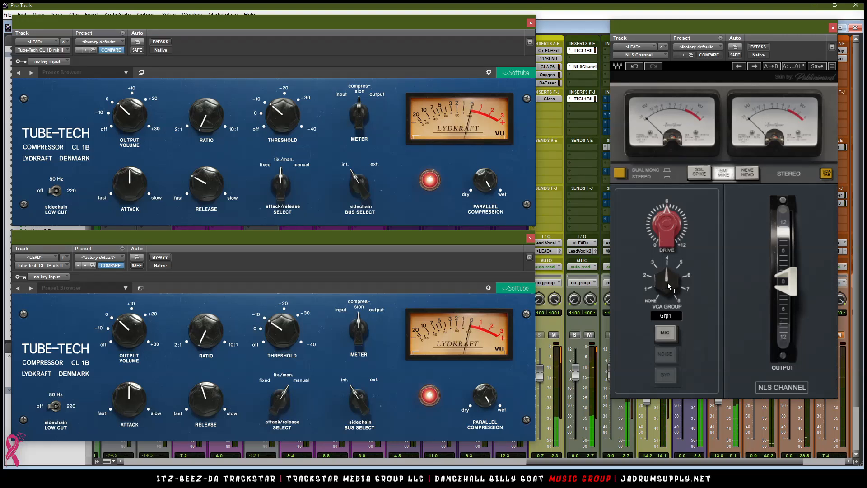
{"action": "scroll", "coordinate": [668, 286], "scroll_direction": "down", "scroll_amount": 1}
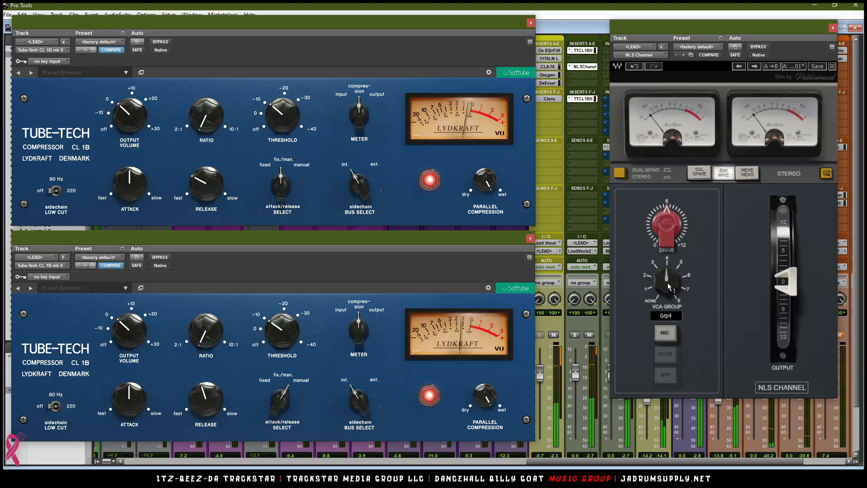
{"action": "type", "text": "1"}
{"action": "key", "text": "Return"}
{"action": "left_click", "coordinate": [674, 233]}
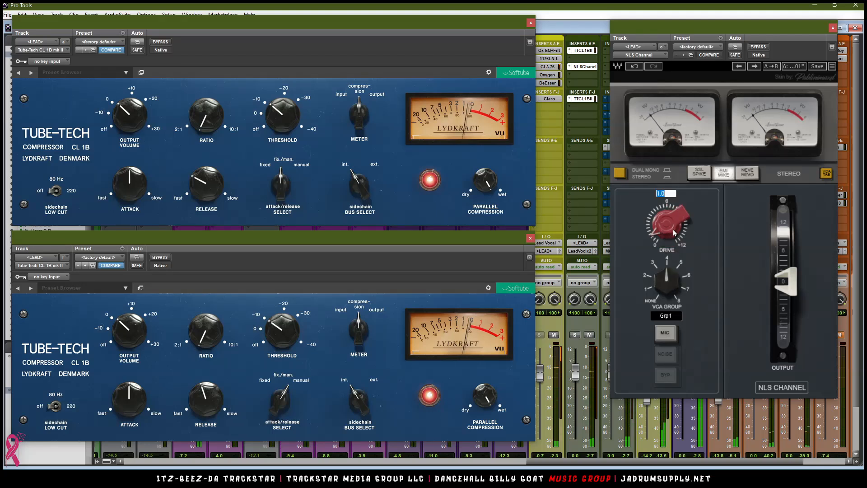
{"action": "type", "text": "0.5"}
{"action": "key", "text": "Return"}
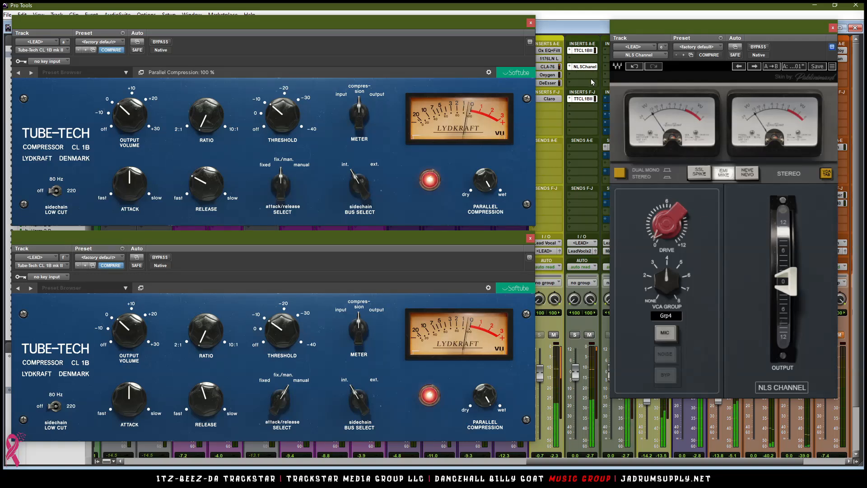
Step: Copy the NLS Channel plug-in to insert E of <LEAD> and close its window
{"action": "left_click_drag", "start_coordinate": [595, 89], "coordinate": [596, 90]}
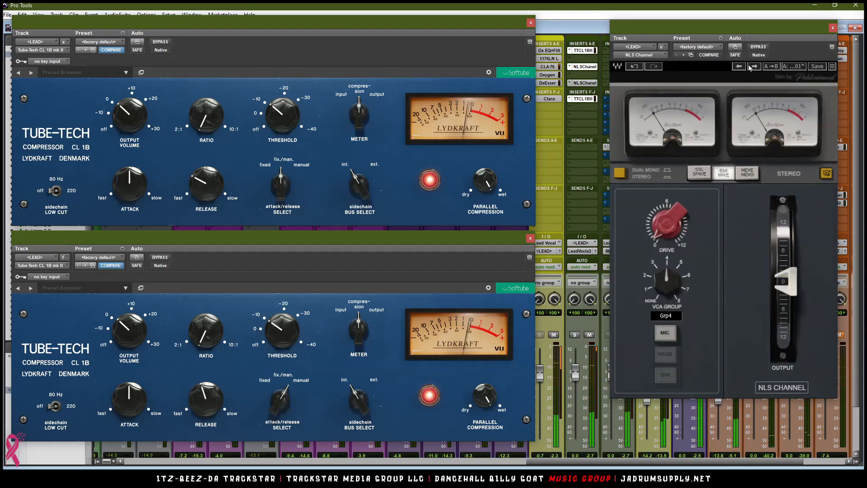
{"action": "left_click", "coordinate": [832, 27]}
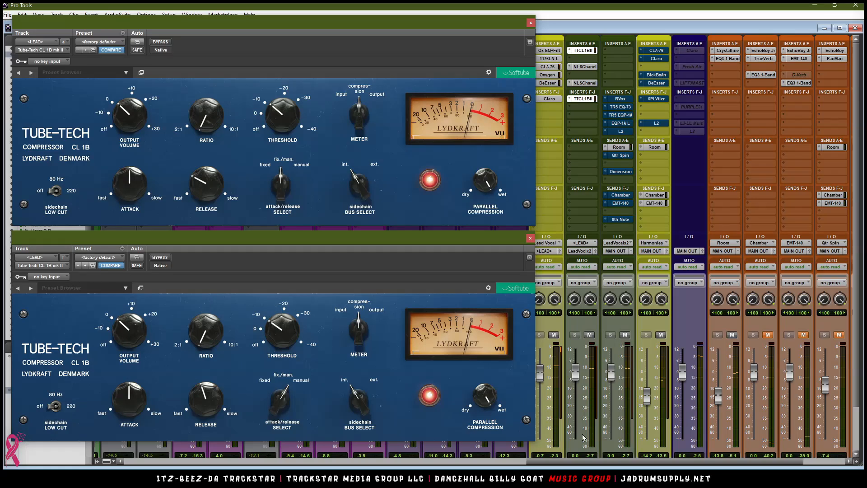
Step: Compare the <LEAD> track's sound with both Tube-Tech CL 1B inserts bypassed and active during playback
{"action": "scroll", "coordinate": [583, 438], "scroll_direction": "down", "scroll_amount": 3}
{"action": "scroll", "coordinate": [605, 189], "scroll_direction": "up", "scroll_amount": 3}
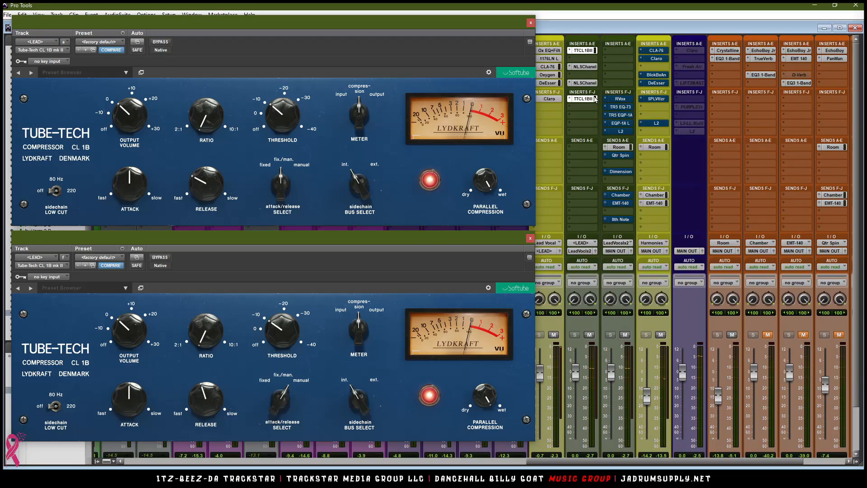
{"action": "left_click", "coordinate": [585, 50], "text": "ctrl+shift"}
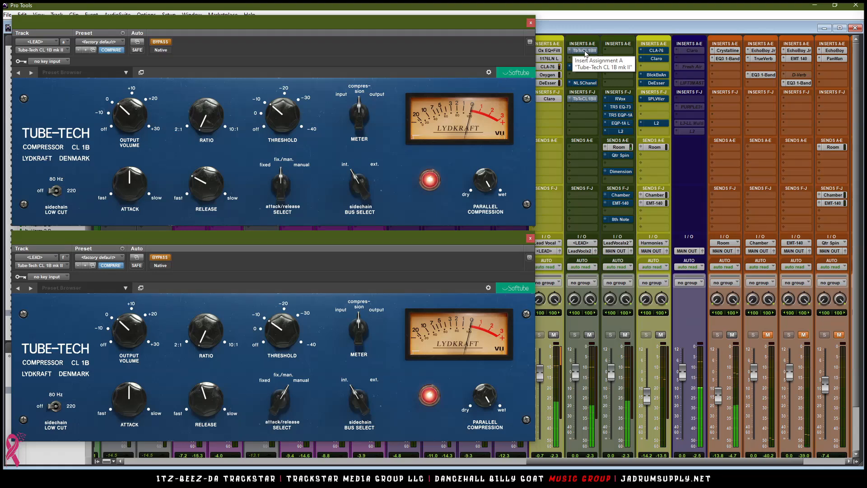
{"action": "left_click", "coordinate": [585, 51], "text": "ctrl+shift"}
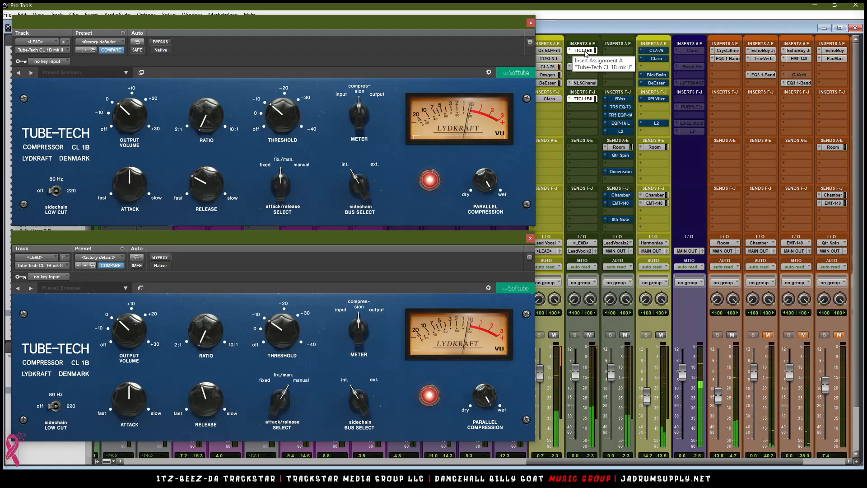
{"action": "left_click", "coordinate": [585, 51], "text": "ctrl+shift"}
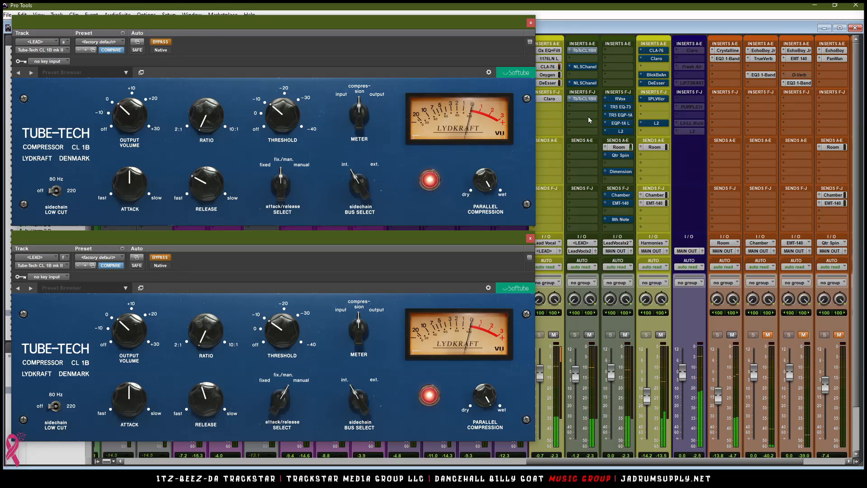
{"action": "left_click", "coordinate": [587, 50], "text": "ctrl"}
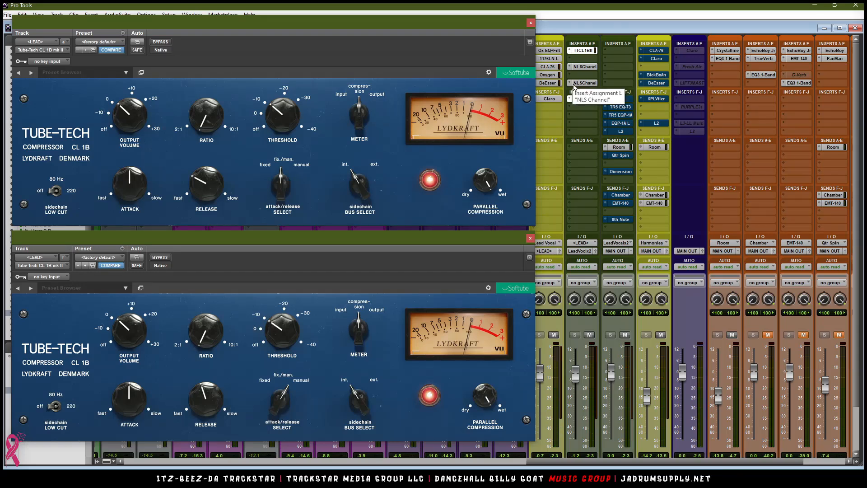
Step: Insert Kush Audio's stereo Clariphonic DSP MKII in the free slot below the second Tube-Tech compressor on the <LEAD> track
{"action": "left_click", "coordinate": [579, 110]}
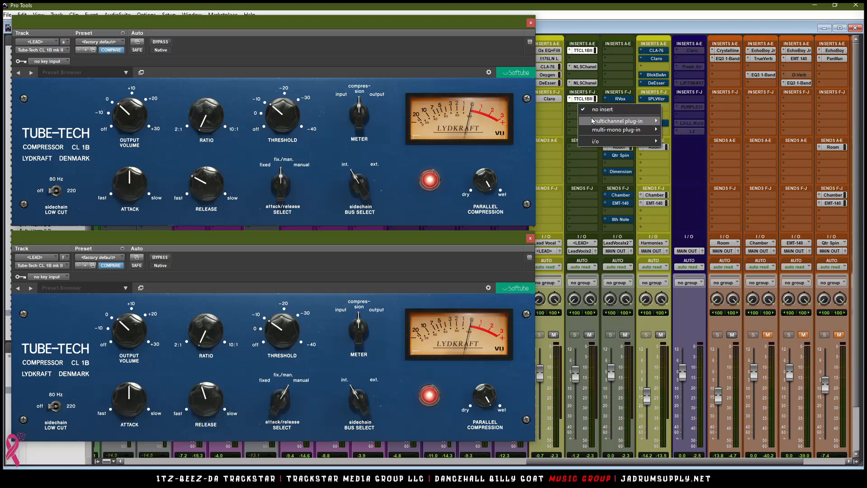
{"action": "mouse_move", "coordinate": [601, 123]}
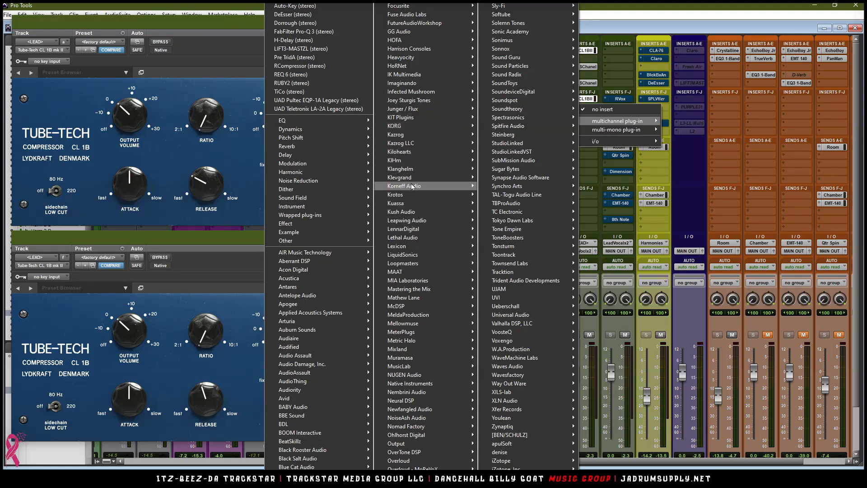
{"action": "mouse_move", "coordinate": [407, 212]}
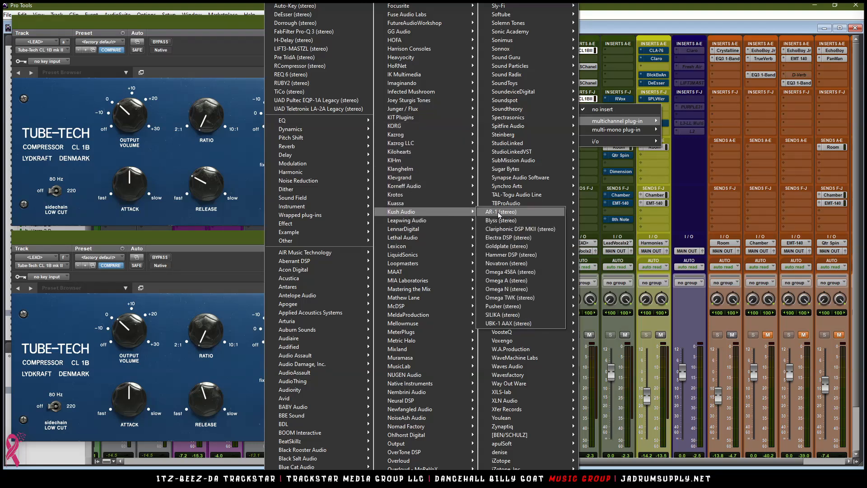
{"action": "left_click", "coordinate": [521, 229]}
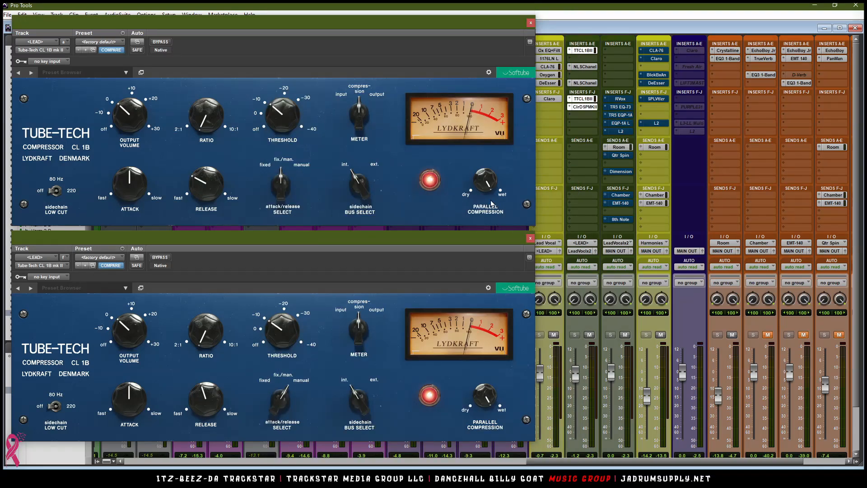
Step: Close both Tube-Tech CL 1B windows and reposition the Clariphonic window over the mixer
{"action": "left_click_drag", "start_coordinate": [699, 21], "coordinate": [375, 161]}
{"action": "left_click", "coordinate": [531, 22]}
{"action": "left_click", "coordinate": [515, 312]}
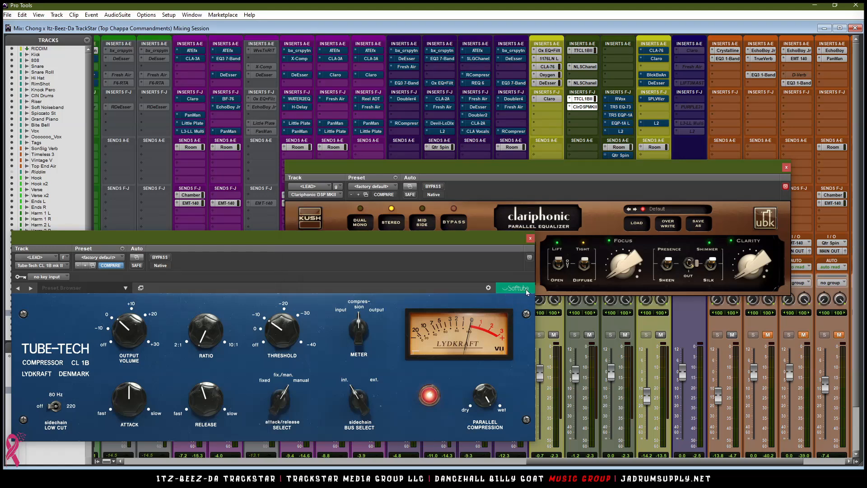
{"action": "left_click", "coordinate": [531, 238]}
{"action": "left_click_drag", "start_coordinate": [460, 169], "coordinate": [341, 167]}
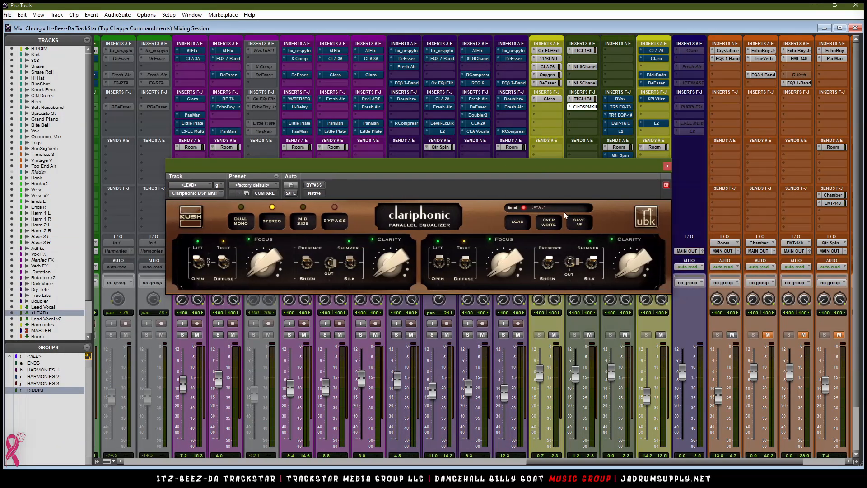
Step: Switch the Clariphonic to Sheen and Silk, and turn up its Focus and Clarity
{"action": "left_click", "coordinate": [548, 262]}
{"action": "left_click", "coordinate": [594, 262]}
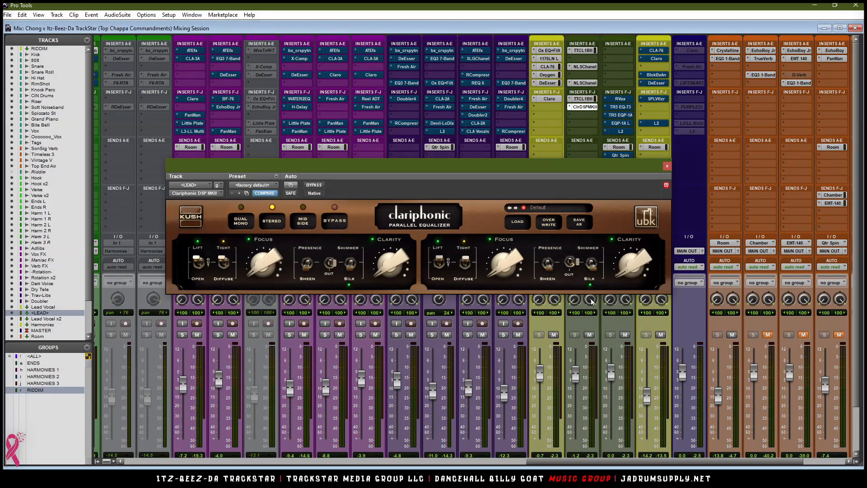
{"action": "left_click_drag", "start_coordinate": [517, 272], "coordinate": [509, 244]}
{"action": "left_click_drag", "start_coordinate": [630, 268], "coordinate": [610, 251]}
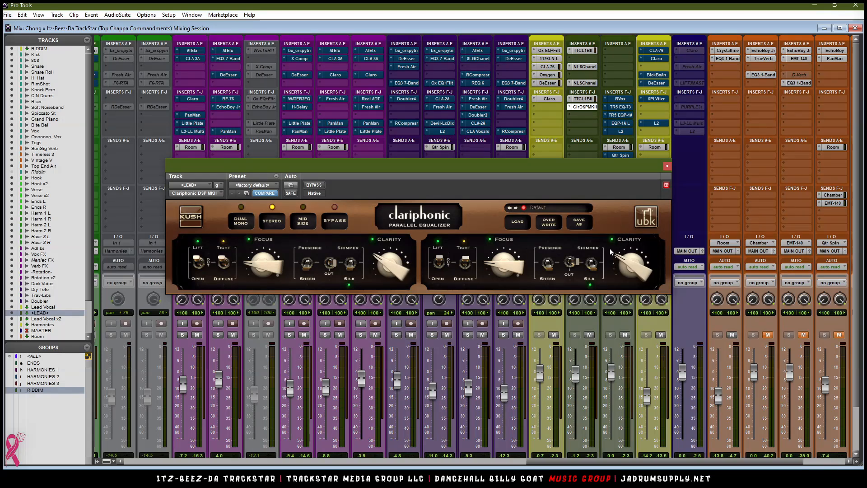
Step: Close the Clariphonic window and lower the <LEAD> track's volume to -1.5 dB
{"action": "left_click_drag", "start_coordinate": [639, 171], "coordinate": [515, 105]}
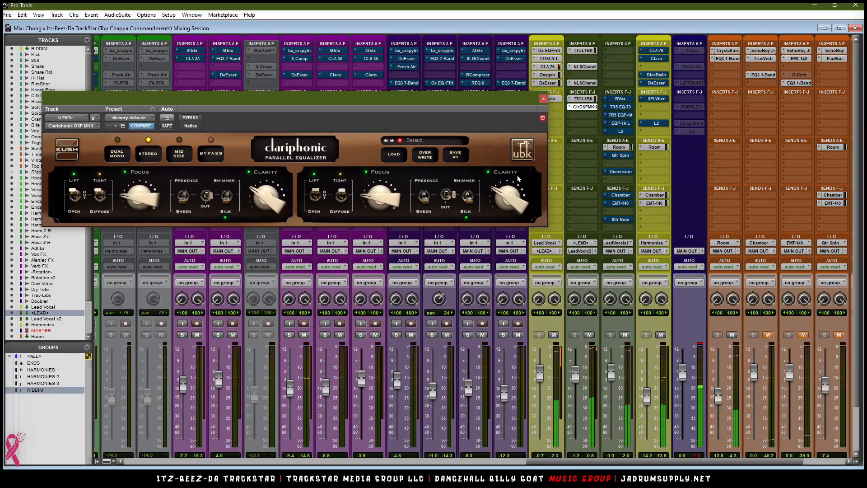
{"action": "left_click", "coordinate": [544, 99]}
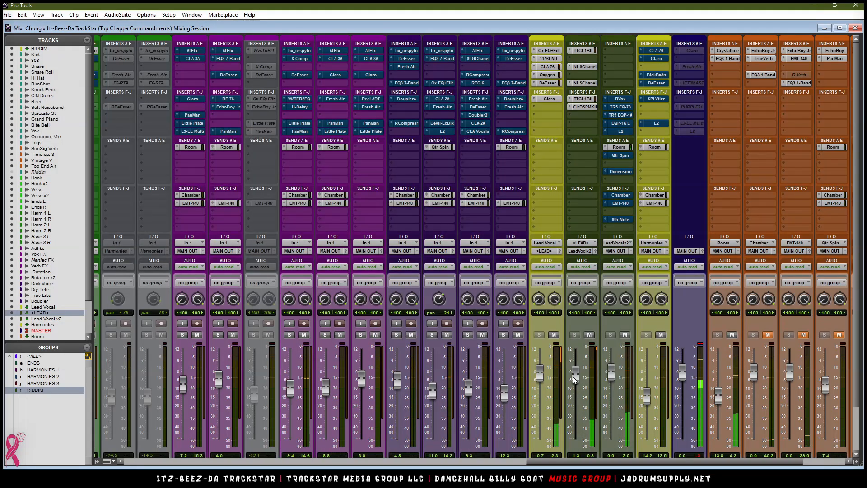
{"action": "left_click_drag", "start_coordinate": [573, 378], "coordinate": [574, 381]}
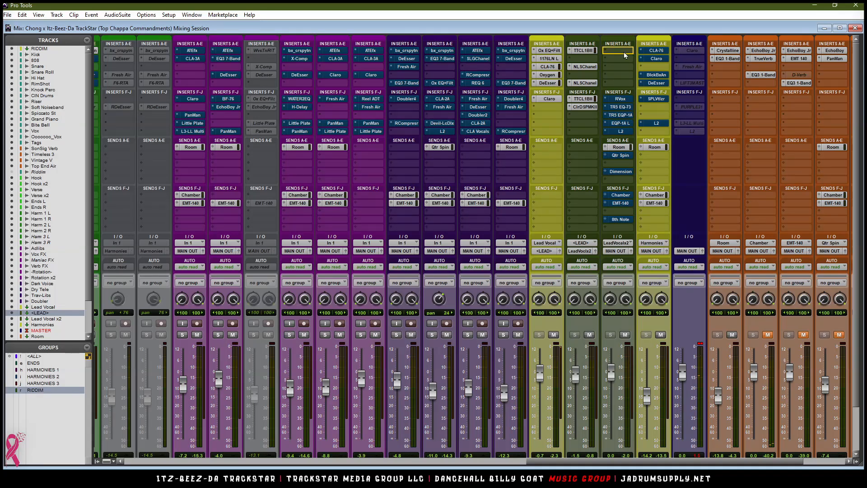
Step: Insert a DeEsser in the first slot of the Lead Vocal x2 track and move its window beside the vocal channels
{"action": "left_click_drag", "start_coordinate": [136, 108], "coordinate": [365, 80]}
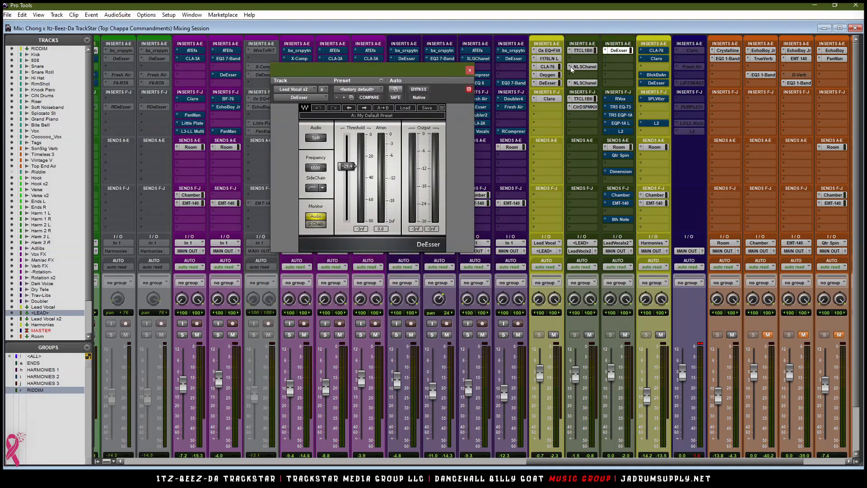
{"action": "left_click", "coordinate": [606, 53]}
{"action": "mouse_move", "coordinate": [647, 67]}
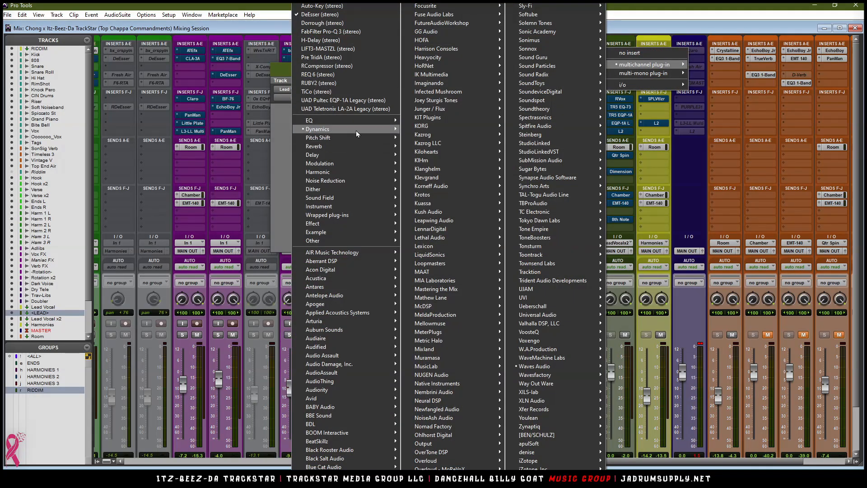
{"action": "mouse_move", "coordinate": [361, 130]}
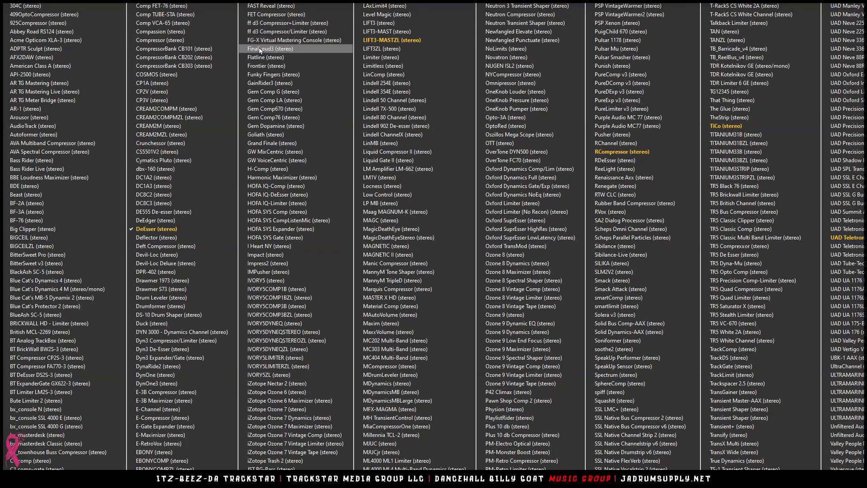
{"action": "key", "text": "Escape"}
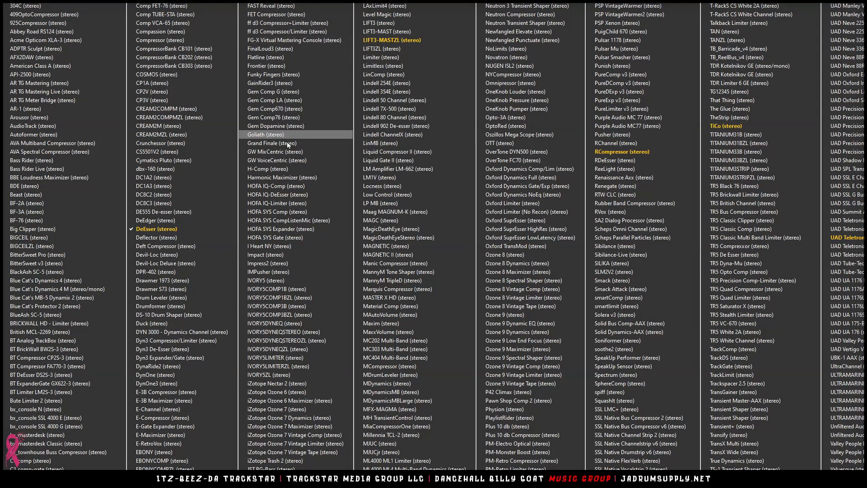
{"action": "key", "text": "Escape"}
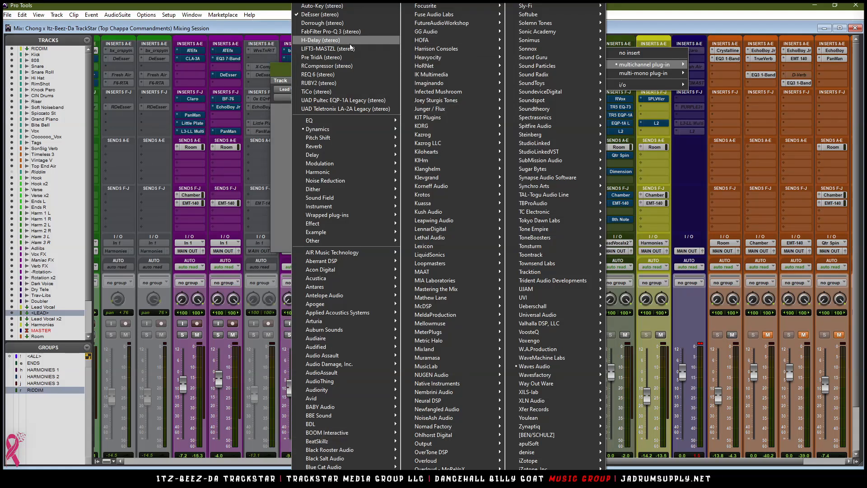
{"action": "key", "text": "Escape"}
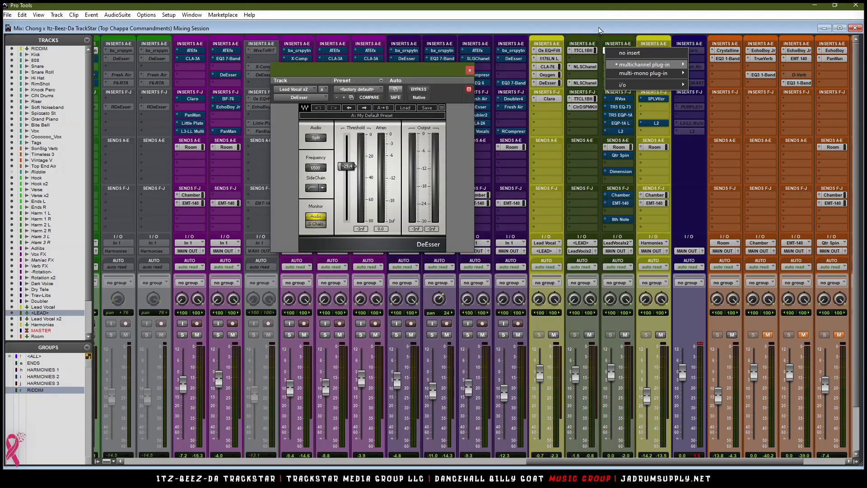
{"action": "key", "text": "Escape"}
Step: Play the mix and set the threshold of Lead Vocal x2's DeEsser to -30
{"action": "key", "text": "space"}
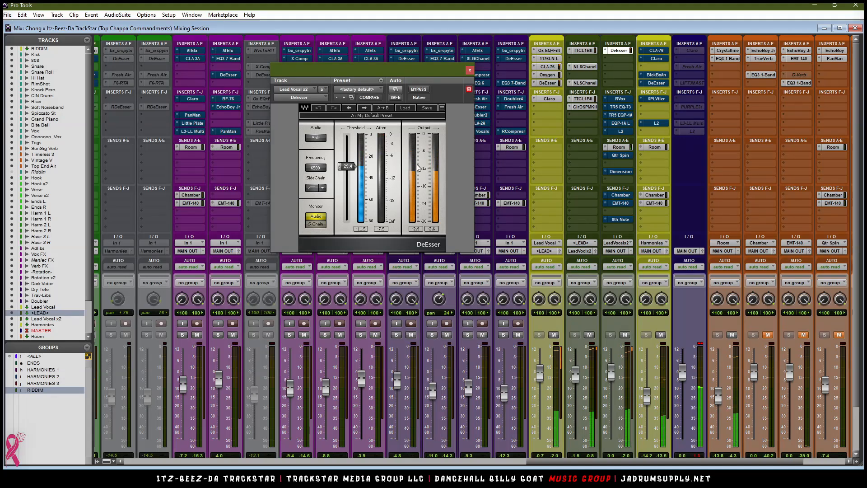
{"action": "left_click", "coordinate": [347, 165]}
{"action": "type", "text": "-30"}
{"action": "key", "text": "Return"}
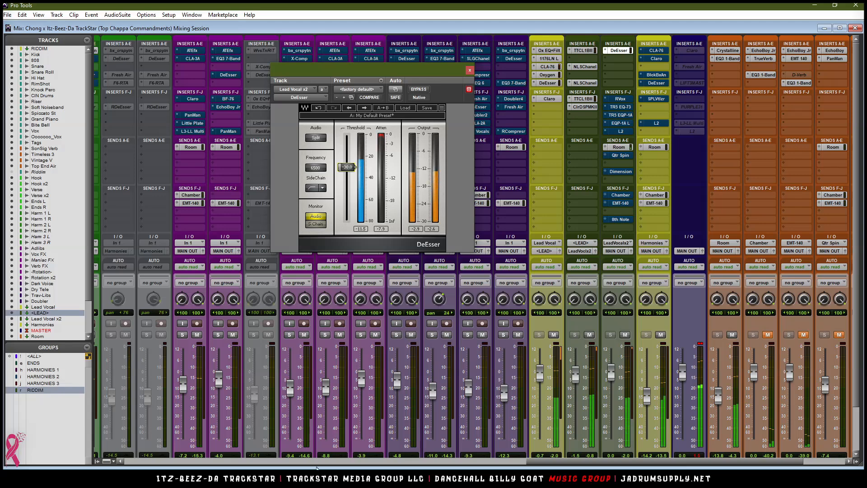
Step: Raise the volume of the grouped RIDDIM tracks to -1.0 dB
{"action": "left_click", "coordinate": [476, 463]}
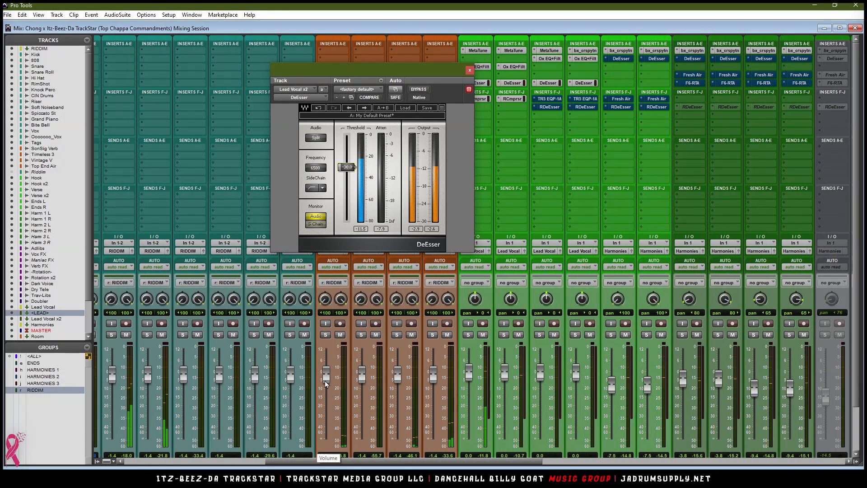
{"action": "left_click_drag", "start_coordinate": [329, 383], "coordinate": [328, 378]}
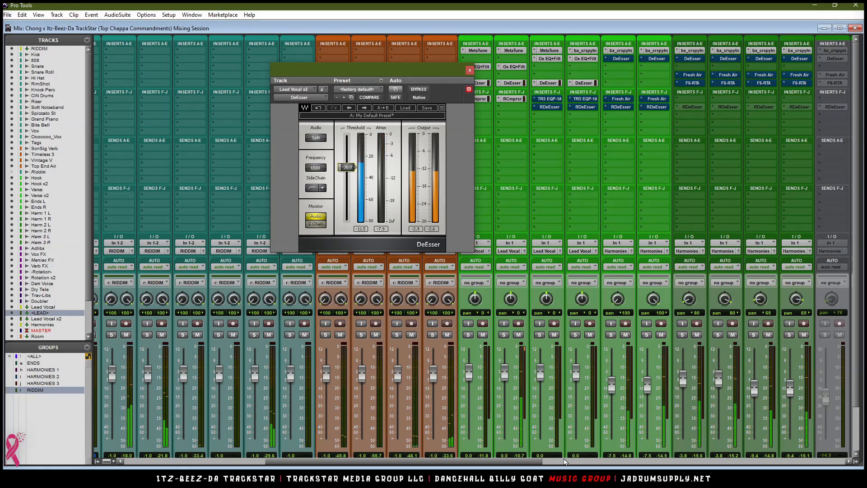
Step: Activate the ENDS, HARMONIES 1, HARMONIES 2 and HARMONIES 3 mix groups
{"action": "scroll", "coordinate": [590, 438], "scroll_direction": "down", "scroll_amount": 3}
{"action": "scroll", "coordinate": [590, 438], "scroll_direction": "right", "scroll_amount": 1}
{"action": "scroll", "coordinate": [603, 381], "scroll_direction": "down", "scroll_amount": 1}
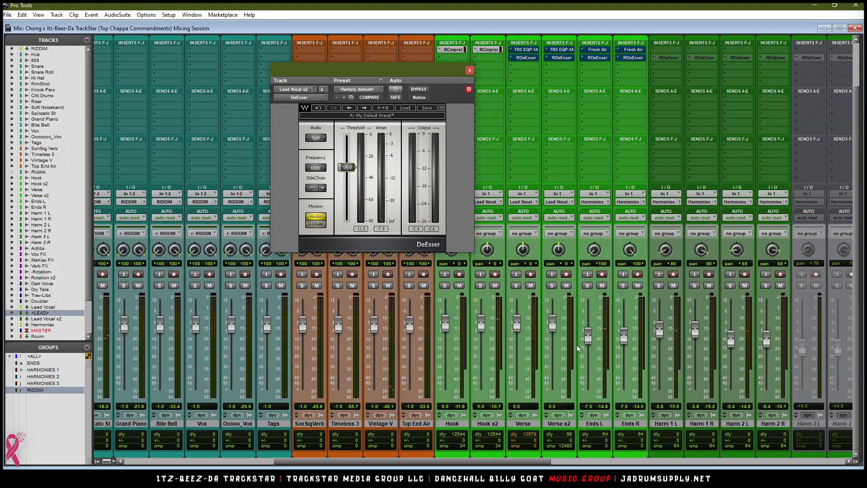
{"action": "key", "text": "e"}
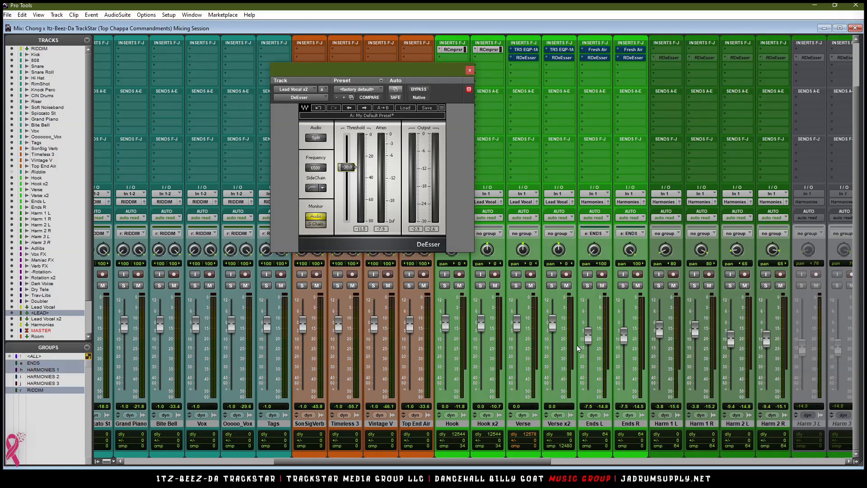
{"action": "key", "text": "h"}
{"action": "key", "text": "i"}
{"action": "key", "text": "j"}
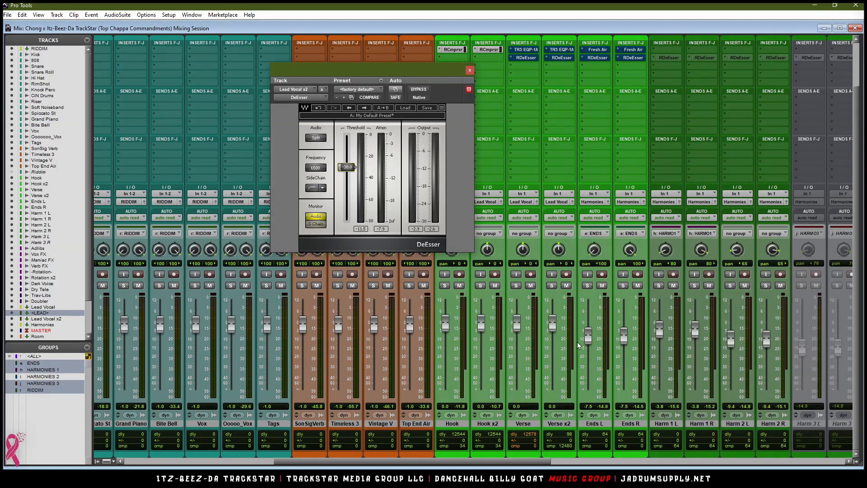
{"action": "key", "text": "i"}
Step: Pull the faders of the Ends, Harm 1 and Harm 2 track pairs down to near silence
{"action": "left_click_drag", "start_coordinate": [591, 345], "coordinate": [591, 393]}
{"action": "left_click_drag", "start_coordinate": [661, 327], "coordinate": [662, 391]}
{"action": "left_click_drag", "start_coordinate": [735, 348], "coordinate": [735, 391]}
Step: Select the tracks from Adlibs through Doubler and mute them all
{"action": "left_click_drag", "start_coordinate": [544, 461], "coordinate": [718, 460]}
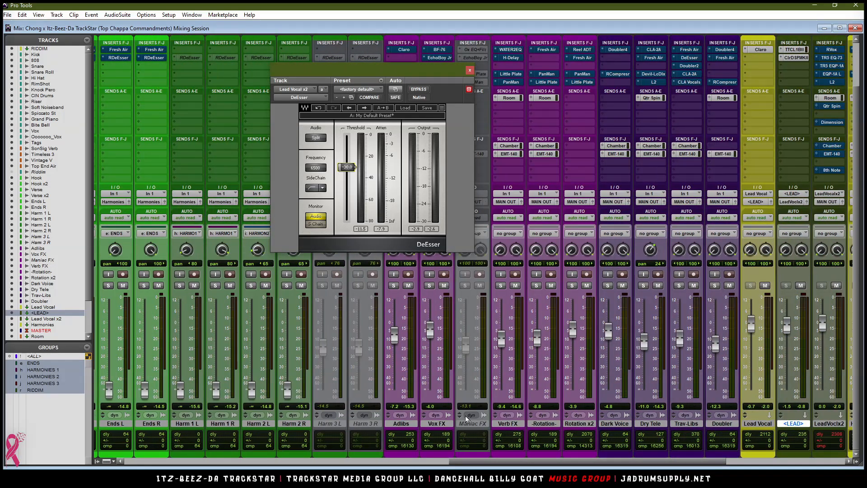
{"action": "left_click", "coordinate": [406, 424]}
{"action": "left_click", "coordinate": [720, 425], "text": "shift"}
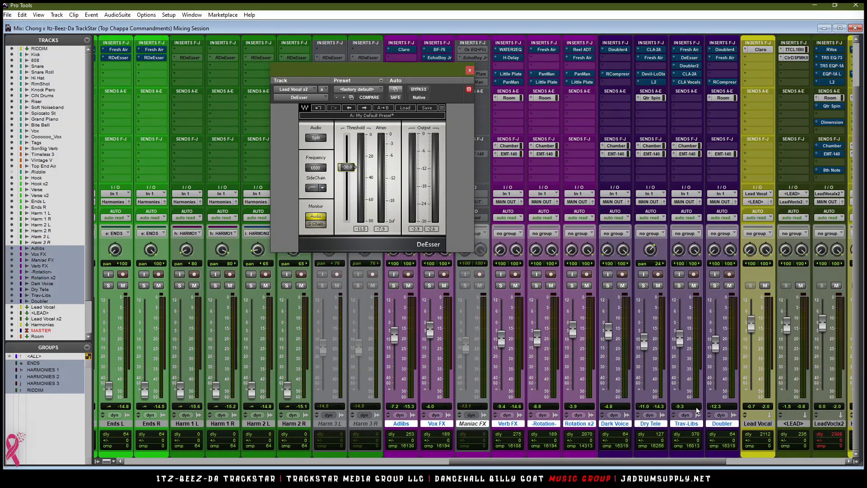
{"action": "left_click", "coordinate": [409, 286], "text": "alt+shift"}
Step: Switch to the Edit window and select the range from the H1 marker at 0:19.200 to the H2 marker at 0:57.600
{"action": "left_click", "coordinate": [432, 461]}
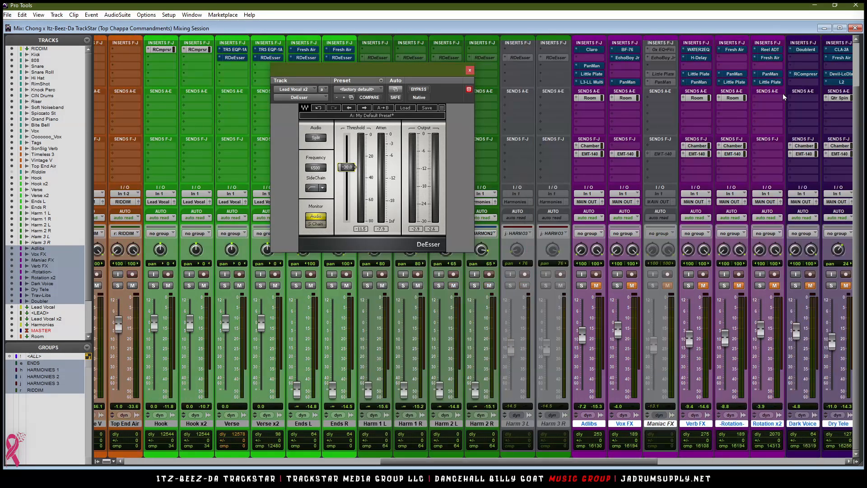
{"action": "left_click", "coordinate": [849, 29]}
{"action": "left_click_drag", "start_coordinate": [326, 75], "coordinate": [180, 152]}
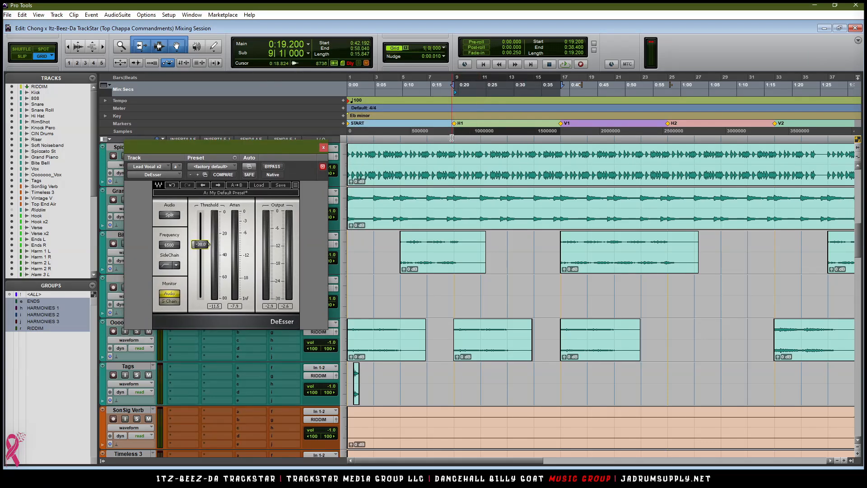
{"action": "left_click", "coordinate": [667, 146], "text": "shift"}
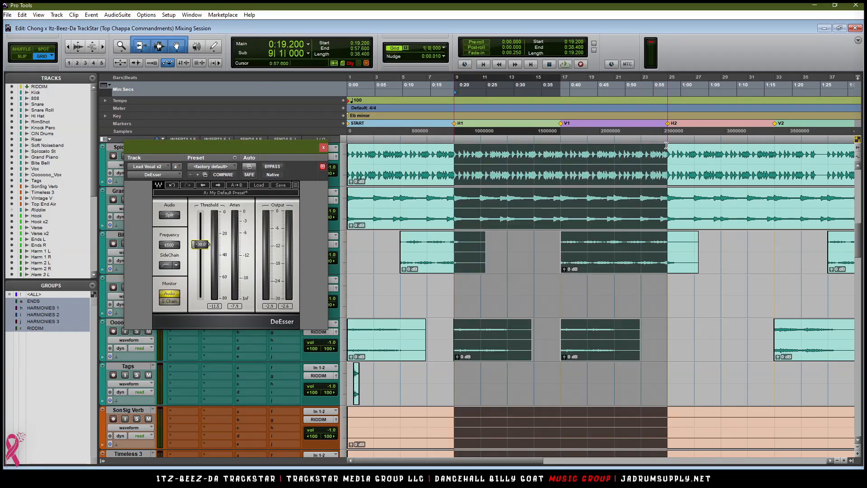
{"action": "scroll", "coordinate": [637, 256], "scroll_direction": "down", "scroll_amount": 5}
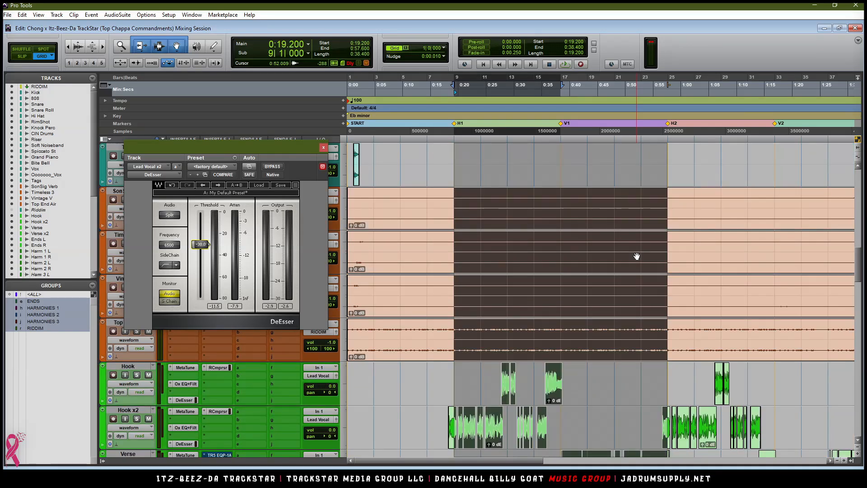
Step: Play the selected range, switch to the Mix window and close the open DeEsser window
{"action": "scroll", "coordinate": [637, 256], "scroll_direction": "down", "scroll_amount": 3}
{"action": "key", "text": "space"}
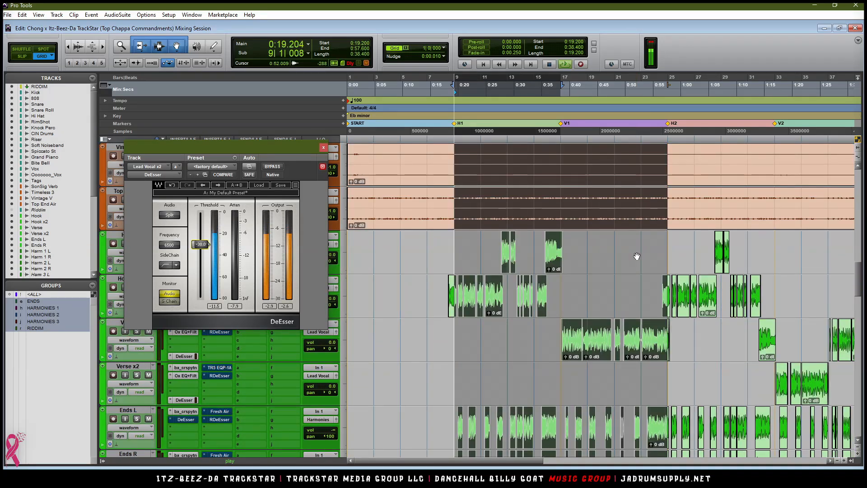
{"action": "key", "text": "ctrl+equal"}
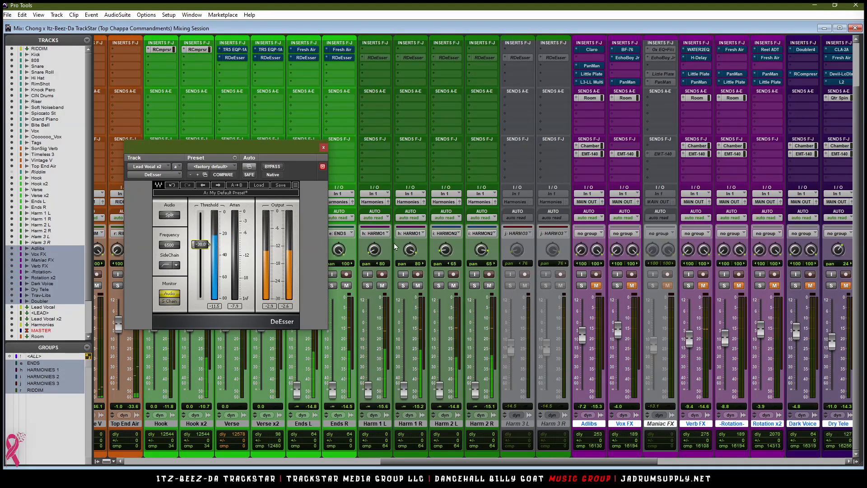
{"action": "left_click", "coordinate": [324, 148]}
Step: Fine-tune the DeEsser on the Lead Vocal x2 bus to a threshold of about -30.5 and a frequency of about 6300, and close it
{"action": "left_click_drag", "start_coordinate": [429, 461], "coordinate": [533, 448]}
{"action": "scroll", "coordinate": [532, 446], "scroll_direction": "right", "scroll_amount": 5}
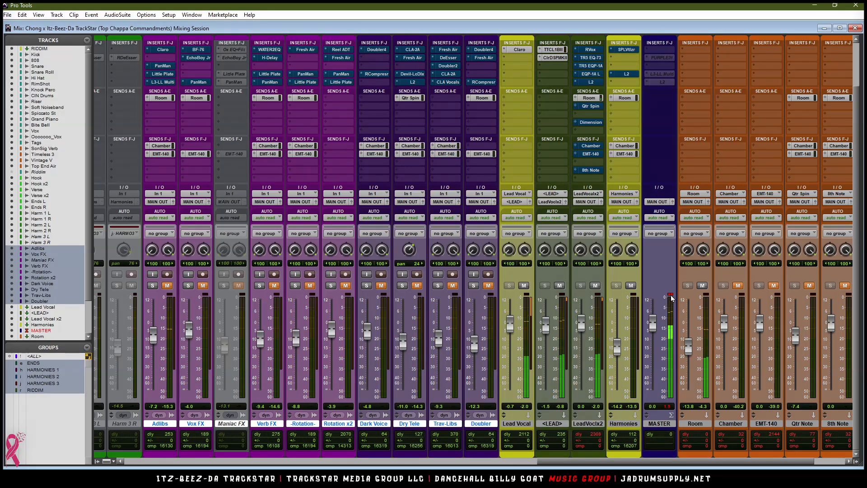
{"action": "scroll", "coordinate": [537, 151], "scroll_direction": "up", "scroll_amount": 2}
{"action": "scroll", "coordinate": [537, 151], "scroll_direction": "up", "scroll_amount": 1}
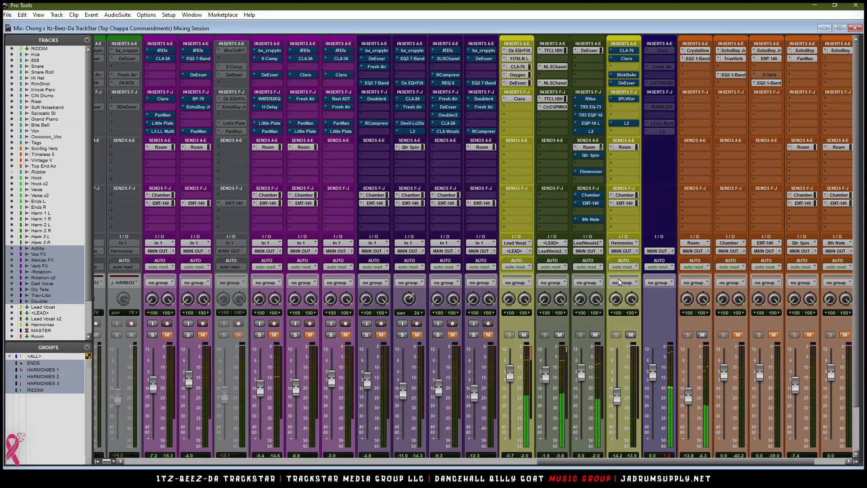
{"action": "scroll", "coordinate": [583, 273], "scroll_direction": "down", "scroll_amount": 3}
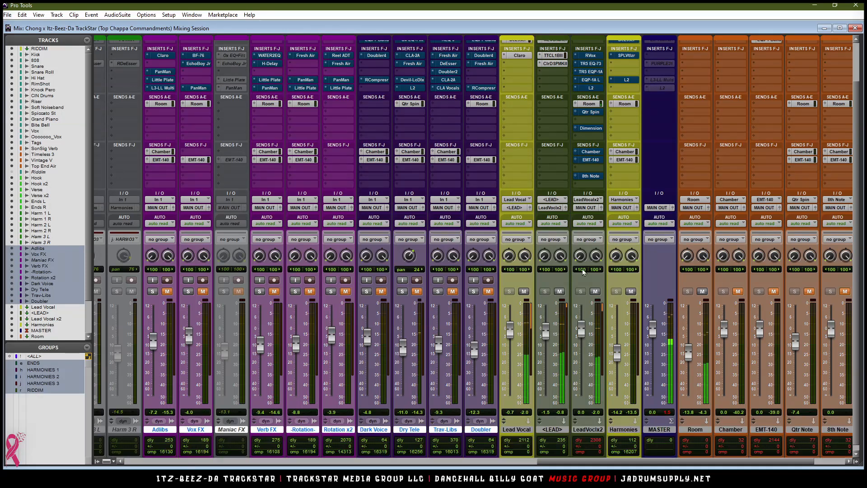
{"action": "scroll", "coordinate": [583, 272], "scroll_direction": "up", "scroll_amount": 3}
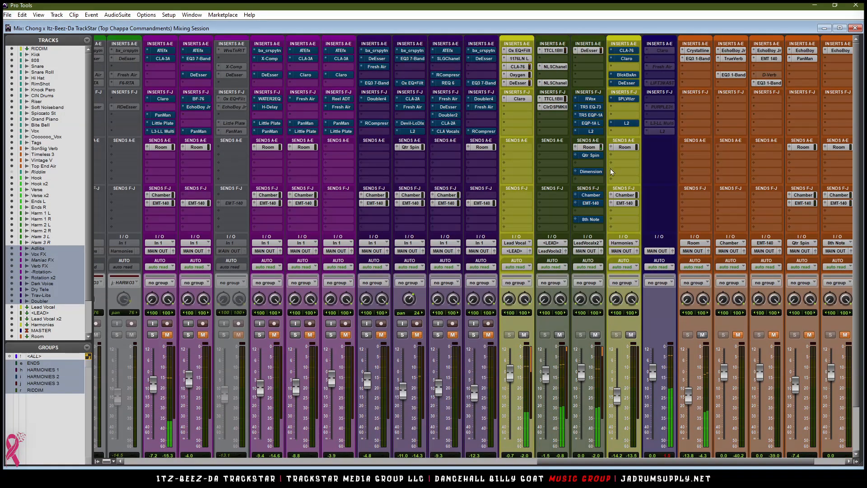
{"action": "left_click", "coordinate": [589, 51]}
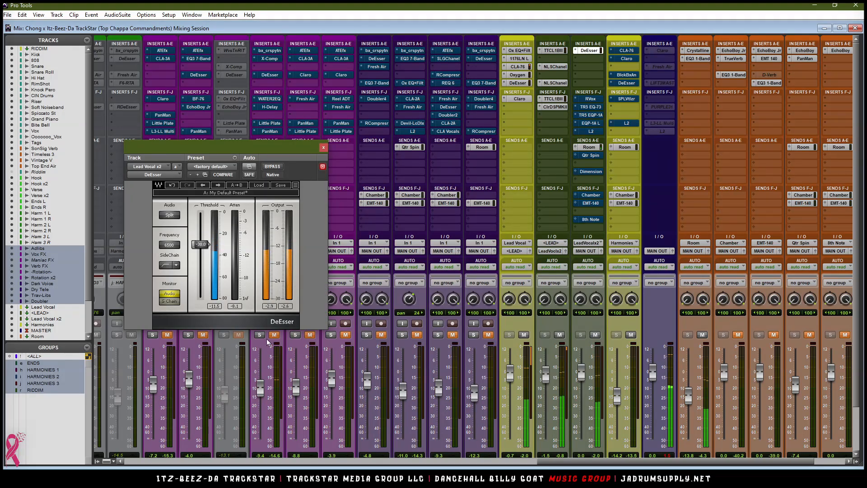
{"action": "left_click_drag", "start_coordinate": [200, 244], "coordinate": [201, 245]}
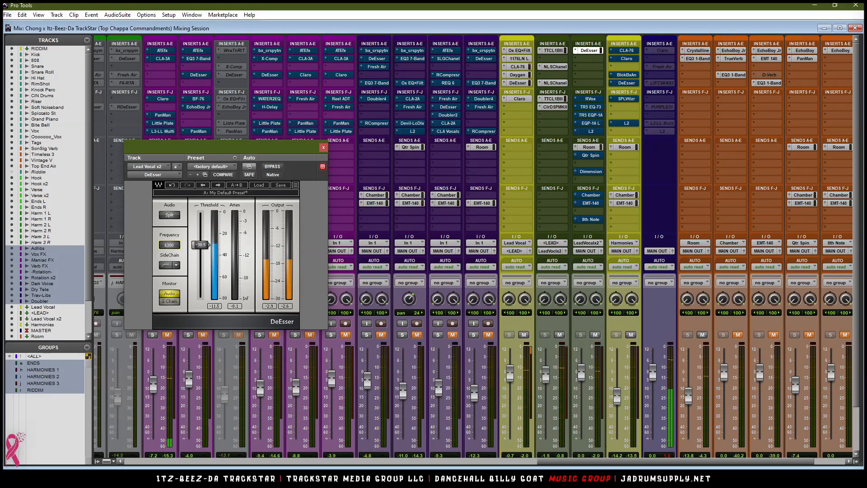
{"action": "left_click_drag", "start_coordinate": [170, 246], "coordinate": [176, 249]}
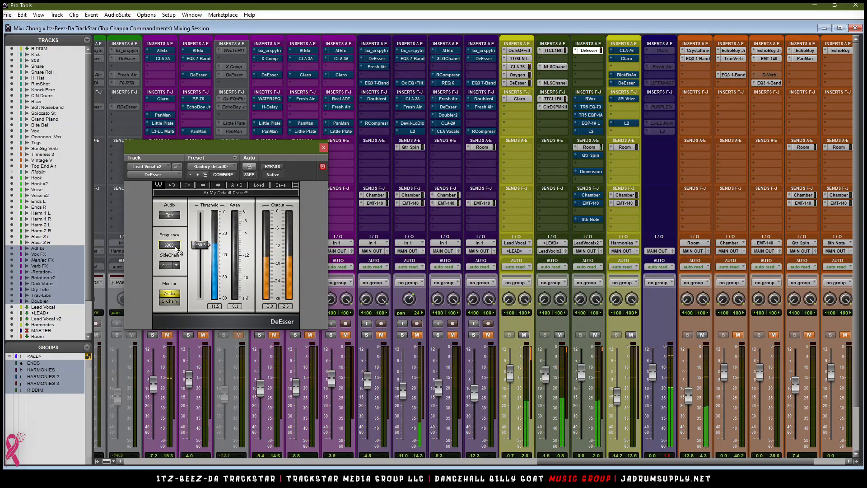
{"action": "left_click", "coordinate": [324, 148]}
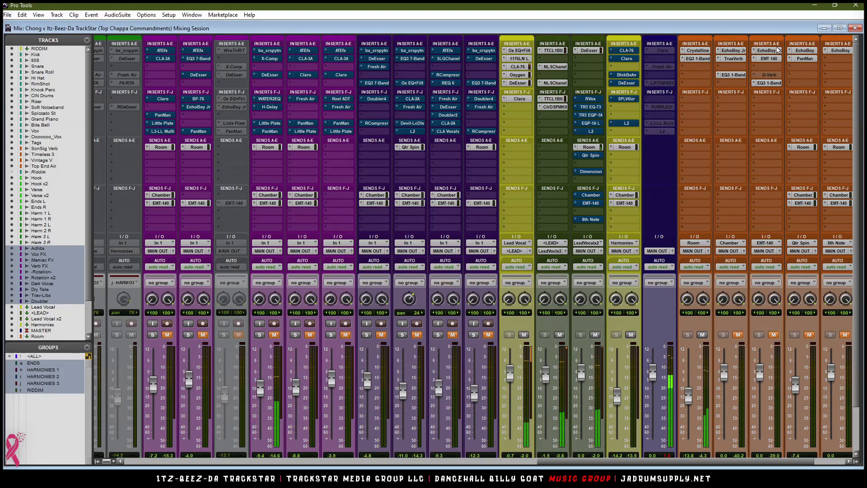
Step: In the Edit window, link the timeline and edit selections and restart playback from the H1 marker at 0:19.200
{"action": "left_click", "coordinate": [855, 28]}
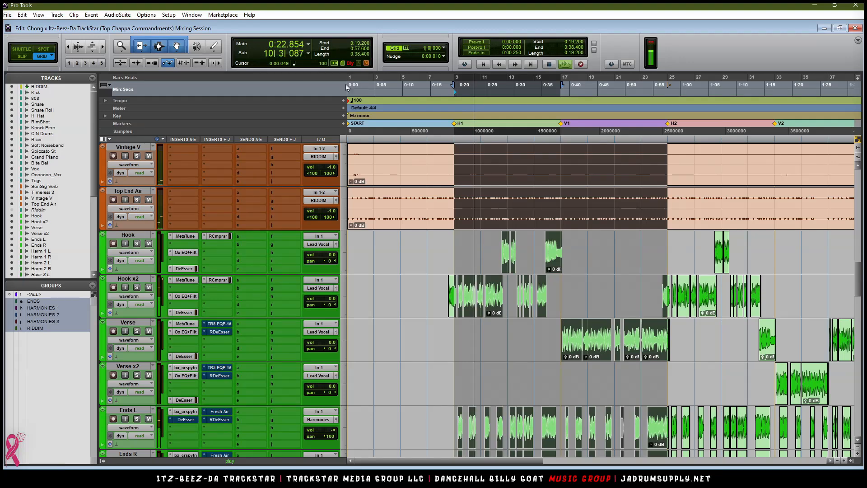
{"action": "left_click", "coordinate": [181, 62]}
{"action": "key", "text": "space"}
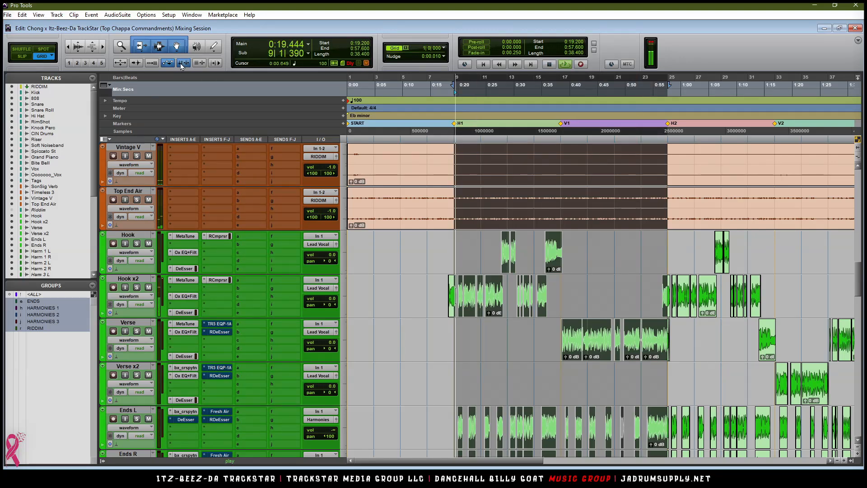
Step: Return to the Mix window and try a slightly lower fader level on Lead Vocal x2
{"action": "key", "text": "ctrl+equal"}
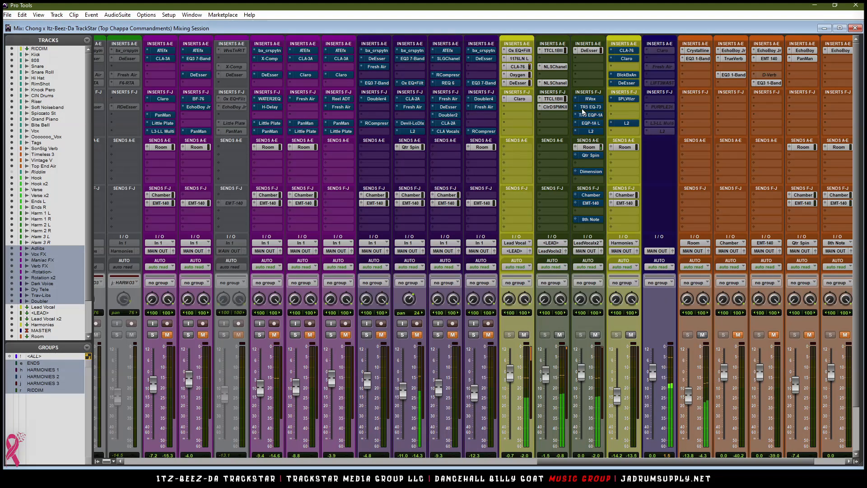
{"action": "scroll", "coordinate": [545, 181], "scroll_direction": "down", "scroll_amount": 1}
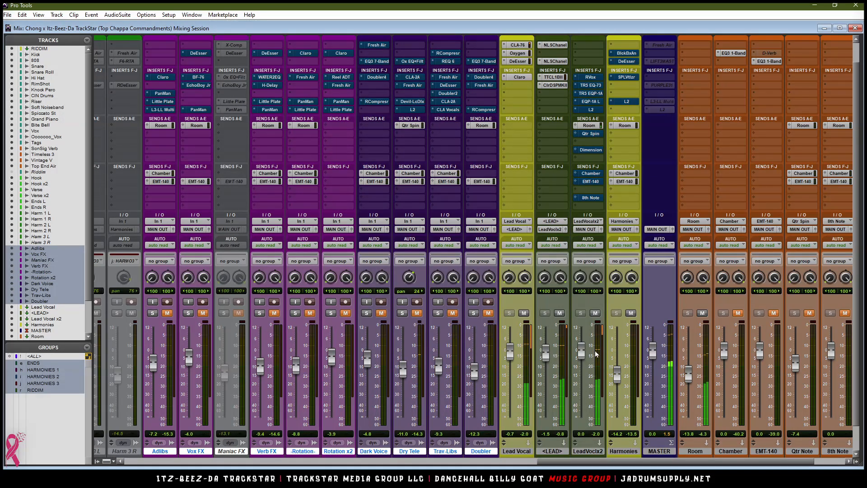
{"action": "left_click_drag", "start_coordinate": [581, 358], "coordinate": [581, 362]}
{"action": "scroll", "coordinate": [601, 164], "scroll_direction": "up", "scroll_amount": 1}
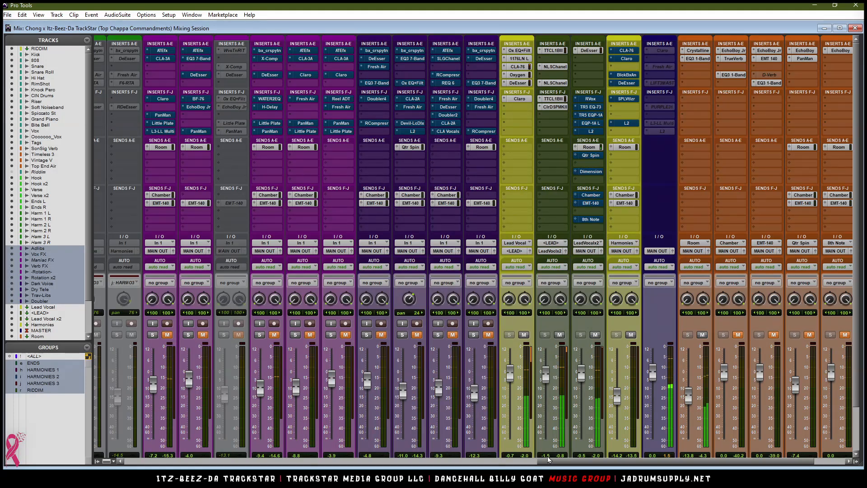
Step: Replace the TR5 EQP-1A inserts on Verse and Verse x2 with the hook tracks' RCompressor and remove both tracks' RDeEsser inserts
{"action": "left_click_drag", "start_coordinate": [549, 460], "coordinate": [336, 462]}
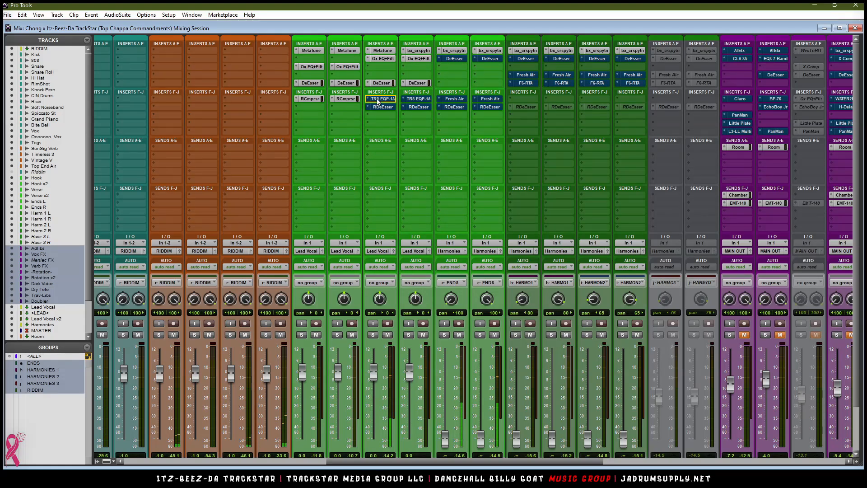
{"action": "left_click_drag", "start_coordinate": [381, 101], "coordinate": [417, 104]}
{"action": "left_click", "coordinate": [369, 108]}
{"action": "left_click", "coordinate": [384, 111]}
{"action": "left_click", "coordinate": [414, 107]}
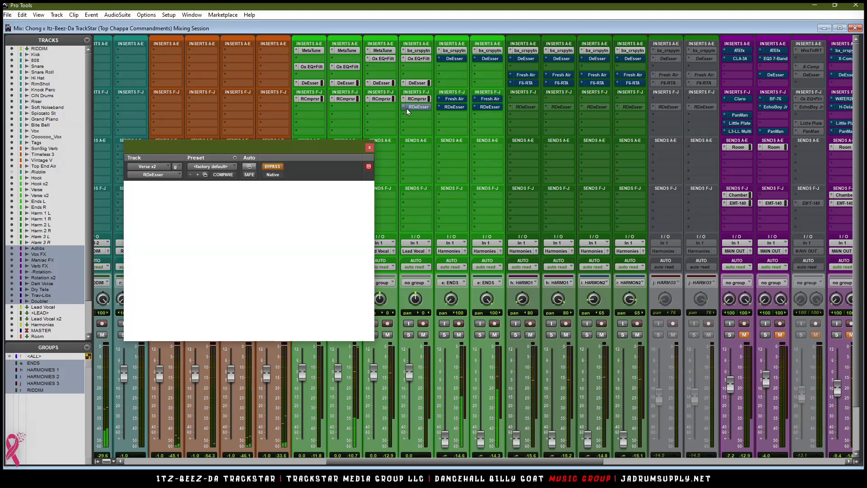
{"action": "left_click", "coordinate": [418, 107]}
{"action": "left_click", "coordinate": [433, 111]}
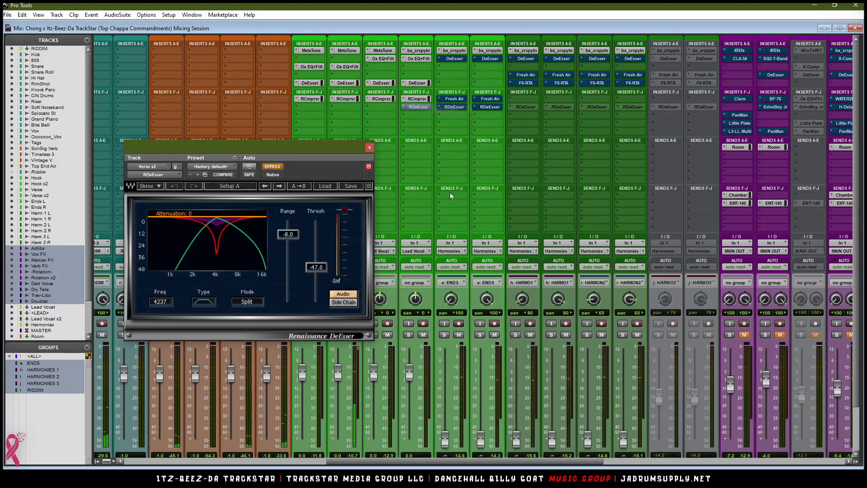
Step: Reset the Lead Vocal x2 bus fader to 0.0 dB
{"action": "left_click_drag", "start_coordinate": [431, 462], "coordinate": [630, 462]}
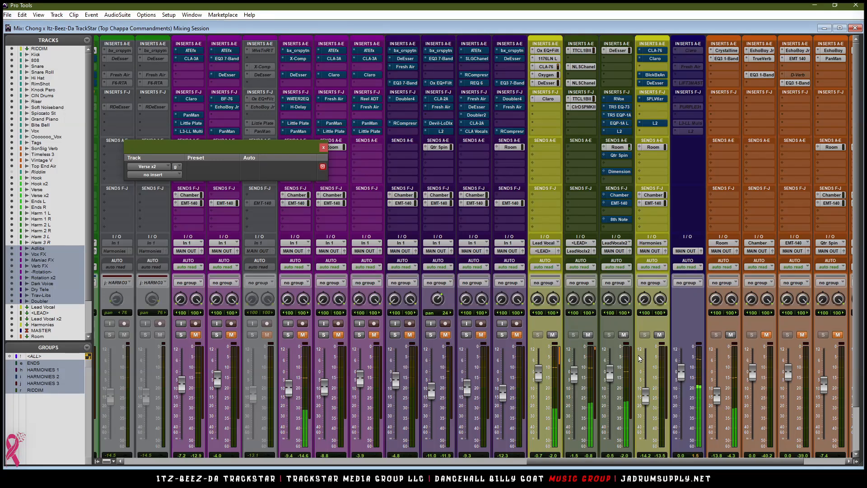
{"action": "scroll", "coordinate": [569, 365], "scroll_direction": "down", "scroll_amount": 1}
{"action": "left_click", "coordinate": [614, 360], "text": "alt"}
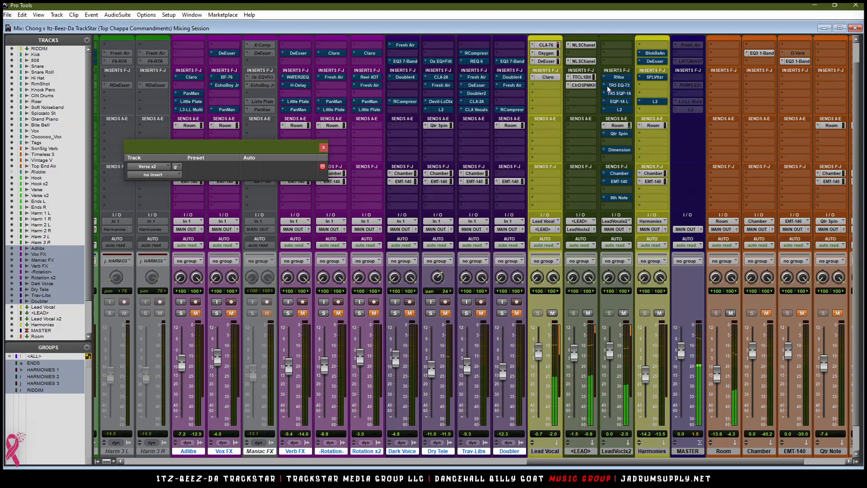
{"action": "scroll", "coordinate": [610, 80], "scroll_direction": "up", "scroll_amount": 1}
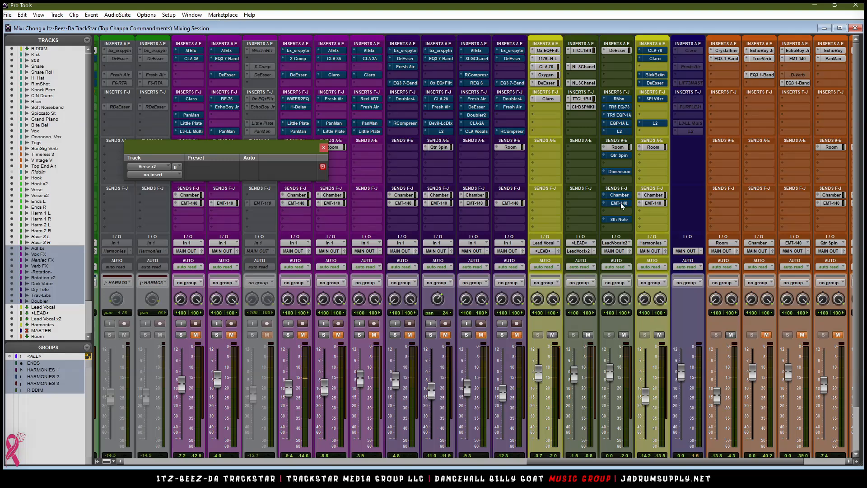
Step: Open the Chamber send of Lead Vocal x2, unmute it and raise its level to -3.0 dB
{"action": "scroll", "coordinate": [622, 206], "scroll_direction": "down", "scroll_amount": 2}
{"action": "scroll", "coordinate": [660, 212], "scroll_direction": "down", "scroll_amount": 1}
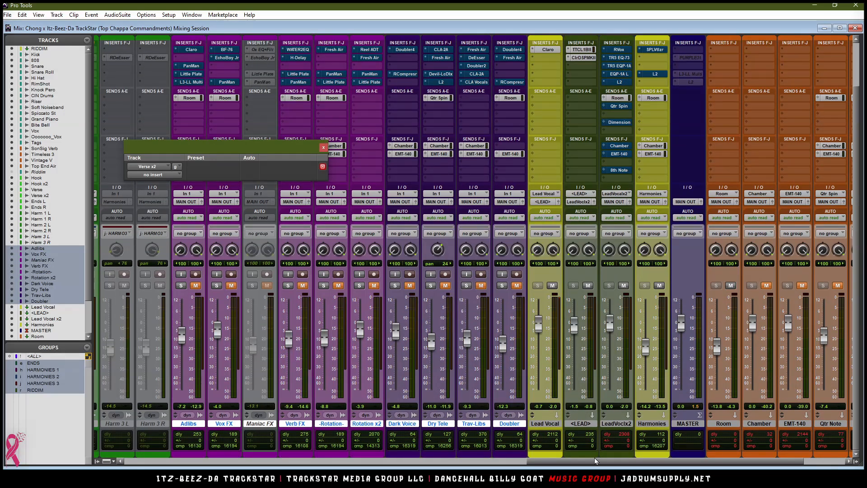
{"action": "left_click_drag", "start_coordinate": [628, 463], "coordinate": [676, 438]}
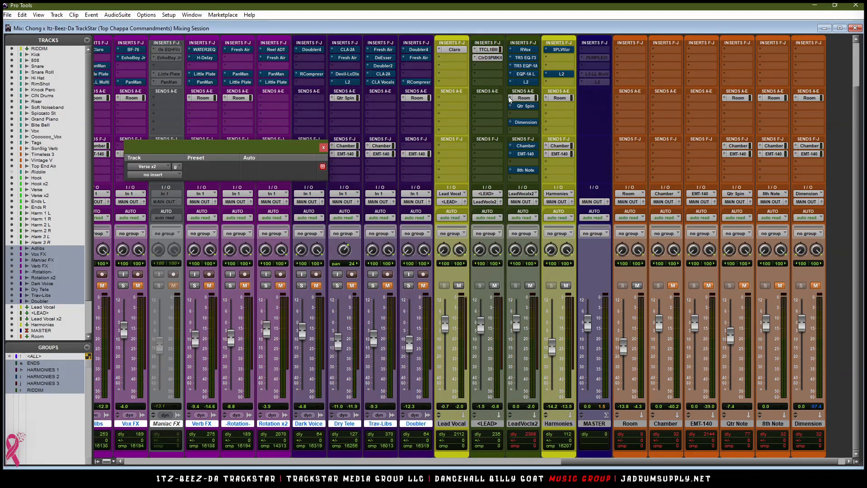
{"action": "left_click", "coordinate": [525, 146]}
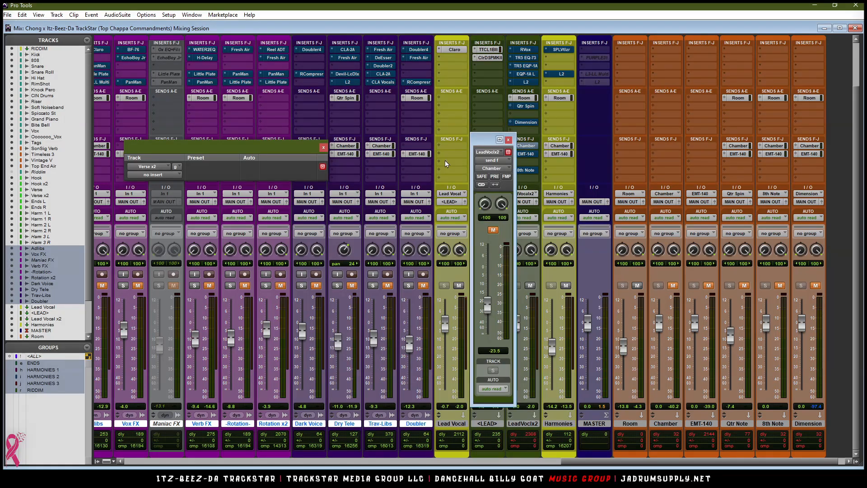
{"action": "left_click_drag", "start_coordinate": [488, 145], "coordinate": [485, 119]}
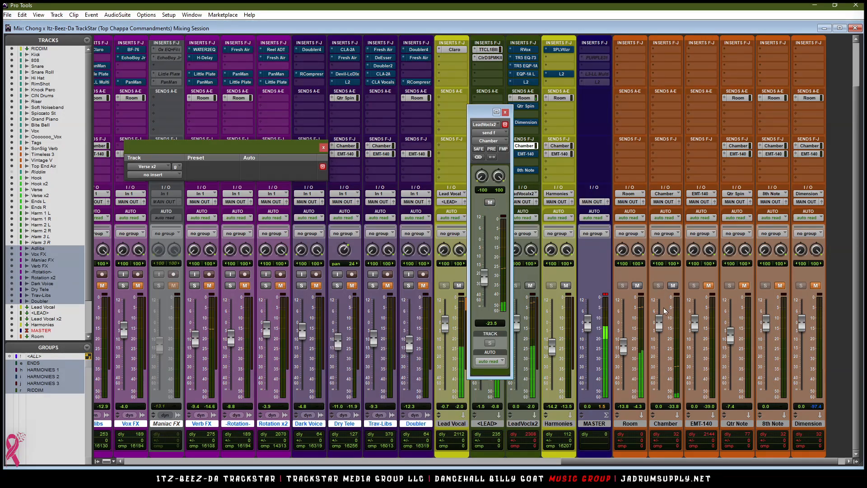
{"action": "left_click_drag", "start_coordinate": [482, 275], "coordinate": [483, 248]}
Step: Inspect EchoBoy Jr on the Chamber track, bypass it and make the plug-in inactive
{"action": "scroll", "coordinate": [675, 150], "scroll_direction": "up", "scroll_amount": 3}
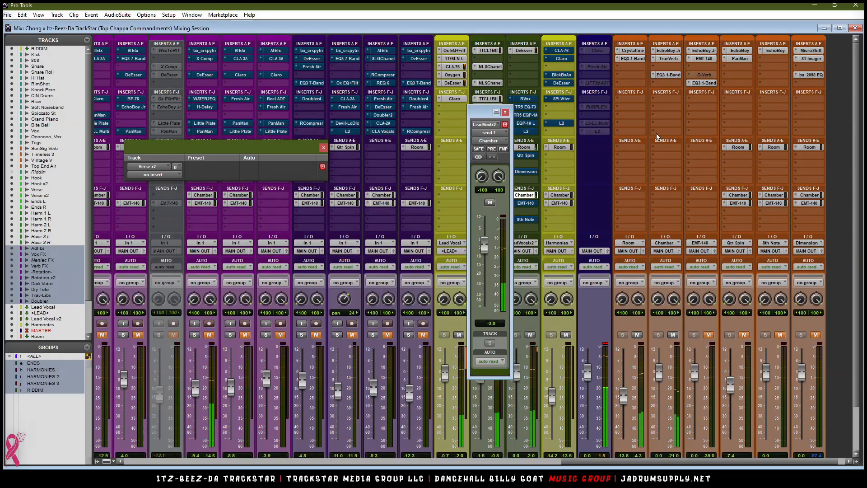
{"action": "left_click", "coordinate": [670, 51]}
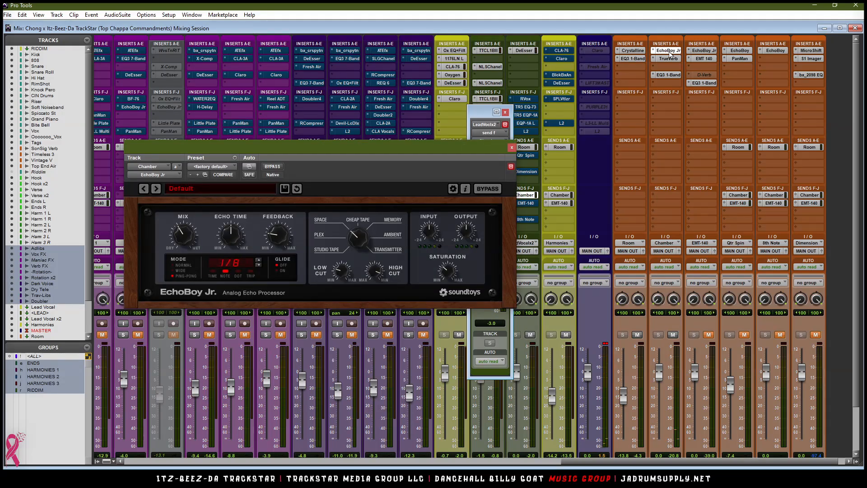
{"action": "left_click", "coordinate": [669, 51], "text": "ctrl"}
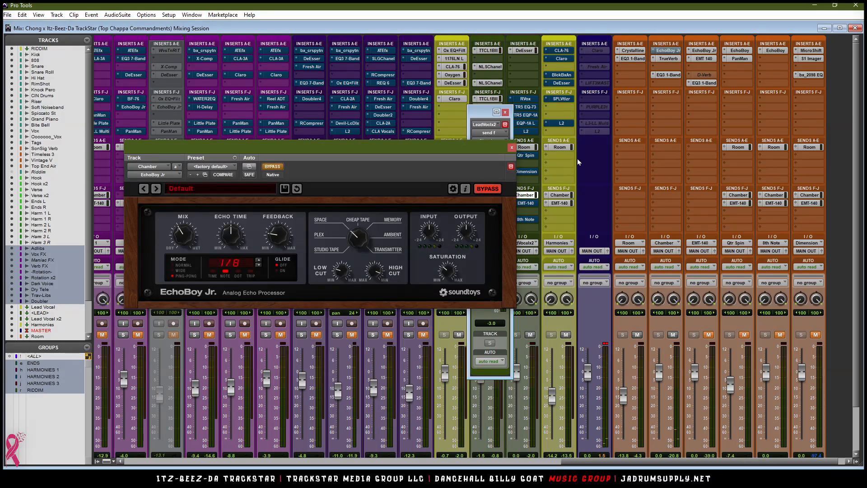
{"action": "left_click", "coordinate": [672, 52], "text": "ctrl+super"}
Step: During playback, set the Chamber send of Lead Vocal x2 to 0.0 dB and lower the Chamber track's fader to about -19 dB
{"action": "key", "text": "space"}
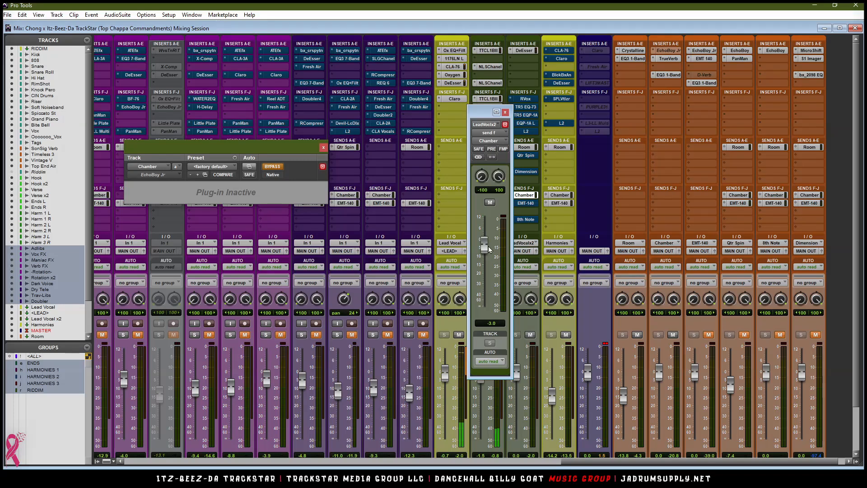
{"action": "left_click", "coordinate": [484, 266], "text": "alt"}
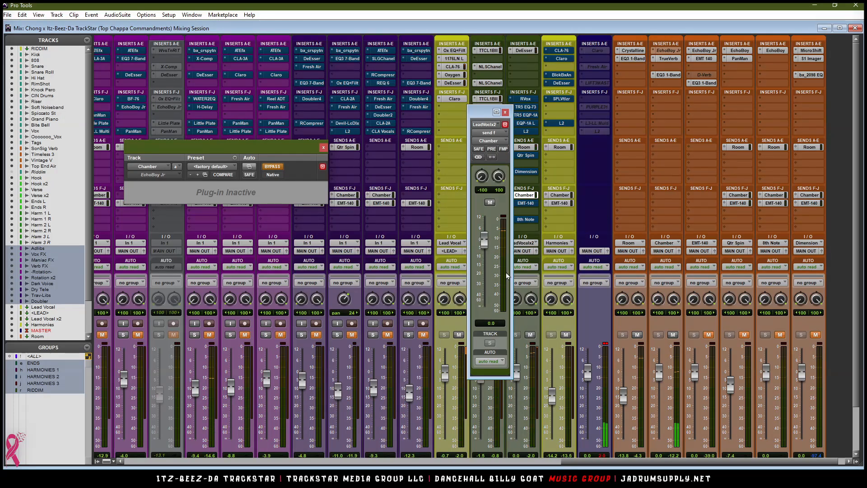
{"action": "left_click_drag", "start_coordinate": [659, 373], "coordinate": [662, 417]}
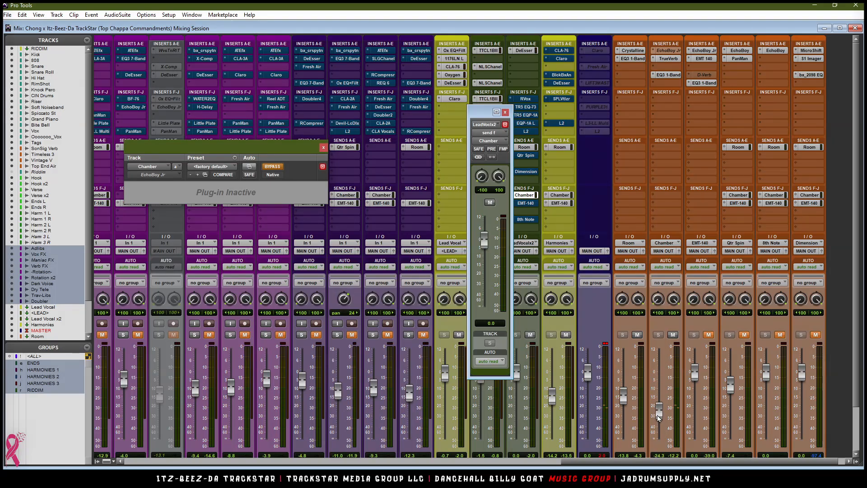
{"action": "left_click_drag", "start_coordinate": [662, 418], "coordinate": [661, 414]}
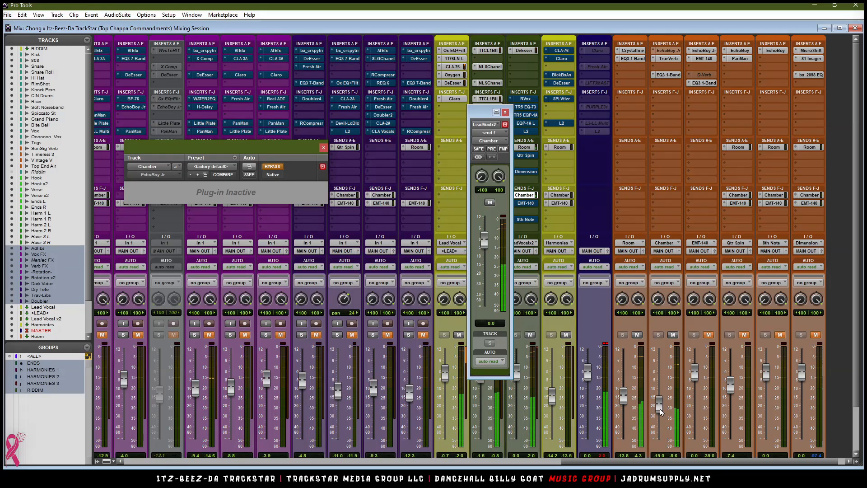
Step: Check the Chamber track's TrueVerb settings, close the plug-in and lower the Chamber fader to about -26.6 dB
{"action": "left_click", "coordinate": [669, 59]}
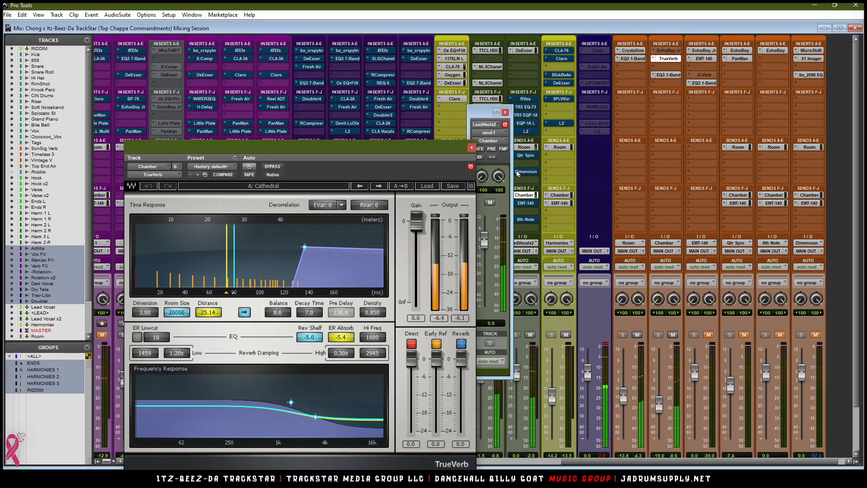
{"action": "left_click", "coordinate": [471, 147]}
{"action": "mouse_move", "coordinate": [659, 412]}
{"action": "left_mouse_down"}
{"action": "mouse_move", "coordinate": [662, 423]}
{"action": "mouse_move", "coordinate": [650, 410]}
{"action": "left_mouse_up"}
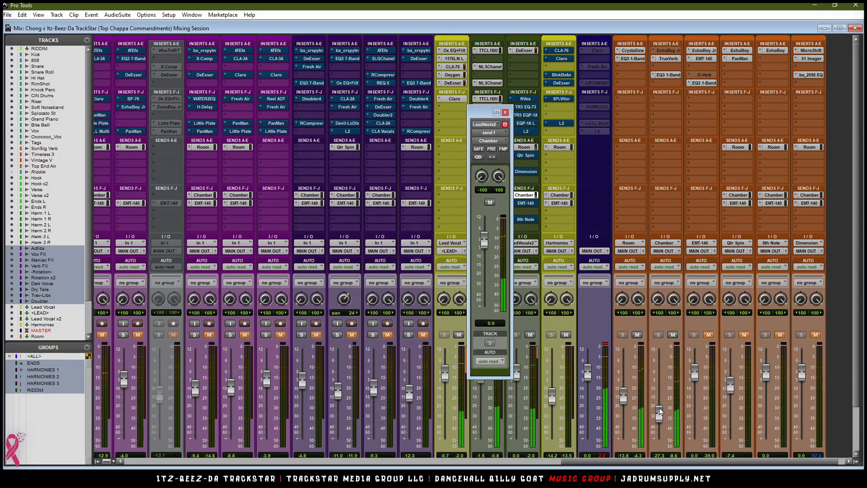
{"action": "left_click_drag", "start_coordinate": [660, 408], "coordinate": [660, 407]}
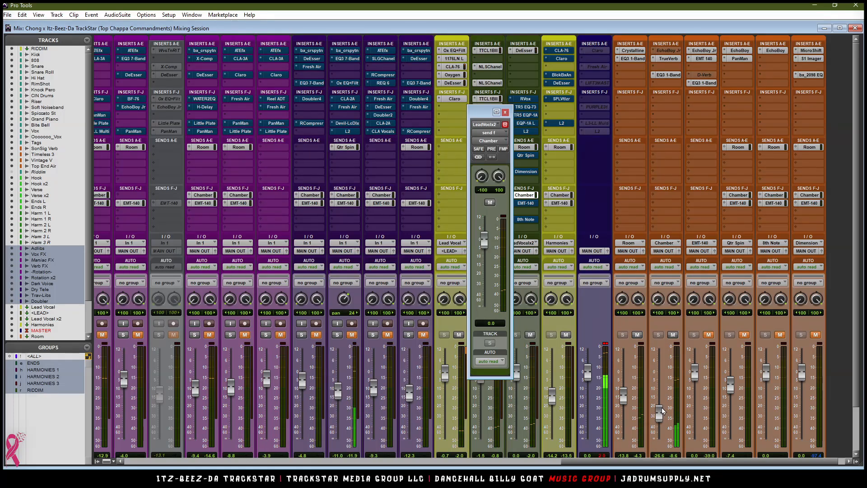
Step: Raise the Chamber track's fader to -24.3 dB during playback
{"action": "left_click_drag", "start_coordinate": [661, 413], "coordinate": [662, 415]}
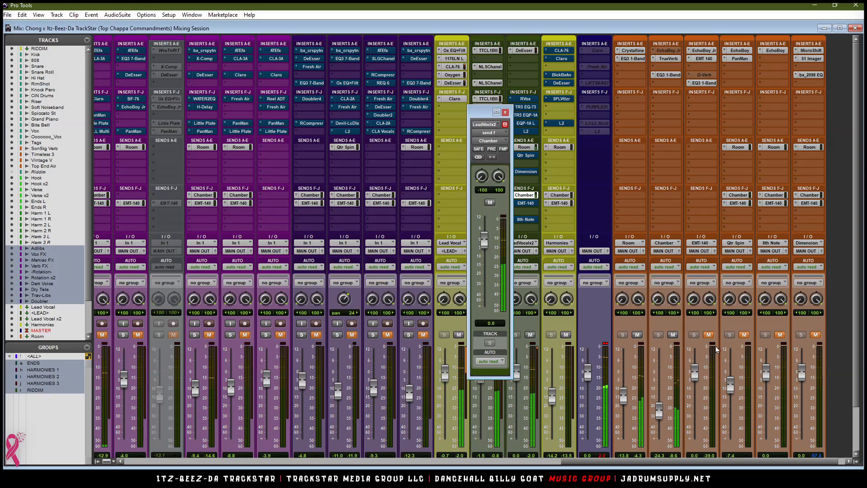
{"action": "left_click_drag", "start_coordinate": [474, 113], "coordinate": [362, 98]}
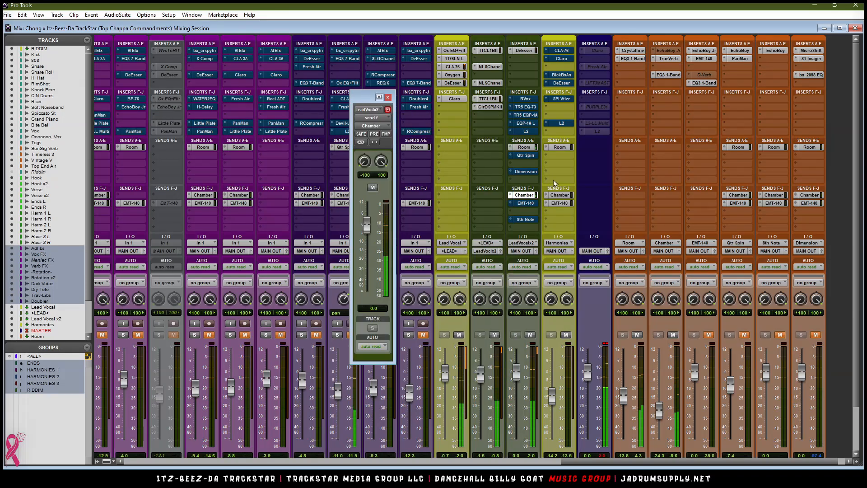
Step: Open the EMT-140 send of Lead Vocal x2 and check the EchoBoy Jr and EMT 140 plug-ins on the EMT-140 track
{"action": "left_click", "coordinate": [525, 202]}
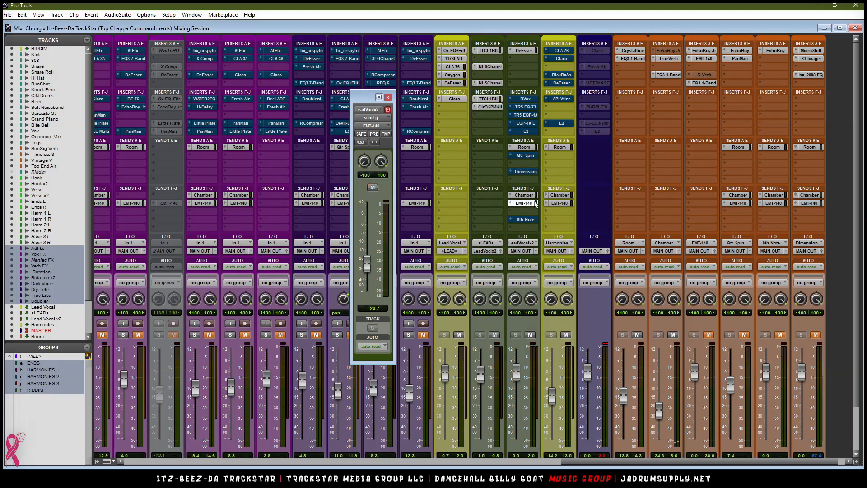
{"action": "left_click", "coordinate": [711, 53]}
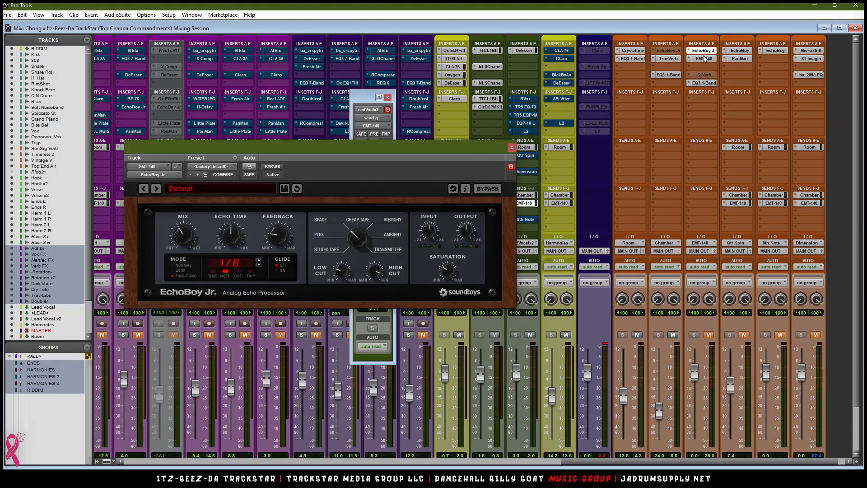
{"action": "left_click", "coordinate": [702, 59]}
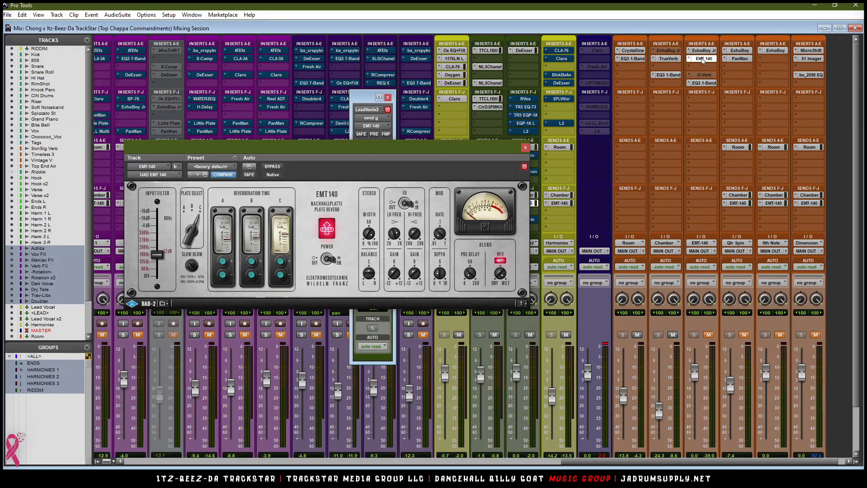
{"action": "left_click", "coordinate": [526, 147]}
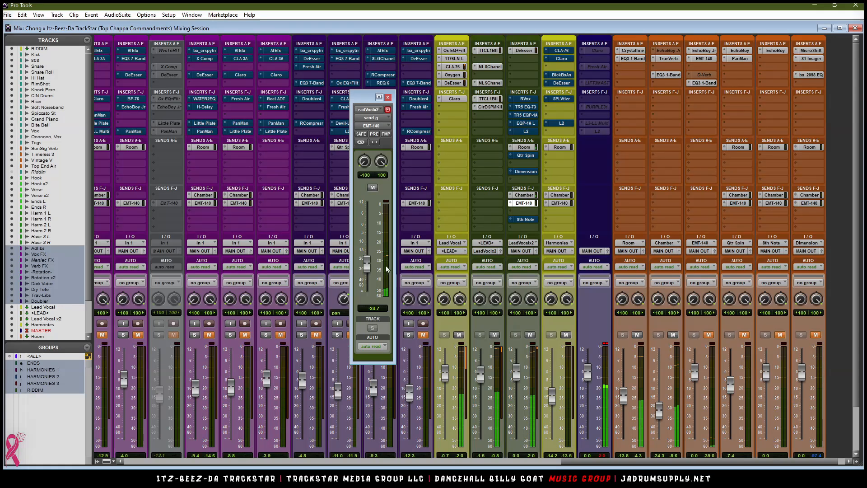
Step: Raise the EMT-140 send of Lead Vocal x2 to -11.3 dB, ease it back to about -16.3 dB and close its window
{"action": "left_click_drag", "start_coordinate": [369, 261], "coordinate": [367, 248]}
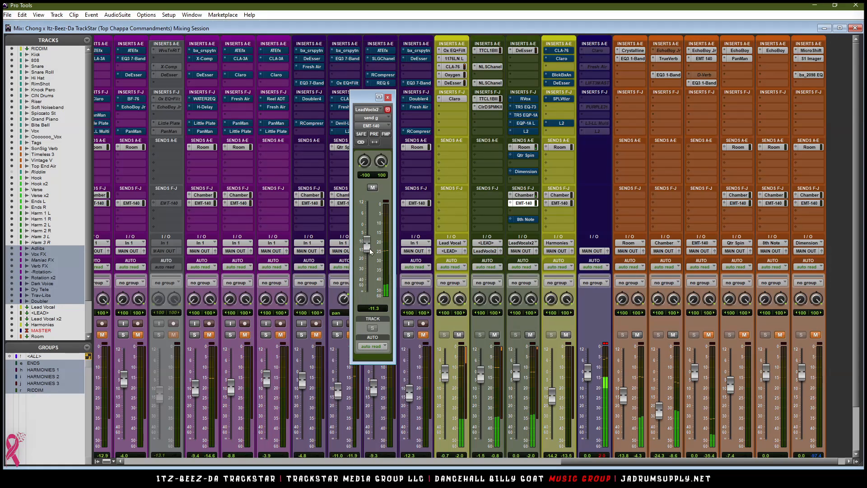
{"action": "left_click", "coordinate": [708, 335]}
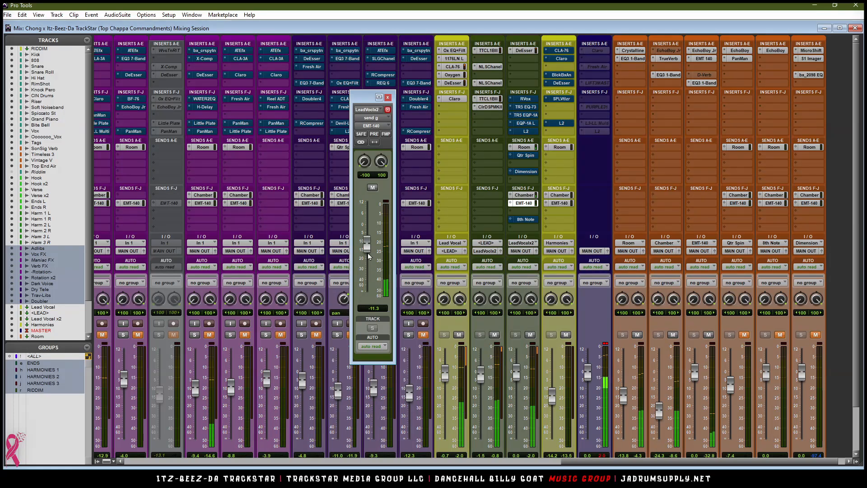
{"action": "left_click_drag", "start_coordinate": [366, 259], "coordinate": [365, 261]}
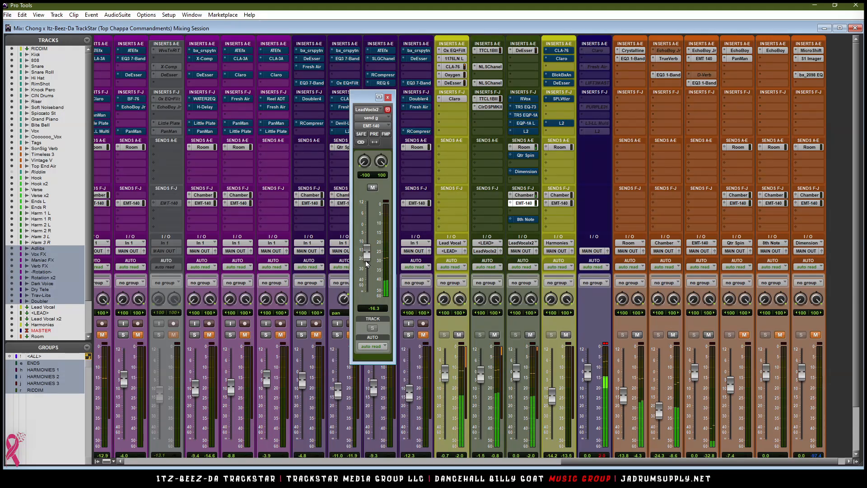
{"action": "left_click_drag", "start_coordinate": [367, 264], "coordinate": [367, 271]}
{"action": "left_click_drag", "start_coordinate": [366, 97], "coordinate": [286, 97]}
{"action": "left_click", "coordinate": [308, 97]}
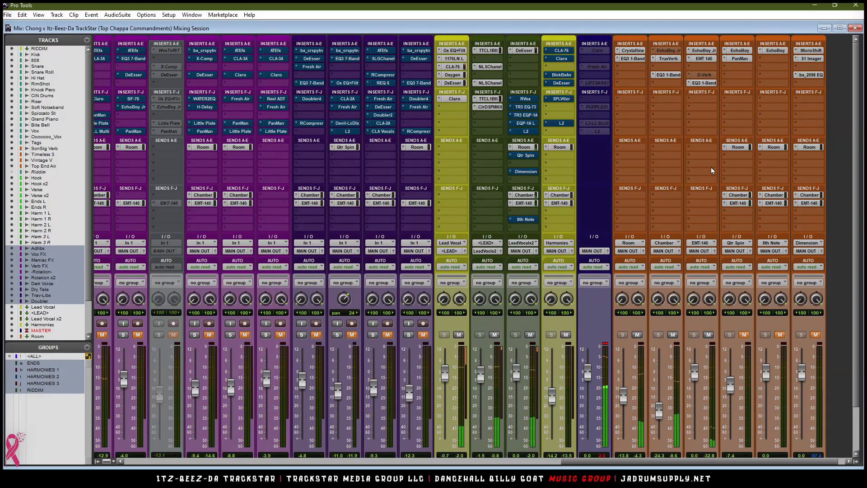
Step: Raise the EMT-140 send of Lead Vocal x2 to -12.6 dB and slightly lower the mix of EchoBoy Jr on the EMT-140 track
{"action": "left_click", "coordinate": [526, 203]}
{"action": "left_click_drag", "start_coordinate": [284, 250], "coordinate": [283, 244]}
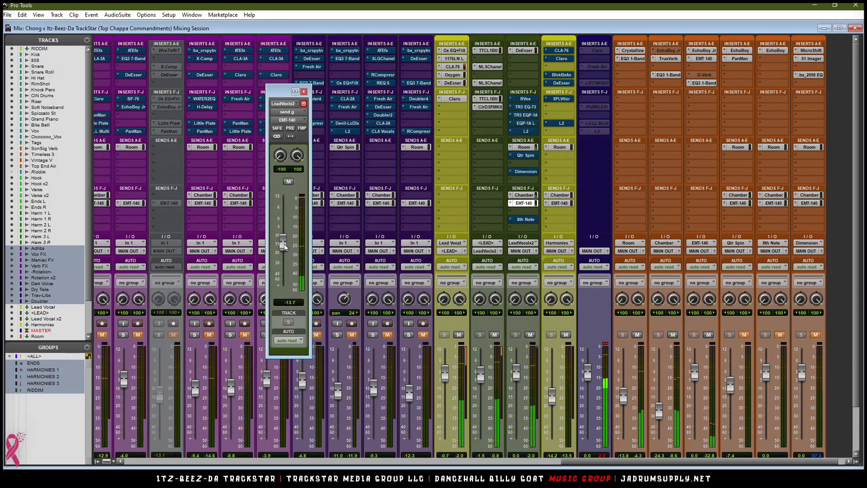
{"action": "left_click", "coordinate": [707, 58]}
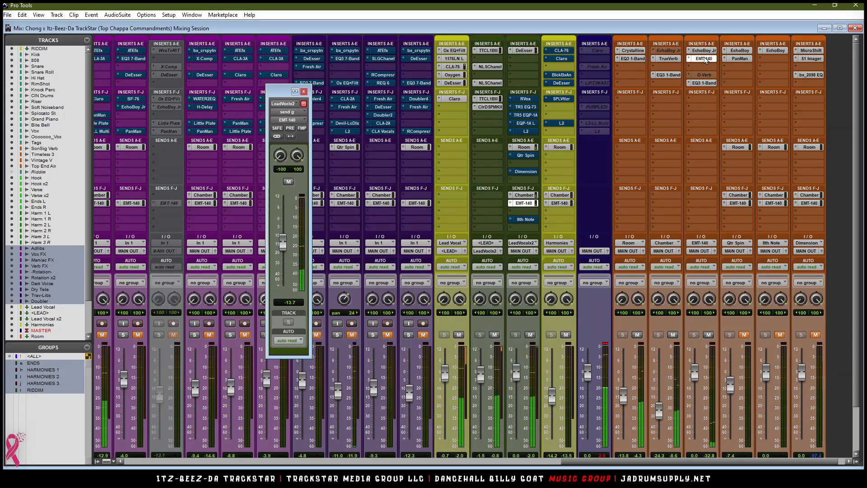
{"action": "left_click", "coordinate": [705, 50]}
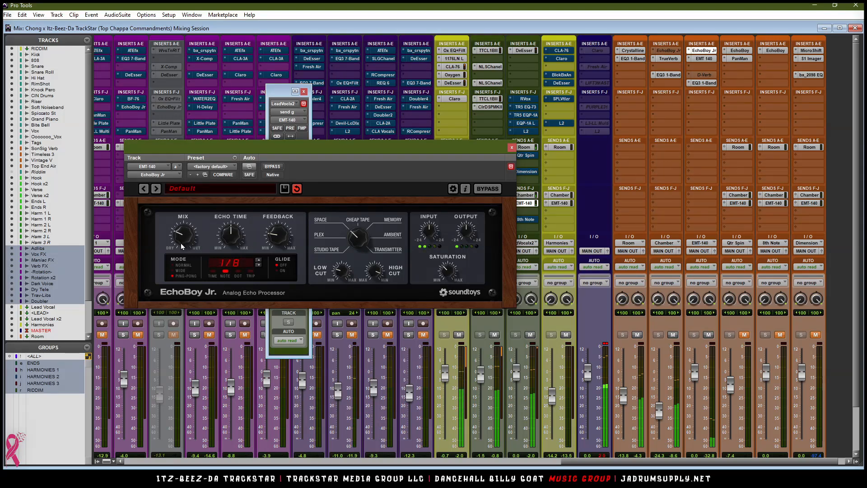
{"action": "left_click", "coordinate": [294, 92]}
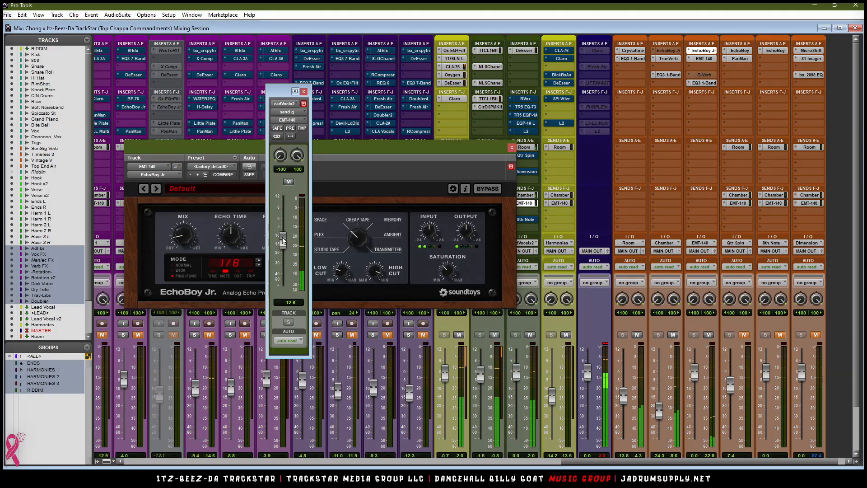
{"action": "left_click", "coordinate": [304, 92]}
{"action": "left_click", "coordinate": [511, 147]}
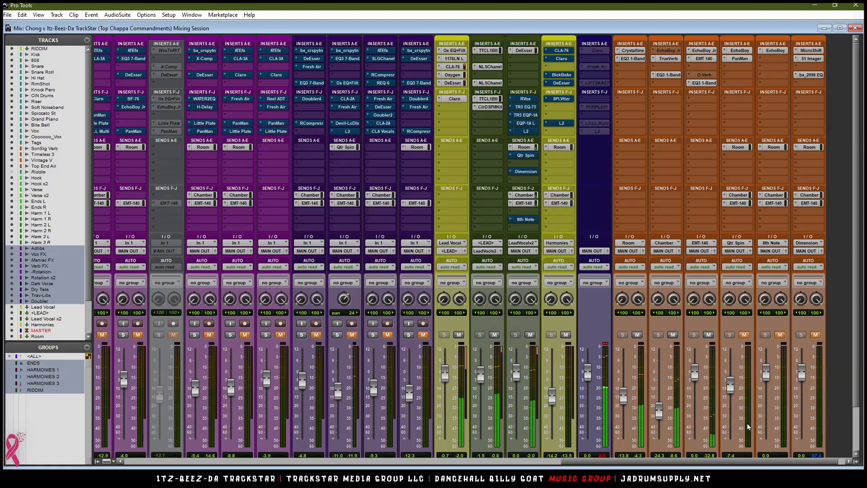
Step: Lower the EMT-140 track's fader to -8.8 dB
{"action": "scroll", "coordinate": [706, 349], "scroll_direction": "down", "scroll_amount": 2}
{"action": "left_click_drag", "start_coordinate": [696, 335], "coordinate": [696, 354]}
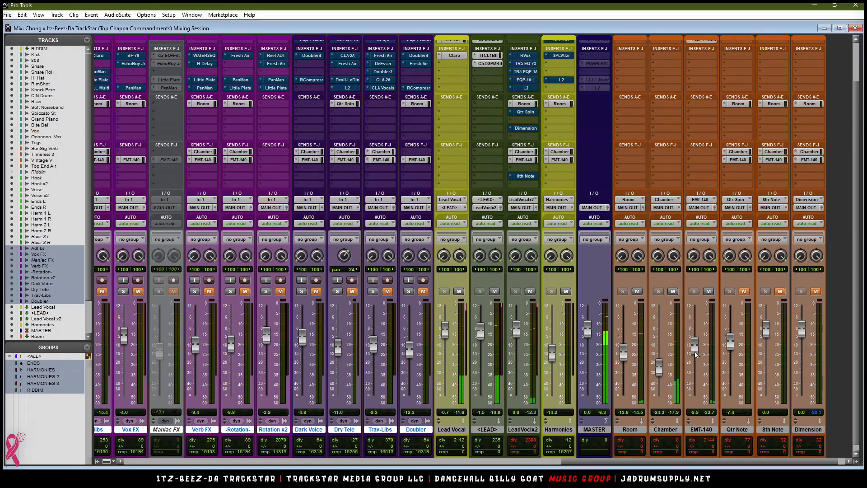
{"action": "left_click_drag", "start_coordinate": [696, 355], "coordinate": [696, 346]}
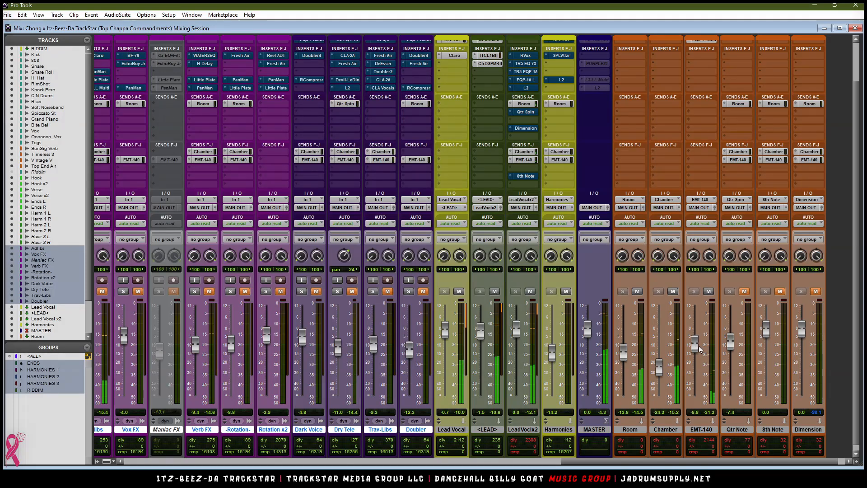
Step: Select the Room, Chamber and EMT-140 tracks and toggle their mutes together to compare the vocal with and without reverb
{"action": "left_click", "coordinate": [700, 430]}
{"action": "left_click", "coordinate": [640, 429], "text": "shift"}
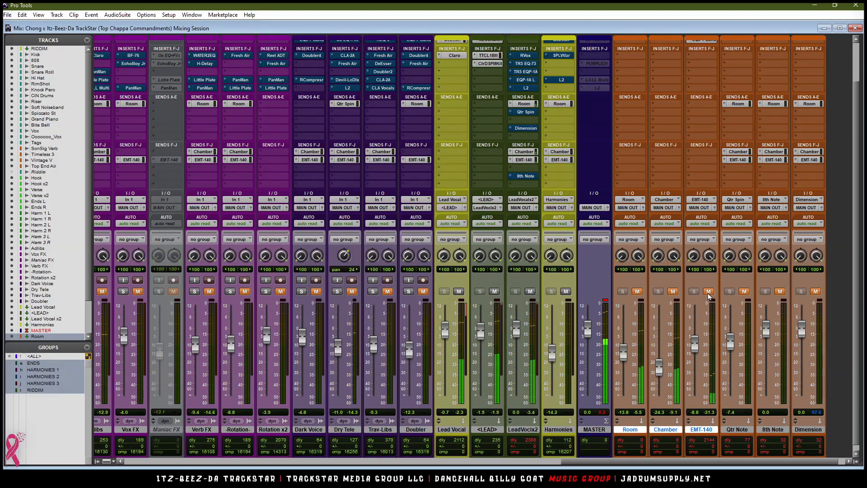
{"action": "left_click", "coordinate": [708, 292]}
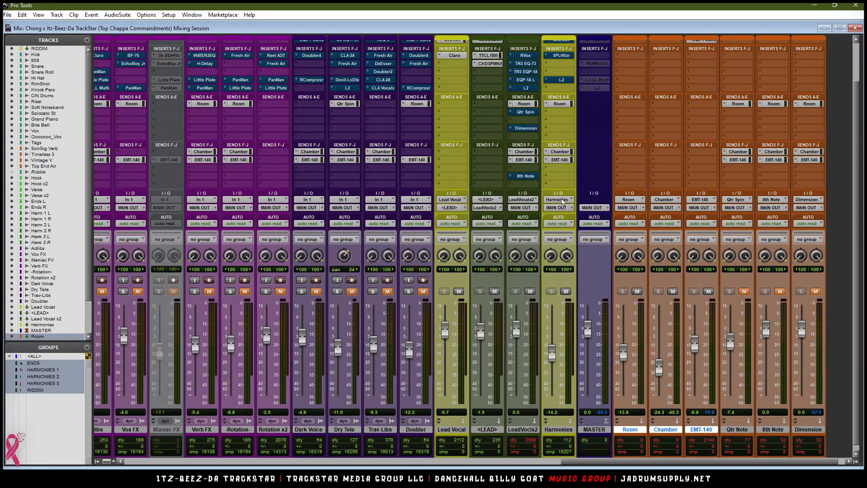
{"action": "scroll", "coordinate": [575, 169], "scroll_direction": "up", "scroll_amount": 2}
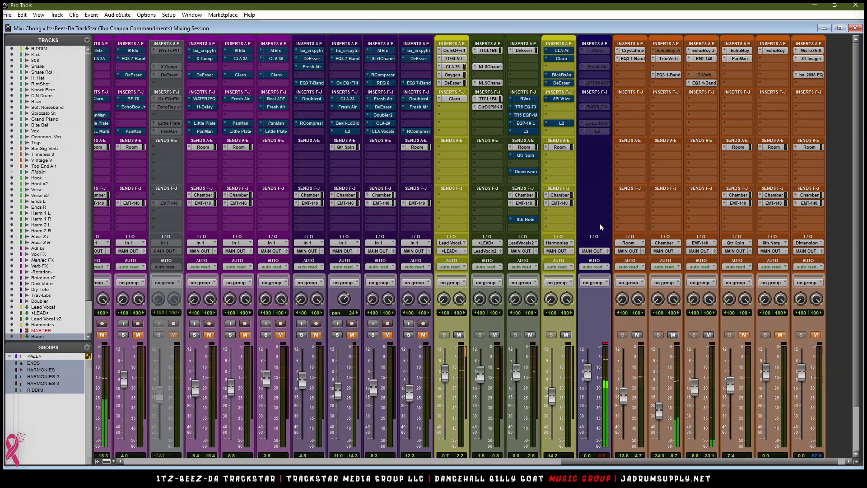
Step: Raise the reverb return faders to -22.2 dB on Chamber, -13.4 dB on Room and -7.5 dB on EMT-140
{"action": "left_click_drag", "start_coordinate": [660, 413], "coordinate": [660, 409]}
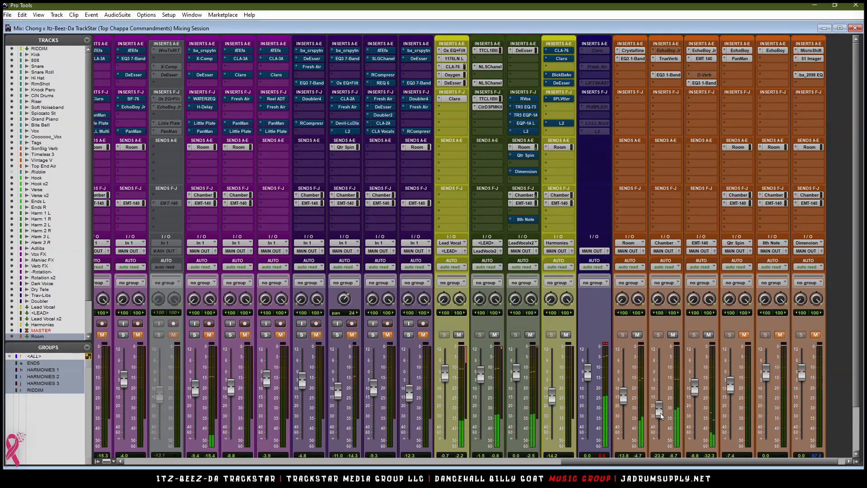
{"action": "left_click_drag", "start_coordinate": [661, 415], "coordinate": [625, 400]}
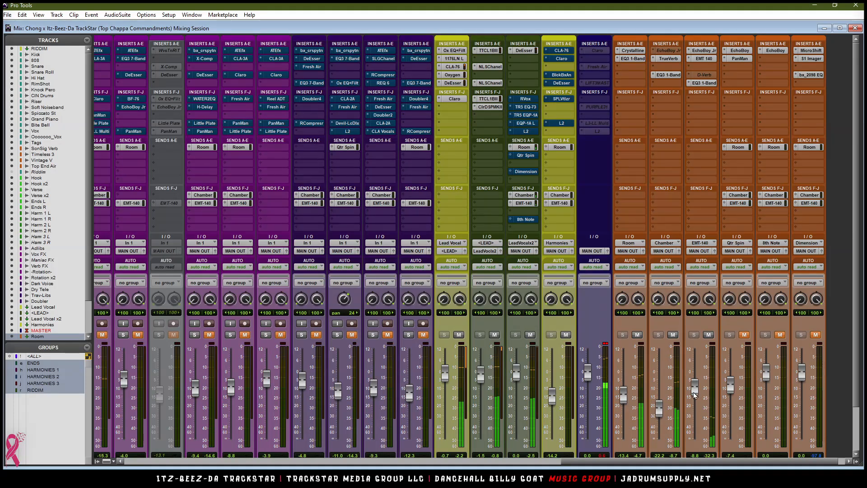
{"action": "left_click_drag", "start_coordinate": [695, 396], "coordinate": [695, 394]}
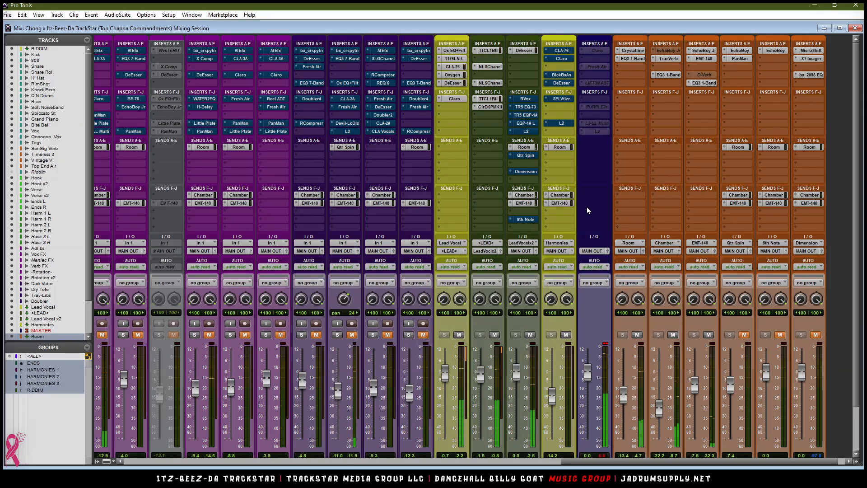
Step: Insert the stereo Acustica RUBY2 equalizer in the third insert slot of Lead Vocal x2
{"action": "scroll", "coordinate": [590, 205], "scroll_direction": "down", "scroll_amount": 1}
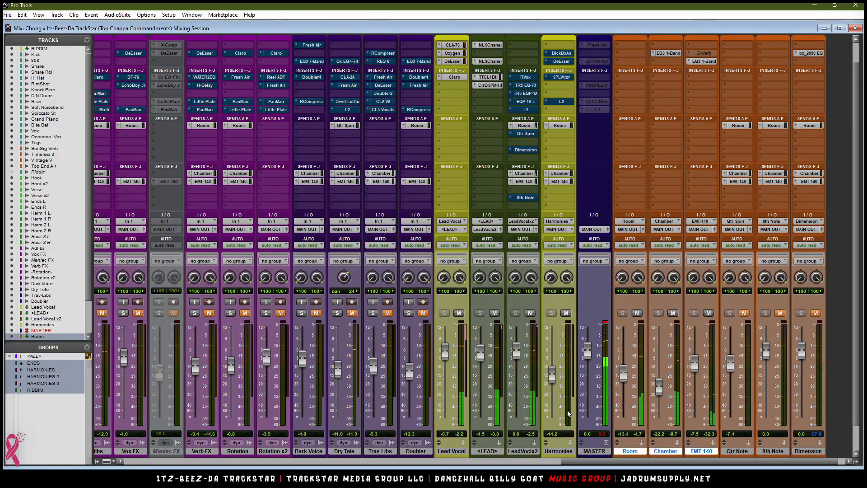
{"action": "scroll", "coordinate": [571, 178], "scroll_direction": "up", "scroll_amount": 1}
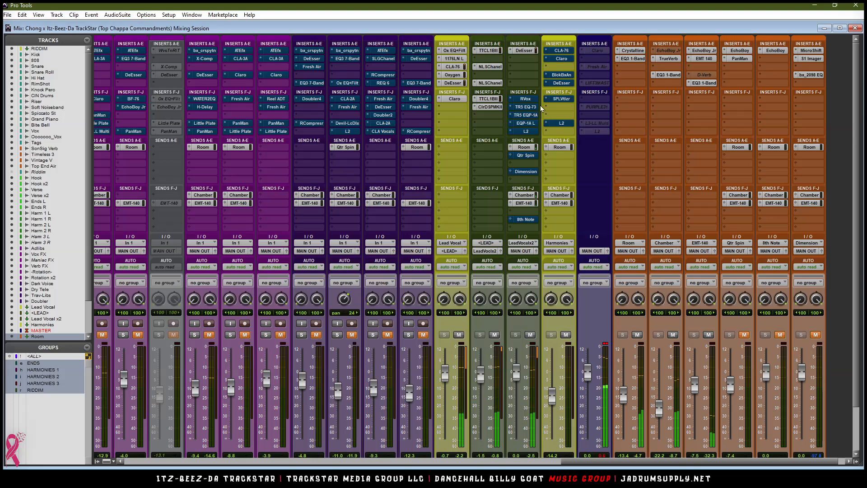
{"action": "left_click", "coordinate": [516, 67]}
{"action": "mouse_move", "coordinate": [543, 80]}
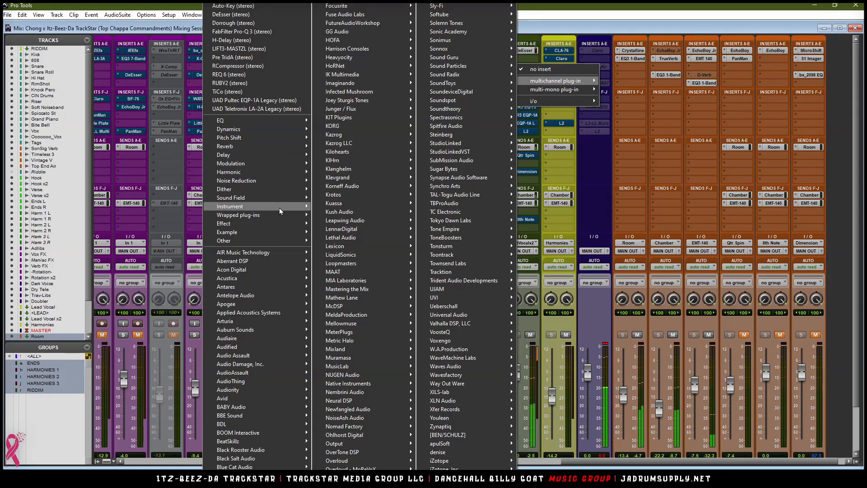
{"action": "mouse_move", "coordinate": [243, 277]}
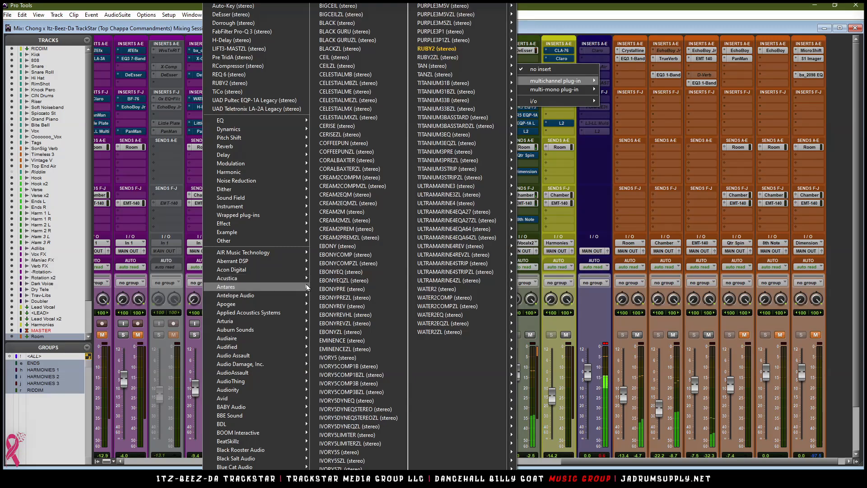
{"action": "left_click", "coordinate": [440, 49]}
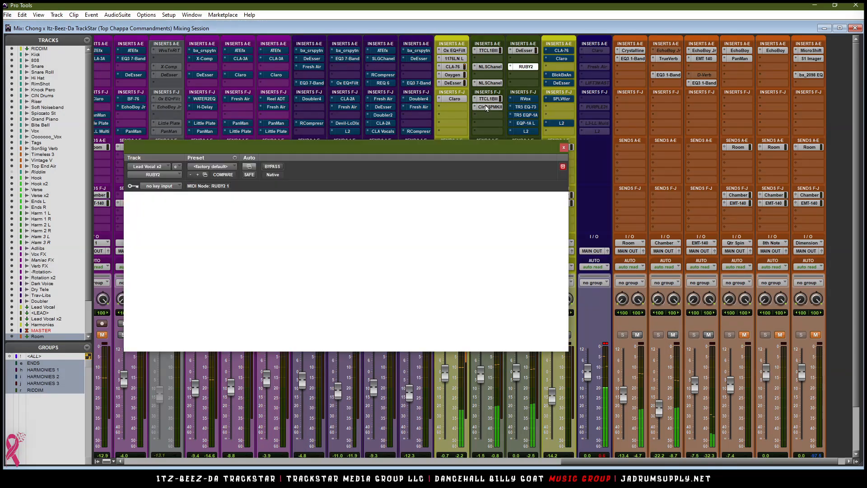
{"action": "left_click_drag", "start_coordinate": [467, 153], "coordinate": [588, 135]}
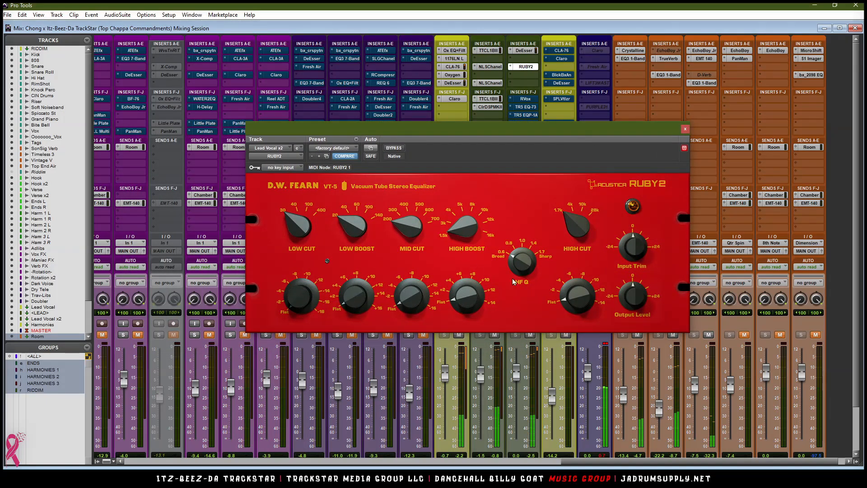
Step: Set RUBY2's High Boost to its highest frequency, raise the boost amount and trim it back slightly by ear against the riddim
{"action": "left_click_drag", "start_coordinate": [456, 243], "coordinate": [471, 209]}
{"action": "mouse_move", "coordinate": [465, 294]}
{"action": "left_mouse_down"}
{"action": "mouse_move", "coordinate": [461, 207]}
{"action": "mouse_move", "coordinate": [467, 283]}
{"action": "left_mouse_up"}
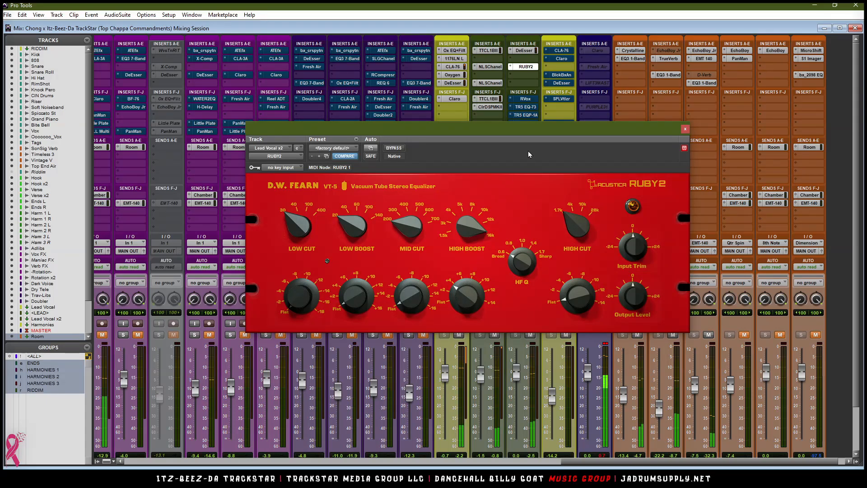
{"action": "left_click_drag", "start_coordinate": [547, 135], "coordinate": [492, 67]}
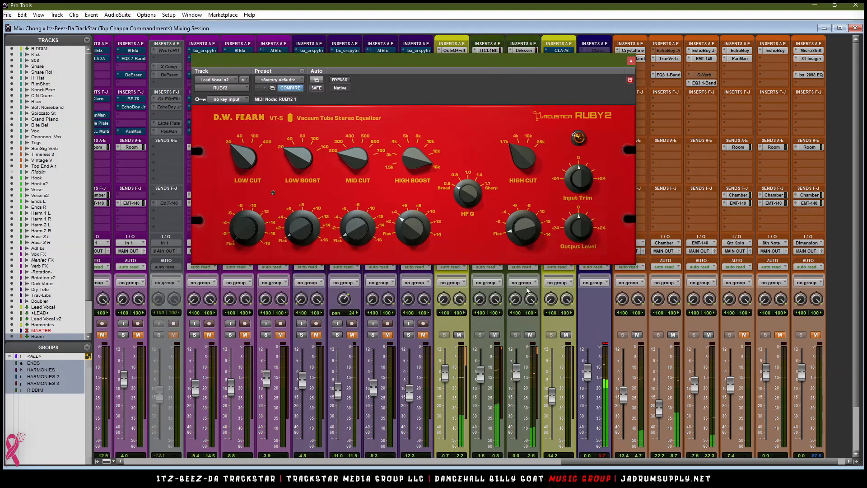
{"action": "scroll", "coordinate": [594, 312], "scroll_direction": "down", "scroll_amount": 3}
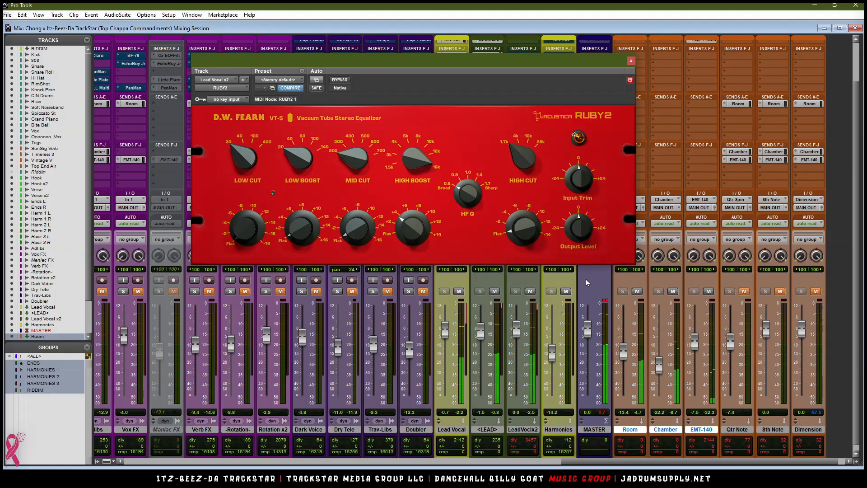
{"action": "scroll", "coordinate": [594, 289], "scroll_direction": "up", "scroll_amount": 2}
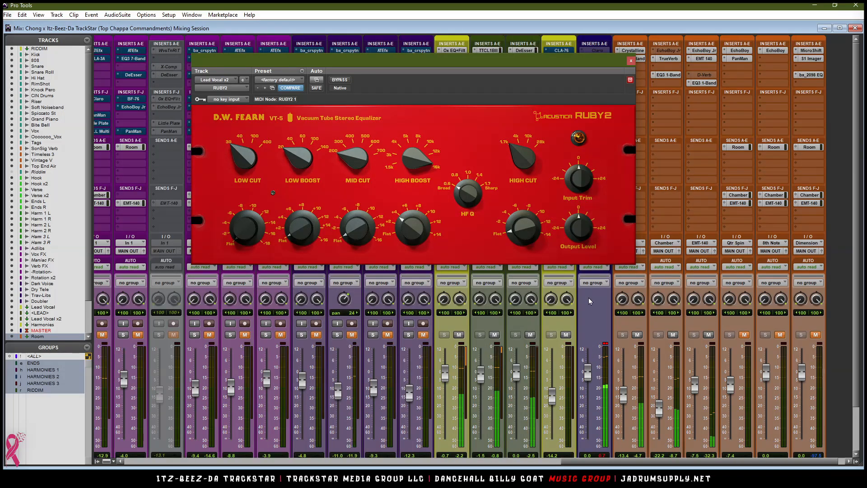
{"action": "scroll", "coordinate": [589, 313], "scroll_direction": "down", "scroll_amount": 3}
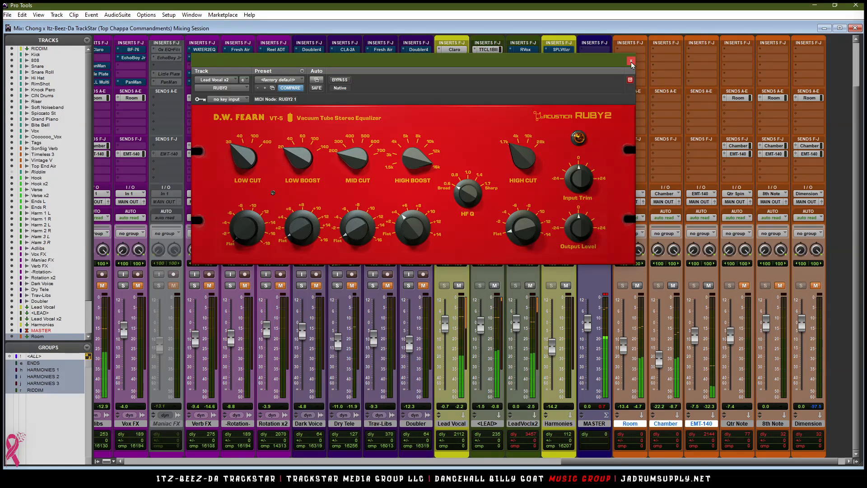
{"action": "left_click_drag", "start_coordinate": [416, 231], "coordinate": [416, 237]}
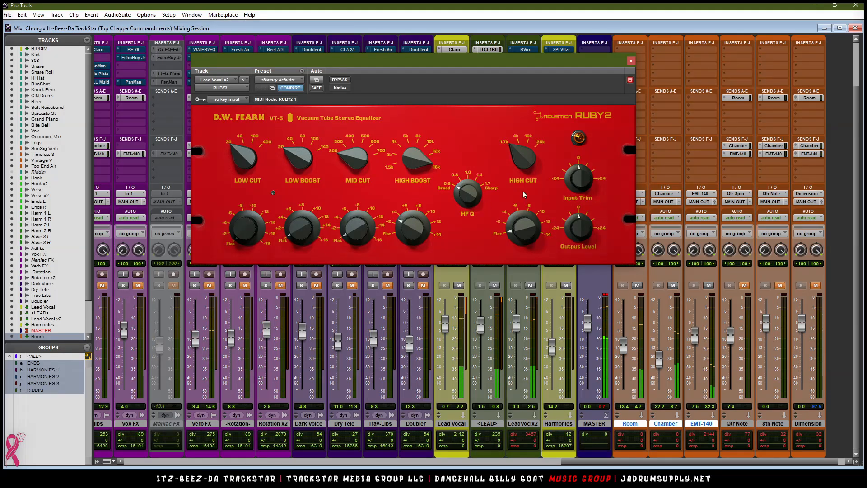
Step: Replace the RUBY2 equalizer on Lead Vocal x2 with the stereo RUBY2ZL version in the same insert slot
{"action": "left_click", "coordinate": [631, 61]}
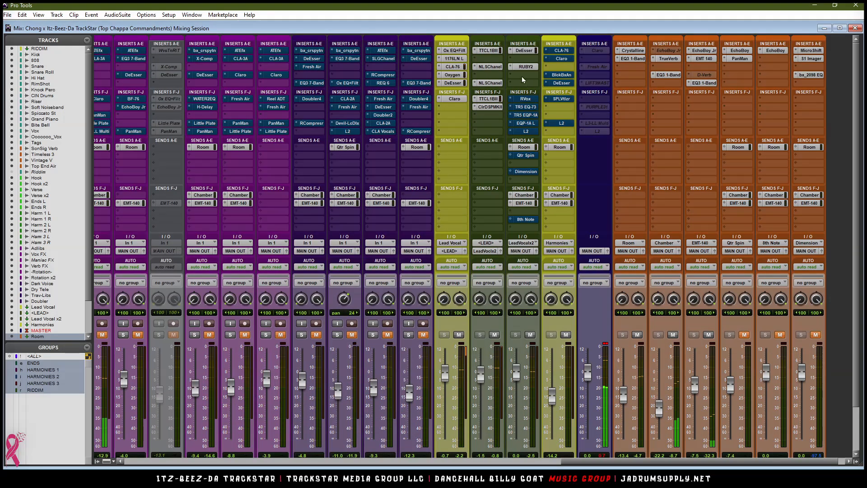
{"action": "left_click", "coordinate": [512, 70]}
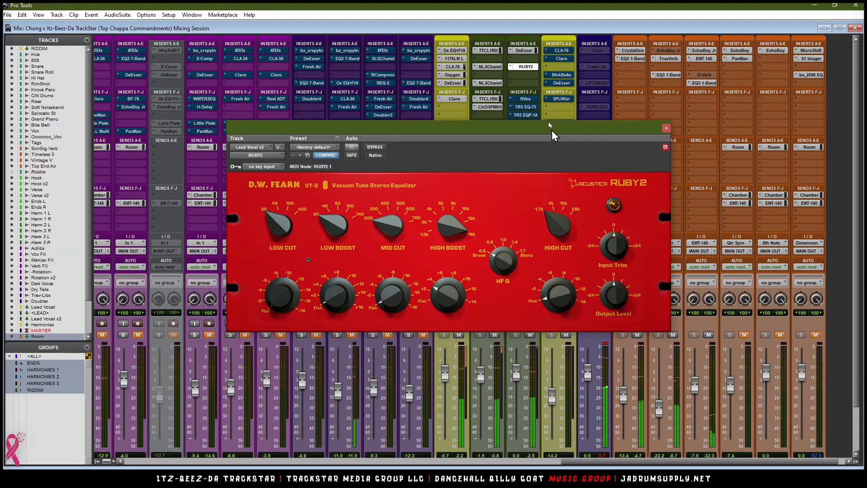
{"action": "left_click", "coordinate": [511, 67]}
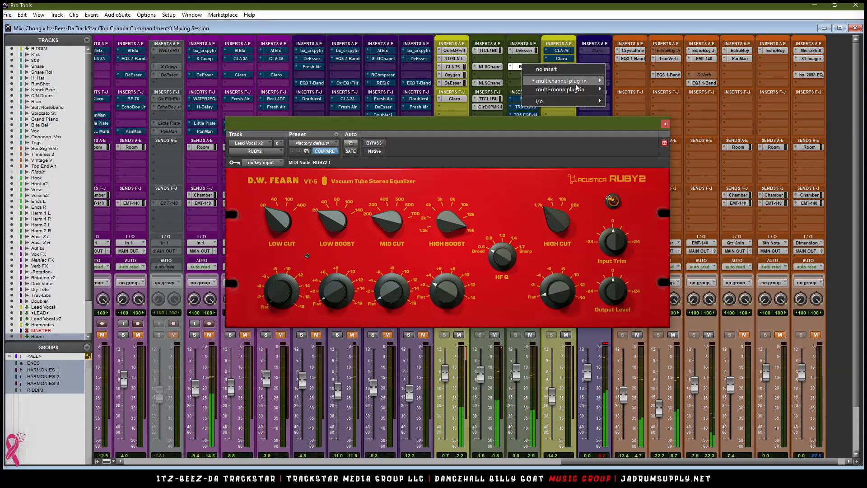
{"action": "mouse_move", "coordinate": [589, 82]}
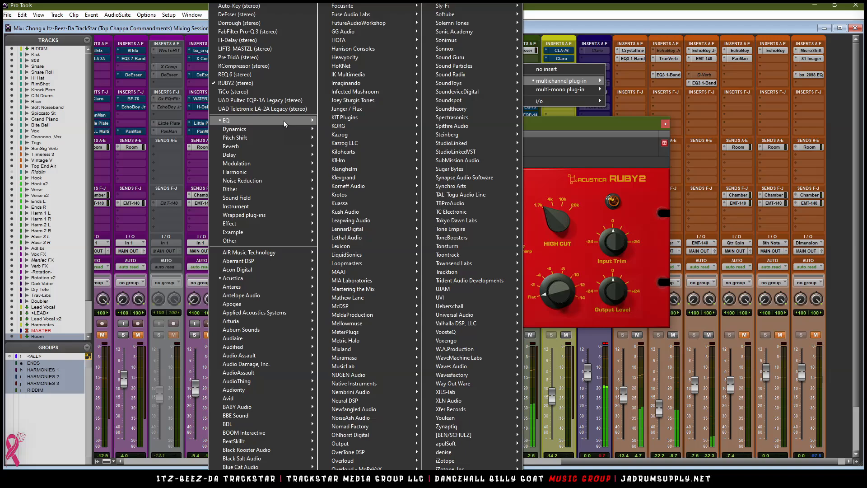
{"action": "mouse_move", "coordinate": [283, 121]}
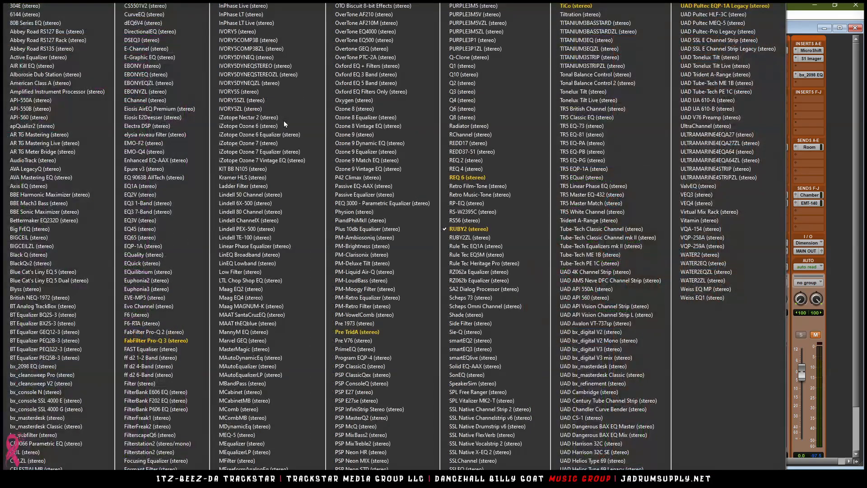
{"action": "left_click", "coordinate": [478, 237]}
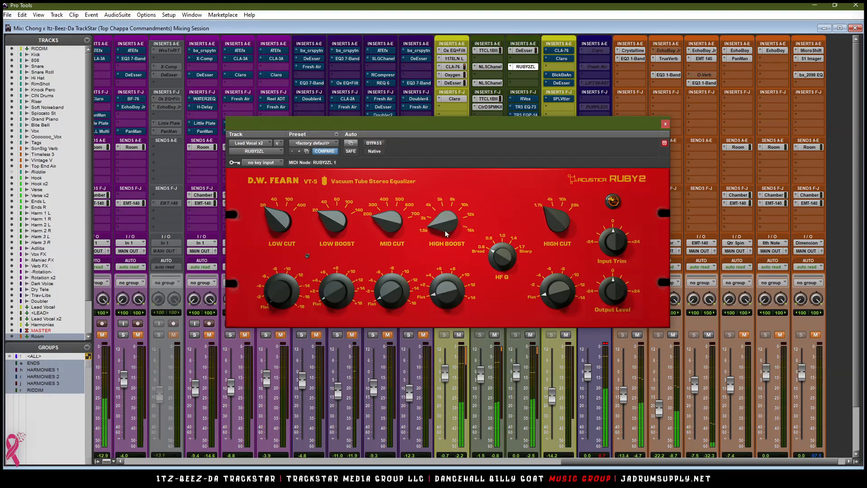
Step: Set RUBY2ZL's High Boost frequency to 16k, raise its boost amount moderately above flat and close the equalizer
{"action": "left_click_drag", "start_coordinate": [445, 227], "coordinate": [449, 208]}
{"action": "left_click_drag", "start_coordinate": [447, 290], "coordinate": [450, 280]}
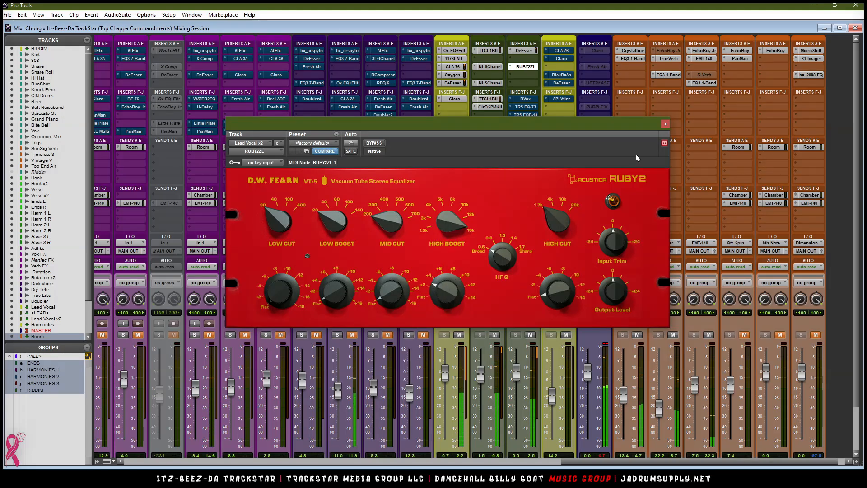
{"action": "left_click", "coordinate": [665, 124]}
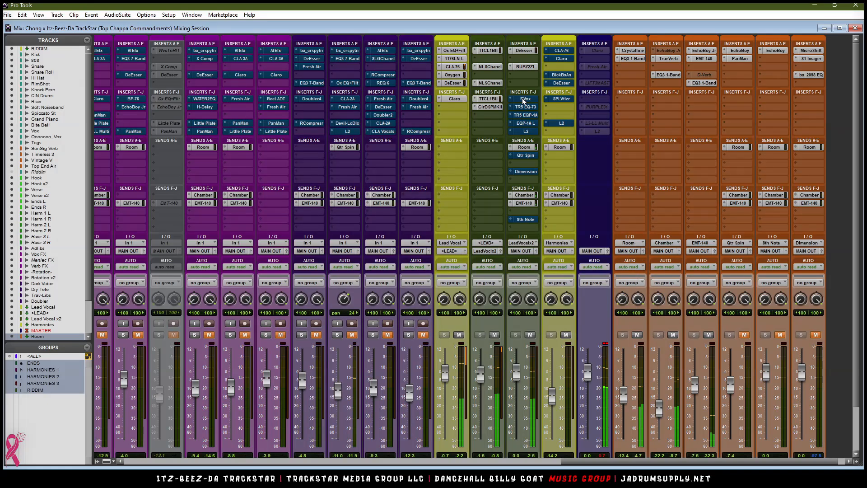
Step: Set Renaissance Vox on Lead Vocal x2 to -2.0 gain, -4.6 compression and -48.5 gate, and close it
{"action": "left_click", "coordinate": [524, 99]}
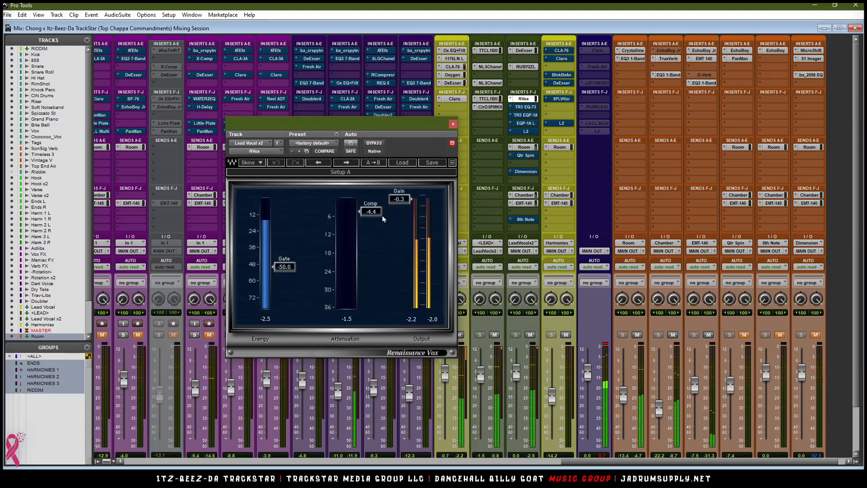
{"action": "left_click_drag", "start_coordinate": [399, 202], "coordinate": [400, 208]}
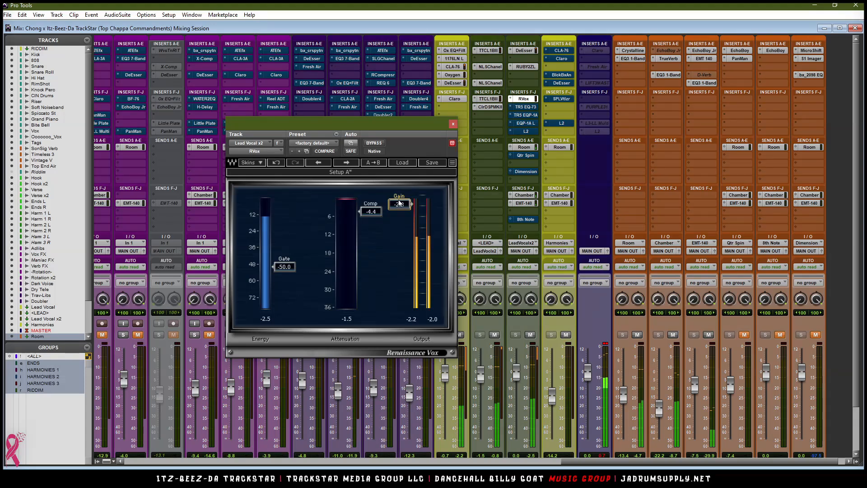
{"action": "left_click", "coordinate": [370, 211]}
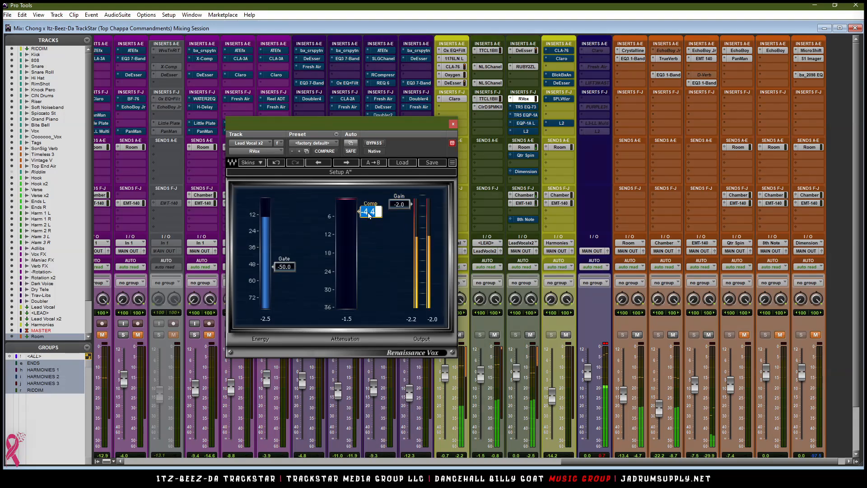
{"action": "type", "text": "4.6"}
{"action": "key", "text": "Return"}
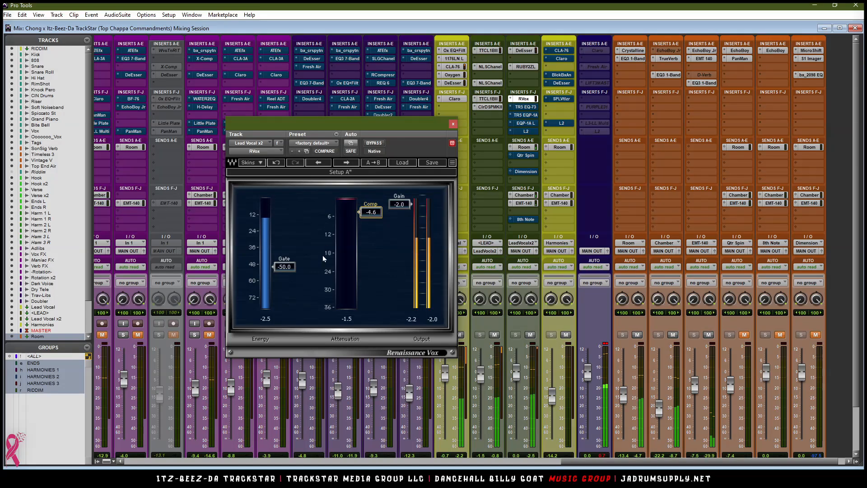
{"action": "left_click_drag", "start_coordinate": [284, 267], "coordinate": [283, 265]}
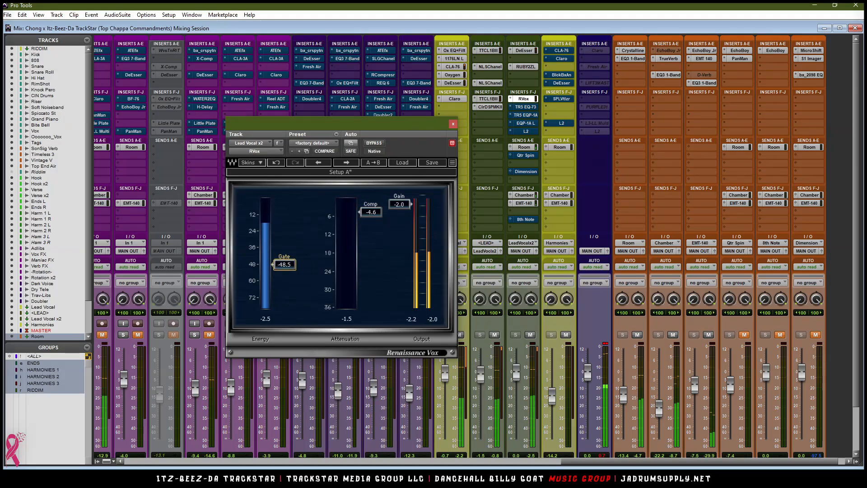
{"action": "left_click", "coordinate": [452, 124]}
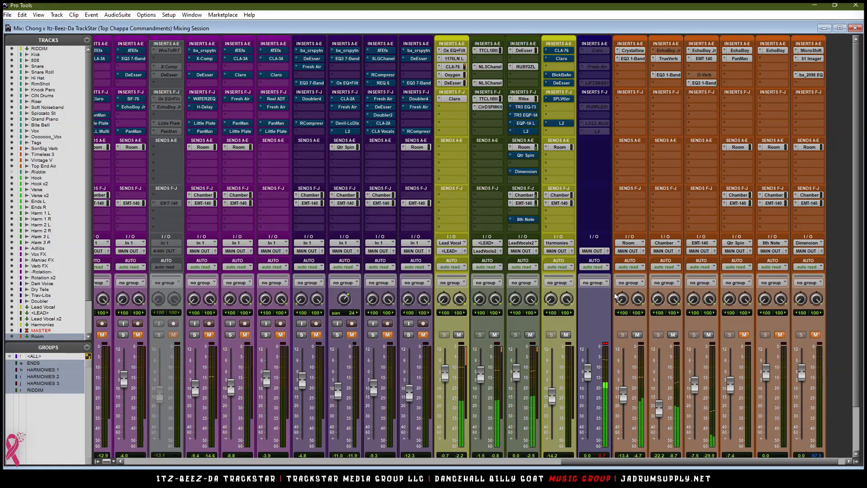
Step: Clear the mixer's peak indicators and raise the grouped RIDDIM track faders to -0.2 dB
{"action": "left_click", "coordinate": [605, 343], "text": "alt"}
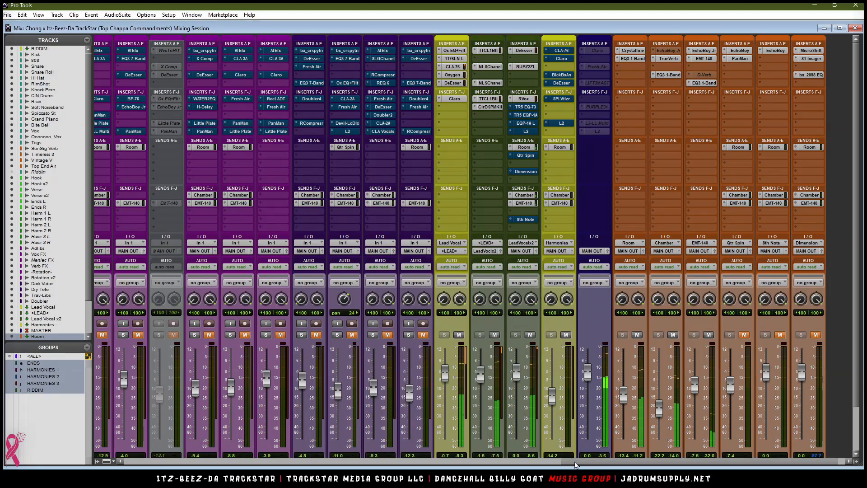
{"action": "left_click_drag", "start_coordinate": [575, 464], "coordinate": [258, 441]}
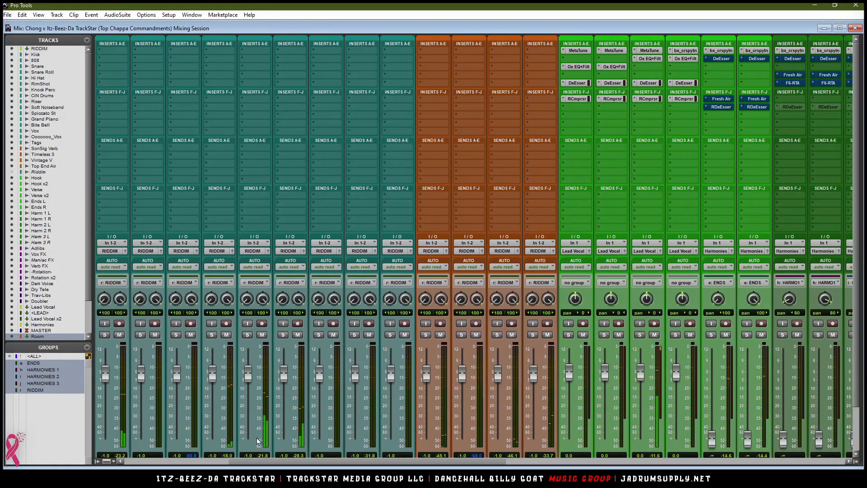
{"action": "left_click_drag", "start_coordinate": [321, 384], "coordinate": [322, 382]}
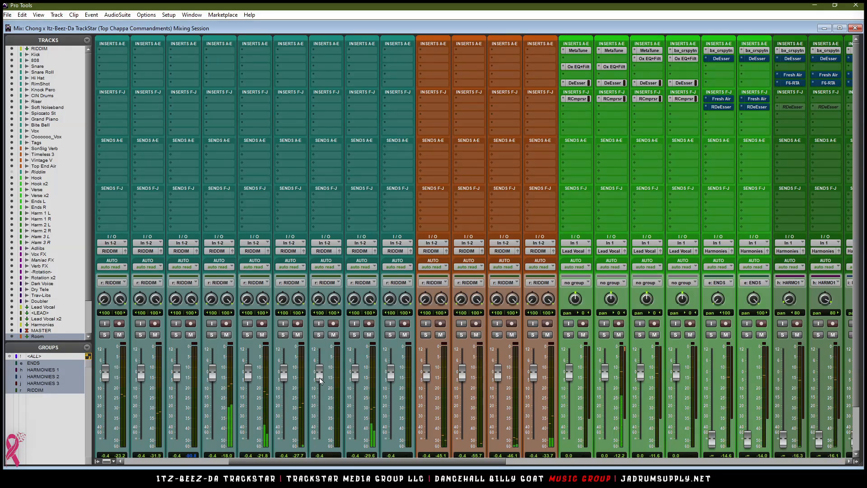
{"action": "left_click_drag", "start_coordinate": [319, 378], "coordinate": [318, 378]}
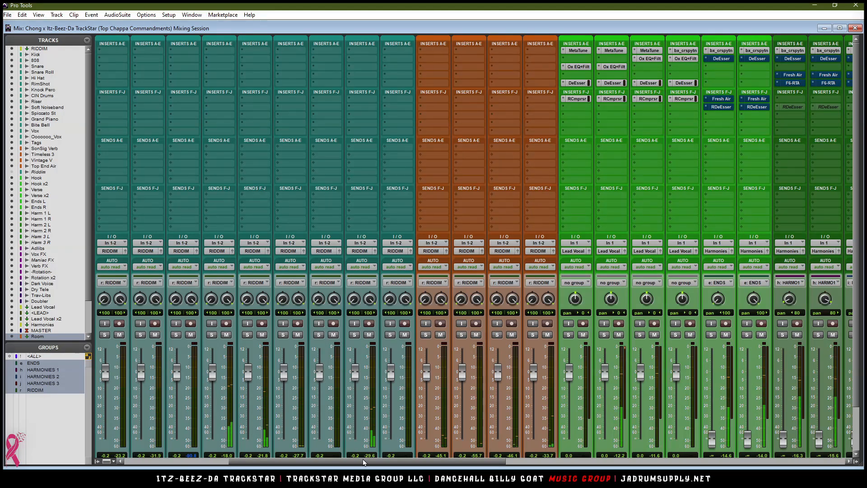
{"action": "left_click_drag", "start_coordinate": [364, 462], "coordinate": [749, 464]}
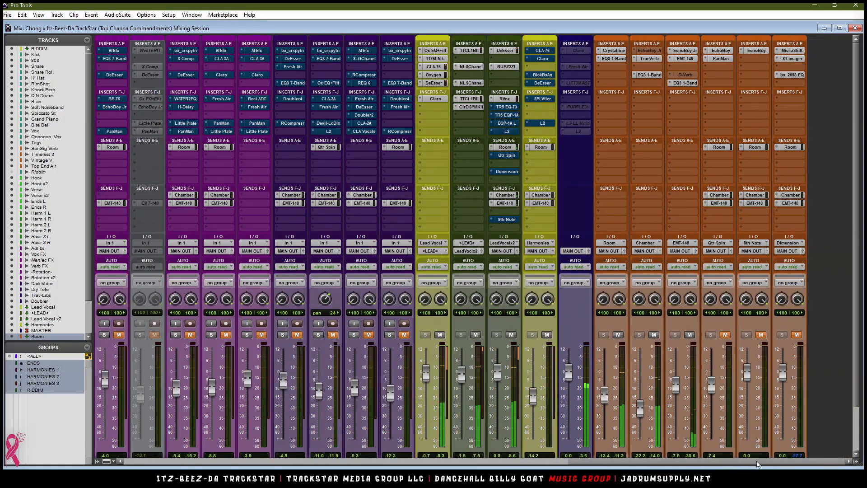
Step: Check the Ends and harmony clips in the Edit window and mute Hook, Hook x2, Verse and Verse x2 in the mixer
{"action": "scroll", "coordinate": [651, 357], "scroll_direction": "down", "scroll_amount": 1}
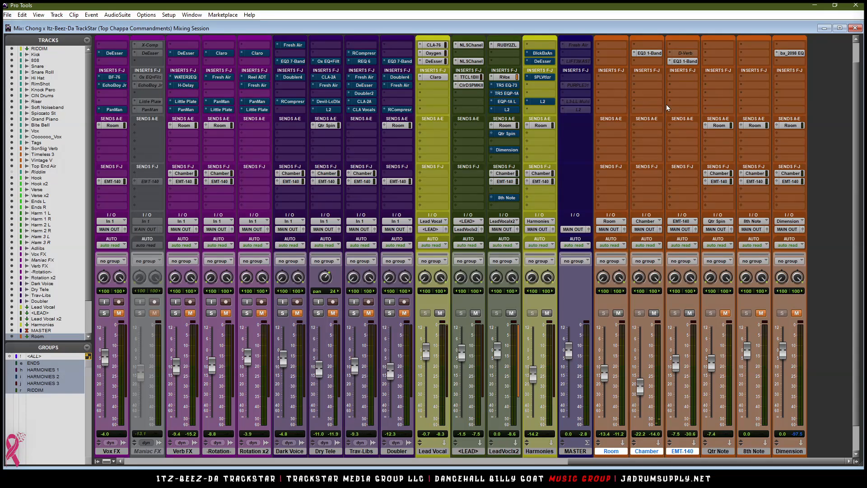
{"action": "left_click", "coordinate": [855, 28]}
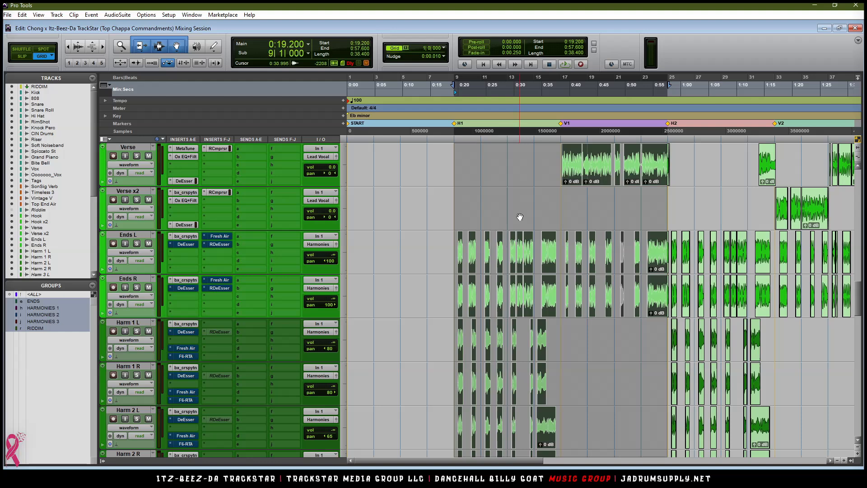
{"action": "scroll", "coordinate": [524, 217], "scroll_direction": "down", "scroll_amount": 1}
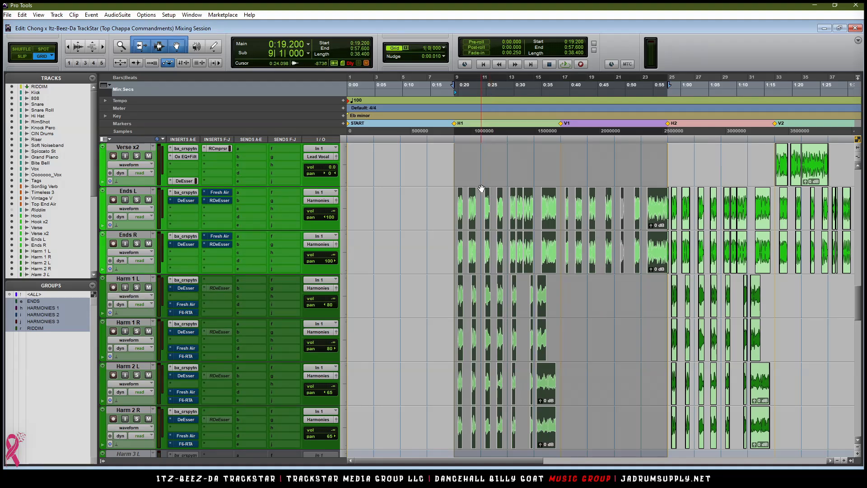
{"action": "key", "text": "ctrl+equal"}
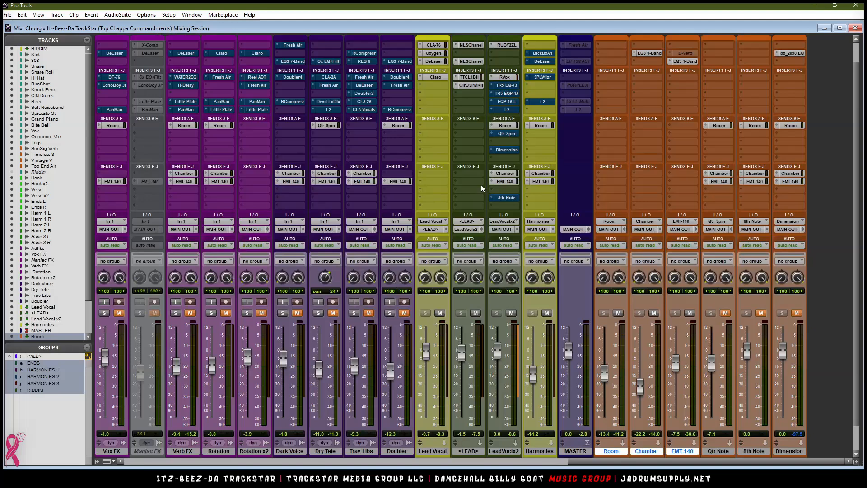
{"action": "left_click_drag", "start_coordinate": [590, 461], "coordinate": [366, 466]}
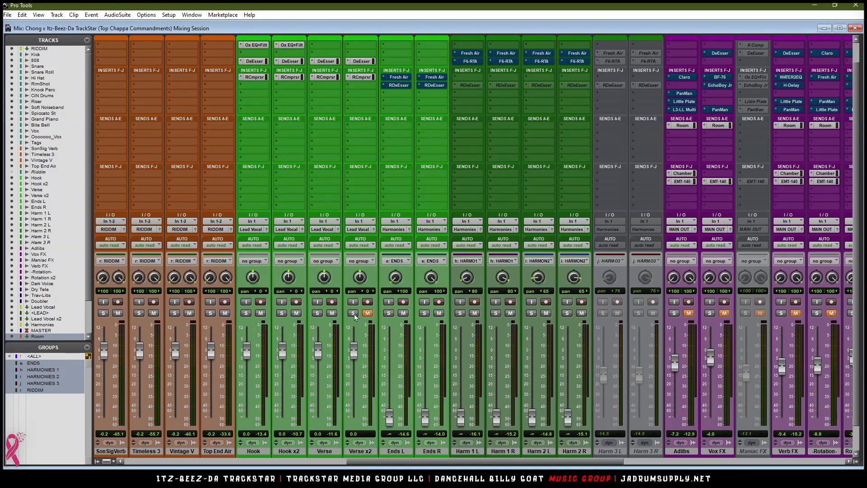
{"action": "left_click", "coordinate": [296, 313]}
{"action": "scroll", "coordinate": [449, 201], "scroll_direction": "up", "scroll_amount": 2}
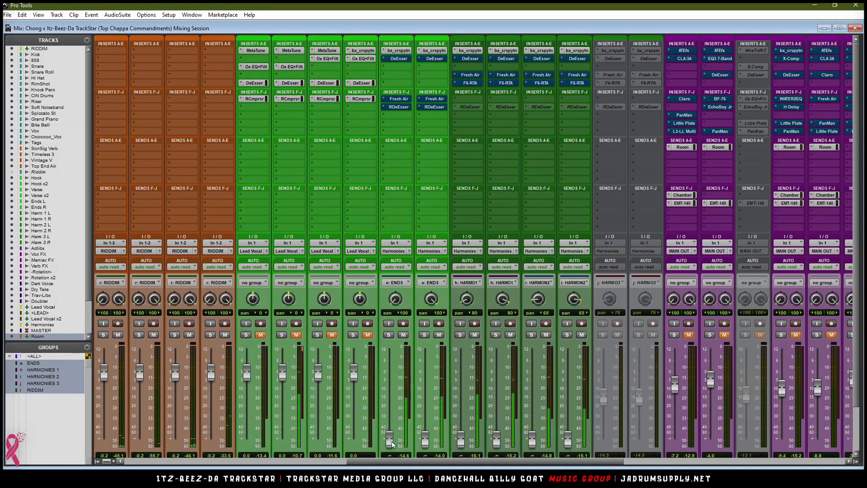
Step: Raise the Ends L and Ends R faders to 0.0 dB and move their DeEssers to the fourth insert slot
{"action": "left_click_drag", "start_coordinate": [388, 435], "coordinate": [392, 379]}
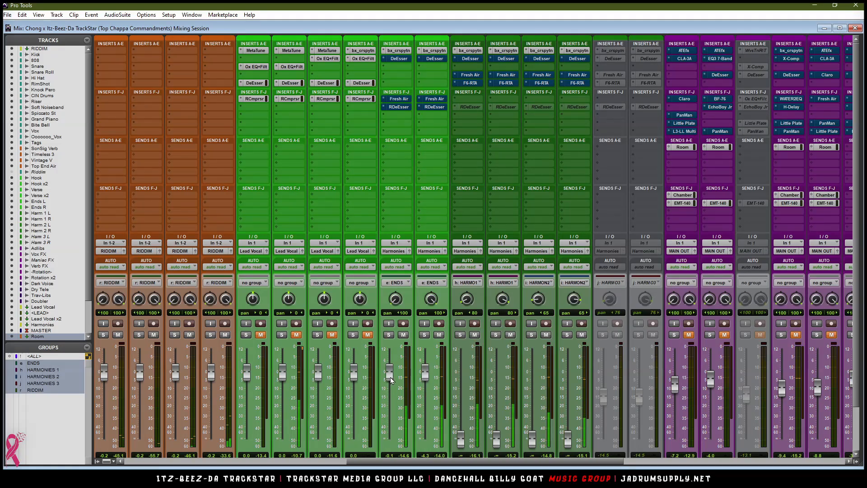
{"action": "left_click", "coordinate": [392, 380], "text": "alt"}
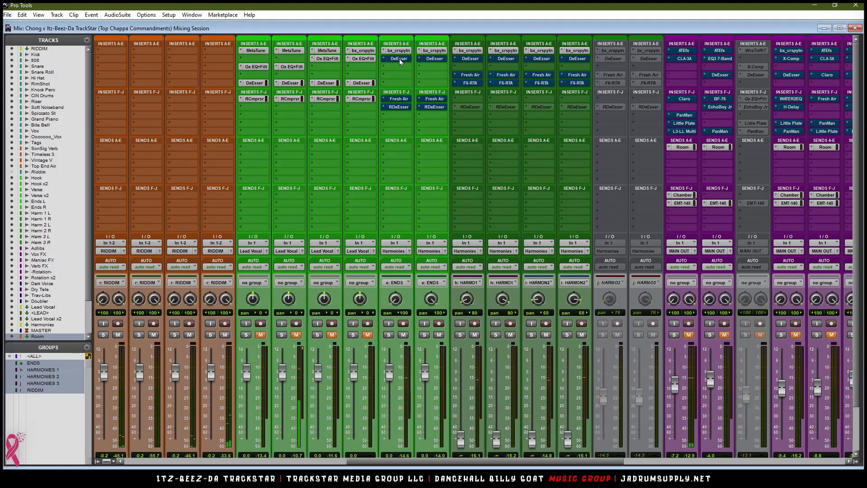
{"action": "left_click_drag", "start_coordinate": [398, 58], "coordinate": [432, 73]}
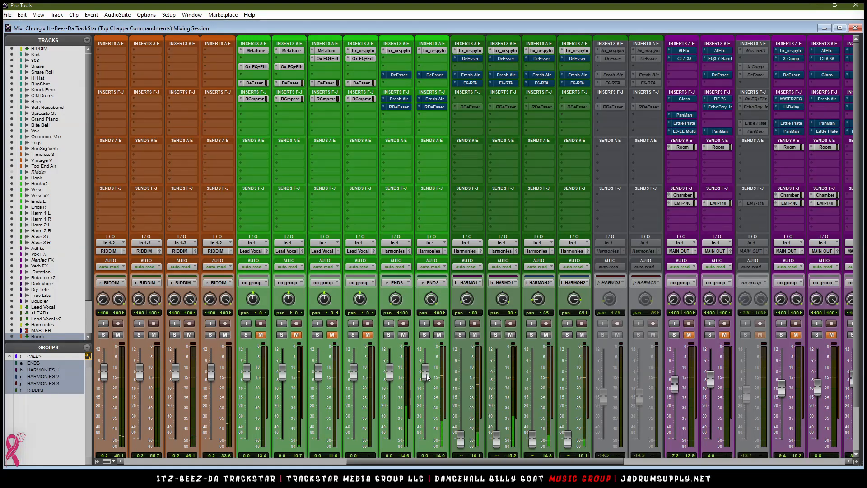
Step: Copy the Oxford EQ + Filters from Verse x2 over the DeEssers in the fourth insert slots of Ends L and Ends R
{"action": "left_click_drag", "start_coordinate": [454, 461], "coordinate": [429, 463]}
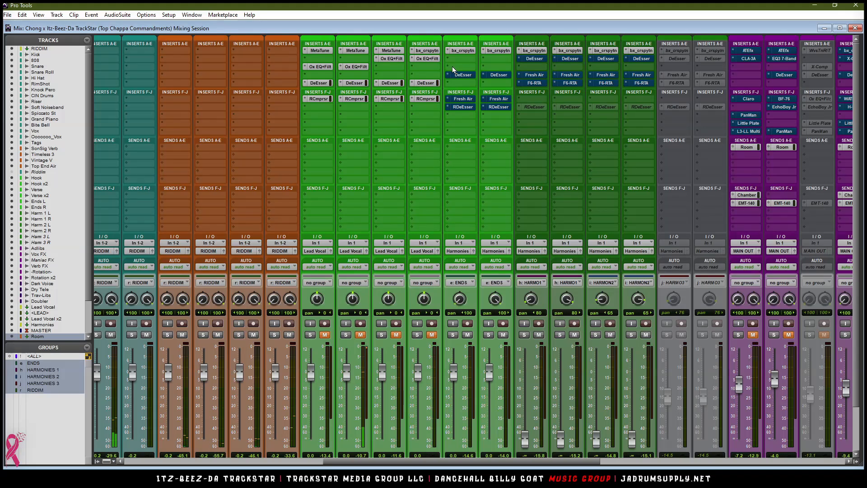
{"action": "left_click", "coordinate": [429, 59]}
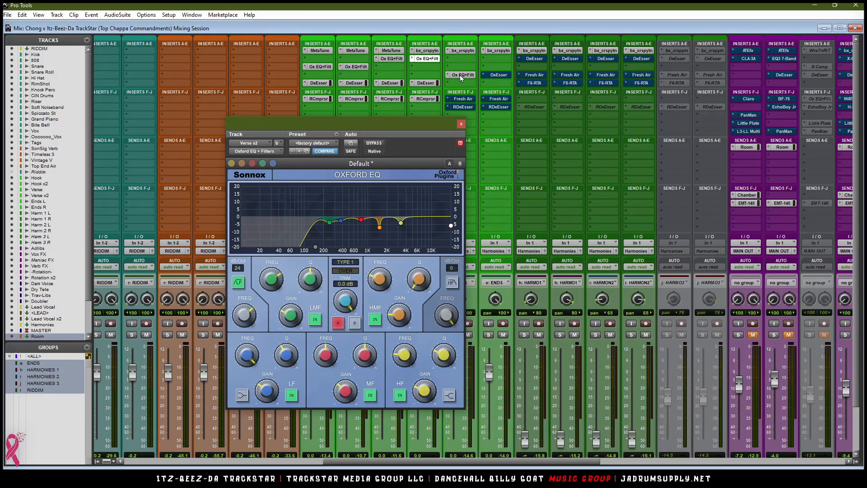
{"action": "left_click_drag", "start_coordinate": [462, 75], "coordinate": [497, 75]}
{"action": "left_click", "coordinate": [461, 124]}
Step: Take Fresh Air out of bypass on both Ends L and Ends R after viewing its settings on Ends L
{"action": "left_click", "coordinate": [465, 100]}
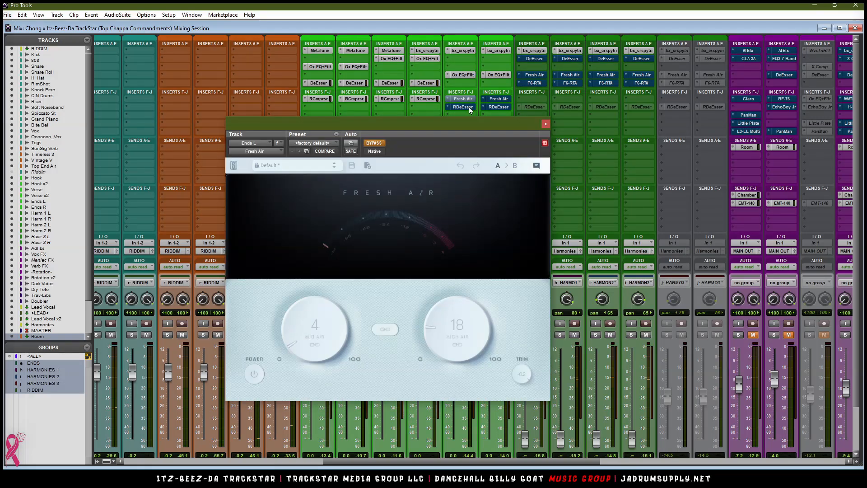
{"action": "left_click", "coordinate": [545, 124]}
{"action": "left_click", "coordinate": [499, 99], "text": "ctrl"}
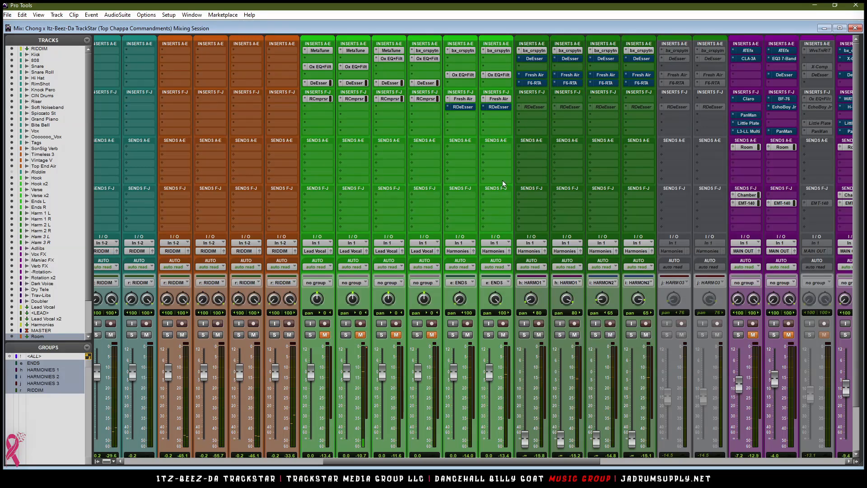
Step: Raise the Ends L and Ends R faders to +11.1 dB and take their RDeEssers out of bypass
{"action": "left_click_drag", "start_coordinate": [455, 379], "coordinate": [455, 359]}
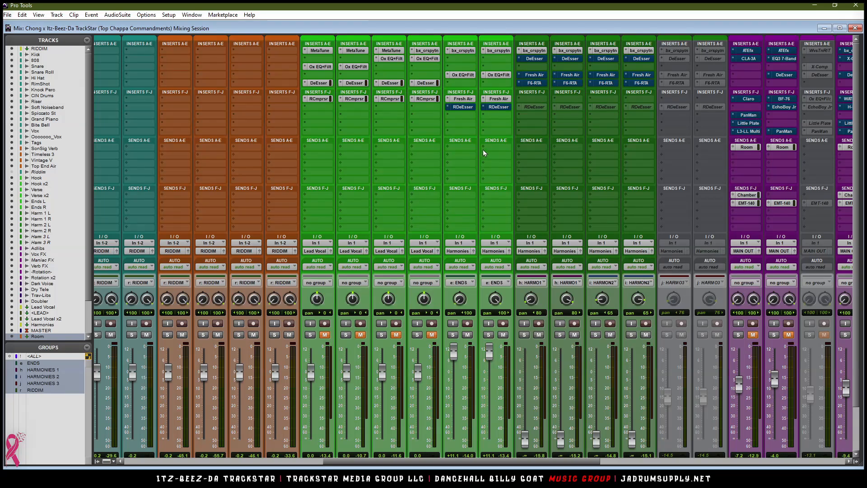
{"action": "left_click", "coordinate": [465, 107], "text": "ctrl"}
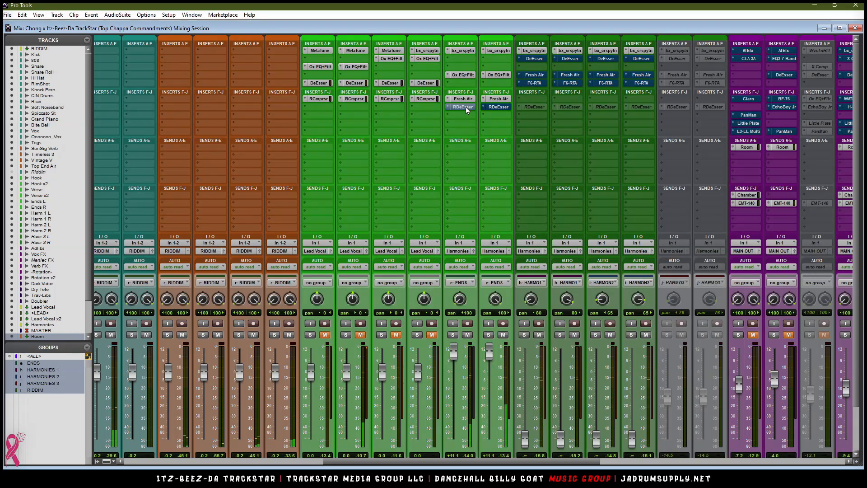
{"action": "left_click", "coordinate": [465, 107]}
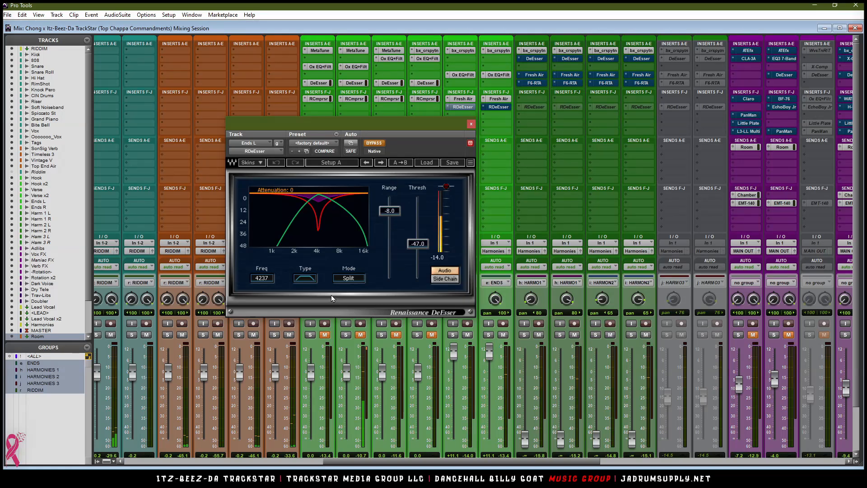
{"action": "left_click", "coordinate": [382, 143]}
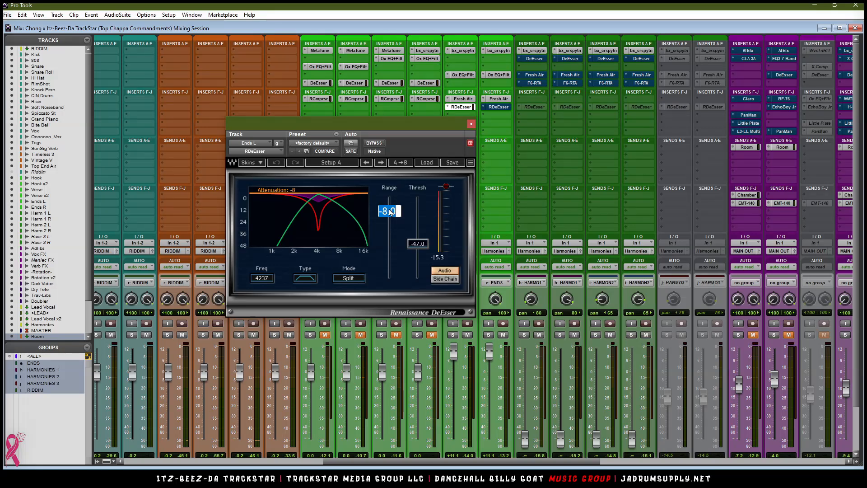
Step: Set the Ends L RDeEsser's range to -16 and threshold to -50
{"action": "type", "text": "-16"}
{"action": "key", "text": "Return"}
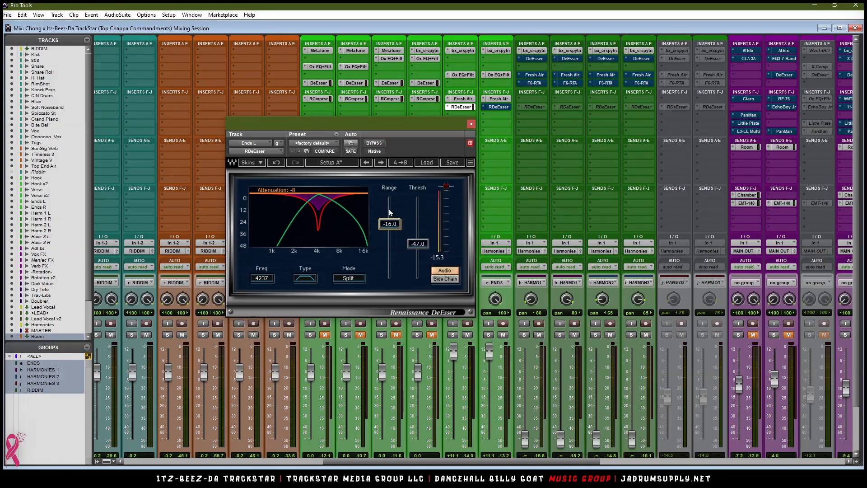
{"action": "left_click", "coordinate": [418, 245]}
{"action": "type", "text": "-50"}
{"action": "key", "text": "Return"}
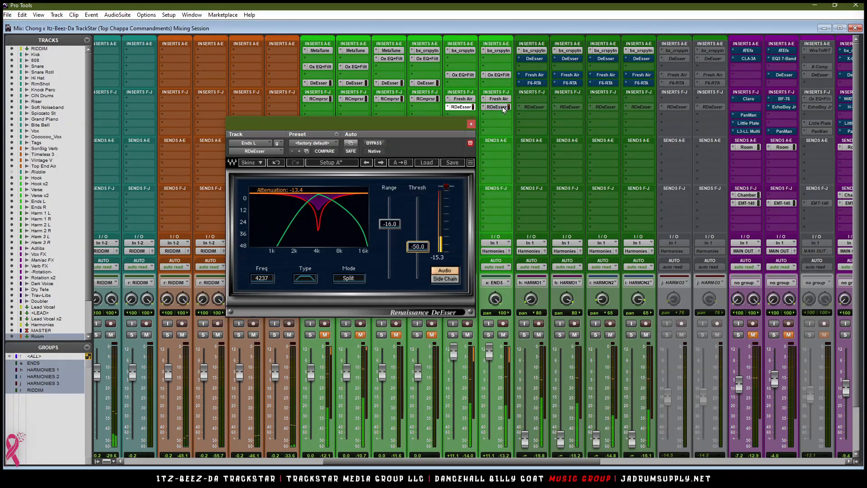
{"action": "left_click", "coordinate": [471, 123]}
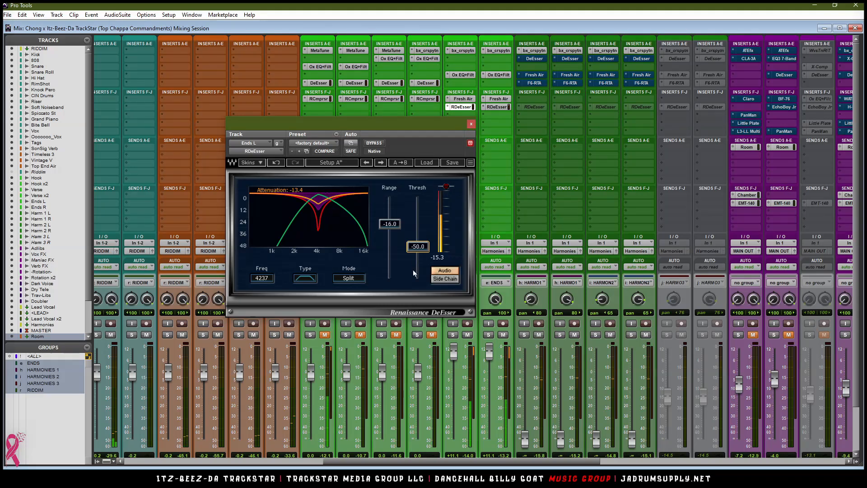
Step: Unmute Hook and Hook x2 and set the Ends L RDeEsser's range to -20.0
{"action": "scroll", "coordinate": [407, 326], "scroll_direction": "down", "scroll_amount": 2}
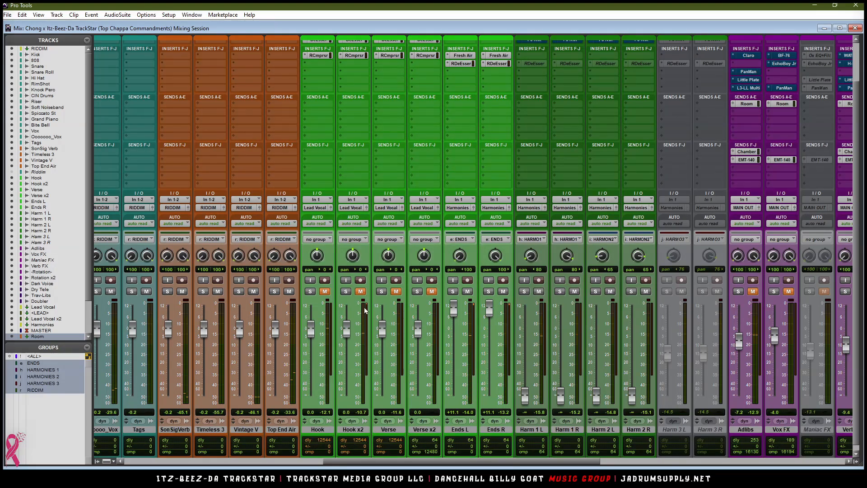
{"action": "left_click", "coordinate": [326, 293]}
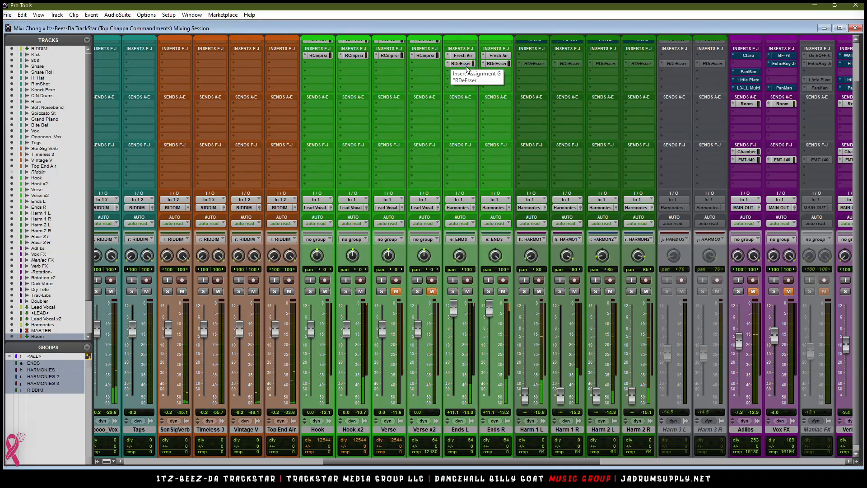
{"action": "scroll", "coordinate": [484, 117], "scroll_direction": "up", "scroll_amount": 2}
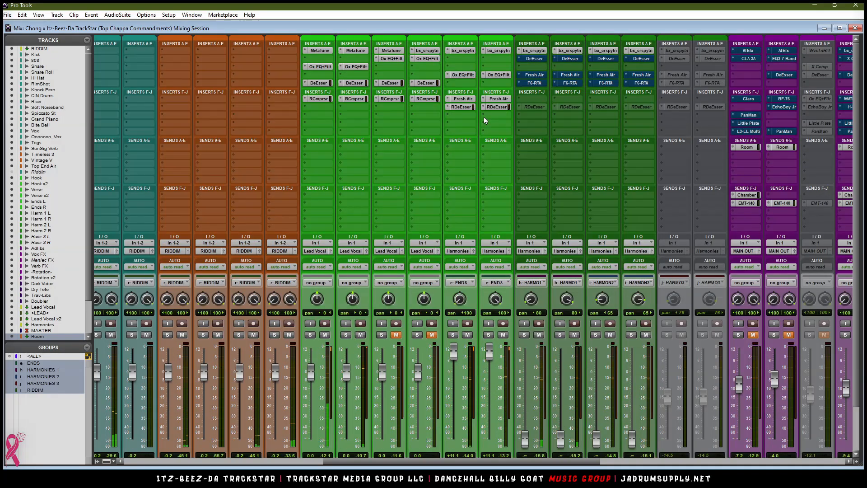
{"action": "left_click", "coordinate": [462, 107]}
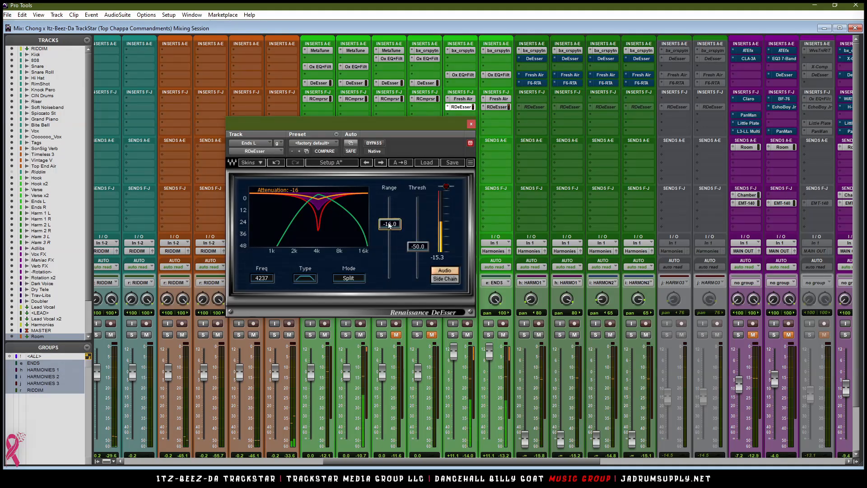
{"action": "left_click_drag", "start_coordinate": [390, 224], "coordinate": [389, 231]}
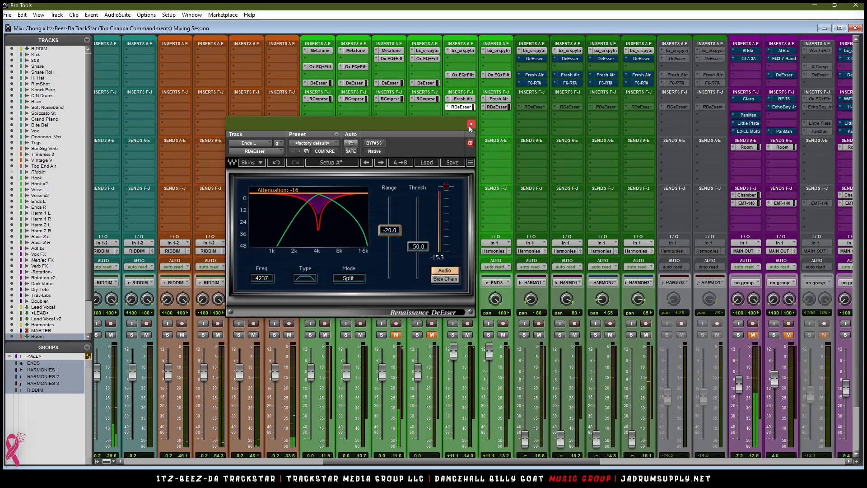
Step: Unmute Verse and Verse x2 and lower the Ends L and Ends R faders to -4.6 dB
{"action": "left_click", "coordinate": [431, 335]}
{"action": "left_click", "coordinate": [398, 335]}
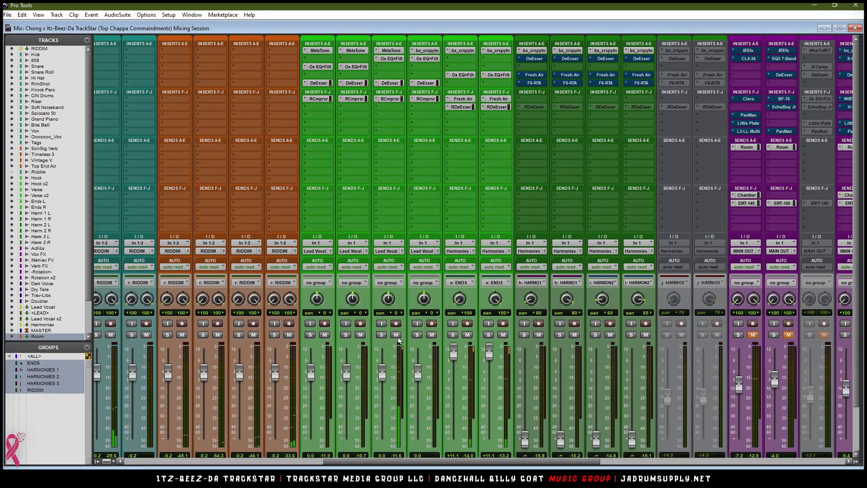
{"action": "left_click_drag", "start_coordinate": [587, 462], "coordinate": [627, 465]}
{"action": "left_click_drag", "start_coordinate": [387, 357], "coordinate": [387, 389]}
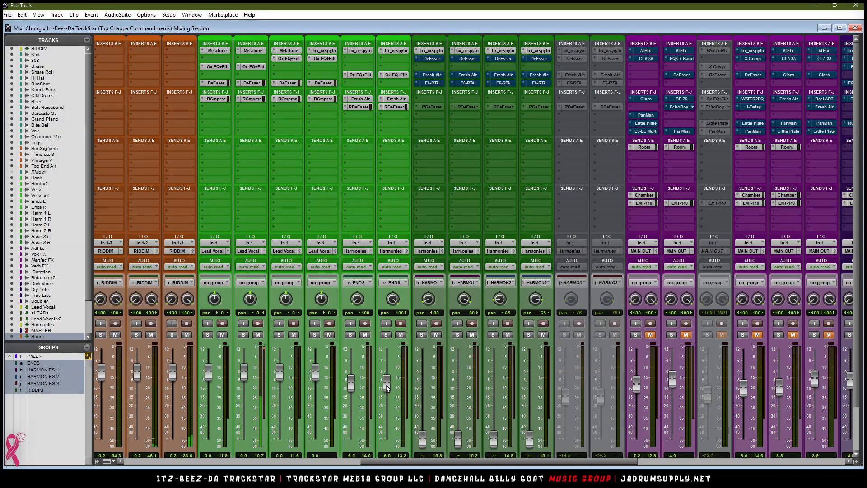
{"action": "left_click_drag", "start_coordinate": [387, 387], "coordinate": [388, 372]}
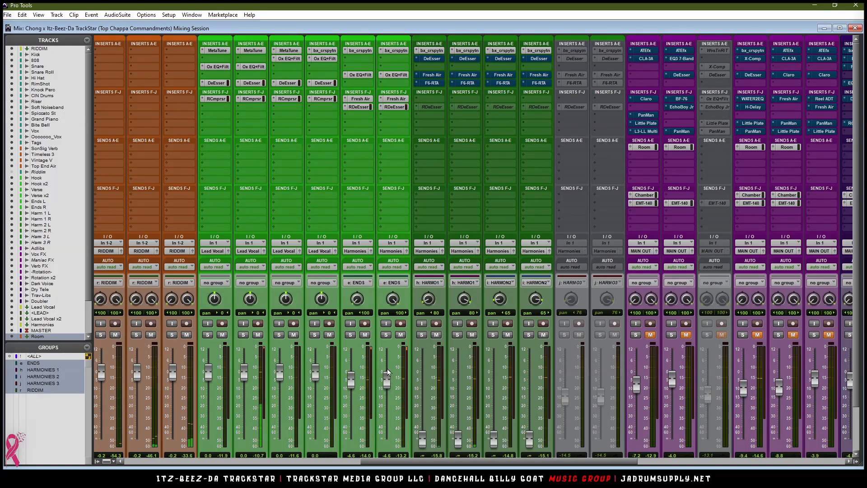
Step: Shift CLA-76 and Claro down one insert slot on the Harmonies bus and take CLA-76 out of bypass
{"action": "left_click_drag", "start_coordinate": [510, 462], "coordinate": [657, 461]}
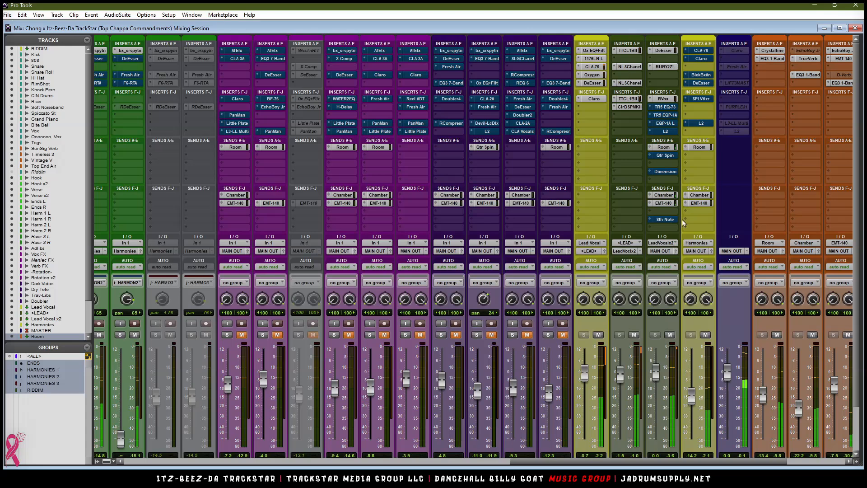
{"action": "scroll", "coordinate": [697, 208], "scroll_direction": "down", "scroll_amount": 2}
{"action": "scroll", "coordinate": [697, 209], "scroll_direction": "up", "scroll_amount": 2}
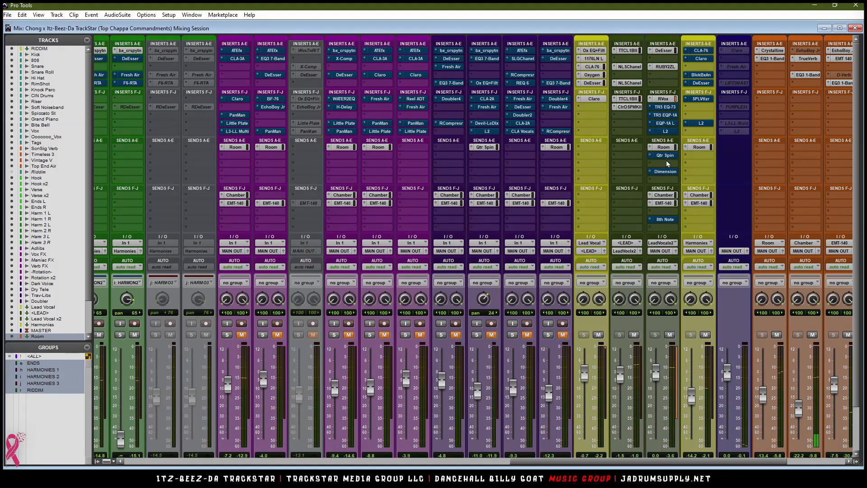
{"action": "left_click_drag", "start_coordinate": [705, 53], "coordinate": [701, 60]}
{"action": "left_click", "coordinate": [700, 59]}
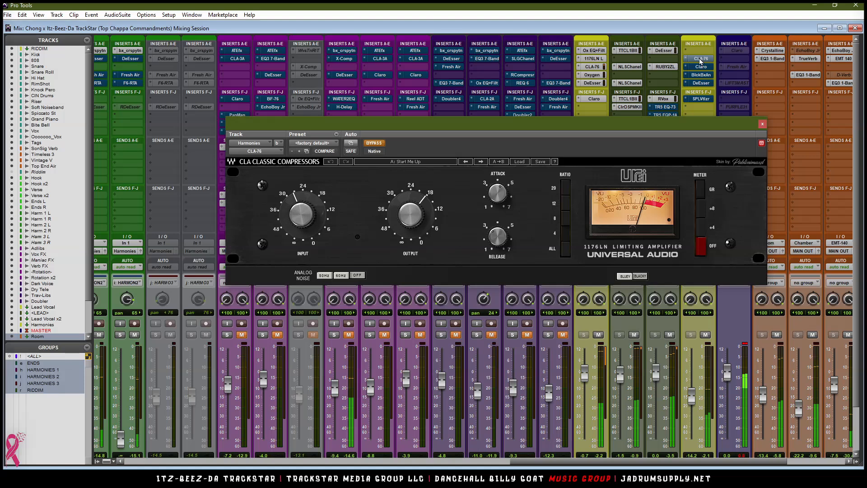
{"action": "left_click", "coordinate": [701, 59], "text": "ctrl"}
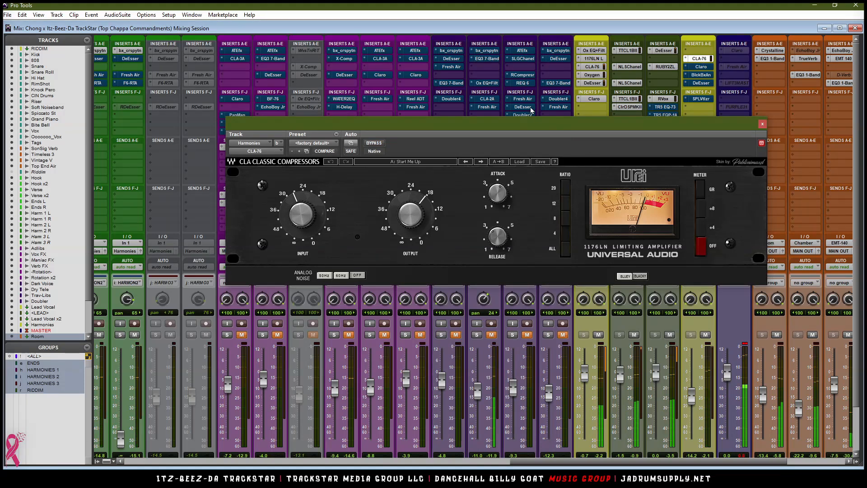
Step: Raise the input of the Harmonies CLA-76 to just past the 24 mark
{"action": "left_click_drag", "start_coordinate": [538, 117], "coordinate": [477, 78]}
{"action": "left_click_drag", "start_coordinate": [240, 177], "coordinate": [247, 177]}
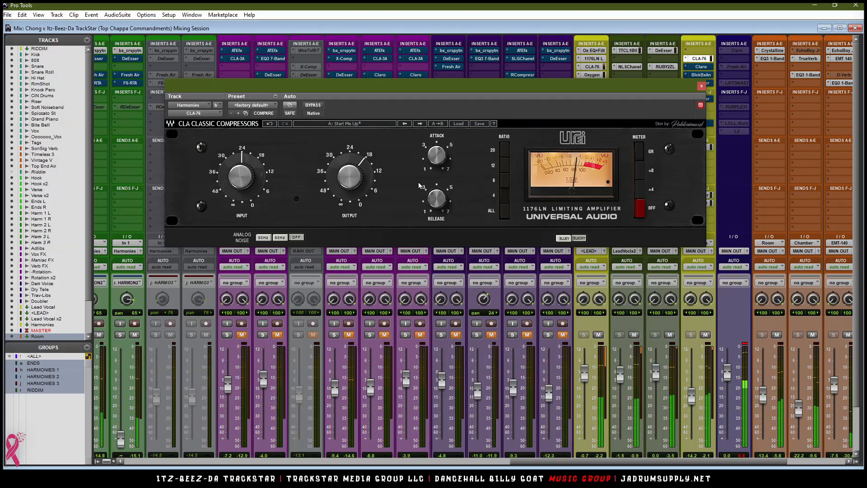
{"action": "double_click", "coordinate": [249, 179]}
{"action": "type", "text": "2"}
{"action": "key", "text": "Return"}
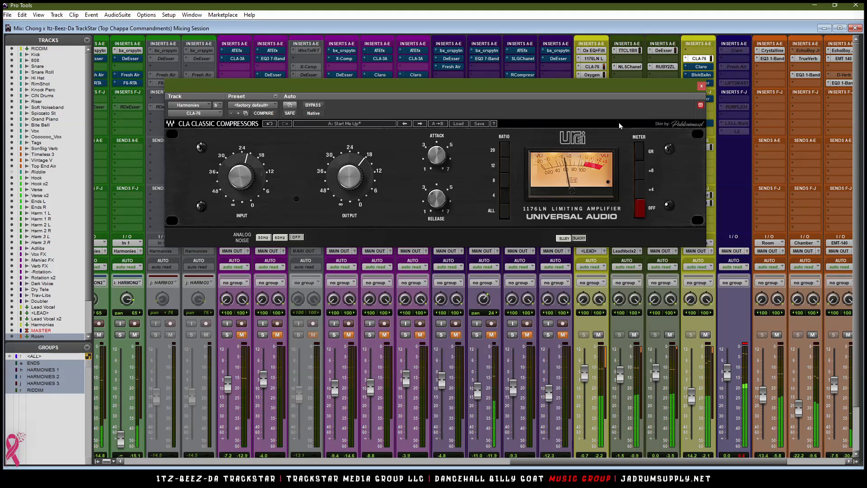
{"action": "left_click", "coordinate": [702, 86]}
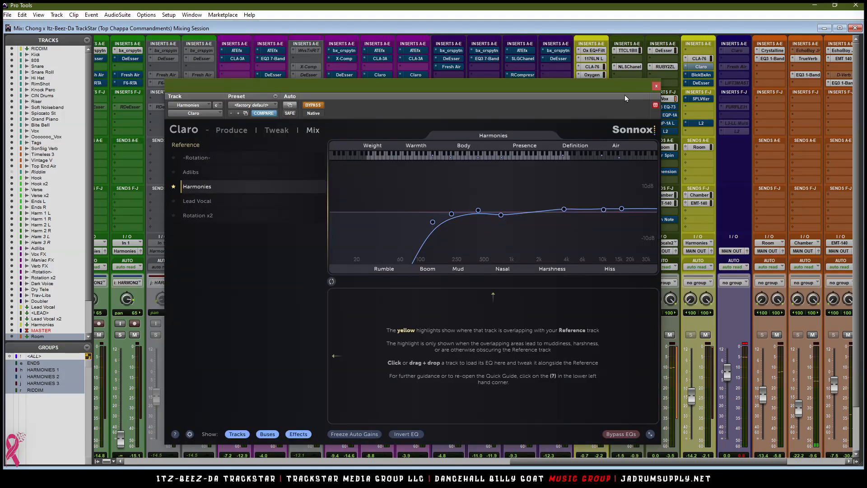
Step: Take Claro on Harmonies out of bypass and move CLA-76 and Claro to the first and second insert slots
{"action": "left_click_drag", "start_coordinate": [633, 88], "coordinate": [511, 85]}
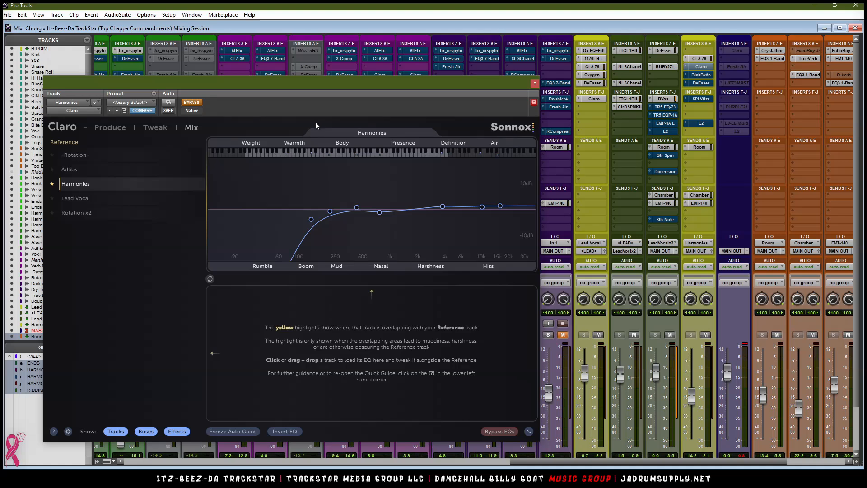
{"action": "left_click", "coordinate": [191, 103]}
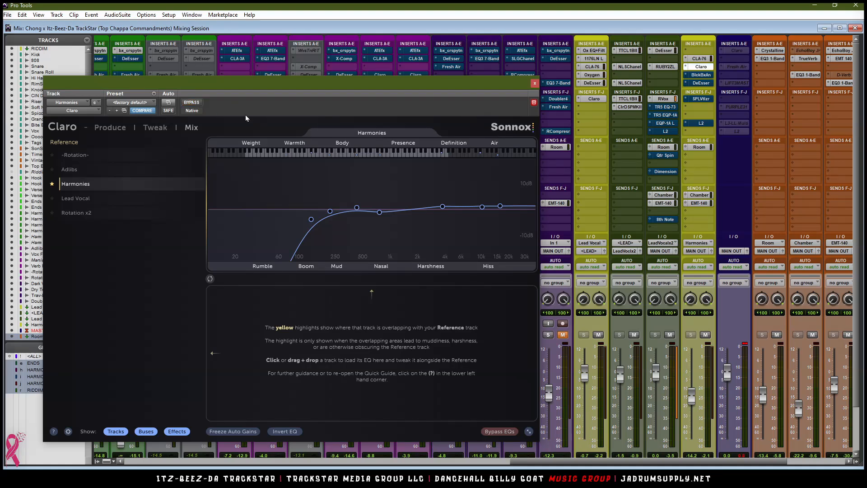
{"action": "left_click", "coordinate": [535, 84]}
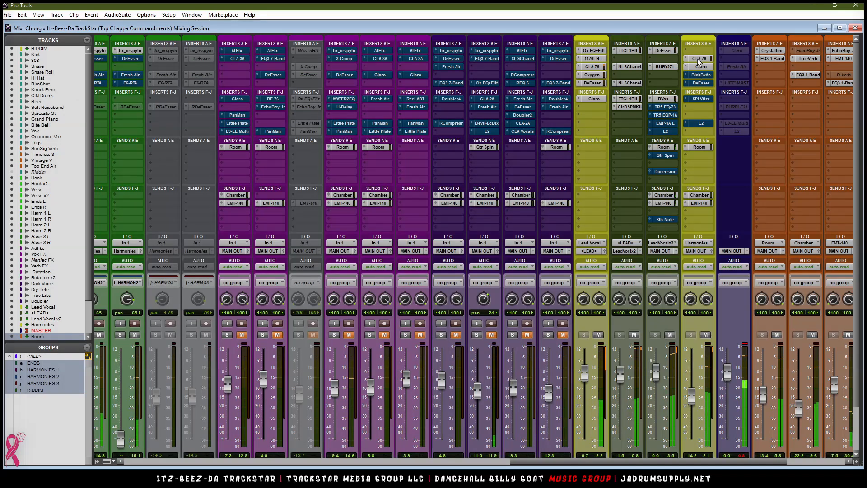
{"action": "mouse_move", "coordinate": [699, 58]}
{"action": "left_mouse_down"}
{"action": "mouse_move", "coordinate": [699, 50]}
{"action": "mouse_move", "coordinate": [700, 59]}
{"action": "left_mouse_up"}
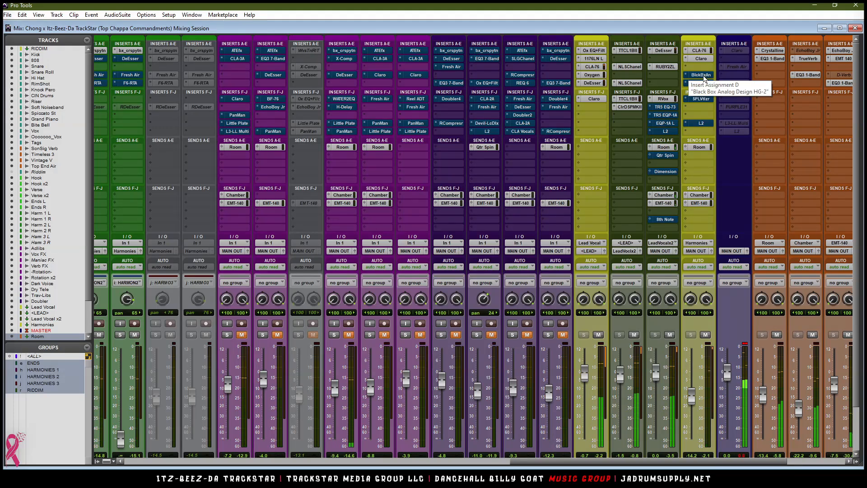
Step: Take the Black Box HG-2 on Harmonies out of bypass with the 07 Airy Vocal preset
{"action": "left_click", "coordinate": [702, 75]}
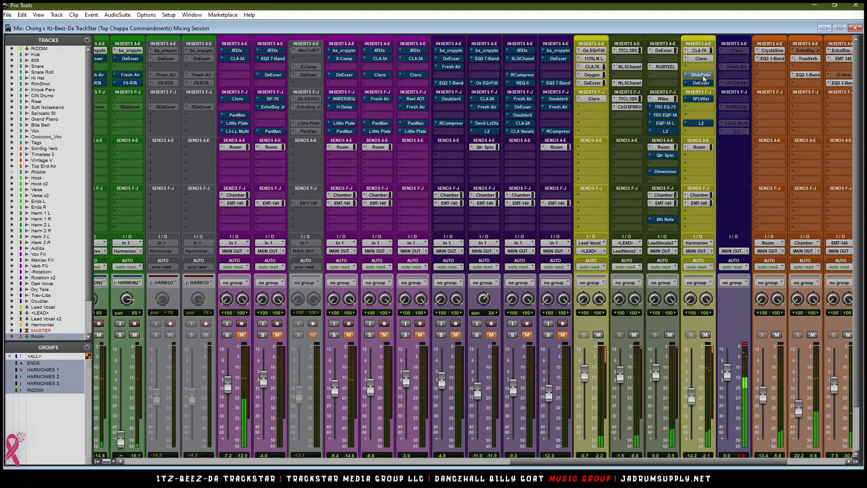
{"action": "left_click_drag", "start_coordinate": [364, 82], "coordinate": [470, 98]}
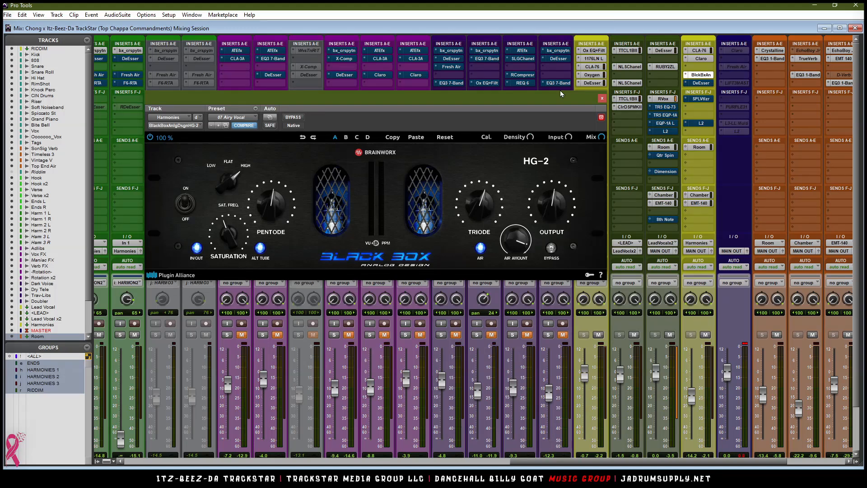
Step: Take the DeEsser on Harmonies out of bypass and set its threshold to about -32
{"action": "left_click", "coordinate": [699, 84]}
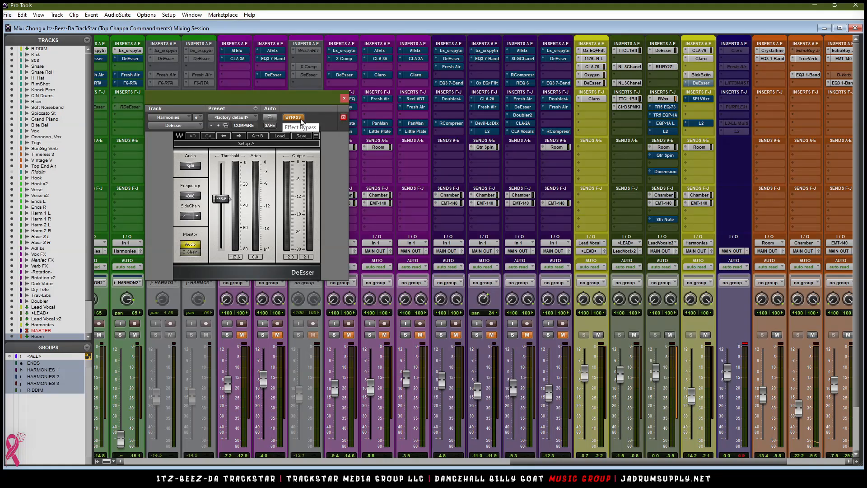
{"action": "left_click_drag", "start_coordinate": [316, 98], "coordinate": [568, 84]}
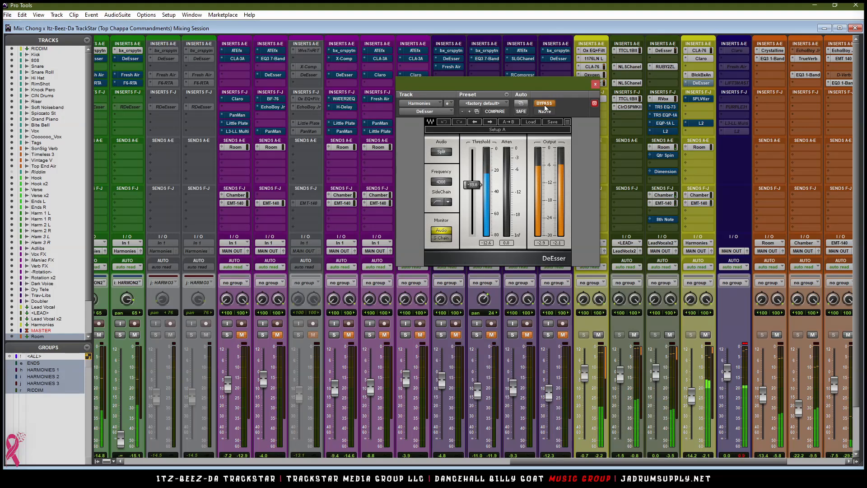
{"action": "left_click", "coordinate": [545, 104]}
{"action": "left_click_drag", "start_coordinate": [474, 185], "coordinate": [474, 184]}
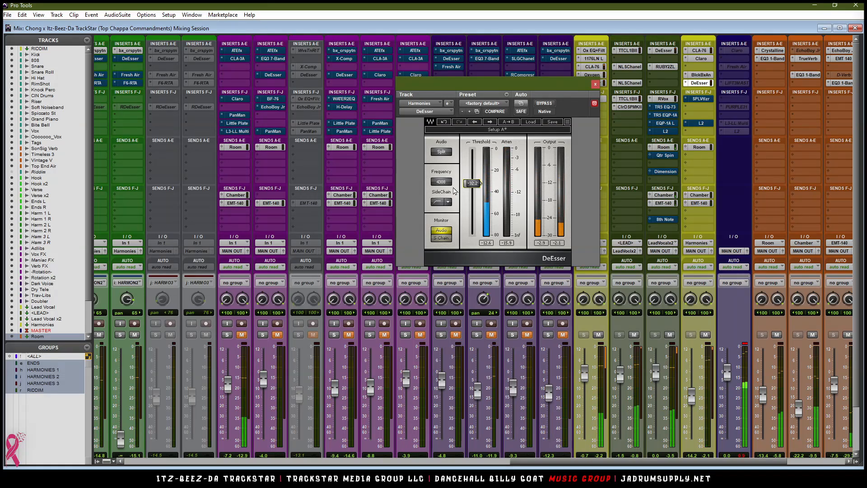
{"action": "left_click", "coordinate": [595, 84]}
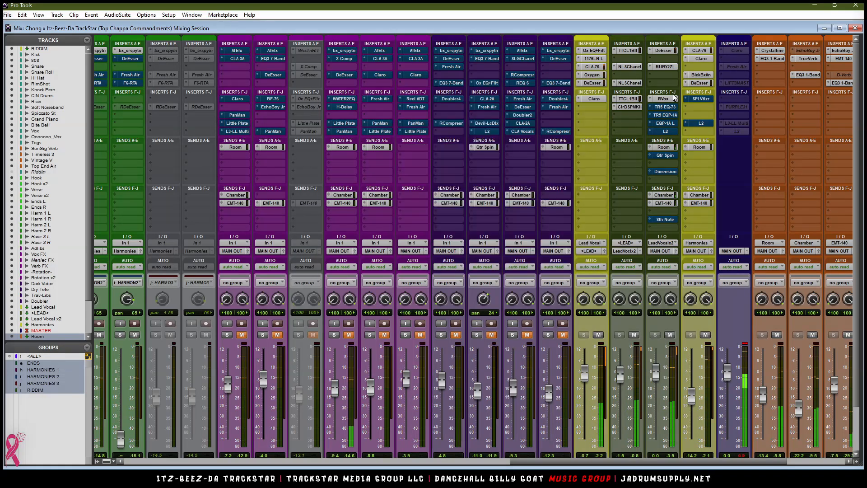
Step: Open the SPL Vitalizer MK2-T on the Harmonies track clear of its insert slots
{"action": "left_click", "coordinate": [699, 99]}
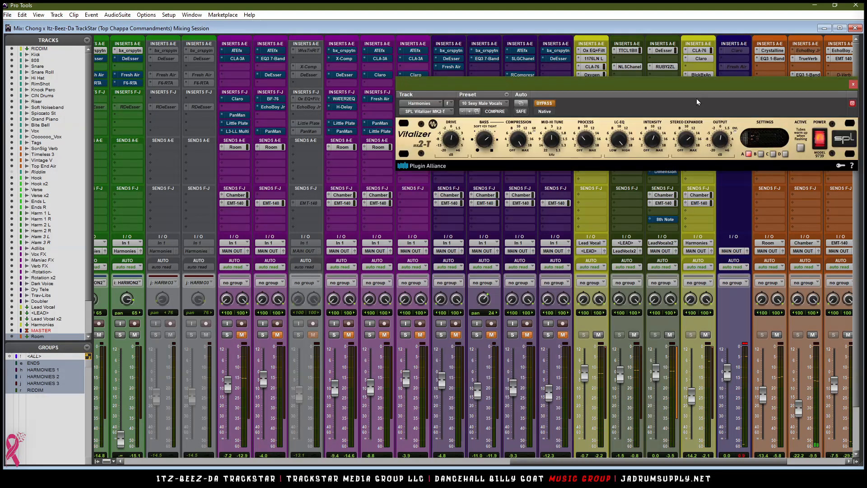
{"action": "left_click_drag", "start_coordinate": [622, 88], "coordinate": [513, 131]}
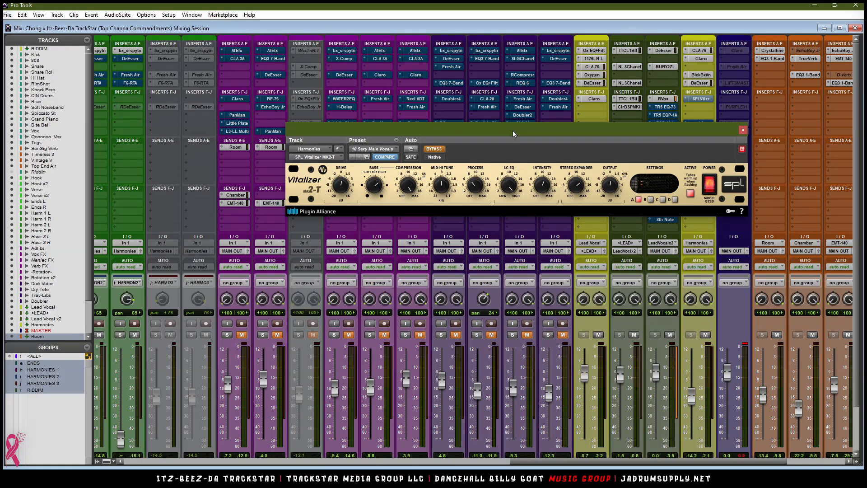
Step: Try the STIV2 stereo plug-in on Harmonies in the insert section holding the SPL Vitalizer
{"action": "left_click", "coordinate": [699, 116]}
{"action": "mouse_move", "coordinate": [723, 122]}
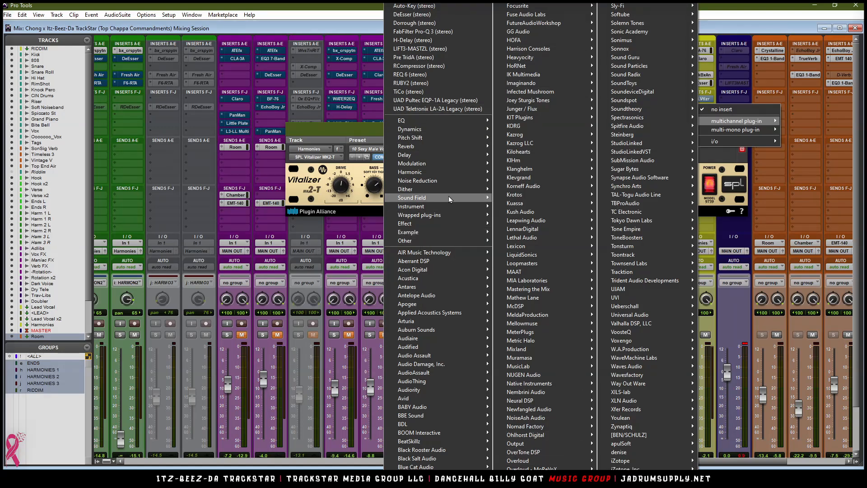
{"action": "mouse_move", "coordinate": [448, 196]}
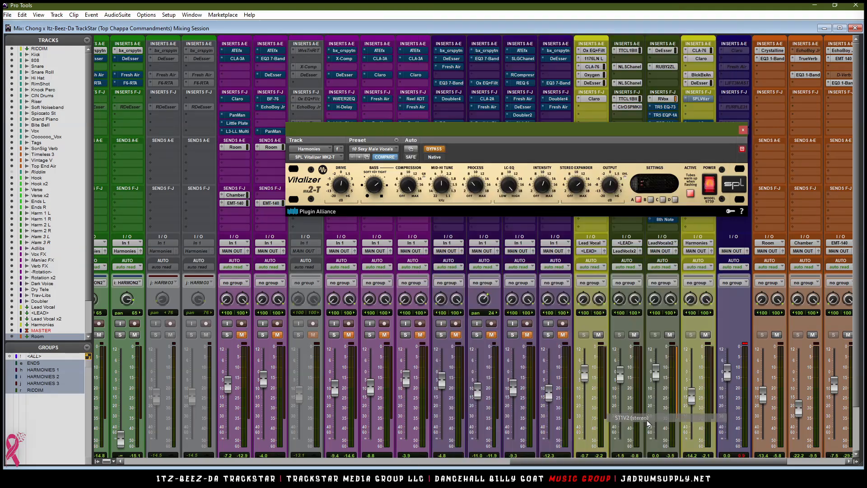
{"action": "left_click", "coordinate": [632, 417]}
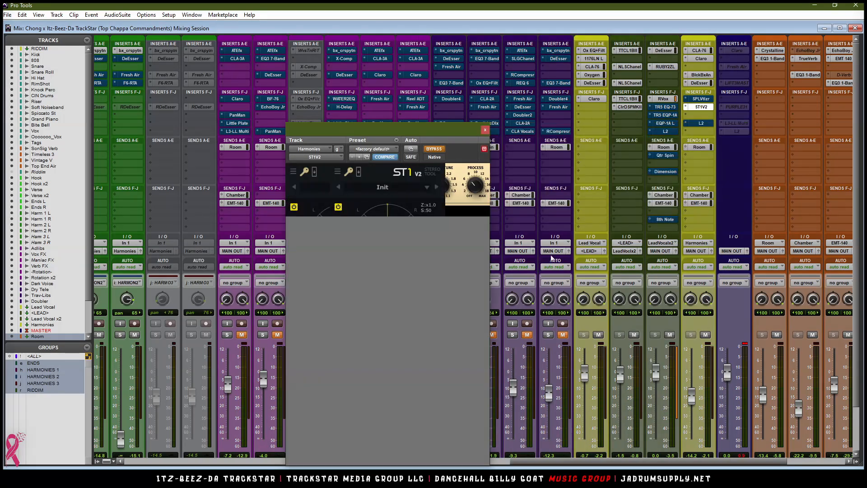
{"action": "left_click_drag", "start_coordinate": [416, 128], "coordinate": [407, 43]}
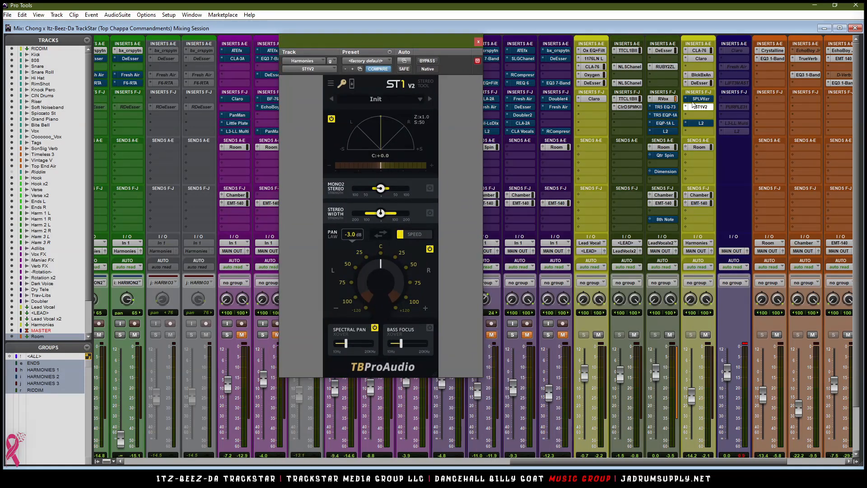
{"action": "left_click", "coordinate": [686, 107]}
{"action": "left_click", "coordinate": [702, 110]}
Step: Audition the Harmonies SPL Vitalizer against its bypass during playback and leave it active with the 10 Sexy Male Vocals preset
{"action": "left_click", "coordinate": [701, 98]}
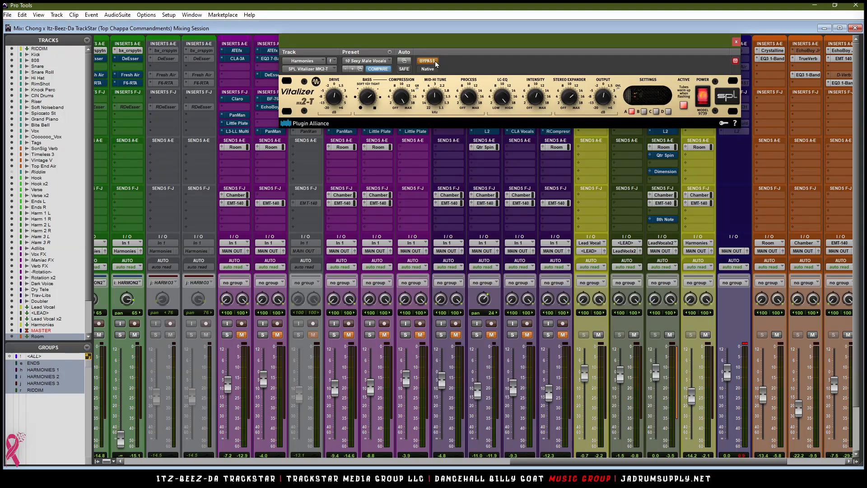
{"action": "left_click_drag", "start_coordinate": [489, 45], "coordinate": [373, 107]}
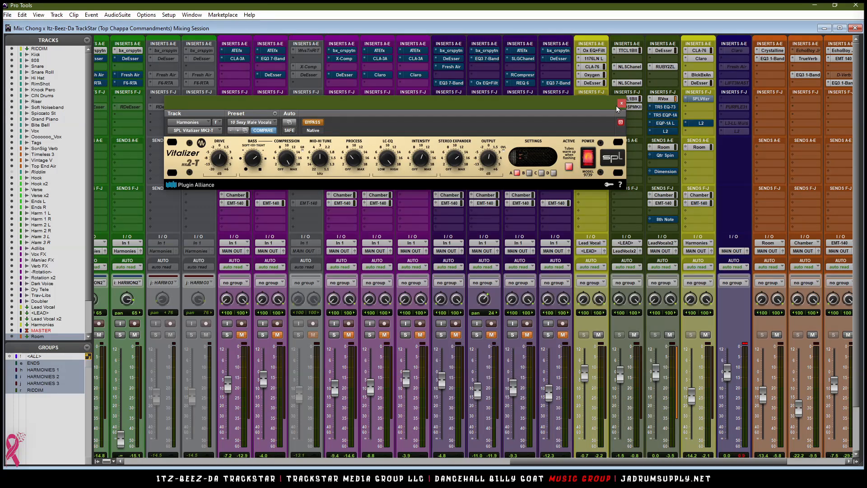
{"action": "left_click_drag", "start_coordinate": [358, 101], "coordinate": [345, 119]}
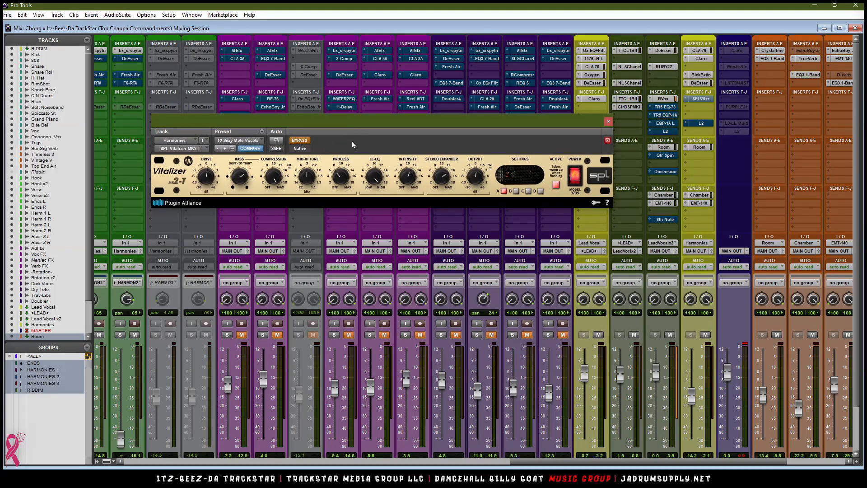
{"action": "key", "text": "space"}
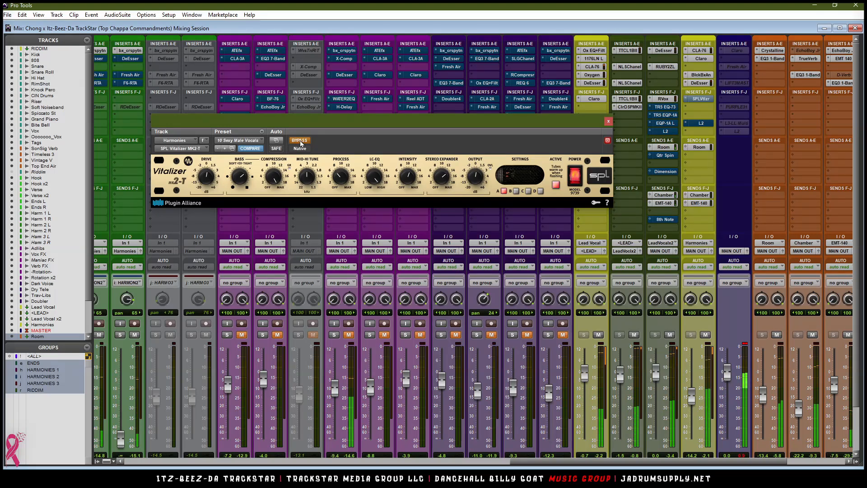
{"action": "left_click", "coordinate": [300, 140]}
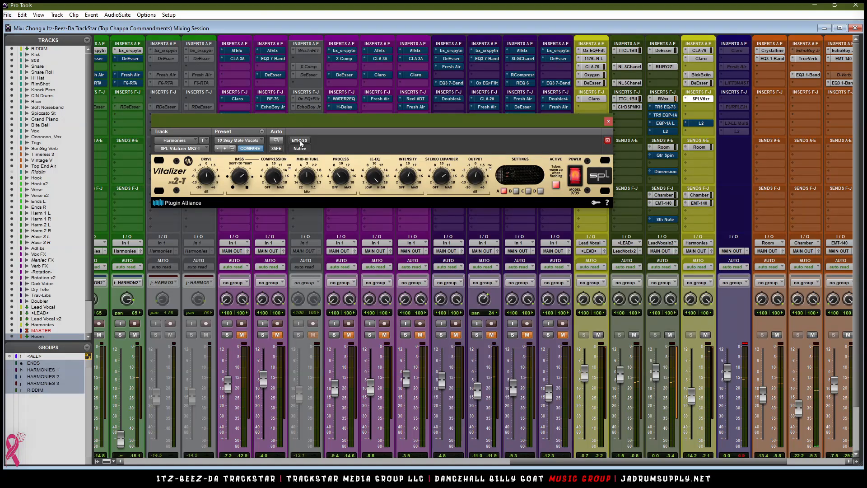
{"action": "left_click", "coordinate": [299, 140]}
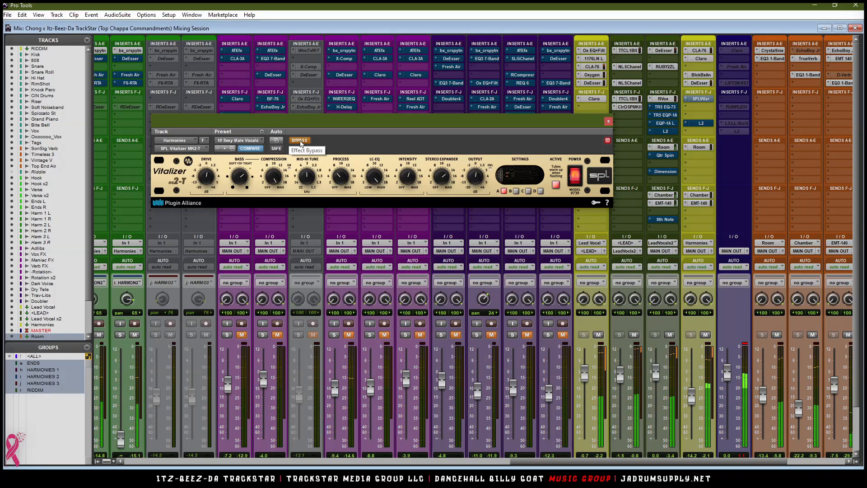
{"action": "left_click", "coordinate": [301, 142]}
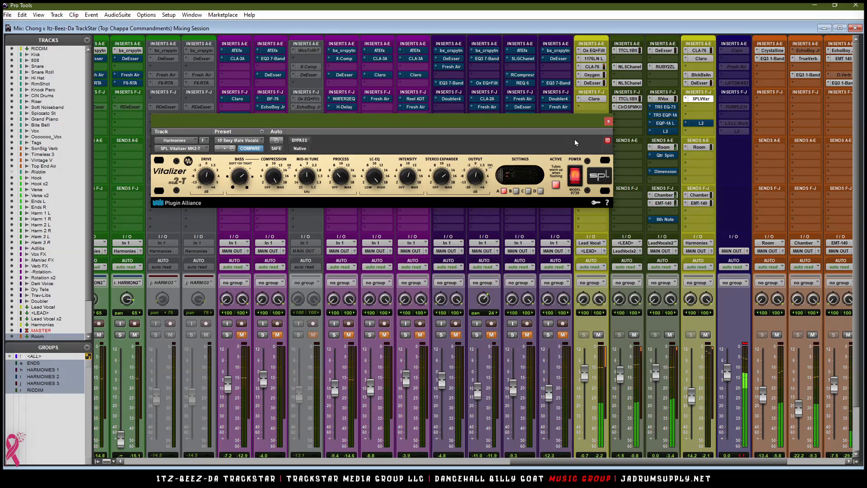
{"action": "left_click", "coordinate": [608, 121]}
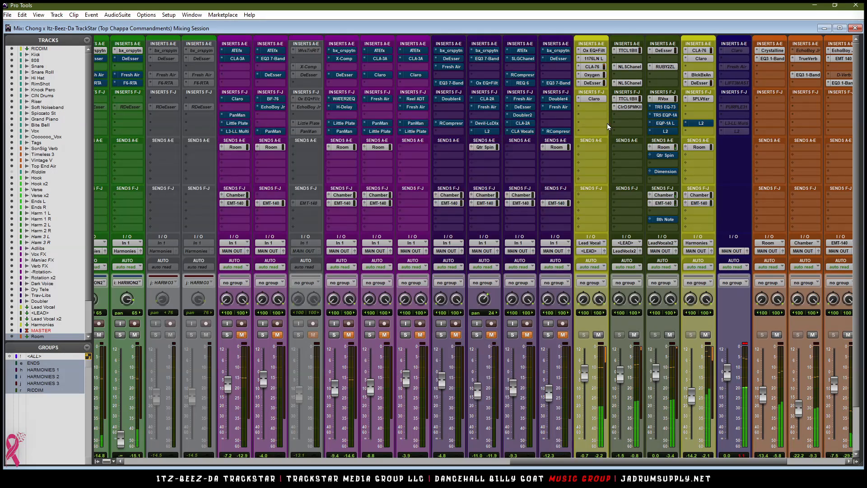
Step: Insert the TiCo stereo plug-in on Harmonies directly below the SPL Vitalizer
{"action": "left_click", "coordinate": [689, 107]}
{"action": "mouse_move", "coordinate": [732, 122]}
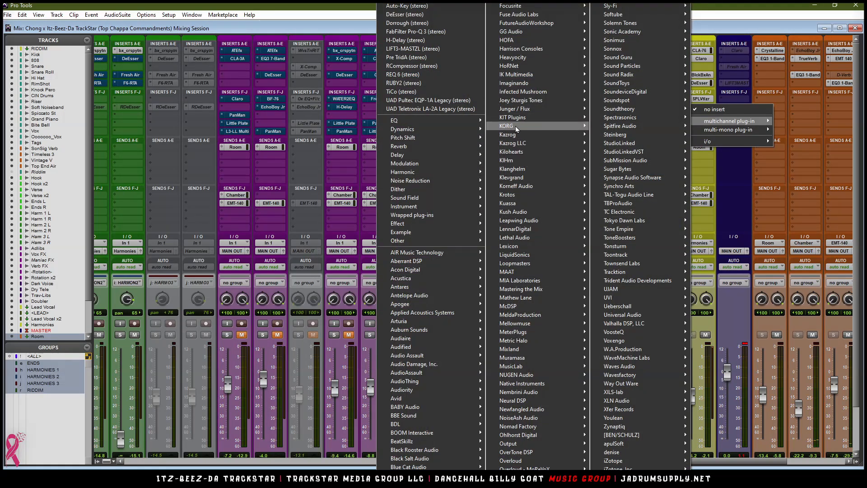
{"action": "left_click", "coordinate": [406, 92]}
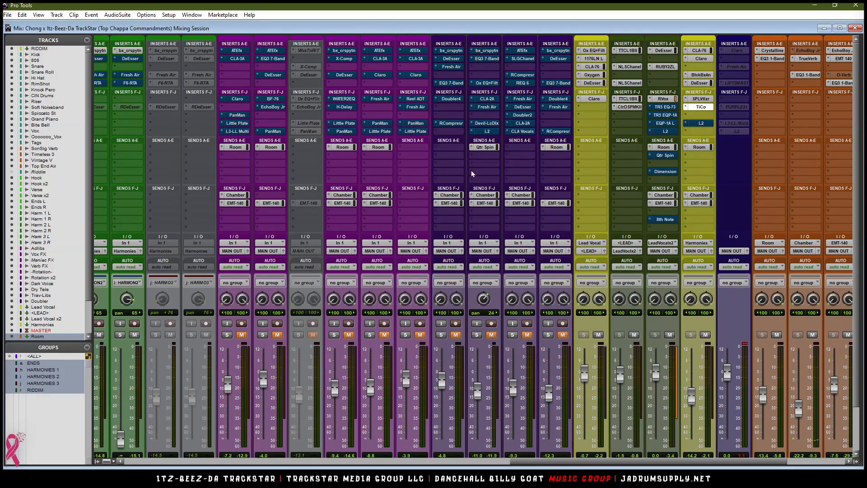
{"action": "left_click_drag", "start_coordinate": [429, 122], "coordinate": [471, 85]}
Step: Set TiCo's Tightness mode to Oxygen and raise the Tightness amount to just past halfway
{"action": "left_click", "coordinate": [299, 237]}
{"action": "left_click", "coordinate": [303, 292]}
{"action": "left_click", "coordinate": [300, 237]}
{"action": "left_click", "coordinate": [305, 287]}
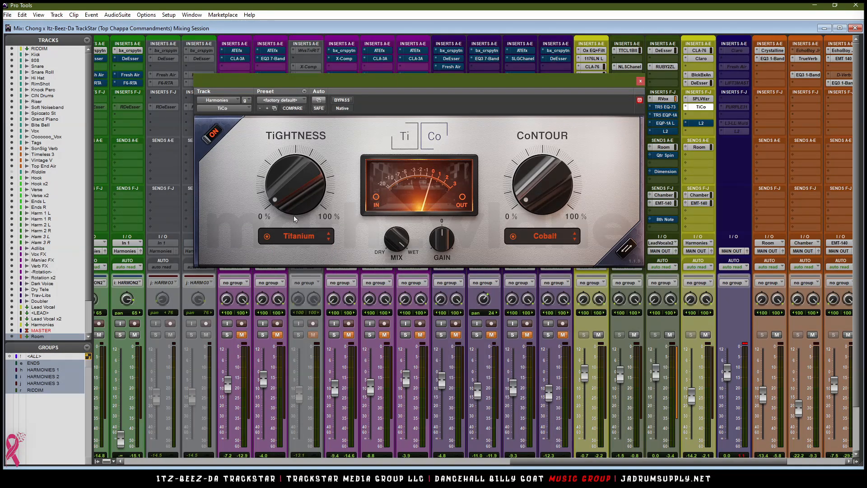
{"action": "left_click", "coordinate": [298, 236]}
{"action": "left_click", "coordinate": [302, 288]}
{"action": "mouse_move", "coordinate": [294, 184]}
{"action": "left_mouse_down"}
{"action": "mouse_move", "coordinate": [299, 136]}
{"action": "mouse_move", "coordinate": [298, 187]}
{"action": "left_mouse_up"}
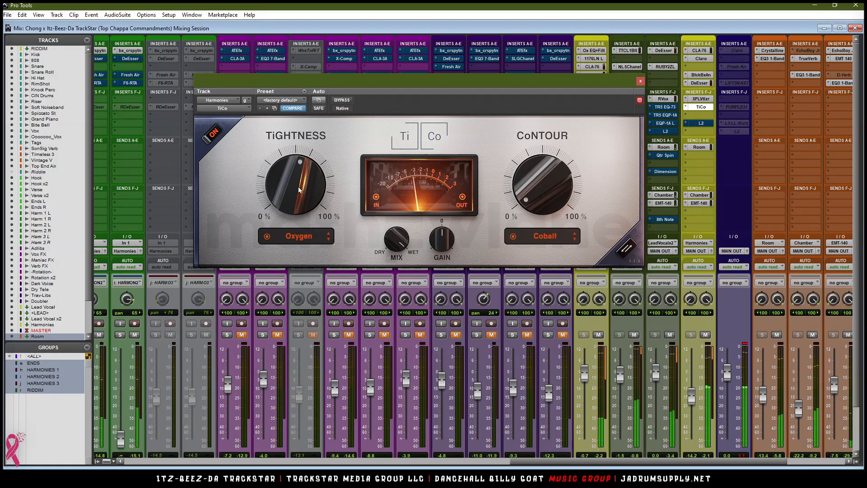
{"action": "left_click_drag", "start_coordinate": [297, 194], "coordinate": [299, 190]}
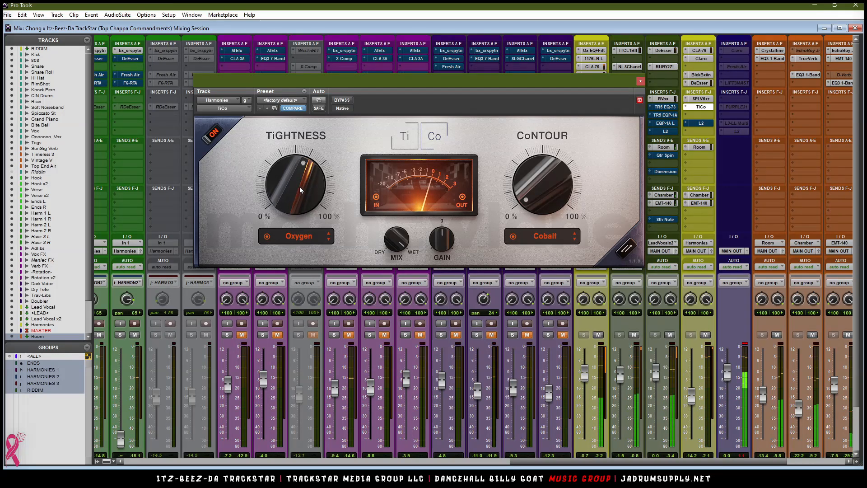
Step: Set TiCo's Contour mode to Co Air and raise the Contour amount slightly above zero
{"action": "left_click", "coordinate": [545, 236]}
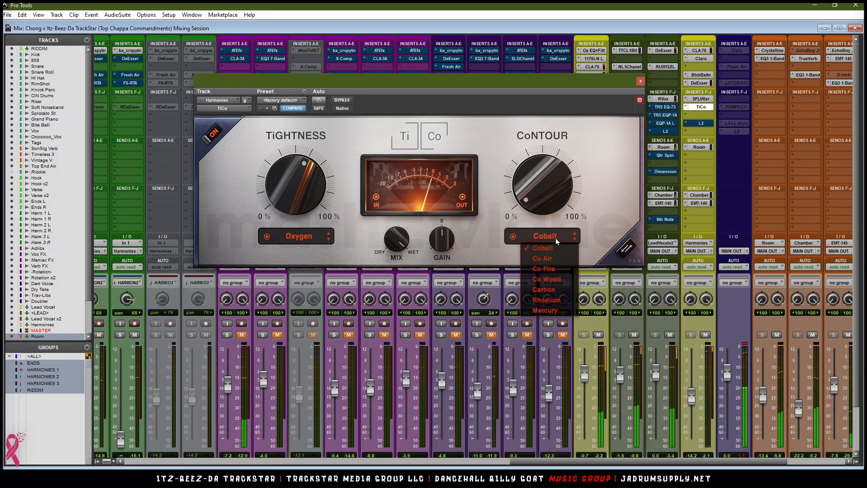
{"action": "left_click", "coordinate": [550, 263]}
{"action": "left_click", "coordinate": [576, 238]}
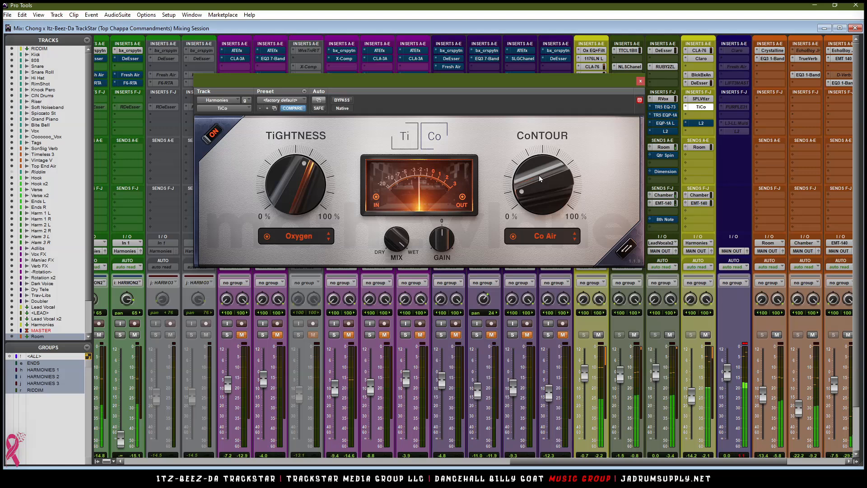
{"action": "left_click", "coordinate": [639, 82]}
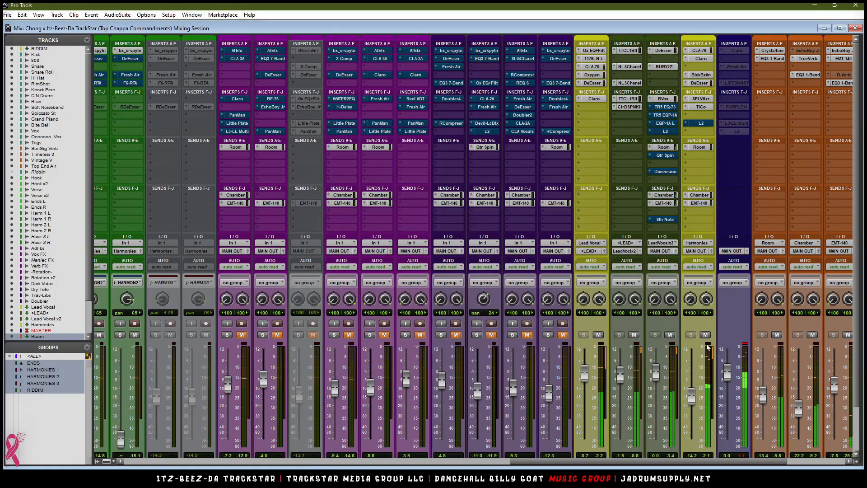
Step: Lower the Harmonies fader to -15.0 and move its L2, out of bypass, to the last insert slot
{"action": "scroll", "coordinate": [697, 389], "scroll_direction": "down", "scroll_amount": 2}
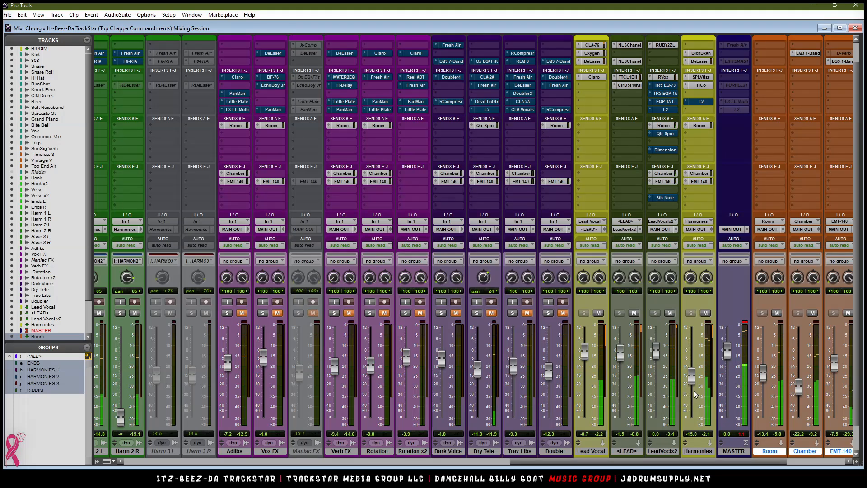
{"action": "left_click_drag", "start_coordinate": [699, 102], "coordinate": [701, 113]}
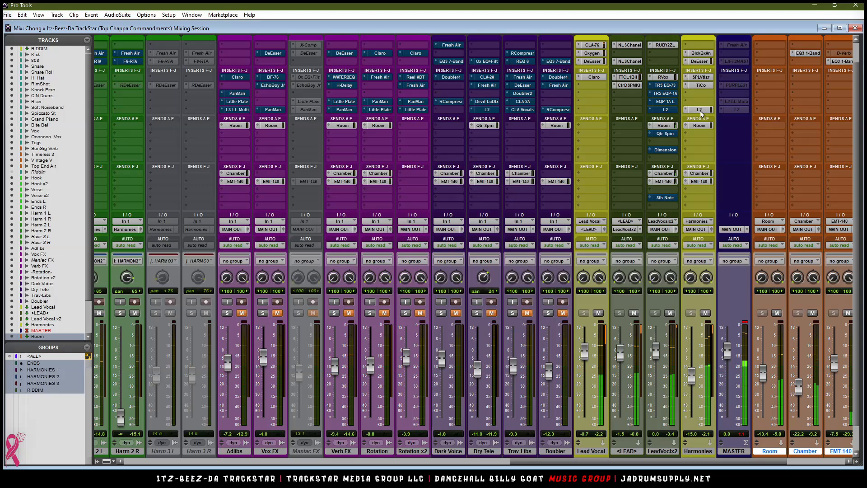
Step: Lower the Harmonies L2 threshold to -9.6 and out ceiling to -7.4, and clear the mixer's clip indicators
{"action": "left_click", "coordinate": [701, 111]}
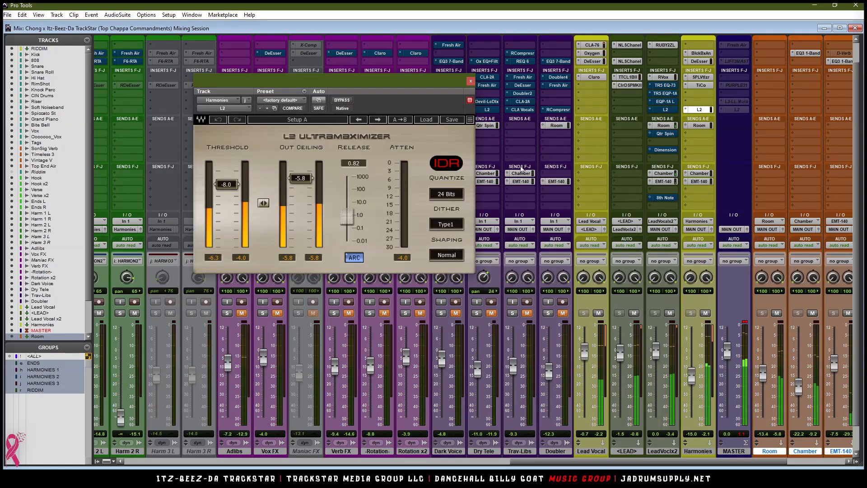
{"action": "left_click_drag", "start_coordinate": [263, 202], "coordinate": [263, 209]}
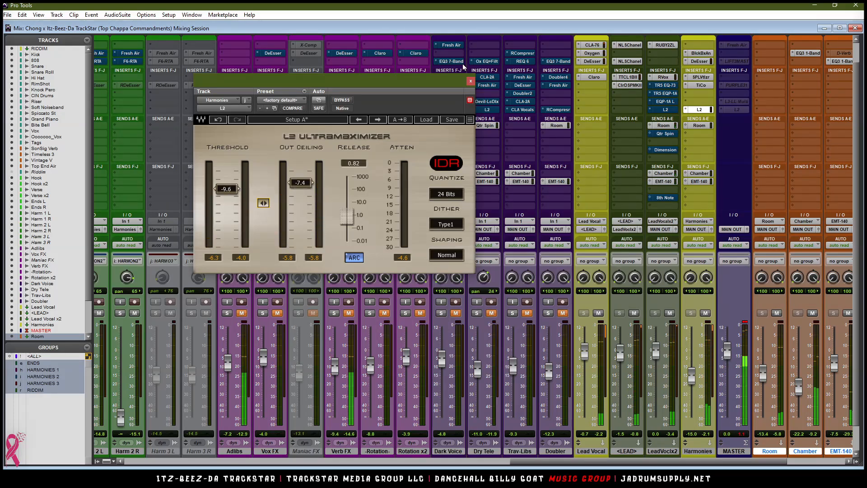
{"action": "left_click", "coordinate": [470, 81]}
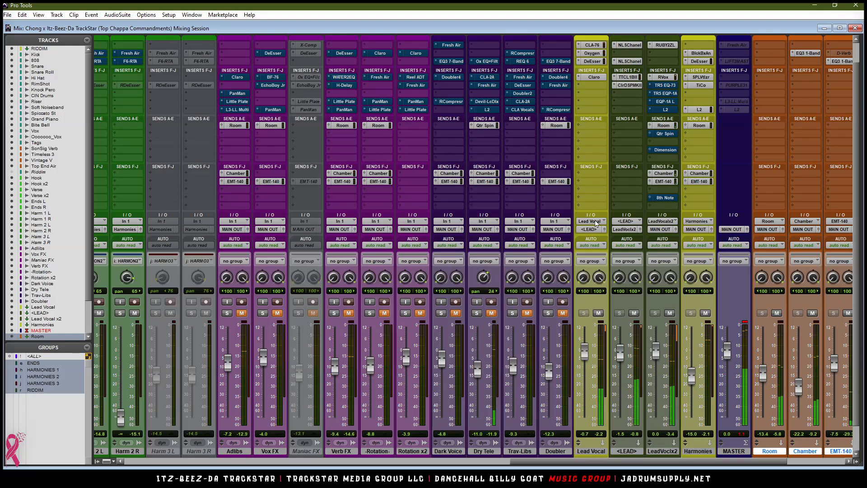
{"action": "left_click", "coordinate": [746, 324]}
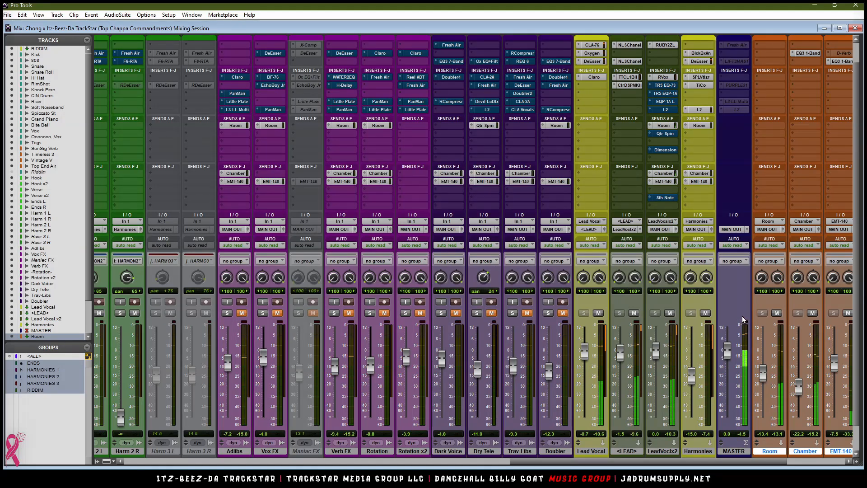
Step: Reset the Harmonies Chamber send to its default level and raise the EMT-140 send to -7.0
{"action": "left_click", "coordinate": [701, 126]}
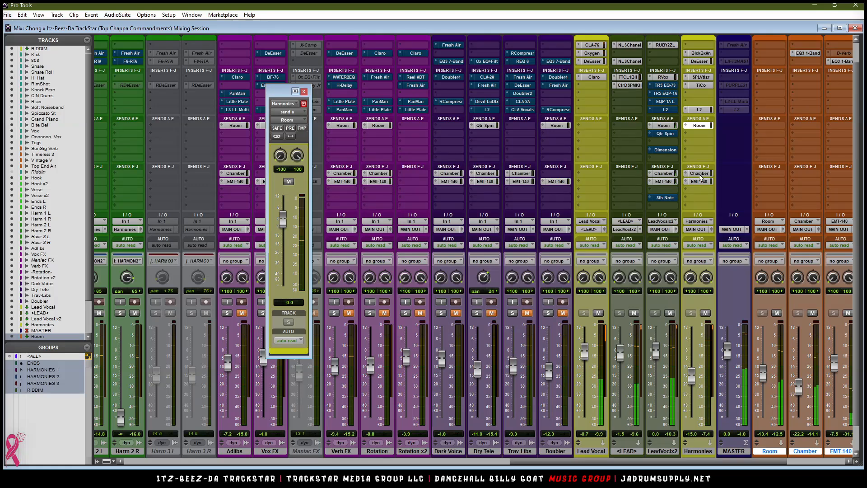
{"action": "left_click", "coordinate": [699, 174]}
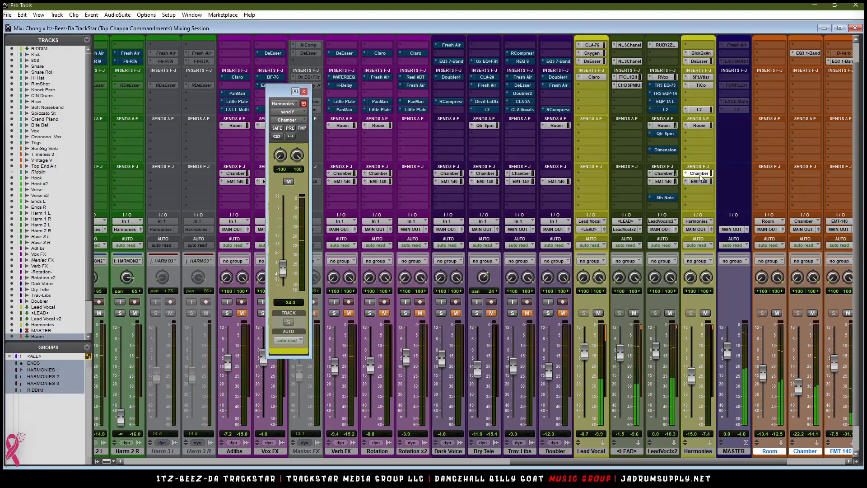
{"action": "left_click", "coordinate": [282, 269], "text": "alt"}
{"action": "left_click", "coordinate": [700, 182]}
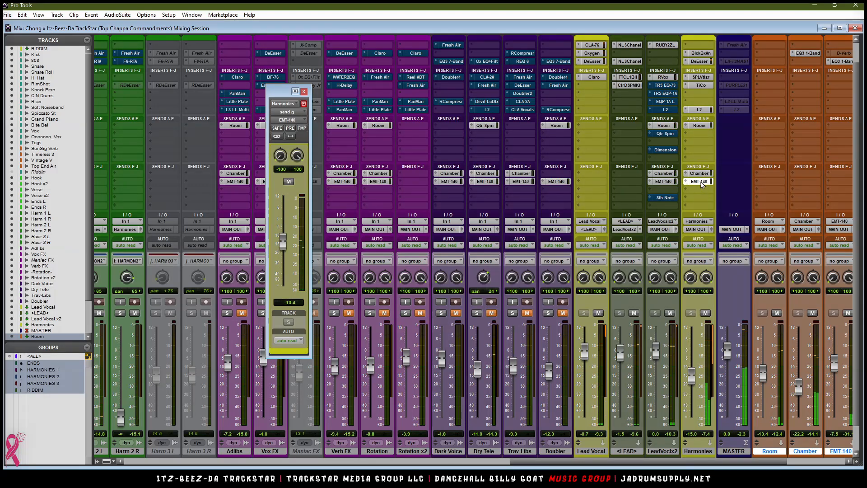
{"action": "left_click_drag", "start_coordinate": [282, 243], "coordinate": [280, 231]}
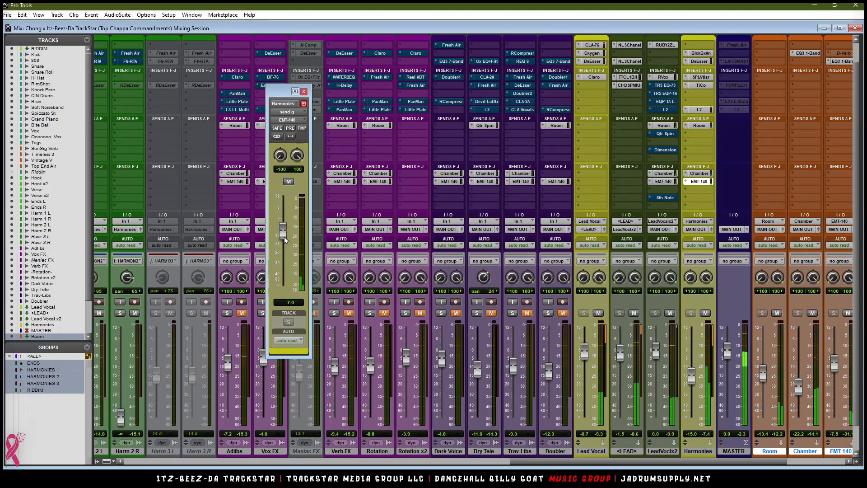
{"action": "left_click", "coordinate": [304, 92]}
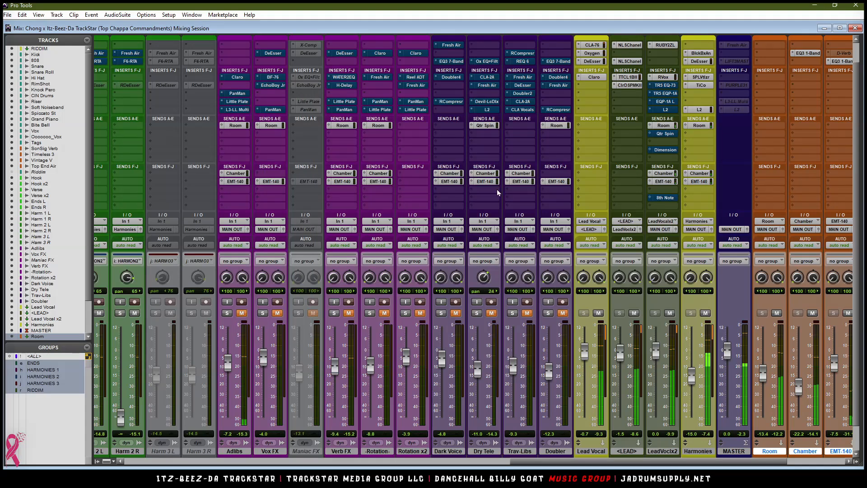
Step: Review the Ends and harmony clips against the hook and verse vocals in the Edit window during playback
{"action": "left_click", "coordinate": [855, 29]}
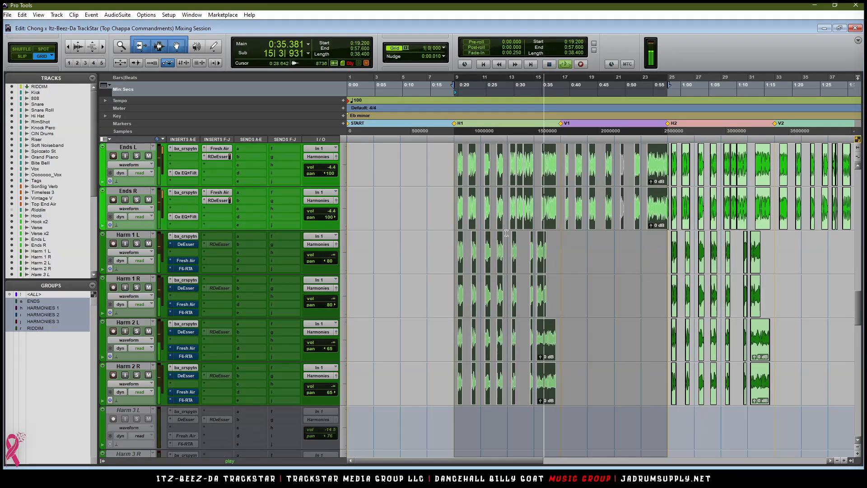
{"action": "key", "text": "ctrl+]"}
{"action": "key", "text": "ctrl+]"}
{"action": "key", "text": "ctrl+]"}
{"action": "key", "text": "ctrl+]"}
{"action": "key", "text": "ctrl+]"}
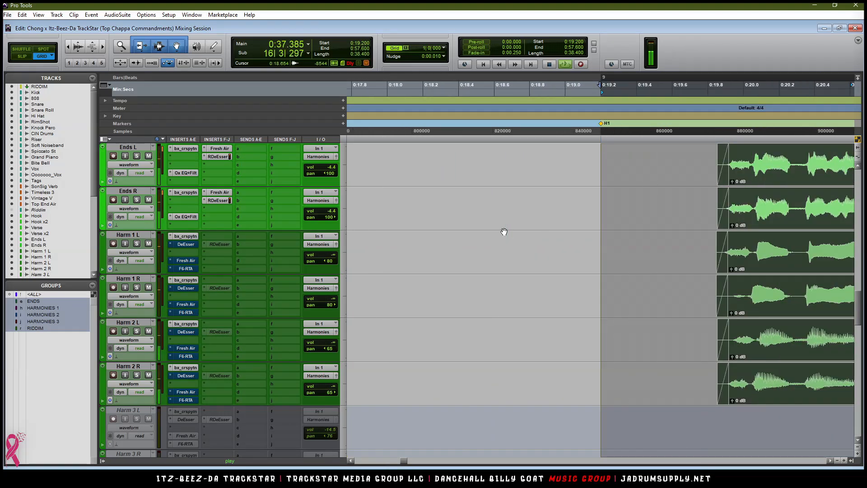
{"action": "left_click_drag", "start_coordinate": [405, 461], "coordinate": [410, 465]}
{"action": "key", "text": "space"}
{"action": "key", "text": "space"}
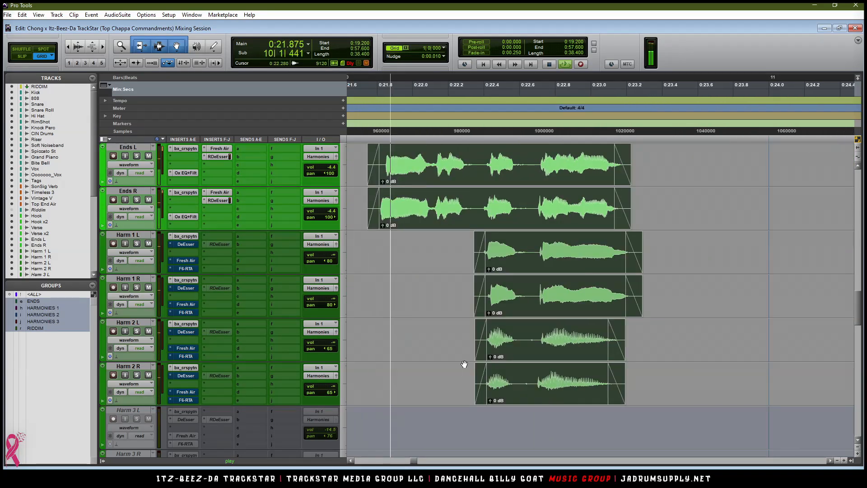
{"action": "key", "text": "ctrl+["}
{"action": "key", "text": "ctrl+["}
{"action": "key", "text": "ctrl+["}
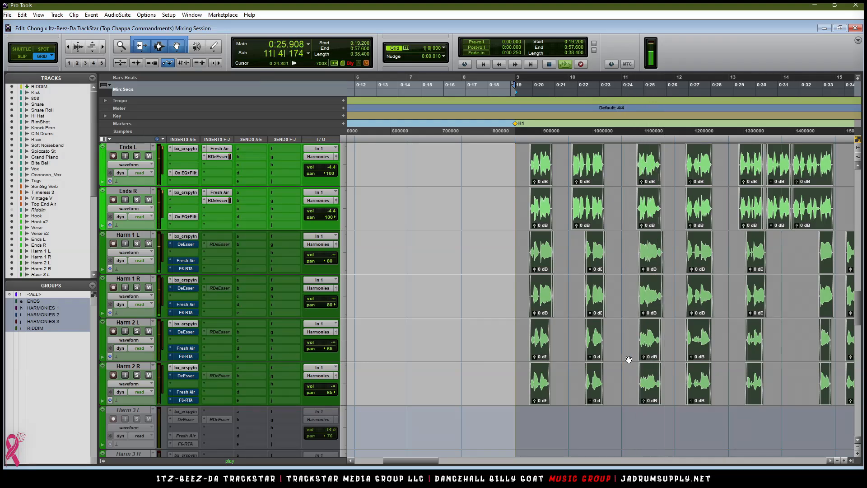
{"action": "key", "text": "ctrl+["}
{"action": "scroll", "coordinate": [632, 354], "scroll_direction": "up", "scroll_amount": 1}
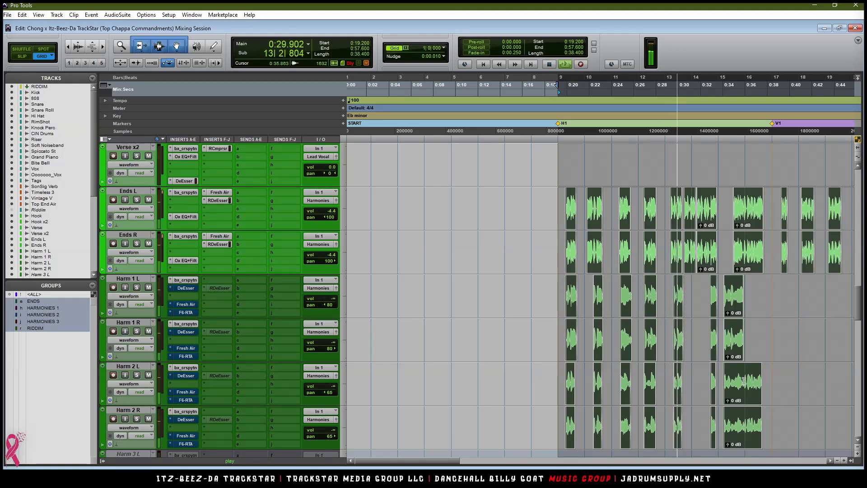
{"action": "scroll", "coordinate": [744, 380], "scroll_direction": "up", "scroll_amount": 3}
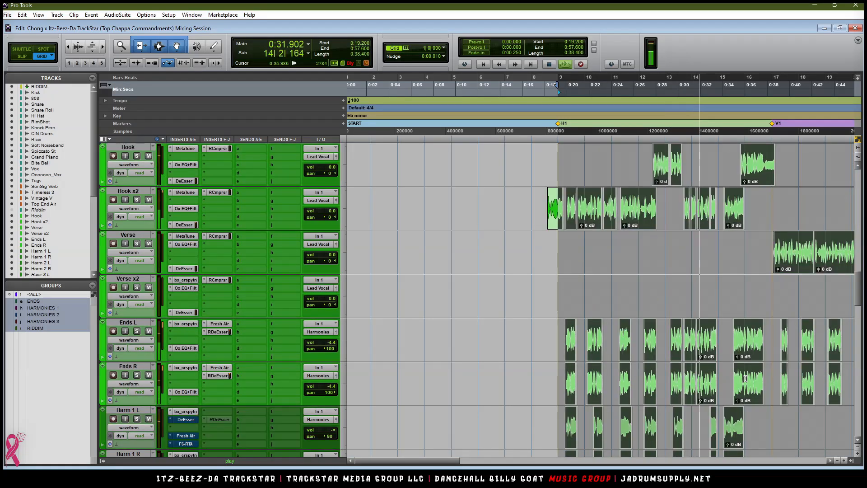
{"action": "scroll", "coordinate": [745, 379], "scroll_direction": "down", "scroll_amount": 2}
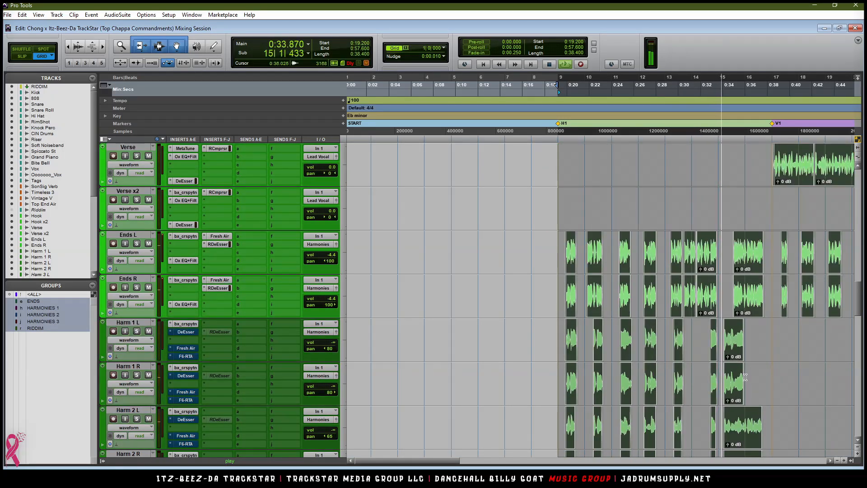
{"action": "key", "text": "t"}
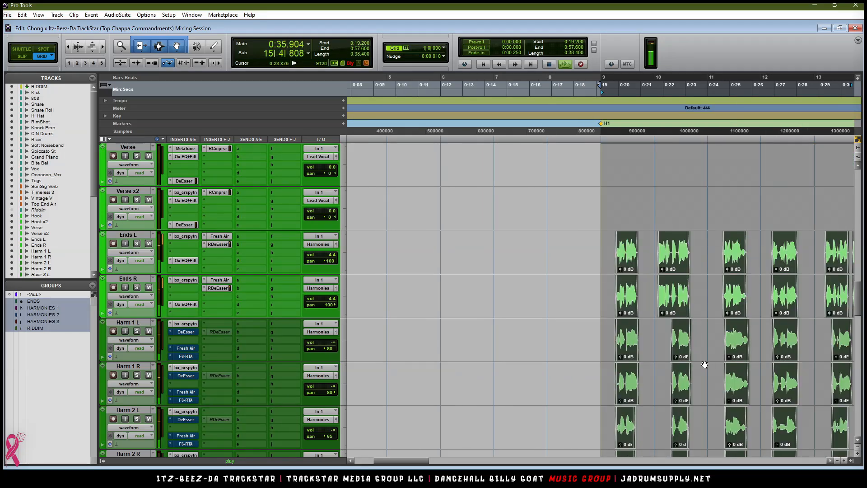
{"action": "key", "text": "r"}
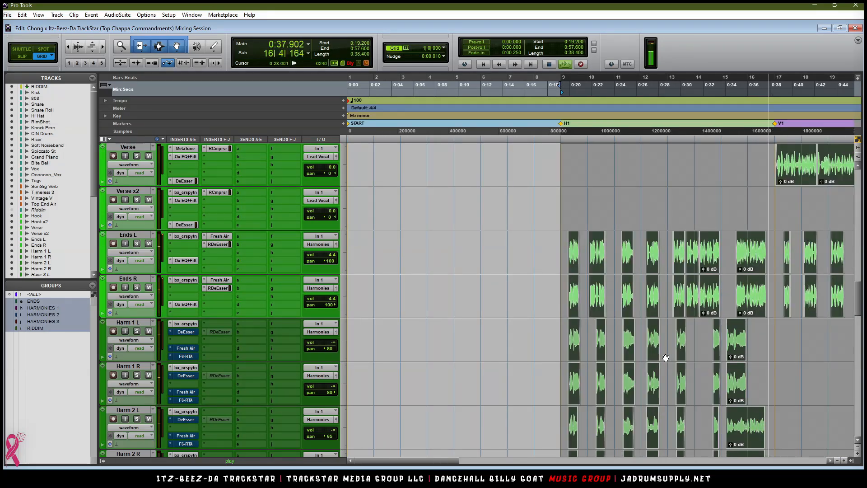
Step: Replay the first hook from its start at 0:19.200 and follow the clips through to the first verse
{"action": "key", "text": "space"}
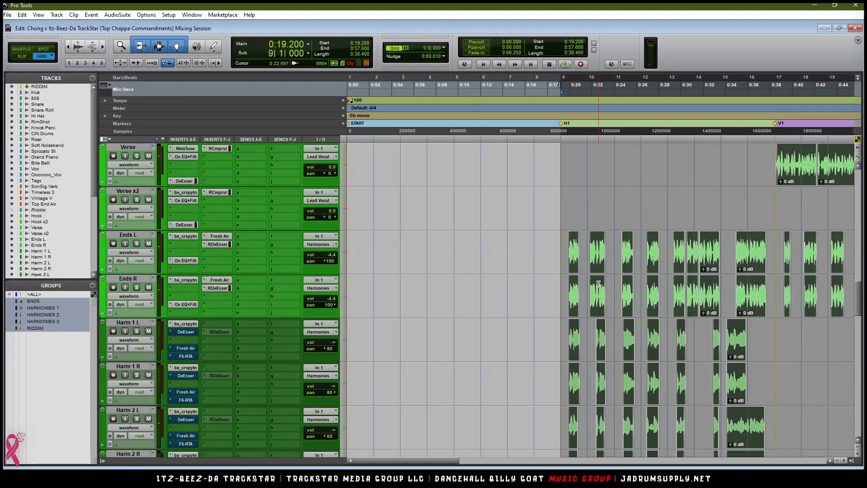
{"action": "key", "text": "space"}
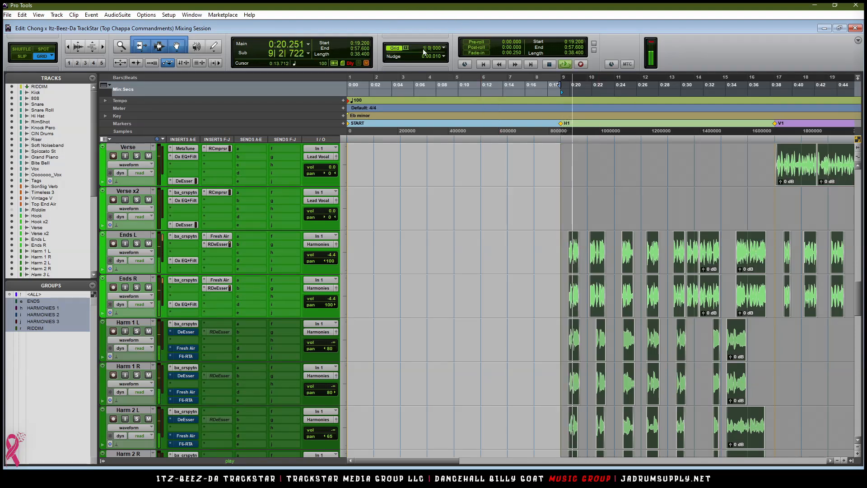
{"action": "key", "text": "space"}
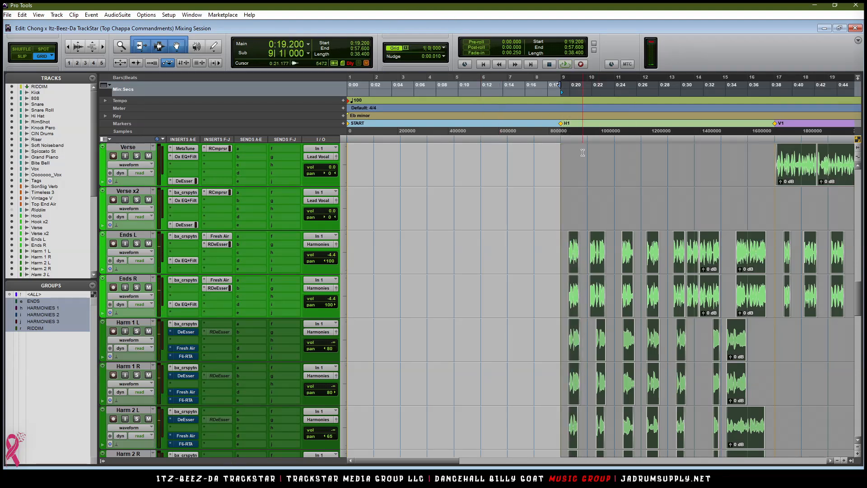
{"action": "key", "text": "space"}
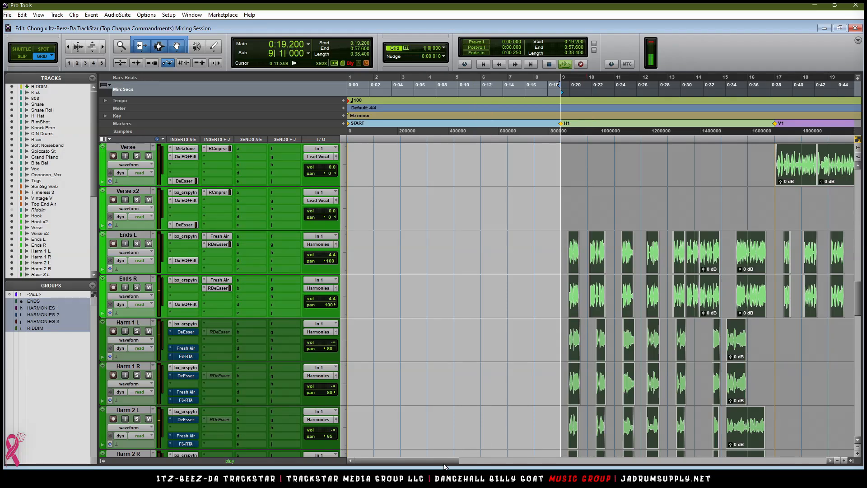
{"action": "scroll", "coordinate": [623, 398], "scroll_direction": "right", "scroll_amount": 3}
{"action": "key", "text": "t"}
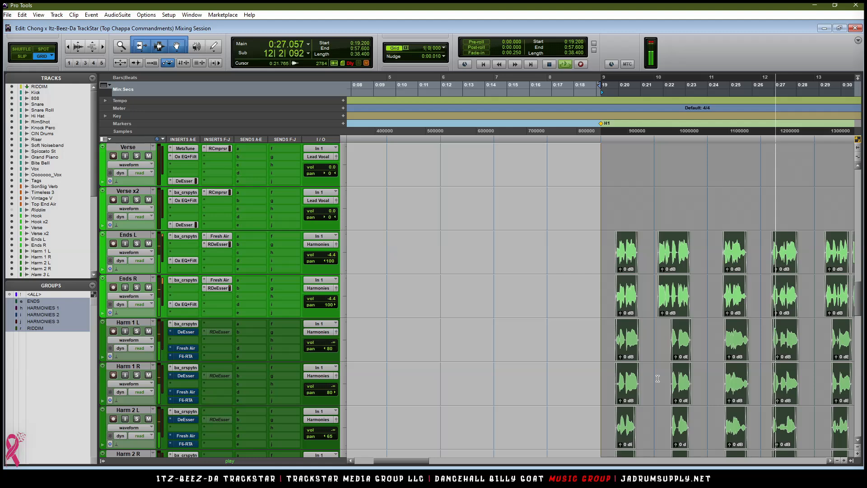
{"action": "left_click_drag", "start_coordinate": [423, 463], "coordinate": [468, 463]}
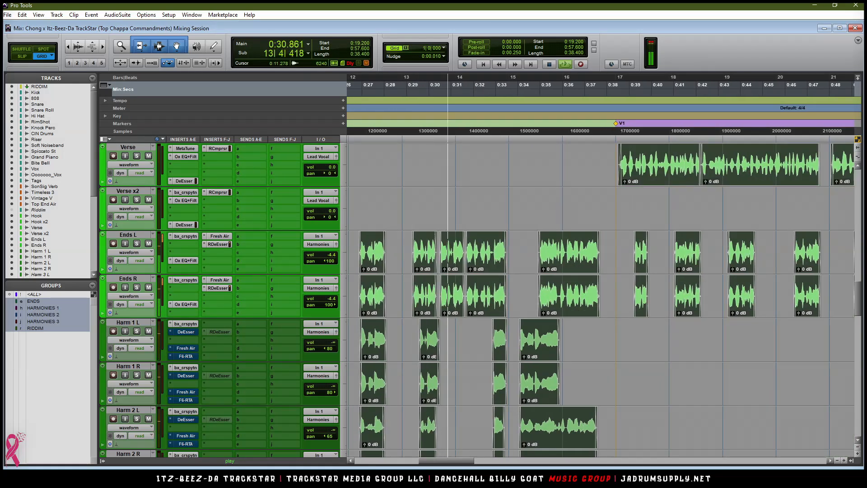
Step: Return to the Mix window and open the Auto-Tune EFX+ insert on the Adlibs track
{"action": "key", "text": "ctrl+="}
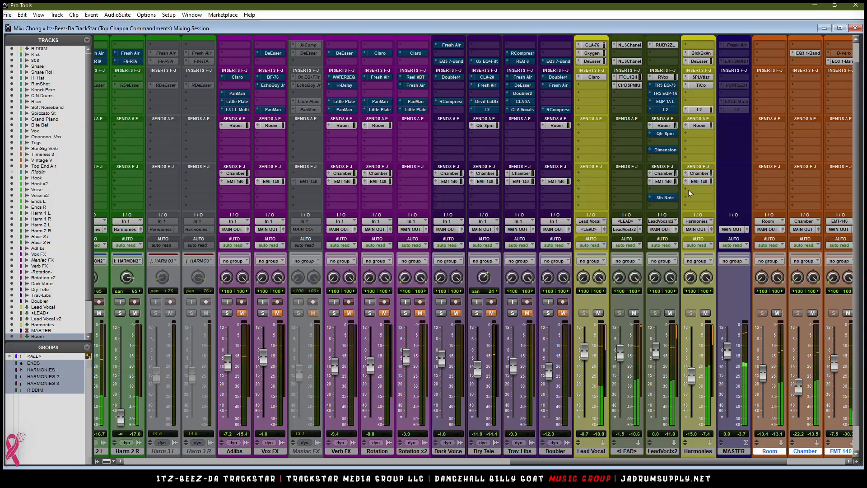
{"action": "scroll", "coordinate": [430, 238], "scroll_direction": "up", "scroll_amount": 1}
{"action": "left_click_drag", "start_coordinate": [521, 462], "coordinate": [371, 463]}
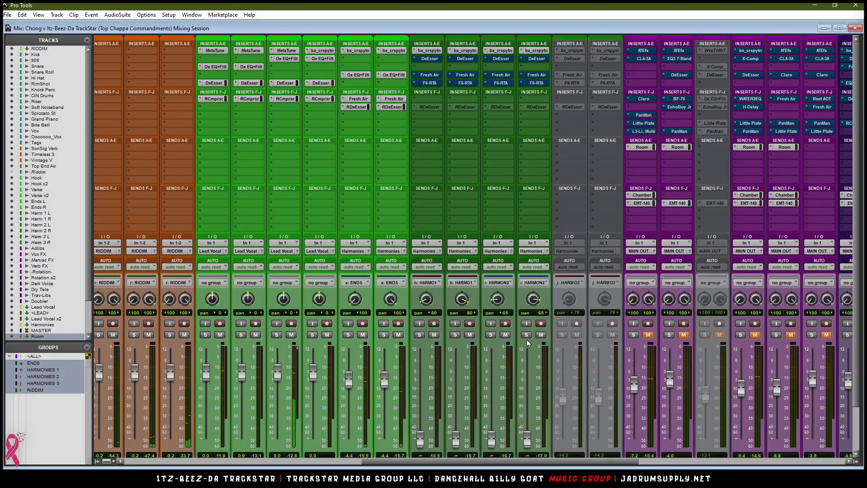
{"action": "scroll", "coordinate": [527, 343], "scroll_direction": "down", "scroll_amount": 2}
{"action": "left_click_drag", "start_coordinate": [634, 463], "coordinate": [665, 463]}
{"action": "scroll", "coordinate": [573, 188], "scroll_direction": "up", "scroll_amount": 2}
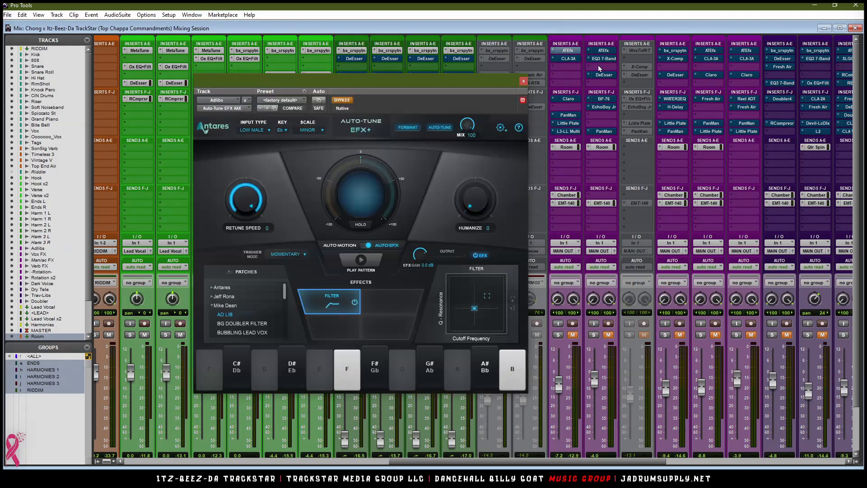
{"action": "left_click_drag", "start_coordinate": [404, 81], "coordinate": [375, 70]}
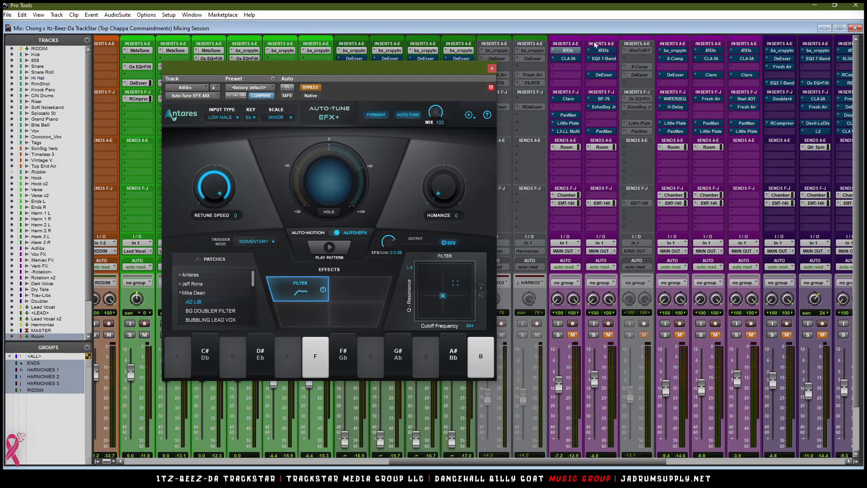
Step: Unmute the Adlibs track and take its inserts out of bypass, from Auto-Tune EFX+ through L3-LL Multi
{"action": "left_click", "coordinate": [568, 50]}
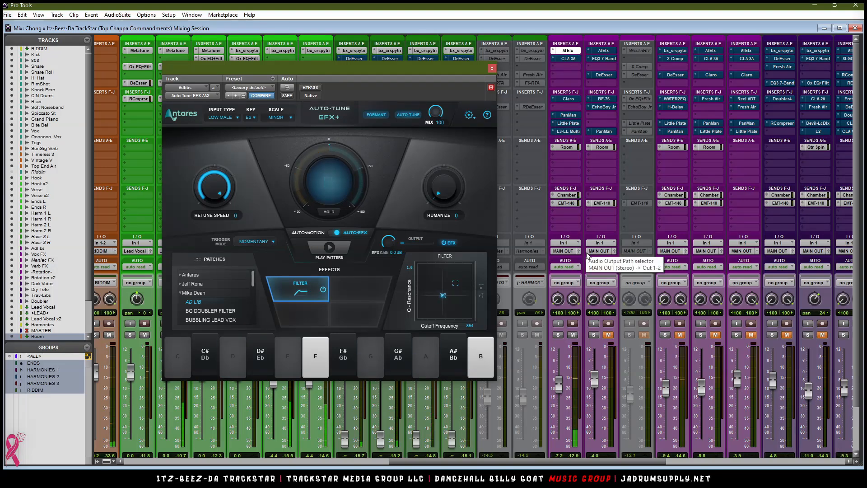
{"action": "left_click", "coordinate": [559, 334]}
{"action": "left_click", "coordinate": [558, 336]}
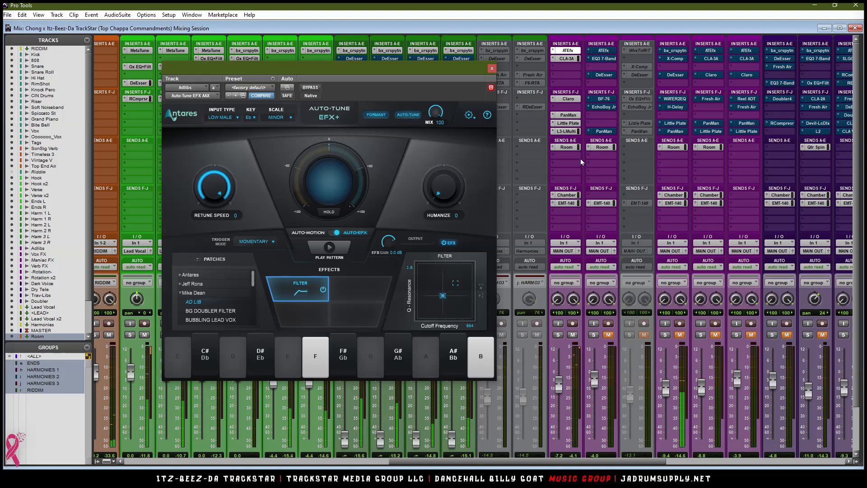
Step: Reset the Adlibs Chamber, EMT-140 and Room sends to their default level of 0.0
{"action": "left_click", "coordinate": [568, 194]}
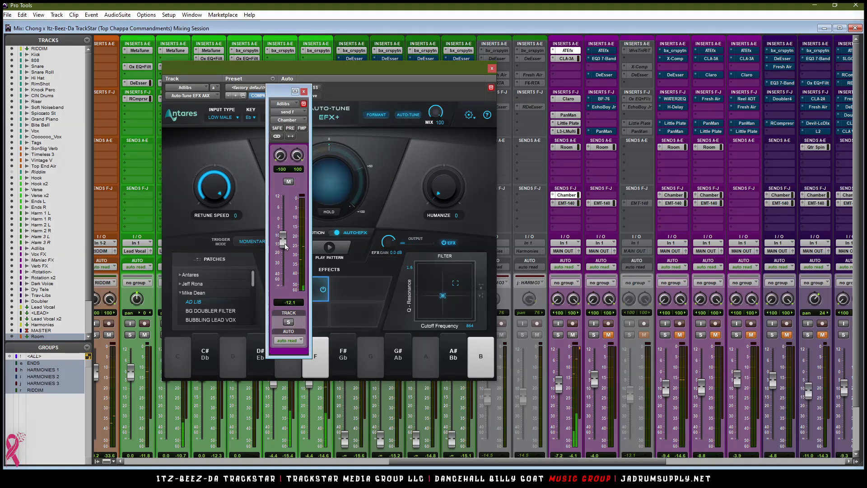
{"action": "left_click", "coordinate": [284, 239], "text": "alt"}
{"action": "left_click", "coordinate": [564, 204]}
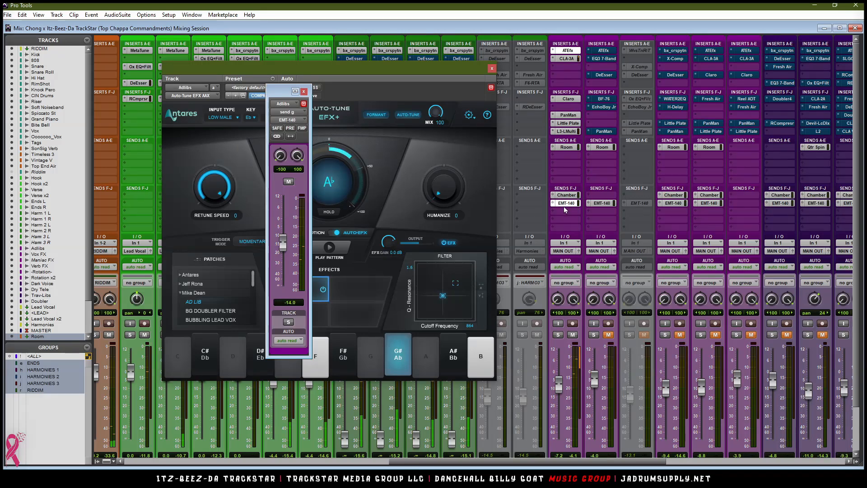
{"action": "left_click", "coordinate": [284, 249], "text": "alt"}
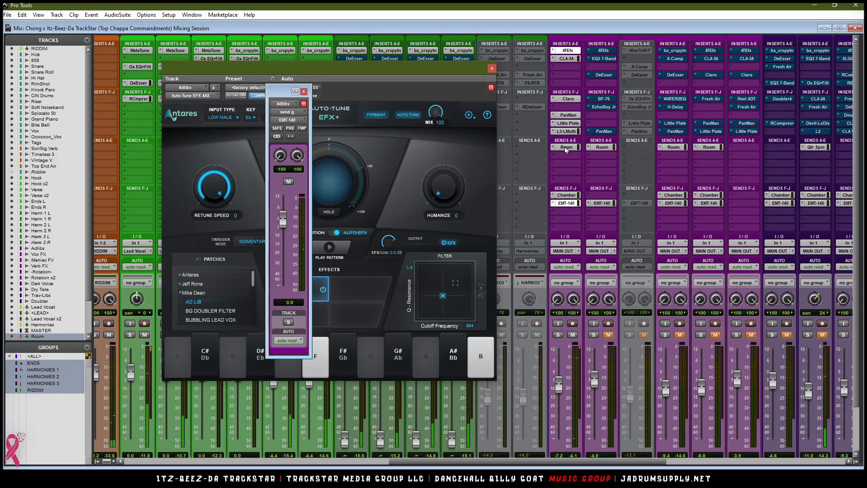
{"action": "left_click", "coordinate": [284, 253], "text": "alt"}
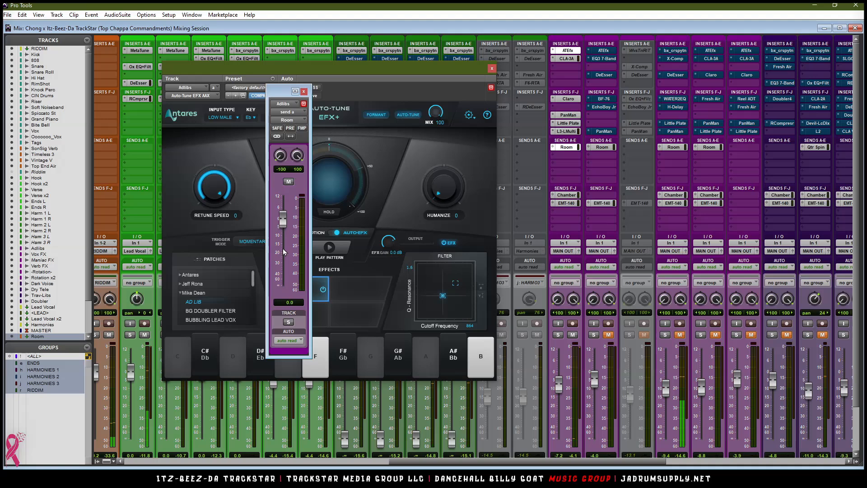
Step: Check the settings of the CLA-3A compressor and the Claro EQ on the Adlibs track
{"action": "left_click", "coordinate": [567, 59]}
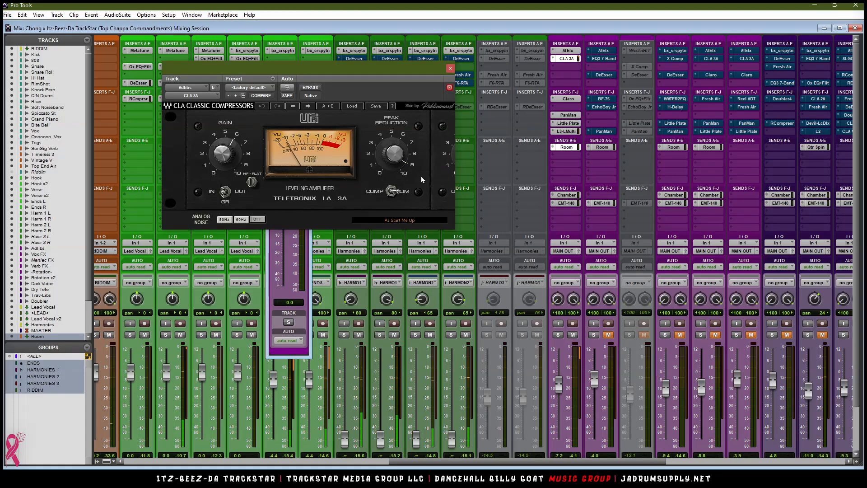
{"action": "left_click", "coordinate": [451, 69]}
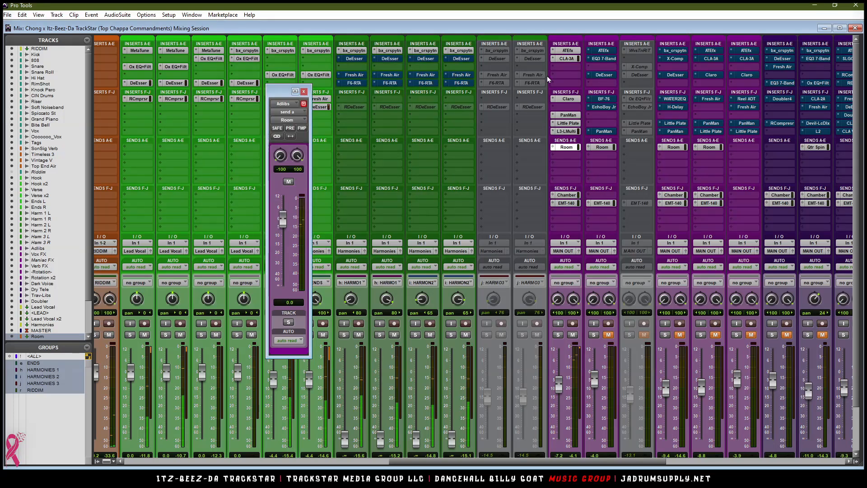
{"action": "left_click", "coordinate": [568, 99]}
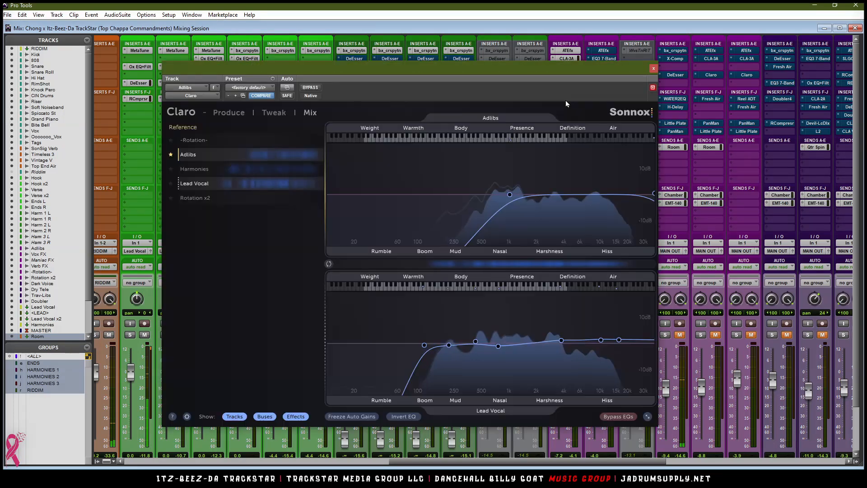
{"action": "left_click", "coordinate": [654, 68]}
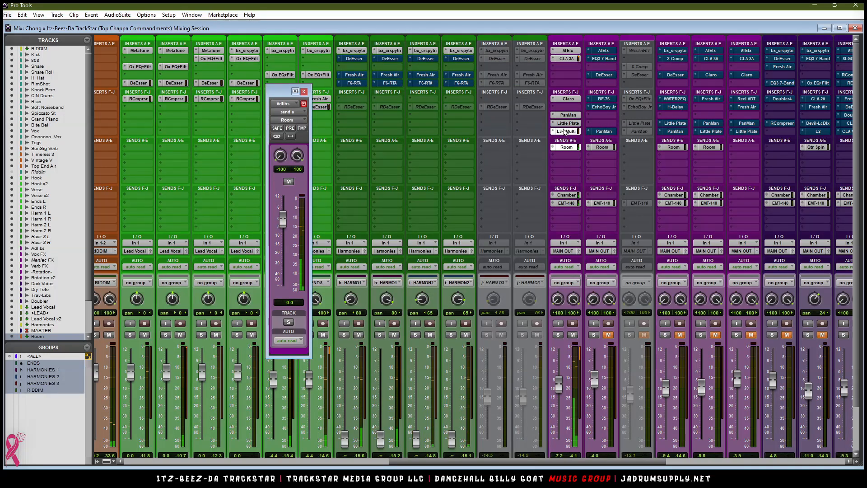
Step: Set the Adlibs L3-LL Multimaximizer's out ceiling to -3.0 and its threshold to -8
{"action": "left_click", "coordinate": [563, 131]}
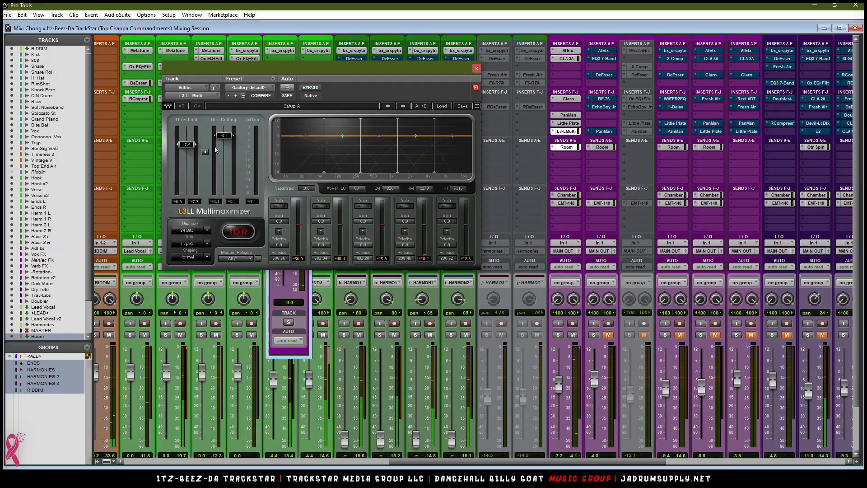
{"action": "type", "text": "-3"}
{"action": "key", "text": "Return"}
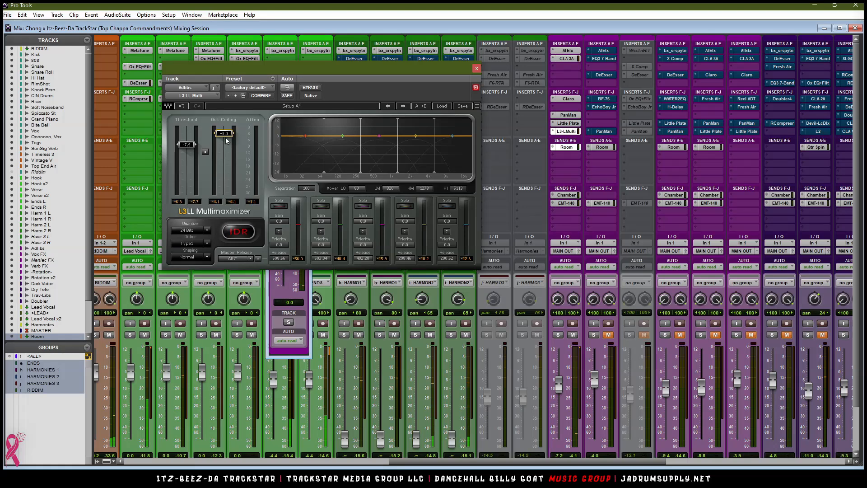
{"action": "type", "text": "-8"}
{"action": "key", "text": "Return"}
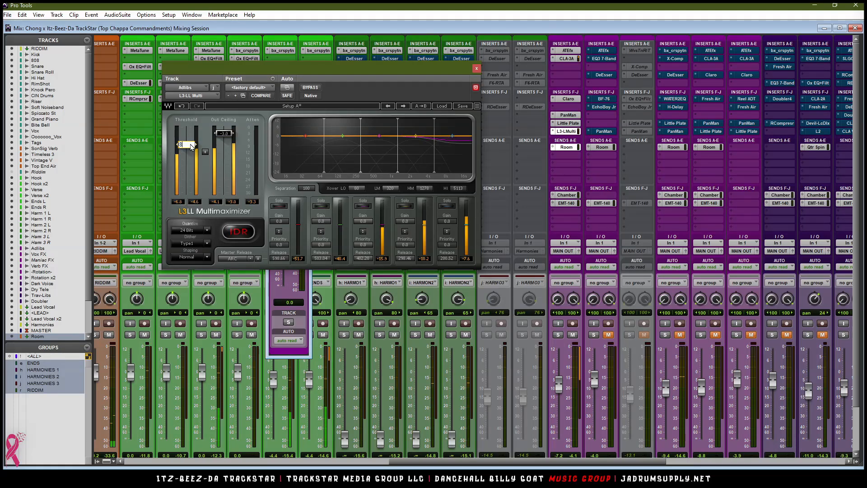
{"action": "left_click", "coordinate": [476, 68]}
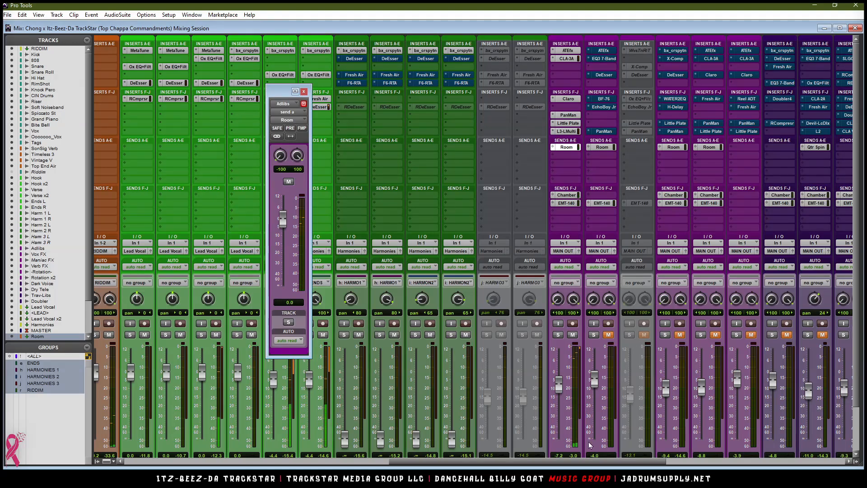
Step: Set the mix of the Little Plate reverb on the Adlibs track to 26.0 %
{"action": "scroll", "coordinate": [576, 466], "scroll_direction": "right", "scroll_amount": 3}
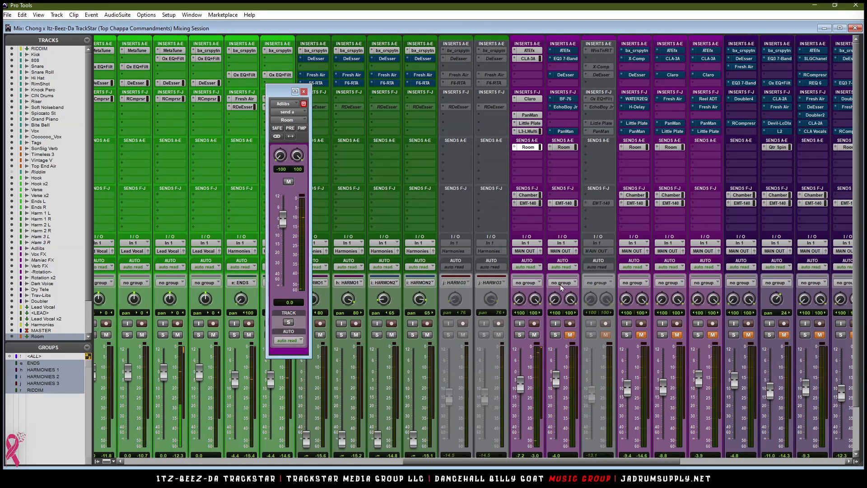
{"action": "left_click", "coordinate": [530, 123]}
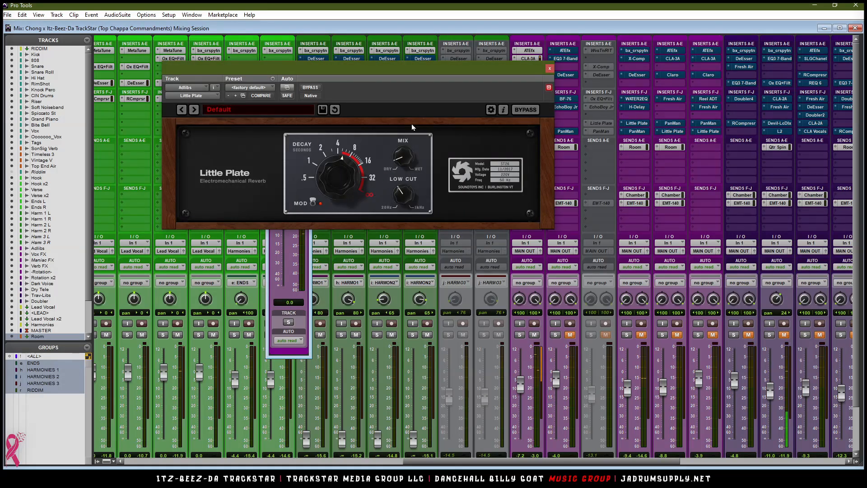
{"action": "left_click_drag", "start_coordinate": [446, 79], "coordinate": [376, 261]}
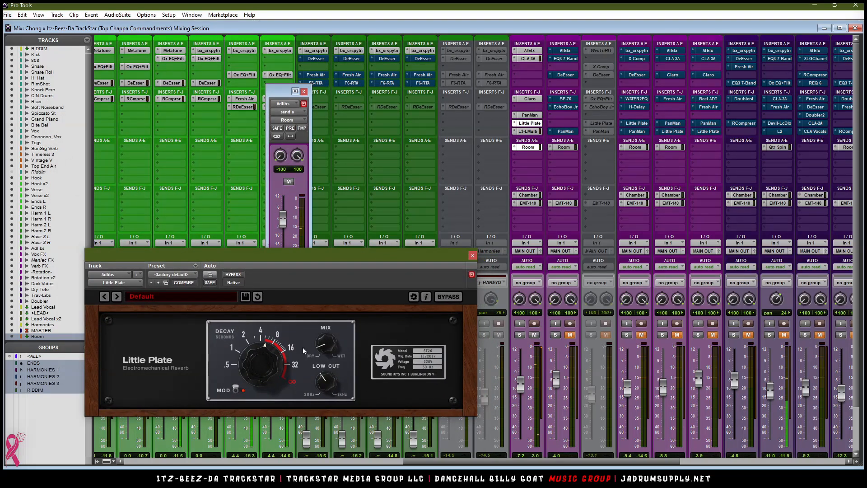
{"action": "left_click_drag", "start_coordinate": [327, 346], "coordinate": [326, 338]}
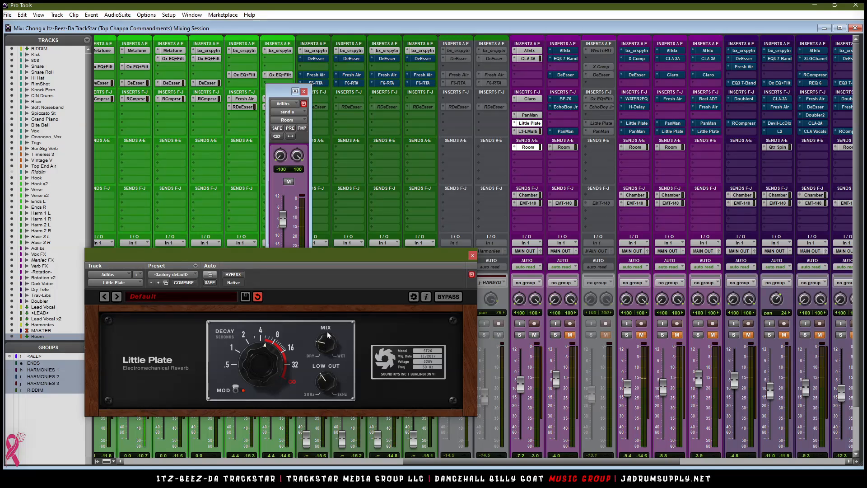
{"action": "left_click_drag", "start_coordinate": [326, 346], "coordinate": [331, 346]}
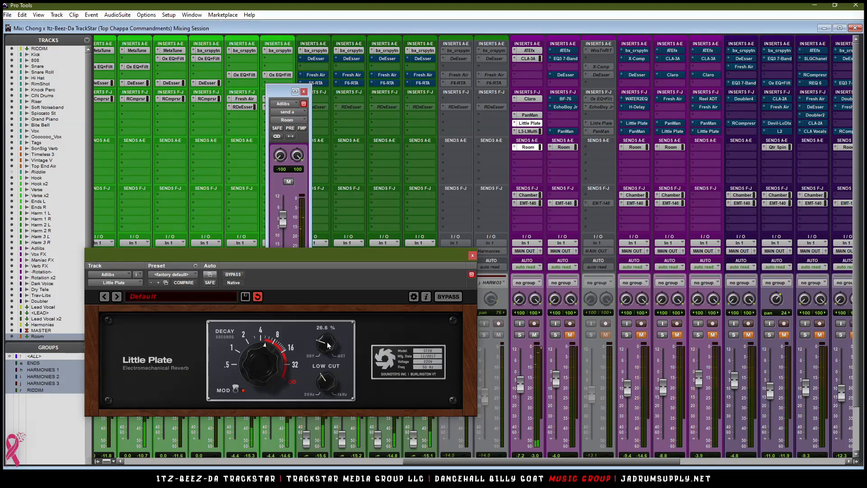
{"action": "left_click_drag", "start_coordinate": [326, 345], "coordinate": [327, 347]}
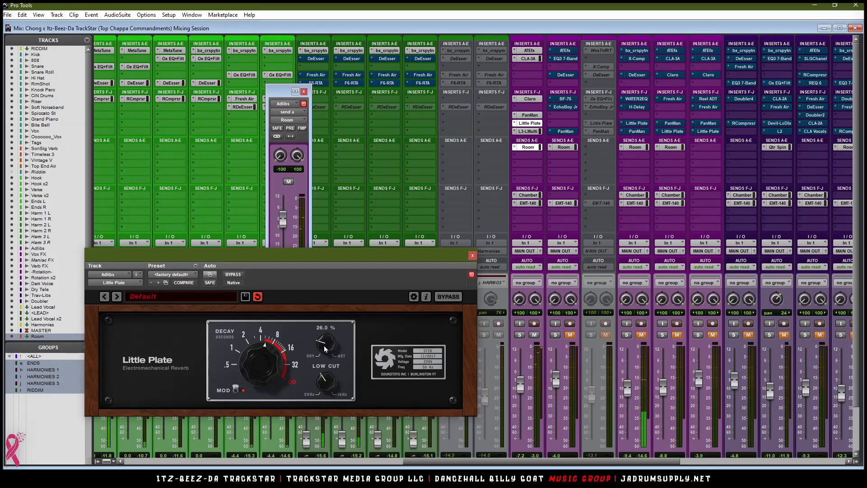
{"action": "left_click", "coordinate": [472, 255]}
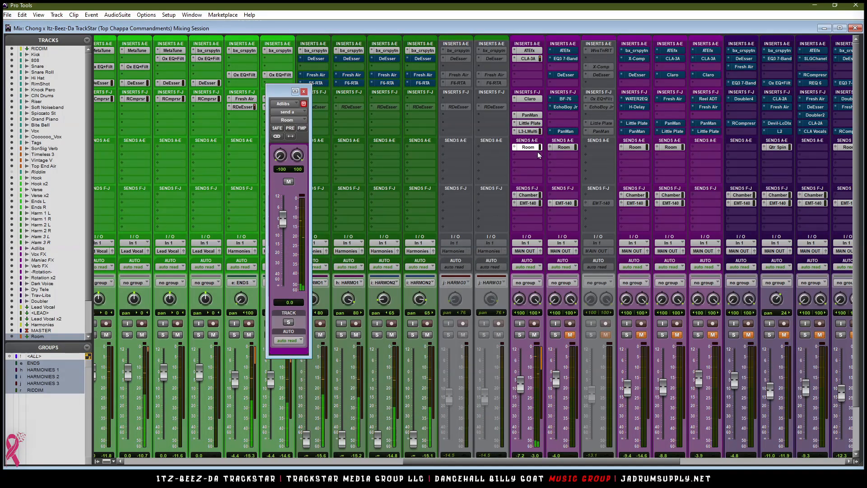
Step: Inspect the Adlibs PanMan panner, including its rate and Tweak controls, and close it along with the Room send window
{"action": "left_click", "coordinate": [535, 123]}
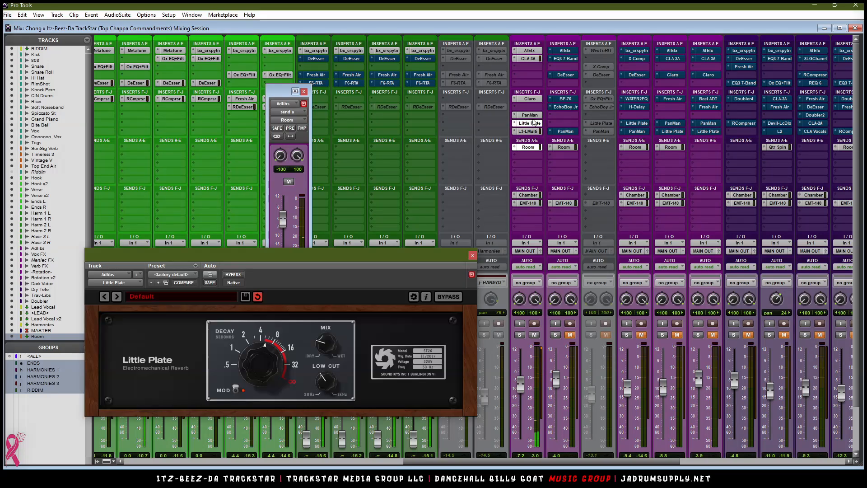
{"action": "left_click", "coordinate": [534, 116]}
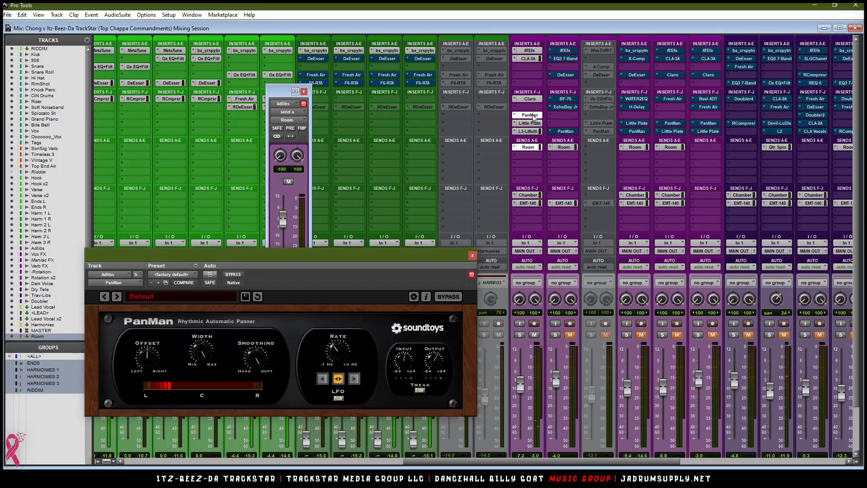
{"action": "left_click", "coordinate": [533, 116]}
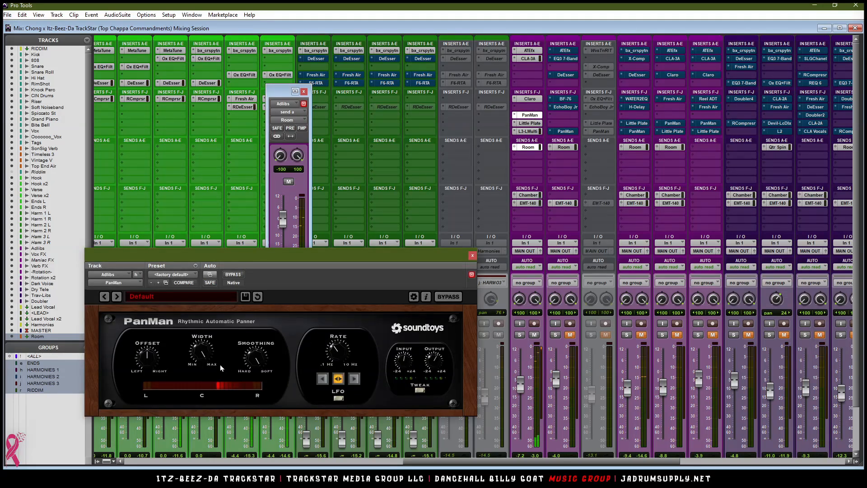
{"action": "left_click_drag", "start_coordinate": [337, 356], "coordinate": [339, 358]}
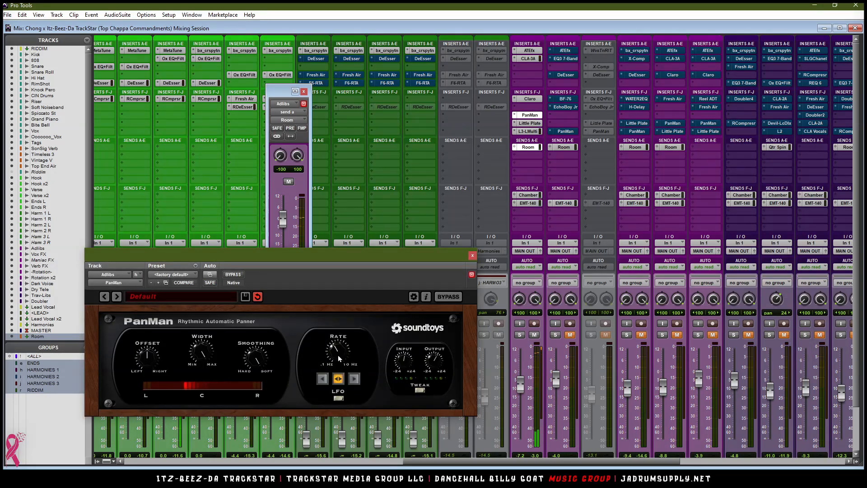
{"action": "left_click", "coordinate": [420, 391]}
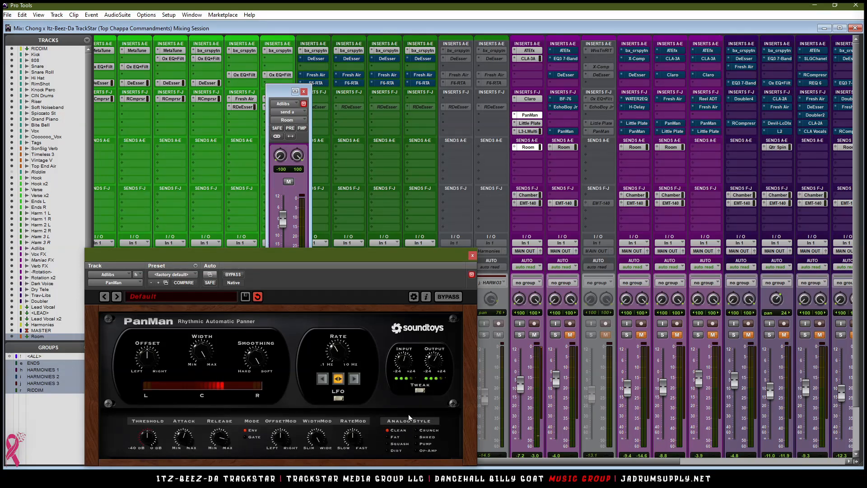
{"action": "left_click", "coordinate": [471, 256]}
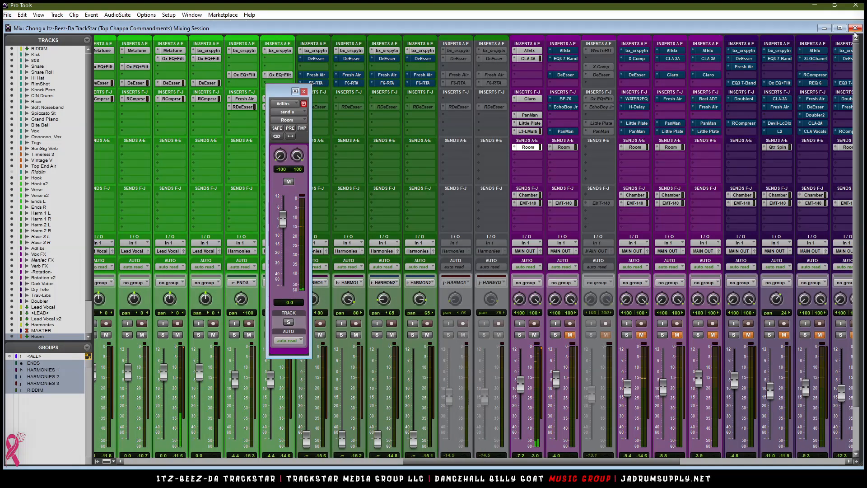
{"action": "scroll", "coordinate": [654, 128], "scroll_direction": "down", "scroll_amount": 2}
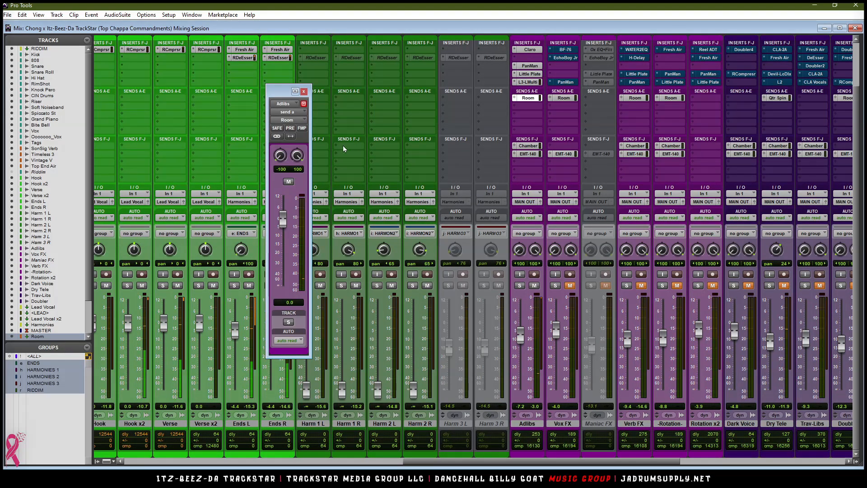
{"action": "left_click", "coordinate": [304, 92]}
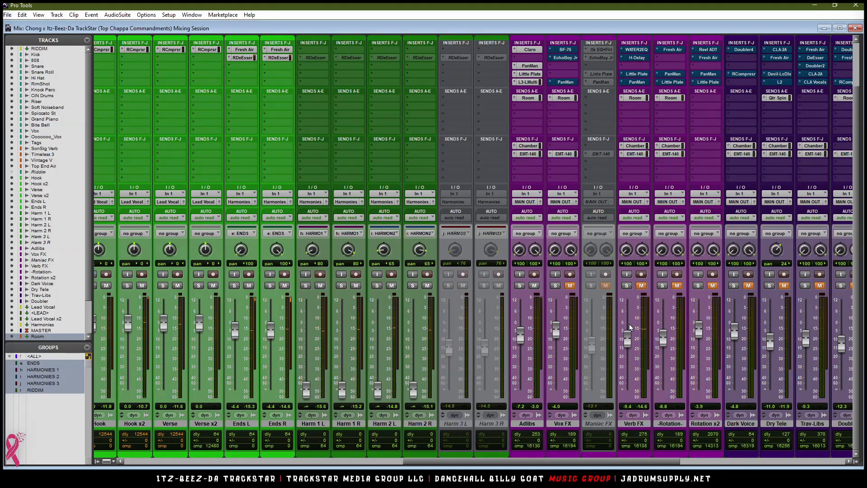
Step: Review the Auto-Tune EFX+, CLA-3A compressor and Claro EQ settings on the Adlibs track
{"action": "scroll", "coordinate": [565, 181], "scroll_direction": "up", "scroll_amount": 2}
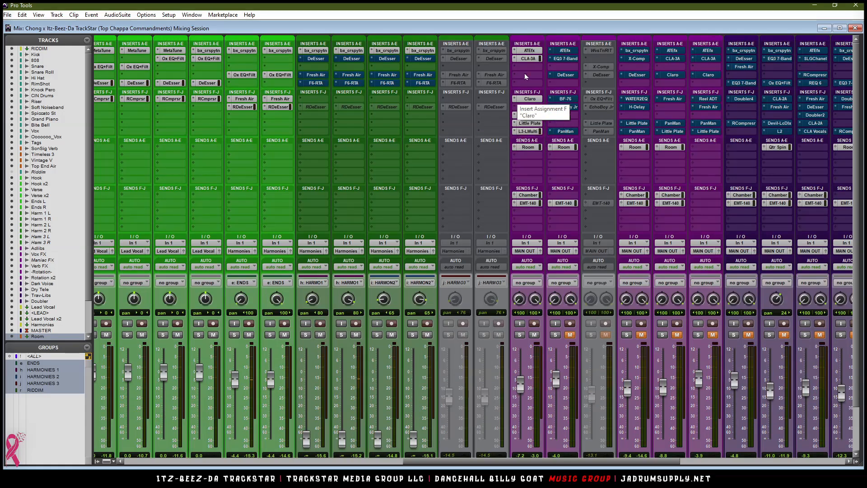
{"action": "left_click_drag", "start_coordinate": [533, 50], "coordinate": [538, 60]}
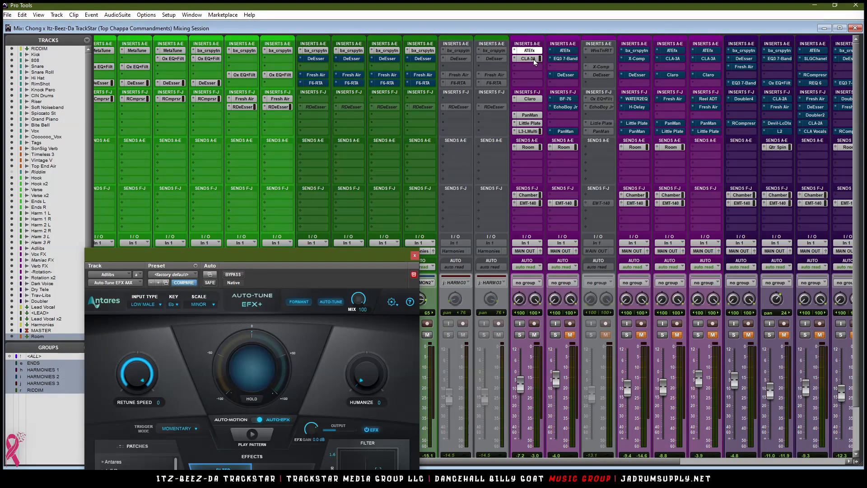
{"action": "left_click", "coordinate": [533, 59]}
{"action": "left_click_drag", "start_coordinate": [321, 256], "coordinate": [413, 93]}
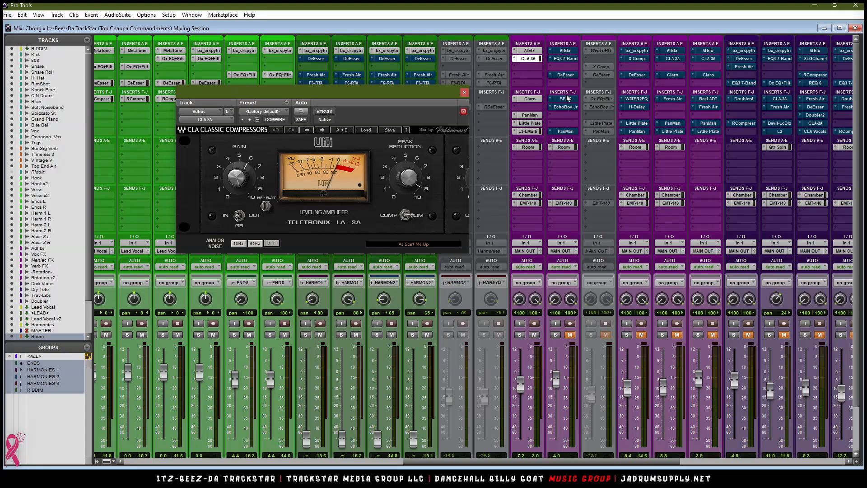
{"action": "left_click", "coordinate": [531, 100]}
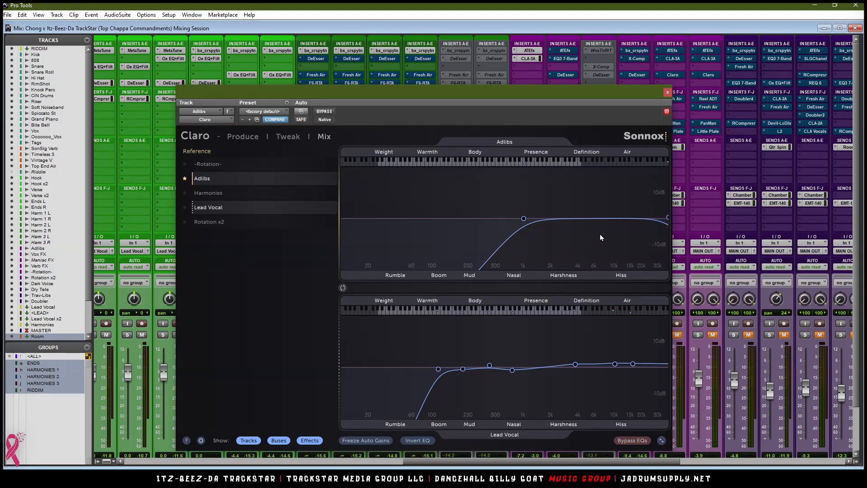
{"action": "left_click", "coordinate": [667, 93]}
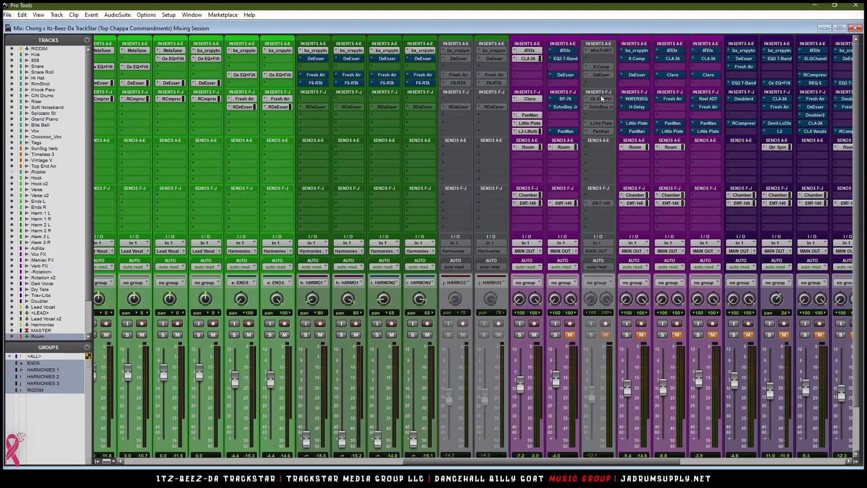
Step: Review the PanMan, Little Plate and L3-LL Multimaximizer settings on the Adlibs track
{"action": "left_click", "coordinate": [530, 116]}
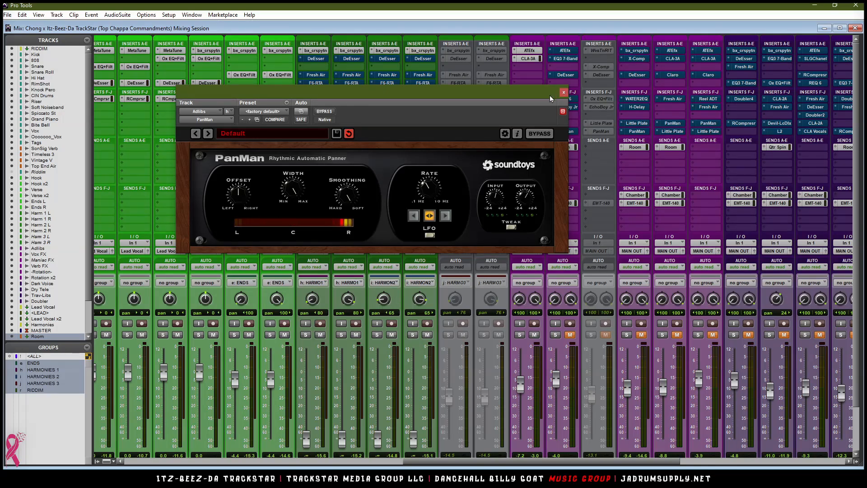
{"action": "left_click", "coordinate": [564, 92]}
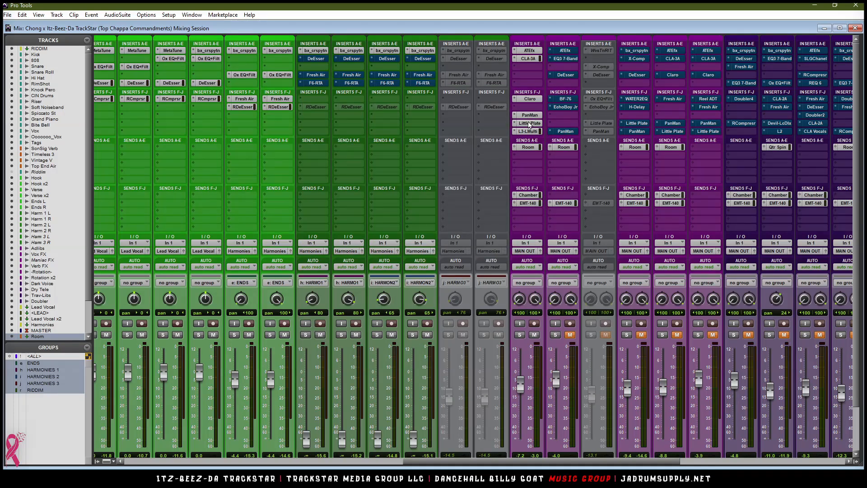
{"action": "left_click", "coordinate": [530, 124]}
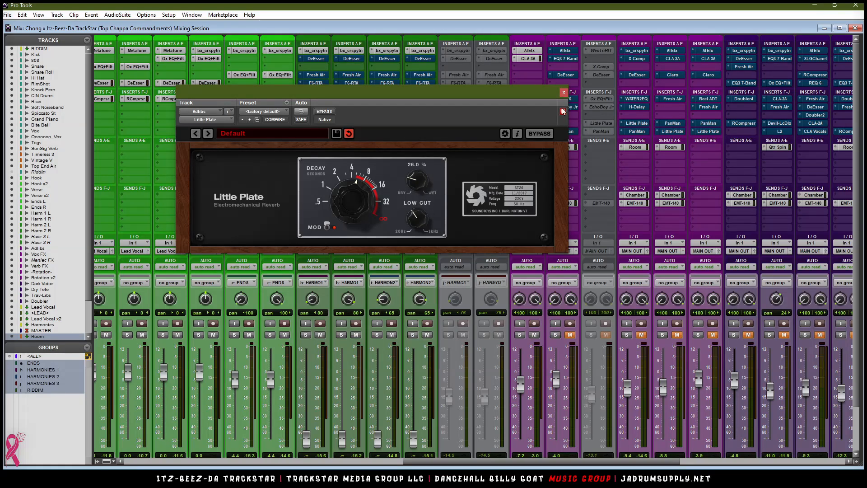
{"action": "left_click", "coordinate": [564, 92]}
{"action": "left_click", "coordinate": [529, 131]}
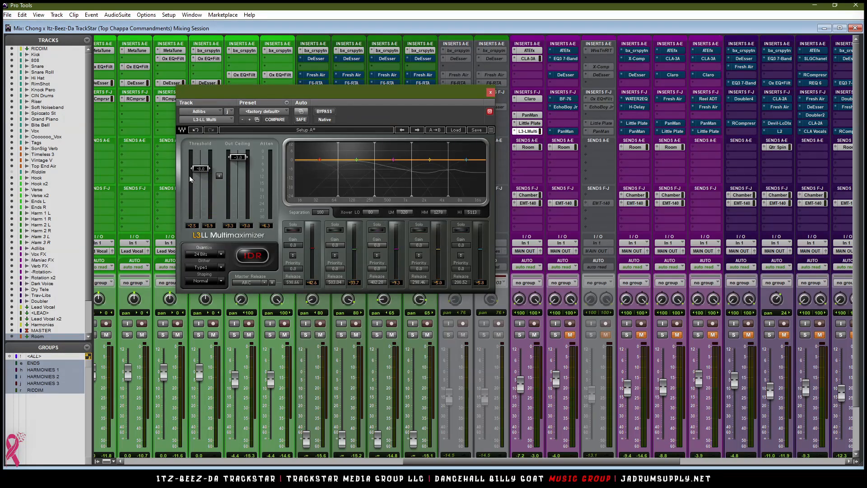
{"action": "left_click_drag", "start_coordinate": [414, 101], "coordinate": [414, 98]}
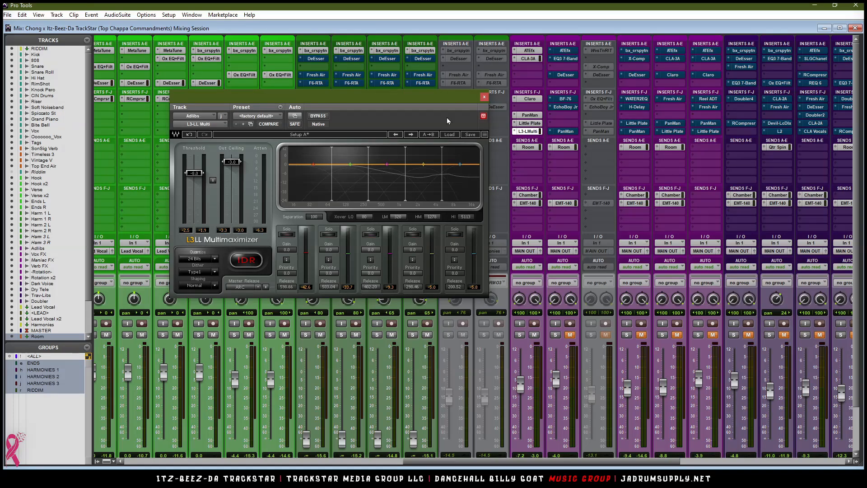
{"action": "left_click", "coordinate": [483, 95]}
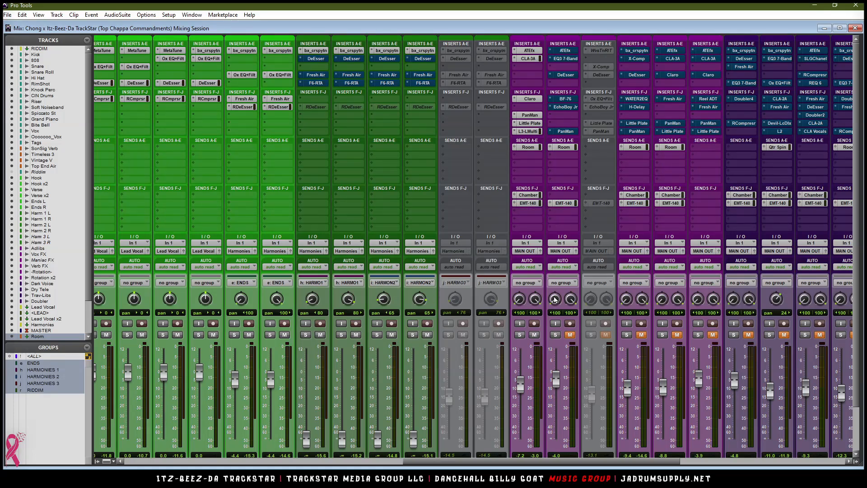
Step: Take the bx_crispytuner insert on the Verb FX track out of bypass and check its pitch correction settings
{"action": "scroll", "coordinate": [555, 299], "scroll_direction": "down", "scroll_amount": 2}
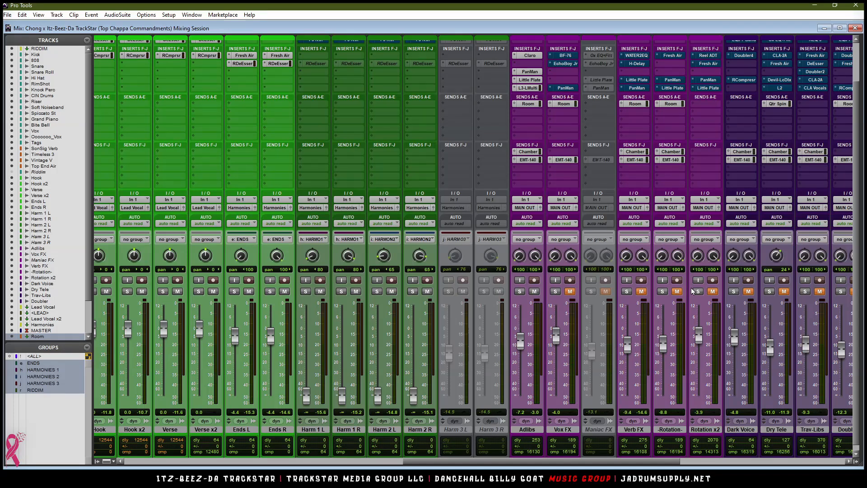
{"action": "scroll", "coordinate": [674, 56], "scroll_direction": "up", "scroll_amount": 2}
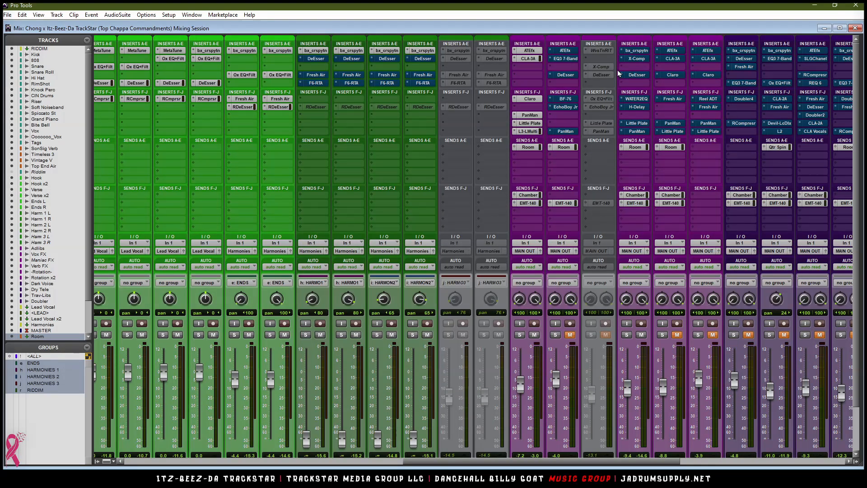
{"action": "left_click", "coordinate": [637, 50]}
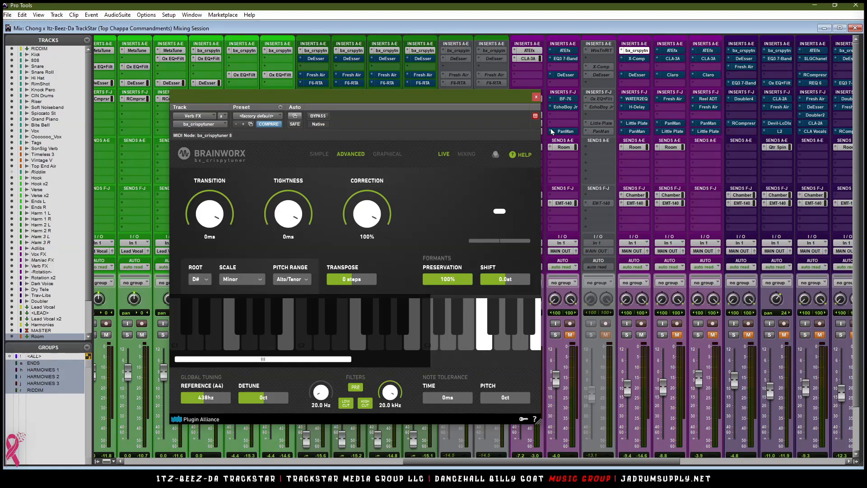
{"action": "left_click", "coordinate": [536, 98]}
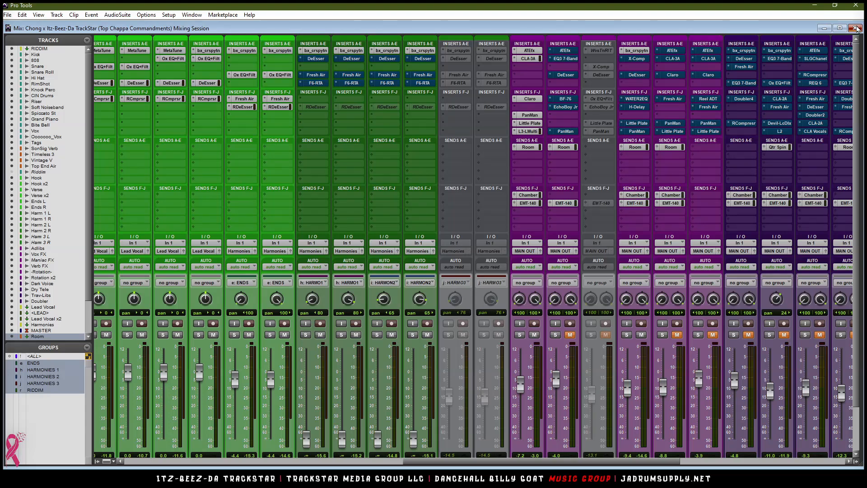
Step: In the Edit window, take the remaining Verb FX inserts from X-Comp through PanMan out of bypass and play the song from H1
{"action": "key", "text": "ctrl+equal"}
{"action": "scroll", "coordinate": [617, 237], "scroll_direction": "down", "scroll_amount": 4}
{"action": "scroll", "coordinate": [605, 240], "scroll_direction": "up", "scroll_amount": 1}
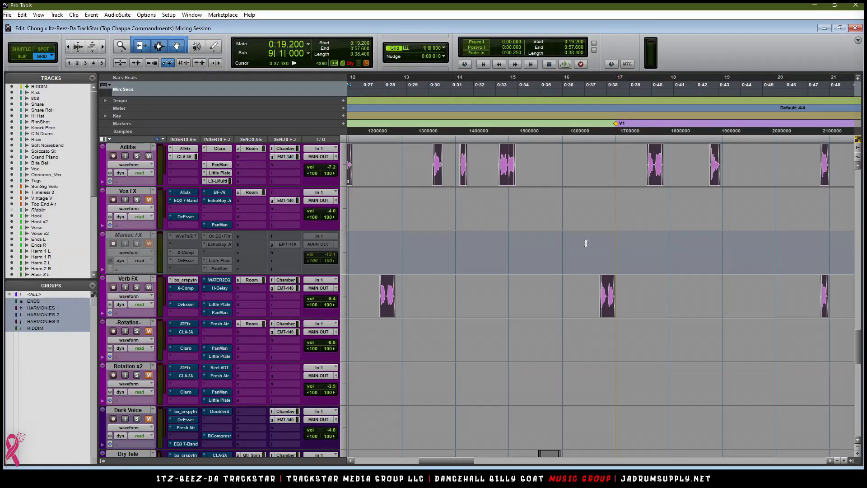
{"action": "key", "text": "r"}
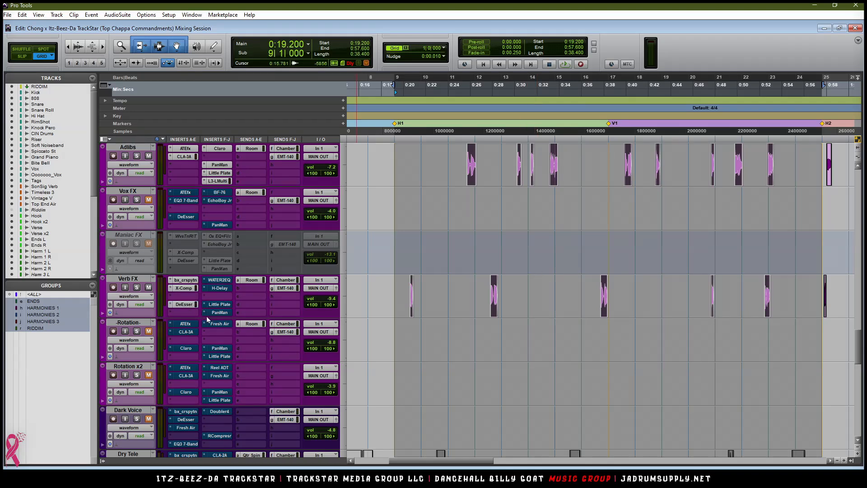
{"action": "key", "text": "space"}
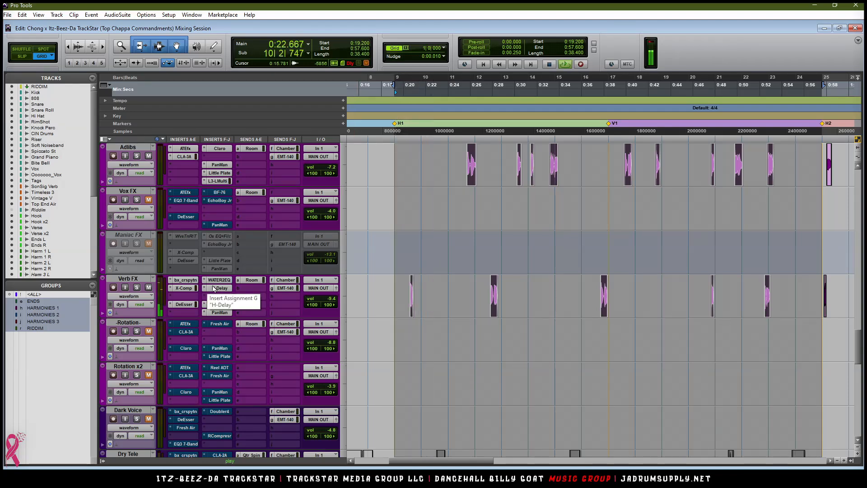
{"action": "key", "text": "ctrl+]"}
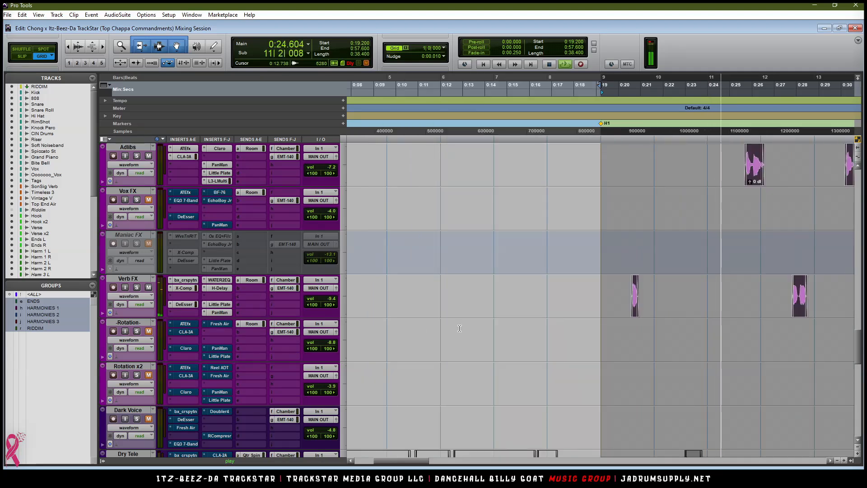
{"action": "key", "text": "ctrl+["}
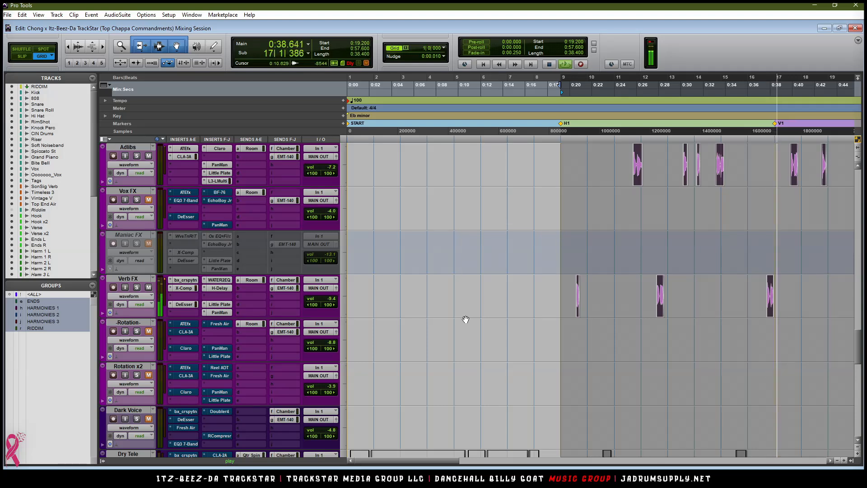
Step: Solo the Verb FX track and play the song again from H1
{"action": "key", "text": "space"}
{"action": "left_click", "coordinate": [137, 288]}
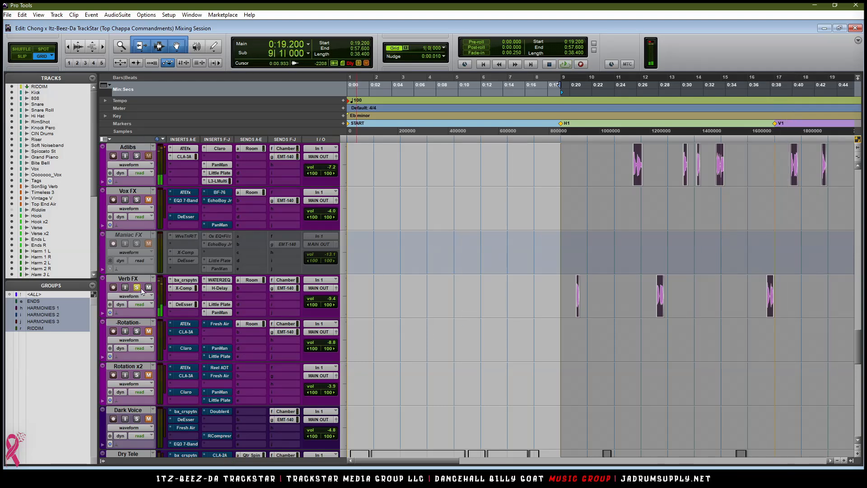
{"action": "key", "text": "space"}
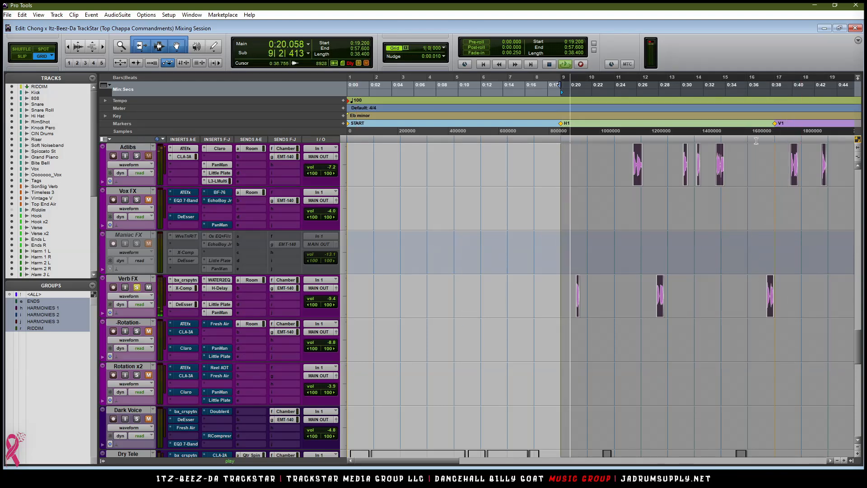
{"action": "key", "text": "r"}
{"action": "key", "text": "t"}
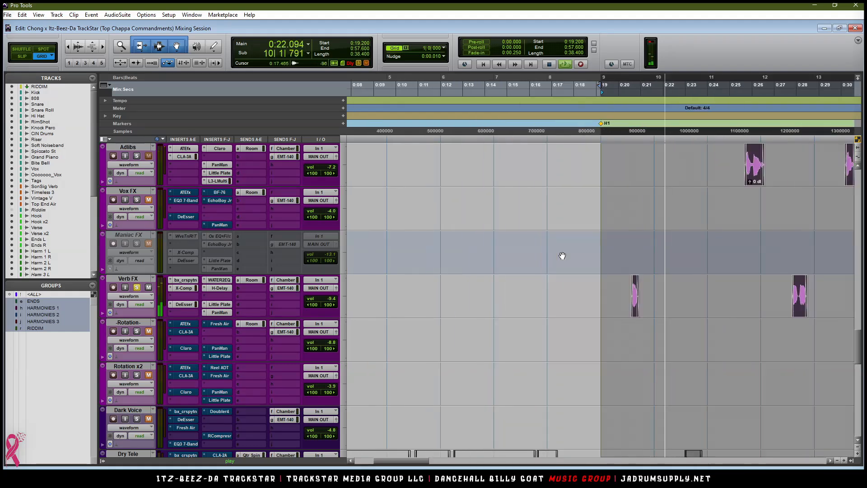
Step: In the Mix window, move the Verb FX X-Comp insert down one slot and insert Crave EQ in the freed slot
{"action": "key", "text": "ctrl+equal"}
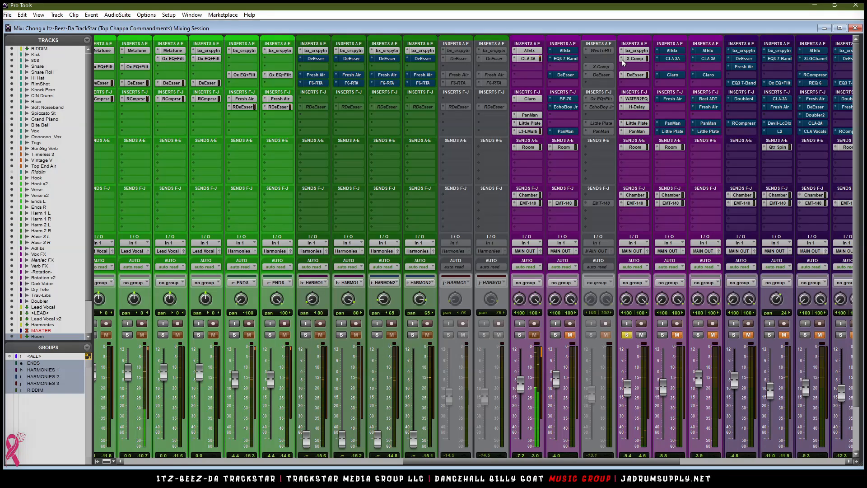
{"action": "left_click_drag", "start_coordinate": [639, 60], "coordinate": [638, 68]}
{"action": "left_click", "coordinate": [635, 58]}
{"action": "mouse_move", "coordinate": [653, 73]}
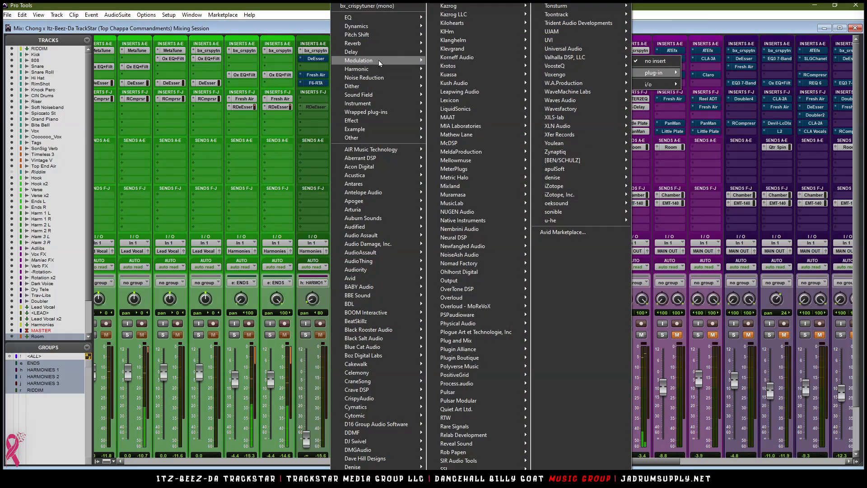
{"action": "mouse_move", "coordinate": [381, 18]}
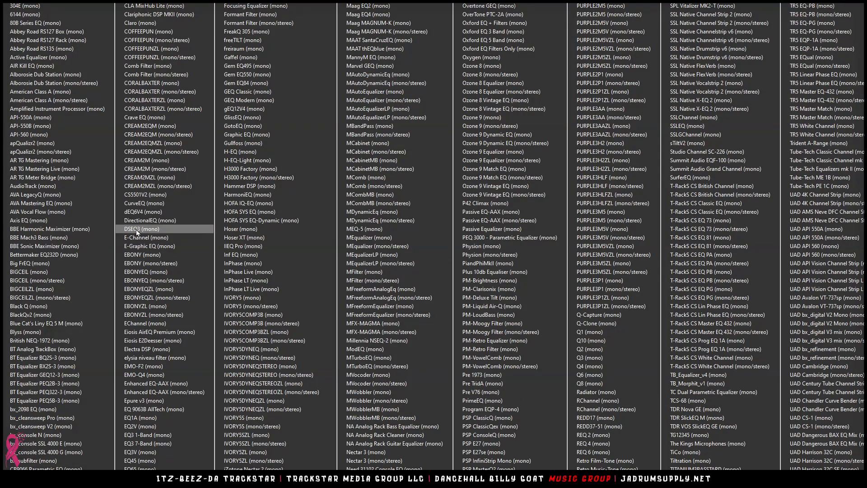
{"action": "left_click", "coordinate": [147, 117]}
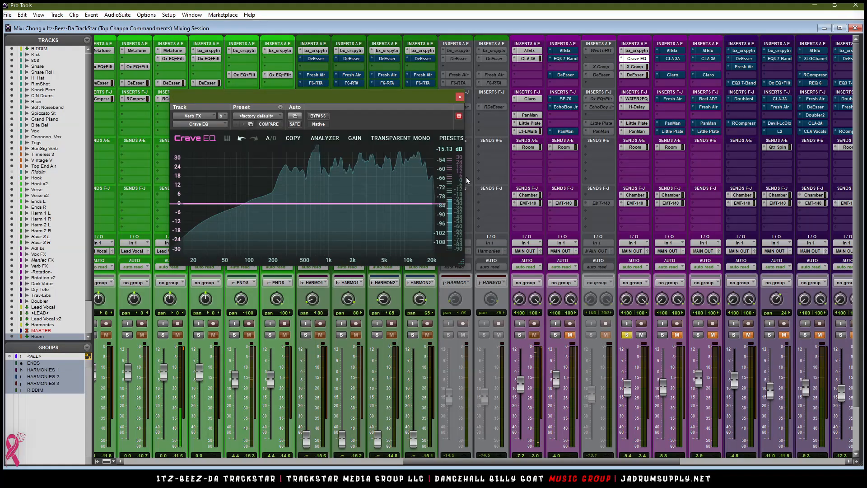
{"action": "left_click_drag", "start_coordinate": [383, 100], "coordinate": [477, 65]}
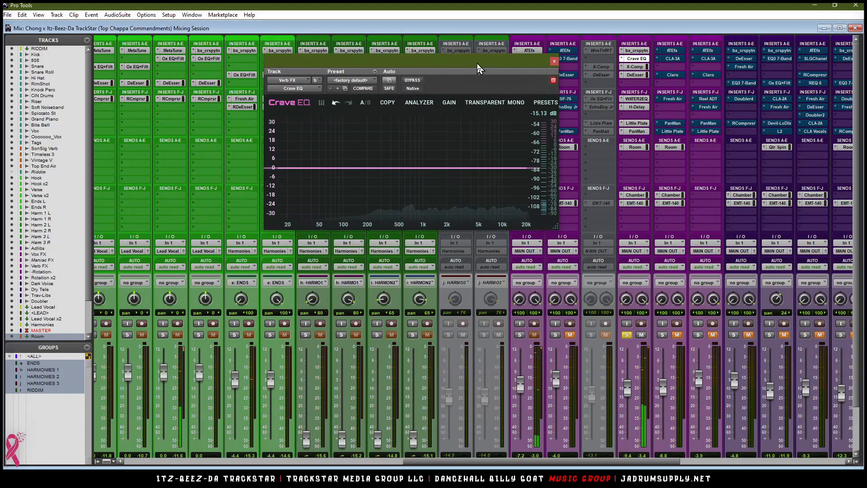
Step: Add a low cut band to Crave EQ on Verb FX at about 354 Hz, Q about 0.56, with a 42 dB/octave slope
{"action": "double_click", "coordinate": [280, 168]}
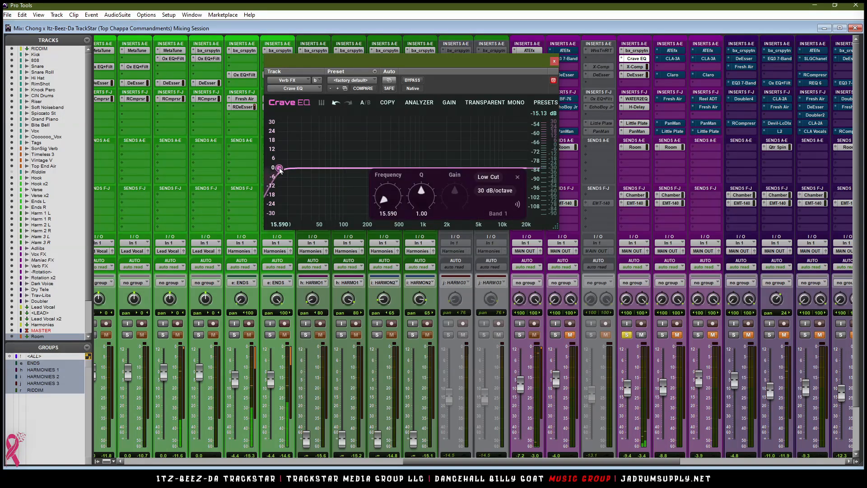
{"action": "left_click_drag", "start_coordinate": [286, 171], "coordinate": [382, 176]}
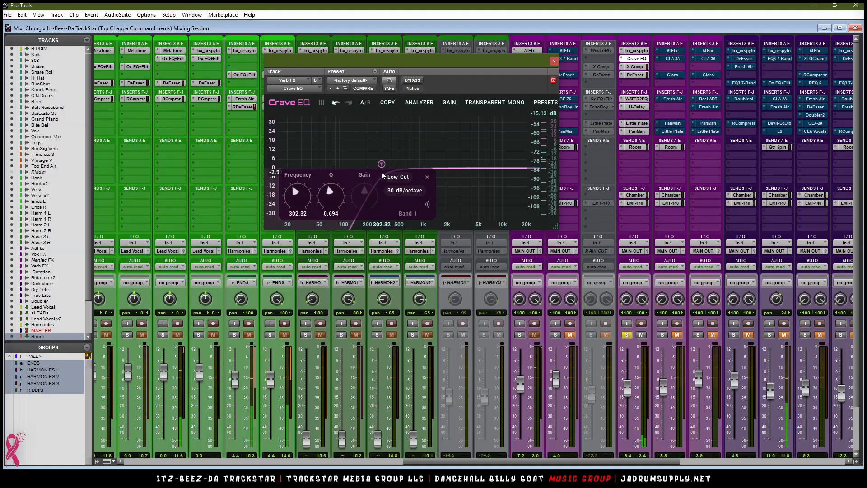
{"action": "scroll", "coordinate": [382, 165], "scroll_direction": "up", "scroll_amount": 1}
{"action": "left_click_drag", "start_coordinate": [382, 165], "coordinate": [388, 170]}
{"action": "scroll", "coordinate": [384, 169], "scroll_direction": "up", "scroll_amount": 1}
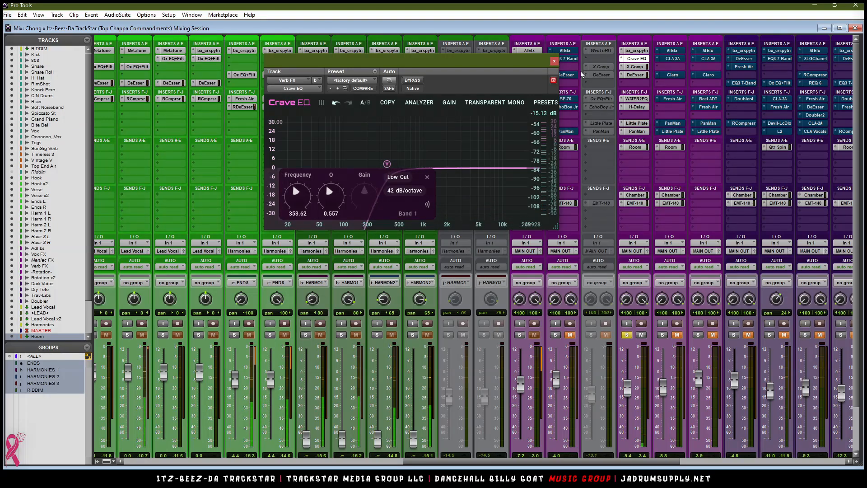
{"action": "left_click", "coordinate": [554, 61]}
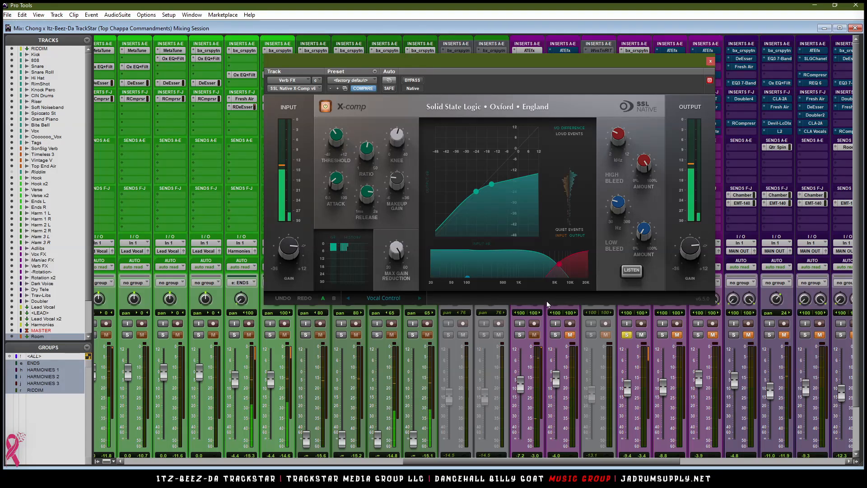
Step: Close X-Comp, move the Verb FX DeEsser down to insert slot E and set its threshold to -36
{"action": "left_click", "coordinate": [710, 61]}
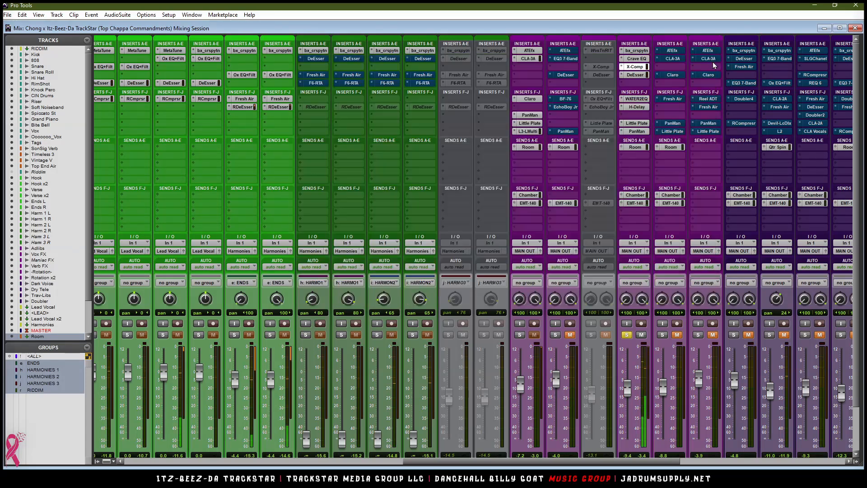
{"action": "left_click", "coordinate": [637, 76]}
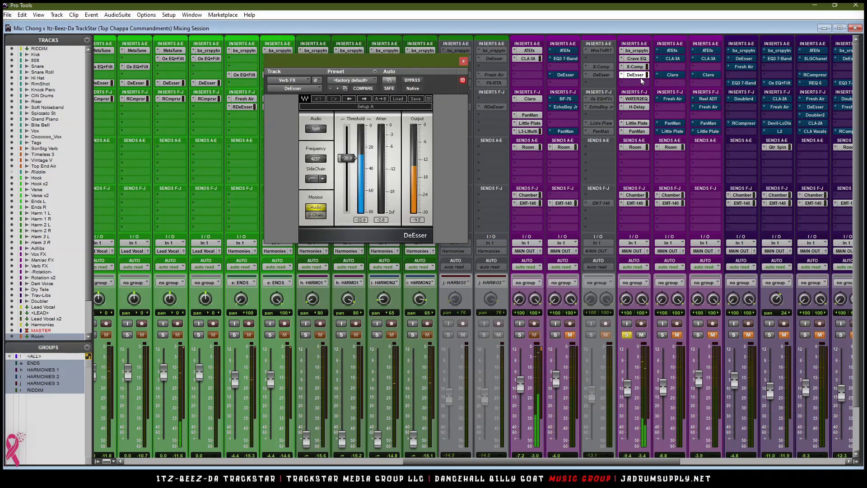
{"action": "left_click_drag", "start_coordinate": [641, 90], "coordinate": [638, 83]}
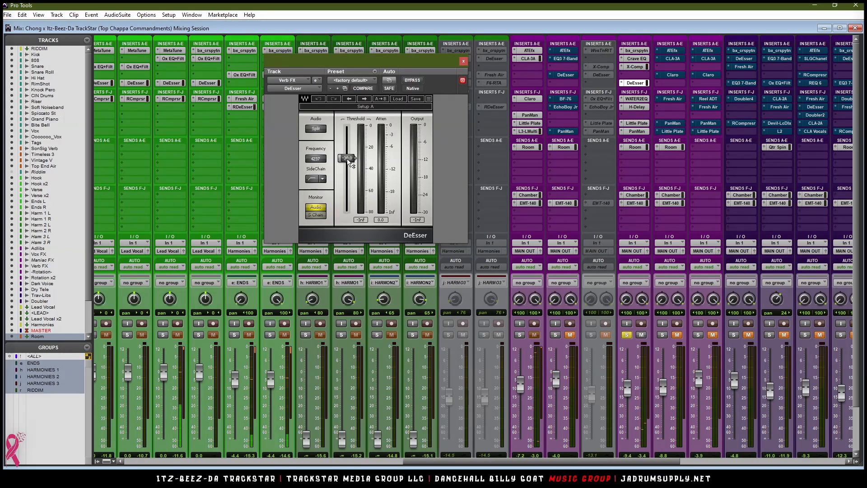
{"action": "left_click", "coordinate": [347, 158]}
{"action": "type", "text": "-36"}
{"action": "key", "text": "Return"}
{"action": "key", "text": "space"}
{"action": "left_click", "coordinate": [463, 62]}
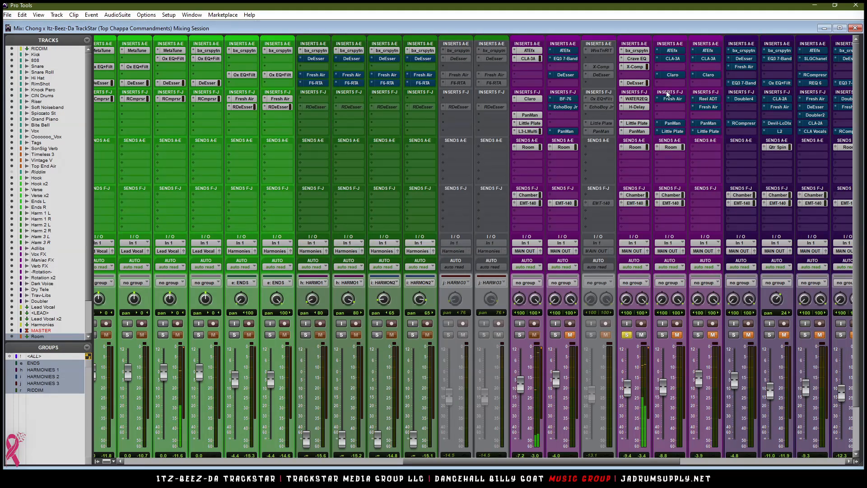
Step: Compare Verb FX with WATER2EQ bypassed and active, and take the track out of solo to hear it in the mix
{"action": "left_click", "coordinate": [637, 98]}
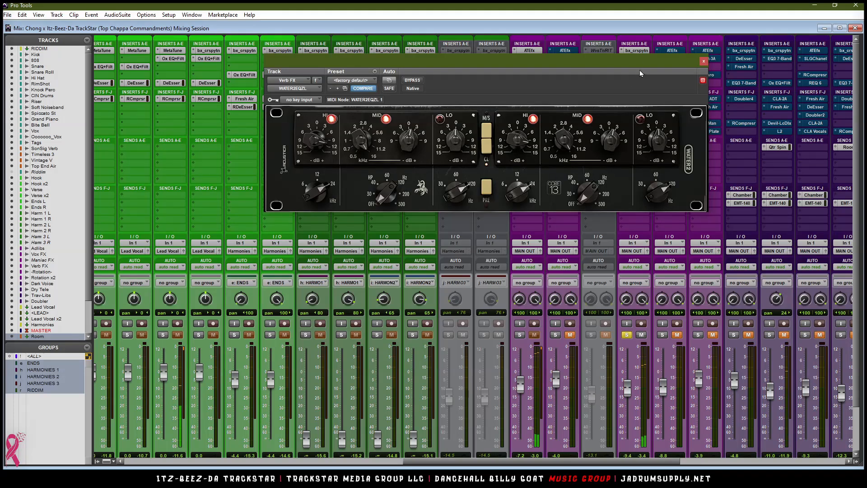
{"action": "left_click_drag", "start_coordinate": [638, 63], "coordinate": [467, 99]}
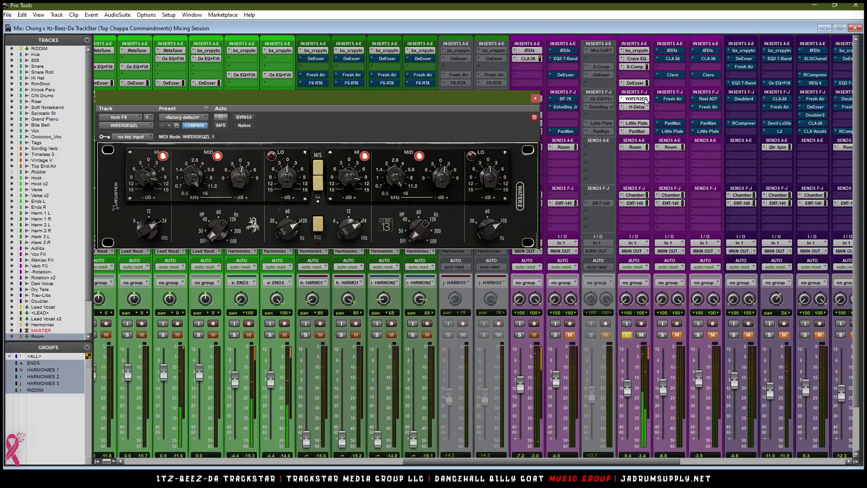
{"action": "left_click", "coordinate": [636, 98], "text": "ctrl"}
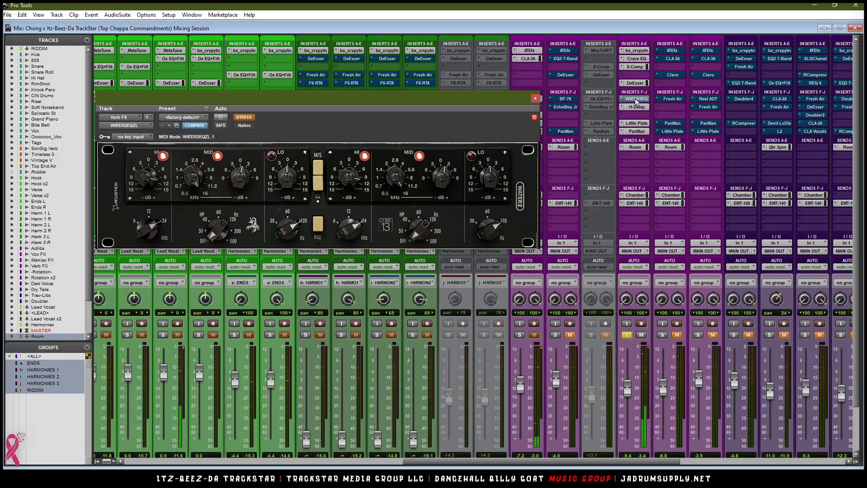
{"action": "left_click", "coordinate": [627, 335]}
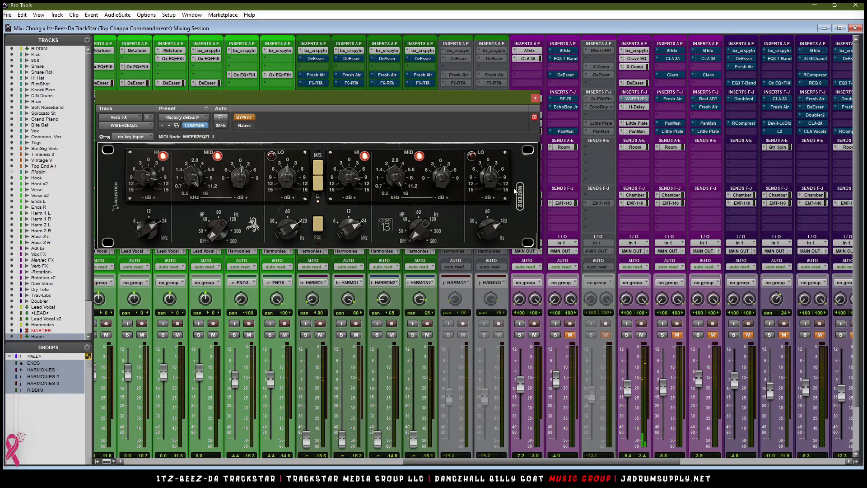
{"action": "left_click", "coordinate": [244, 117]}
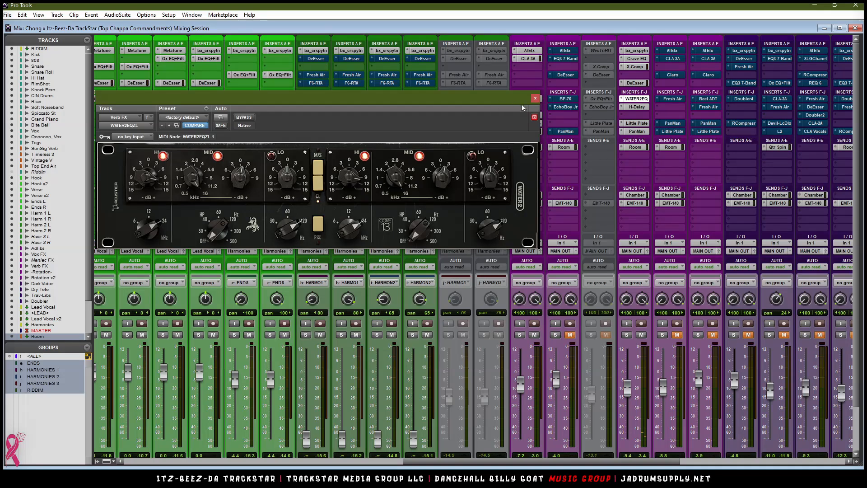
{"action": "left_click", "coordinate": [536, 99]}
Step: Adjust the H-Delay dry/wet mix on Verb FX and check the track's Little Plate and PanMan settings
{"action": "left_click", "coordinate": [641, 107]}
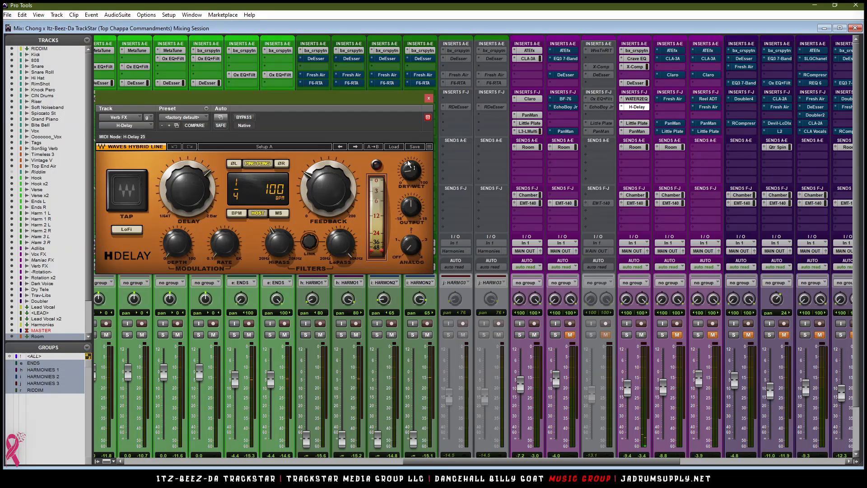
{"action": "left_click_drag", "start_coordinate": [407, 177], "coordinate": [413, 175]}
{"action": "left_click", "coordinate": [428, 98]}
{"action": "left_click", "coordinate": [637, 123]}
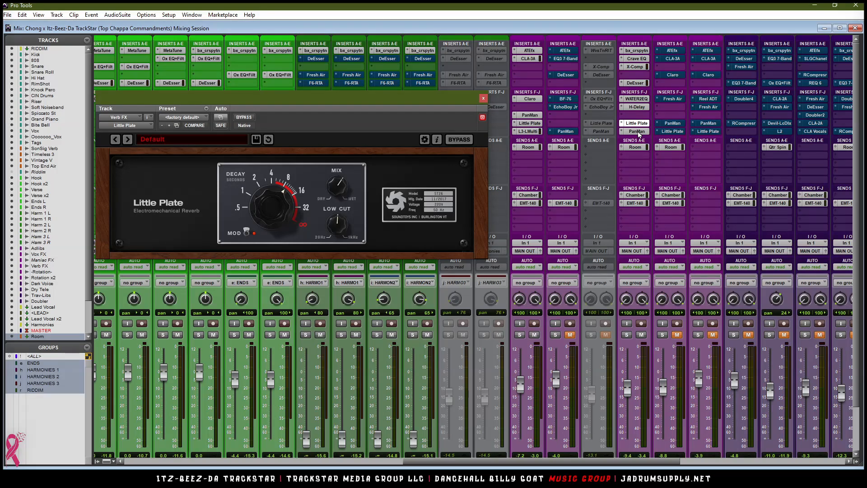
{"action": "left_click", "coordinate": [637, 132]}
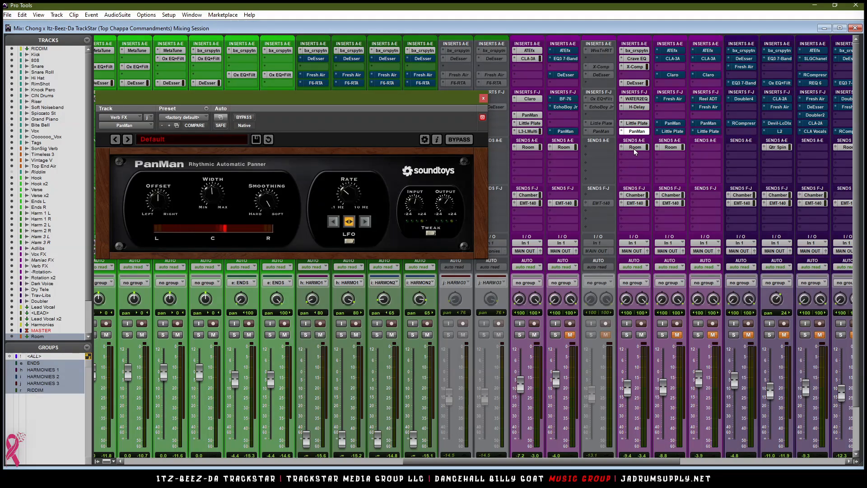
Step: Adjust the Verb FX Room send level and check the level of its Chamber send
{"action": "left_click", "coordinate": [634, 148]}
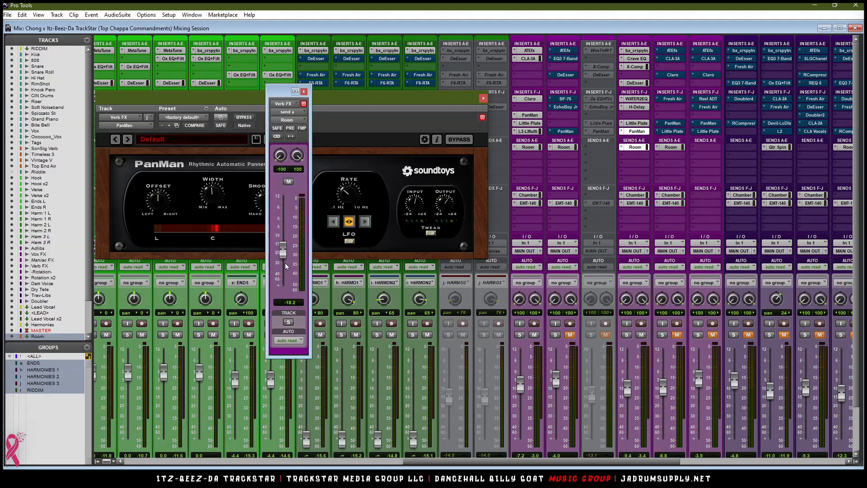
{"action": "left_click", "coordinate": [282, 251], "text": "alt"}
{"action": "left_click", "coordinate": [635, 194]}
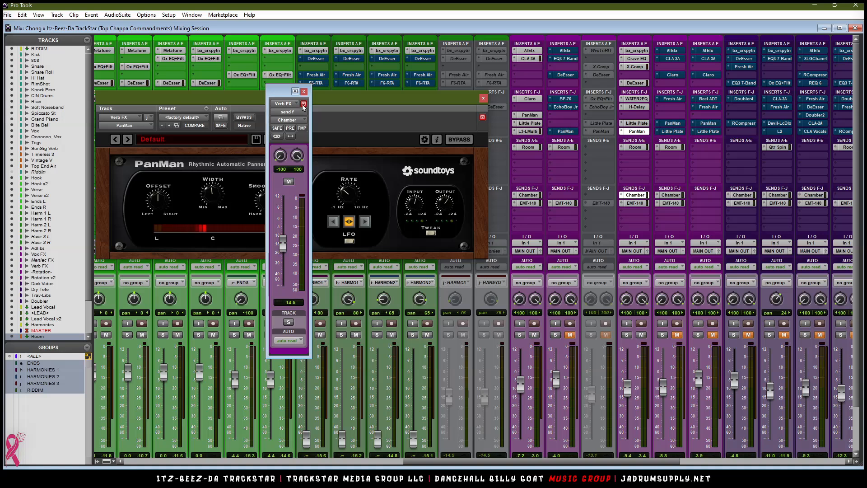
{"action": "left_click", "coordinate": [304, 91]}
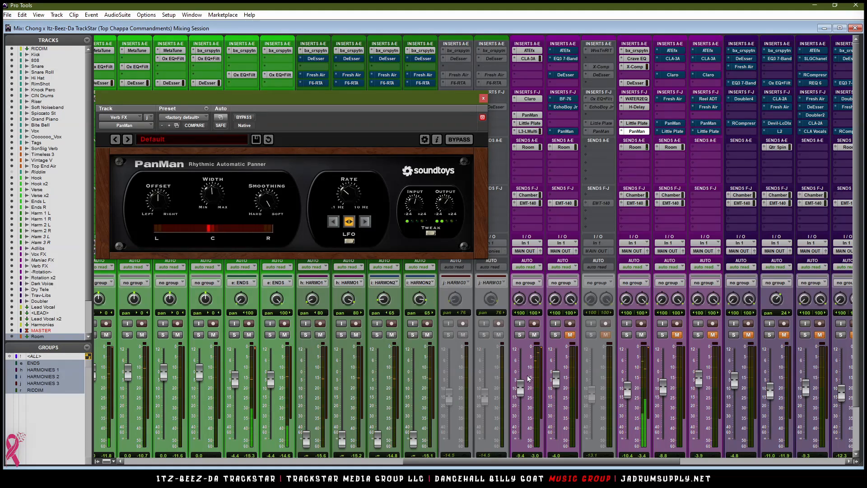
Step: In the Edit window, lower the clip gain of the first Adlibs clip after H1 to -4.3 dB
{"action": "key", "text": "ctrl+equal"}
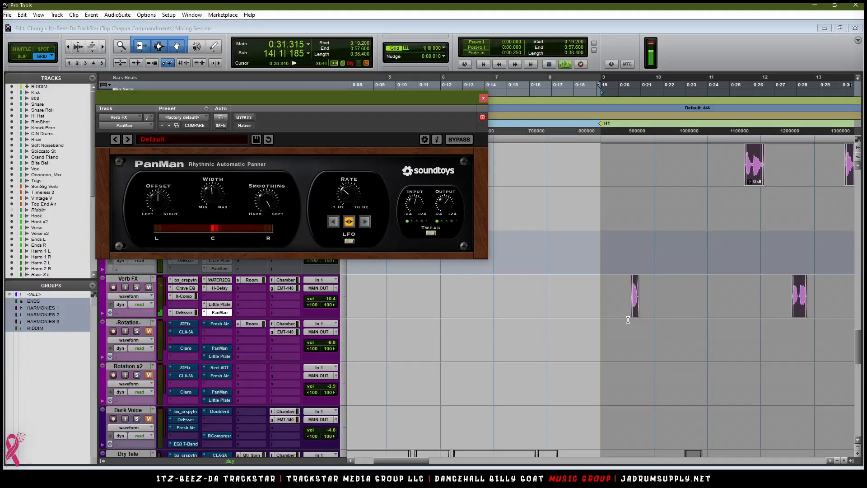
{"action": "key", "text": "r"}
{"action": "scroll", "coordinate": [640, 175], "scroll_direction": "up", "scroll_amount": 2}
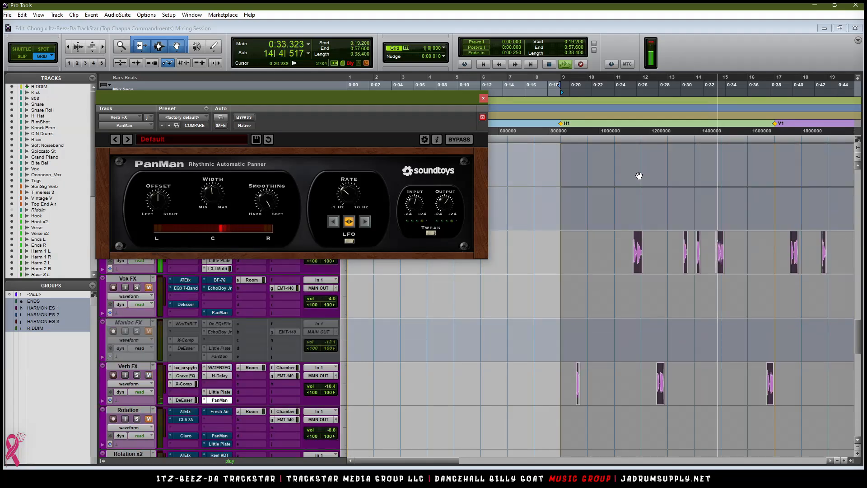
{"action": "key", "text": "t"}
{"action": "key", "text": "t"}
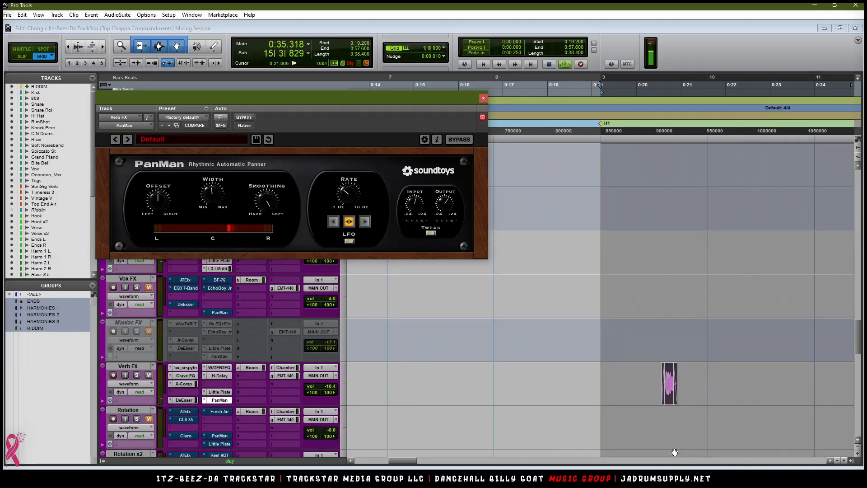
{"action": "left_click_drag", "start_coordinate": [408, 463], "coordinate": [418, 465]}
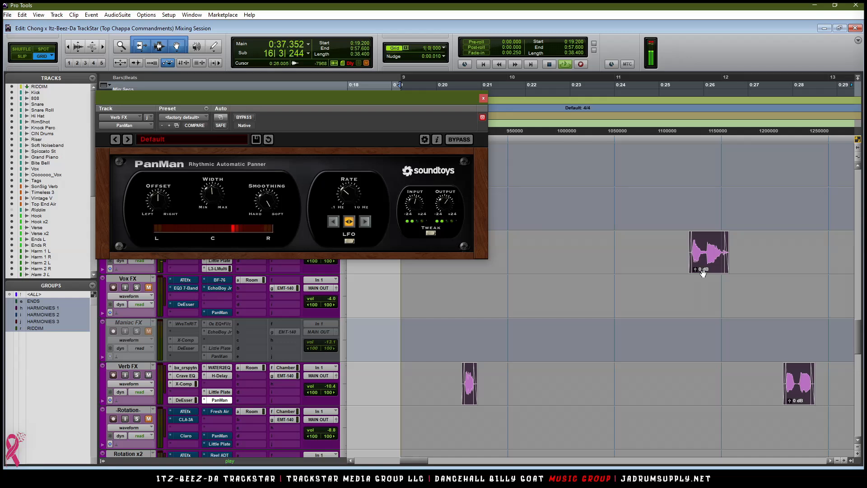
{"action": "left_click_drag", "start_coordinate": [697, 285], "coordinate": [698, 302]}
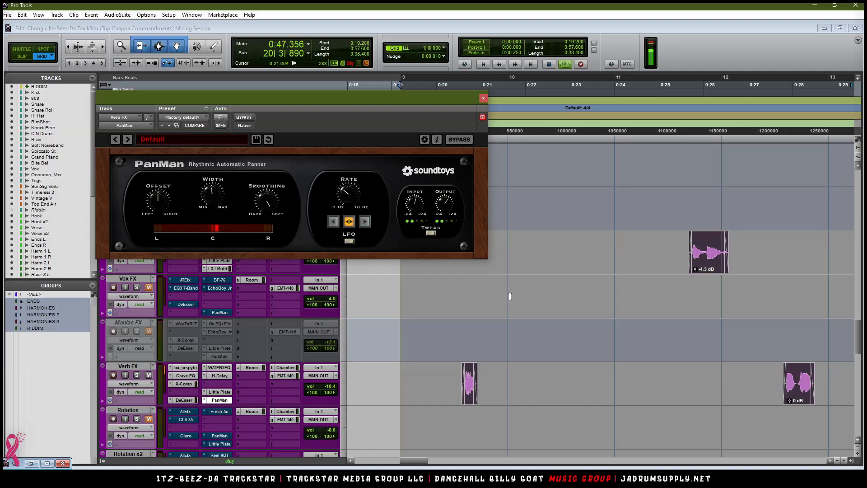
Step: Return to the Mix window and look over the background vocal channels and their levels during playback
{"action": "left_click", "coordinate": [50, 464]}
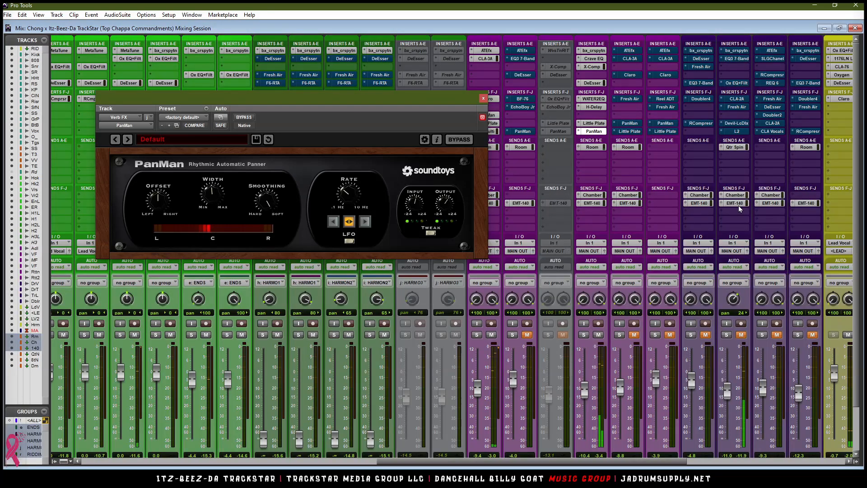
{"action": "scroll", "coordinate": [707, 223], "scroll_direction": "down", "scroll_amount": 1}
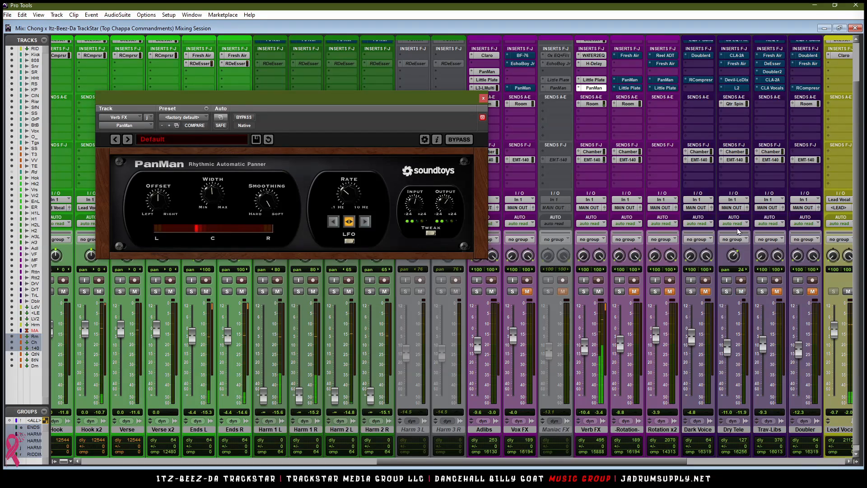
{"action": "scroll", "coordinate": [738, 96], "scroll_direction": "up", "scroll_amount": 2}
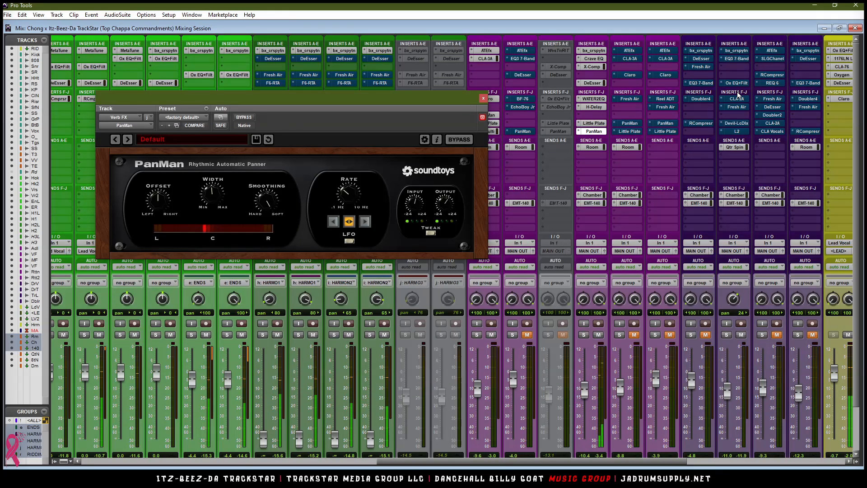
Step: Activate the bypassed inserts on Dry Tele: bx_crispytuner, EQ3 7-Band, Oxford EQ, CLA-2A, Fresh Air, Devil-Loc Deluxe and L2
{"action": "left_click", "coordinate": [740, 51], "text": "ctrl"}
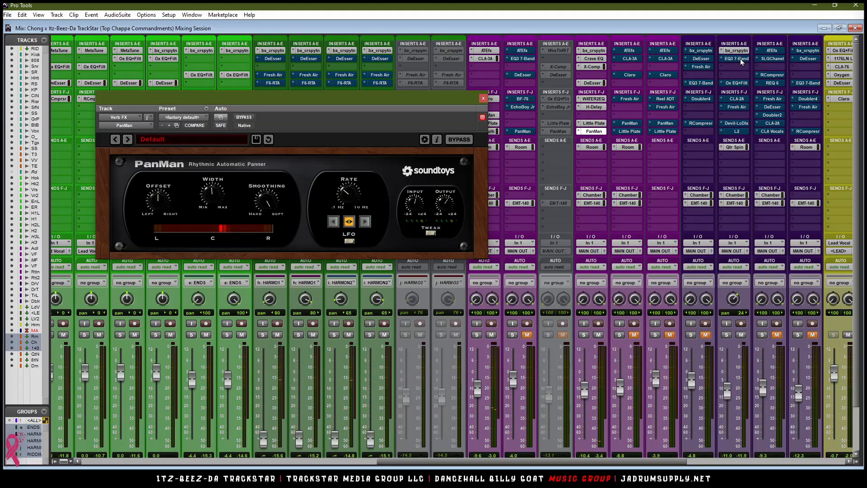
{"action": "left_click", "coordinate": [741, 59], "text": "ctrl"}
{"action": "left_click", "coordinate": [743, 85], "text": "ctrl"}
{"action": "left_click", "coordinate": [739, 99], "text": "ctrl"}
{"action": "left_click", "coordinate": [737, 107], "text": "ctrl"}
{"action": "left_click", "coordinate": [740, 122], "text": "ctrl"}
{"action": "left_click", "coordinate": [738, 131], "text": "ctrl"}
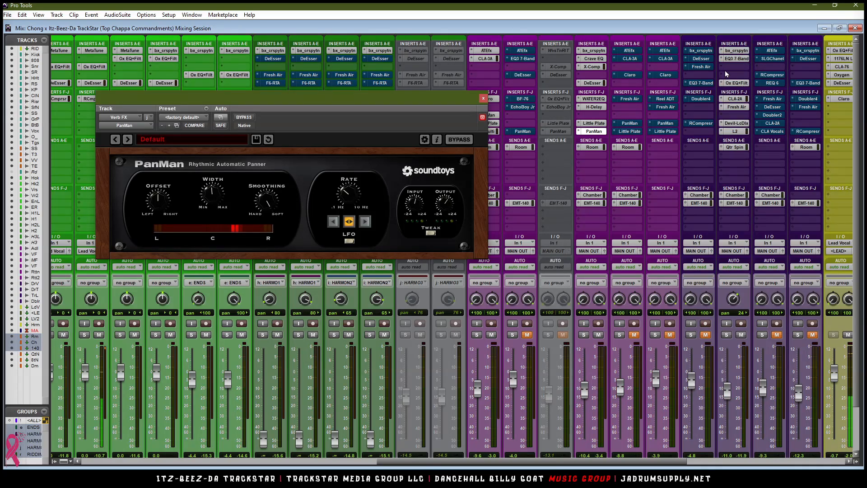
Step: Check Dry Tele's Chamber send, raise its EMT-140 send level slightly and set the track's pan to 28
{"action": "scroll", "coordinate": [776, 176], "scroll_direction": "down", "scroll_amount": 3}
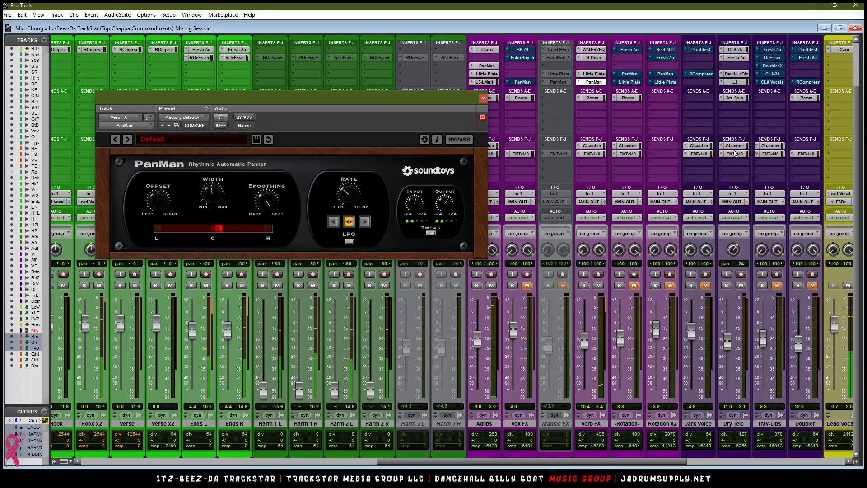
{"action": "left_click", "coordinate": [726, 149]}
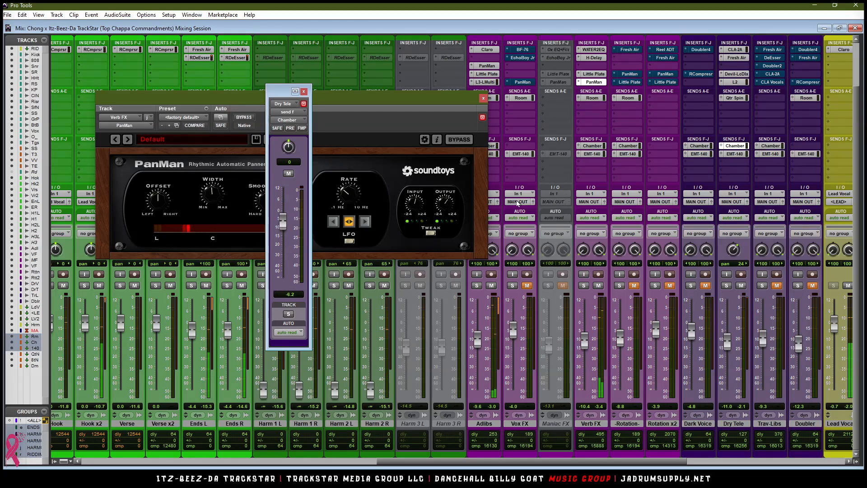
{"action": "left_click", "coordinate": [735, 153]}
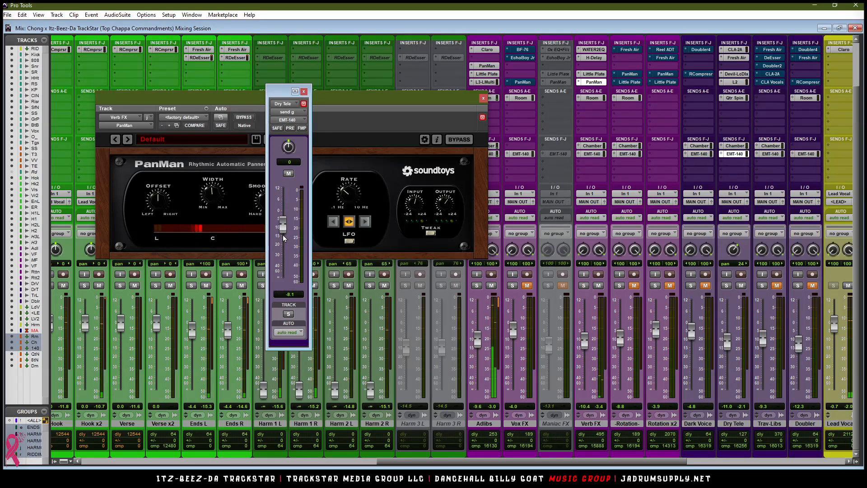
{"action": "left_click_drag", "start_coordinate": [285, 238], "coordinate": [284, 236]}
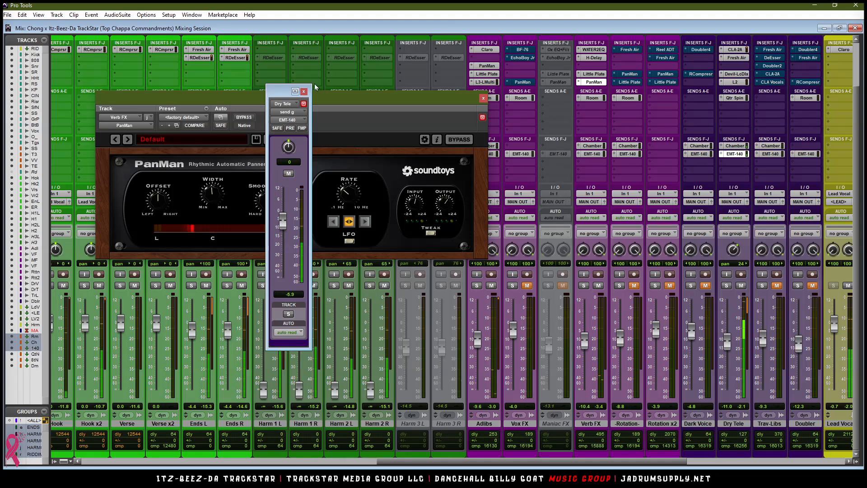
{"action": "left_click", "coordinate": [304, 91]}
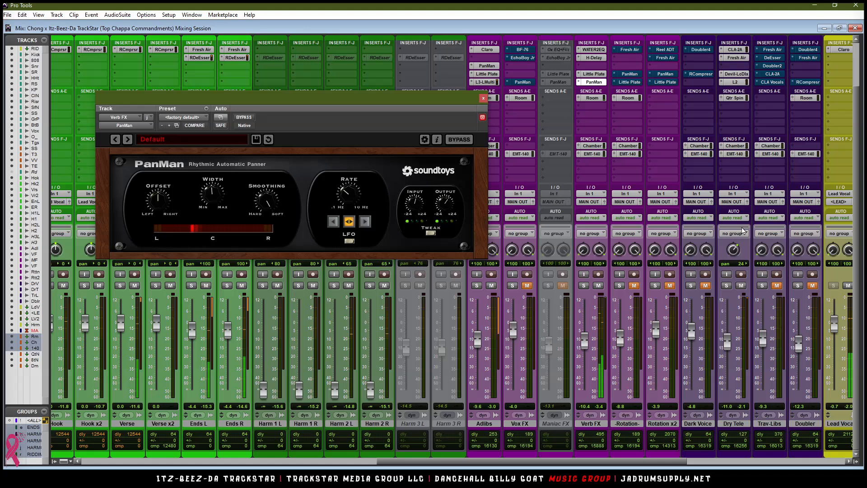
{"action": "left_click_drag", "start_coordinate": [735, 250], "coordinate": [735, 248]}
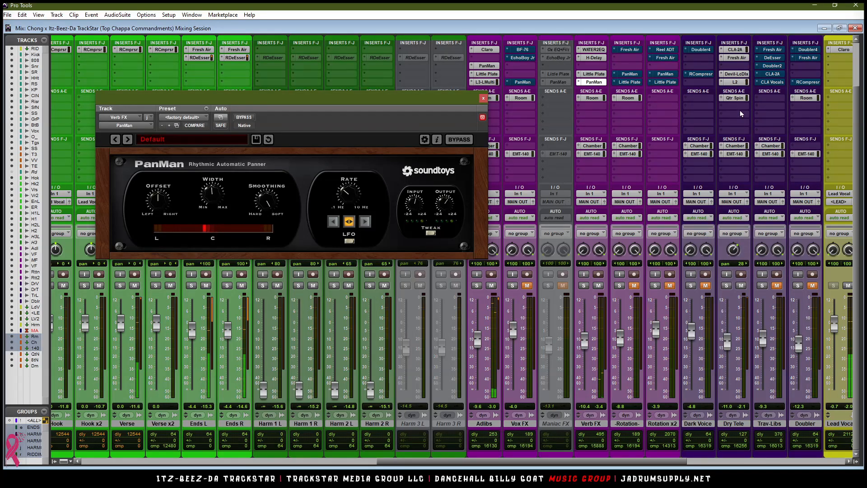
Step: Review the EQ3 7-Band, Oxford EQ and CLA-2A settings on Dry Tele during playback
{"action": "scroll", "coordinate": [740, 113], "scroll_direction": "up", "scroll_amount": 2}
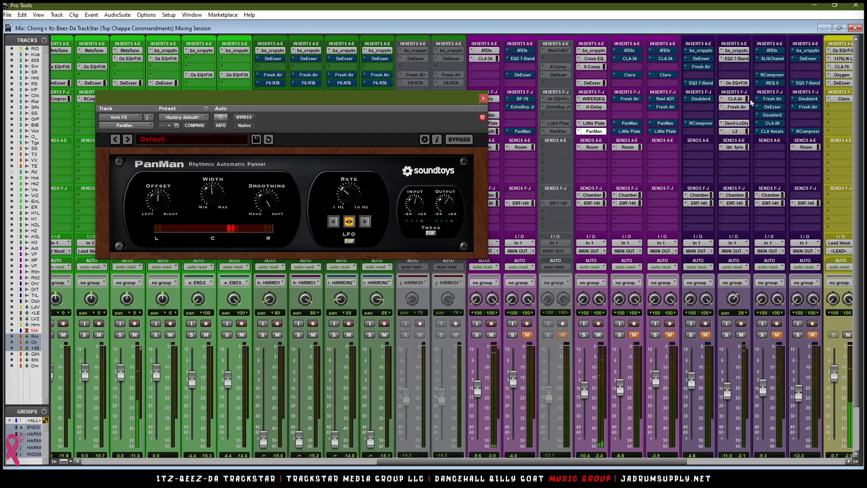
{"action": "left_click", "coordinate": [734, 58]}
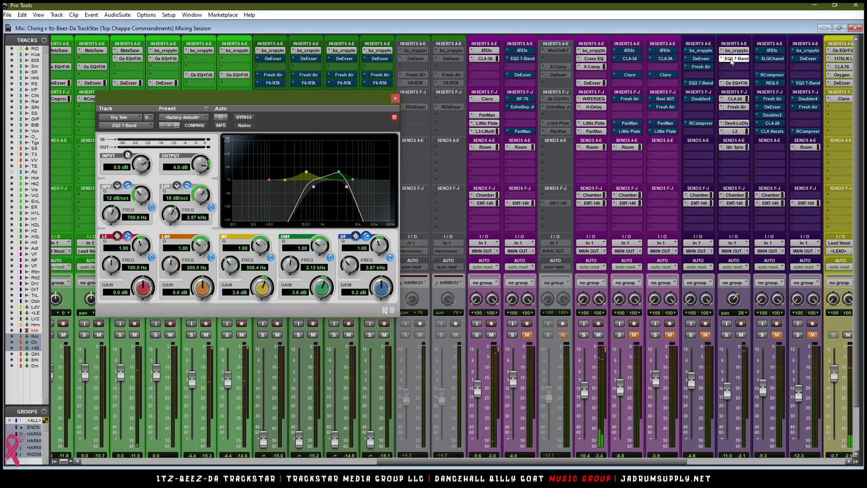
{"action": "left_click_drag", "start_coordinate": [333, 110], "coordinate": [520, 91]}
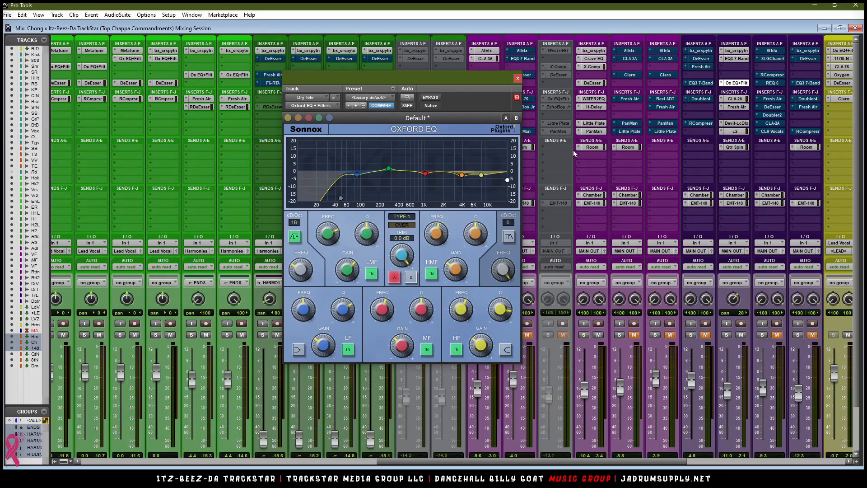
{"action": "left_click", "coordinate": [735, 99]}
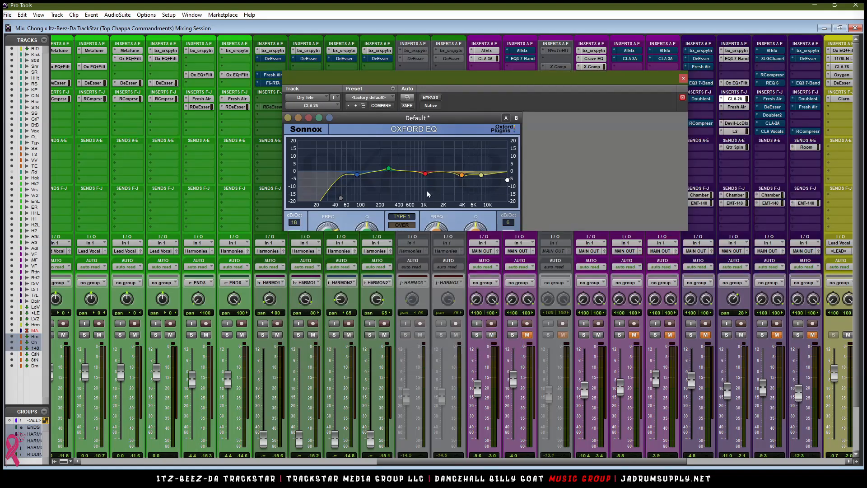
{"action": "left_click_drag", "start_coordinate": [510, 82], "coordinate": [391, 83]}
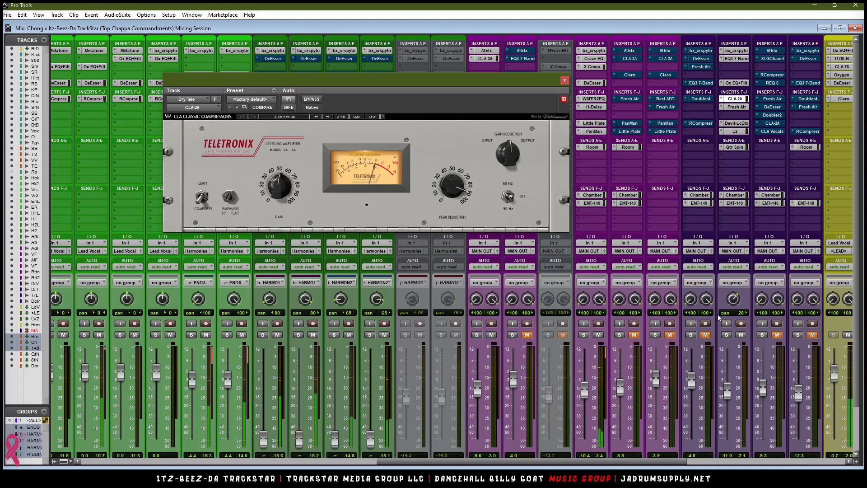
Step: Audition Dry Tele briefly in solo and set its Fresh Air to Mid Air 10 and High Air 24
{"action": "left_click", "coordinate": [727, 335]}
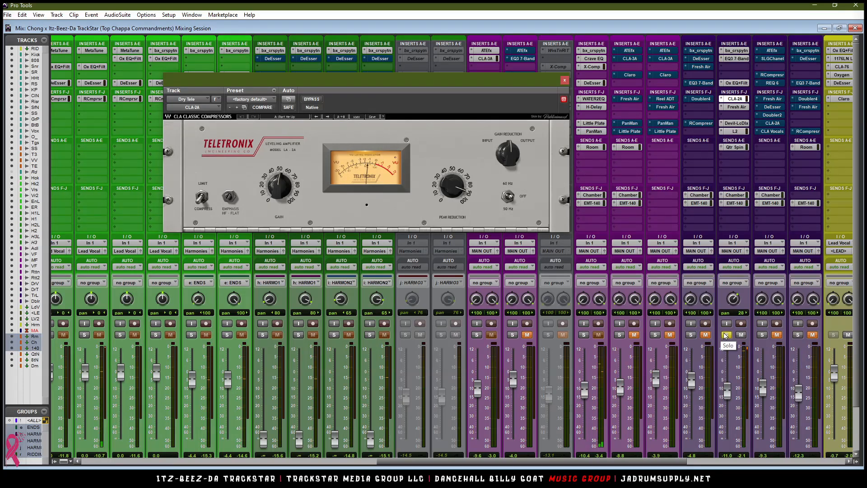
{"action": "left_click", "coordinate": [566, 81]}
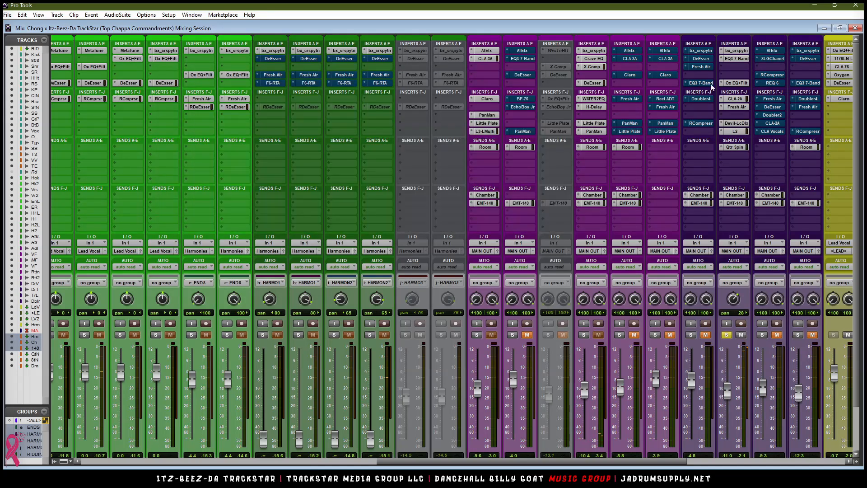
{"action": "left_click", "coordinate": [727, 335]}
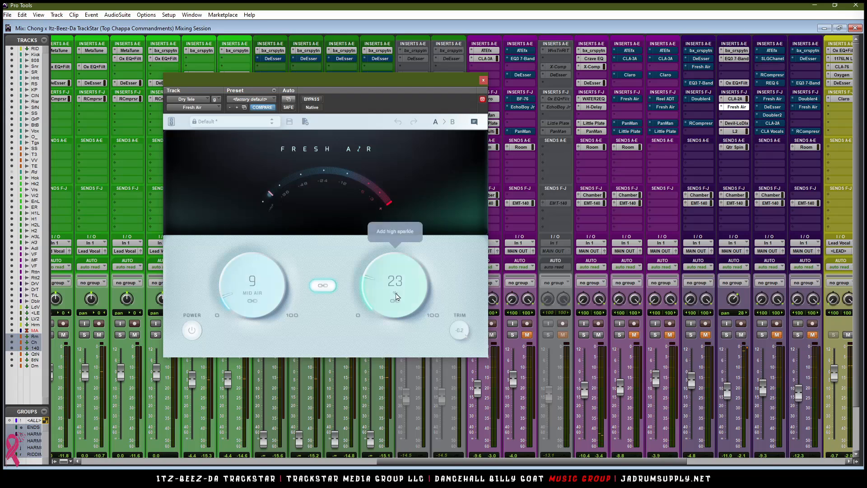
{"action": "left_click_drag", "start_coordinate": [397, 295], "coordinate": [394, 295]}
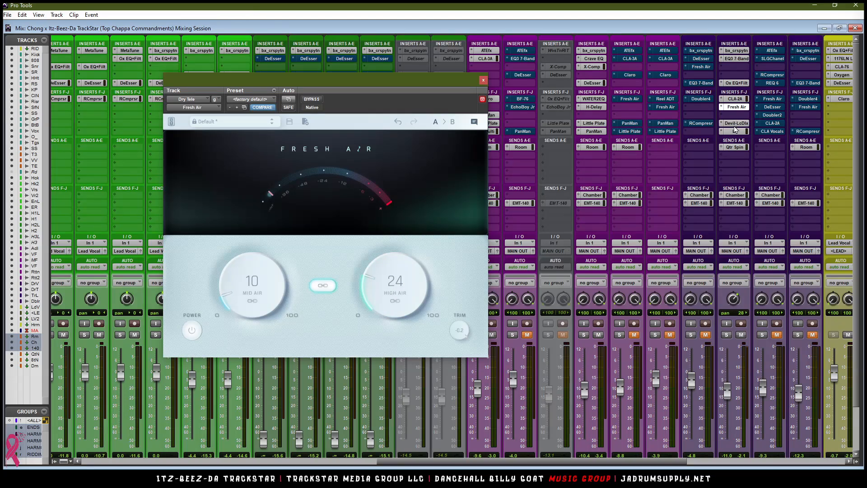
Step: Compare Dry Tele with Devil-Loc Deluxe bypassed and active, and check the track's L2 limiter settings
{"action": "left_click", "coordinate": [734, 125]}
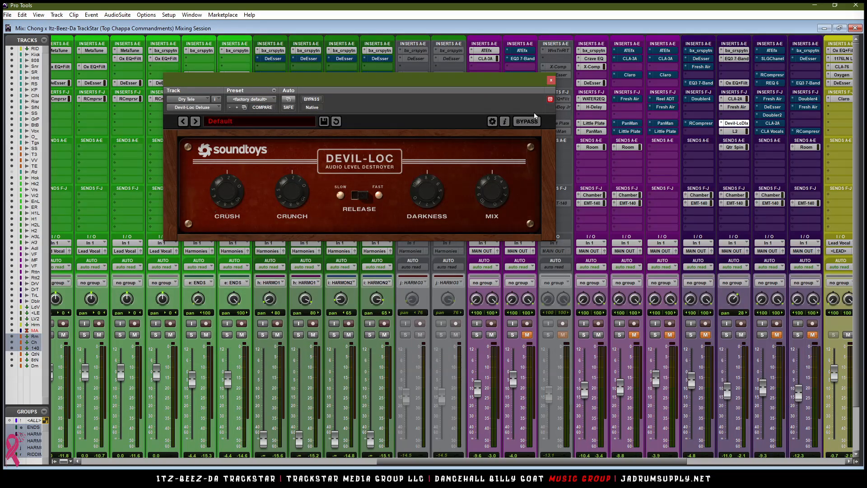
{"action": "left_click", "coordinate": [528, 123]}
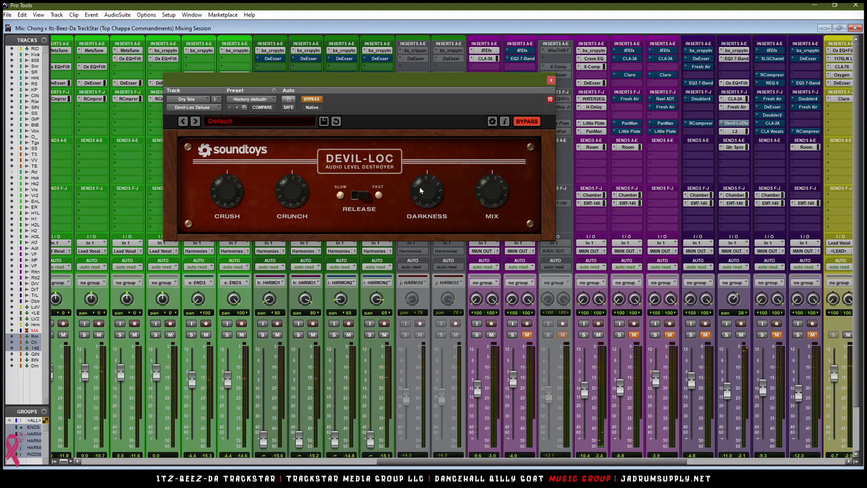
{"action": "left_click", "coordinate": [528, 122]}
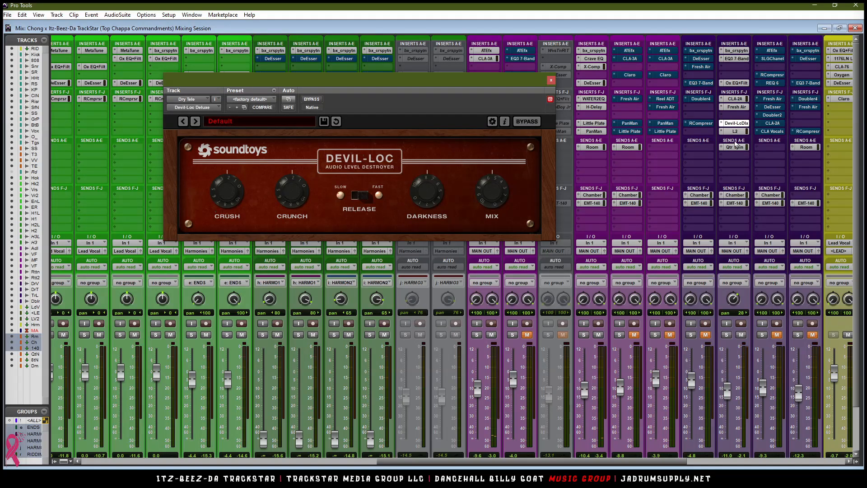
{"action": "left_click", "coordinate": [743, 132]}
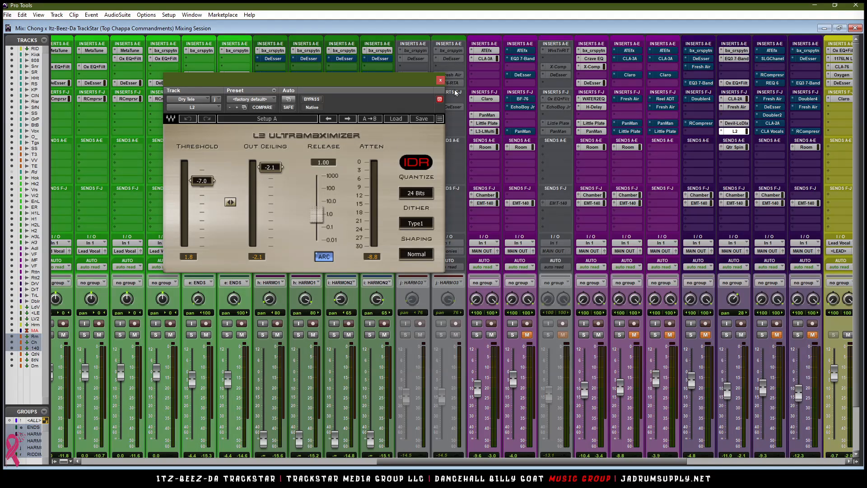
{"action": "left_click", "coordinate": [440, 81]}
Step: Return to the Edit window and look over the vocal, background and effects return tracks around the H1 section
{"action": "scroll", "coordinate": [698, 121], "scroll_direction": "down", "scroll_amount": 3}
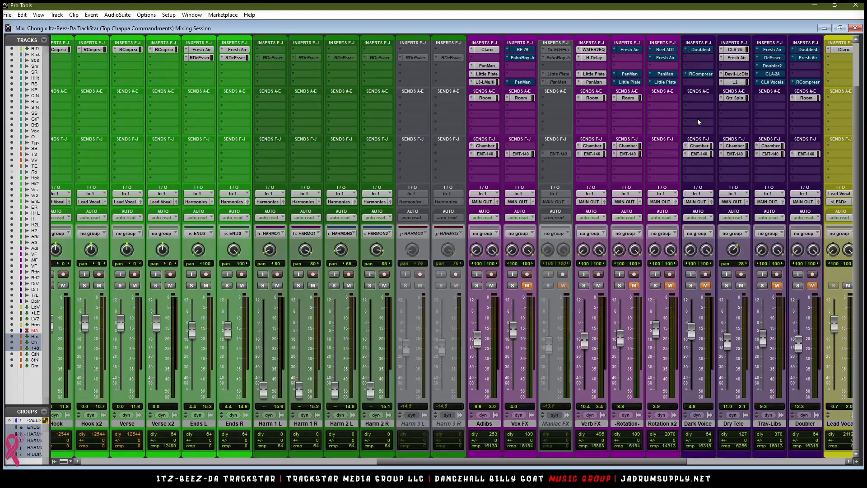
{"action": "left_click", "coordinate": [855, 28]}
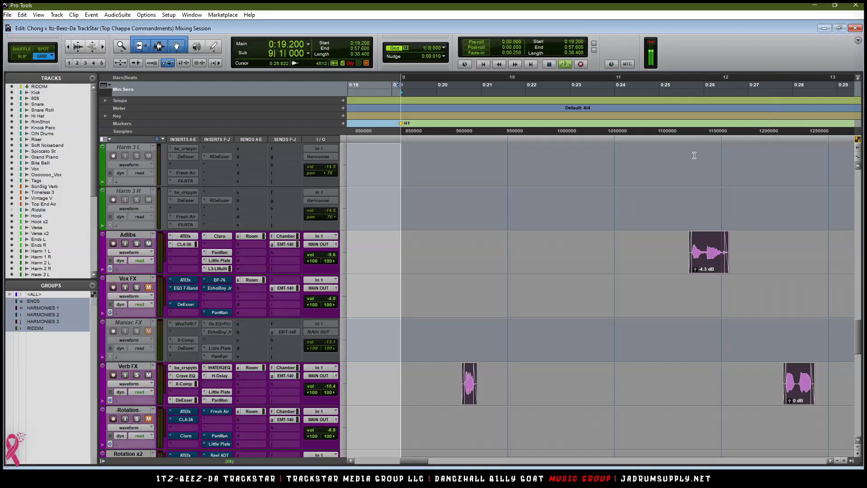
{"action": "key", "text": "r"}
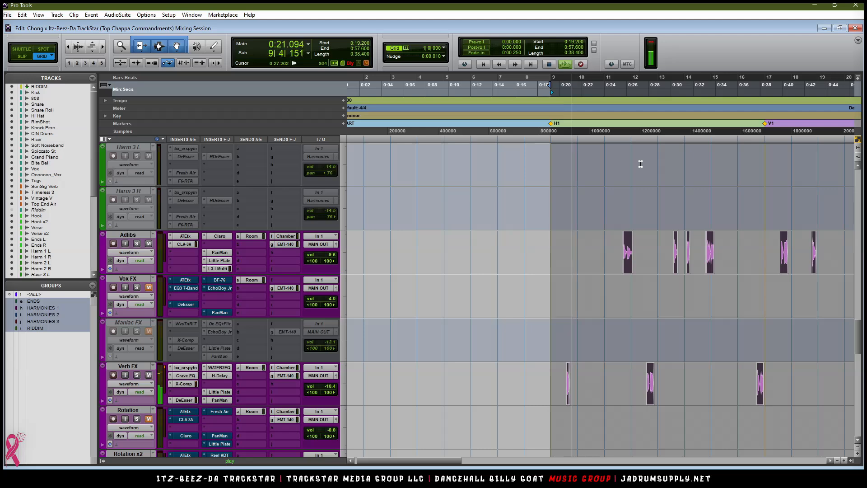
{"action": "scroll", "coordinate": [642, 163], "scroll_direction": "down", "scroll_amount": 5}
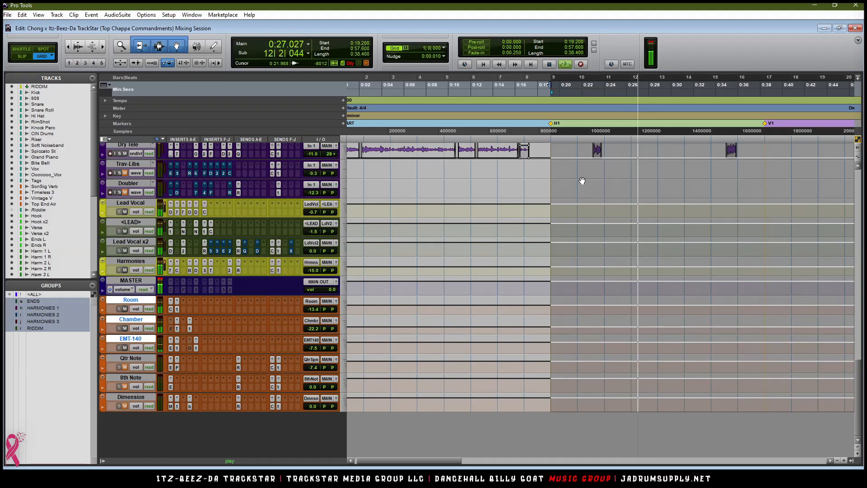
{"action": "scroll", "coordinate": [582, 181], "scroll_direction": "down", "scroll_amount": 5}
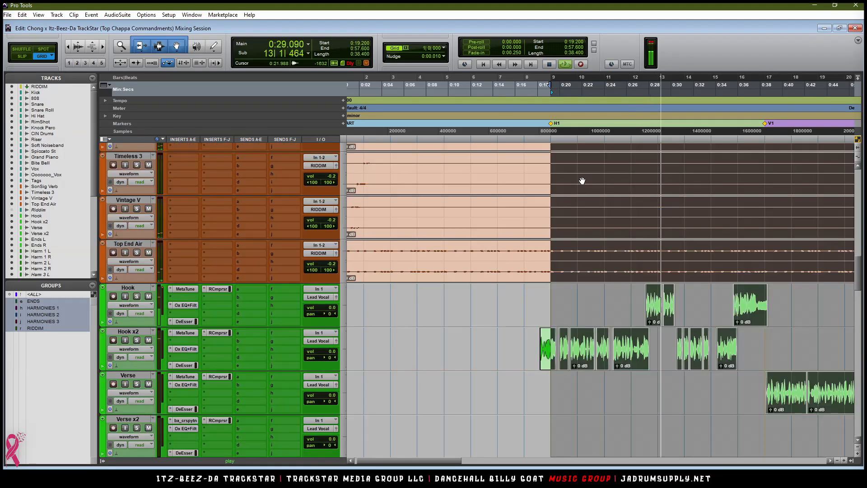
{"action": "key", "text": "super+alt+Up"}
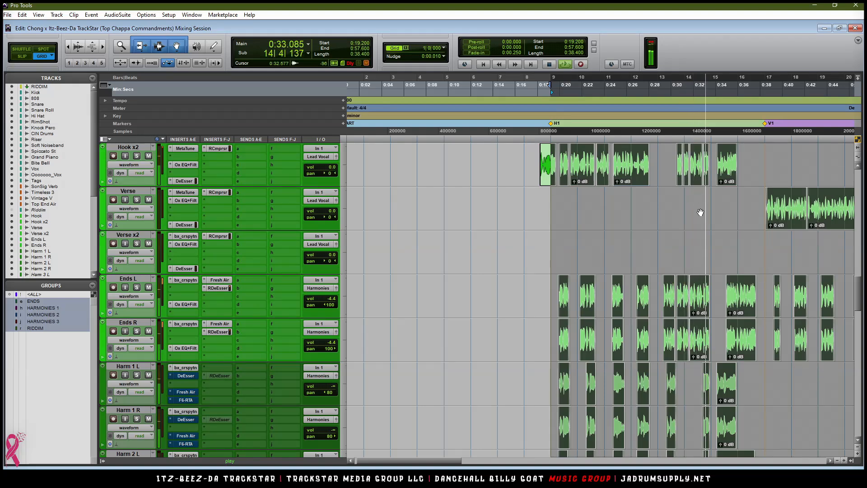
{"action": "scroll", "coordinate": [723, 210], "scroll_direction": "down", "scroll_amount": 5}
{"action": "scroll", "coordinate": [727, 210], "scroll_direction": "down", "scroll_amount": 10}
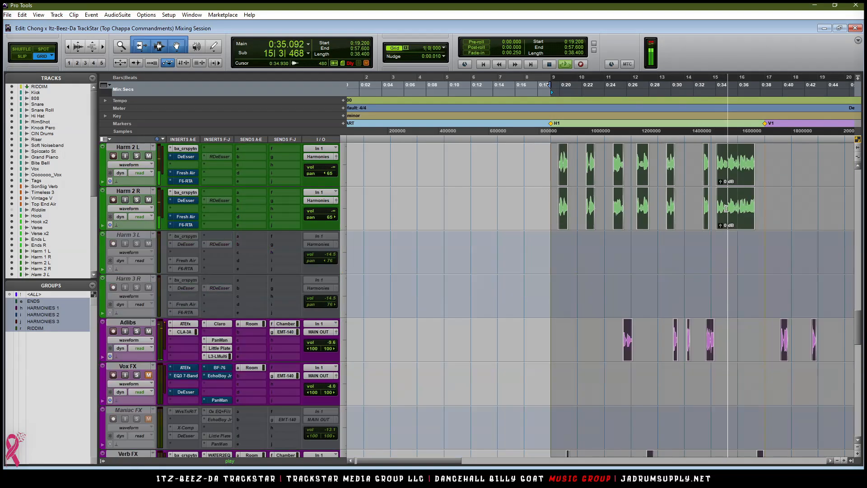
{"action": "scroll", "coordinate": [736, 226], "scroll_direction": "down", "scroll_amount": 3}
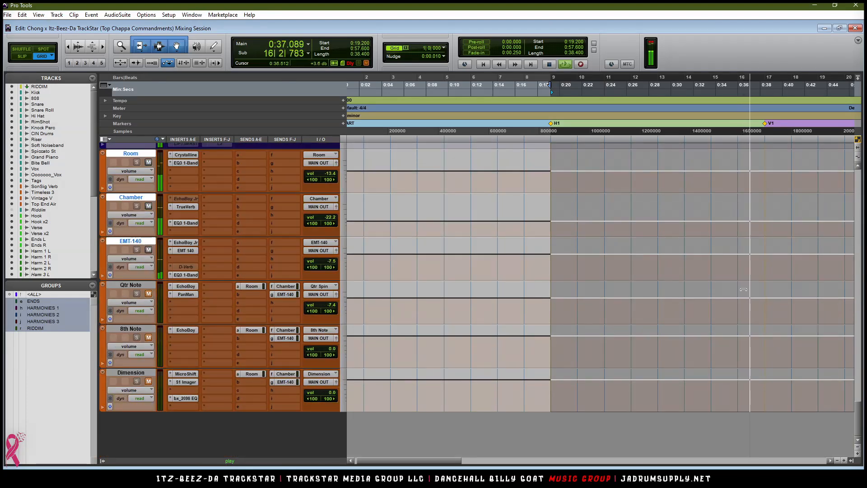
Step: Examine the background vocal clips across the whole song and then closely through the V1 and H2 sections
{"action": "scroll", "coordinate": [743, 289], "scroll_direction": "up", "scroll_amount": 15}
{"action": "scroll", "coordinate": [744, 289], "scroll_direction": "down", "scroll_amount": 1}
{"action": "key", "text": "r"}
{"action": "key", "text": "r"}
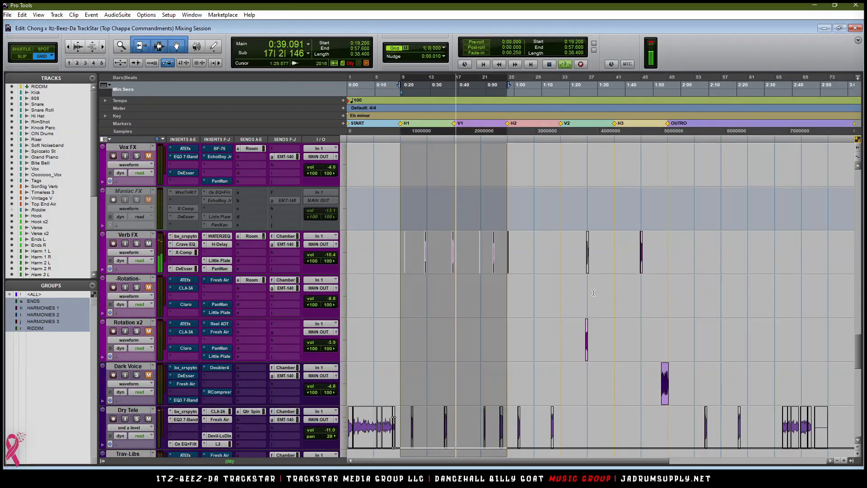
{"action": "scroll", "coordinate": [642, 290], "scroll_direction": "up", "scroll_amount": 1}
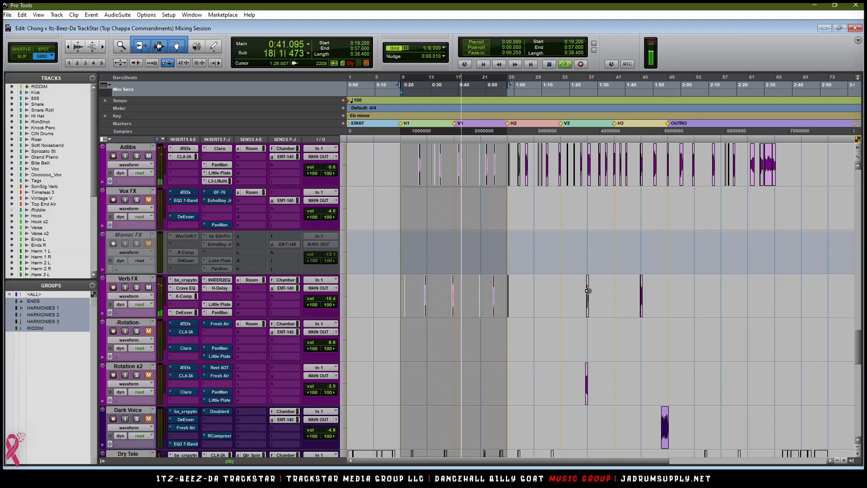
{"action": "scroll", "coordinate": [588, 292], "scroll_direction": "down", "scroll_amount": 7}
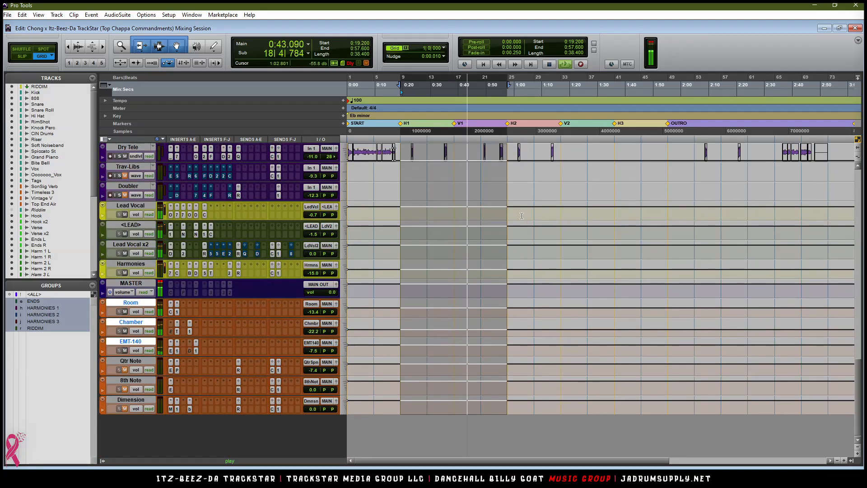
{"action": "key", "text": "t"}
{"action": "key", "text": "t"}
{"action": "scroll", "coordinate": [737, 245], "scroll_direction": "up", "scroll_amount": 4}
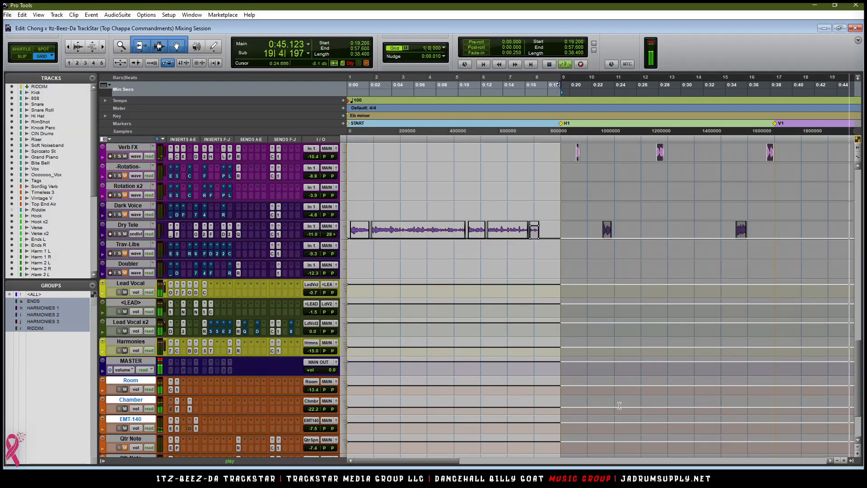
{"action": "left_click_drag", "start_coordinate": [455, 464], "coordinate": [529, 463]}
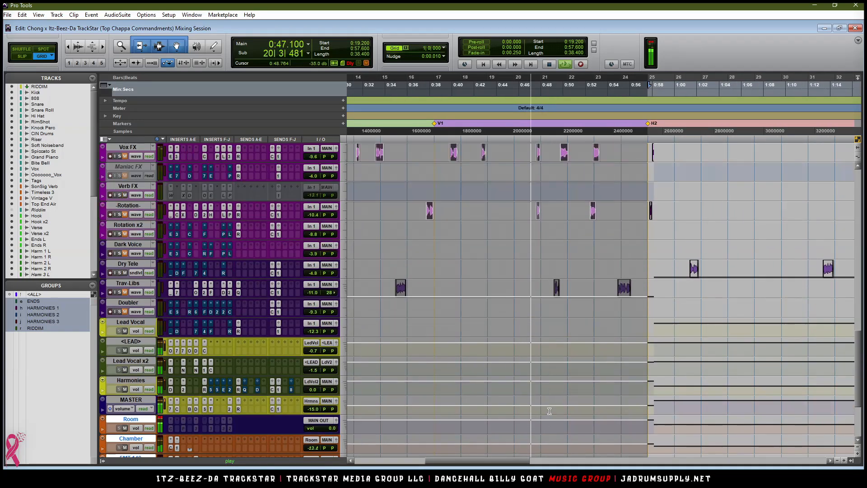
{"action": "scroll", "coordinate": [551, 405], "scroll_direction": "up", "scroll_amount": 5}
{"action": "scroll", "coordinate": [563, 398], "scroll_direction": "up", "scroll_amount": 6}
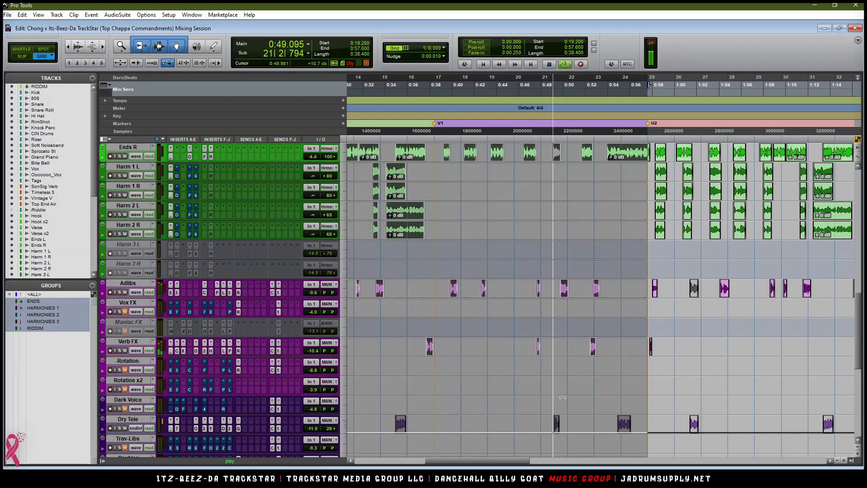
Step: Review the harmony, Adlibs, Verb FX and Dry Tele clips closely before H2 and across the song, ending playback
{"action": "key", "text": "t"}
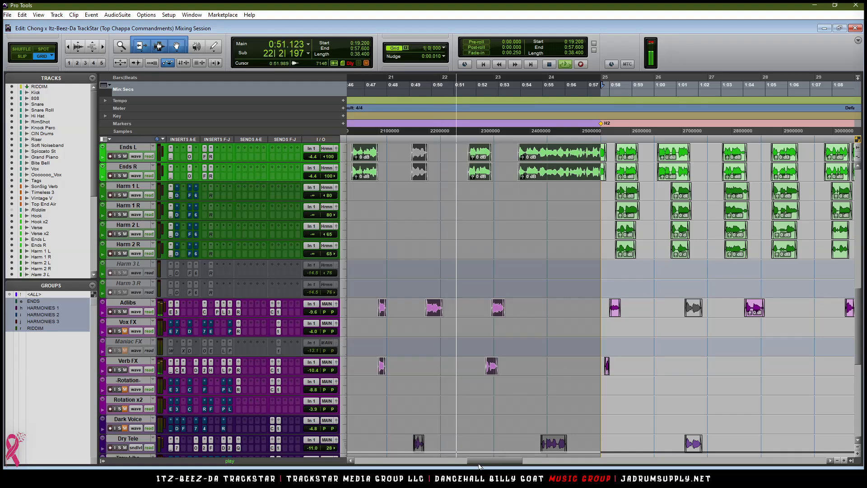
{"action": "left_click_drag", "start_coordinate": [510, 464], "coordinate": [502, 464]}
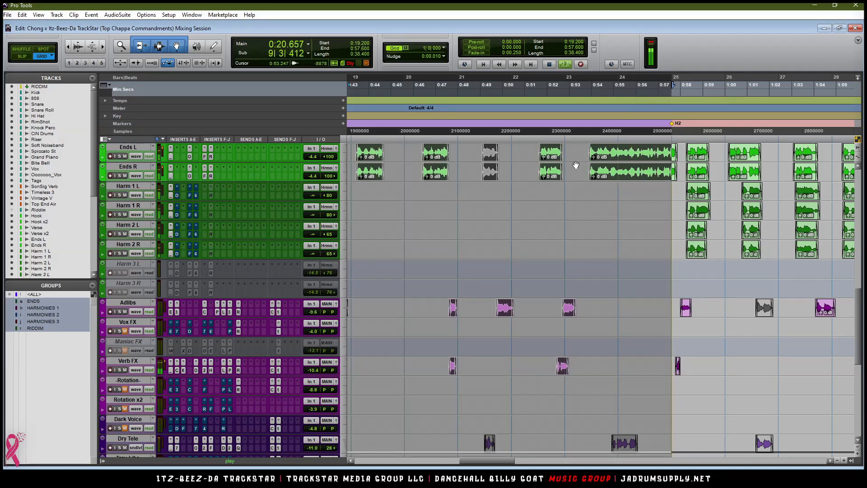
{"action": "scroll", "coordinate": [574, 167], "scroll_direction": "down", "scroll_amount": 4}
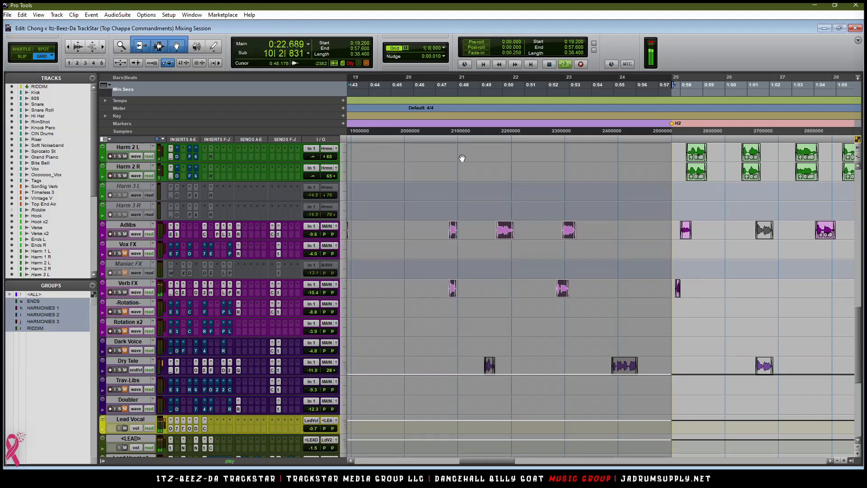
{"action": "key", "text": "r"}
{"action": "key", "text": "r"}
{"action": "key", "text": "r"}
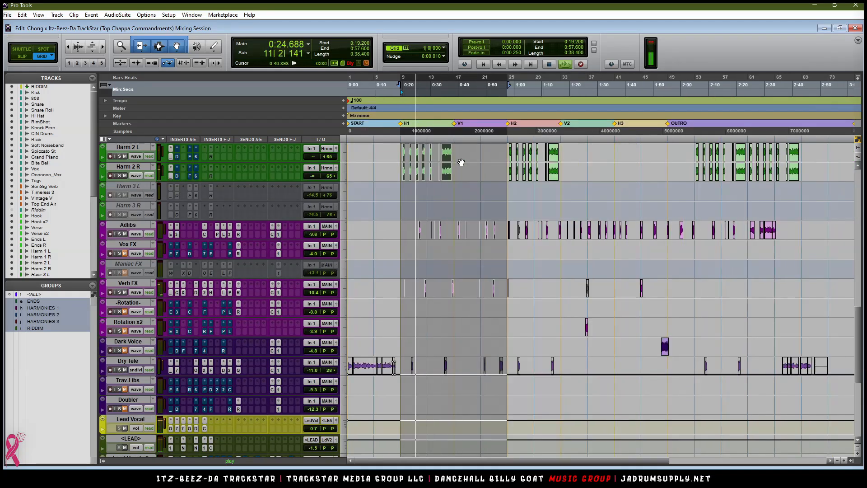
{"action": "key", "text": "t"}
{"action": "key", "text": "space"}
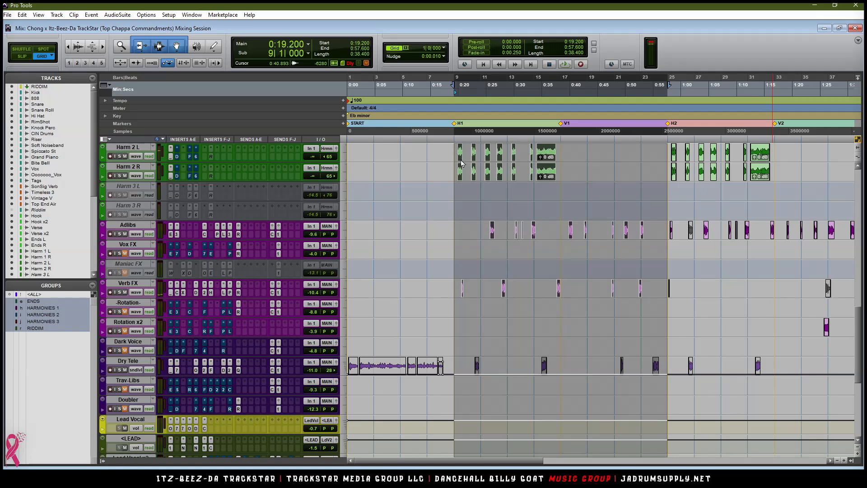
Step: In the Mix window, raise the Harm 1 pair to +12.0 dB and mute the Hook, Verse and Ends tracks, including their doubles
{"action": "key", "text": "ctrl+equal"}
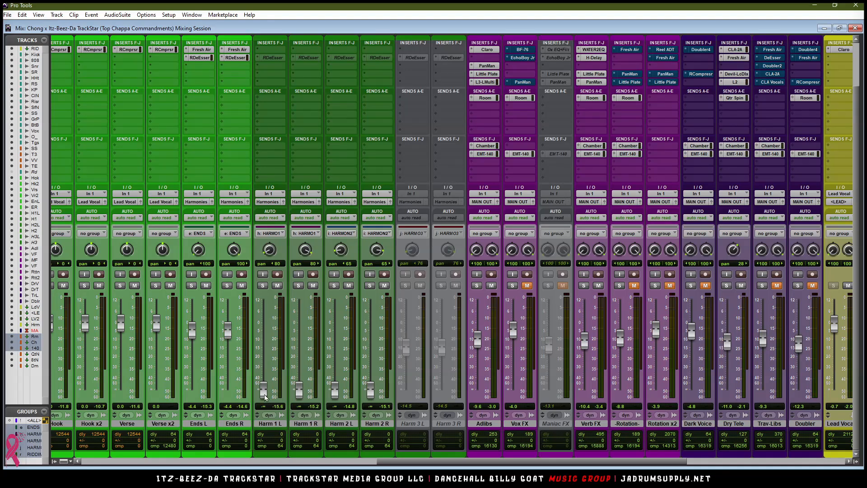
{"action": "left_click_drag", "start_coordinate": [263, 389], "coordinate": [263, 300]}
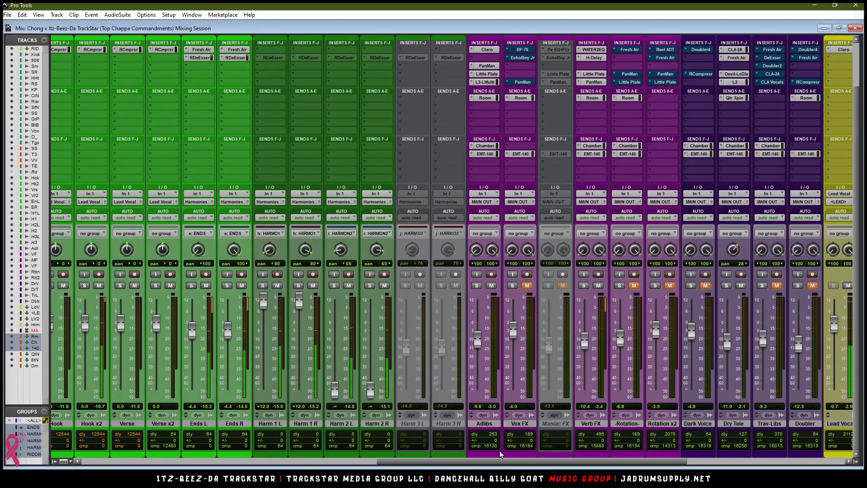
{"action": "left_click_drag", "start_coordinate": [489, 464], "coordinate": [424, 464]}
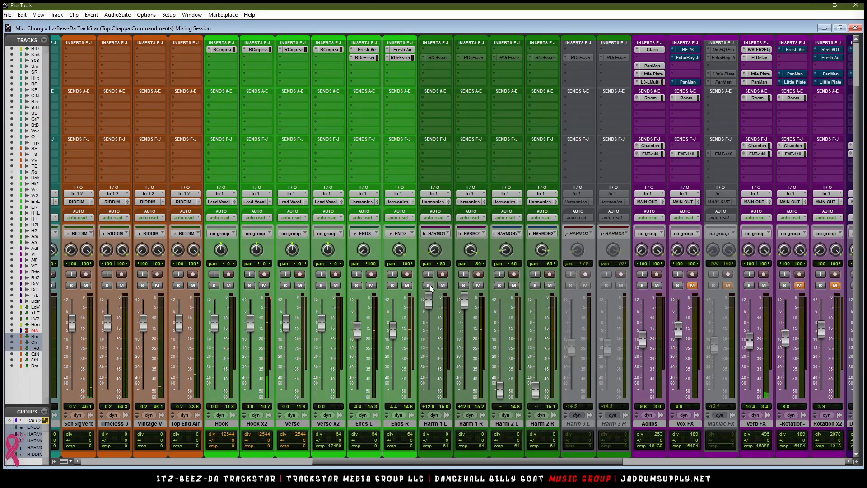
{"action": "left_click_drag", "start_coordinate": [407, 285], "coordinate": [230, 290]}
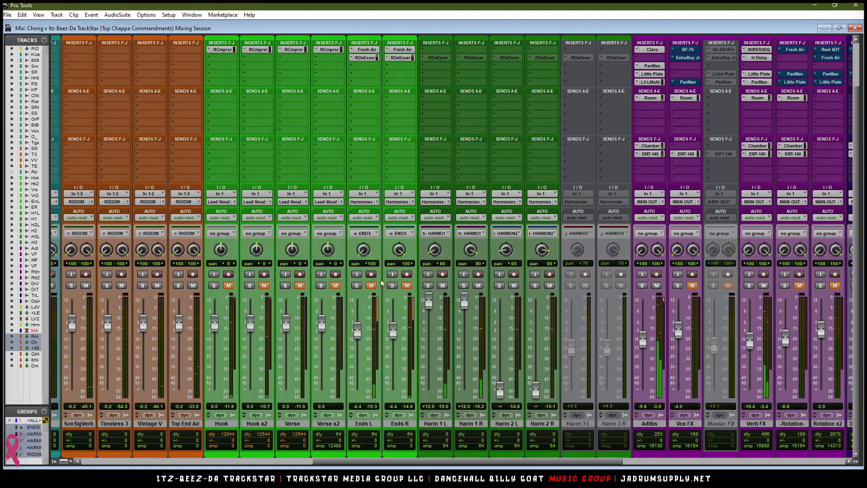
Step: Activate the Ox EQ+Filt and Fresh Air inserts on Harm 1 L and Harm 1 R
{"action": "scroll", "coordinate": [446, 139], "scroll_direction": "up", "scroll_amount": 2}
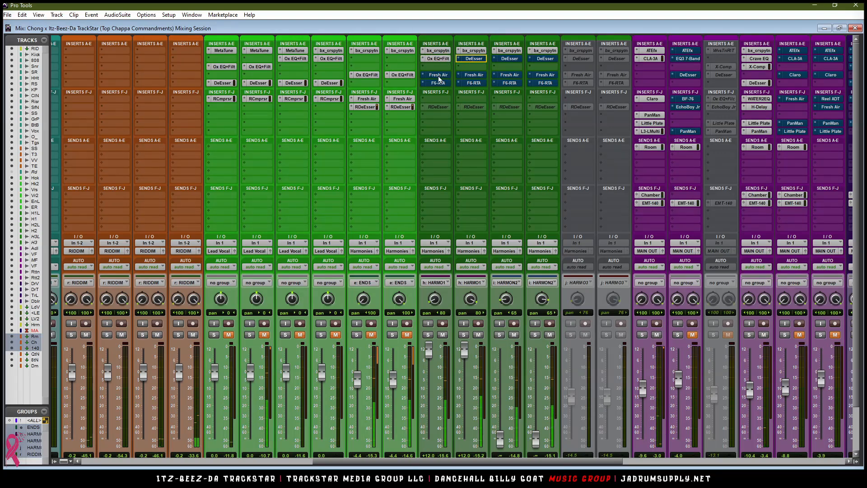
{"action": "left_click", "coordinate": [468, 76], "text": "ctrl"}
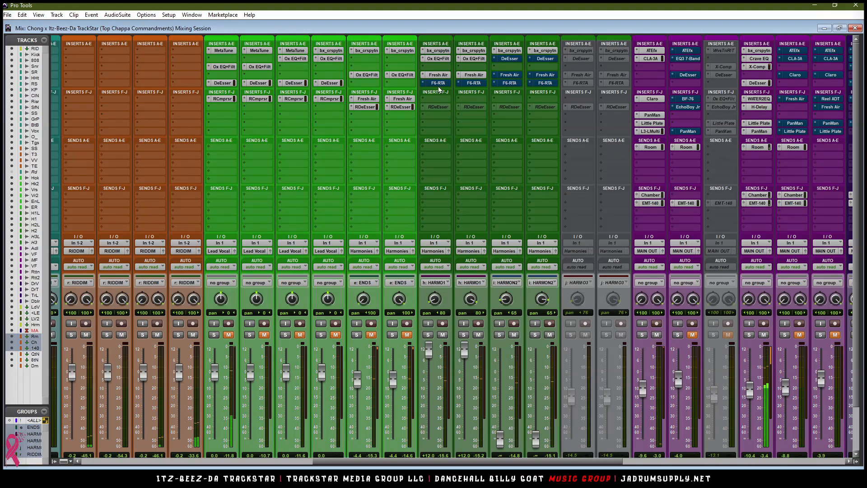
Step: Take the F6-RTA inserts on Harm 1 L and Harm 1 R out of bypass and check the equalizer on Harm 1 R
{"action": "left_click", "coordinate": [440, 85], "text": "ctrl"}
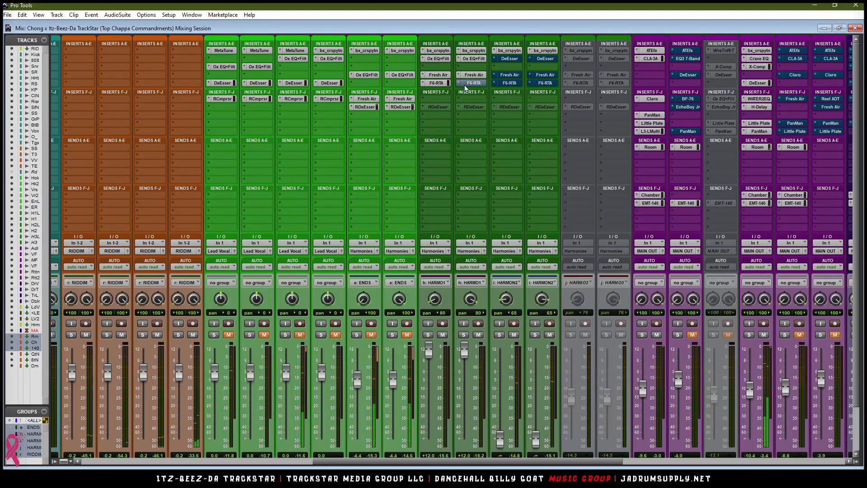
{"action": "left_click", "coordinate": [466, 84]}
{"action": "left_click_drag", "start_coordinate": [507, 85], "coordinate": [548, 113]}
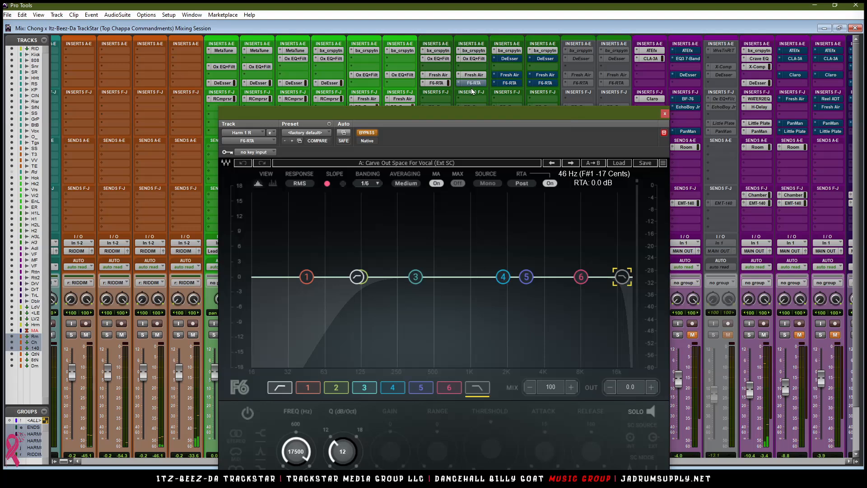
{"action": "left_click", "coordinate": [473, 83], "text": "ctrl"}
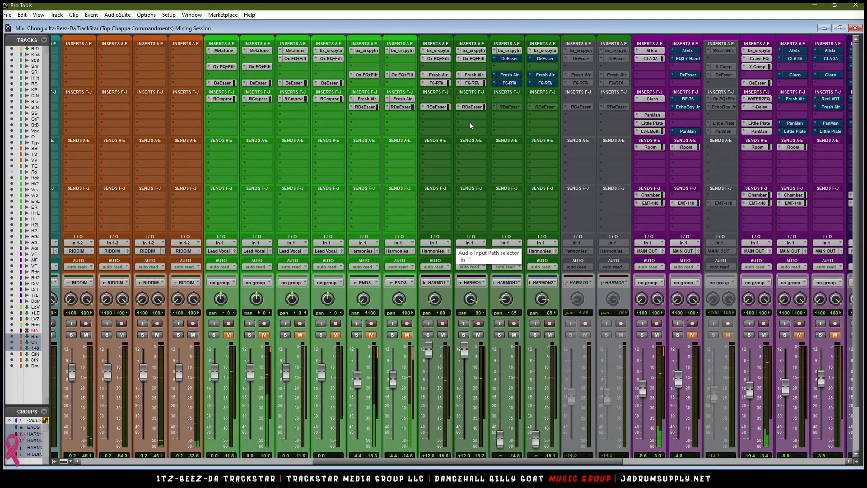
{"action": "left_click", "coordinate": [470, 83]}
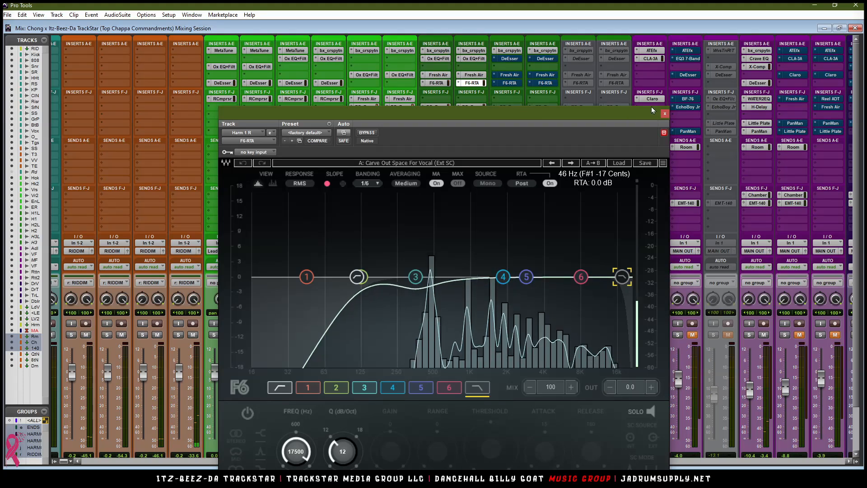
{"action": "left_click", "coordinate": [665, 113]}
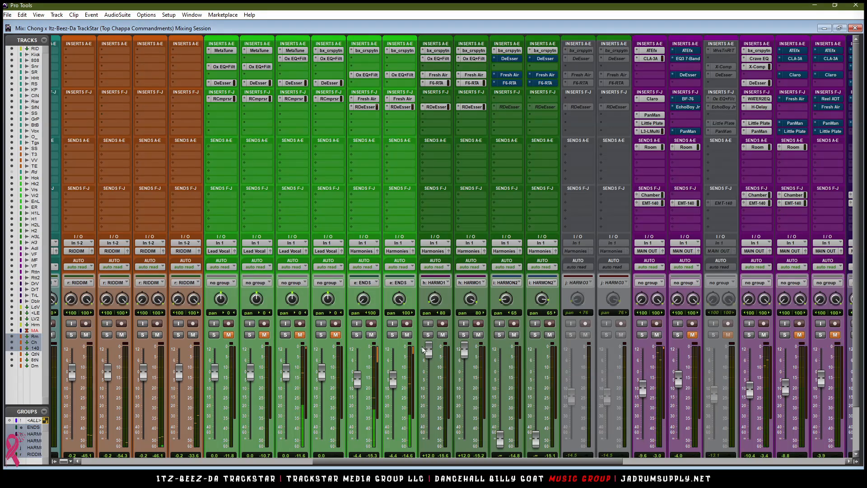
Step: Pull the grouped Harm 1 L and R faders fully down, then rebalance them at about -9.6 dB
{"action": "scroll", "coordinate": [448, 309], "scroll_direction": "down", "scroll_amount": 2}
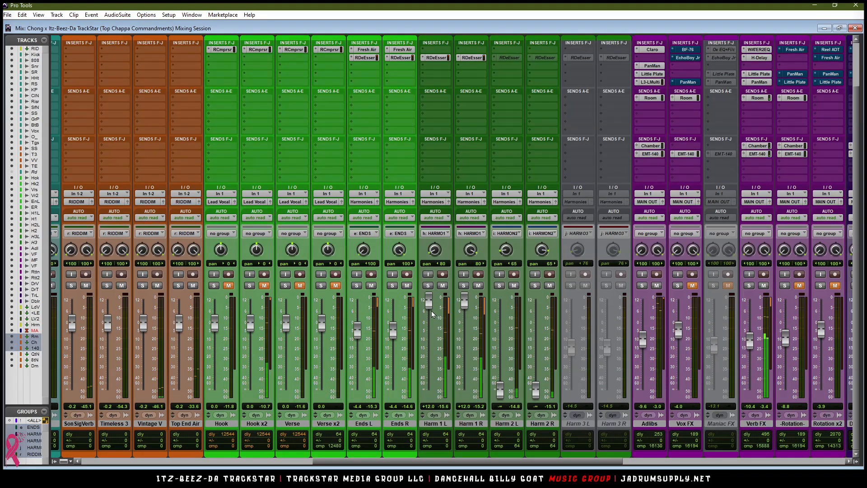
{"action": "left_click_drag", "start_coordinate": [429, 308], "coordinate": [424, 428]}
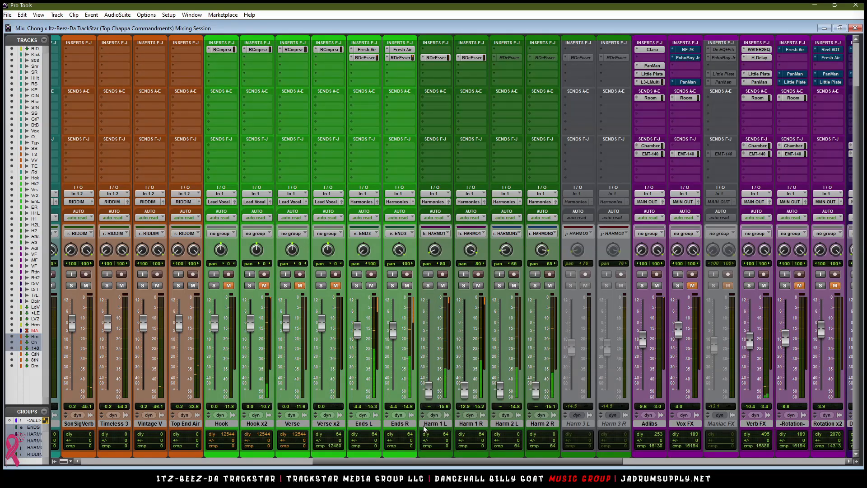
{"action": "left_click_drag", "start_coordinate": [429, 394], "coordinate": [430, 339]}
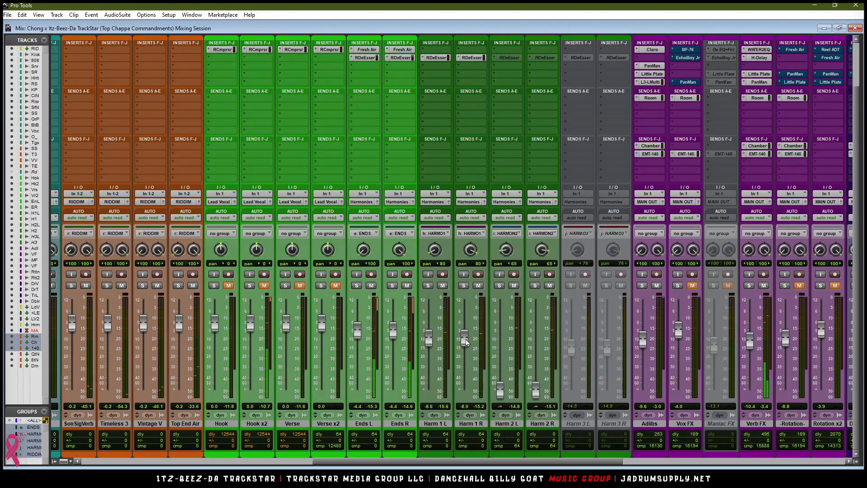
{"action": "left_click_drag", "start_coordinate": [465, 341], "coordinate": [468, 347]}
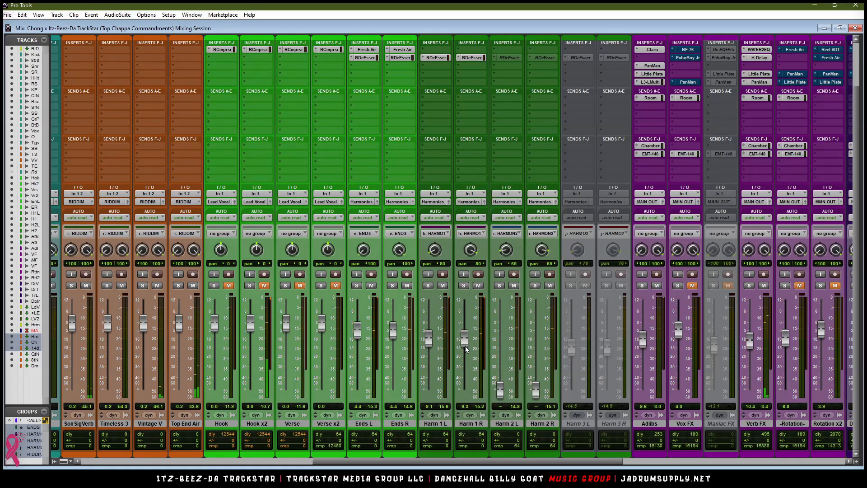
Step: Set the release of the CLA-76 compressor on the Harmonies bus to 1.60 and close the plug-in
{"action": "left_click_drag", "start_coordinate": [517, 462], "coordinate": [761, 466]}
{"action": "scroll", "coordinate": [583, 124], "scroll_direction": "up", "scroll_amount": 2}
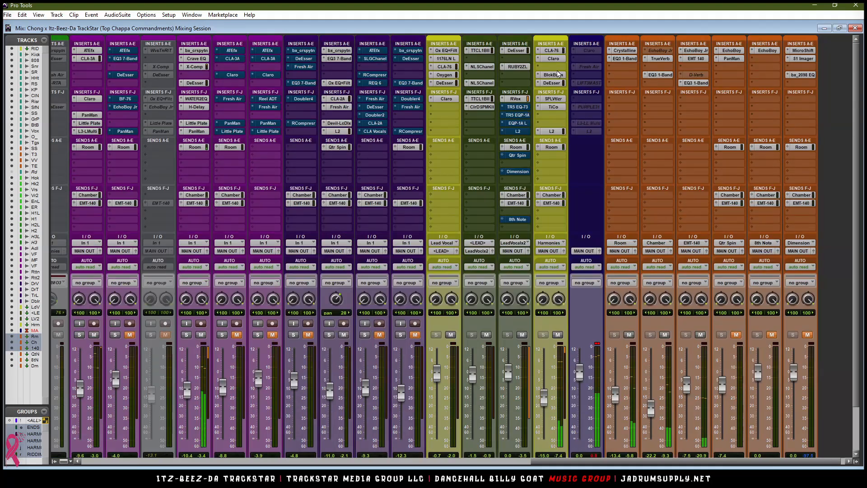
{"action": "left_click", "coordinate": [557, 54]}
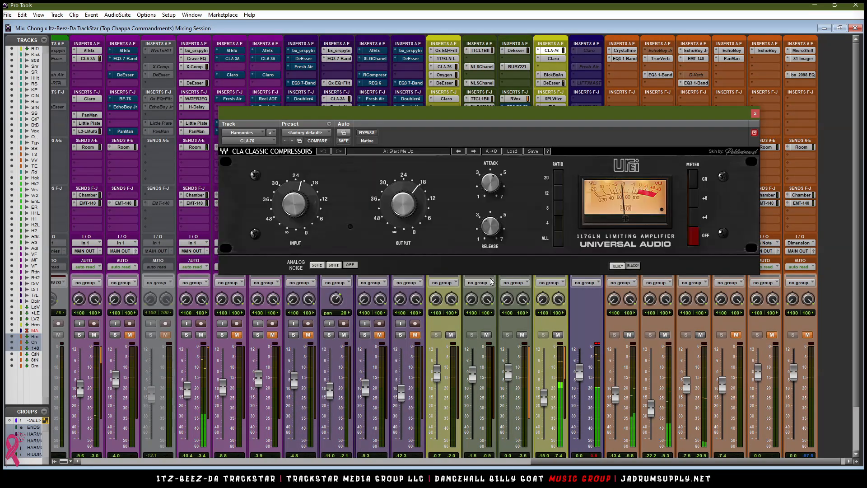
{"action": "mouse_move", "coordinate": [493, 231]}
{"action": "type", "text": "1.6"}
{"action": "key", "text": "Return"}
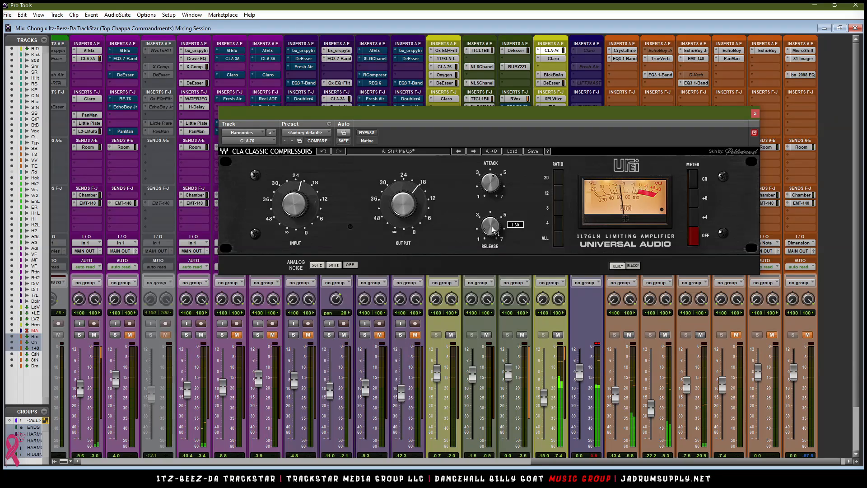
{"action": "left_click", "coordinate": [756, 113]}
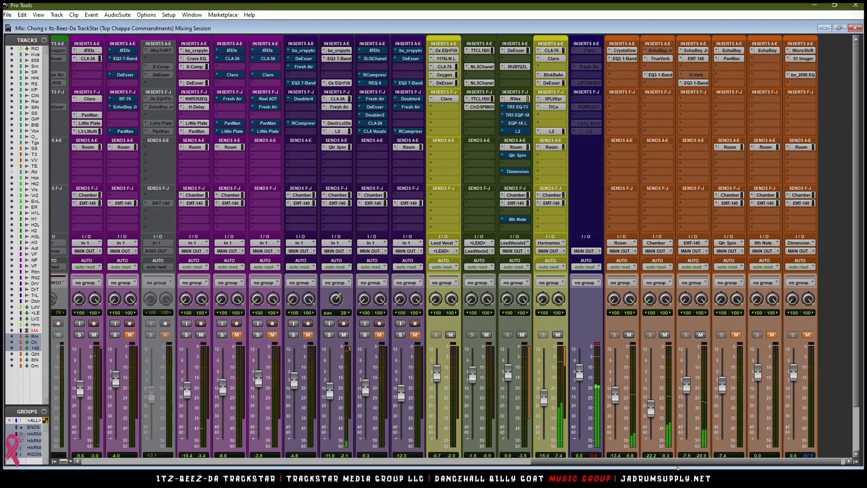
Step: Raise the Harm 2 L and R faders to about -3.6 dB and replace their bypassed DeEsser inserts with the Oxford EQ
{"action": "left_click_drag", "start_coordinate": [657, 463], "coordinate": [386, 463]}
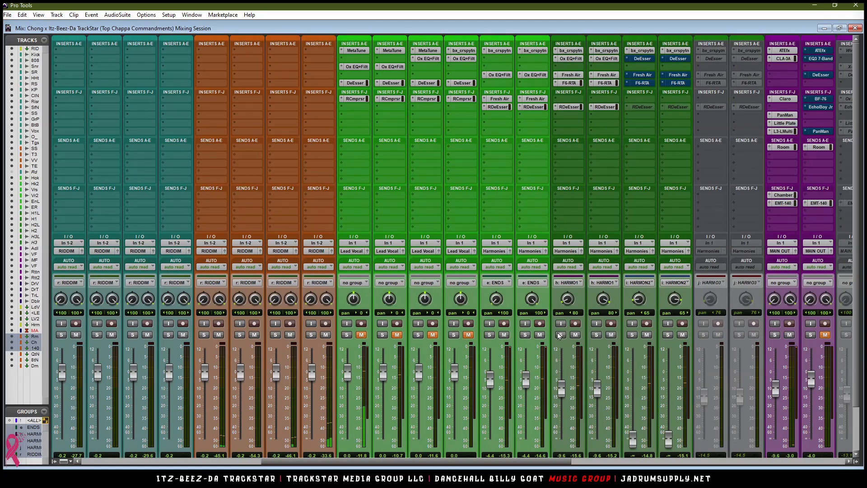
{"action": "left_click_drag", "start_coordinate": [633, 417], "coordinate": [634, 359]}
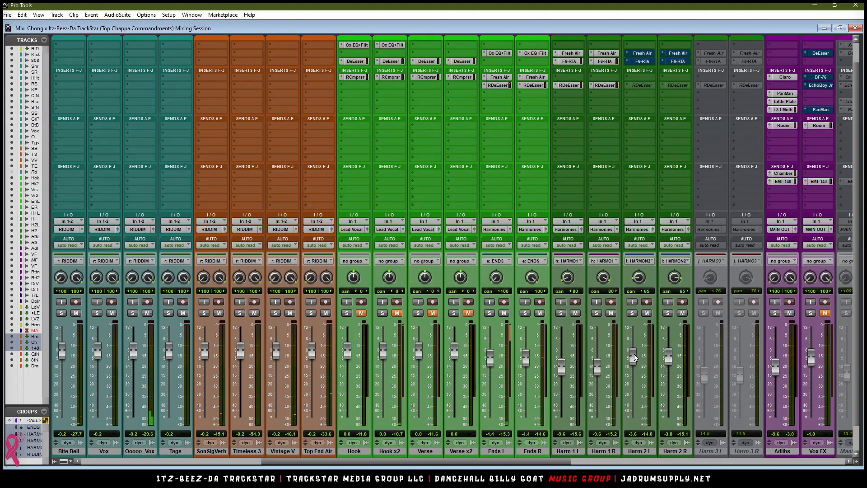
{"action": "scroll", "coordinate": [612, 65], "scroll_direction": "up", "scroll_amount": 1}
{"action": "left_click", "coordinate": [648, 62]}
{"action": "left_click", "coordinate": [672, 62]}
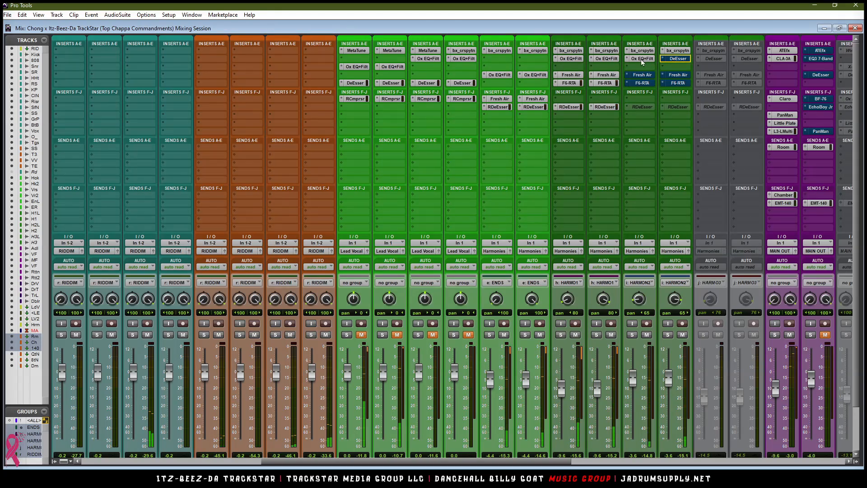
Step: Steepen the Harm 2 L Oxford EQ low-cut slope to 36 with a slightly higher cutoff, and audition the Harm 2 pair soloed
{"action": "left_click", "coordinate": [640, 59]}
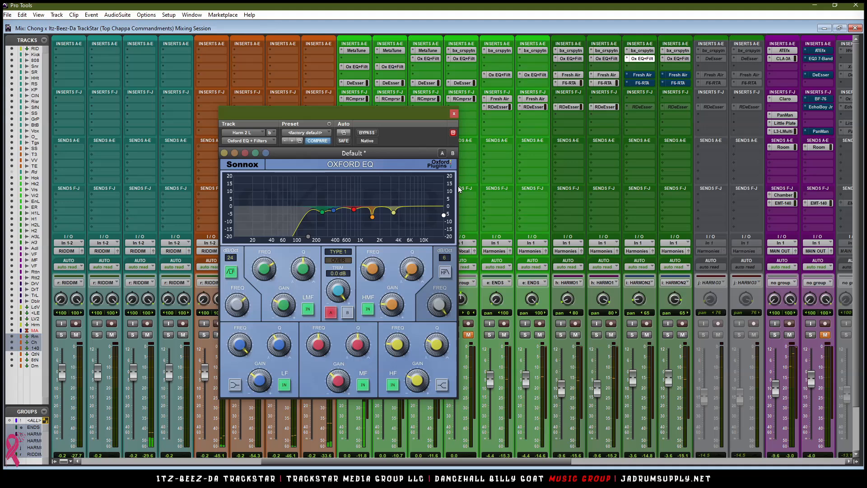
{"action": "left_click", "coordinate": [234, 275]}
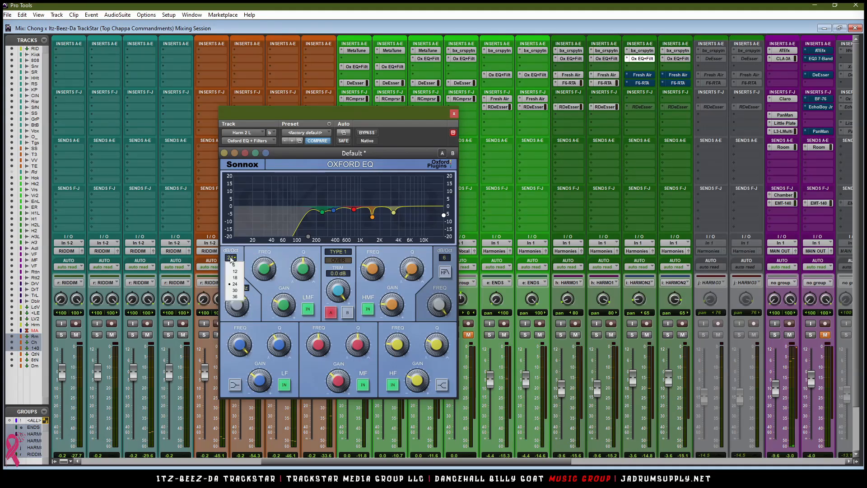
{"action": "scroll", "coordinate": [238, 304], "scroll_direction": "up", "scroll_amount": 3}
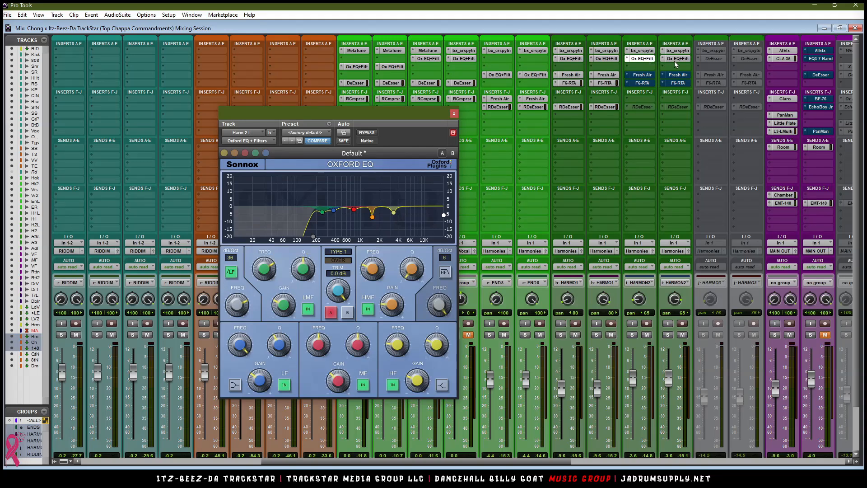
{"action": "left_click", "coordinate": [632, 335]}
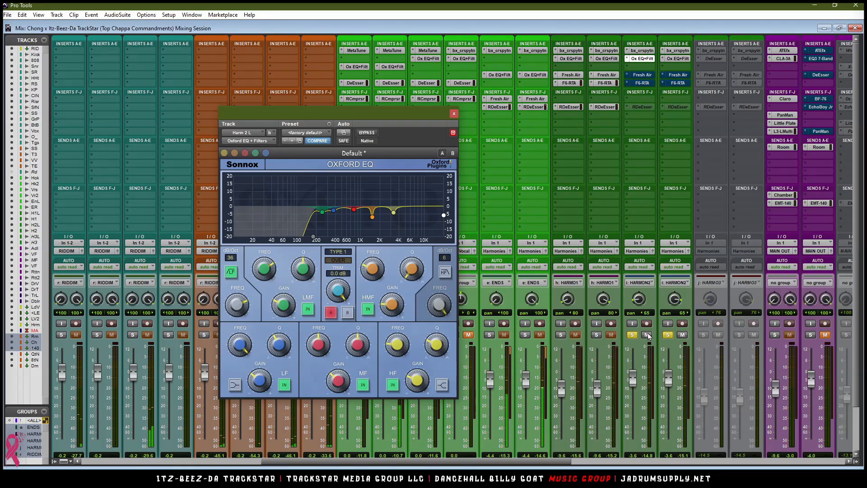
{"action": "left_click", "coordinate": [633, 335]}
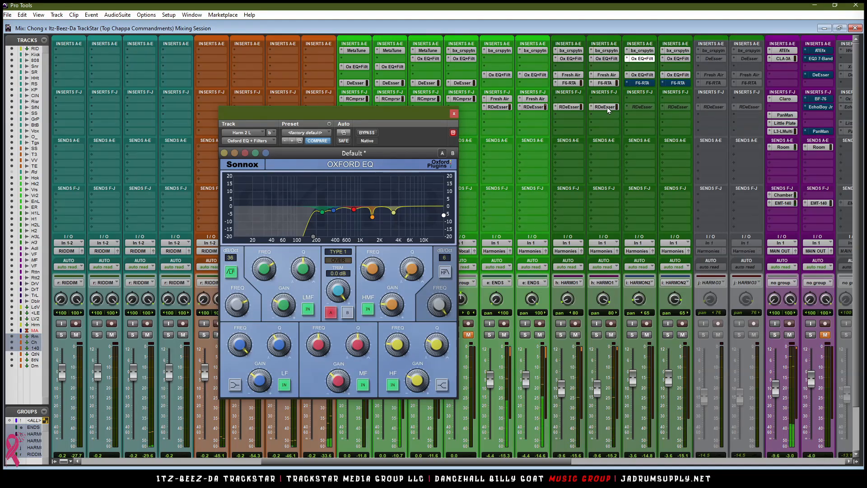
Step: Replace F6-RTA on Harm 2 L and R with a copy of the Harm 1 RDeEsser and remove their inactive RDeEsser inserts
{"action": "left_click_drag", "start_coordinate": [610, 109], "coordinate": [641, 83]}
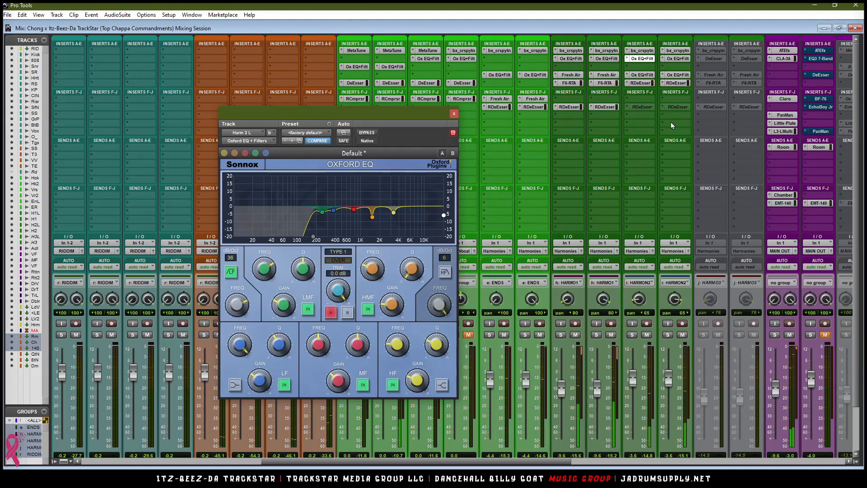
{"action": "left_click", "coordinate": [630, 108]}
{"action": "left_click", "coordinate": [650, 110]}
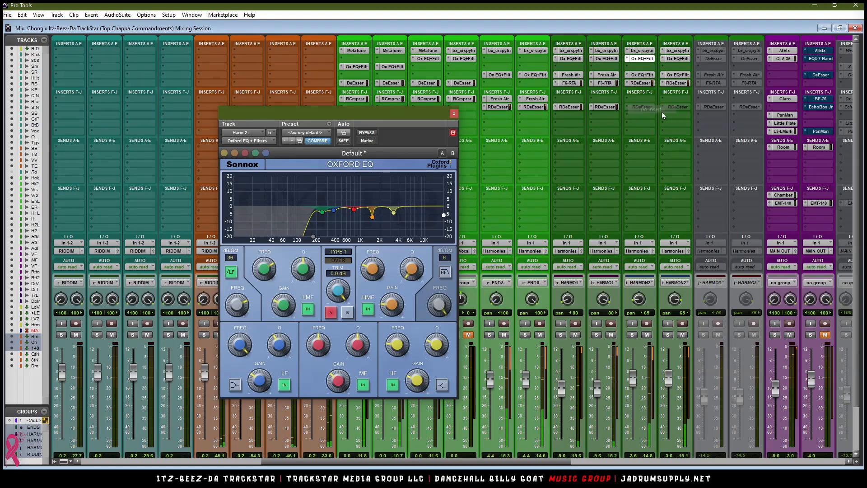
Step: Raise the grouped Harm 1 L and R faders to about -5.4 dB
{"action": "scroll", "coordinate": [649, 212], "scroll_direction": "down", "scroll_amount": 3}
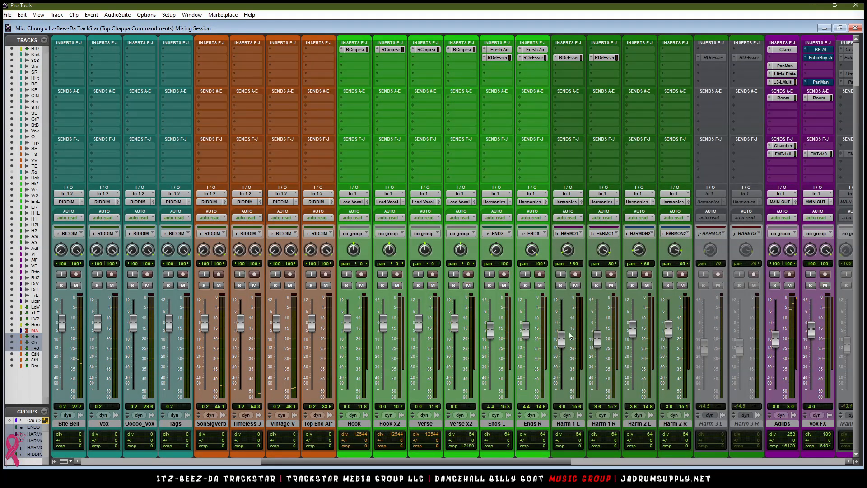
{"action": "left_click_drag", "start_coordinate": [562, 347], "coordinate": [562, 340]}
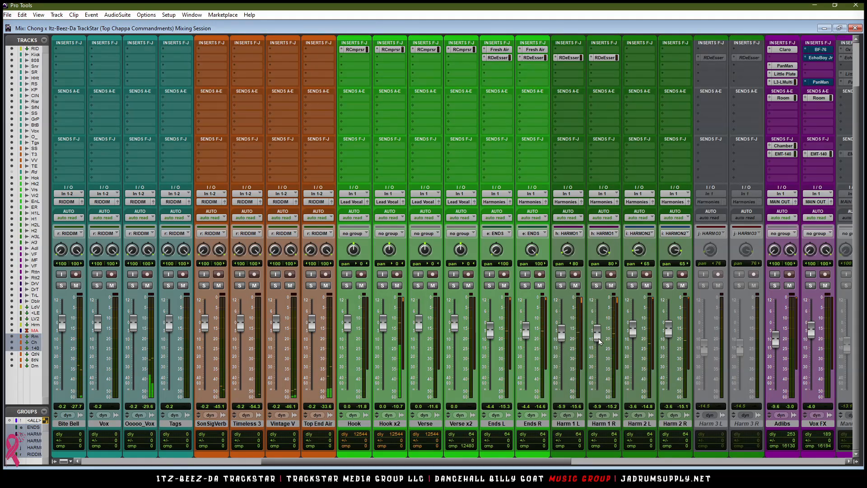
{"action": "left_click_drag", "start_coordinate": [563, 342], "coordinate": [563, 340]}
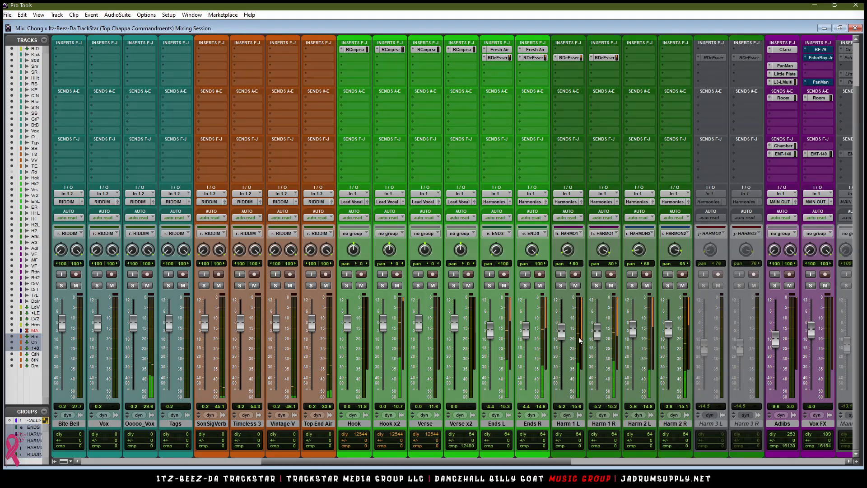
{"action": "left_click_drag", "start_coordinate": [595, 340], "coordinate": [595, 342]}
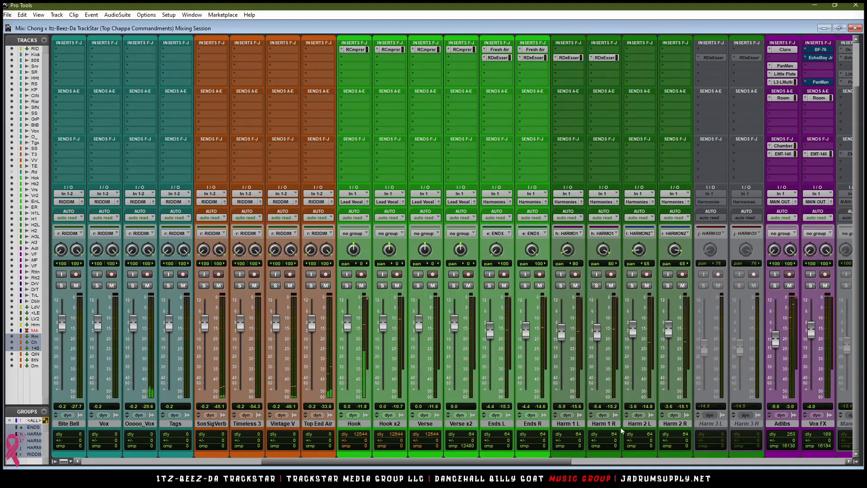
Step: Bypass and re-enable the CLA-76 on the Harmonies bus to compare the harmonies with and without compression
{"action": "scroll", "coordinate": [755, 168], "scroll_direction": "right", "scroll_amount": 7}
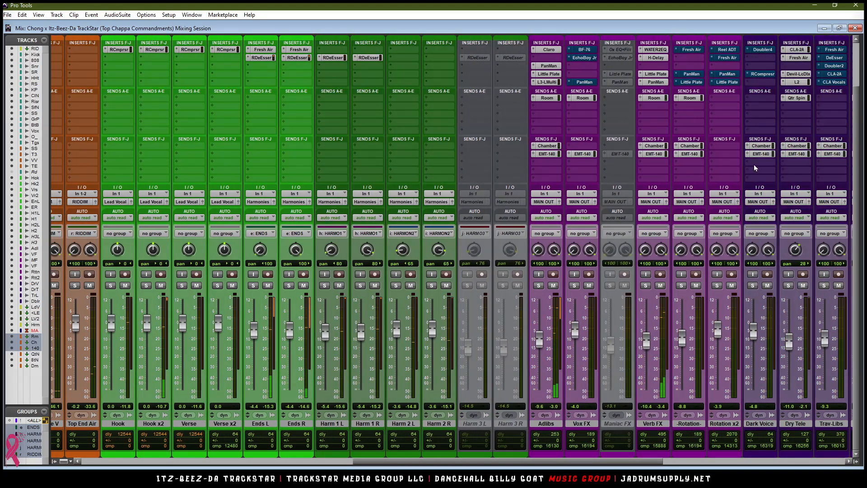
{"action": "scroll", "coordinate": [612, 462], "scroll_direction": "right", "scroll_amount": 6}
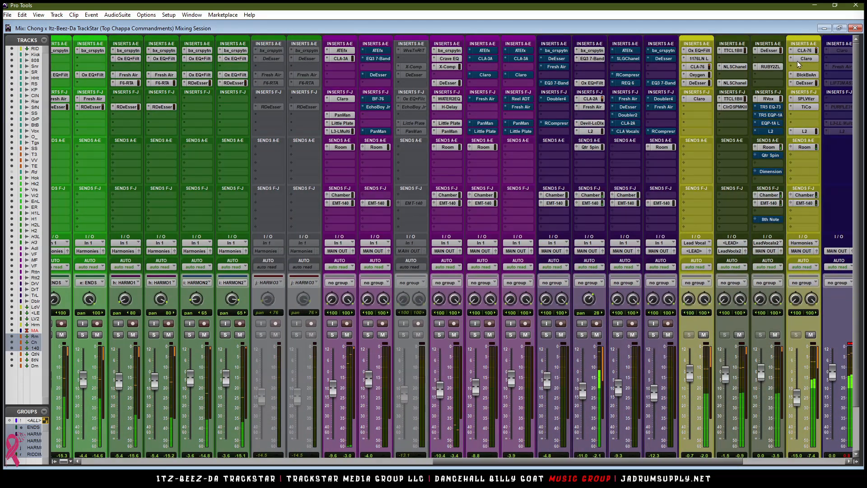
{"action": "left_click", "coordinate": [808, 51]}
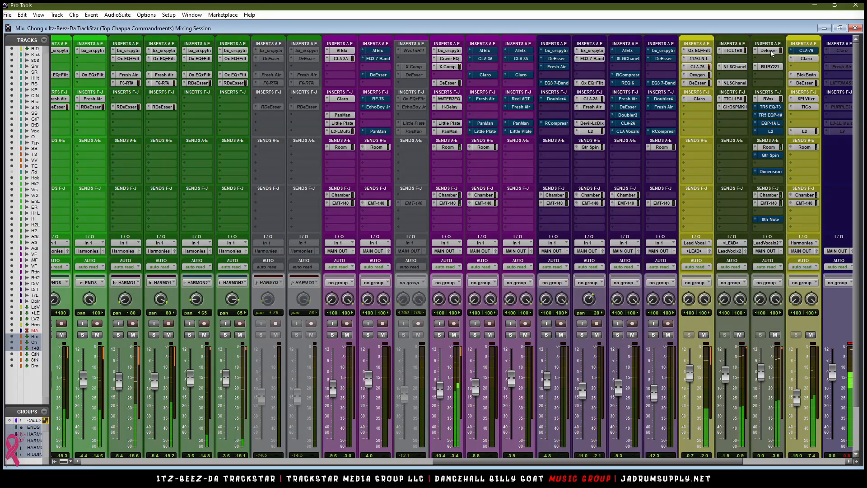
{"action": "left_click", "coordinate": [813, 102]}
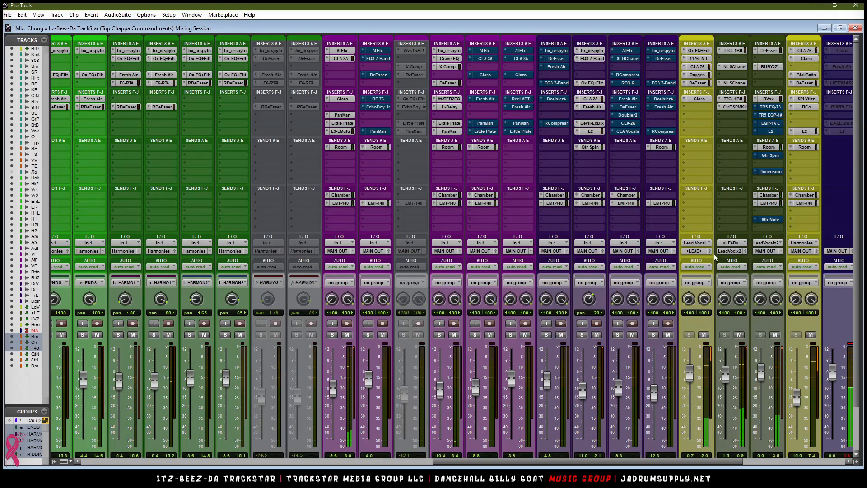
Step: Raise the Harm 1 faders to about -4.3 dB and the Harm 2 faders to about -2.5 dB
{"action": "left_click_drag", "start_coordinate": [532, 462], "coordinate": [382, 465]}
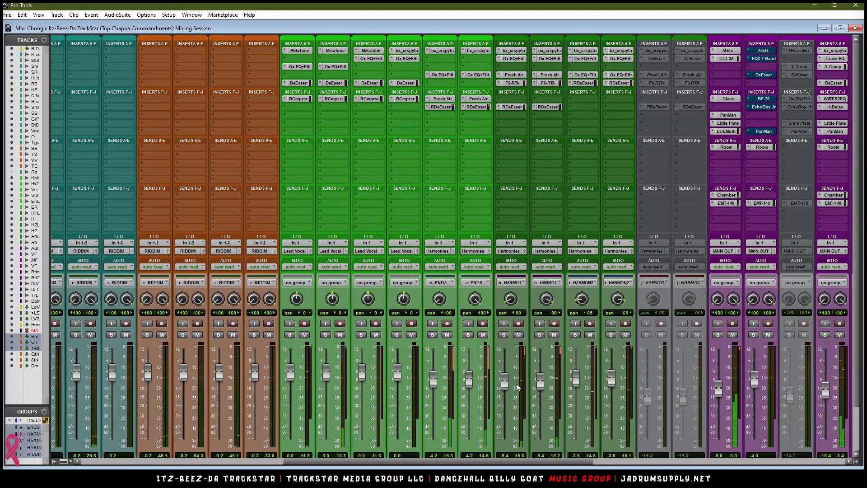
{"action": "left_click_drag", "start_coordinate": [507, 390], "coordinate": [507, 389]}
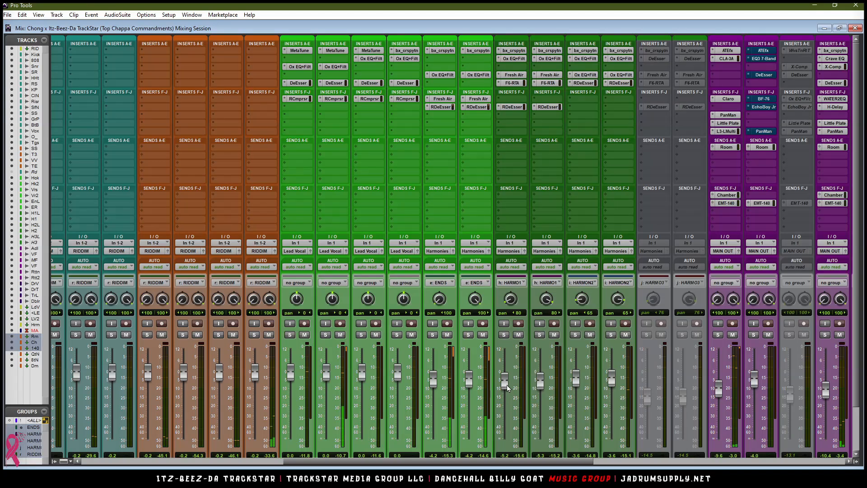
{"action": "left_click_drag", "start_coordinate": [576, 385], "coordinate": [540, 389]}
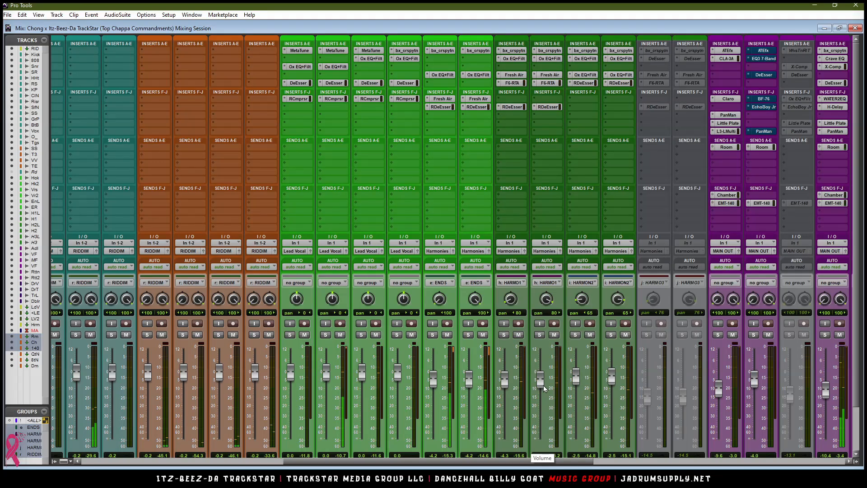
{"action": "left_click_drag", "start_coordinate": [538, 462], "coordinate": [726, 463]}
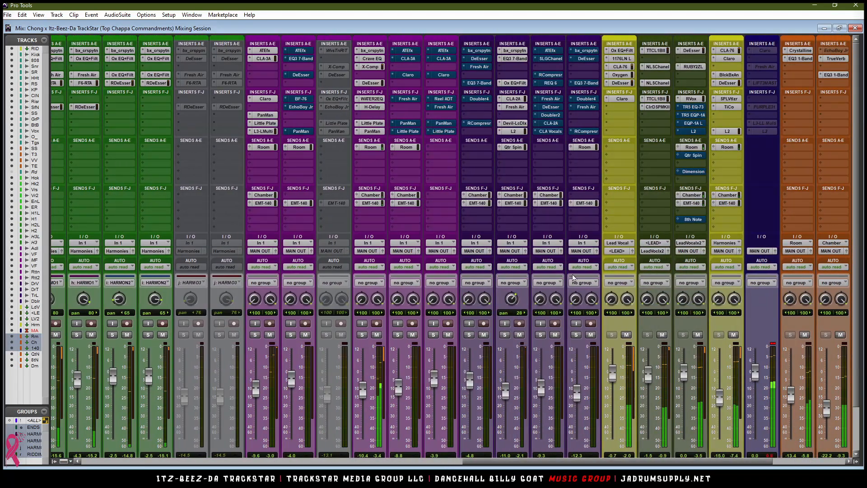
Step: Examine the ad-lib and effect vocal tracks along the Edit window timeline for tracks without clips, and stop playback
{"action": "scroll", "coordinate": [491, 213], "scroll_direction": "down", "scroll_amount": 3}
{"action": "scroll", "coordinate": [489, 166], "scroll_direction": "up", "scroll_amount": 3}
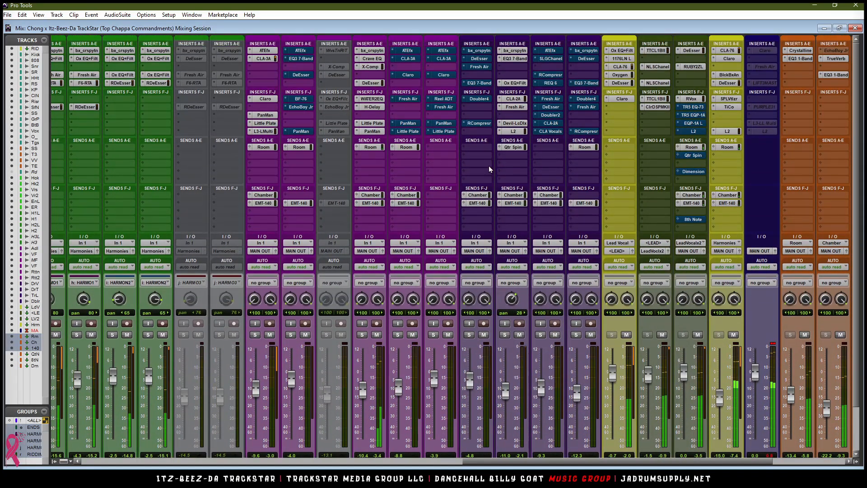
{"action": "key", "text": "ctrl+equal"}
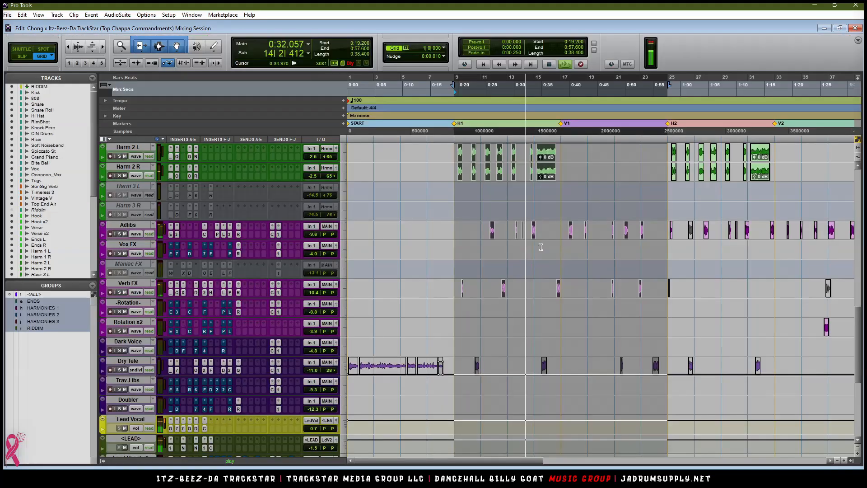
{"action": "scroll", "coordinate": [414, 247], "scroll_direction": "down", "scroll_amount": 2}
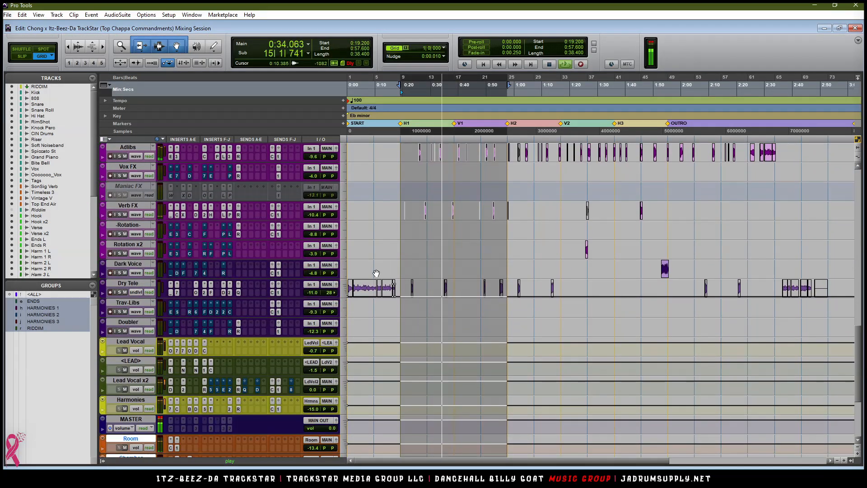
{"action": "key", "text": "r"}
{"action": "key", "text": "r"}
{"action": "key", "text": "t"}
{"action": "key", "text": "t"}
{"action": "key", "text": "t"}
{"action": "key", "text": "space"}
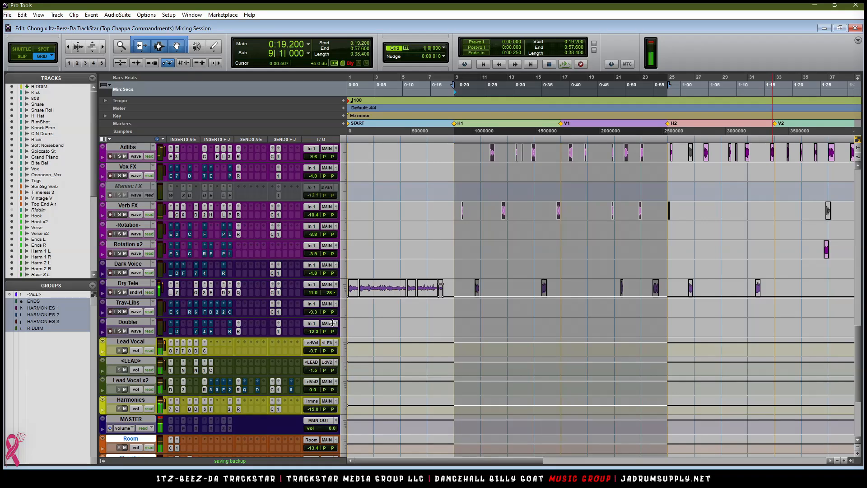
Step: Hide the empty Trav-Libs track and make it inactive
{"action": "left_click", "coordinate": [134, 305]}
{"action": "key", "text": "r"}
{"action": "key", "text": "r"}
{"action": "key", "text": "t"}
{"action": "right_click", "coordinate": [152, 306]}
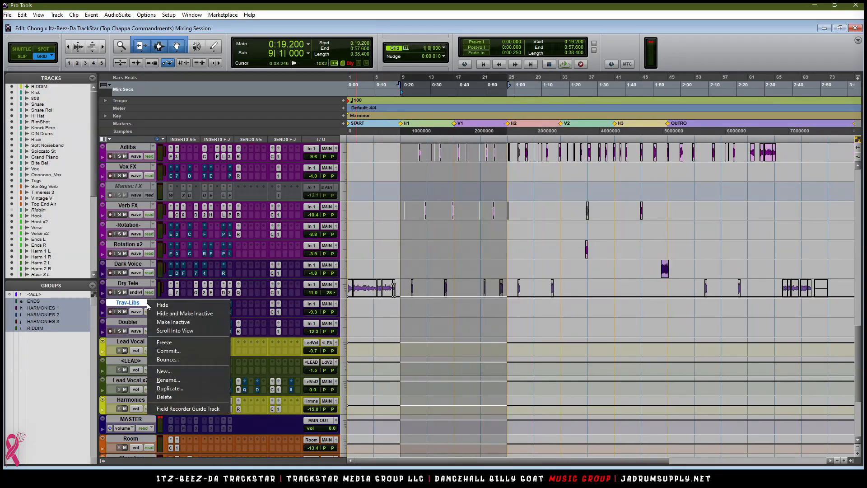
{"action": "left_click", "coordinate": [197, 315]}
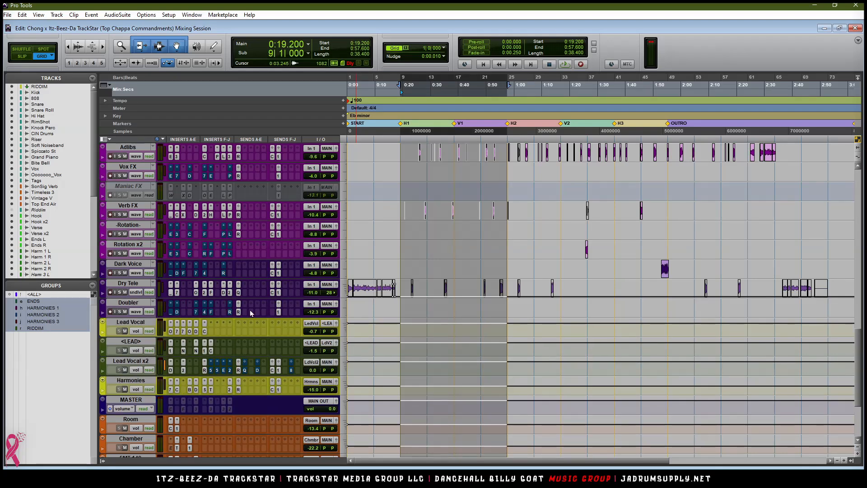
Step: Check the Doubler track's timeline for clips, and hide the track and make it inactive
{"action": "left_click", "coordinate": [142, 306]}
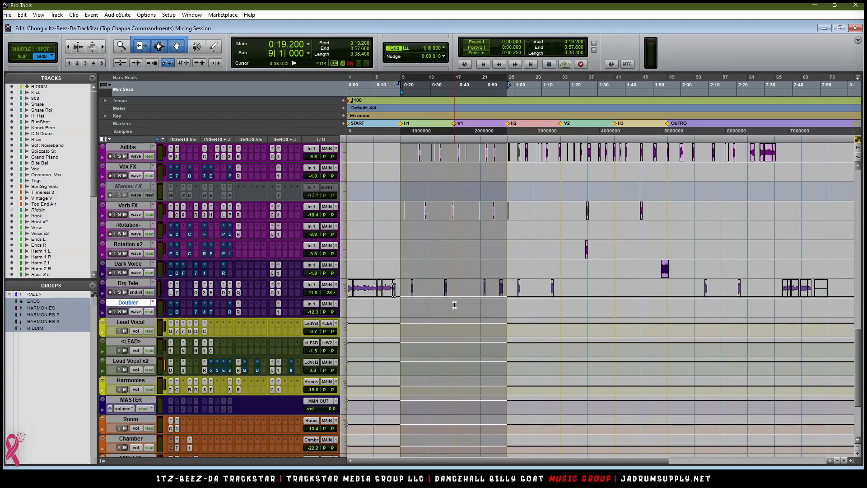
{"action": "key", "text": "ctrl+["}
{"action": "key", "text": "ctrl+["}
{"action": "right_click", "coordinate": [130, 306]}
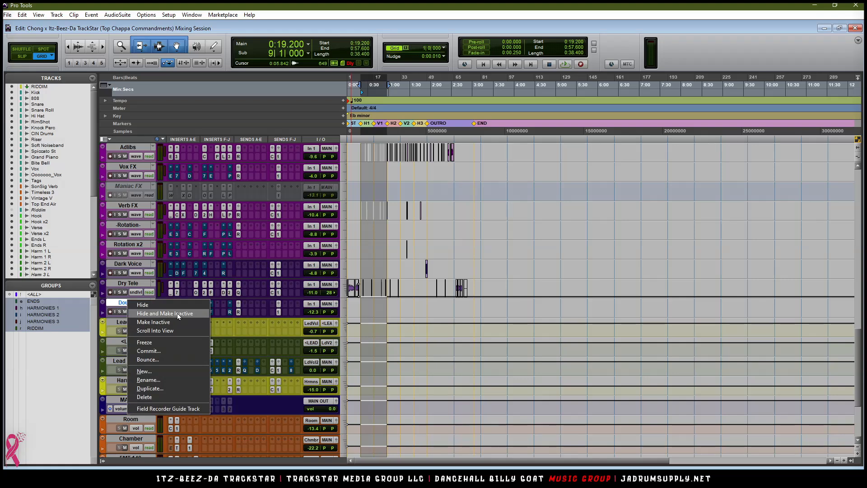
{"action": "left_click", "coordinate": [177, 313]}
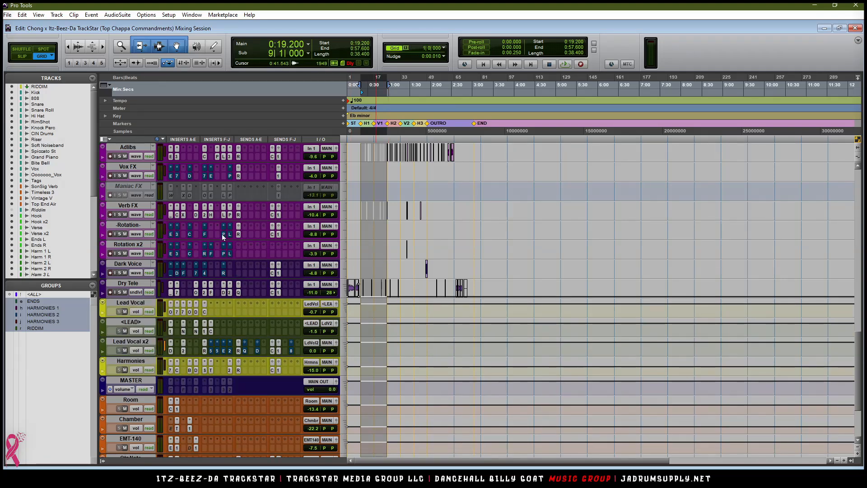
Step: Hide and make inactive the -Rotation- and Vox FX tracks, hiding the already inactive Maniac FX along with them
{"action": "right_click", "coordinate": [123, 225]}
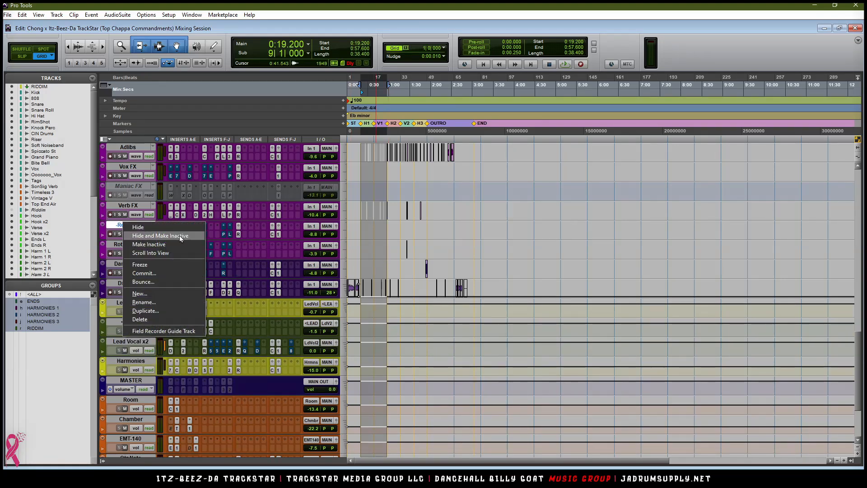
{"action": "left_click", "coordinate": [180, 237]}
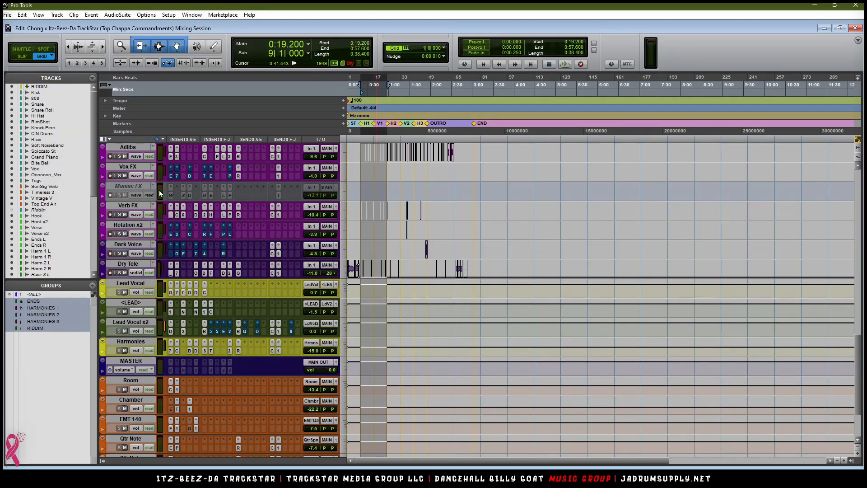
{"action": "right_click", "coordinate": [137, 168]}
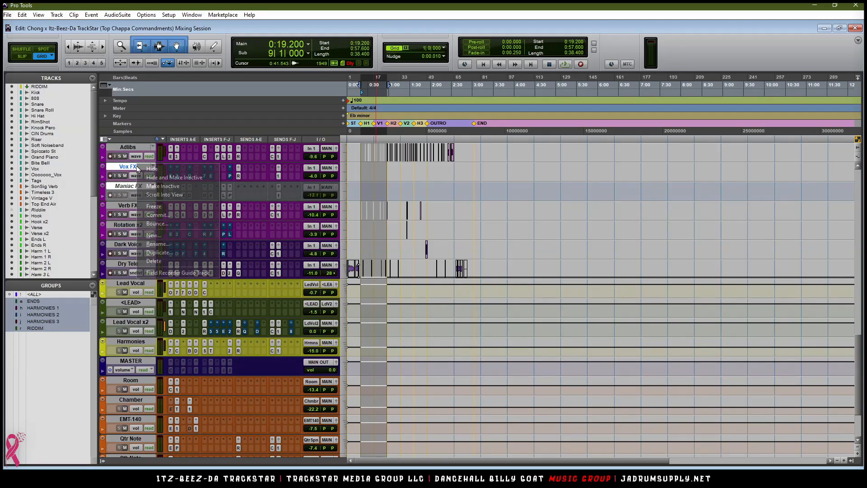
{"action": "left_click", "coordinate": [166, 176]}
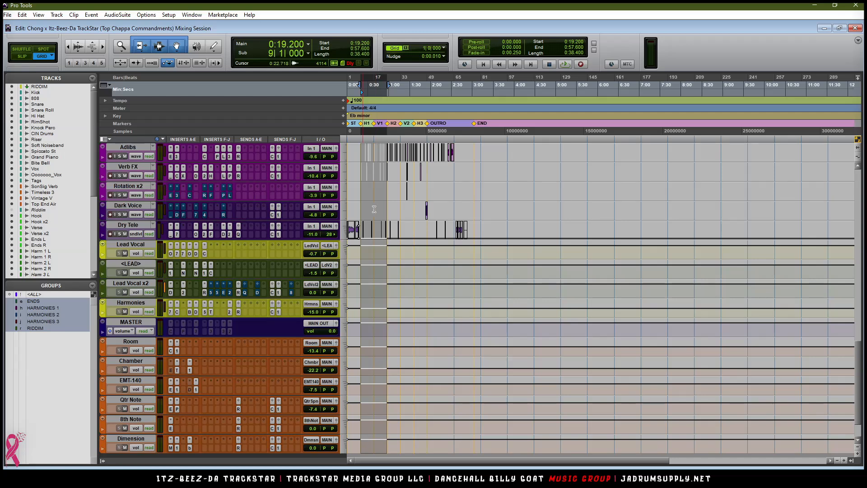
Step: Hide the inactive Harm 3 L and Harm 3 R tracks
{"action": "scroll", "coordinate": [374, 209], "scroll_direction": "up", "scroll_amount": 5}
{"action": "left_click_drag", "start_coordinate": [124, 228], "coordinate": [131, 204]}
{"action": "right_click", "coordinate": [131, 204]}
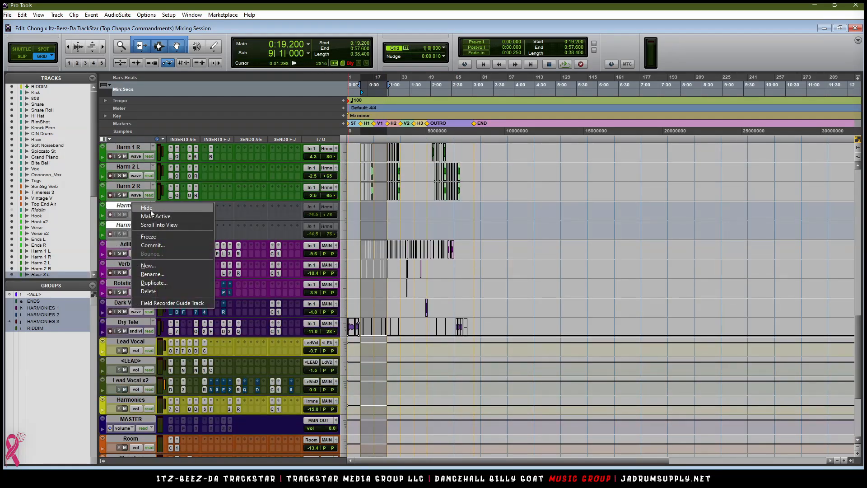
{"action": "left_click", "coordinate": [151, 210]}
Step: Play the session from the H1 marker at 0:19.200 and stop playback
{"action": "scroll", "coordinate": [371, 256], "scroll_direction": "up", "scroll_amount": 4}
{"action": "key", "text": "space"}
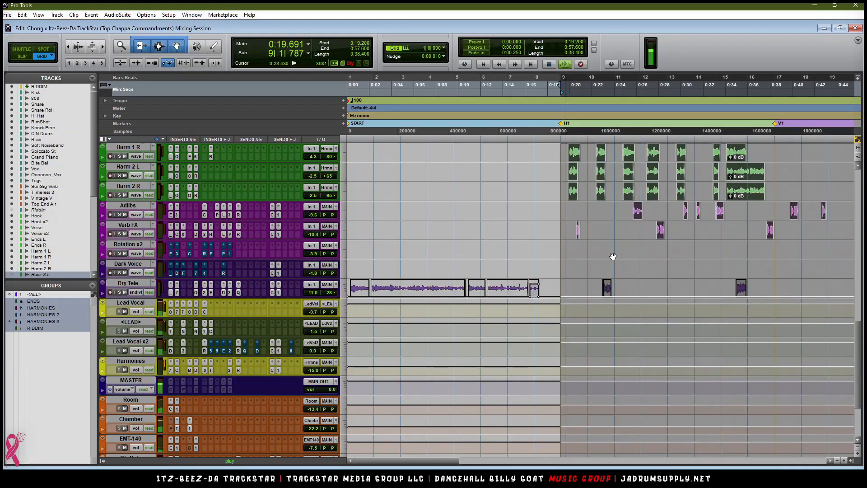
{"action": "scroll", "coordinate": [613, 256], "scroll_direction": "down", "scroll_amount": 2}
{"action": "key", "text": "space"}
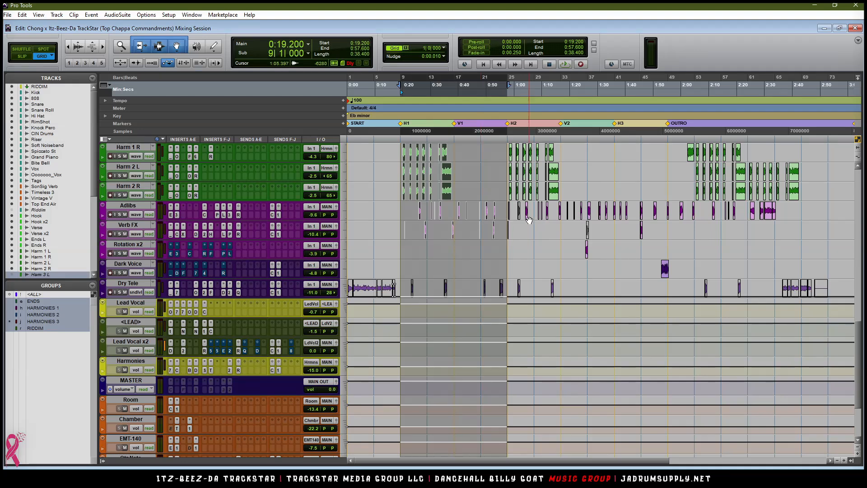
Step: Link the timeline and edit selection and start playback from the V2 marker at 1:16.800
{"action": "left_click", "coordinate": [560, 143]}
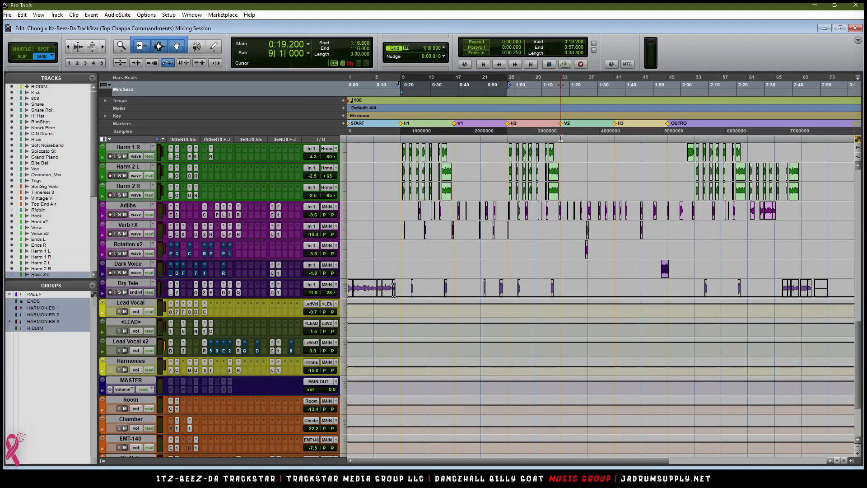
{"action": "key", "text": "ctrl+bracketright"}
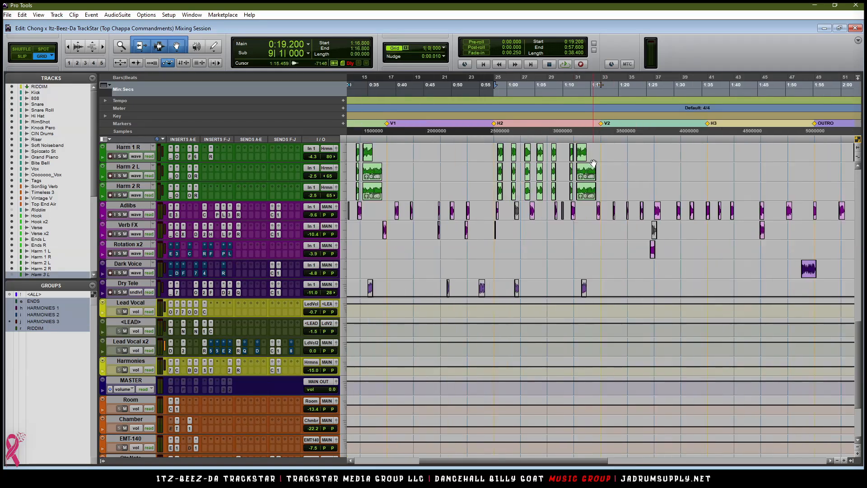
{"action": "key", "text": "ctrl+bracketleft"}
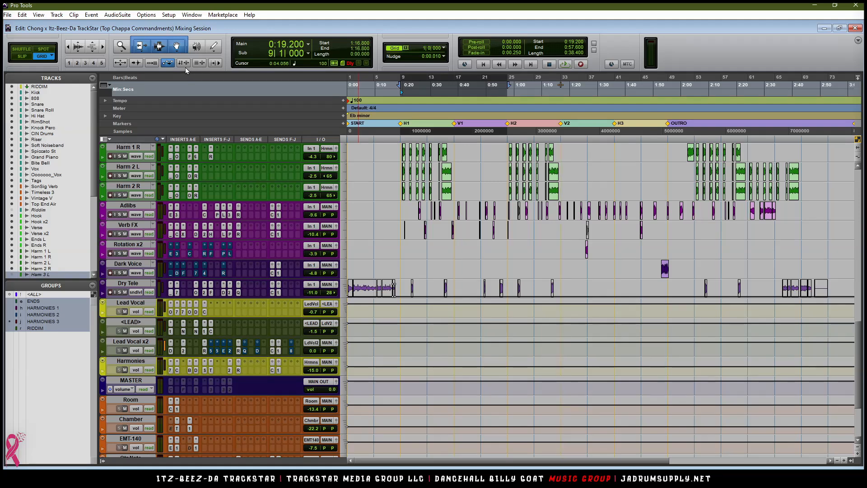
{"action": "key", "text": "ctrl+bracketright"}
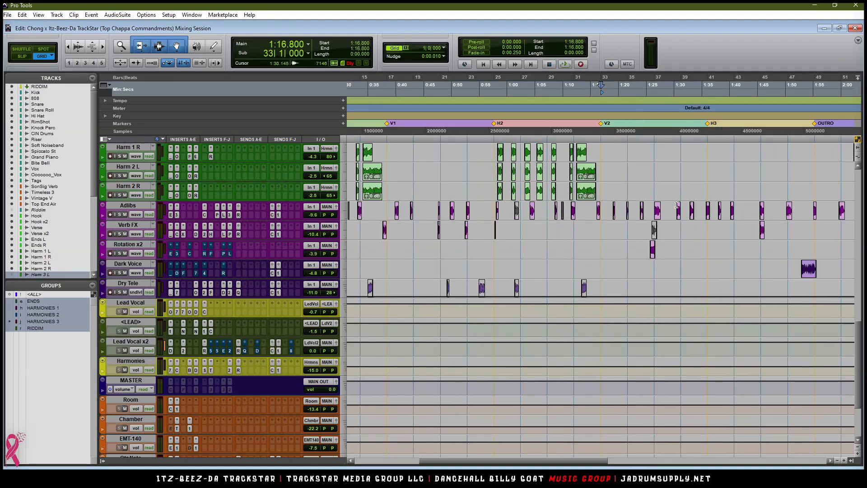
{"action": "key", "text": "space"}
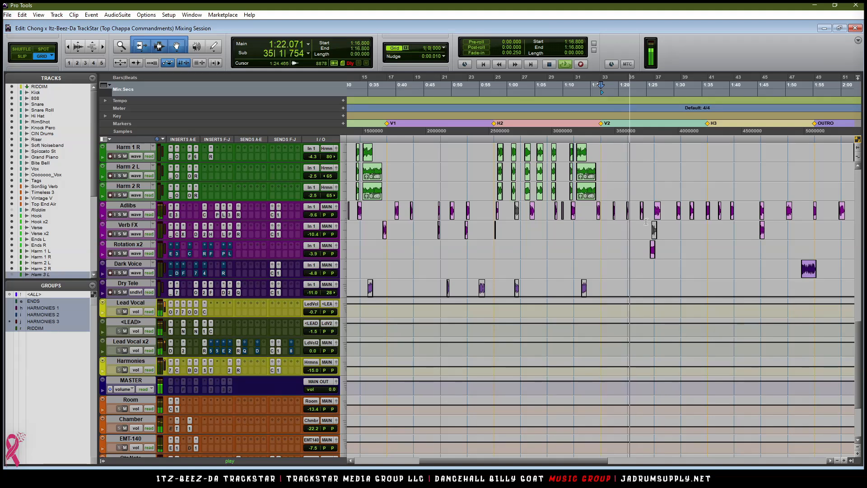
Step: Play the V2 section from 1:21.600 and solo the Rotation x2 track, stopping playback at its clip
{"action": "scroll", "coordinate": [656, 213], "scroll_direction": "up", "scroll_amount": 3}
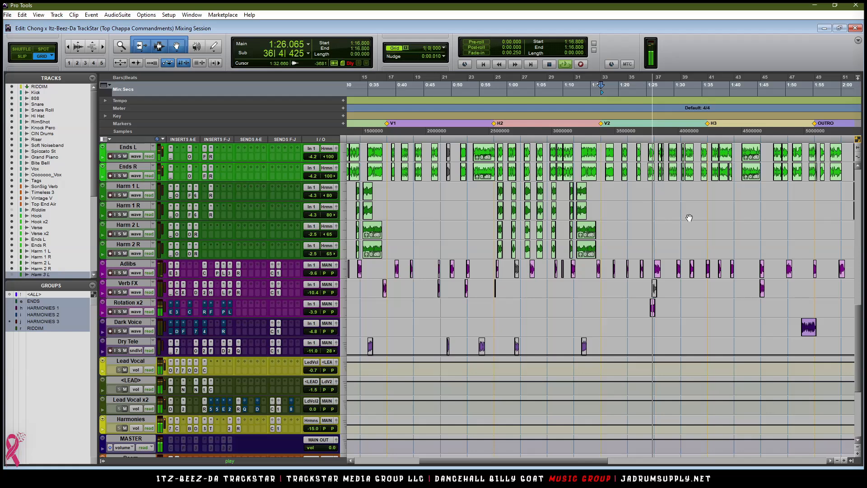
{"action": "key", "text": "ctrl+]"}
{"action": "key", "text": "ctrl+]"}
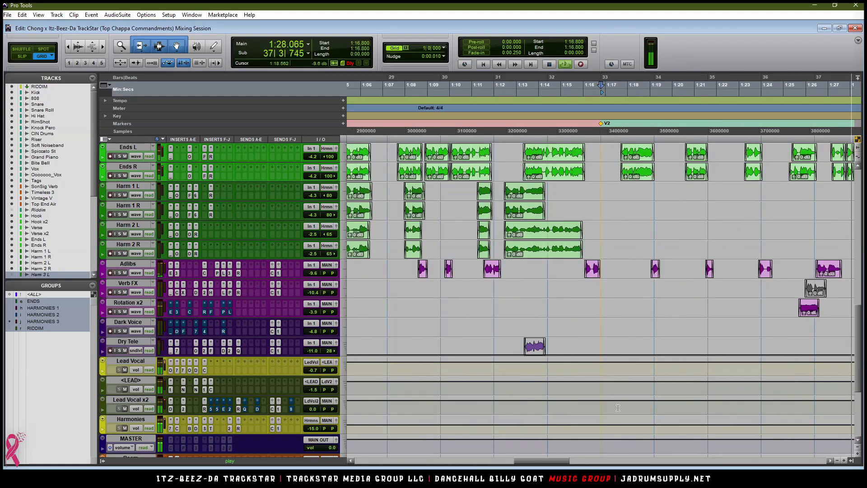
{"action": "left_click_drag", "start_coordinate": [544, 465], "coordinate": [571, 466]}
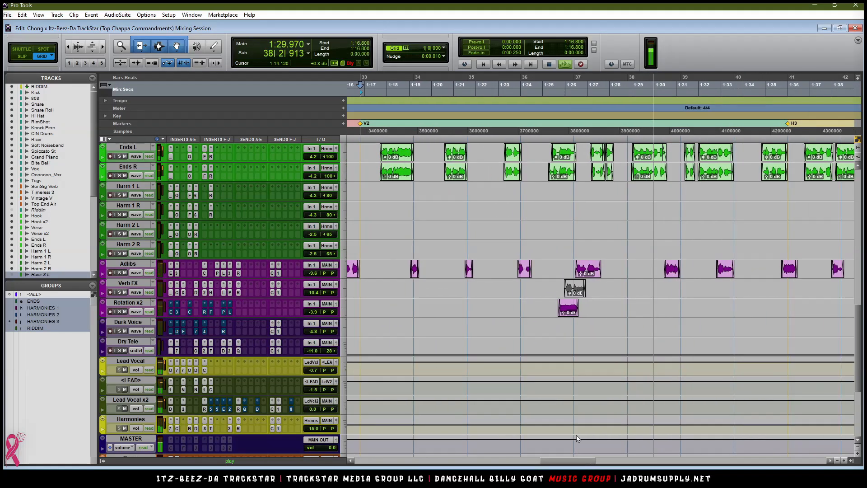
{"action": "left_click", "coordinate": [469, 138]}
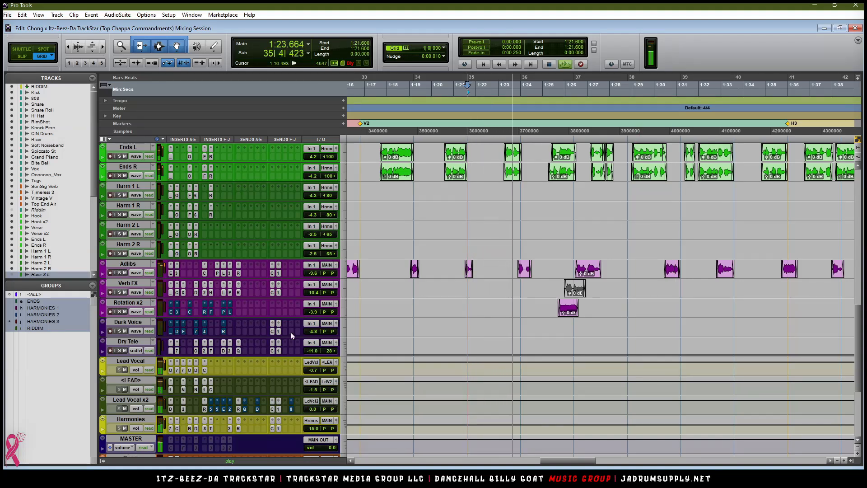
{"action": "left_click", "coordinate": [119, 313]}
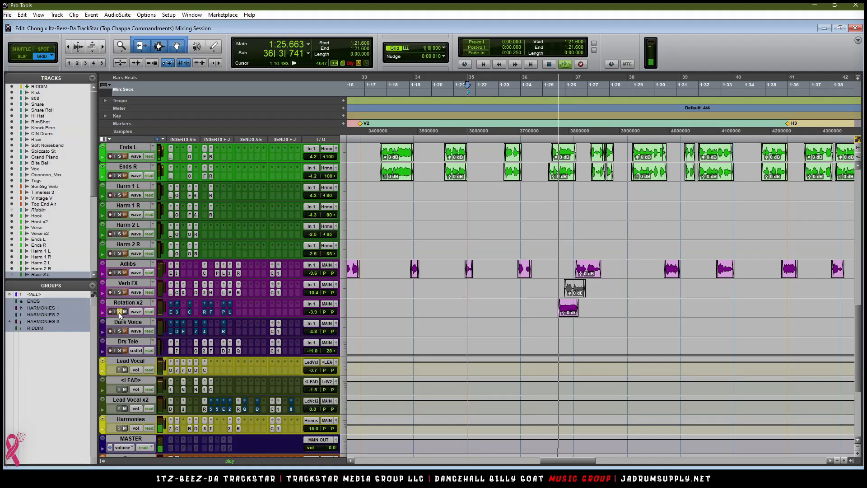
{"action": "key", "text": "space"}
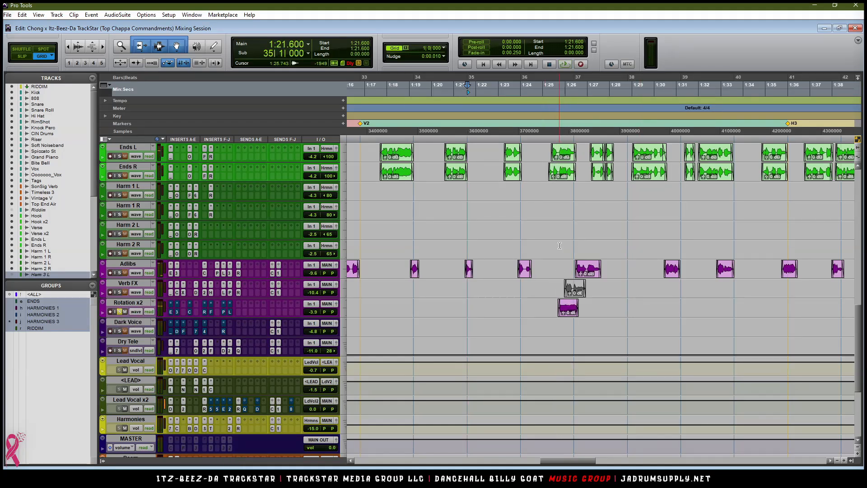
Step: Play the 1:24.000 to 1:28.800 range, activate the Rotation x2 inserts and check its Auto-Tune EFX+ settings
{"action": "left_click_drag", "start_coordinate": [549, 141], "coordinate": [622, 144]}
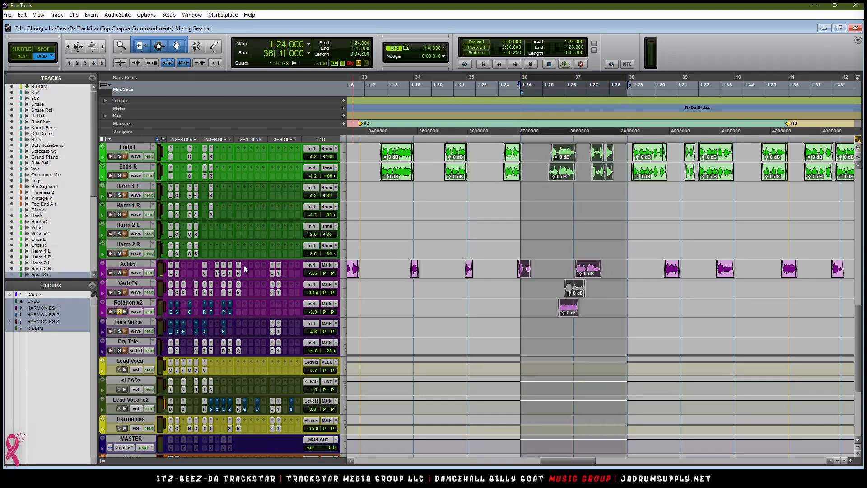
{"action": "key", "text": "space"}
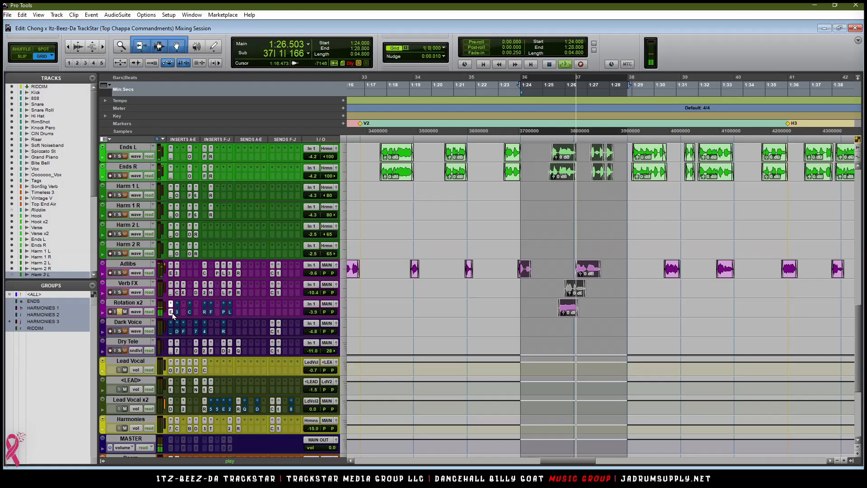
{"action": "left_click", "coordinate": [171, 312]}
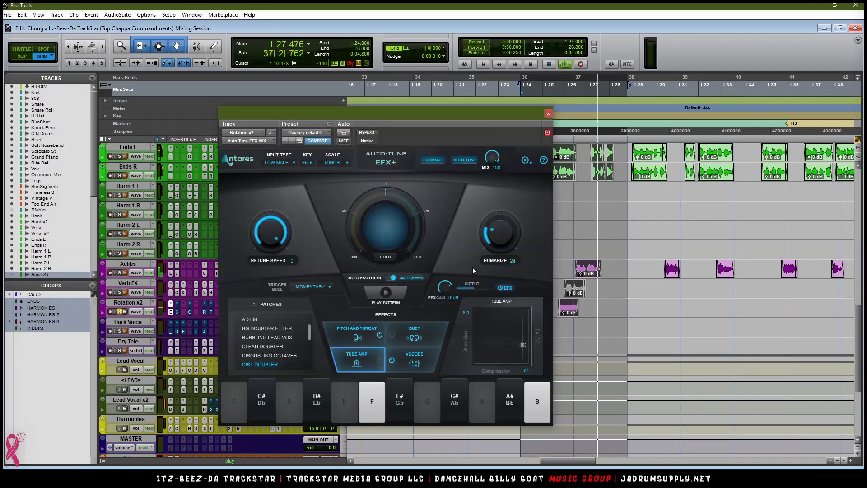
{"action": "left_click", "coordinate": [548, 114]}
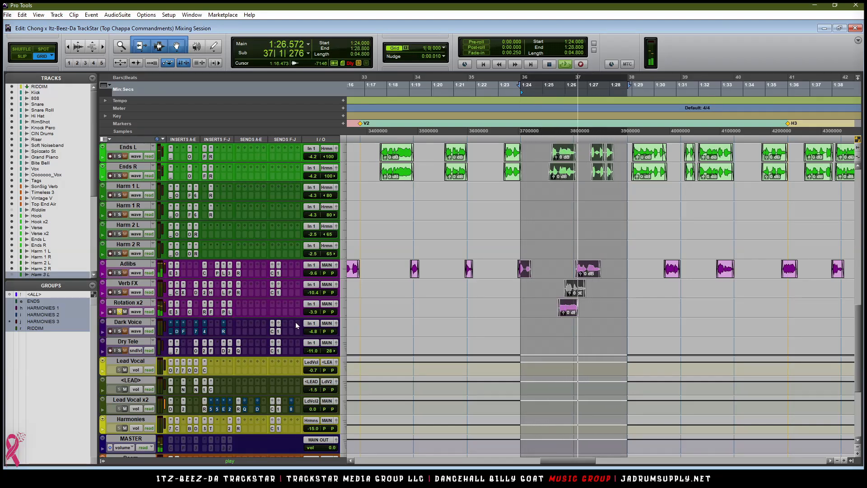
Step: Unsolo Rotation x2, play the range with the full mix and lower the track's fader to about -8.9 dB
{"action": "key", "text": "space"}
{"action": "key", "text": "space"}
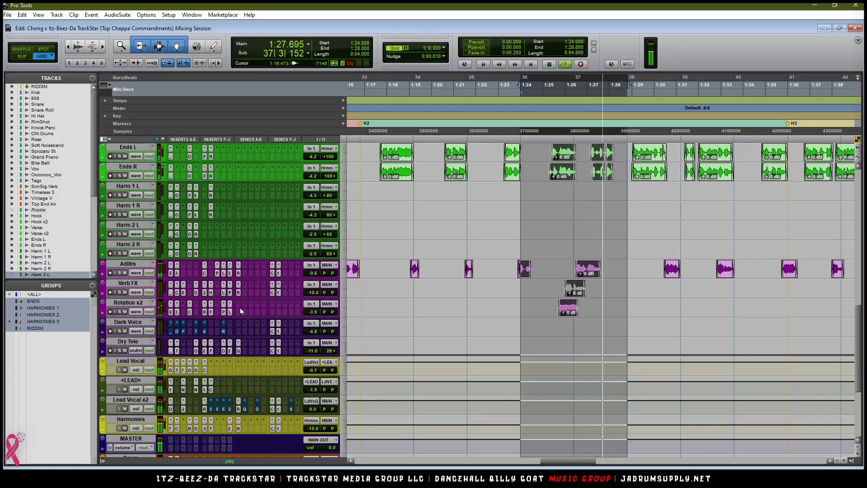
{"action": "key", "text": "ctrl+equal"}
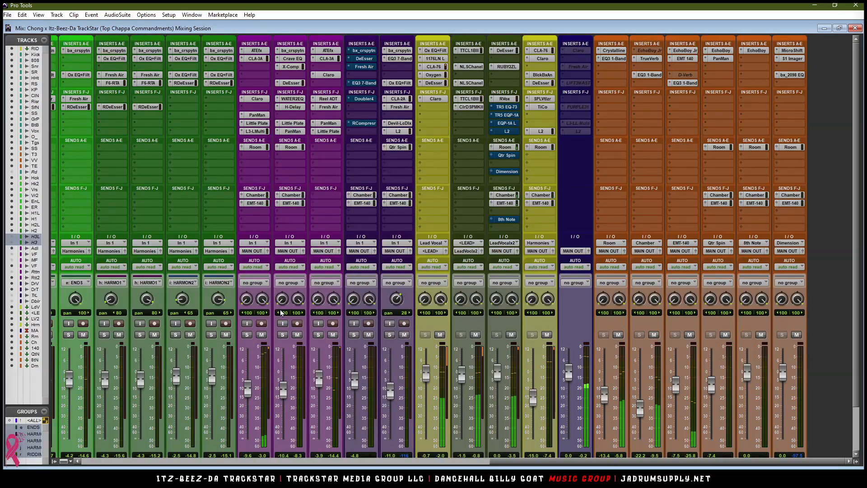
{"action": "scroll", "coordinate": [244, 209], "scroll_direction": "down", "scroll_amount": 3}
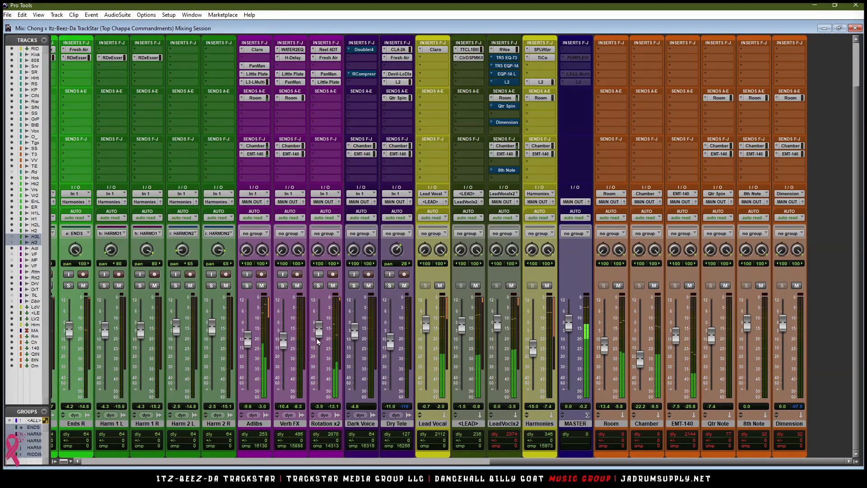
{"action": "left_click_drag", "start_coordinate": [319, 328], "coordinate": [320, 347]}
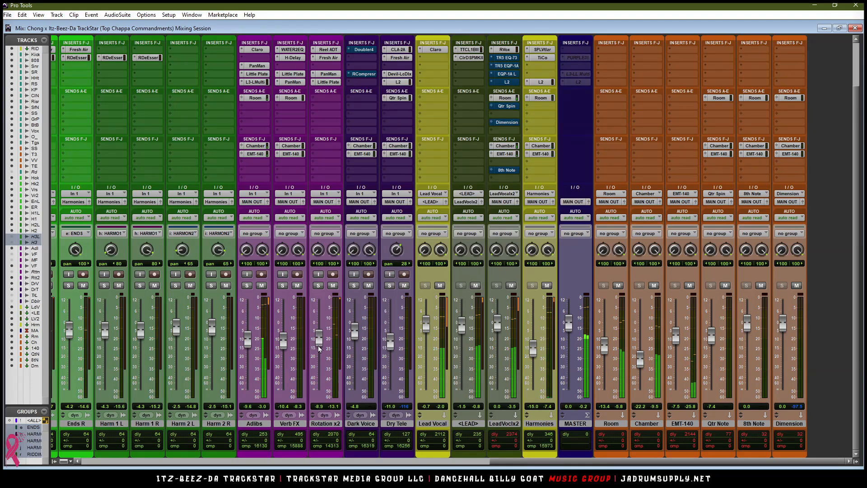
Step: Lower the Rotation x2 fader to -9.2 dB and set the Adlibs fader to -9.5 dB, then return to the Edit window
{"action": "left_click_drag", "start_coordinate": [320, 342], "coordinate": [320, 349]}
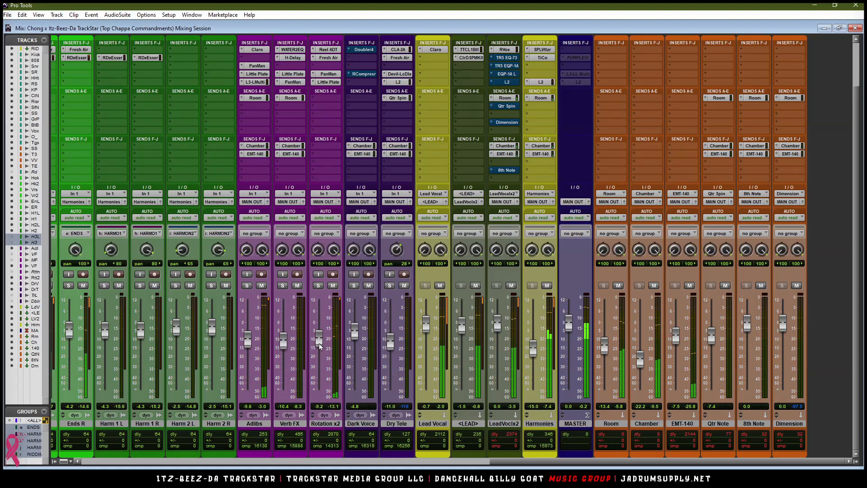
{"action": "left_click_drag", "start_coordinate": [252, 347], "coordinate": [251, 346]}
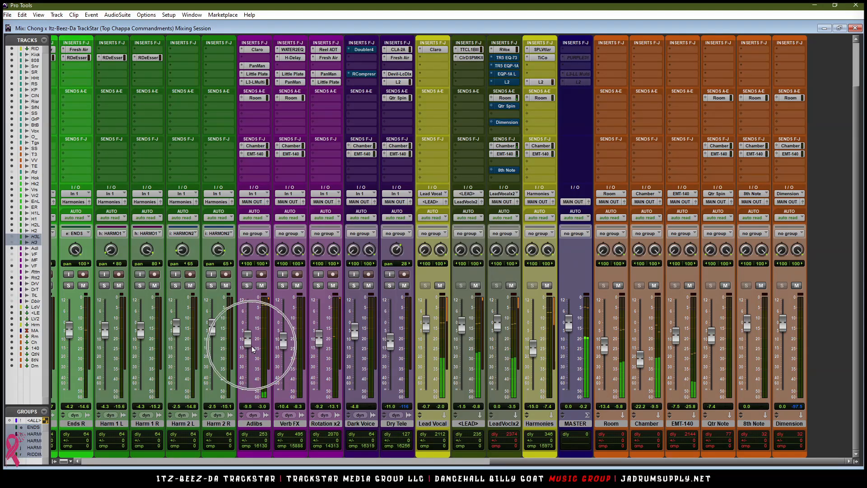
{"action": "left_click", "coordinate": [855, 29]}
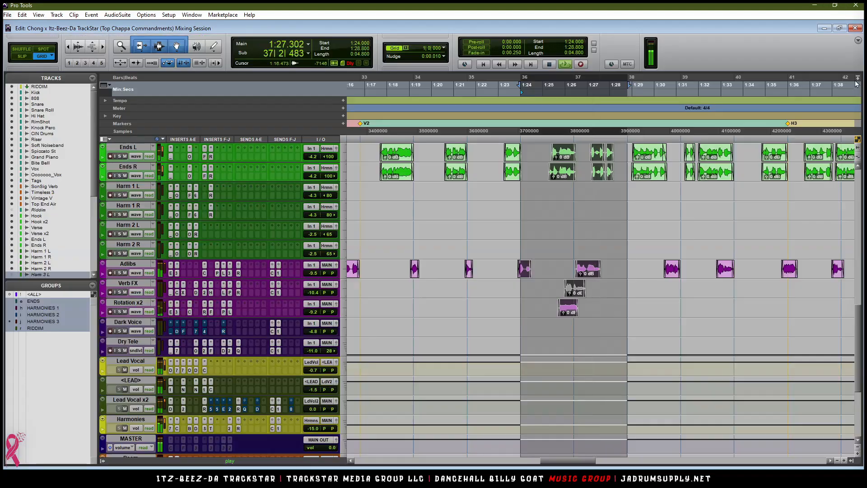
Step: Play the full mix from the V2 marker at 1:16.800 into the H3 section, following the vocal tracks
{"action": "key", "text": "space"}
{"action": "key", "text": "ctrl+bracketleft"}
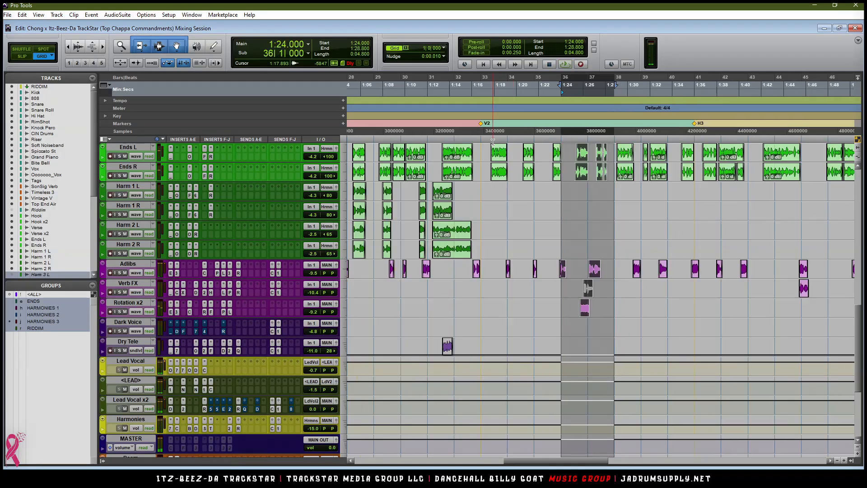
{"action": "left_click", "coordinate": [485, 140]}
{"action": "key", "text": "space"}
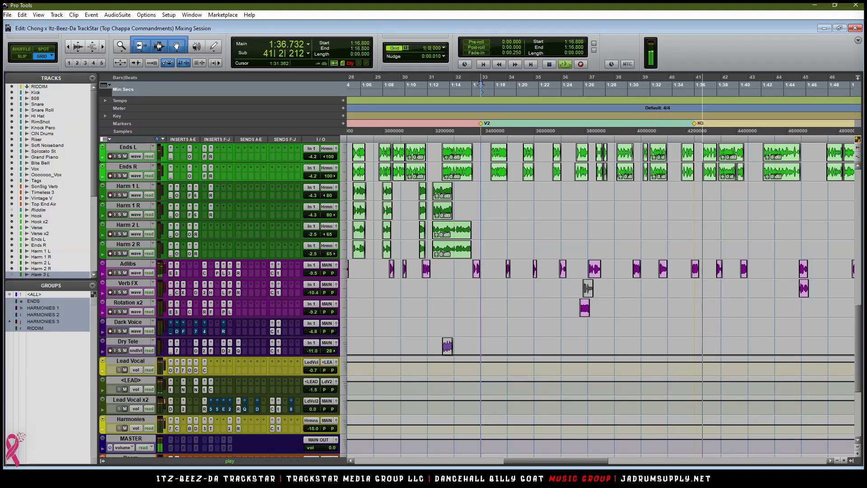
{"action": "left_click_drag", "start_coordinate": [601, 459], "coordinate": [637, 459]}
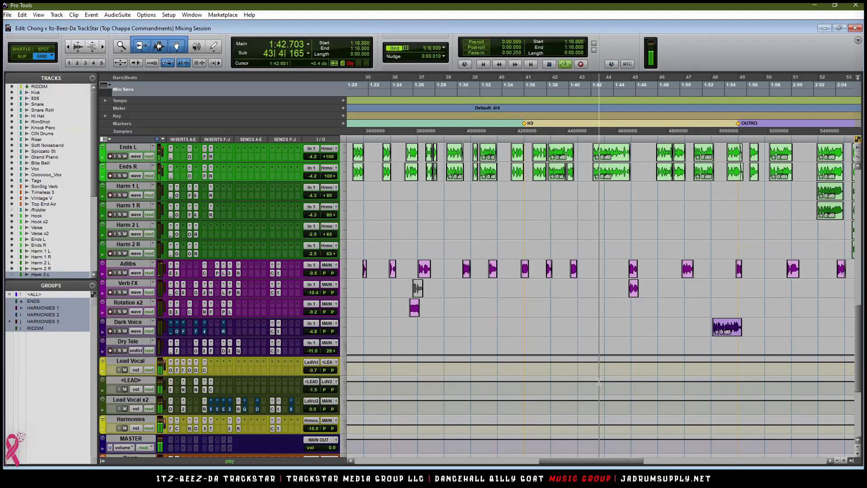
{"action": "scroll", "coordinate": [598, 384], "scroll_direction": "up", "scroll_amount": 2}
{"action": "scroll", "coordinate": [603, 374], "scroll_direction": "up", "scroll_amount": 1}
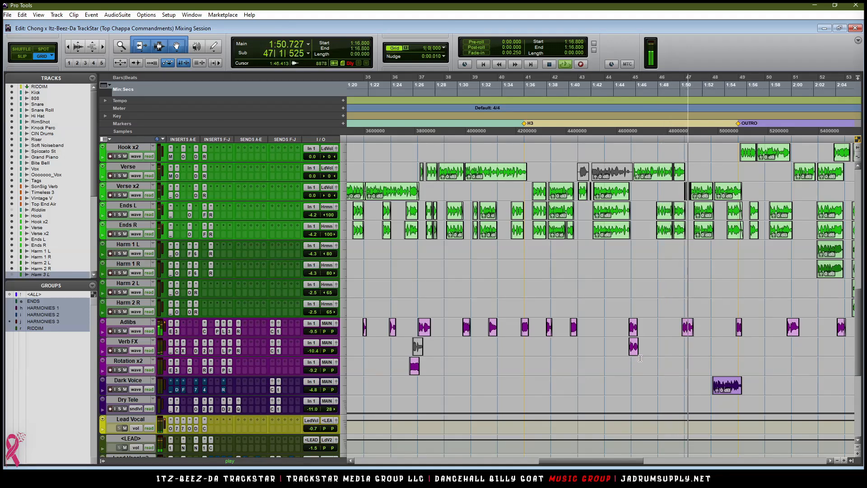
Step: Replay the H3 section from 1:43.200 up to the OUTRO marker, checking the Verb FX and Dark Voice clips
{"action": "left_click", "coordinate": [613, 137]}
{"action": "key", "text": "space"}
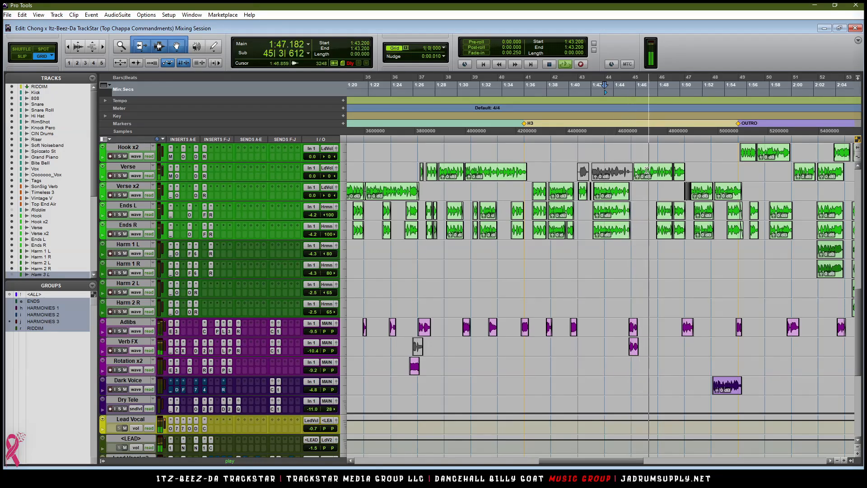
{"action": "key", "text": "ctrl+bracketright"}
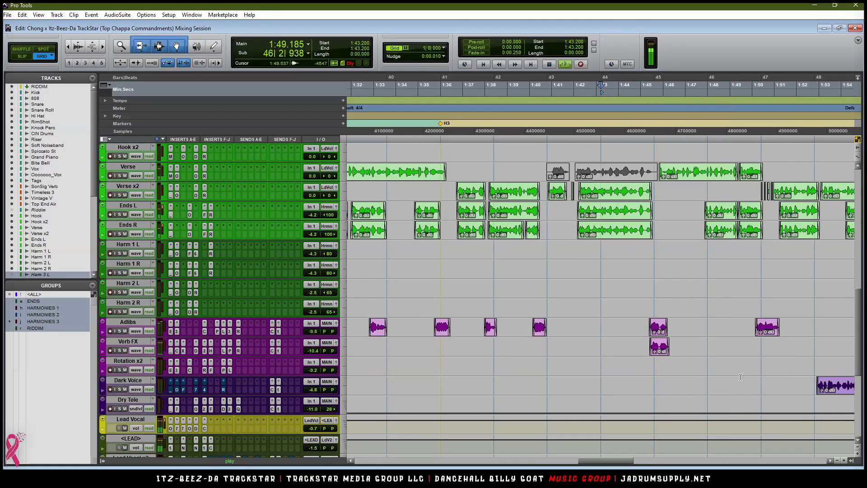
{"action": "left_click_drag", "start_coordinate": [629, 462], "coordinate": [651, 464]}
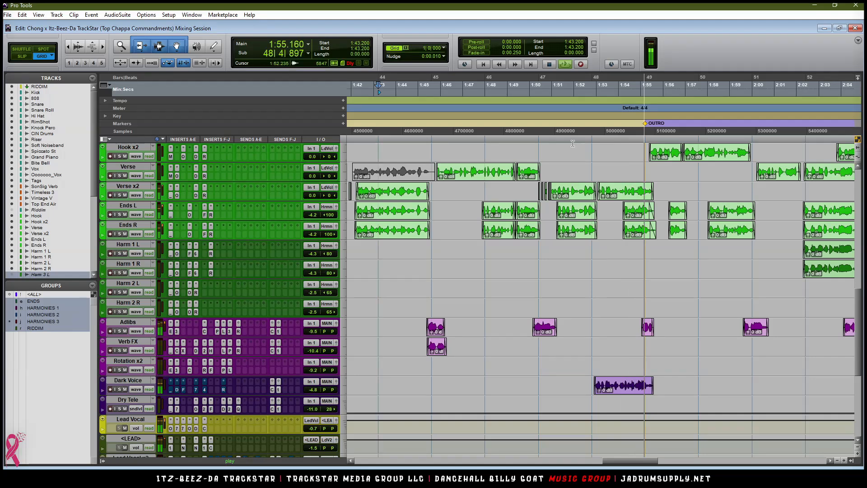
Step: Solo the Dark Voice track, enable its bypassed EQ3 7-Band, Doubler4 and RComprsr inserts, and play its clip at 1:52.904
{"action": "left_click", "coordinate": [529, 417]}
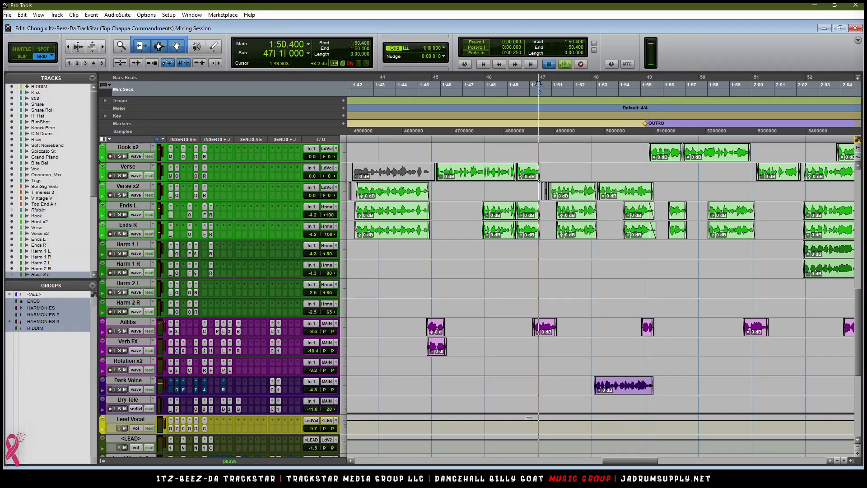
{"action": "left_click", "coordinate": [621, 392]}
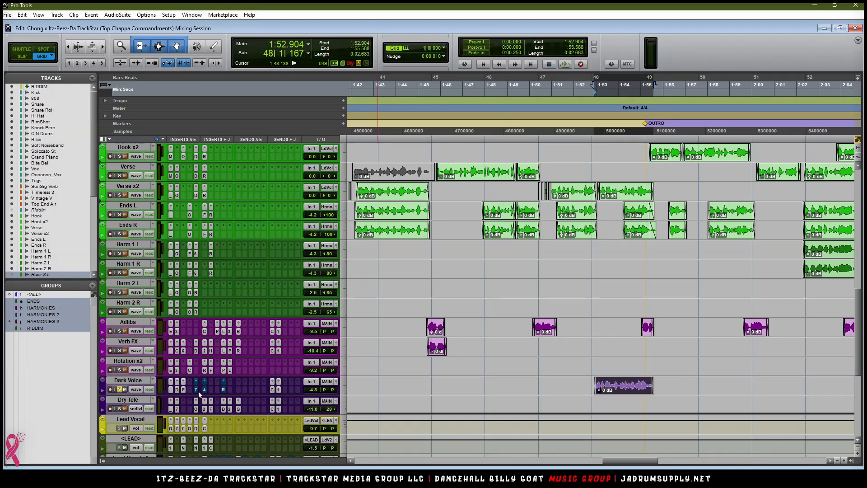
{"action": "key", "text": "space"}
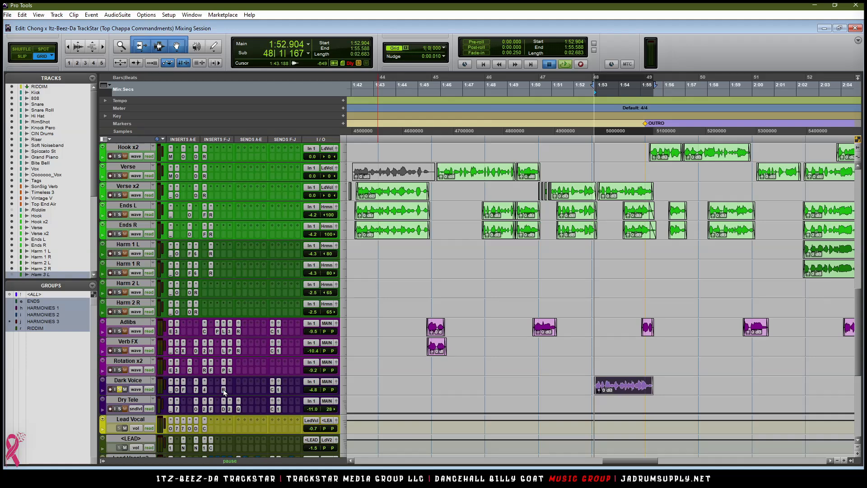
Step: Reset the Dark Voice track's Chamber and EMT-140 send levels to 0.0 dB and stop playback
{"action": "left_click", "coordinate": [272, 390]}
{"action": "left_click", "coordinate": [283, 255], "text": "alt"}
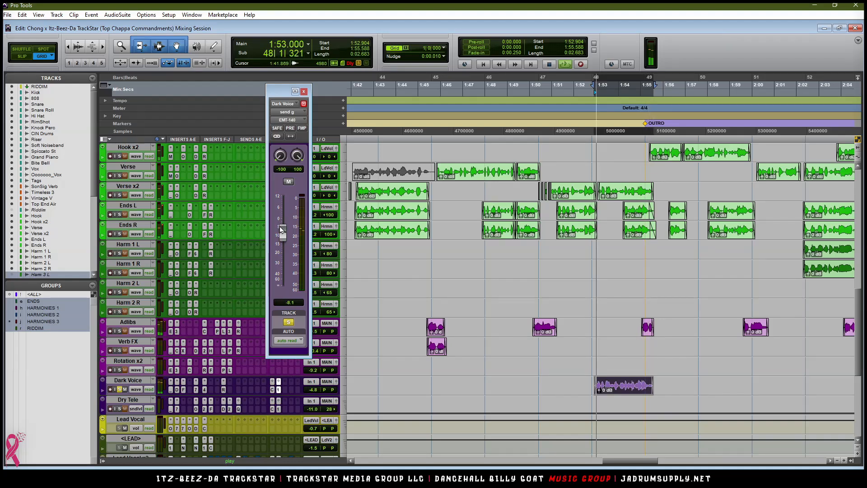
{"action": "left_click", "coordinate": [282, 235], "text": "alt"}
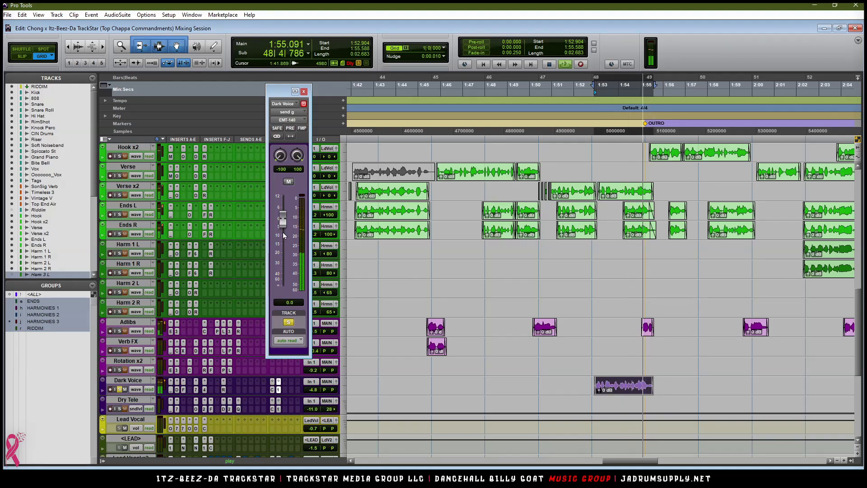
{"action": "left_click", "coordinate": [304, 91]}
{"action": "key", "text": "space"}
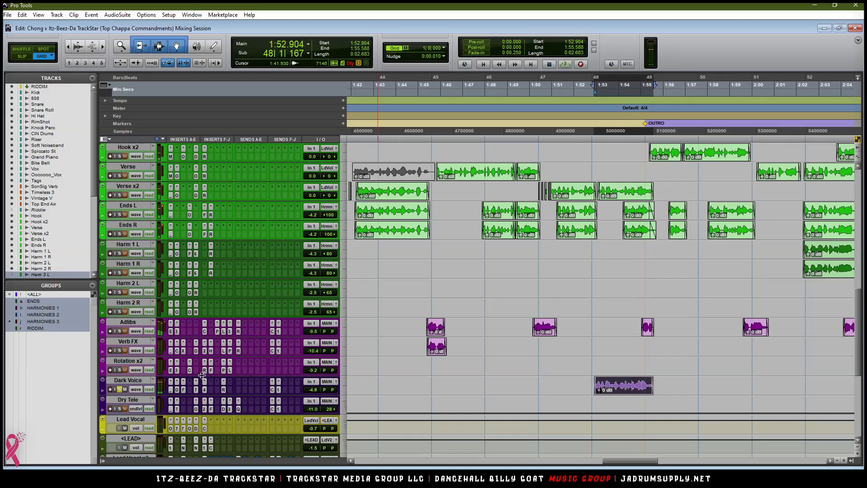
Step: Check the Dark Voice track's EQ3 7-Band insert in the Mix window during playback, then unsolo the track
{"action": "key", "text": "ctrl+equal"}
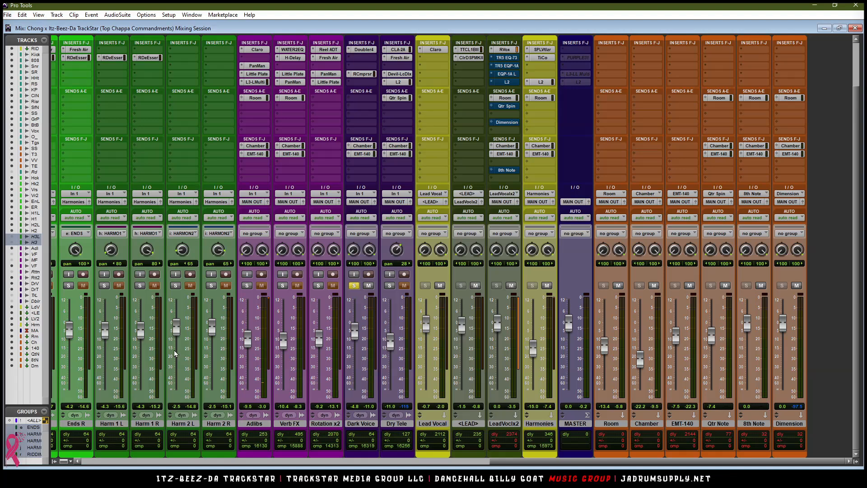
{"action": "scroll", "coordinate": [402, 243], "scroll_direction": "up", "scroll_amount": 3}
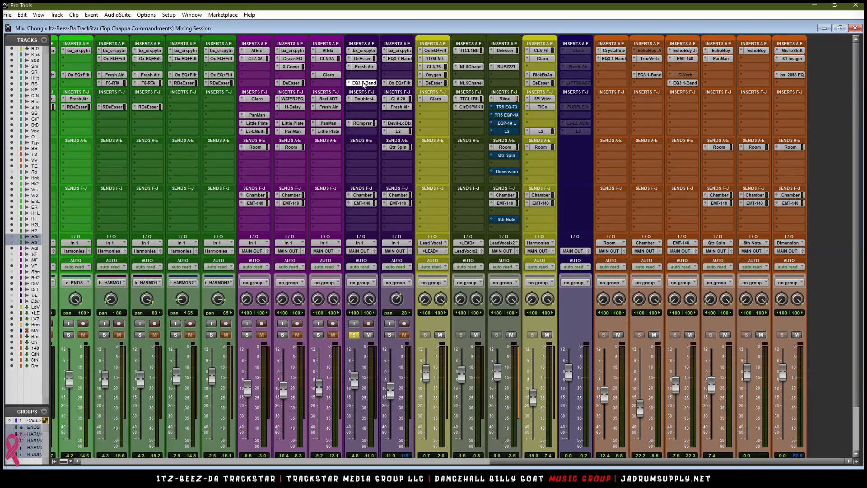
{"action": "left_click", "coordinate": [364, 83]}
{"action": "left_click", "coordinate": [366, 98]}
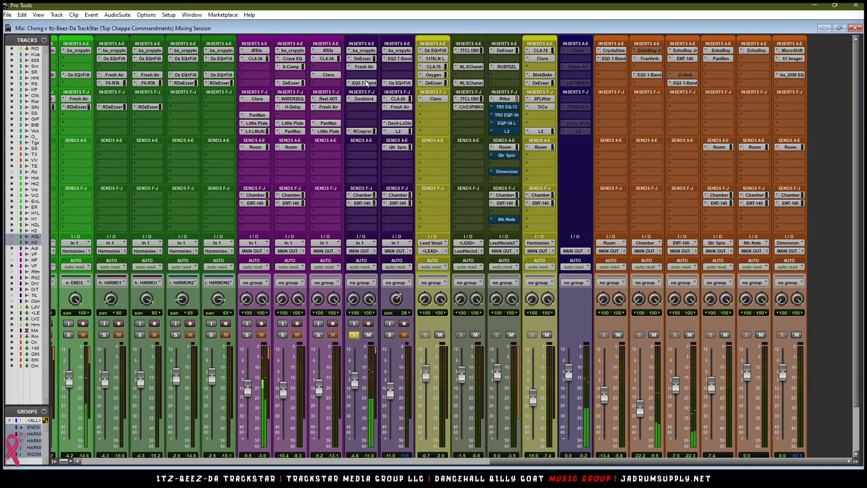
{"action": "left_click", "coordinate": [354, 336]}
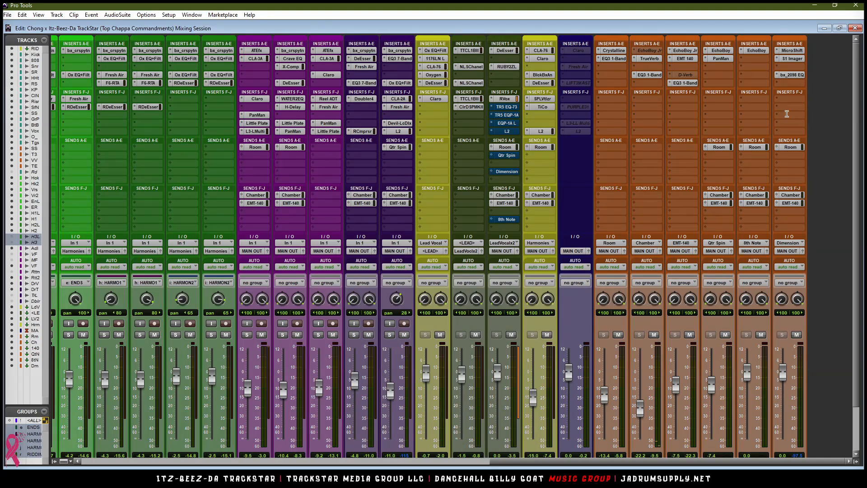
Step: Play the full mix around the Dark Voice clip from 1:50.400 and again from 1:52.800
{"action": "key", "text": "ctrl+equal"}
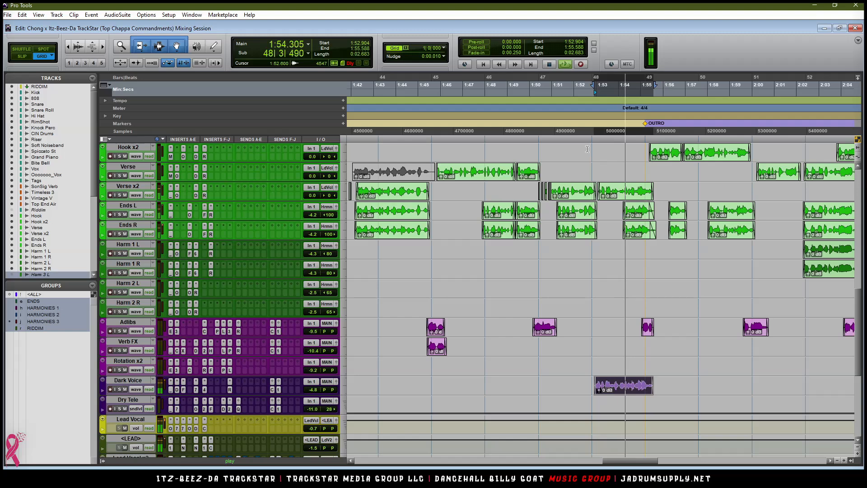
{"action": "left_click", "coordinate": [542, 145]}
{"action": "key", "text": "t"}
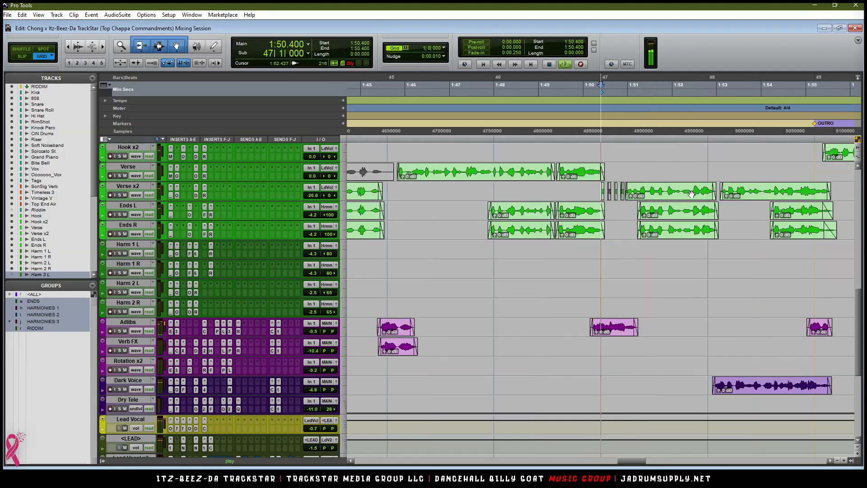
{"action": "key", "text": "t"}
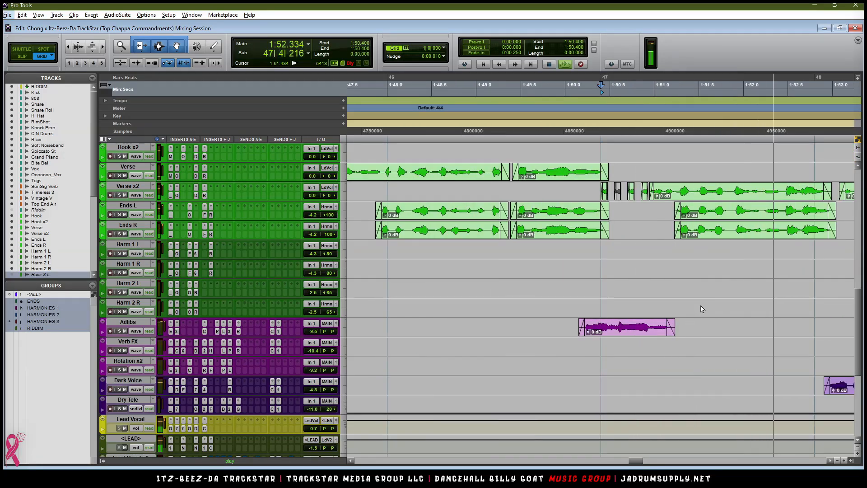
{"action": "key", "text": "r"}
{"action": "left_click", "coordinate": [707, 259]}
{"action": "key", "text": "space"}
{"action": "key", "text": "space"}
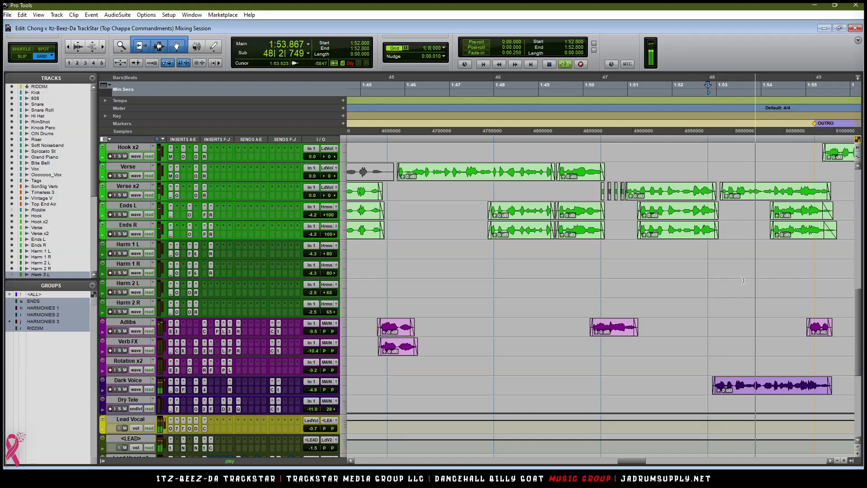
Step: Select the Verse x2 clip just before the OUTRO marker and play it within the mix
{"action": "scroll", "coordinate": [746, 280], "scroll_direction": "up", "scroll_amount": 5}
{"action": "key", "text": "space"}
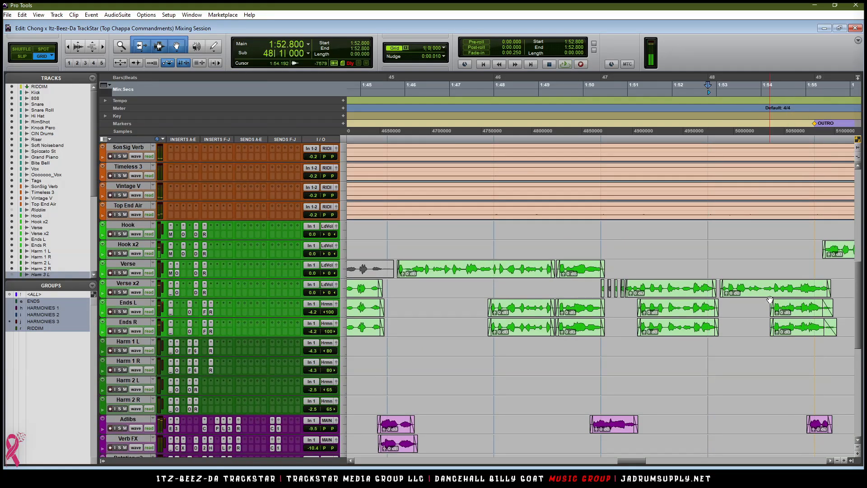
{"action": "left_click", "coordinate": [774, 295]}
{"action": "key", "text": "space"}
{"action": "key", "text": "space"}
{"action": "key", "text": "space"}
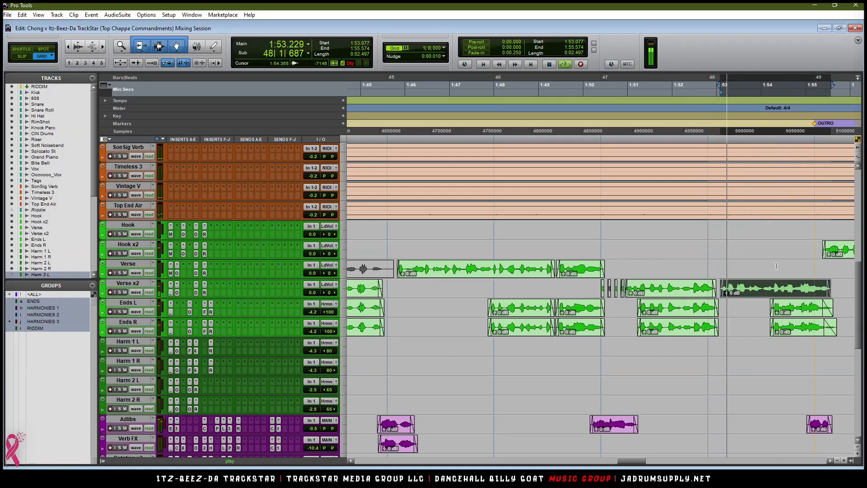
Step: Bring the start of the selected Verse x2 clip slightly earlier and replay the passage from 1:52.800
{"action": "left_click_drag", "start_coordinate": [630, 460], "coordinate": [646, 460]}
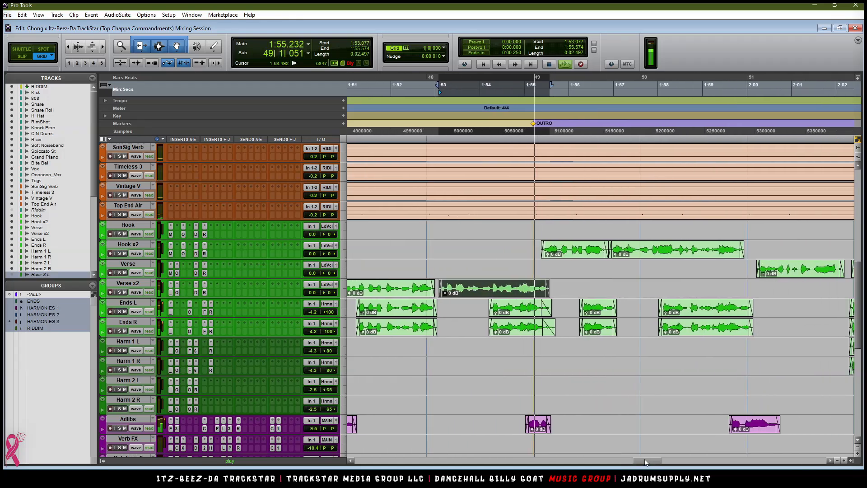
{"action": "scroll", "coordinate": [483, 358], "scroll_direction": "up", "scroll_amount": 2}
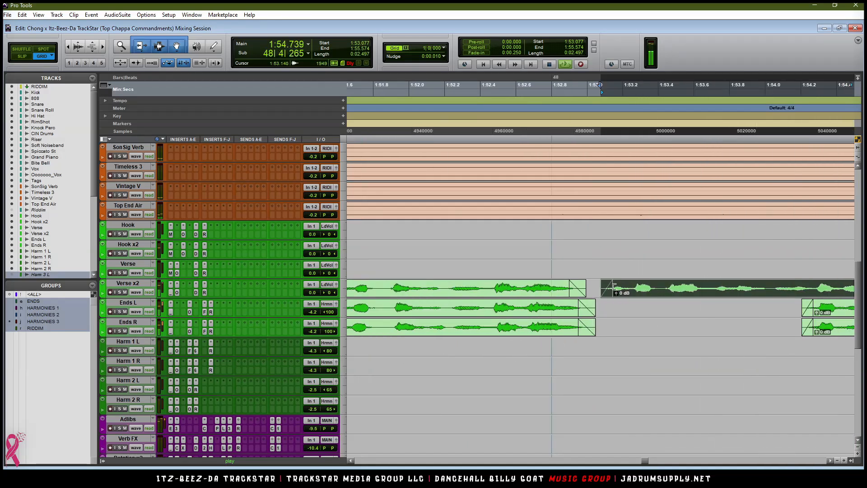
{"action": "mouse_move", "coordinate": [613, 293]}
{"action": "left_mouse_down"}
{"action": "mouse_move", "coordinate": [592, 293]}
{"action": "mouse_move", "coordinate": [600, 291]}
{"action": "left_mouse_up"}
{"action": "scroll", "coordinate": [625, 282], "scroll_direction": "down", "scroll_amount": 2}
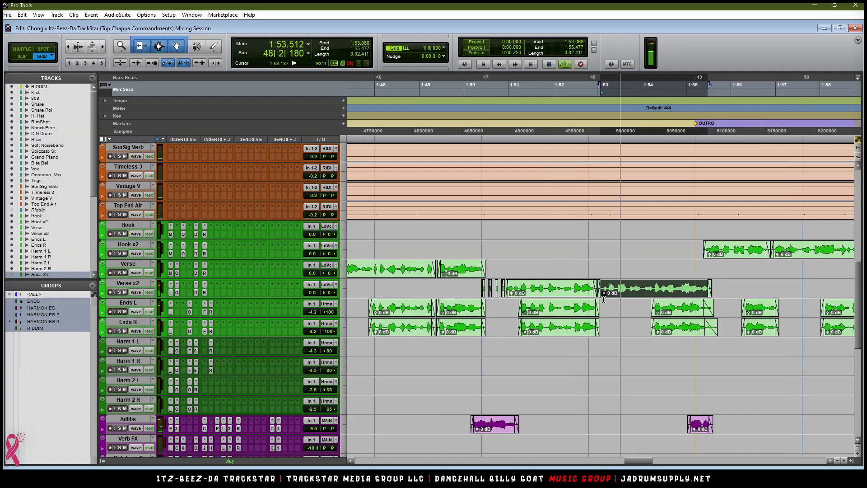
{"action": "left_click", "coordinate": [584, 141]}
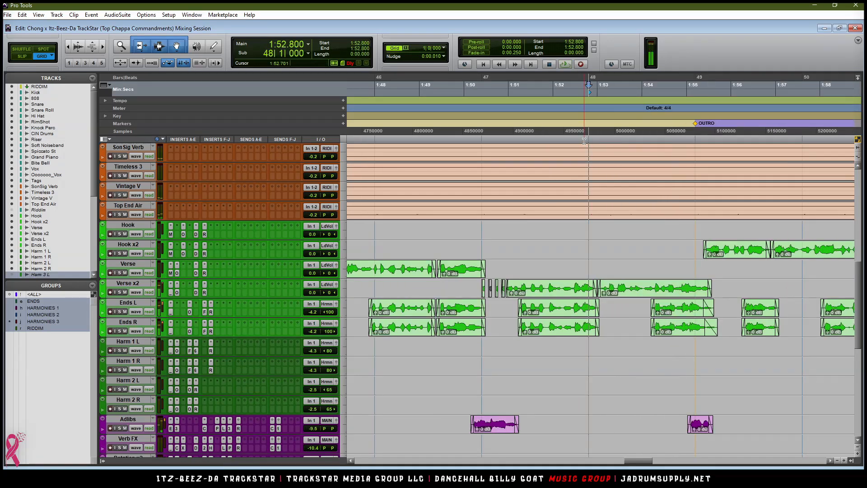
Step: Try a copy of the Dark Voice clip on the Verse track, and undo the copy
{"action": "scroll", "coordinate": [641, 199], "scroll_direction": "down", "scroll_amount": 3}
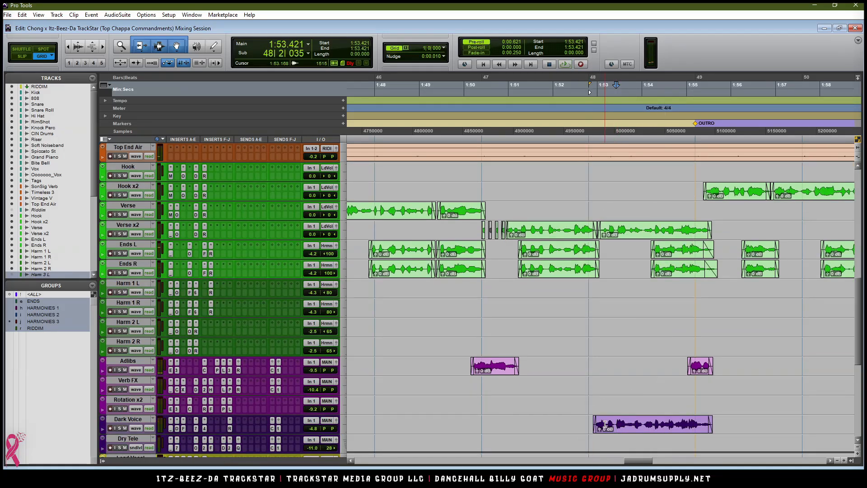
{"action": "left_click_drag", "start_coordinate": [635, 432], "coordinate": [637, 213]}
{"action": "left_click", "coordinate": [634, 210]}
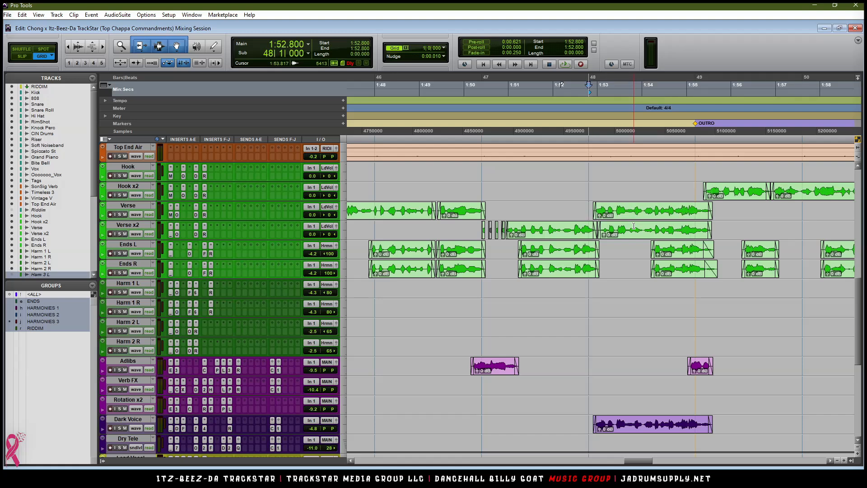
{"action": "key", "text": "ctrl+z"}
Step: Split a copy of the Dark Voice clip on Harm 1 R at 1:53.399 and move its first part onto Verse x2 at 1:52.934
{"action": "key", "text": "ctrl+]"}
{"action": "key", "text": "ctrl+]"}
{"action": "key", "text": "ctrl+]"}
{"action": "key", "text": "ctrl+]"}
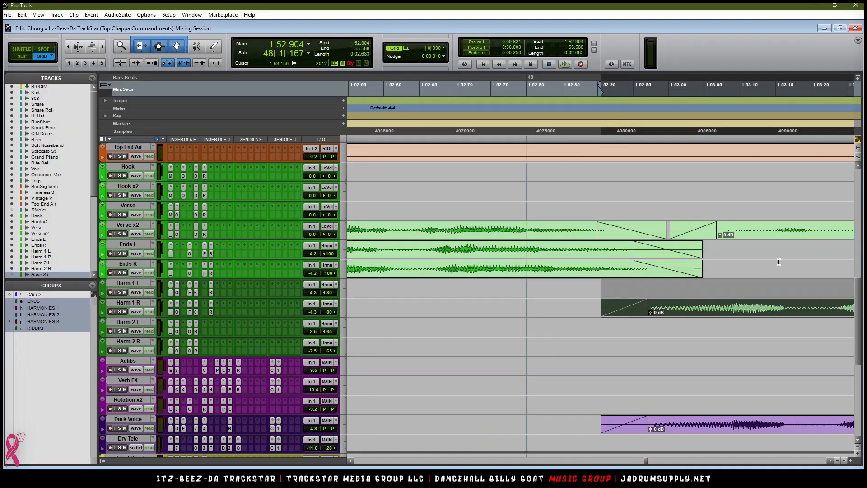
{"action": "key", "text": "ctrl+["}
{"action": "left_click", "coordinate": [776, 307]}
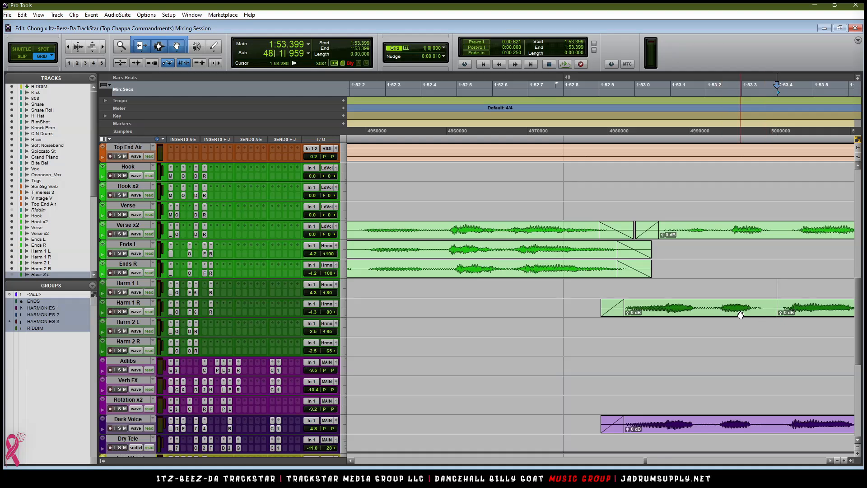
{"action": "left_click_drag", "start_coordinate": [741, 315], "coordinate": [747, 240]}
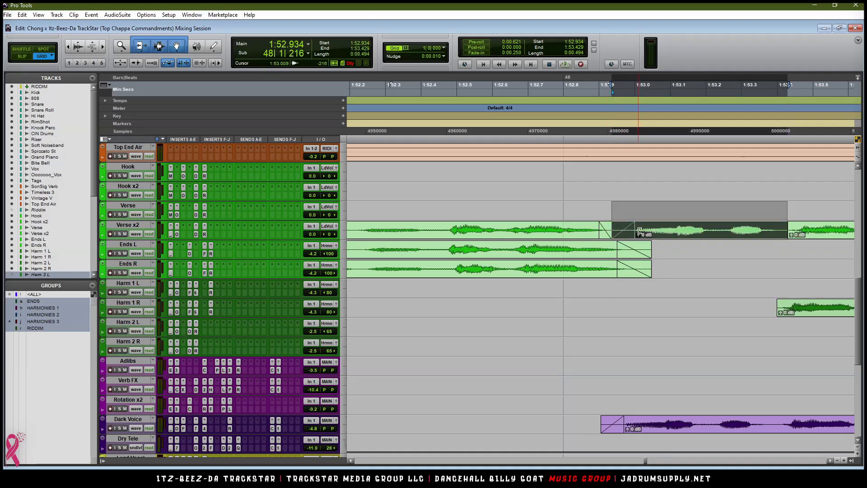
Step: Delete the 0.035 s piece starting at 1:52.937 from the start of the moved Verse x2 clip
{"action": "left_click", "coordinate": [639, 231]}
{"action": "left_click_drag", "start_coordinate": [624, 231], "coordinate": [613, 232]}
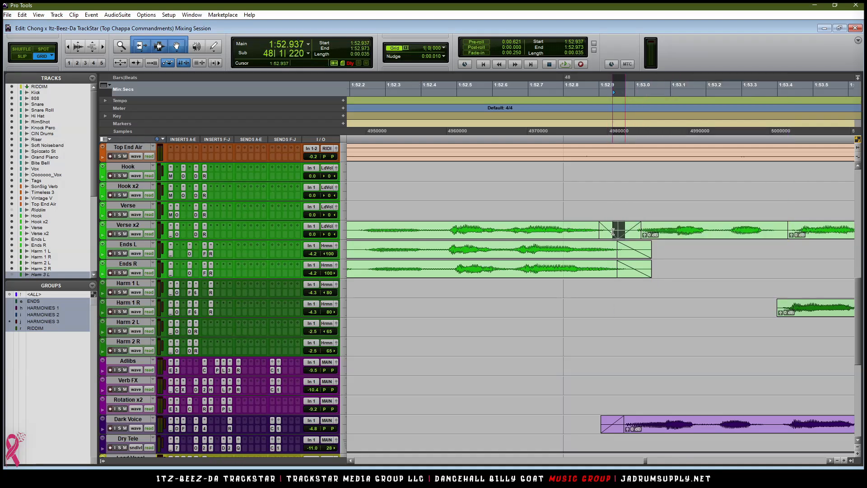
{"action": "key", "text": "Delete"}
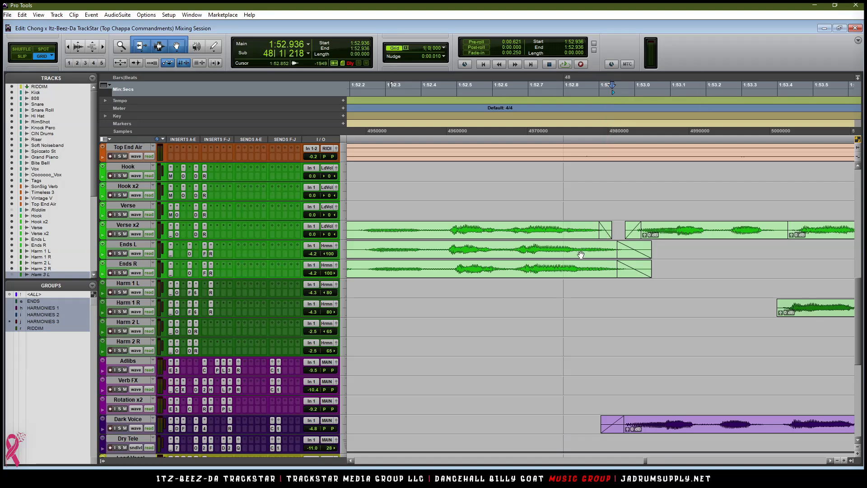
Step: Delete the leftover part of the Dark Voice copy from the Harm 1 R track
{"action": "key", "text": "r"}
{"action": "key", "text": "r"}
{"action": "key", "text": "r"}
{"action": "left_click", "coordinate": [653, 316]}
{"action": "key", "text": "Delete"}
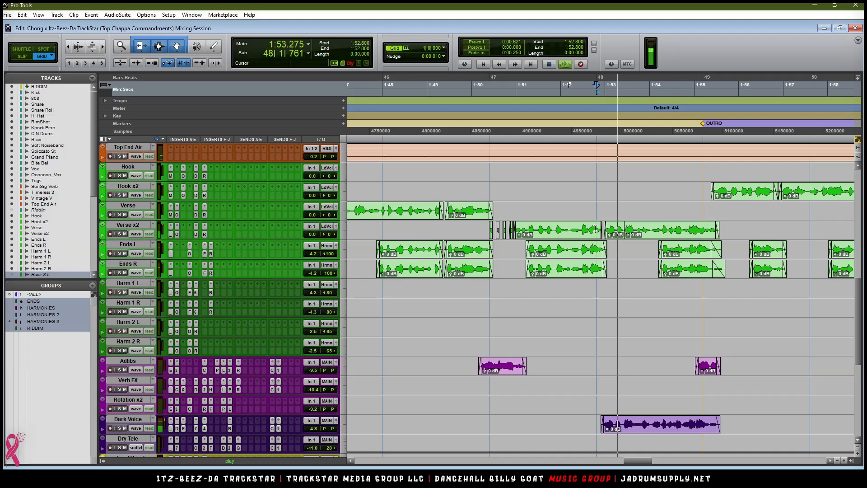
Step: Crossfade the join between the two Verse x2 clips at about 1:53.4 and replay the passage from 1:52.800
{"action": "key", "text": "ctrl+]"}
{"action": "key", "text": "ctrl+]"}
{"action": "key", "text": "ctrl+]"}
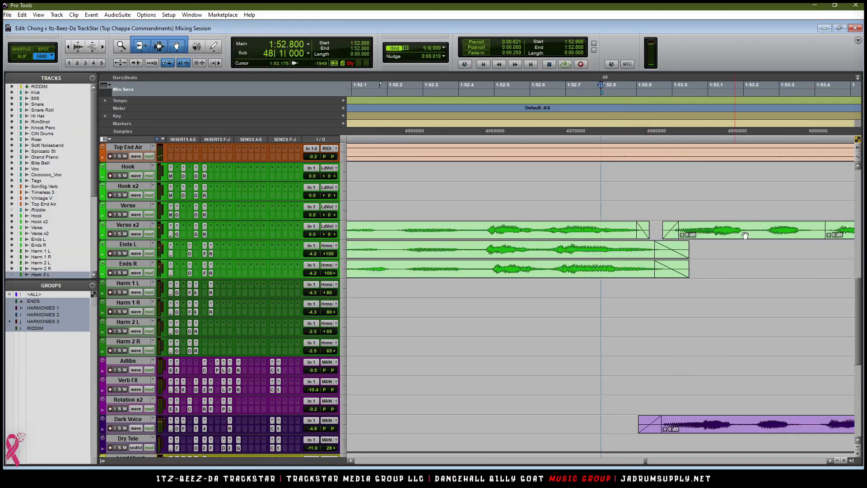
{"action": "left_click", "coordinate": [828, 232]}
{"action": "key", "text": "ctrl+["}
{"action": "key", "text": "ctrl+["}
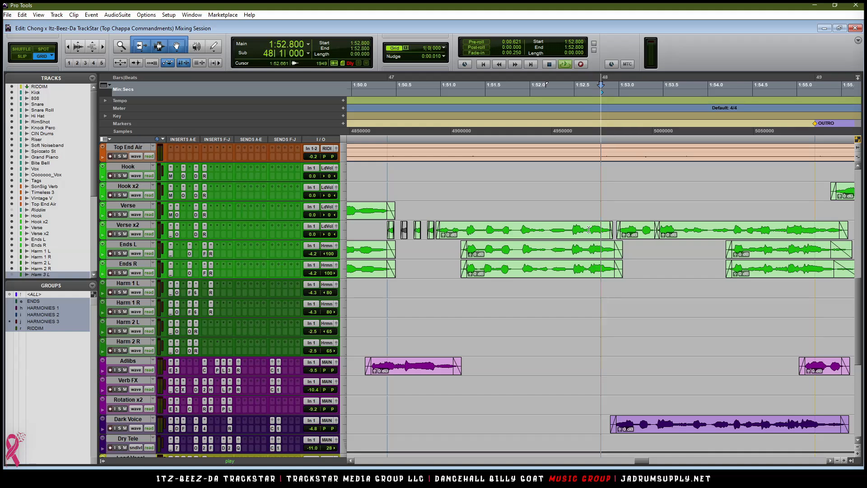
{"action": "key", "text": "space"}
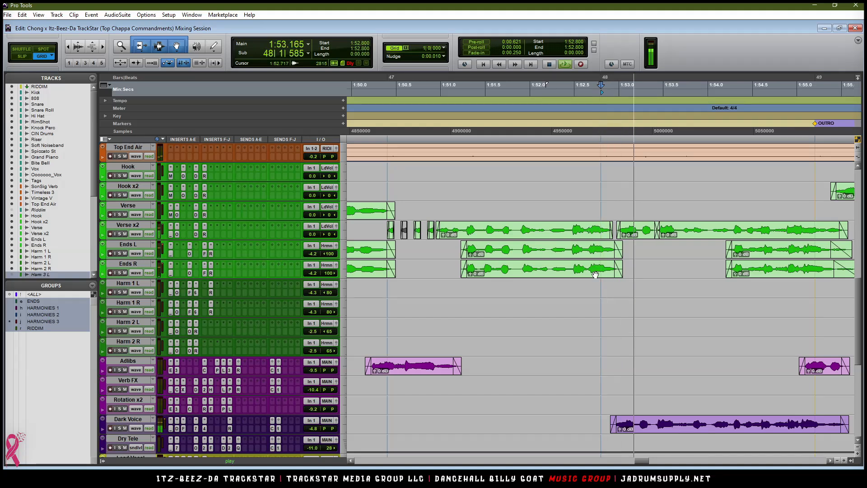
Step: Mute the Adlibs clip at 2:04.093 and play the outro from 2:04.800
{"action": "key", "text": "ctrl+["}
{"action": "key", "text": "ctrl+["}
{"action": "key", "text": "ctrl+["}
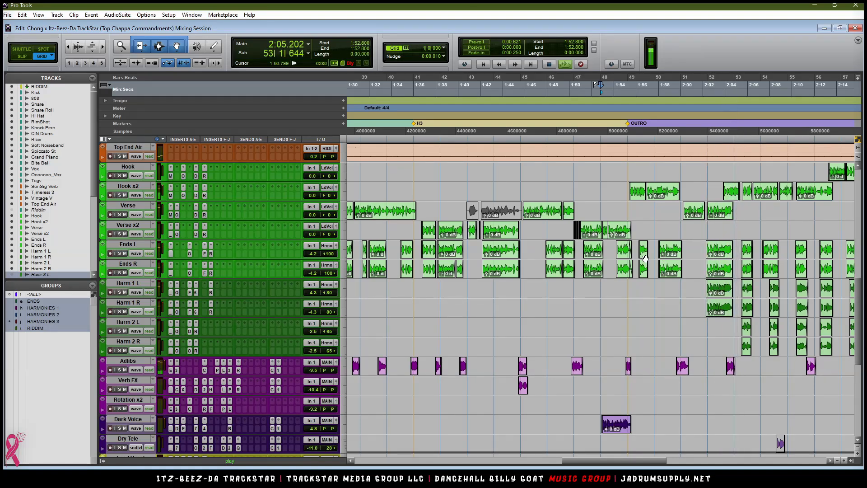
{"action": "left_click", "coordinate": [730, 369]}
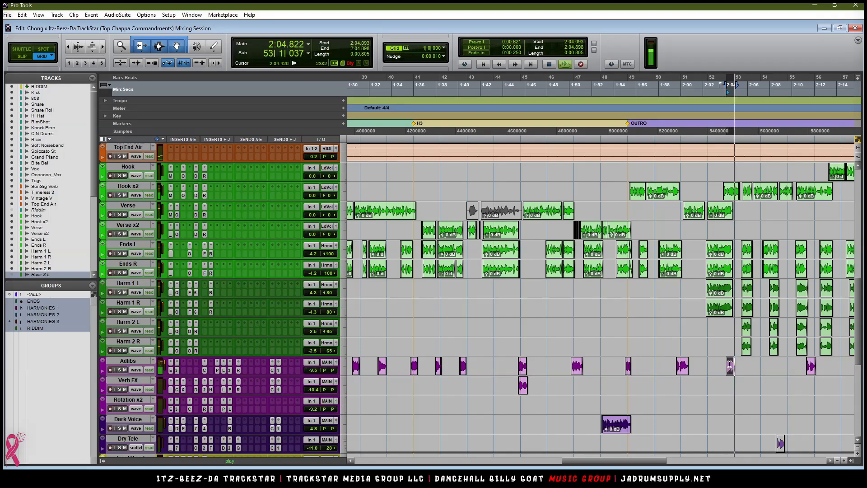
{"action": "key", "text": "r"}
{"action": "key", "text": "r"}
{"action": "scroll", "coordinate": [625, 321], "scroll_direction": "down", "scroll_amount": 2}
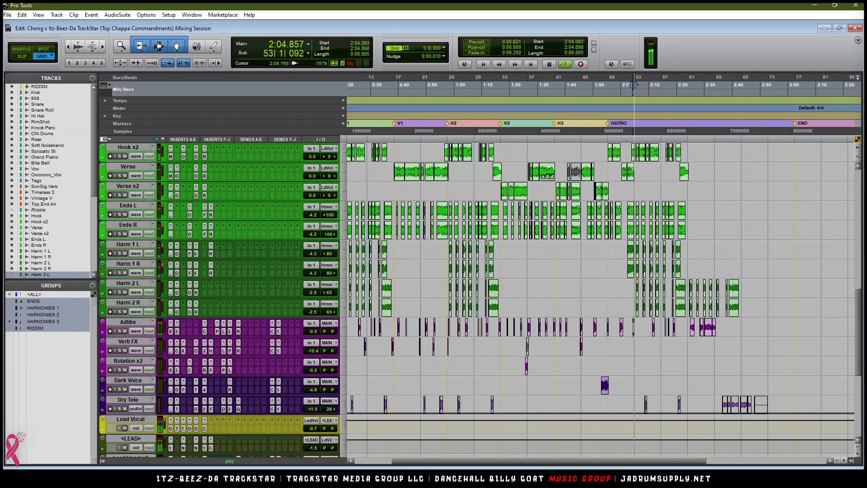
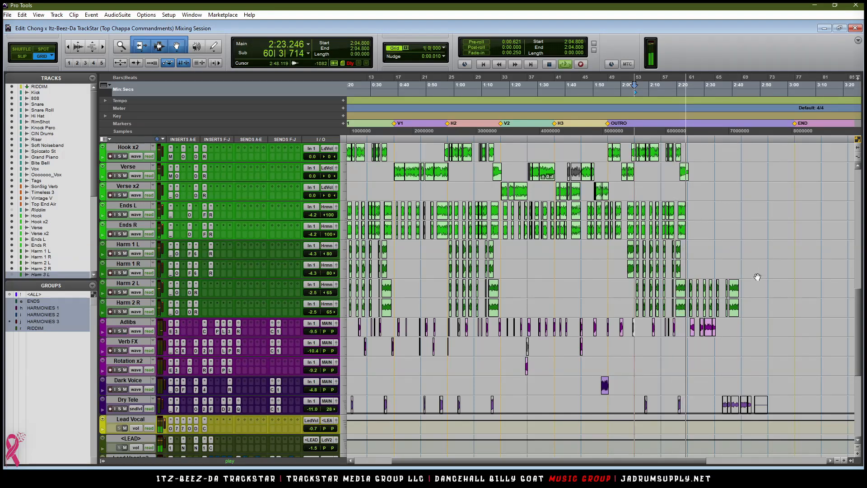
Step: Mute the Adlibs clips between 2:24.183 and 2:35.461 and replay that section
{"action": "key", "text": "ctrl+bracketright"}
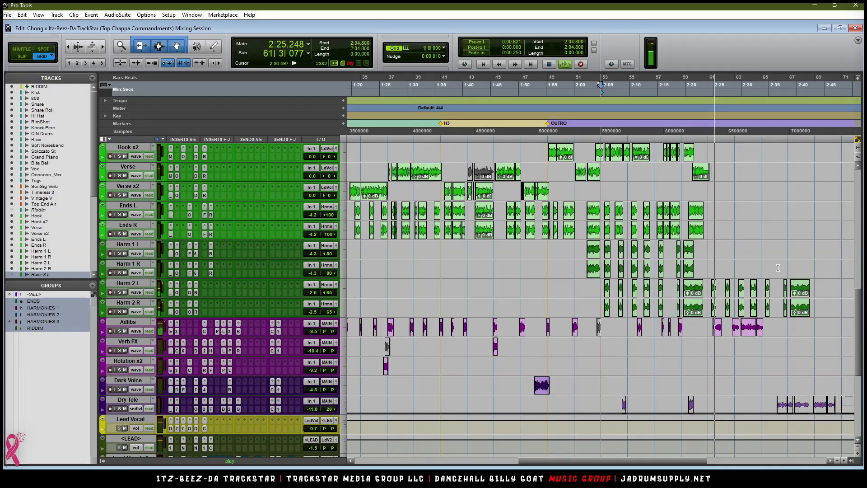
{"action": "left_click_drag", "start_coordinate": [709, 326], "coordinate": [771, 326]}
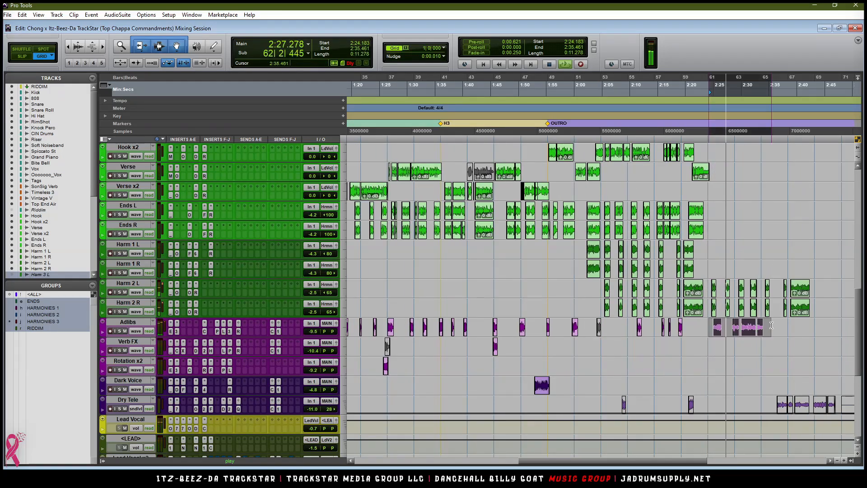
{"action": "key", "text": "space"}
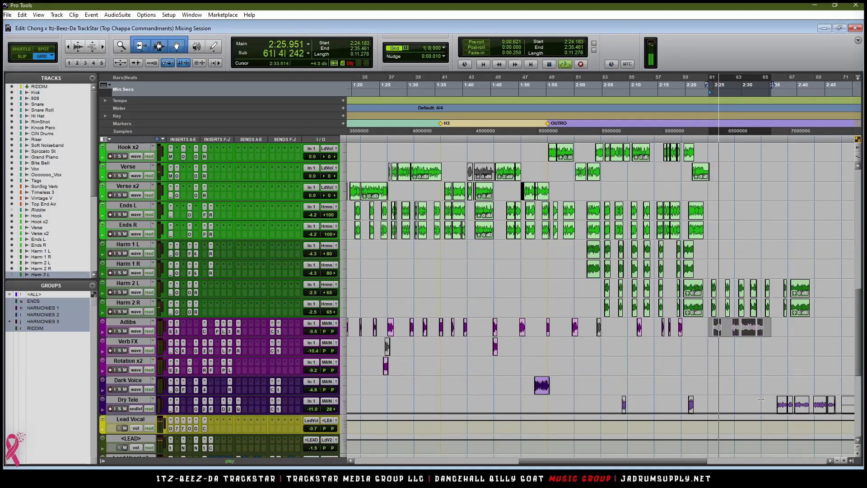
Step: Mute the Dry Tele clips between 2:33.600 and 2:48.000 and play from 2:33.600
{"action": "left_click_drag", "start_coordinate": [762, 400], "coordinate": [843, 407]}
{"action": "key", "text": "space"}
{"action": "key", "text": "space"}
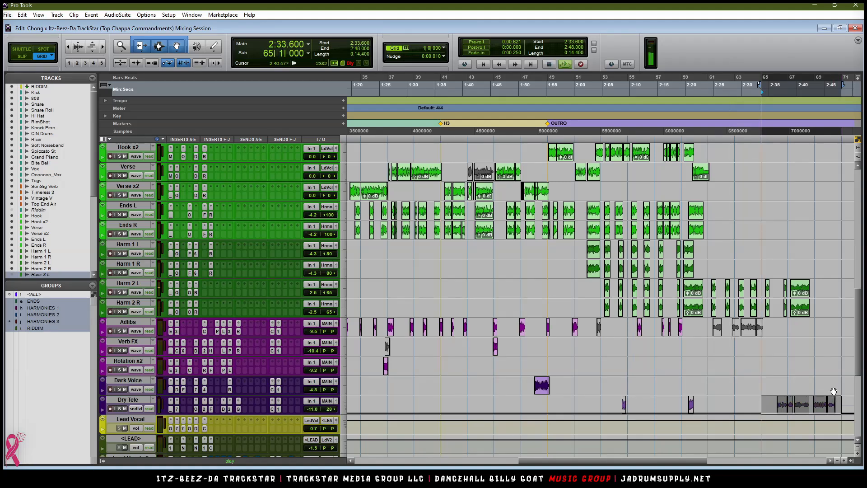
Step: Move the END marker back to the end of the instrumental tracks at 2:48.000
{"action": "key", "text": "r"}
{"action": "key", "text": "r"}
{"action": "key", "text": "t"}
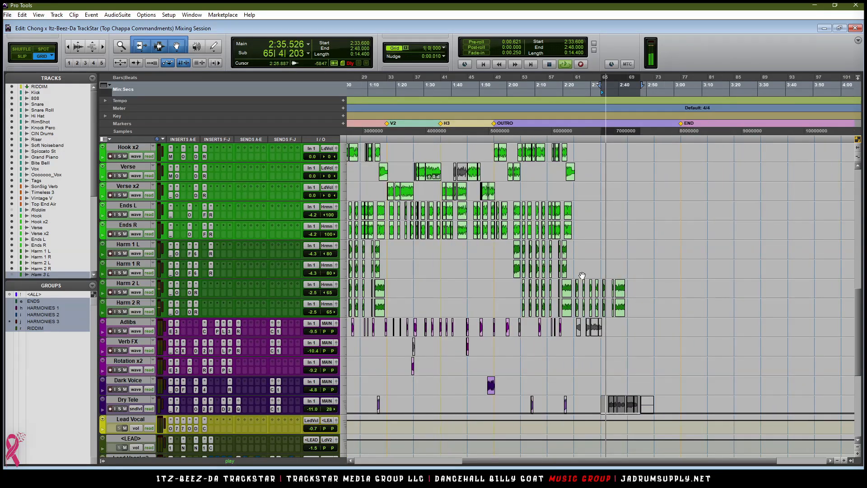
{"action": "scroll", "coordinate": [626, 223], "scroll_direction": "up", "scroll_amount": 8}
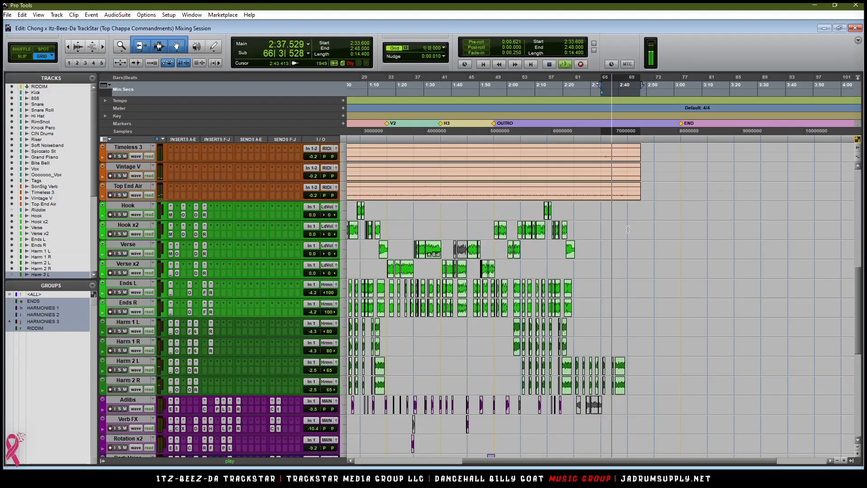
{"action": "left_click_drag", "start_coordinate": [686, 127], "coordinate": [644, 131]}
Step: Select the final Dry Tele clip after the END marker, place the edit cursor at 2:48.000 and stop playback
{"action": "scroll", "coordinate": [659, 376], "scroll_direction": "down", "scroll_amount": 10}
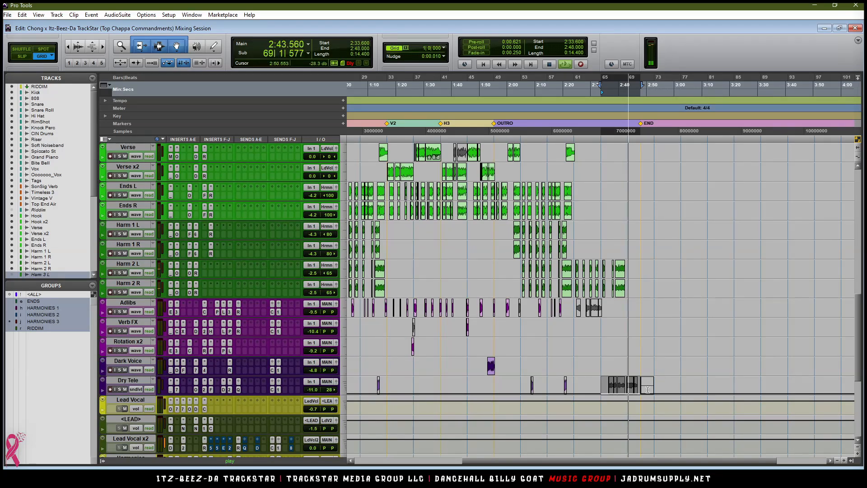
{"action": "left_click", "coordinate": [648, 389]}
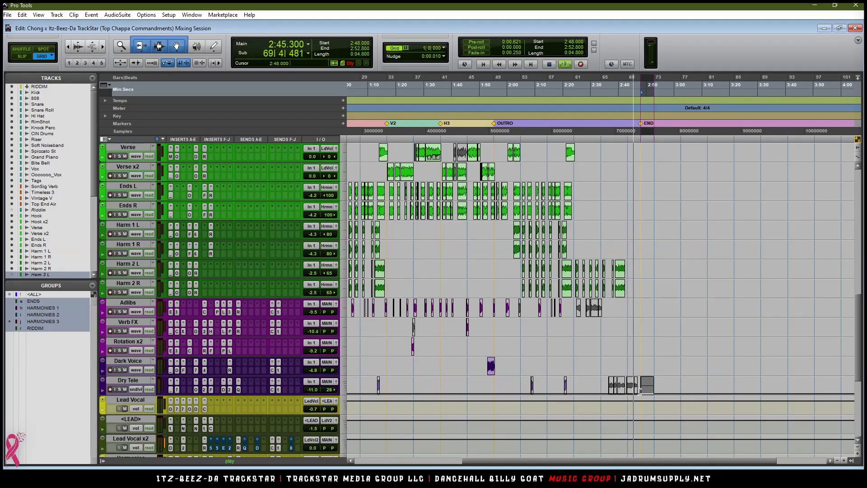
{"action": "left_click", "coordinate": [641, 380]}
{"action": "key", "text": "space"}
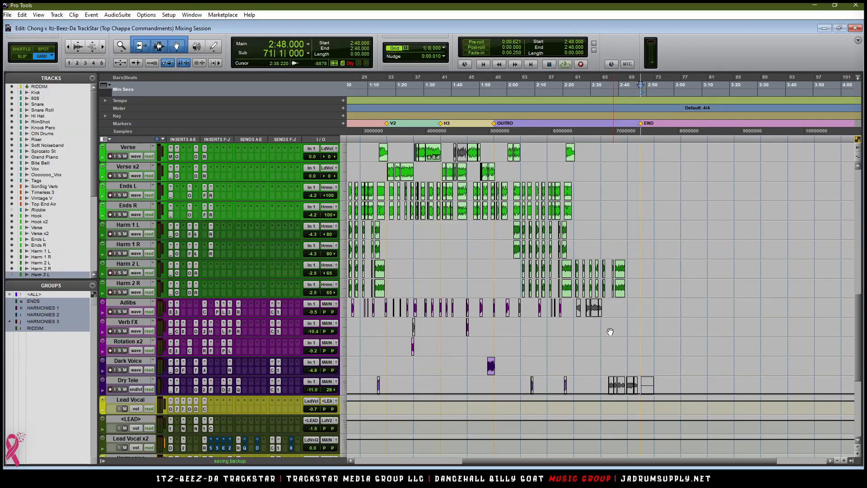
Step: Return to the session start and play the intro with the Dry Tele track enlarged in view
{"action": "key", "text": "ctrl+alt+super+Down"}
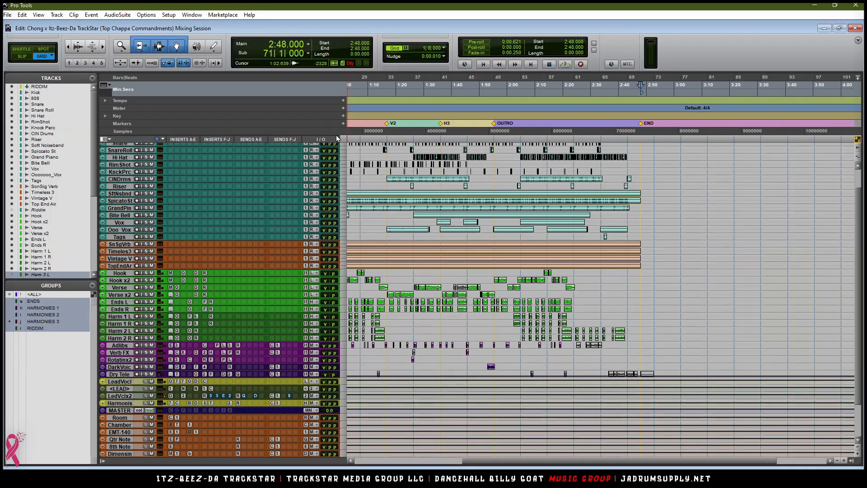
{"action": "key", "text": "Return"}
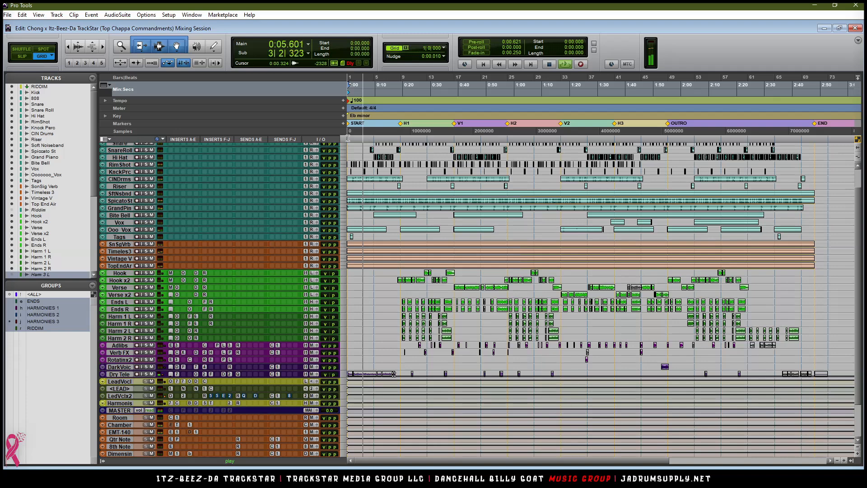
{"action": "key", "text": "super+Up"}
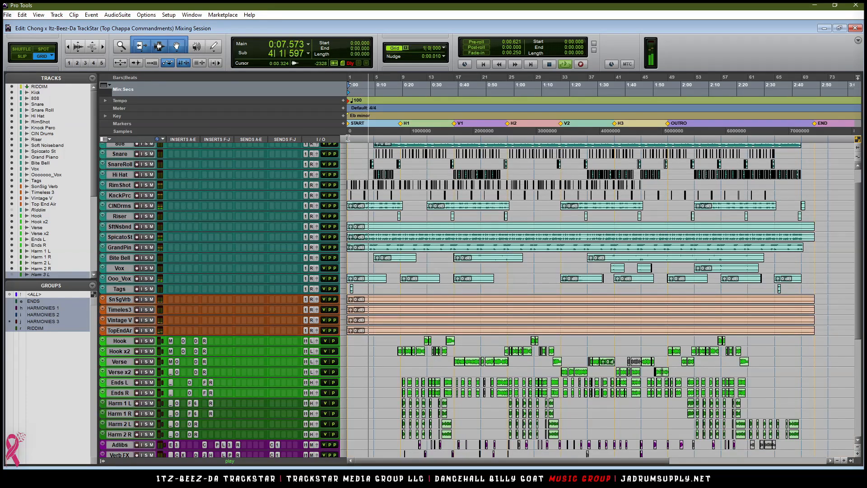
{"action": "scroll", "coordinate": [404, 231], "scroll_direction": "down", "scroll_amount": 8}
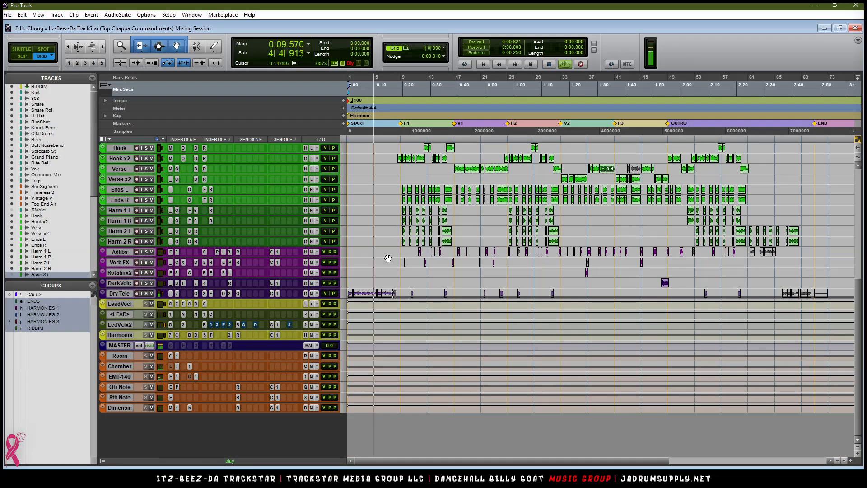
{"action": "key", "text": "t"}
{"action": "key", "text": "t"}
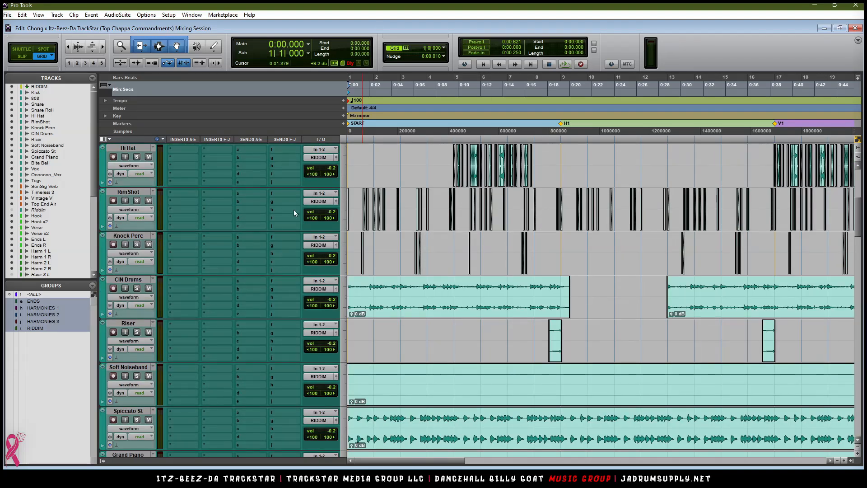
{"action": "scroll", "coordinate": [401, 285], "scroll_direction": "down", "scroll_amount": 10}
{"action": "scroll", "coordinate": [401, 285], "scroll_direction": "down", "scroll_amount": 15}
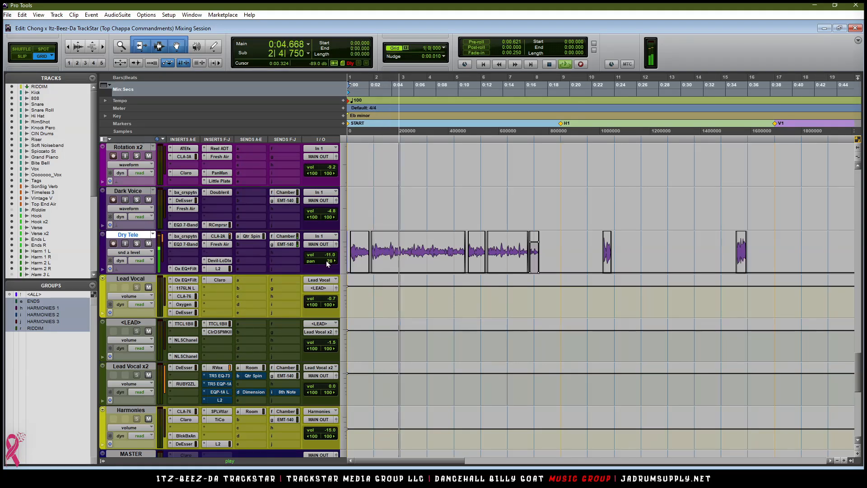
{"action": "left_click", "coordinate": [145, 252]}
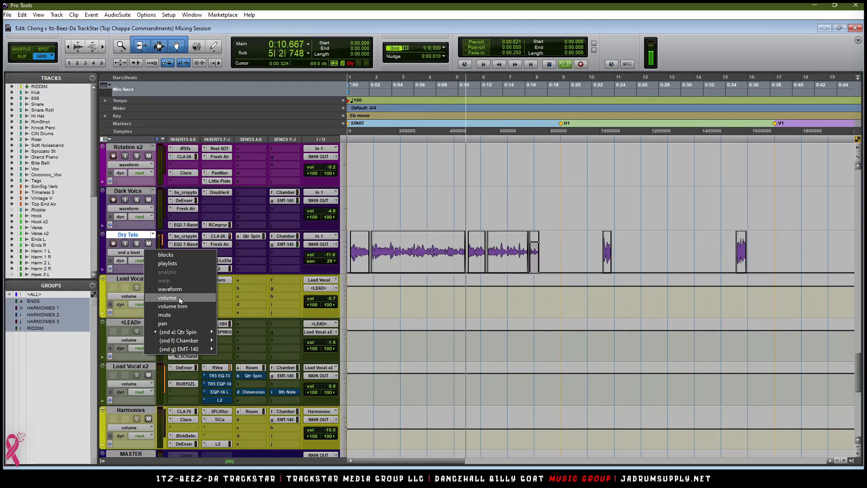
{"action": "left_click", "coordinate": [129, 366]}
{"action": "left_click", "coordinate": [147, 365]}
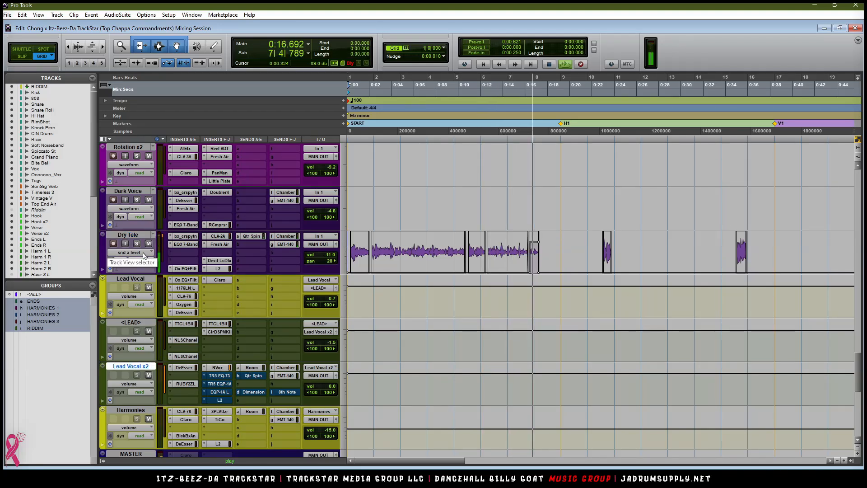
Step: Stop playback and check the levels of the effect return tracks, including the Qtr Note volume
{"action": "scroll", "coordinate": [243, 264], "scroll_direction": "down", "scroll_amount": 4}
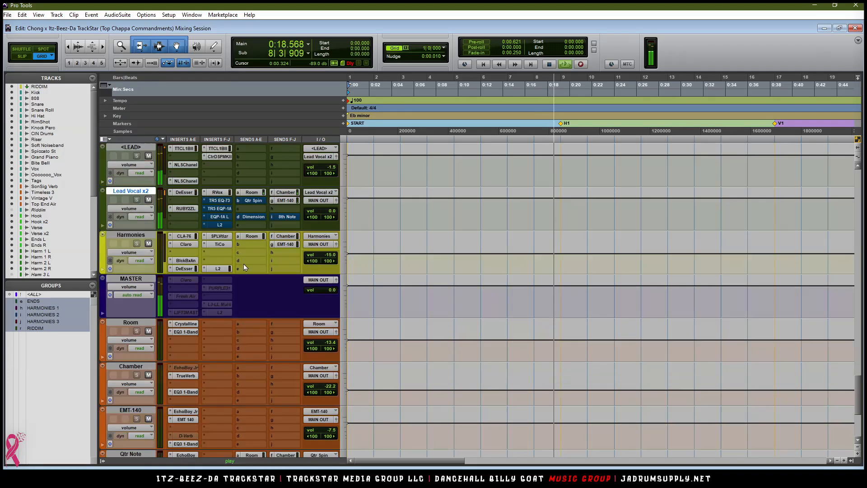
{"action": "scroll", "coordinate": [243, 263], "scroll_direction": "down", "scroll_amount": 3}
{"action": "key", "text": "space"}
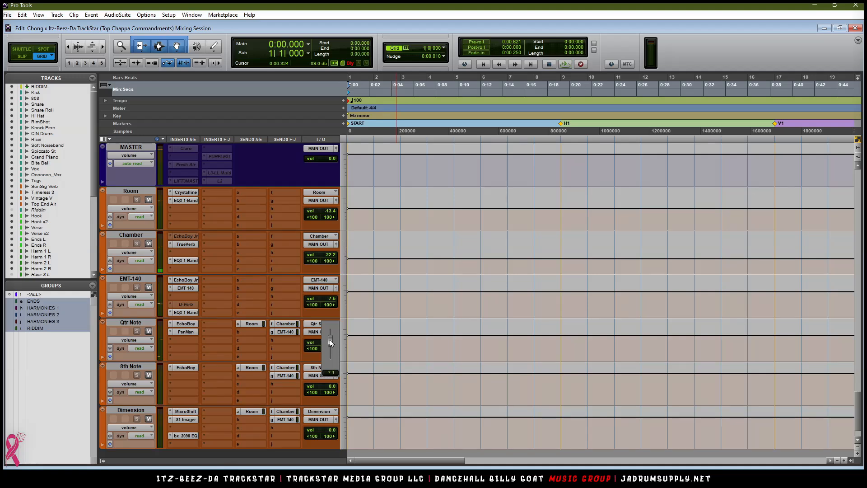
{"action": "scroll", "coordinate": [364, 311], "scroll_direction": "up", "scroll_amount": 5}
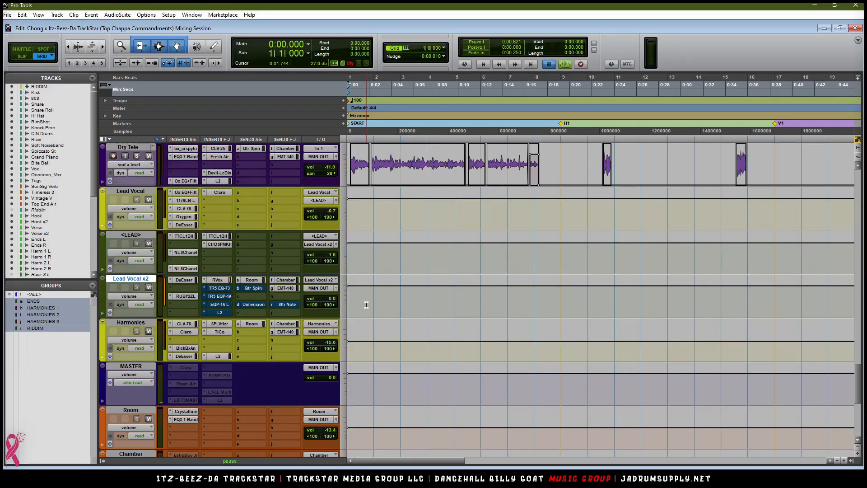
{"action": "scroll", "coordinate": [366, 305], "scroll_direction": "up", "scroll_amount": 4}
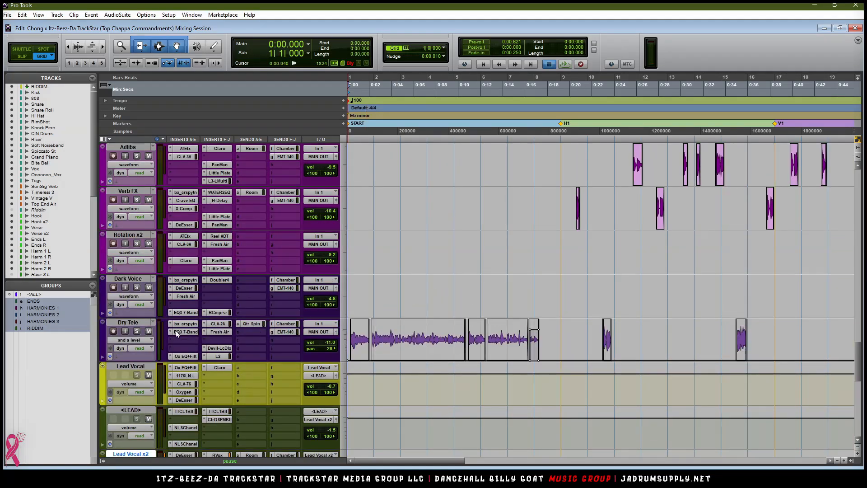
Step: Show Dry Tele's volume automation, play the intro and ramp its level up to -5.5 dB around 0:17
{"action": "left_click", "coordinate": [143, 344]}
{"action": "left_click", "coordinate": [167, 383]}
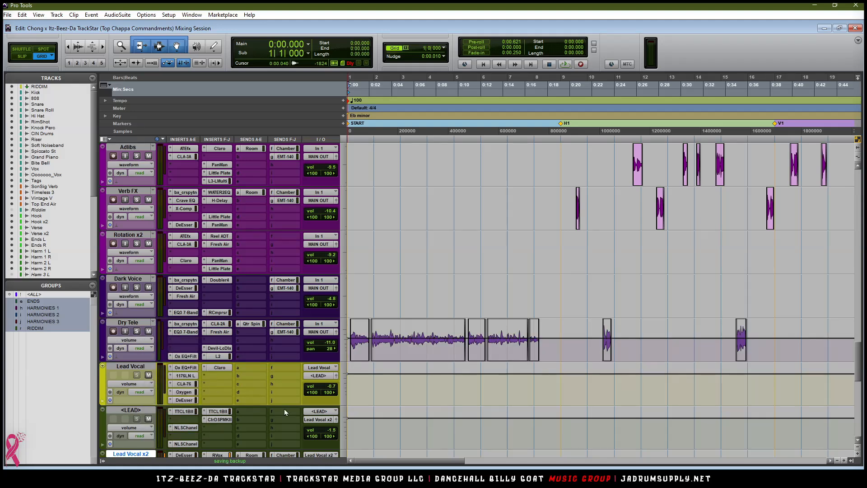
{"action": "key", "text": "space"}
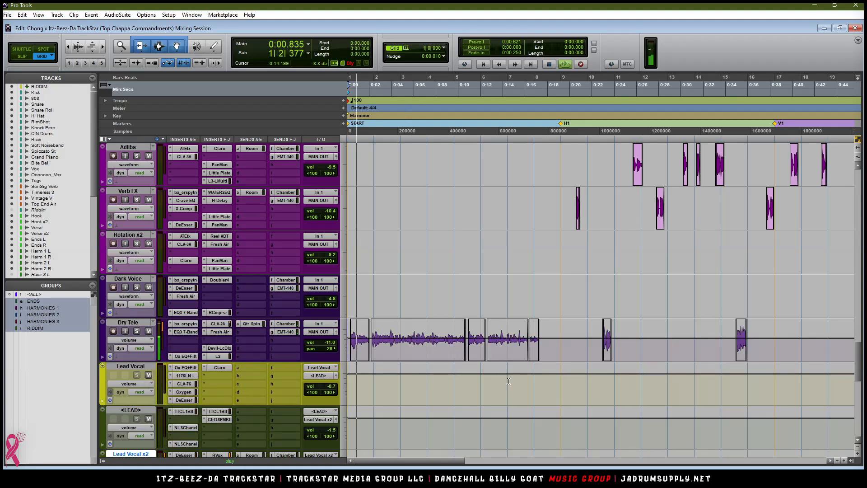
{"action": "left_click", "coordinate": [539, 340]}
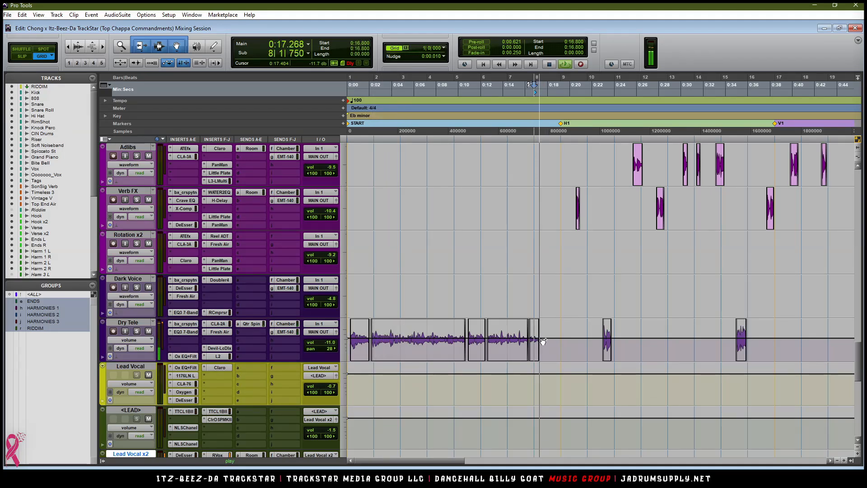
{"action": "mouse_move", "coordinate": [541, 338]}
{"action": "left_mouse_down"}
{"action": "mouse_move", "coordinate": [534, 335]}
{"action": "mouse_move", "coordinate": [541, 338]}
{"action": "left_mouse_up"}
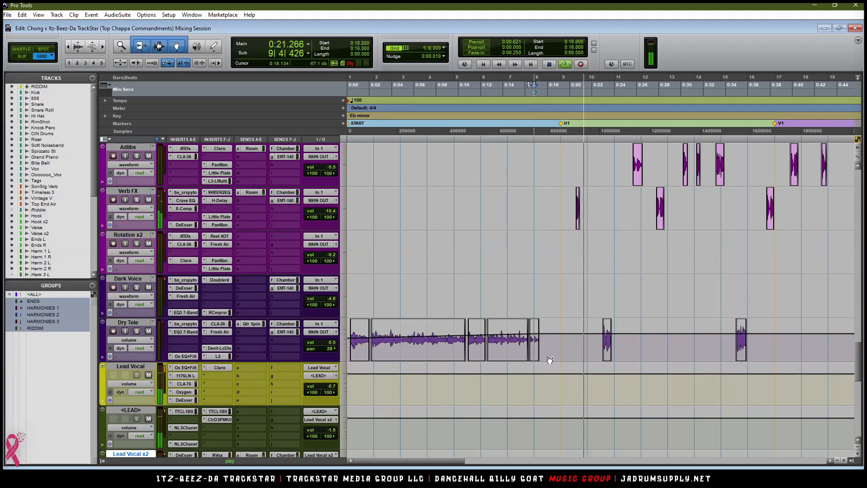
Step: Set Dry Tele's intro volume automation to -6.0 dB and replay the passage around 0:17 before returning to the session start
{"action": "left_click_drag", "start_coordinate": [457, 324], "coordinate": [456, 320]}
{"action": "key", "text": "space"}
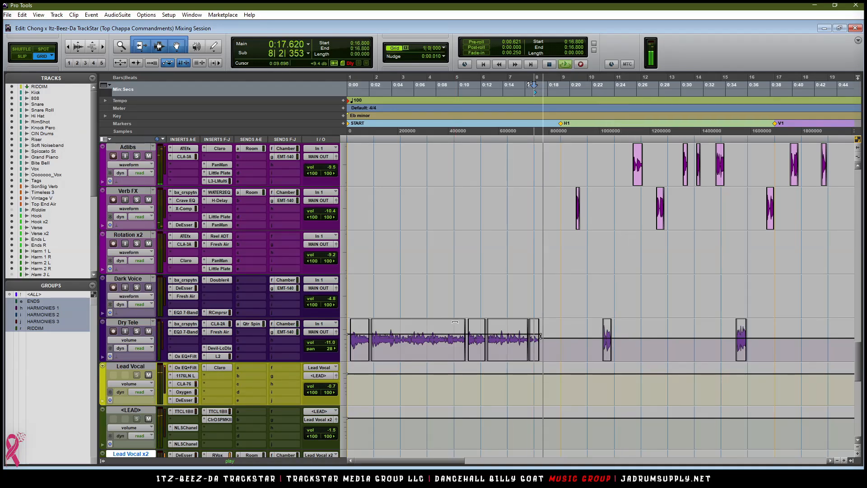
{"action": "key", "text": "space"}
{"action": "key", "text": "space"}
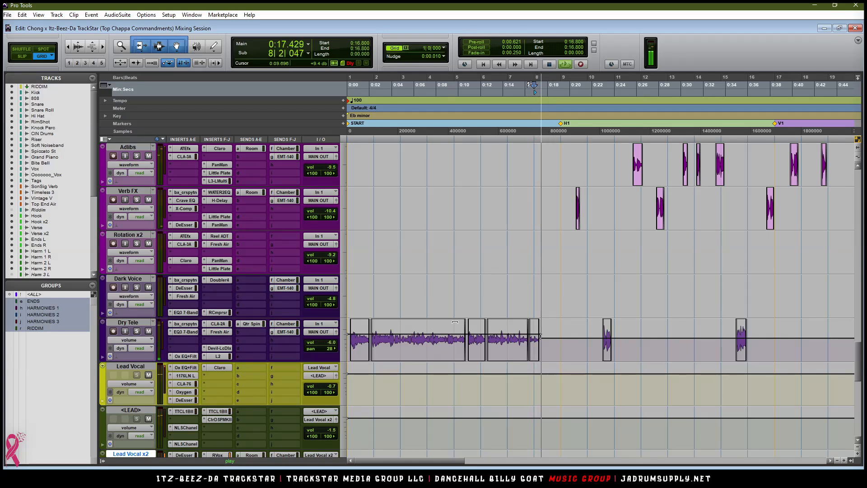
{"action": "key", "text": "space"}
{"action": "key", "text": "Return"}
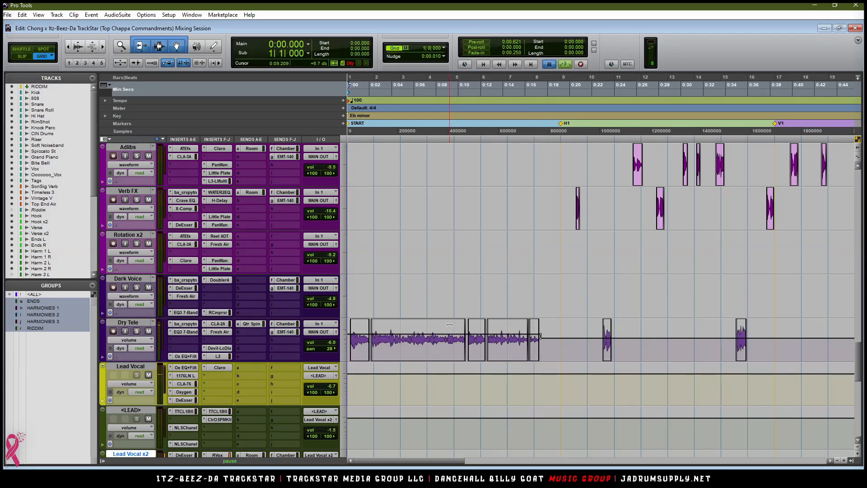
Step: Play the intro from the start and lower Dry Tele's volume automation over it to -8.6 dB
{"action": "key", "text": "ctrl+]"}
{"action": "key", "text": "space"}
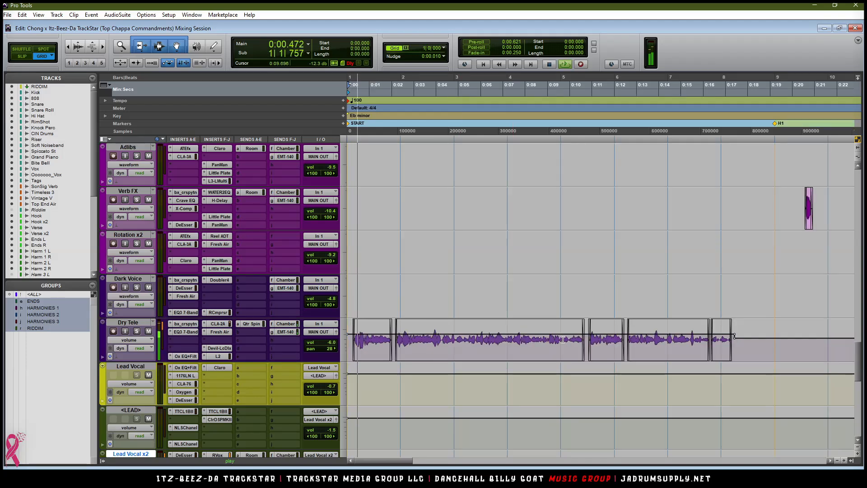
{"action": "left_click_drag", "start_coordinate": [582, 322], "coordinate": [583, 325]}
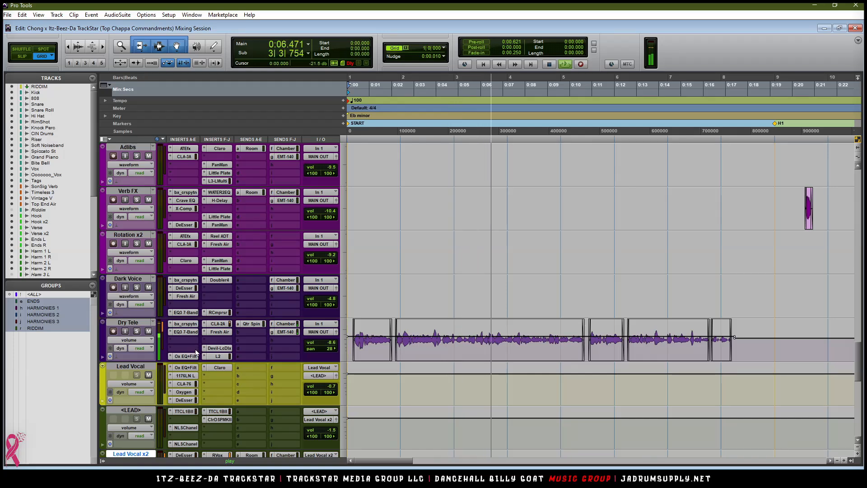
{"action": "key", "text": "r"}
{"action": "key", "text": "r"}
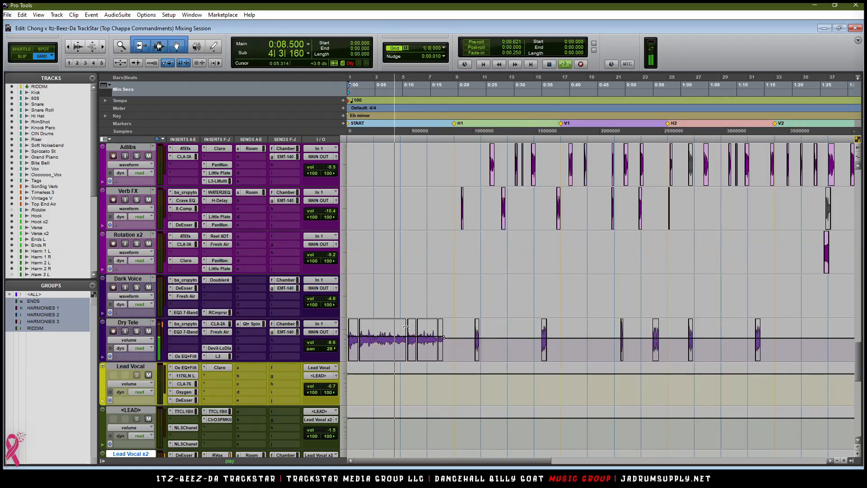
{"action": "scroll", "coordinate": [406, 327], "scroll_direction": "up", "scroll_amount": 3}
{"action": "scroll", "coordinate": [402, 327], "scroll_direction": "down", "scroll_amount": 2}
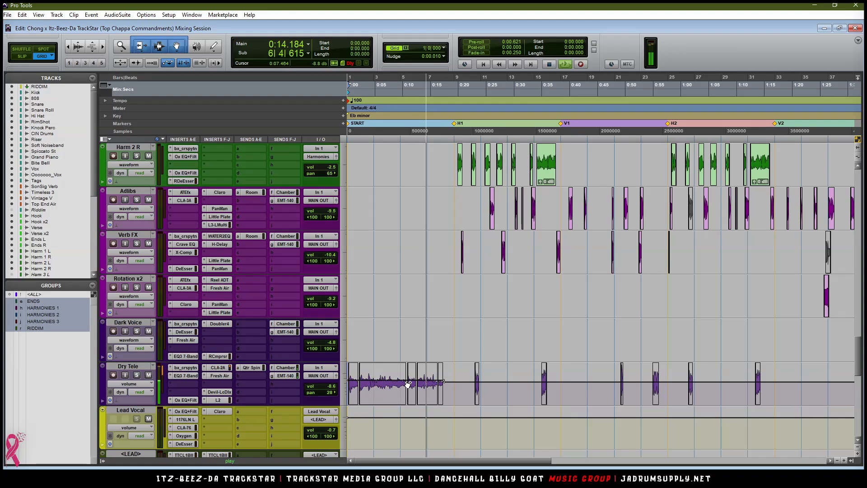
{"action": "mouse_move", "coordinate": [414, 369]}
{"action": "left_click_drag", "start_coordinate": [414, 369], "coordinate": [415, 370]}
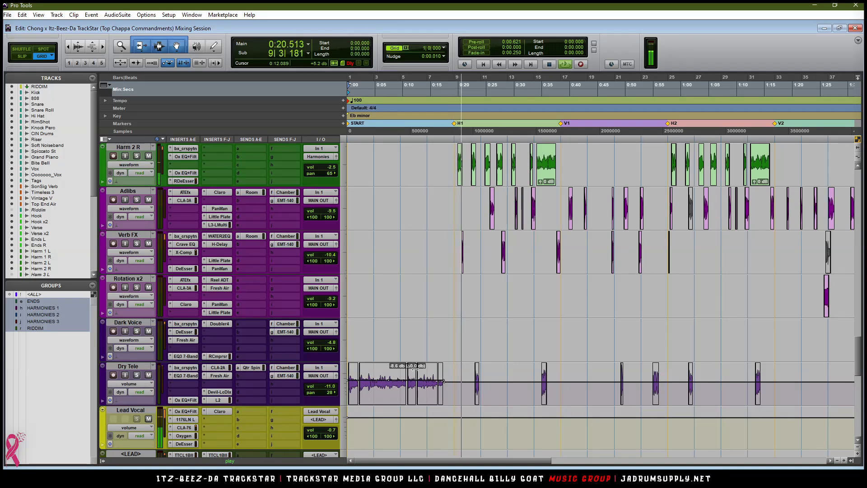
Step: Replay the intro with Dry Tele enlarged and raise the later part of its intro volume automation to -8.4 dB
{"action": "scroll", "coordinate": [405, 380], "scroll_direction": "up", "scroll_amount": 15}
{"action": "scroll", "coordinate": [406, 379], "scroll_direction": "down", "scroll_amount": 10}
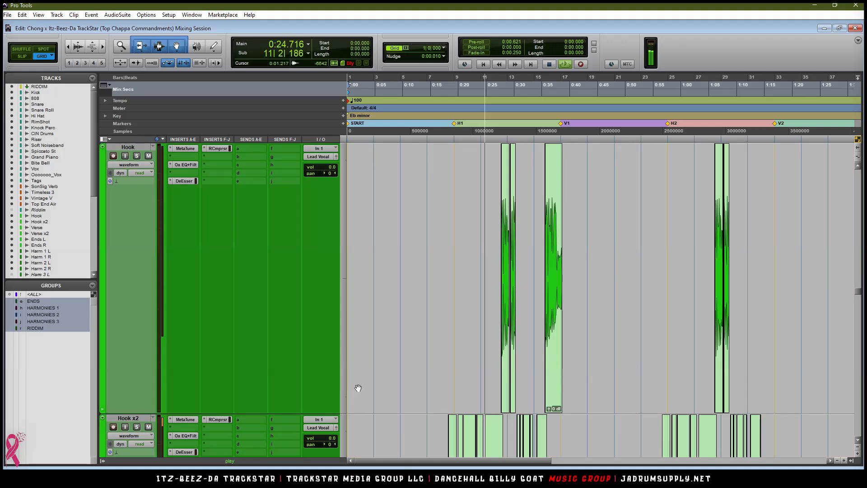
{"action": "key", "text": "space"}
{"action": "scroll", "coordinate": [359, 388], "scroll_direction": "down", "scroll_amount": 10}
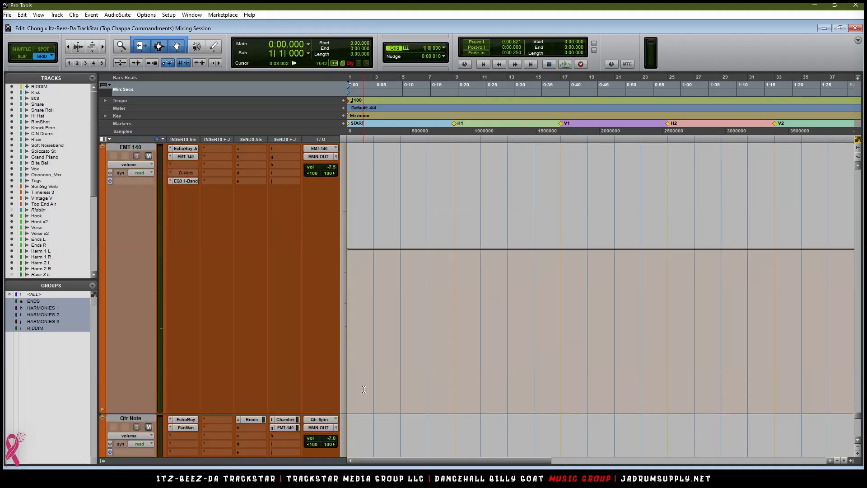
{"action": "scroll", "coordinate": [363, 390], "scroll_direction": "down", "scroll_amount": 3}
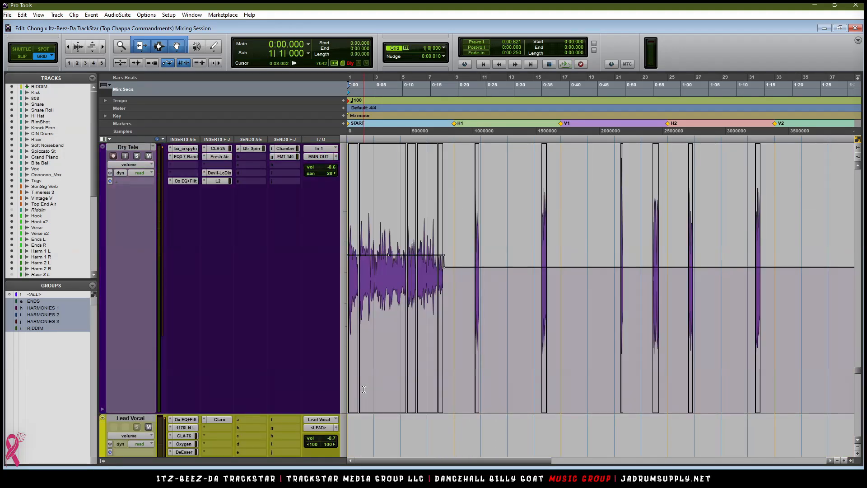
{"action": "scroll", "coordinate": [364, 390], "scroll_direction": "up", "scroll_amount": 2}
{"action": "key", "text": "space"}
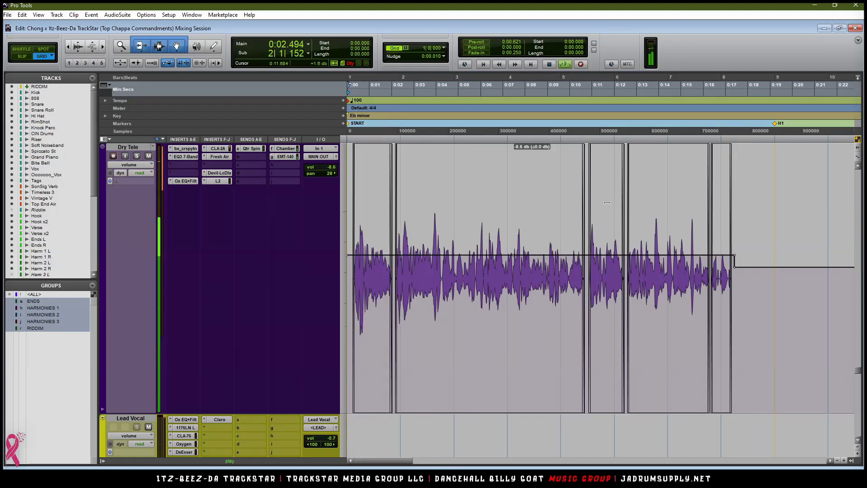
{"action": "left_click_drag", "start_coordinate": [608, 202], "coordinate": [607, 201]}
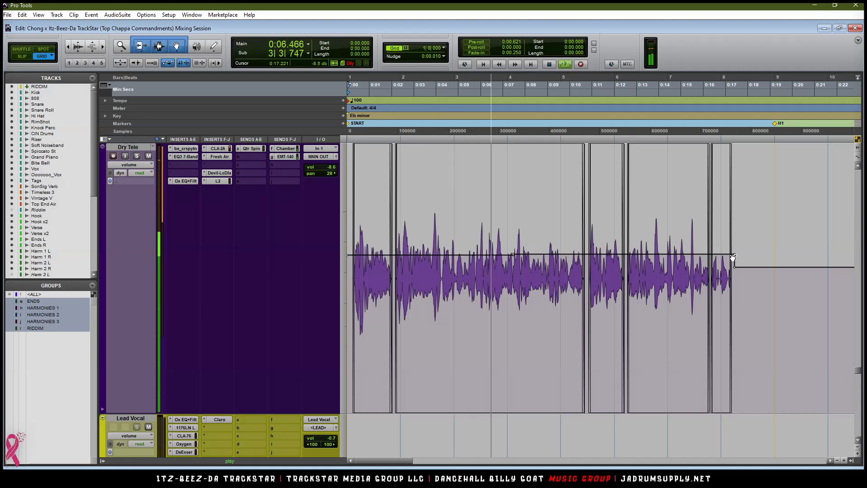
{"action": "key", "text": "r"}
{"action": "key", "text": "r"}
{"action": "key", "text": "r"}
{"action": "key", "text": "r"}
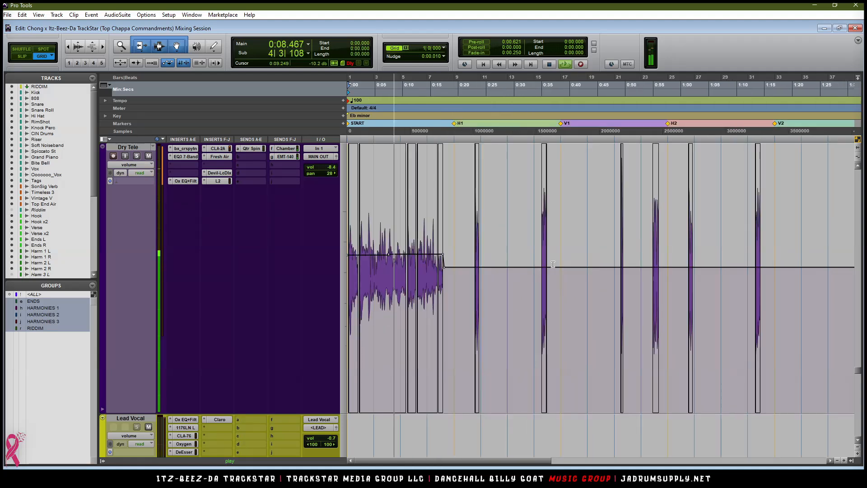
Step: View the whole song across all tracks during playback, and examine the instrumental tracks from RIDDIM down at a larger height
{"action": "scroll", "coordinate": [406, 279], "scroll_direction": "up", "scroll_amount": 4}
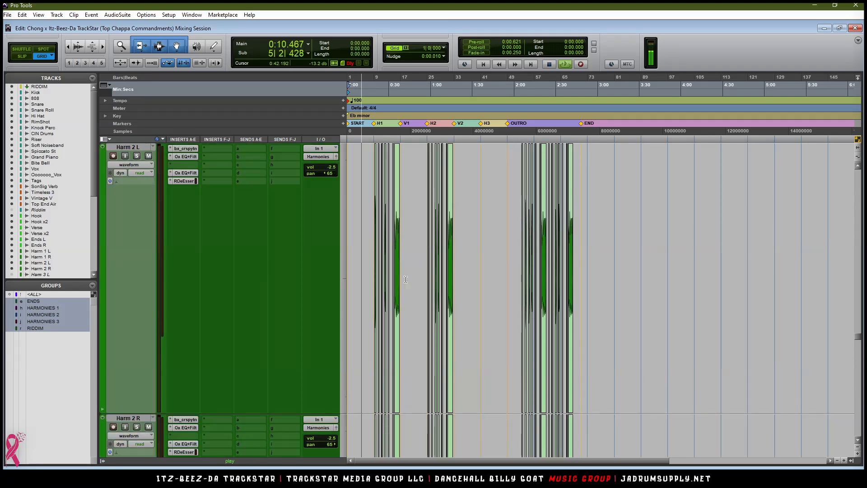
{"action": "key", "text": "ctrl+alt+super+Down"}
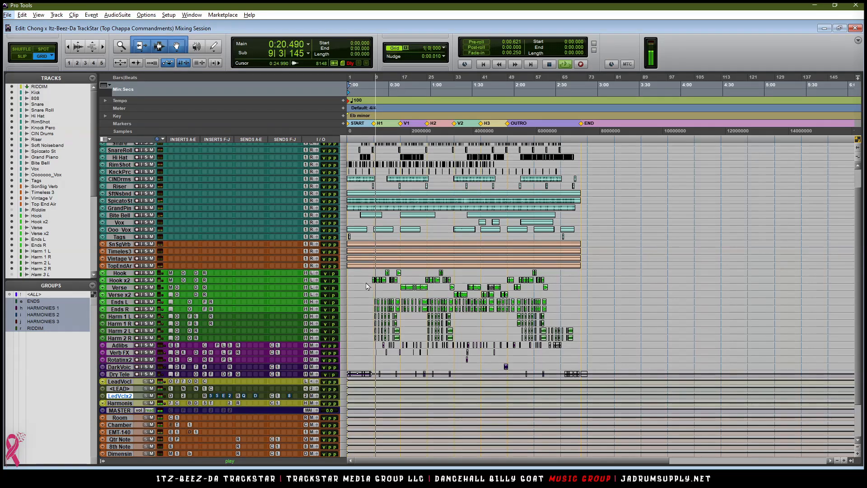
{"action": "key", "text": "ctrl+bracketright"}
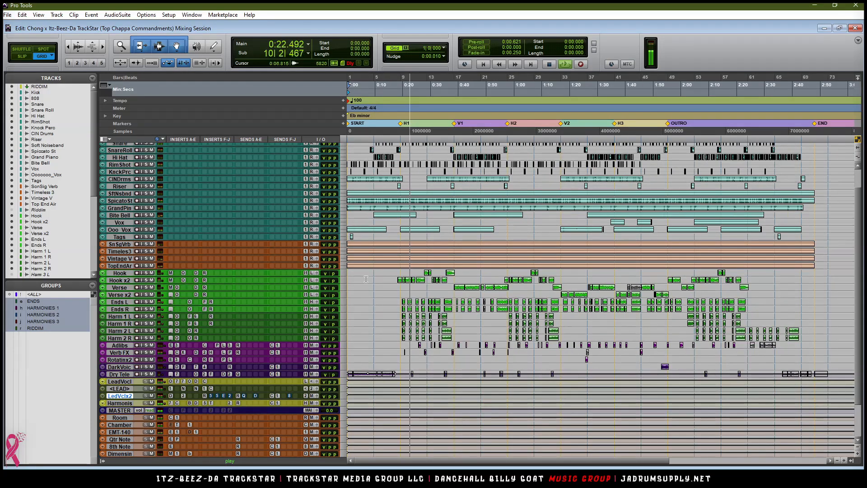
{"action": "scroll", "coordinate": [367, 257], "scroll_direction": "up", "scroll_amount": 2}
{"action": "scroll", "coordinate": [366, 257], "scroll_direction": "up", "scroll_amount": 1}
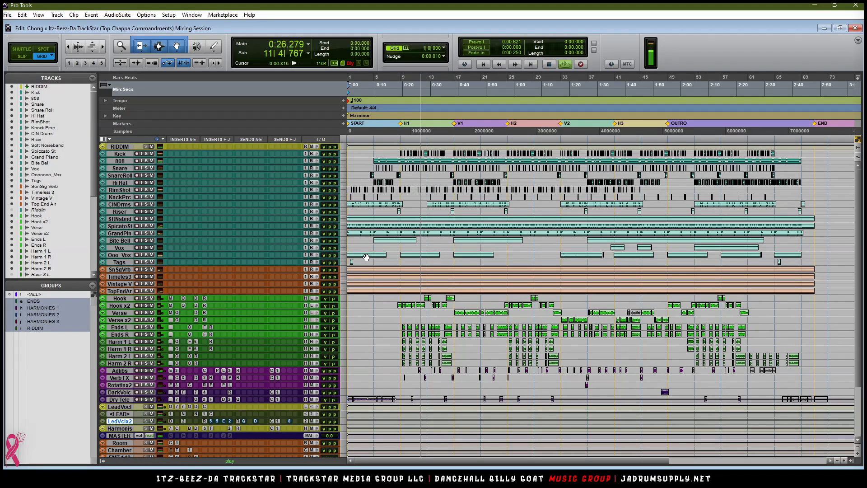
{"action": "key", "text": "alt+super+Up"}
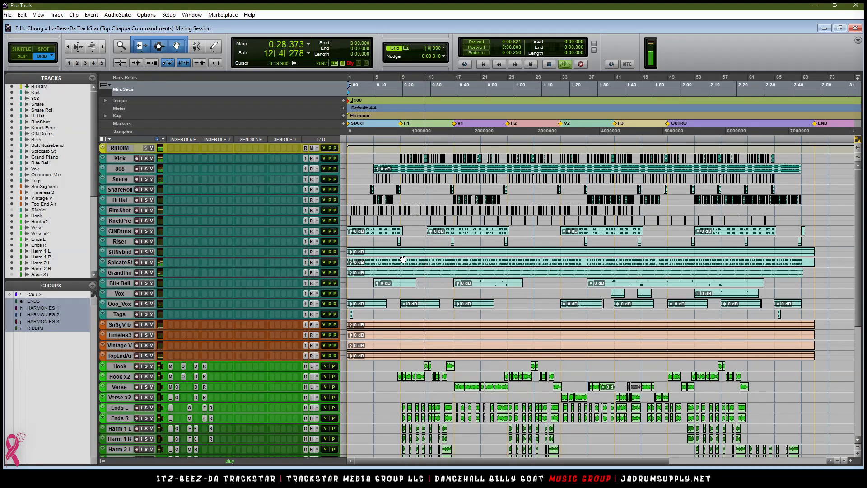
{"action": "key", "text": "alt+super+Up"}
{"action": "key", "text": "alt+super+Up"}
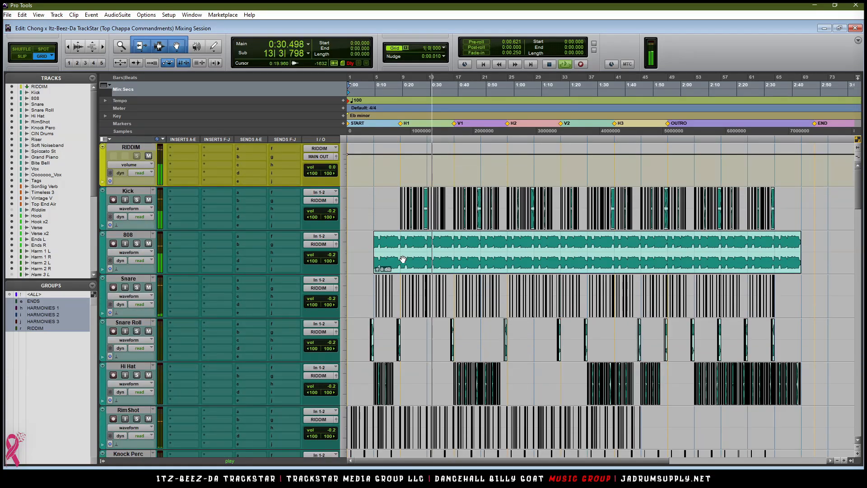
Step: Show the instrumental channels in the Mix window and insert a multichannel FabFilter Pro-Q 3 on the Snare track's first insert slot
{"action": "key", "text": "ctrl+equal"}
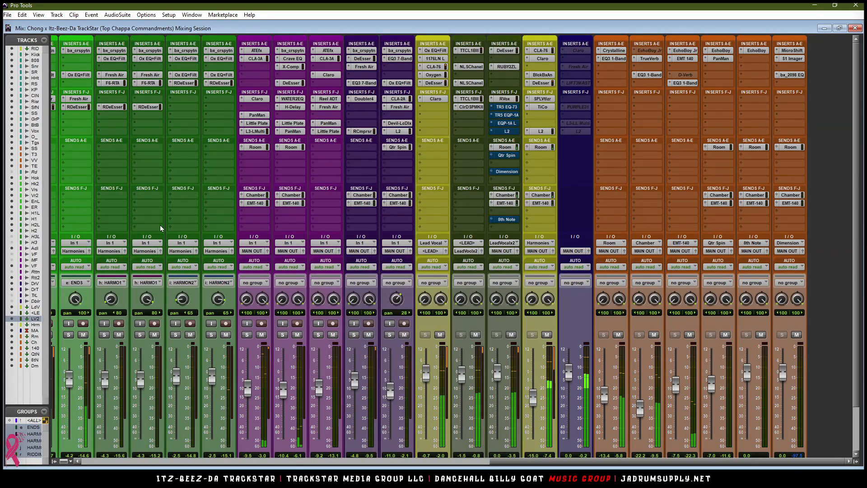
{"action": "scroll", "coordinate": [467, 465], "scroll_direction": "left", "scroll_amount": 3}
{"action": "scroll", "coordinate": [468, 465], "scroll_direction": "left", "scroll_amount": 15}
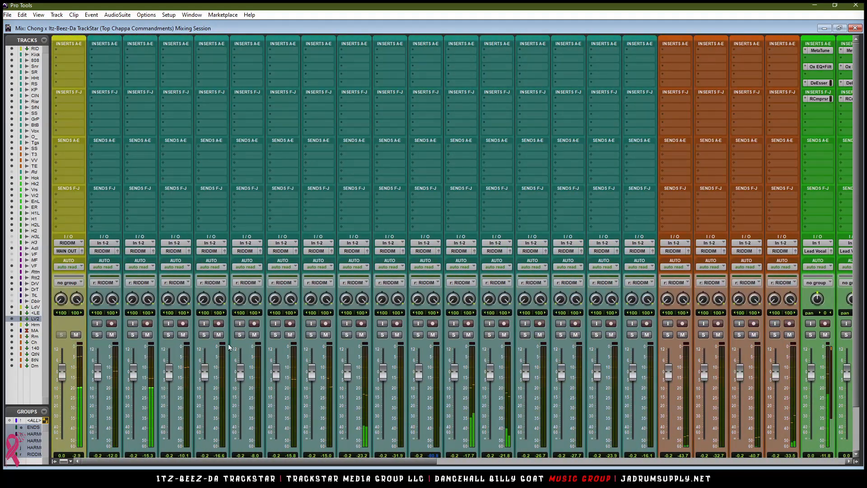
{"action": "scroll", "coordinate": [231, 278], "scroll_direction": "down", "scroll_amount": 3}
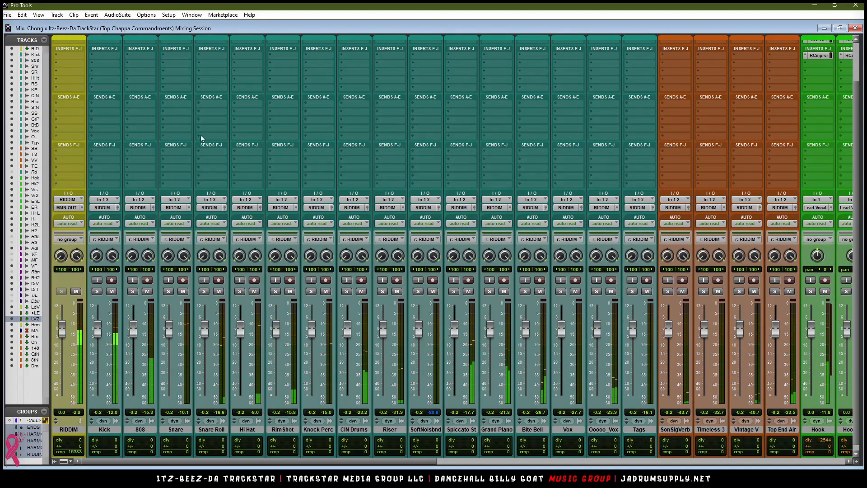
{"action": "scroll", "coordinate": [199, 135], "scroll_direction": "up", "scroll_amount": 3}
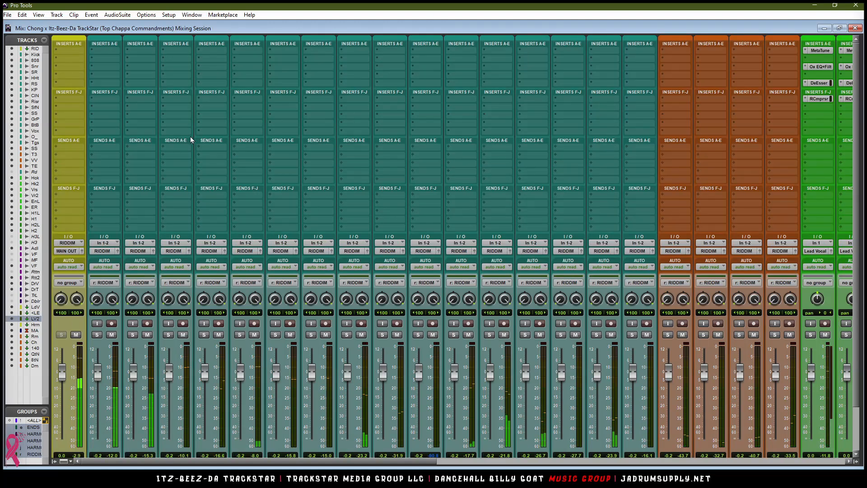
{"action": "left_click", "coordinate": [178, 54]}
{"action": "mouse_move", "coordinate": [215, 64]}
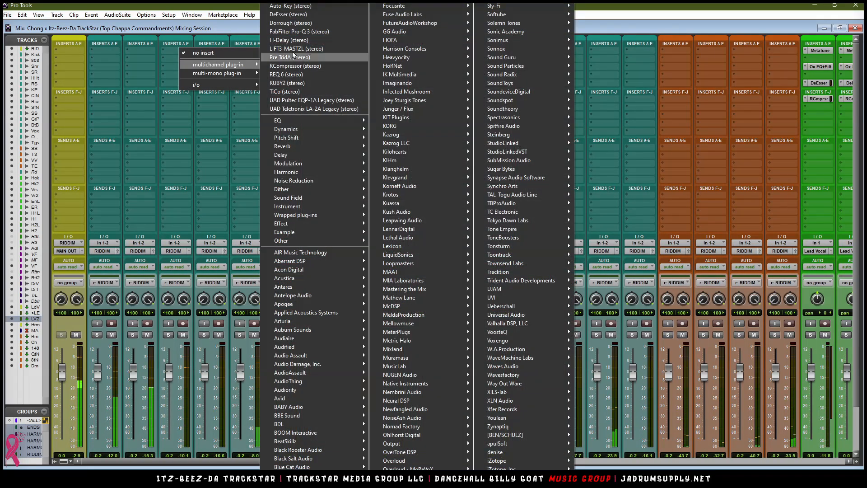
{"action": "left_click", "coordinate": [247, 80]}
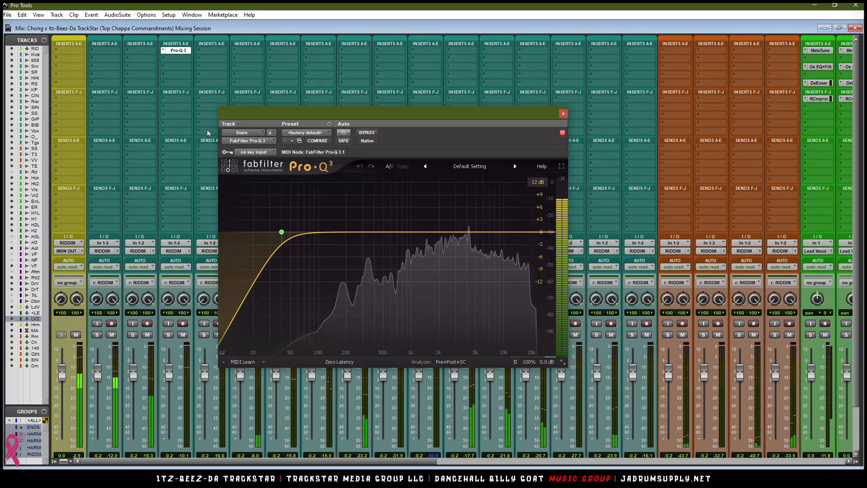
Step: Load the Snare preset Heavy Trap Snare [Exposed_Mids] in Pro-Q 3 and close the plug-in window
{"action": "left_click", "coordinate": [470, 167]}
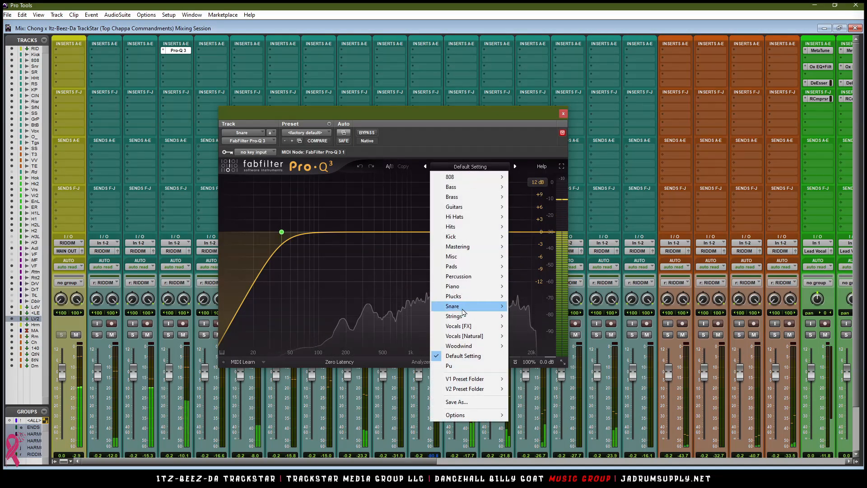
{"action": "mouse_move", "coordinate": [454, 305]}
{"action": "left_click", "coordinate": [545, 308]}
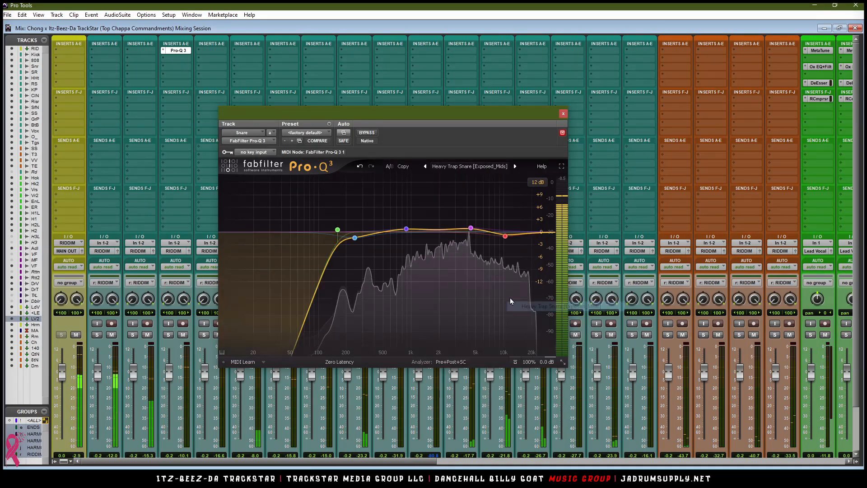
{"action": "left_click", "coordinate": [564, 114]}
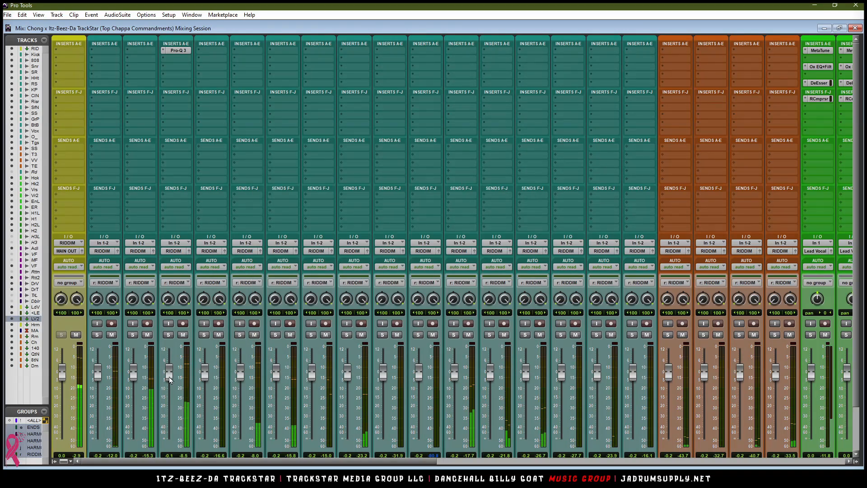
Step: Reset the grouped instrumental faders to 0.0 dB and disable the RIDDIM group
{"action": "left_click_drag", "start_coordinate": [171, 375], "coordinate": [170, 371]}
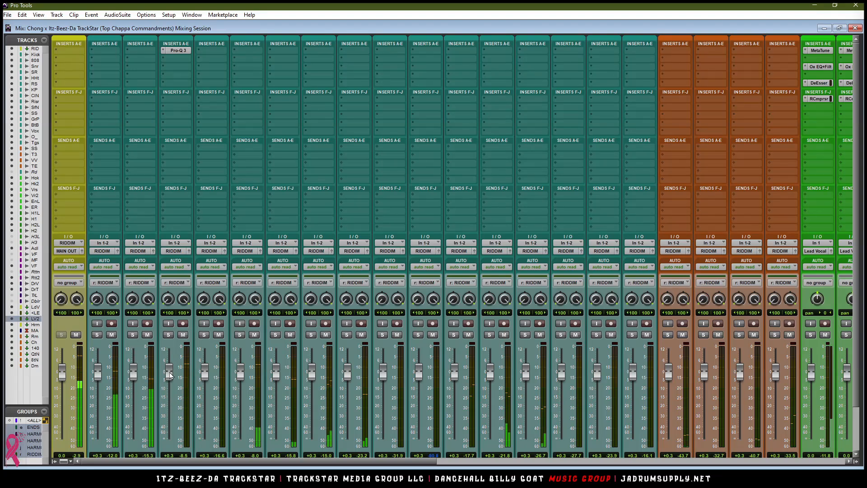
{"action": "left_click", "coordinate": [171, 375], "text": "alt"}
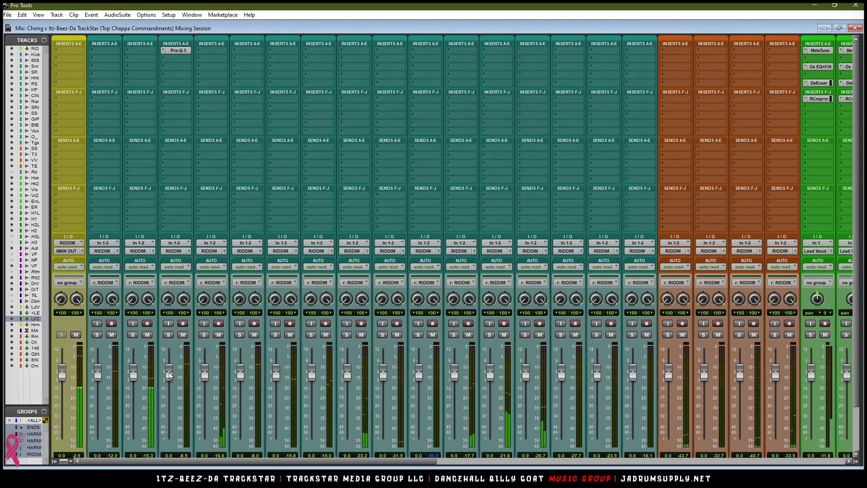
{"action": "key", "text": "r"}
Step: Set Snare to +0.4 dB, Kick to +0.2 dB and 808 to -0.4 dB, and adjust the Spiccato St fader slightly
{"action": "left_click_drag", "start_coordinate": [170, 375], "coordinate": [172, 372]}
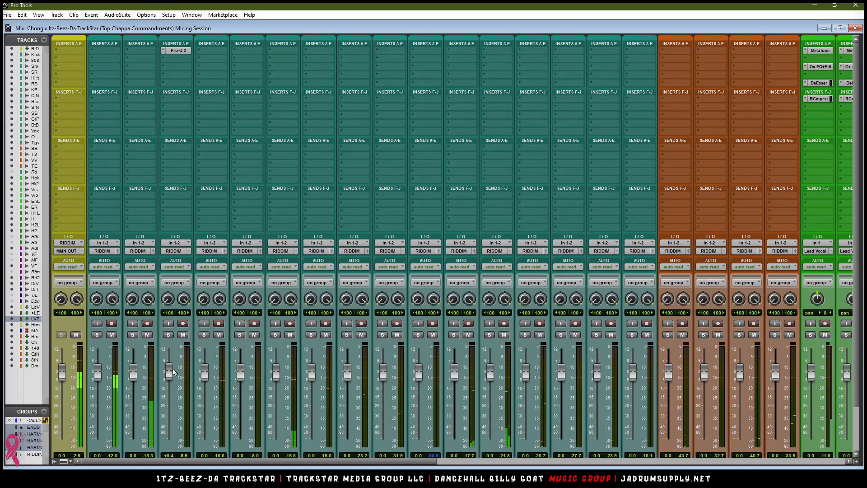
{"action": "left_click_drag", "start_coordinate": [102, 374], "coordinate": [129, 379]}
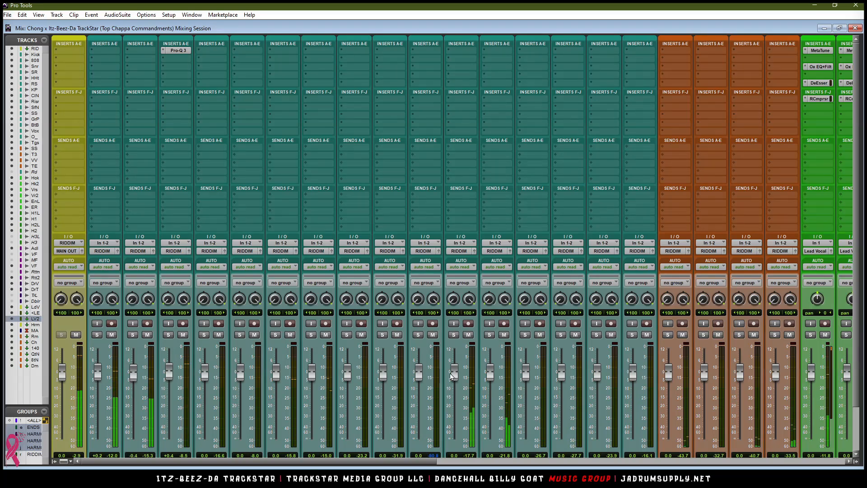
{"action": "scroll", "coordinate": [470, 349], "scroll_direction": "down", "scroll_amount": 2}
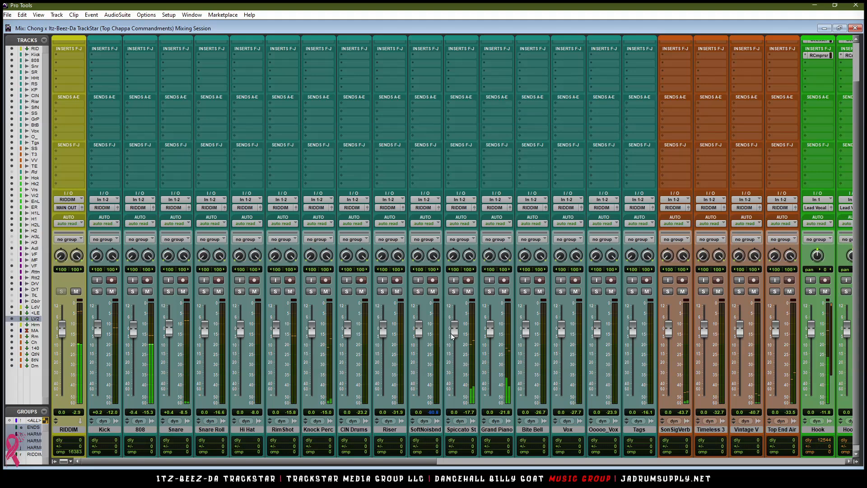
{"action": "left_click_drag", "start_coordinate": [454, 333], "coordinate": [454, 331]}
{"action": "left_click_drag", "start_coordinate": [461, 461], "coordinate": [845, 463]}
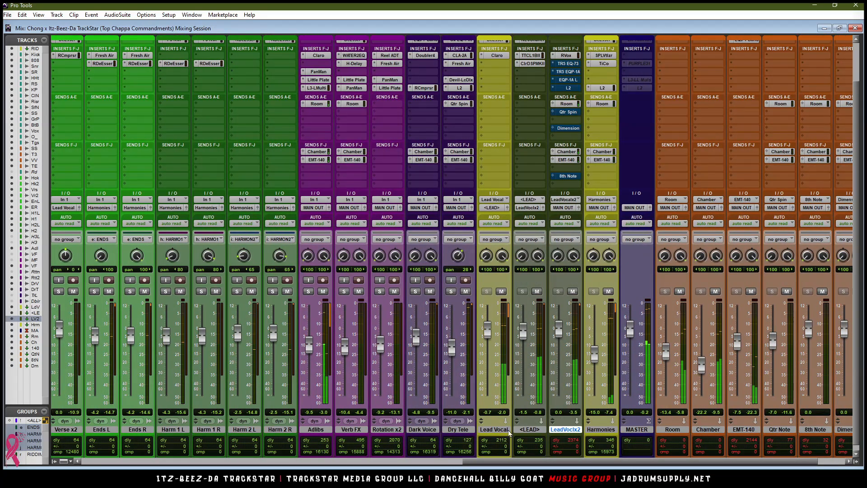
Step: Recolor the Lead Vocal, <LEAD>, Lead Vocal x2 and Harmonies tracks yellow from the color palette and close it
{"action": "left_click", "coordinate": [494, 429]}
{"action": "left_click", "coordinate": [595, 430], "text": "shift"}
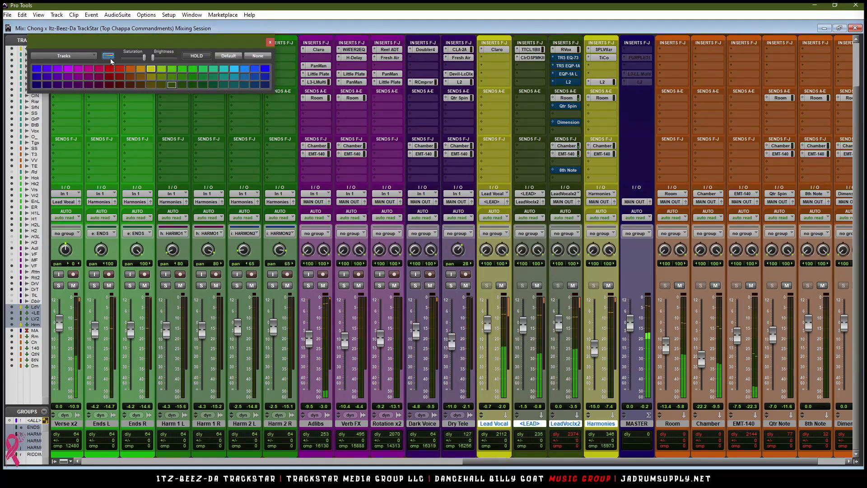
{"action": "left_click", "coordinate": [151, 69]}
{"action": "left_click", "coordinate": [271, 42]}
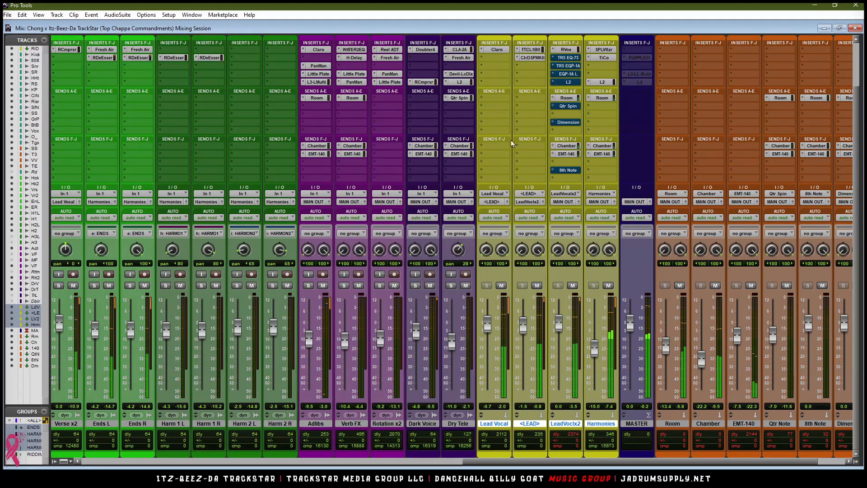
Step: Raise the Bite Bell fader to +1.1 dB, soloing the channel to check its level and unsoloing it
{"action": "scroll", "coordinate": [511, 144], "scroll_direction": "up", "scroll_amount": 2}
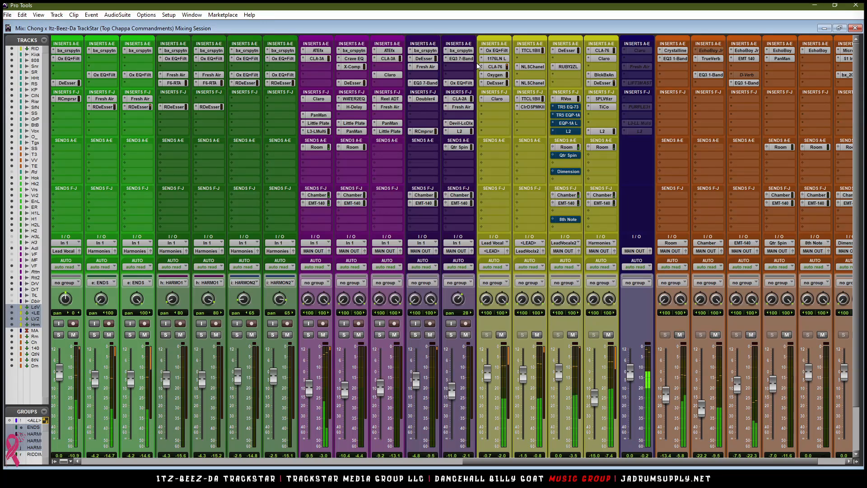
{"action": "key", "text": "ctrl+equal"}
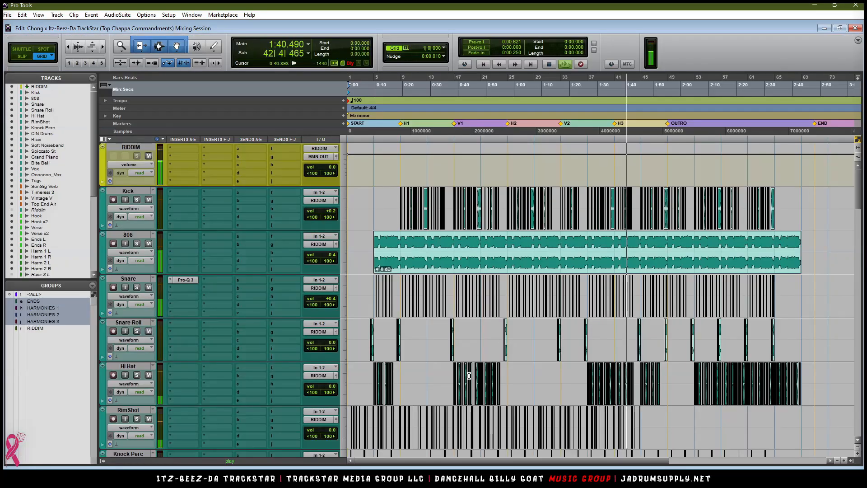
{"action": "key", "text": "ctrl+equal"}
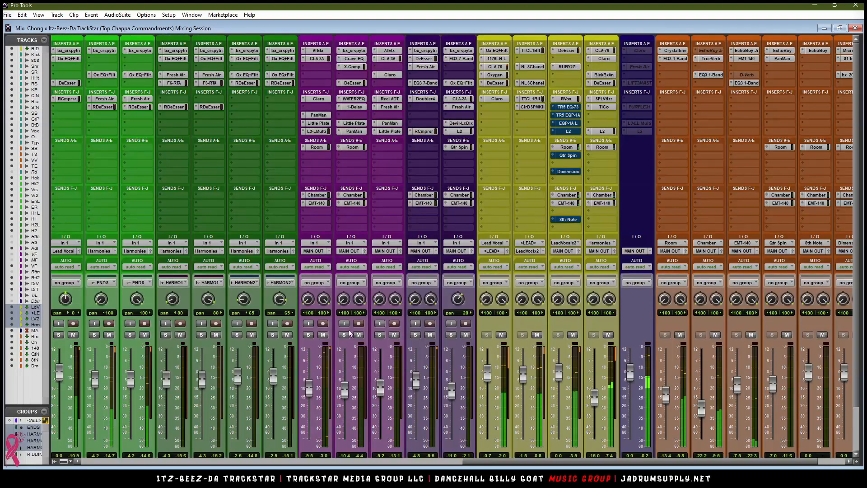
{"action": "left_click_drag", "start_coordinate": [445, 462], "coordinate": [79, 461]}
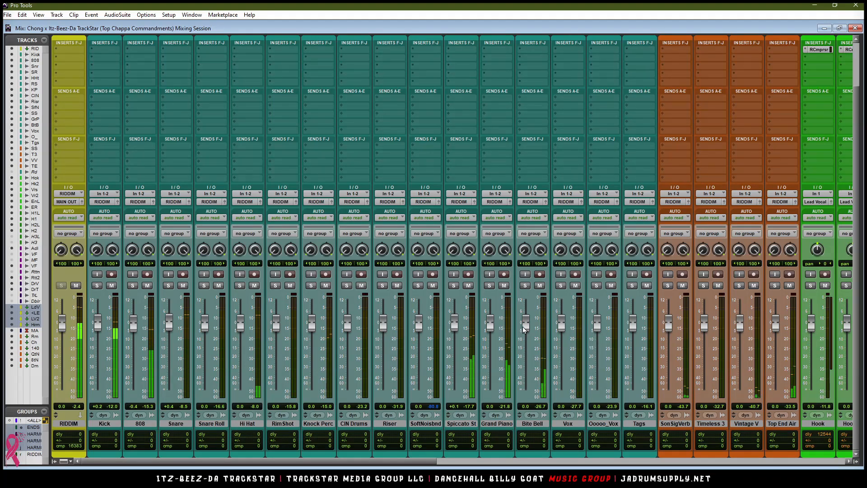
{"action": "left_click_drag", "start_coordinate": [524, 328], "coordinate": [524, 326]}
{"action": "left_click", "coordinate": [525, 286]}
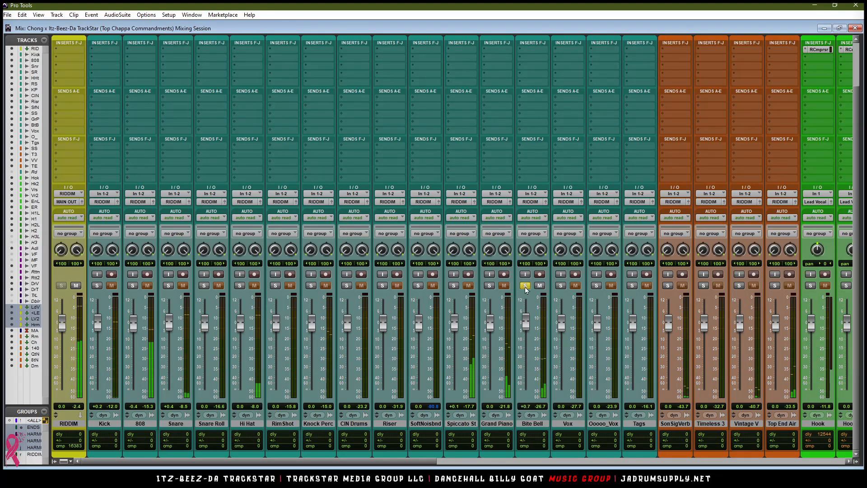
{"action": "left_click_drag", "start_coordinate": [526, 327], "coordinate": [526, 326]}
{"action": "left_click", "coordinate": [526, 285]}
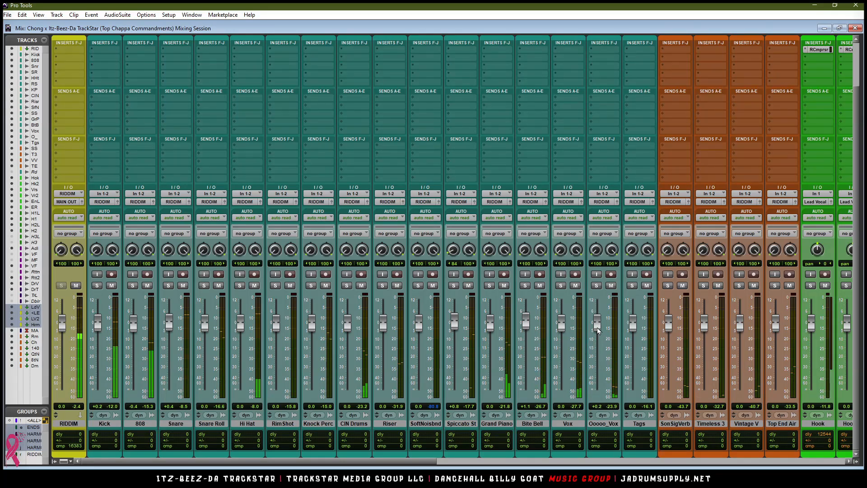
Step: Briefly solo the Vox channel and set its fader to +0.4 dB
{"action": "left_click", "coordinate": [561, 286]}
{"action": "left_click", "coordinate": [561, 287]}
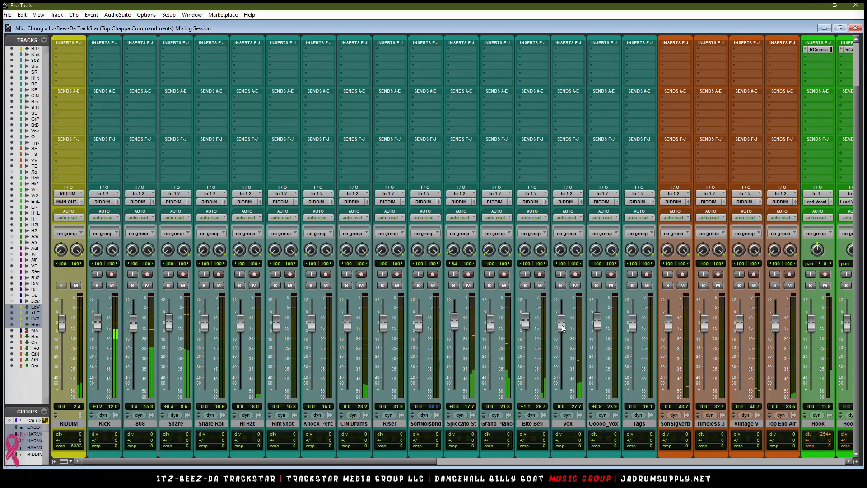
{"action": "left_click_drag", "start_coordinate": [562, 326], "coordinate": [563, 324]}
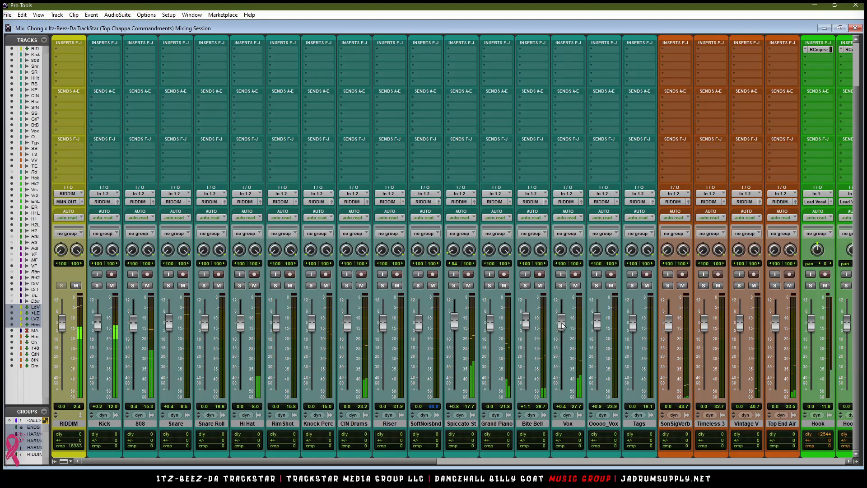
Step: Show the Edit window zoomed out to the whole arrangement and return the playhead to the session start
{"action": "left_click_drag", "start_coordinate": [431, 463], "coordinate": [836, 462]}
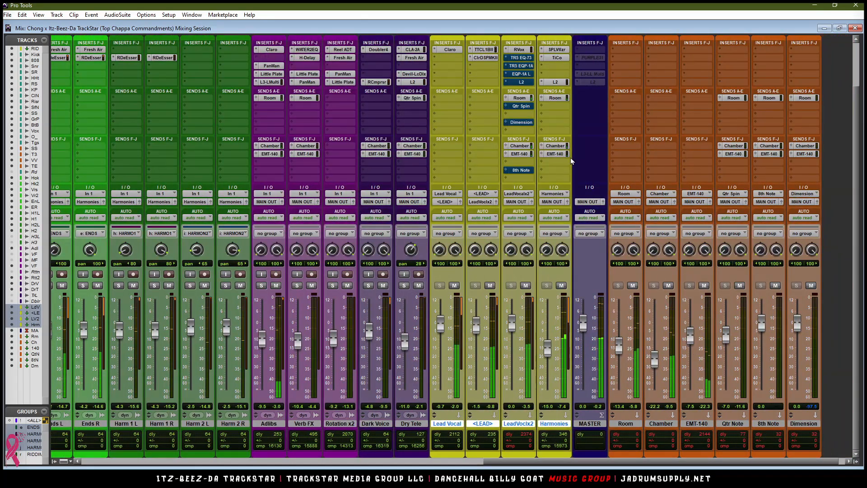
{"action": "scroll", "coordinate": [585, 131], "scroll_direction": "up", "scroll_amount": 3}
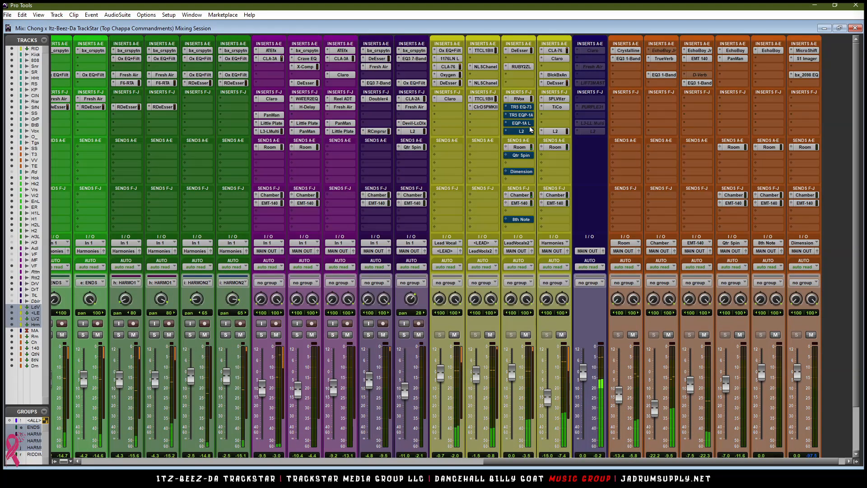
{"action": "key", "text": "ctrl+equal"}
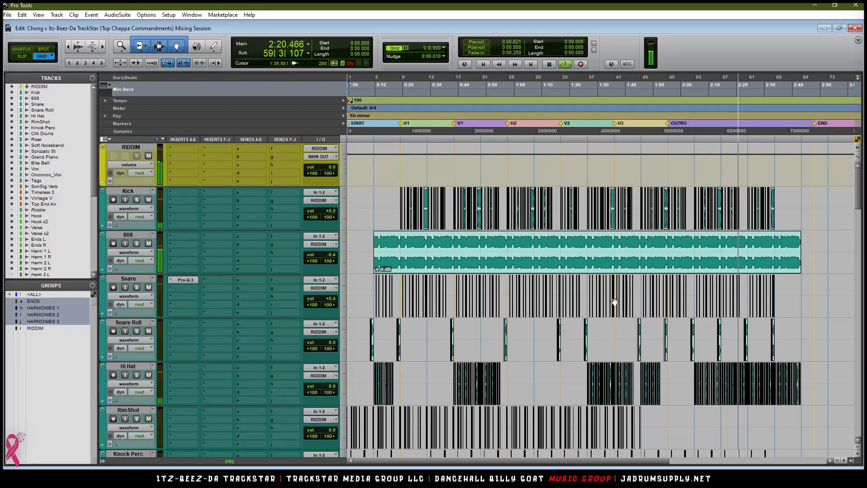
{"action": "key", "text": "r"}
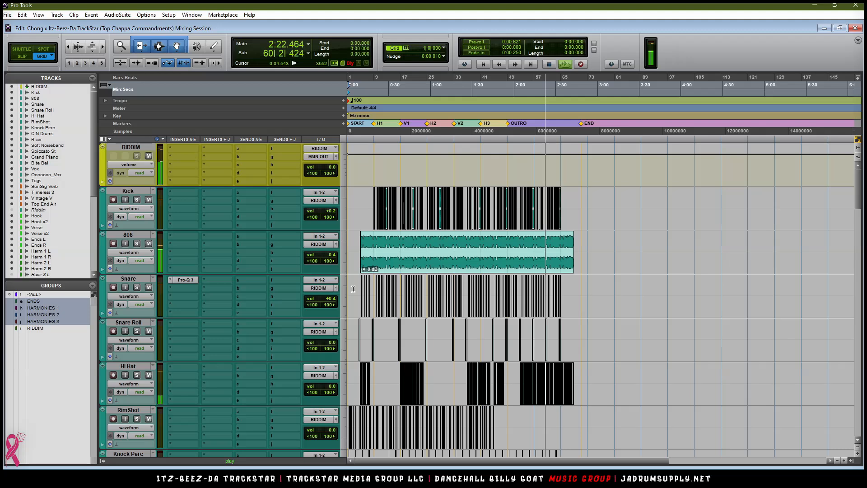
{"action": "key", "text": "Down"}
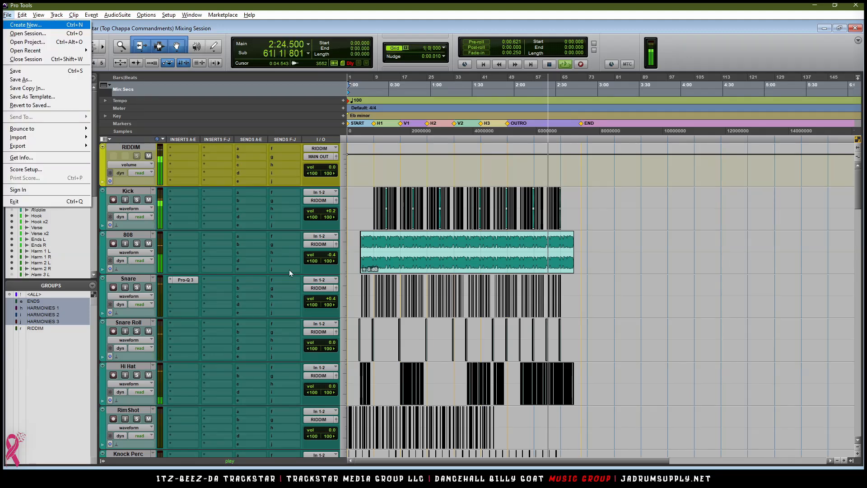
{"action": "left_click", "coordinate": [125, 232]}
{"action": "key", "text": "Return"}
{"action": "key", "text": "space"}
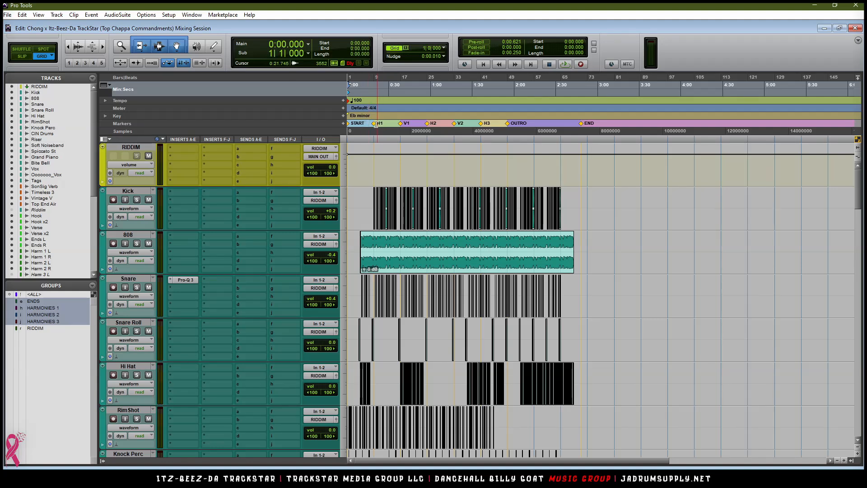
Step: Play from the H1 marker and examine the hook, verse and ends vocal clips through the V1 section
{"action": "left_click", "coordinate": [377, 124]}
{"action": "key", "text": "space"}
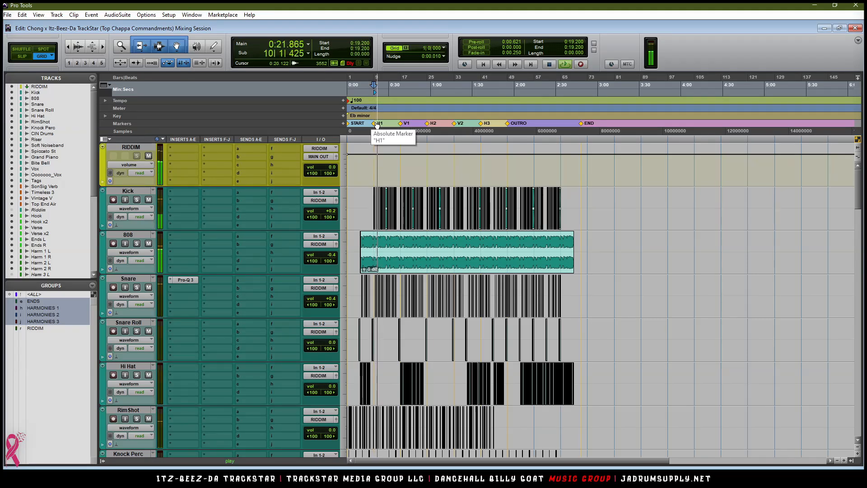
{"action": "key", "text": "t"}
{"action": "key", "text": "t"}
{"action": "key", "text": "t"}
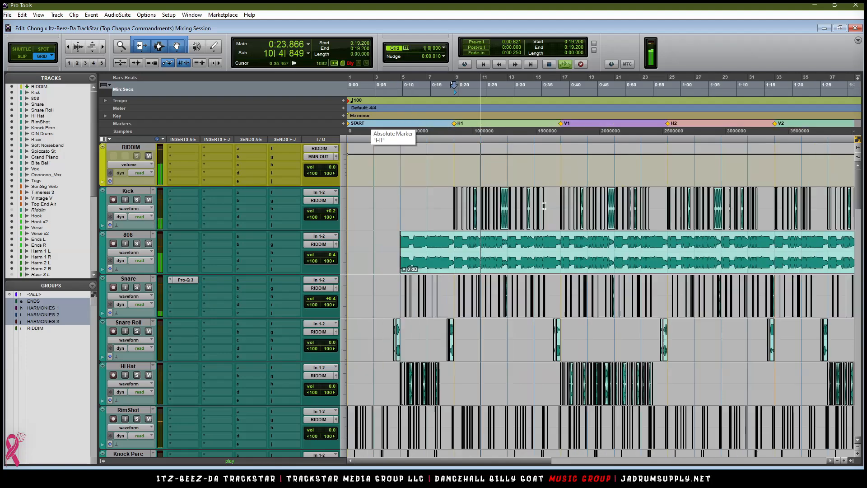
{"action": "scroll", "coordinate": [641, 226], "scroll_direction": "down", "scroll_amount": 15}
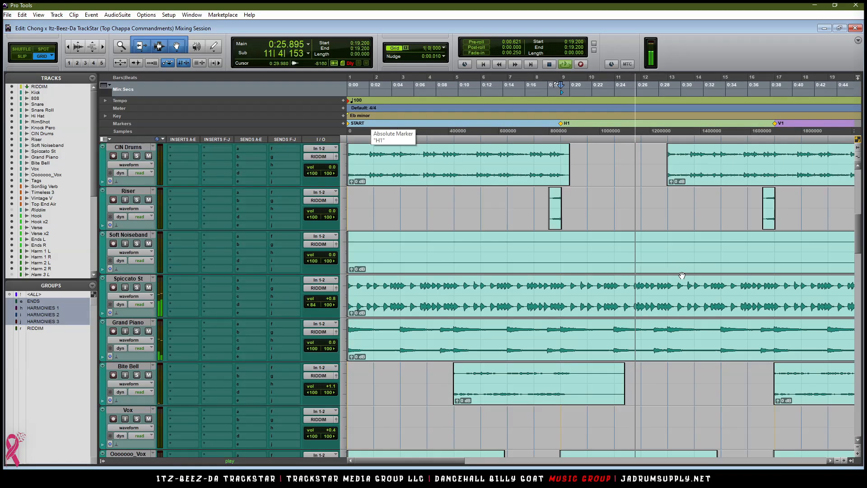
{"action": "scroll", "coordinate": [684, 276], "scroll_direction": "down", "scroll_amount": 2}
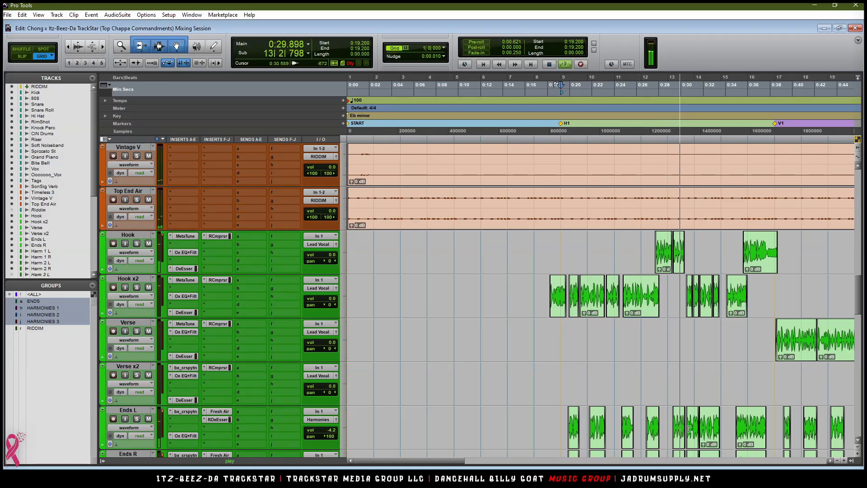
{"action": "scroll", "coordinate": [607, 403], "scroll_direction": "down", "scroll_amount": 1}
{"action": "scroll", "coordinate": [608, 403], "scroll_direction": "down", "scroll_amount": 2}
{"action": "left_click_drag", "start_coordinate": [458, 461], "coordinate": [502, 465]}
{"action": "scroll", "coordinate": [582, 398], "scroll_direction": "down", "scroll_amount": 1}
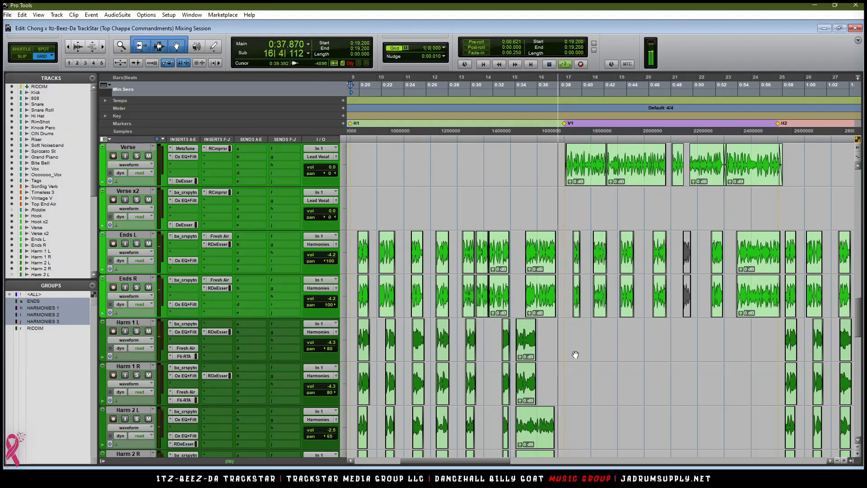
{"action": "scroll", "coordinate": [584, 333], "scroll_direction": "up", "scroll_amount": 2}
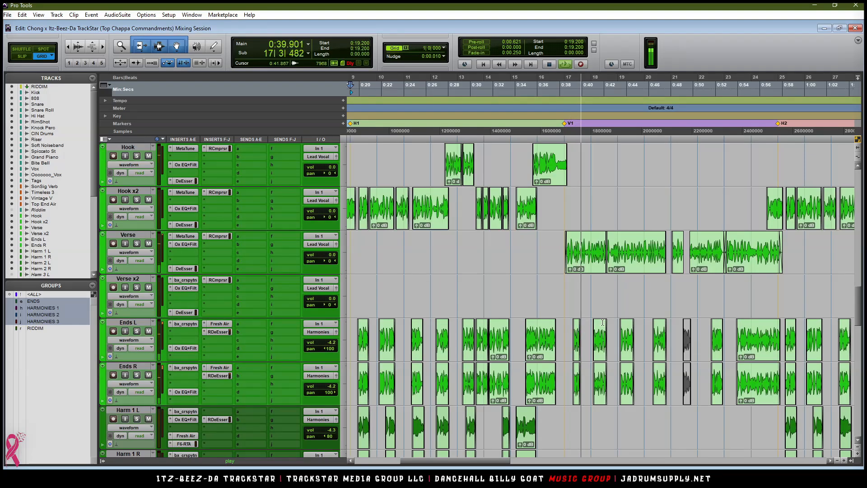
{"action": "scroll", "coordinate": [611, 402], "scroll_direction": "down", "scroll_amount": 1}
{"action": "left_click_drag", "start_coordinate": [498, 462], "coordinate": [529, 466]}
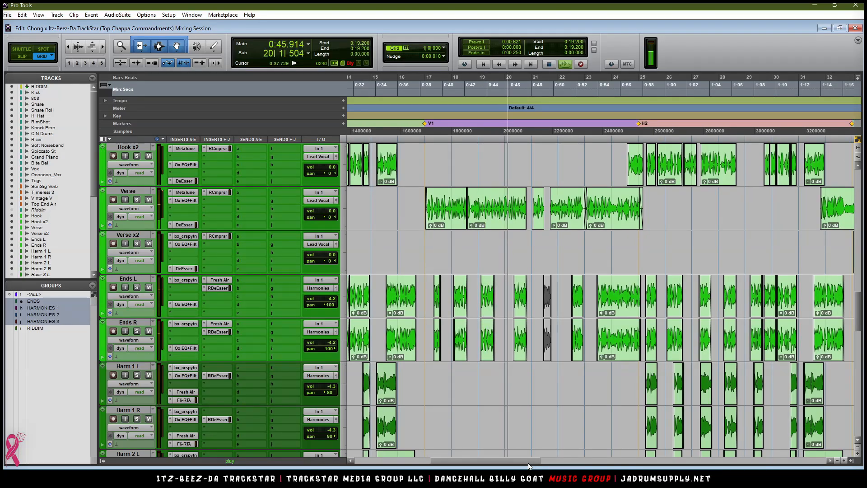
{"action": "left_click_drag", "start_coordinate": [529, 466], "coordinate": [534, 465]}
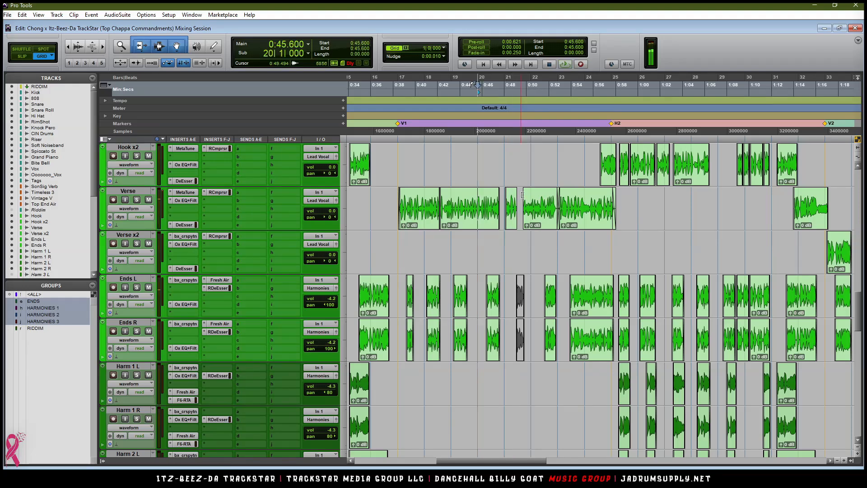
Step: Stop playback and move the Lead Vocal x2 track directly below the Verse track
{"action": "key", "text": "t"}
{"action": "scroll", "coordinate": [685, 255], "scroll_direction": "down", "scroll_amount": 11}
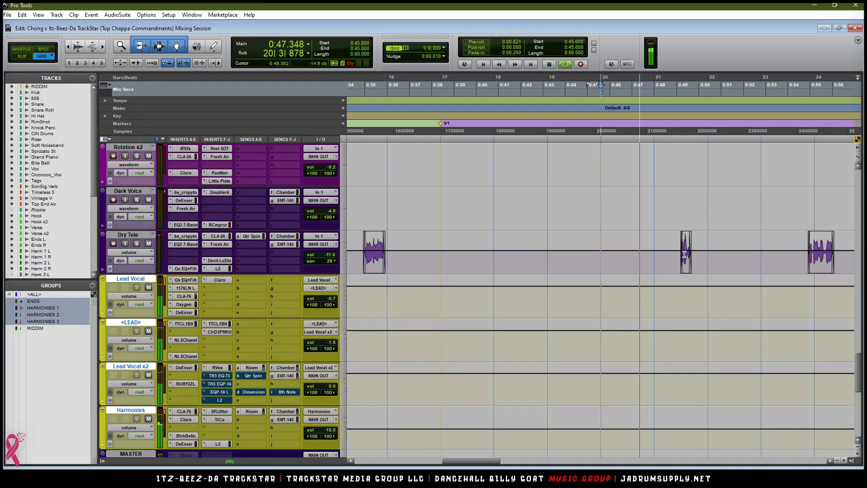
{"action": "key", "text": "space"}
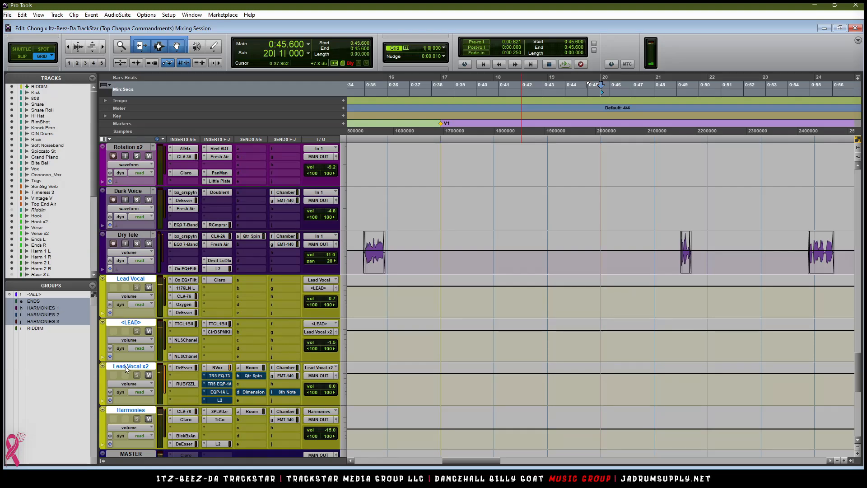
{"action": "left_click_drag", "start_coordinate": [129, 370], "coordinate": [192, 226]}
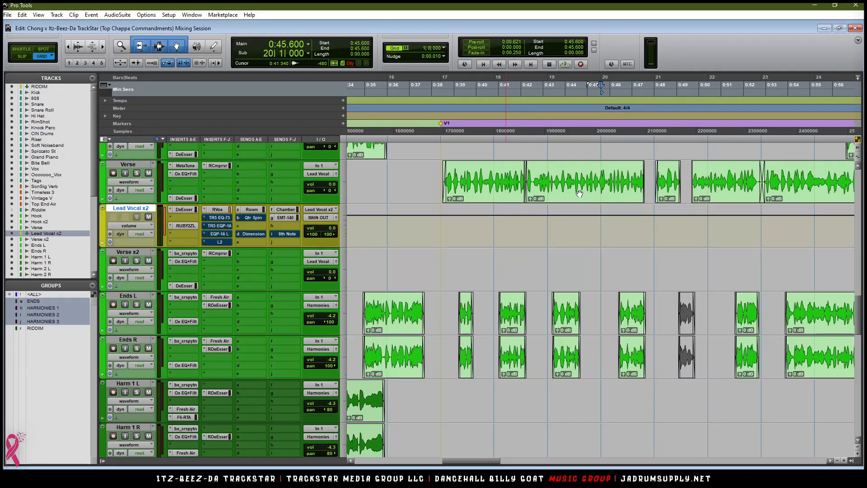
Step: Display the Qtr Spin send level automation on the Lead Vocal x2 track
{"action": "key", "text": "t"}
{"action": "left_click", "coordinate": [137, 229]}
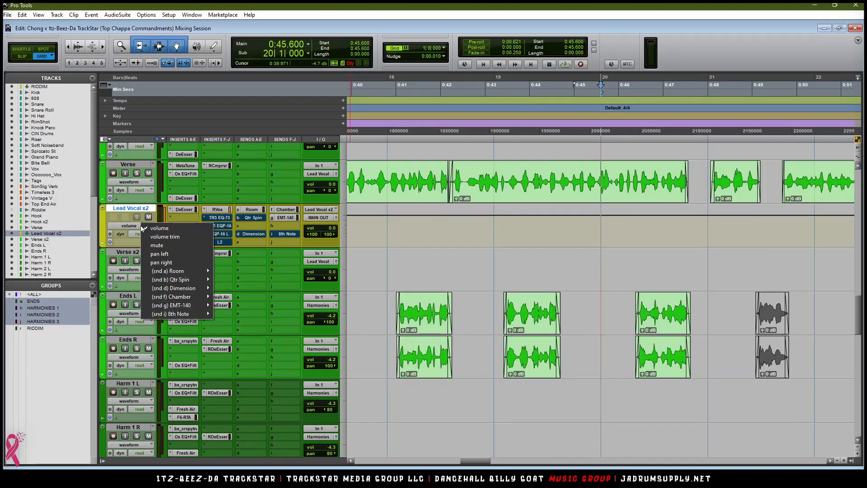
{"action": "left_click", "coordinate": [250, 224]}
{"action": "left_click", "coordinate": [140, 226]}
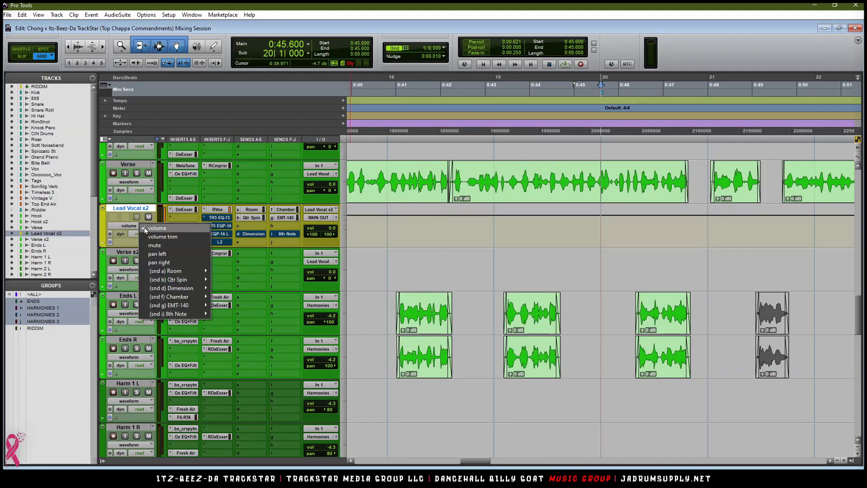
{"action": "left_click", "coordinate": [225, 280]}
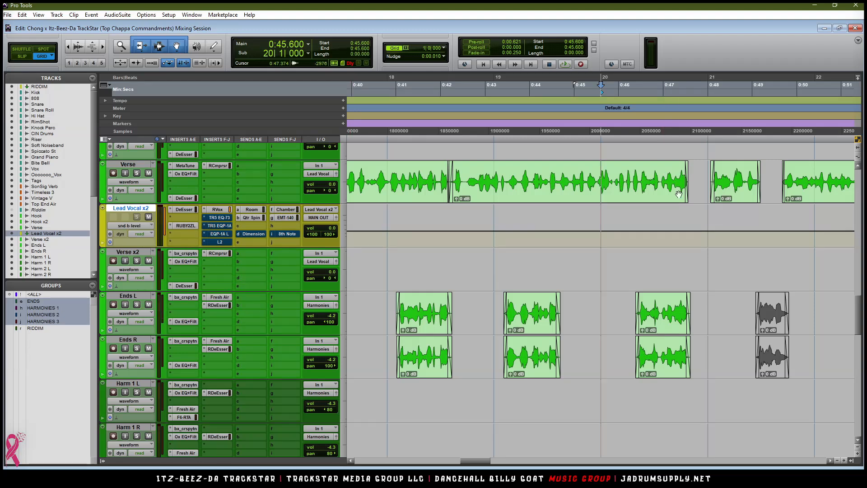
Step: Lower the Qtr Spin send level line on Lead Vocal x2 to its minimum across the whole track
{"action": "key", "text": "space"}
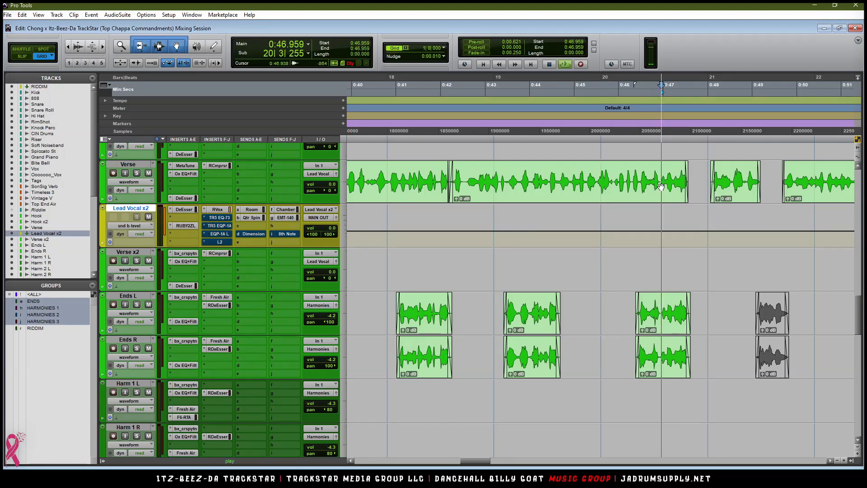
{"action": "left_click_drag", "start_coordinate": [660, 177], "coordinate": [689, 177]}
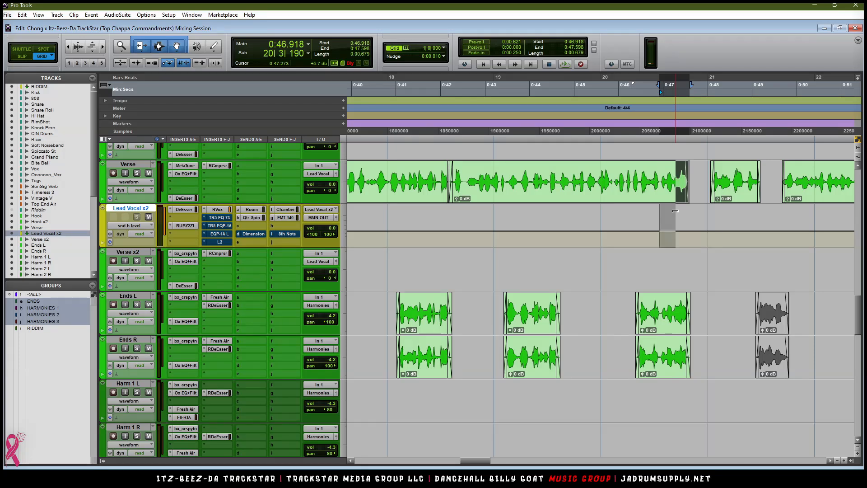
{"action": "left_click", "coordinate": [673, 216]}
{"action": "left_click_drag", "start_coordinate": [662, 210], "coordinate": [670, 308]}
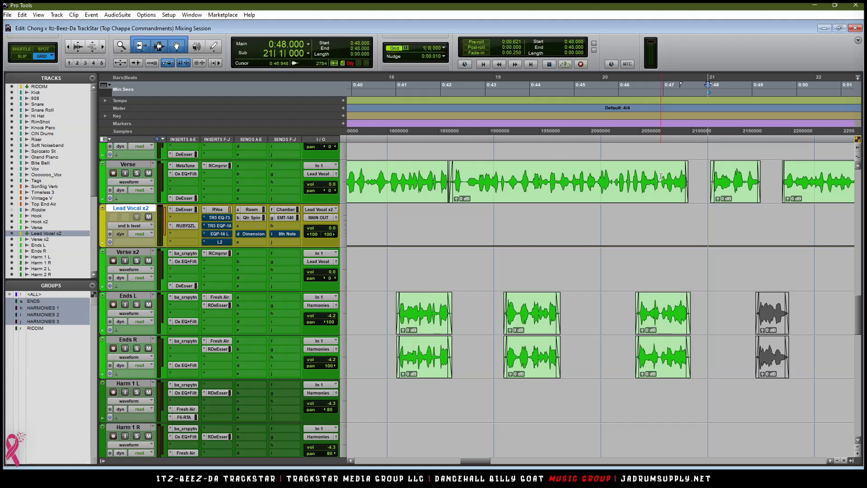
Step: Raise the Qtr Spin send level on Lead Vocal x2 under the last Verse words before bar 21, from 0:46.918 to 0:47.577
{"action": "left_click_drag", "start_coordinate": [660, 177], "coordinate": [674, 196]}
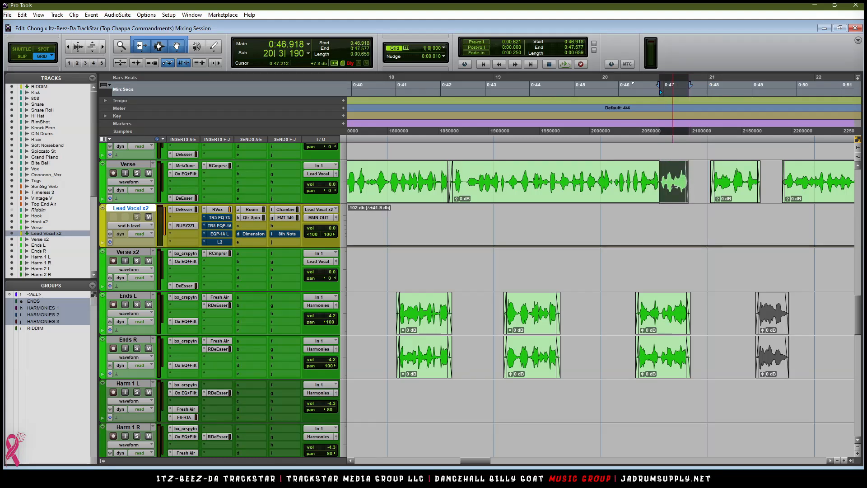
{"action": "left_click_drag", "start_coordinate": [677, 321], "coordinate": [678, 321]}
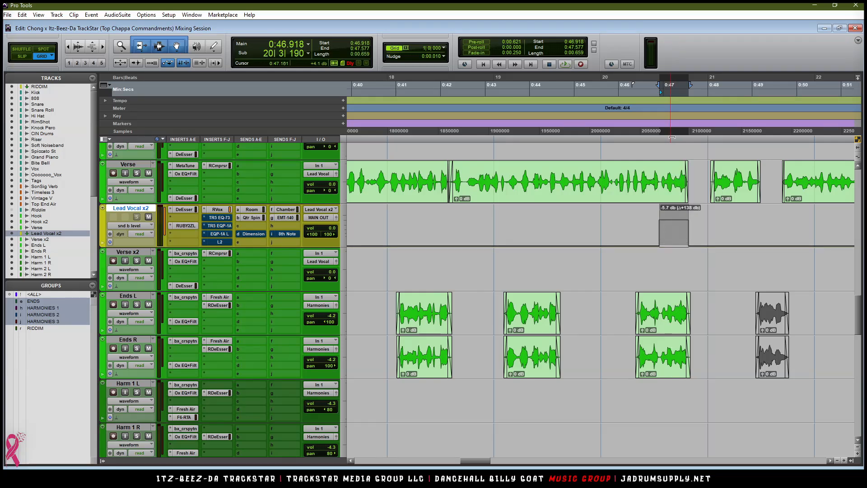
{"action": "key", "text": "space"}
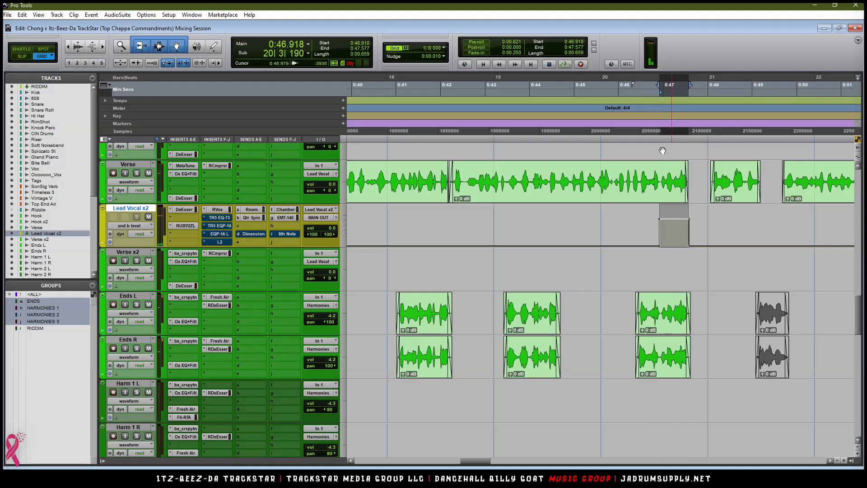
Step: Play from bar 20 and raise the Qtr Spin throw's send level by about 1.8 dB
{"action": "left_click", "coordinate": [600, 172]}
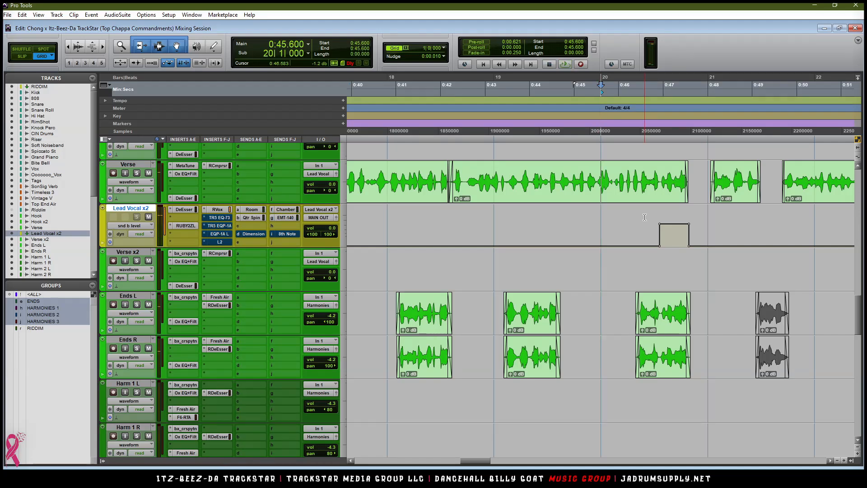
{"action": "key", "text": "space"}
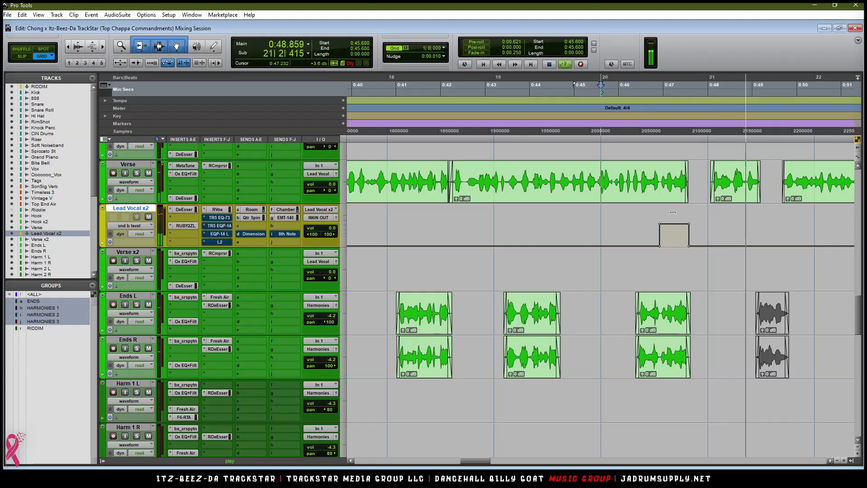
{"action": "left_click_drag", "start_coordinate": [672, 212], "coordinate": [672, 212]}
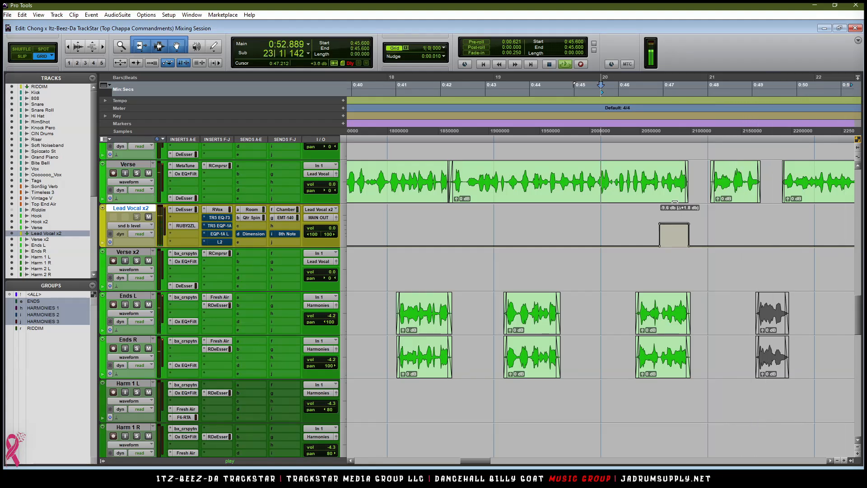
{"action": "key", "text": "space"}
{"action": "key", "text": "space"}
Step: Examine the ends, adlib and Dry Tele clips around bars 20 to 22 during playback
{"action": "key", "text": "ctrl+["}
{"action": "key", "text": "ctrl+["}
{"action": "key", "text": "ctrl+["}
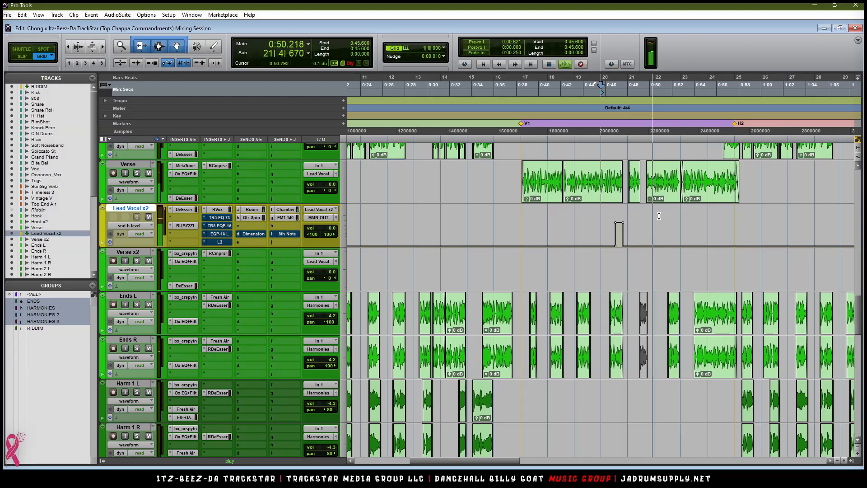
{"action": "key", "text": "ctrl+]"}
{"action": "key", "text": "ctrl+]"}
{"action": "scroll", "coordinate": [772, 206], "scroll_direction": "down", "scroll_amount": 6}
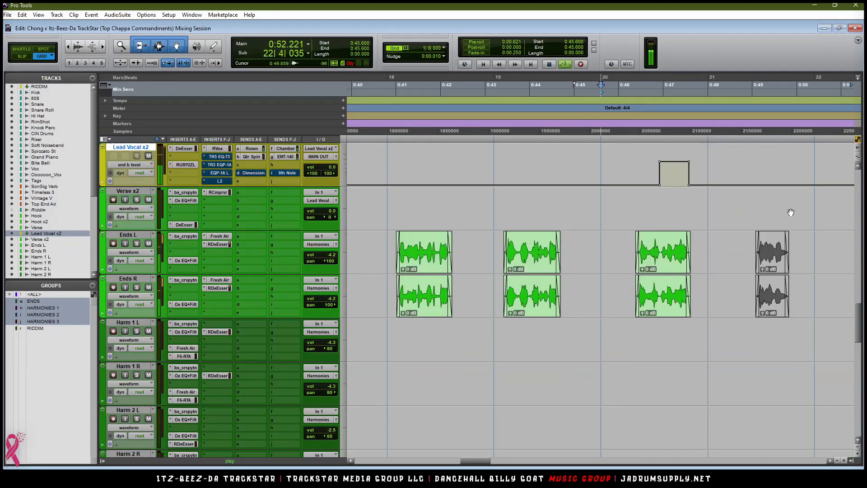
{"action": "key", "text": "space"}
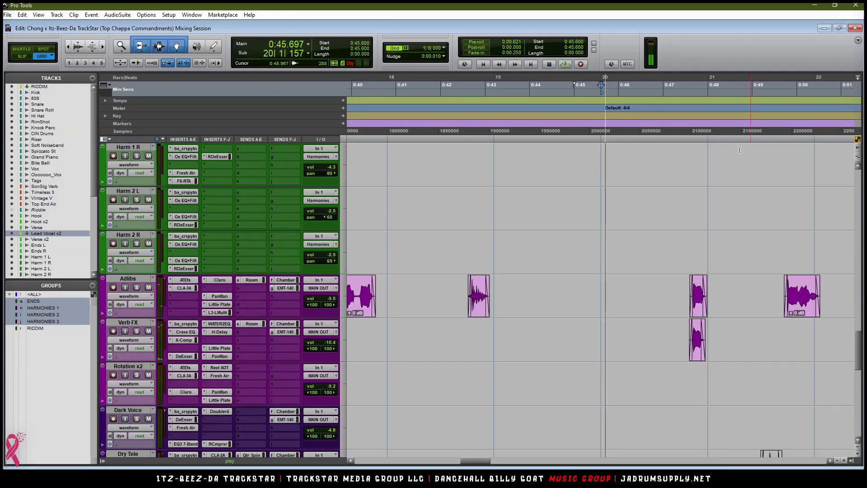
{"action": "key", "text": "alt+space"}
{"action": "scroll", "coordinate": [788, 302], "scroll_direction": "up", "scroll_amount": 2}
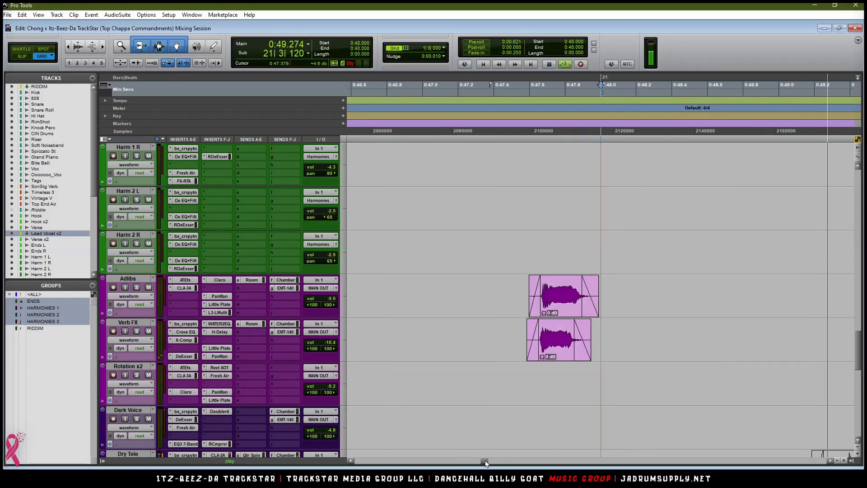
{"action": "scroll", "coordinate": [458, 382], "scroll_direction": "down", "scroll_amount": 3}
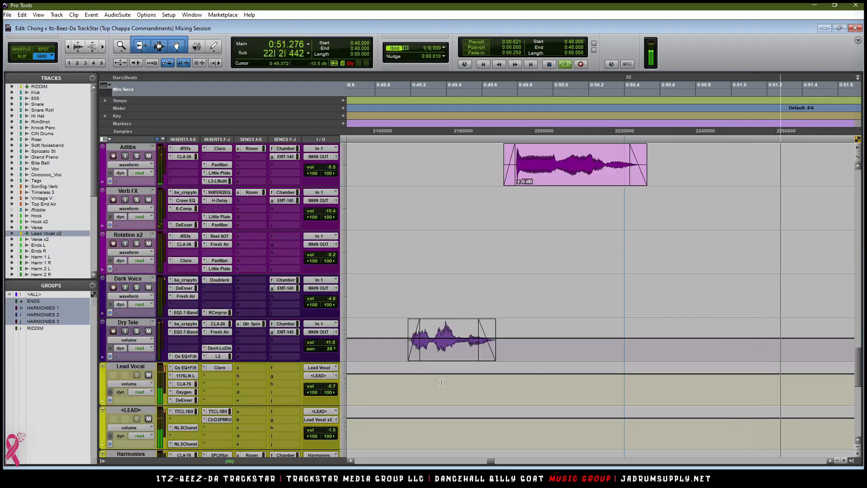
{"action": "left_click_drag", "start_coordinate": [490, 461], "coordinate": [485, 462]}
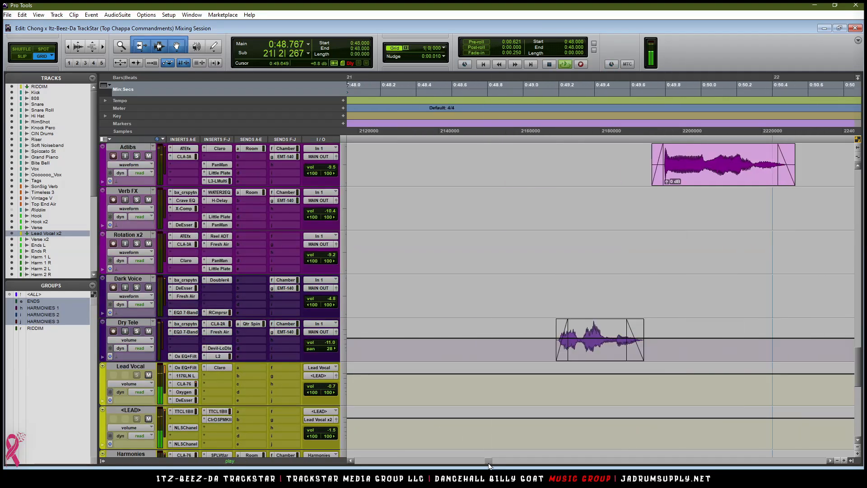
Step: Display the Dry Tele track as a waveform and check the grid and nudge value choices
{"action": "left_click", "coordinate": [136, 383]}
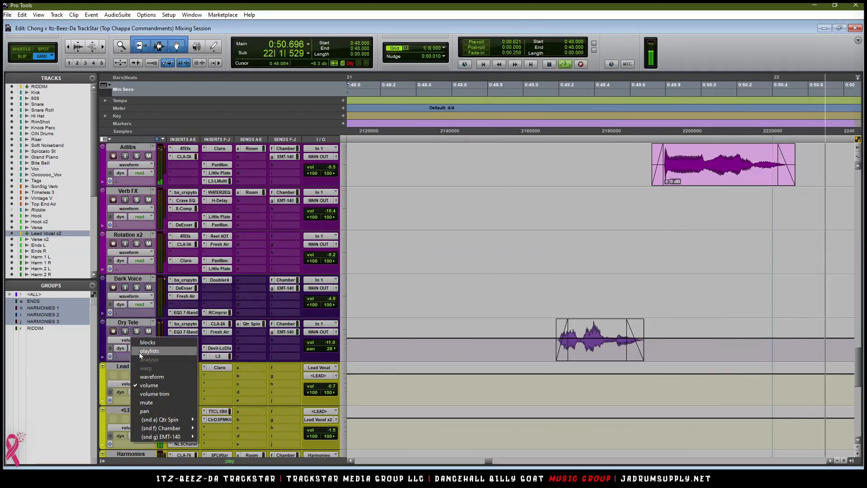
{"action": "left_click", "coordinate": [152, 377]}
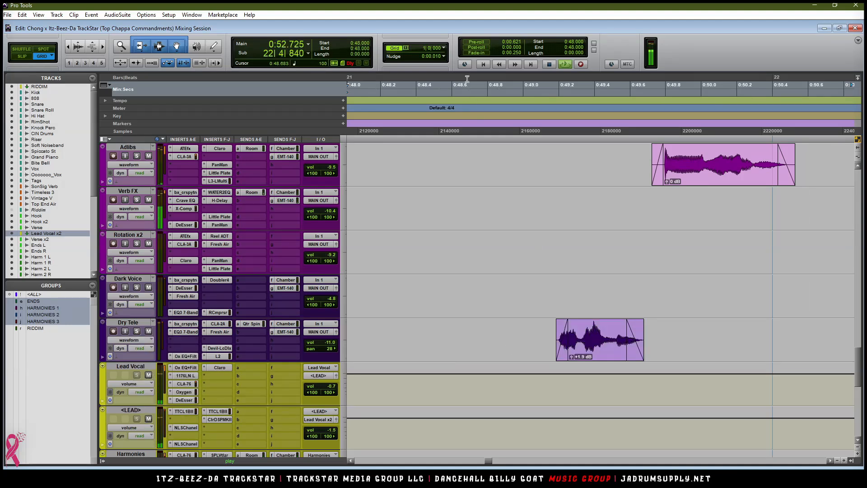
{"action": "left_click", "coordinate": [404, 48]}
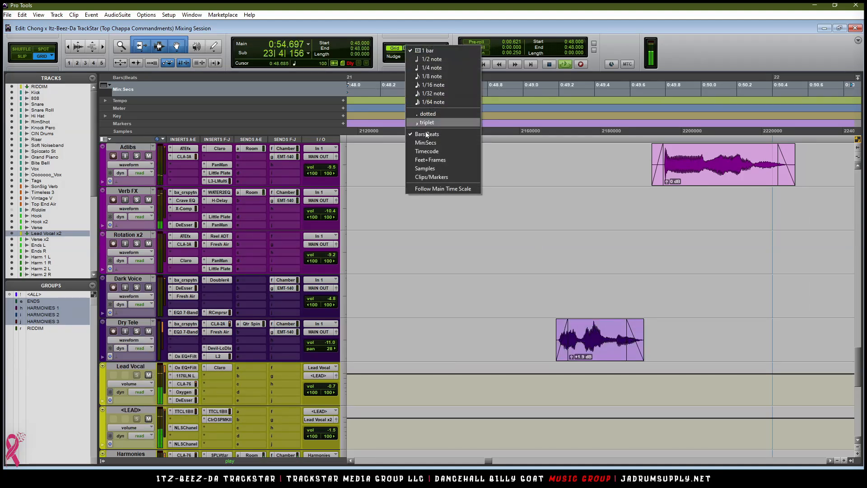
{"action": "left_click", "coordinate": [397, 56]}
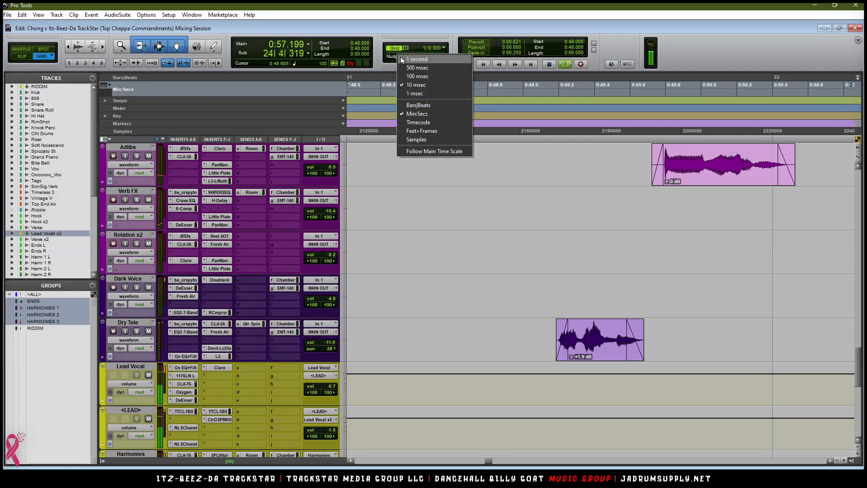
Step: Nudge the Dry Tele clip between bars 21 and 22 earlier by 30 msec and play from bar 21
{"action": "left_click", "coordinate": [602, 359]}
{"action": "left_click", "coordinate": [601, 357]}
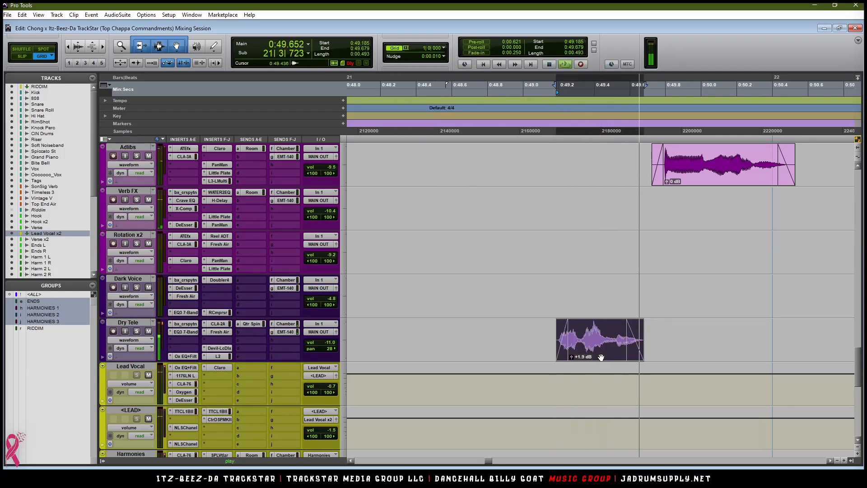
{"action": "key", "text": "space"}
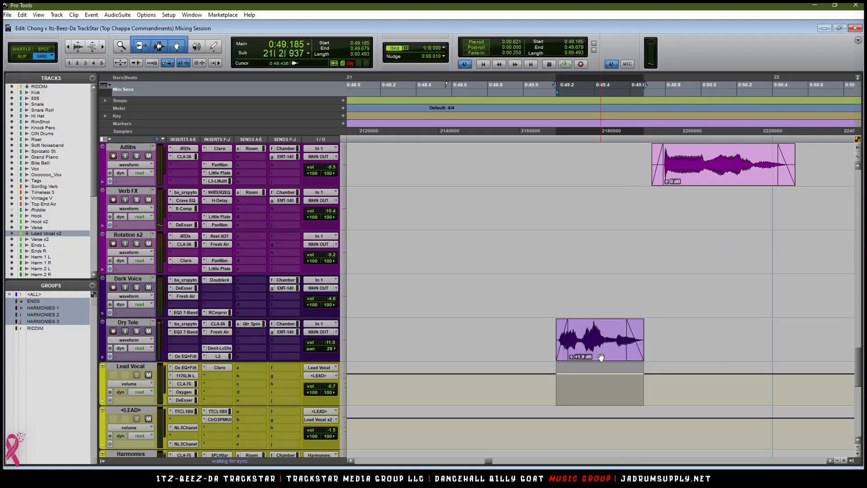
{"action": "key", "text": "minus"}
{"action": "key", "text": "minus"}
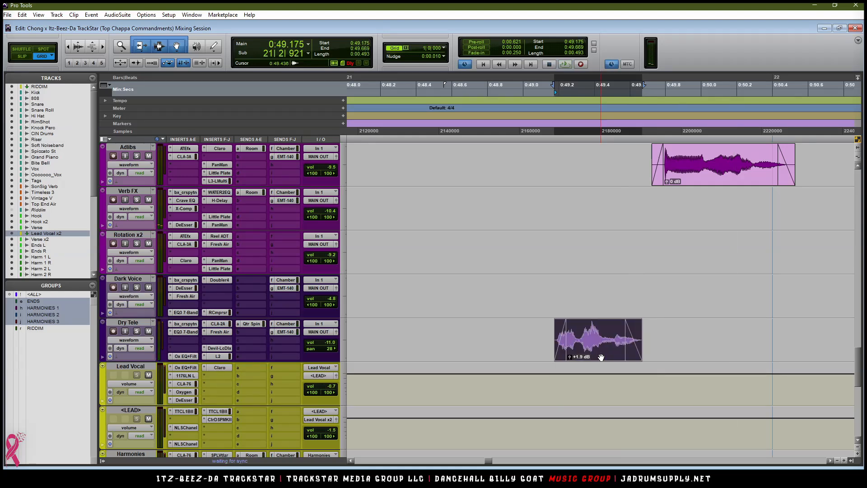
{"action": "key", "text": "minus"}
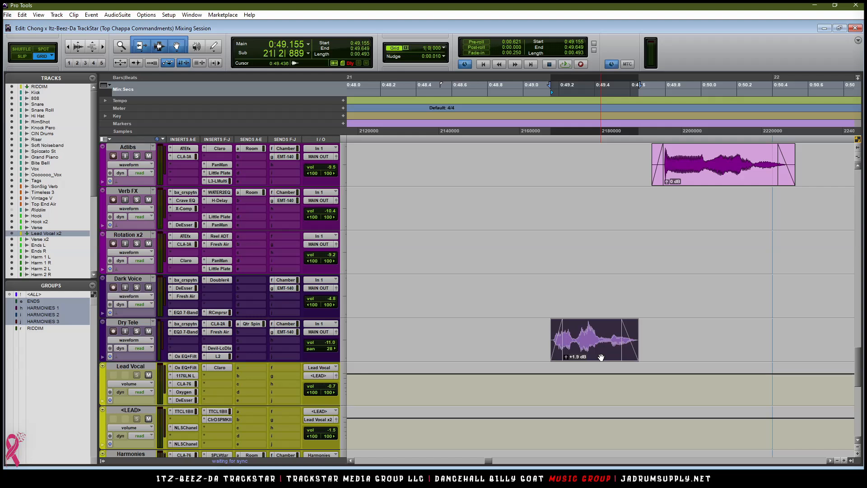
{"action": "key", "text": "space"}
{"action": "left_click", "coordinate": [356, 140]}
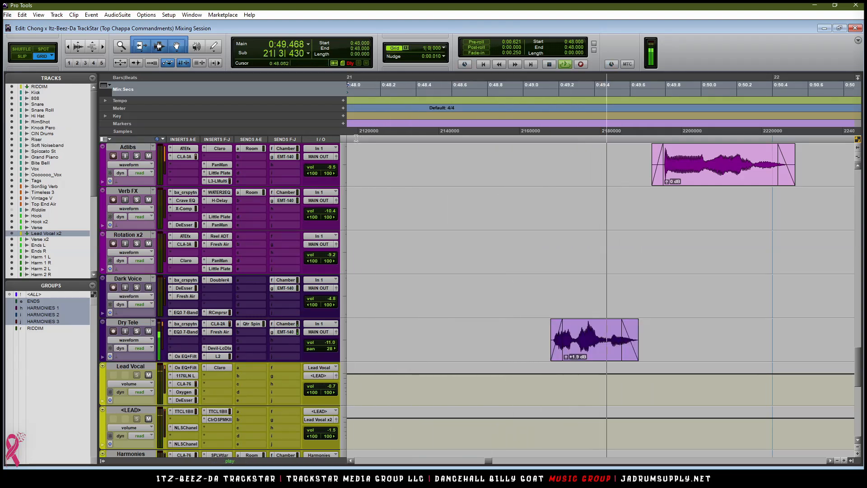
Step: Extend the end of the Dry Tele clip after bar 21 to about 0:49.786 and play from bar 21
{"action": "left_click_drag", "start_coordinate": [622, 340], "coordinate": [646, 339]}
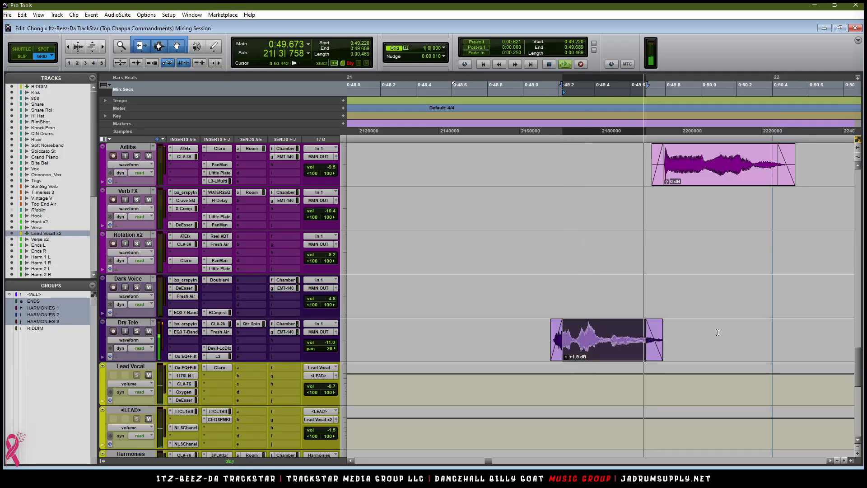
{"action": "left_click", "coordinate": [431, 328]}
{"action": "key", "text": "space"}
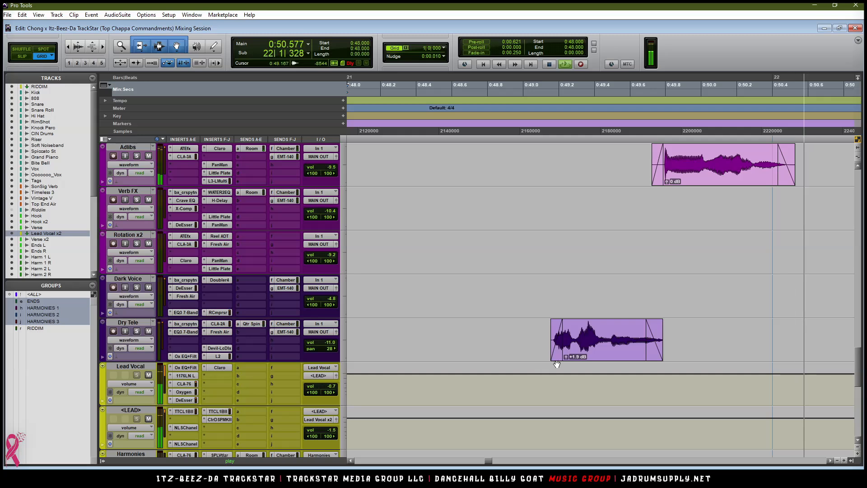
Step: Lengthen the fade-out of the Dry Tele clip after bar 21 and replay from bar 21
{"action": "left_click_drag", "start_coordinate": [662, 336], "coordinate": [636, 330]}
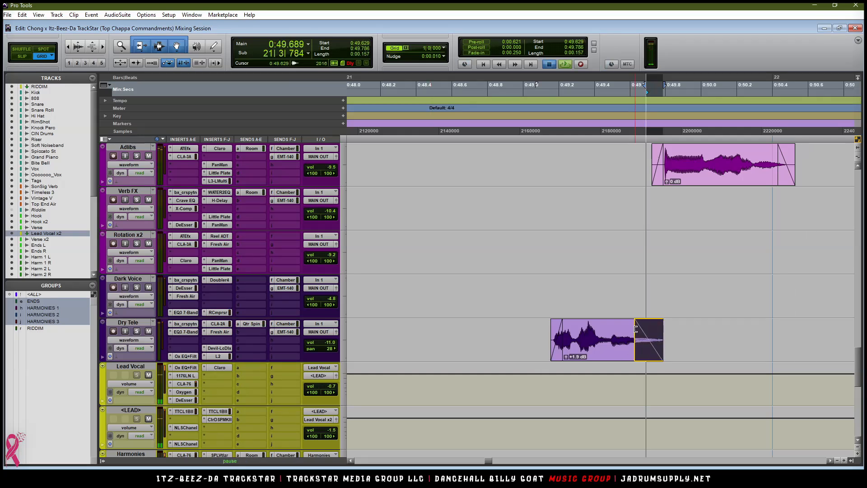
{"action": "left_click", "coordinate": [449, 330]}
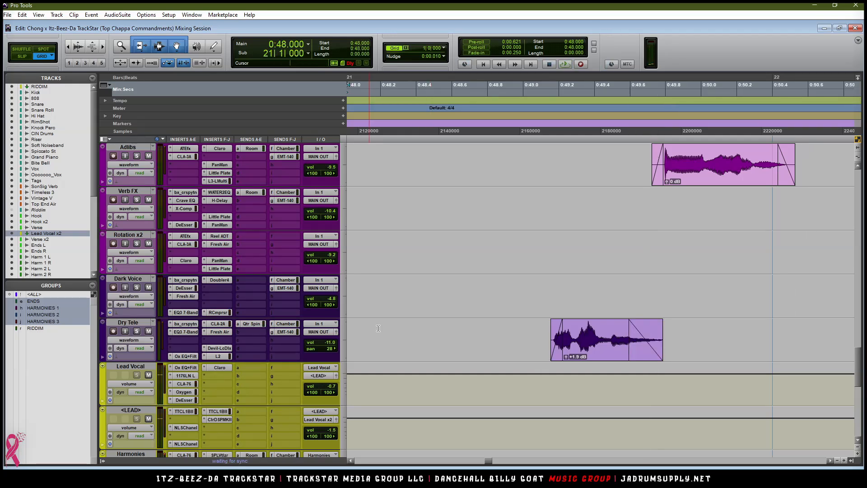
{"action": "key", "text": "space"}
Step: Display Dry Tele's volume automation and set the volume across the clip after bar 21 to -10.5 dB while checking playback
{"action": "scroll", "coordinate": [561, 350], "scroll_direction": "up", "scroll_amount": 6}
{"action": "scroll", "coordinate": [588, 345], "scroll_direction": "down", "scroll_amount": 2}
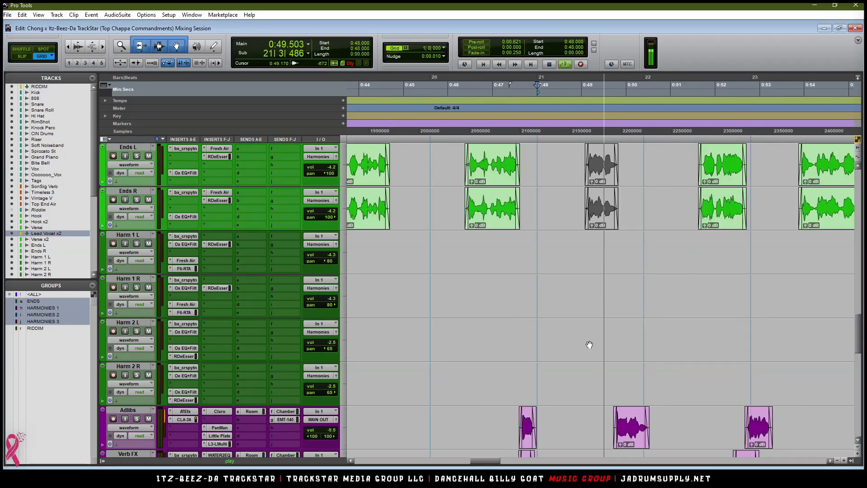
{"action": "scroll", "coordinate": [597, 341], "scroll_direction": "down", "scroll_amount": 4}
{"action": "scroll", "coordinate": [599, 340], "scroll_direction": "down", "scroll_amount": 3}
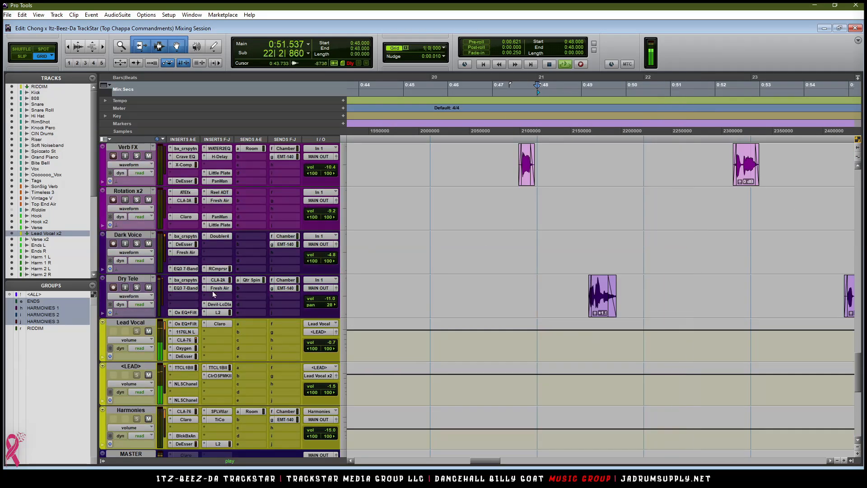
{"action": "key", "text": "space"}
{"action": "left_click", "coordinate": [139, 298]}
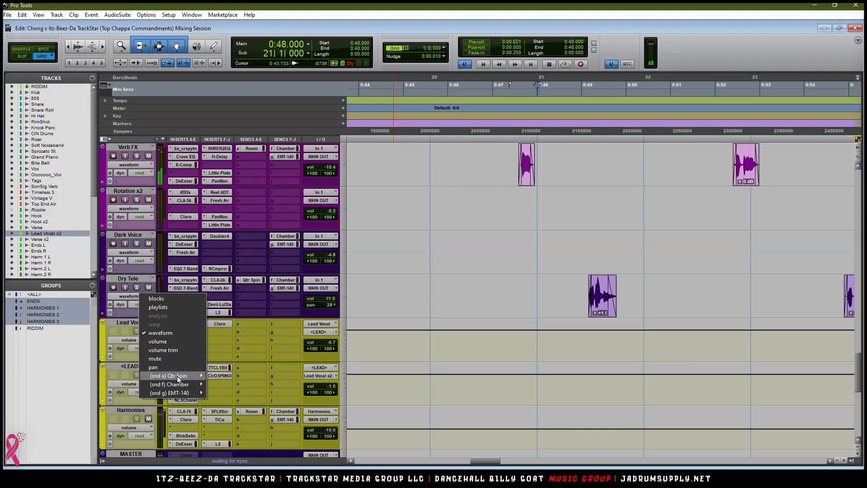
{"action": "left_click", "coordinate": [156, 341]}
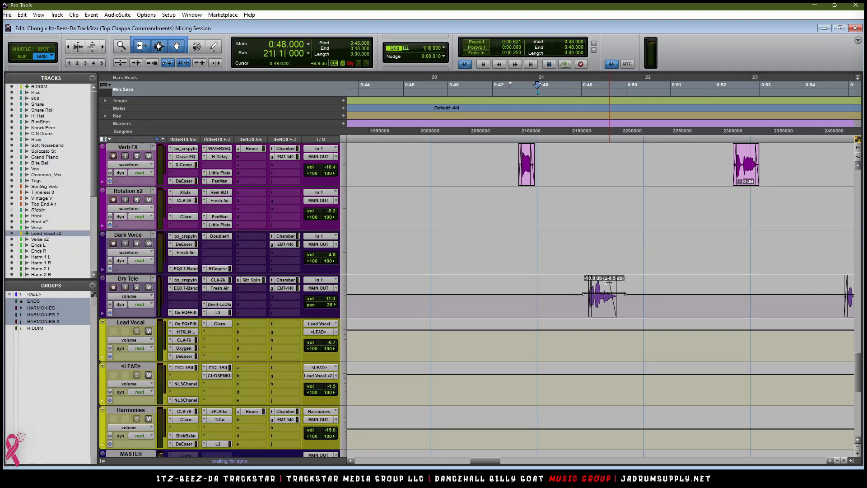
{"action": "key", "text": "space"}
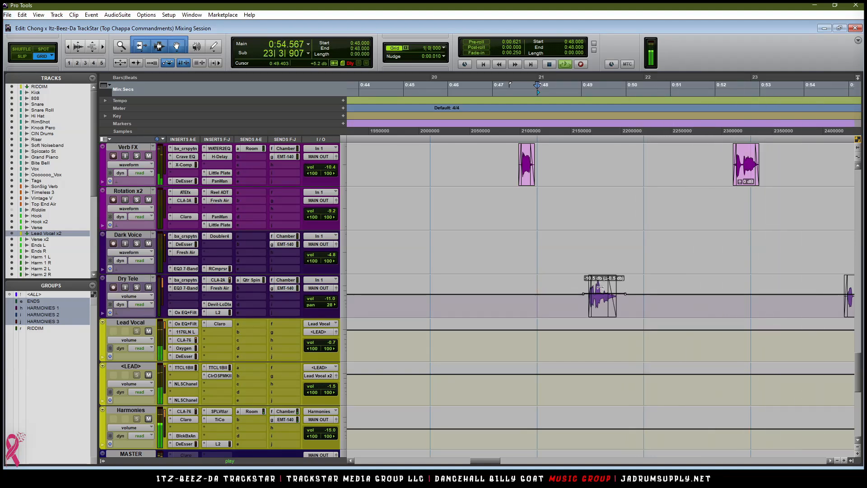
Step: Play from bar 21 and examine the lead, ends and adlib vocal clips through the V1 and H2 sections
{"action": "scroll", "coordinate": [630, 301], "scroll_direction": "up", "scroll_amount": 1}
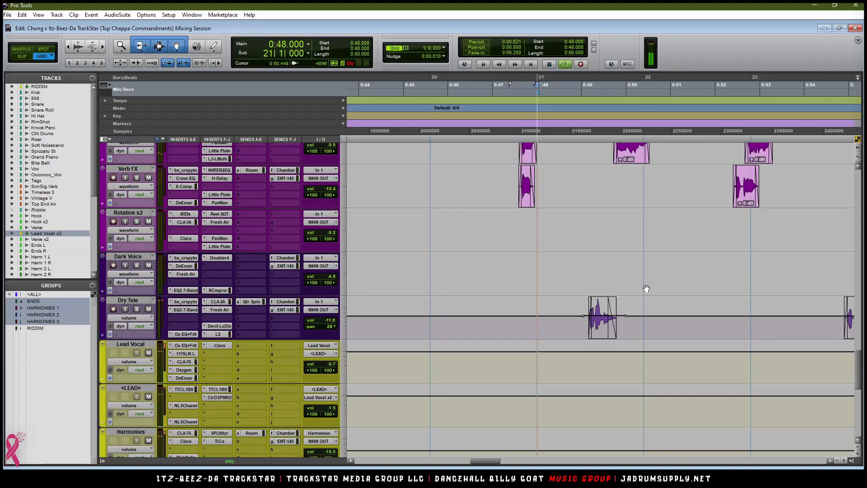
{"action": "key", "text": "ctrl+bracketleft"}
{"action": "key", "text": "ctrl+bracketleft"}
{"action": "scroll", "coordinate": [644, 284], "scroll_direction": "down", "scroll_amount": 10}
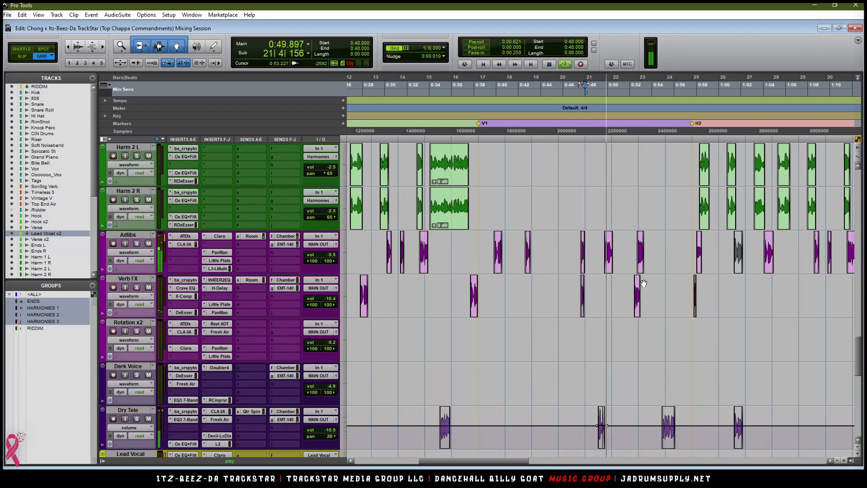
{"action": "scroll", "coordinate": [644, 284], "scroll_direction": "up", "scroll_amount": 3}
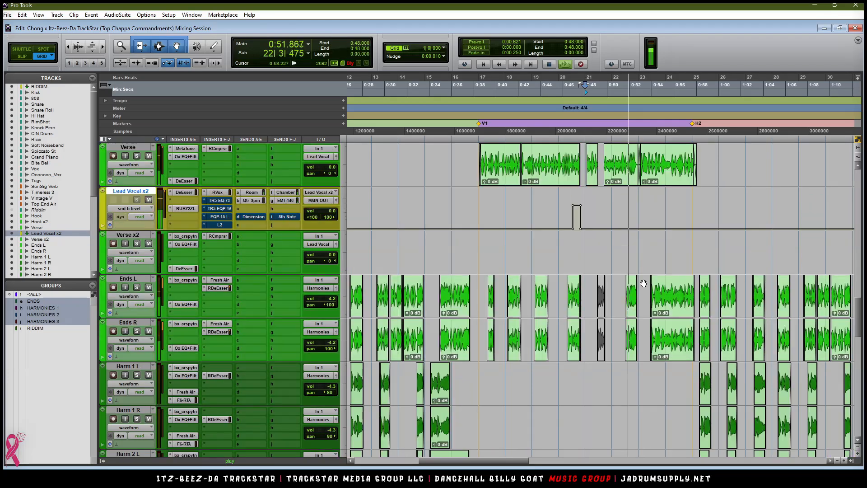
{"action": "key", "text": "ctrl+bracketleft"}
{"action": "scroll", "coordinate": [643, 282], "scroll_direction": "up", "scroll_amount": 2}
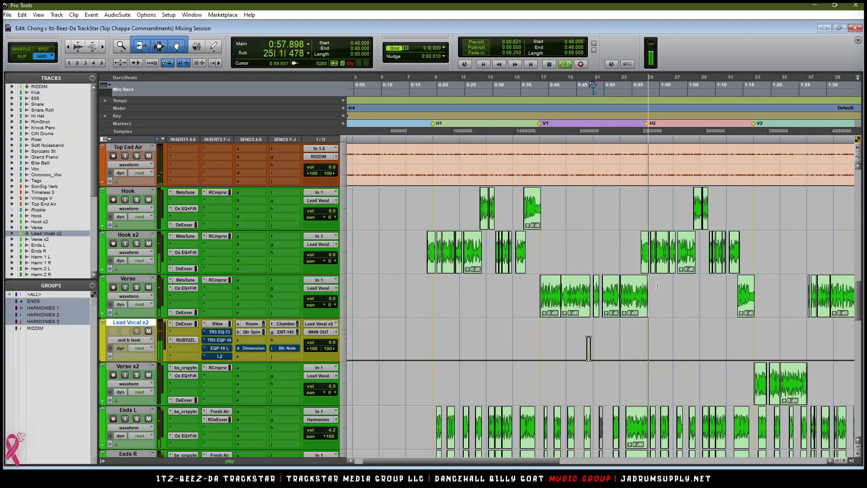
{"action": "key", "text": "ctrl+bracketright"}
{"action": "key", "text": "ctrl+bracketright"}
{"action": "key", "text": "ctrl+bracketleft"}
{"action": "key", "text": "ctrl+bracketleft"}
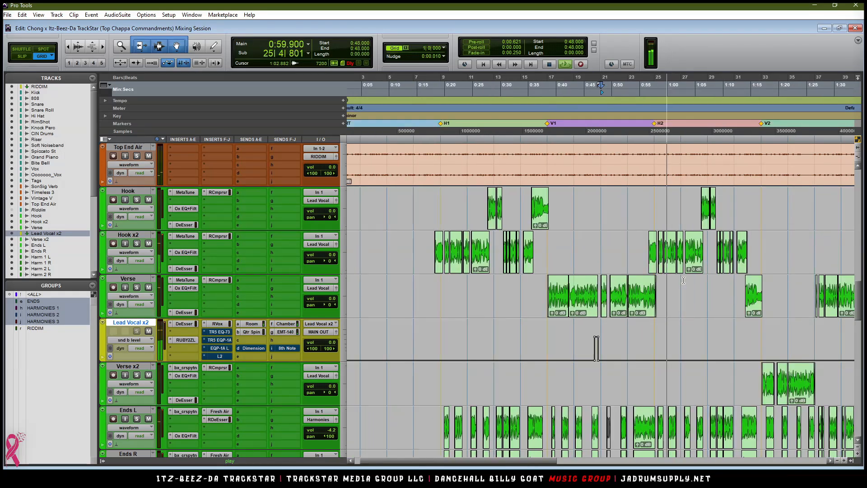
Step: Move the OUTRO marker to bar 61 and the H3 marker to bar 53, and stop playback
{"action": "scroll", "coordinate": [686, 278], "scroll_direction": "down", "scroll_amount": 3}
{"action": "scroll", "coordinate": [687, 279], "scroll_direction": "down", "scroll_amount": 1}
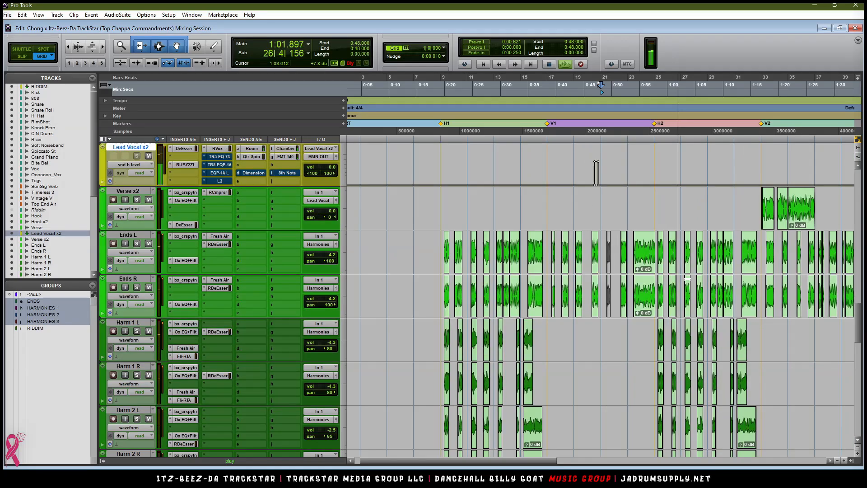
{"action": "scroll", "coordinate": [691, 276], "scroll_direction": "up", "scroll_amount": 1}
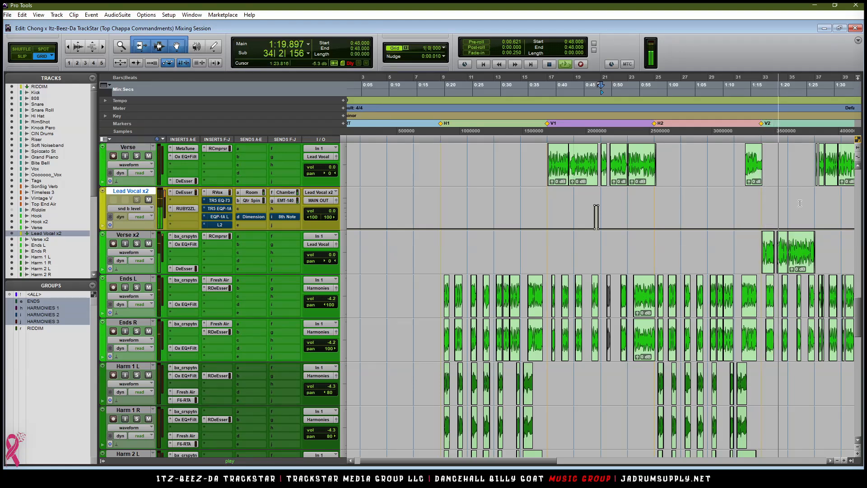
{"action": "key", "text": "r"}
{"action": "key", "text": "ctrl+alt+Down"}
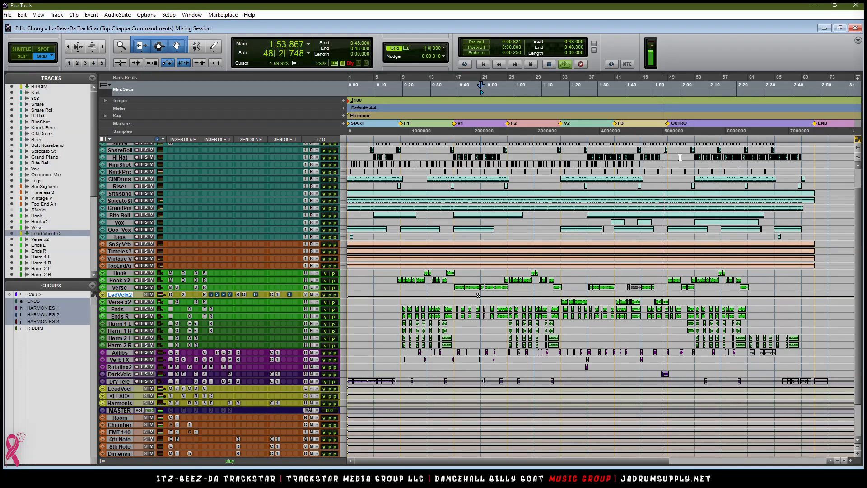
{"action": "left_click_drag", "start_coordinate": [670, 125], "coordinate": [694, 124]}
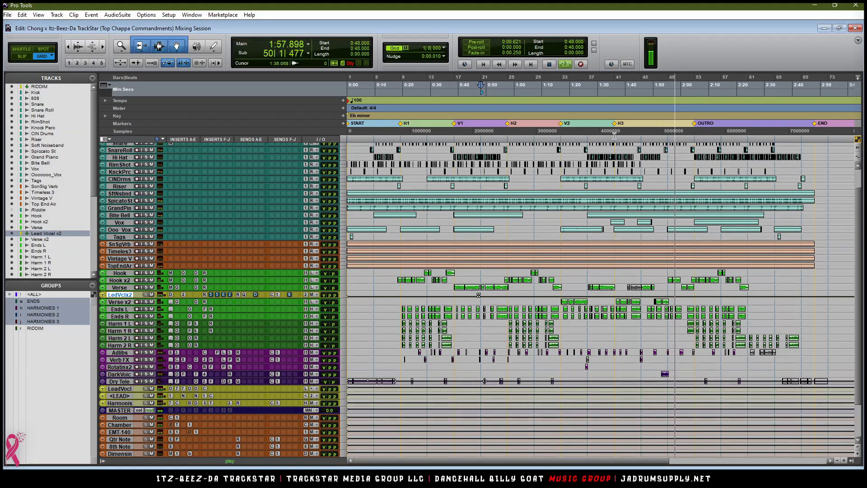
{"action": "left_click_drag", "start_coordinate": [696, 124], "coordinate": [748, 124]}
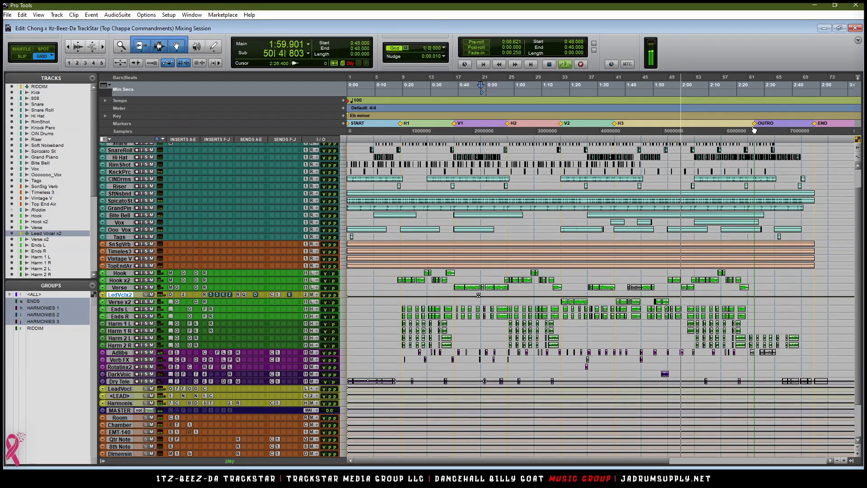
{"action": "left_click_drag", "start_coordinate": [615, 124], "coordinate": [693, 126]}
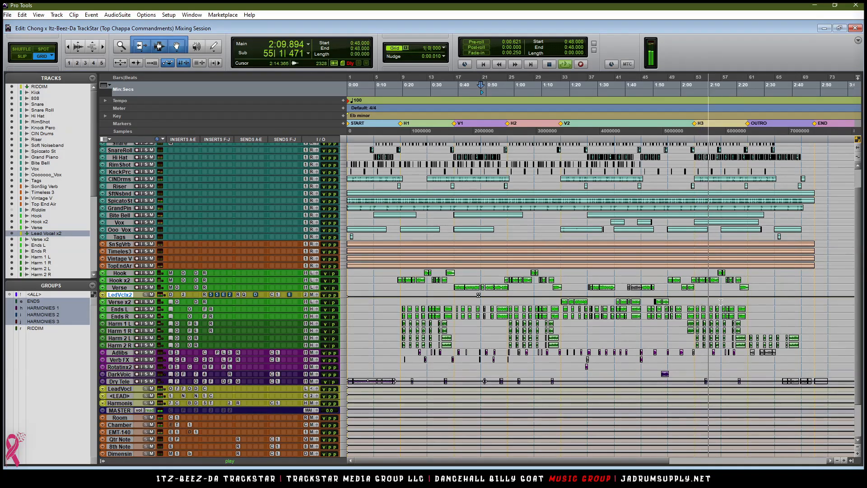
{"action": "key", "text": "ctrl+j"}
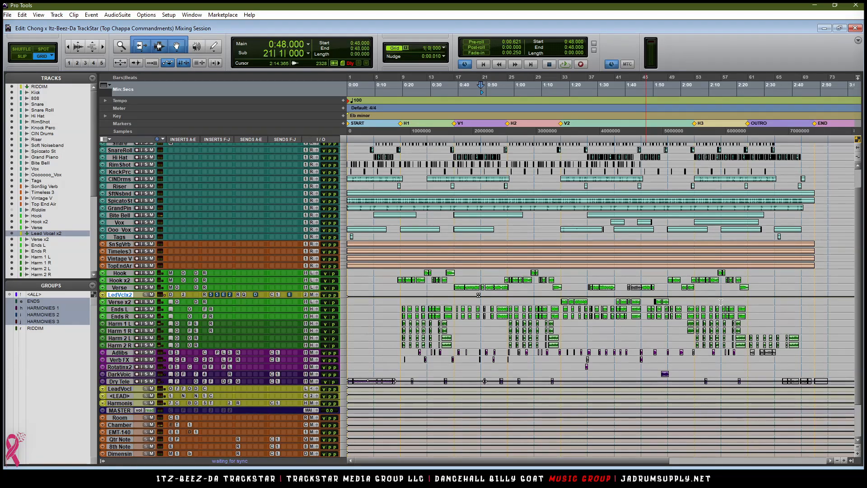
Step: Reactivate all inserts on the MASTER track in the mixer and return to the edit window
{"action": "key", "text": "ctrl+equal"}
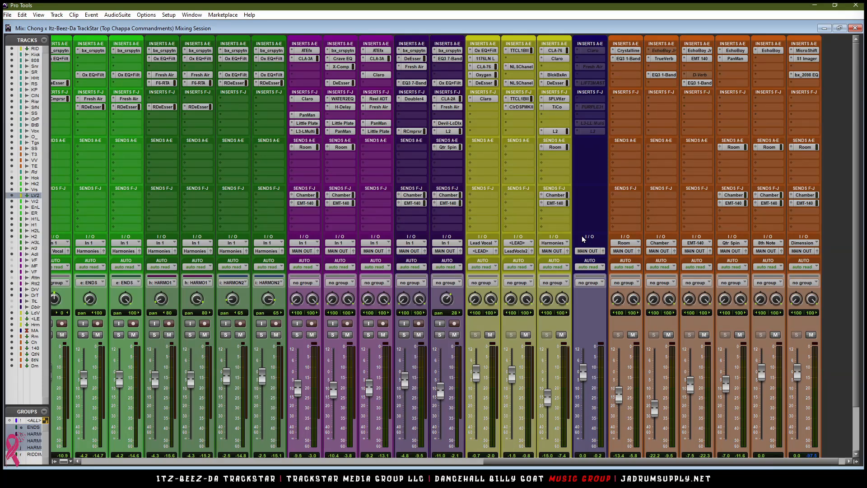
{"action": "scroll", "coordinate": [597, 166], "scroll_direction": "down", "scroll_amount": 2}
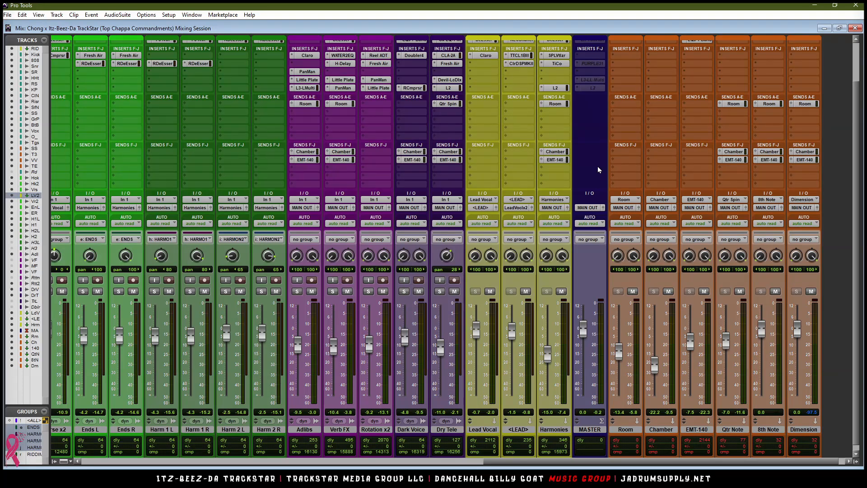
{"action": "scroll", "coordinate": [626, 127], "scroll_direction": "up", "scroll_amount": 2}
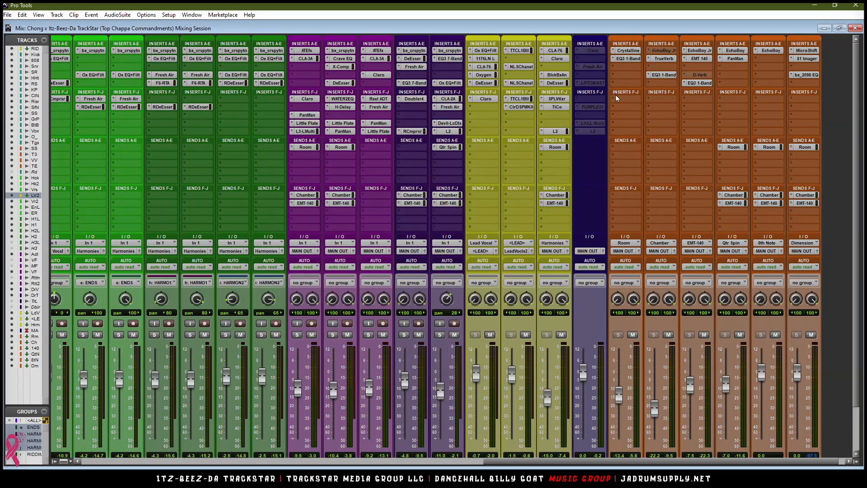
{"action": "left_click", "coordinate": [598, 64], "text": "ctrl+super"}
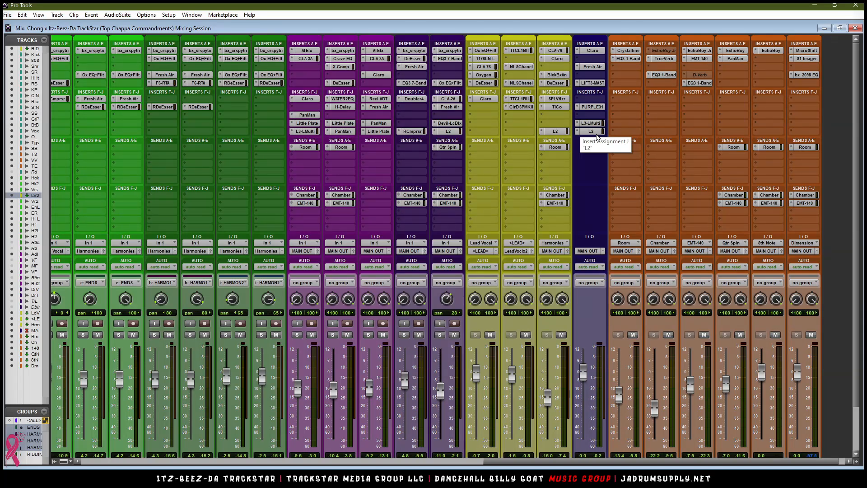
{"action": "left_click", "coordinate": [855, 28]}
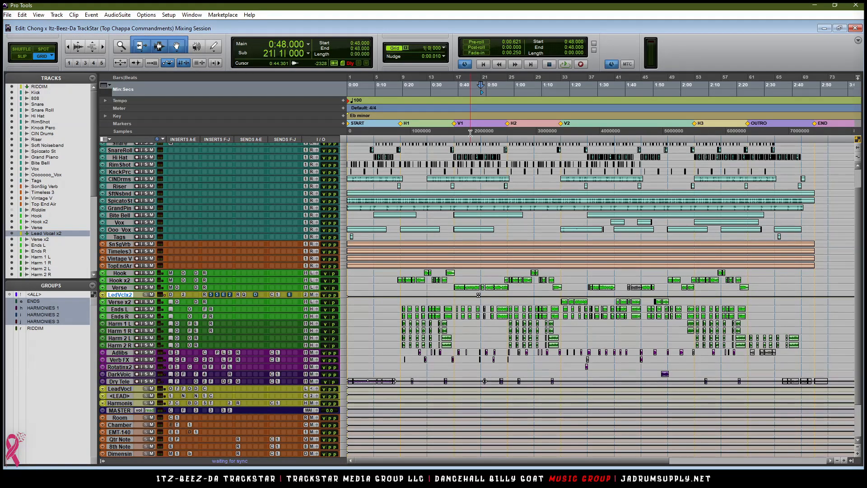
Step: Locate the leftover Dry Tele clip past the END marker and enlarge the height of the tracks
{"action": "key", "text": "ctrl+a"}
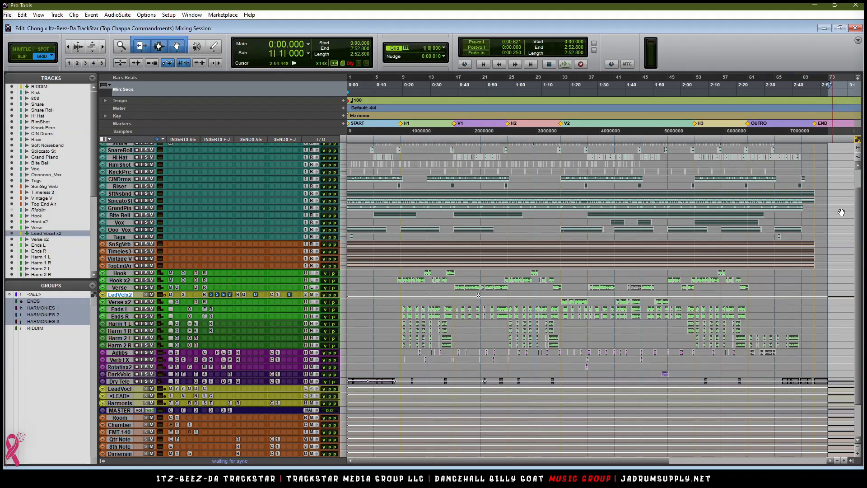
{"action": "left_click", "coordinate": [831, 387]}
{"action": "left_click", "coordinate": [830, 381]}
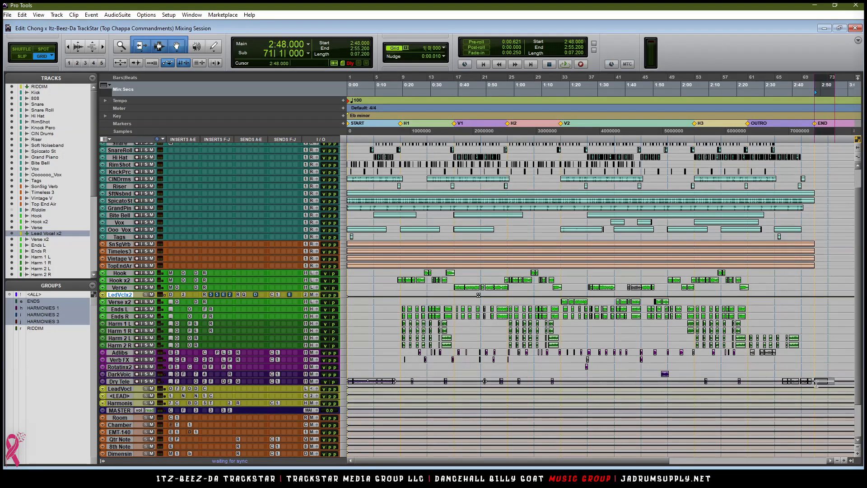
{"action": "left_click", "coordinate": [819, 385]}
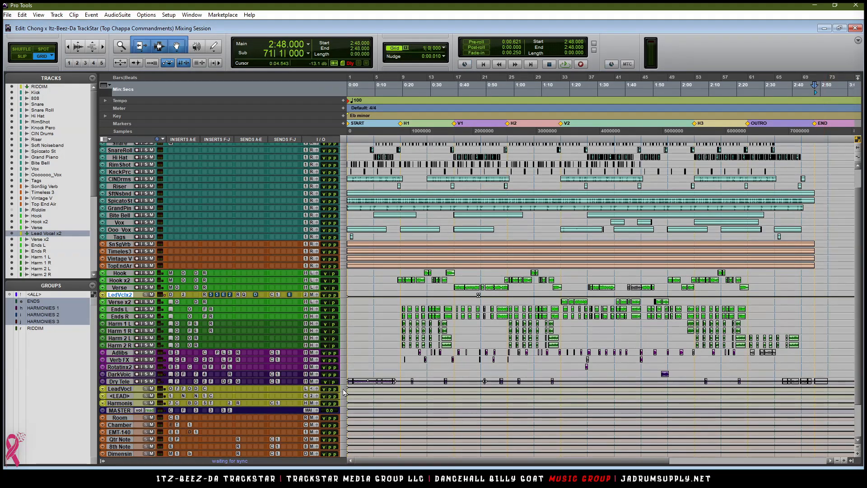
{"action": "left_click", "coordinate": [129, 383]}
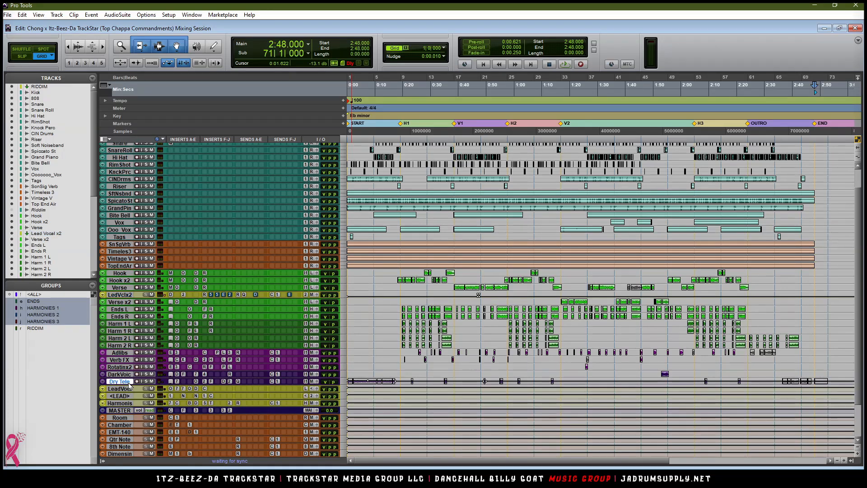
{"action": "key", "text": "alt+super+Up"}
{"action": "scroll", "coordinate": [128, 396], "scroll_direction": "down", "scroll_amount": 4}
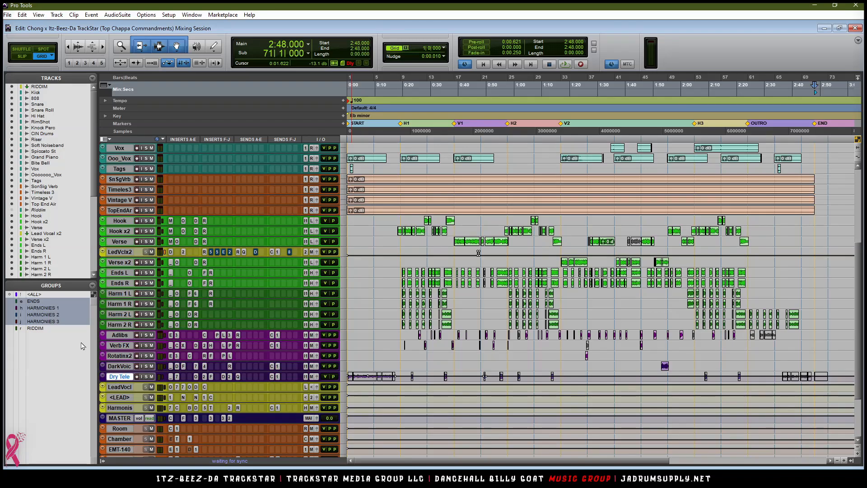
{"action": "key", "text": "alt+super+Up"}
{"action": "scroll", "coordinate": [134, 399], "scroll_direction": "down", "scroll_amount": 6}
{"action": "scroll", "coordinate": [134, 398], "scroll_direction": "down", "scroll_amount": 15}
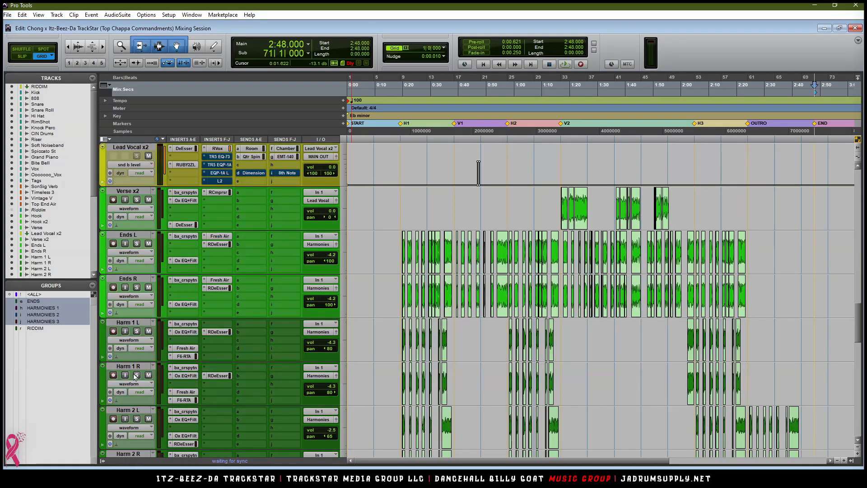
Step: Switch Dry Tele to waveform view and remove its clip past the END marker
{"action": "left_click", "coordinate": [134, 253]}
{"action": "left_click", "coordinate": [156, 270]}
{"action": "left_click_drag", "start_coordinate": [823, 269], "coordinate": [786, 217]}
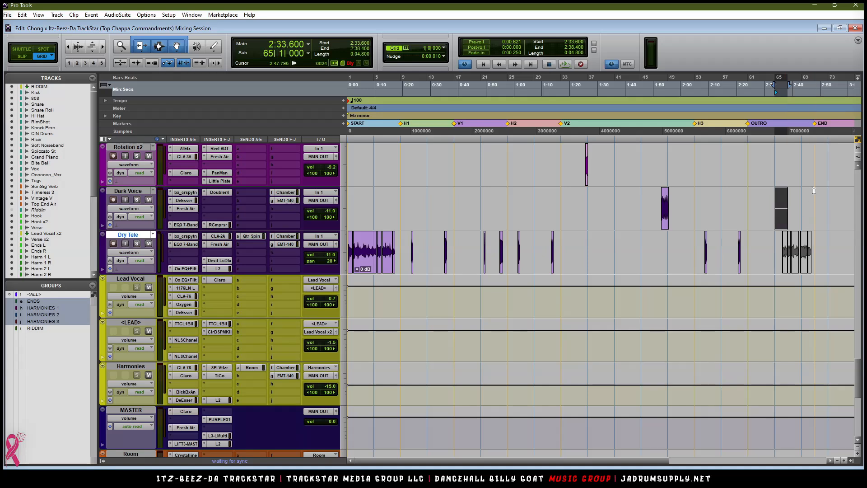
Step: Select the song from the start to the END marker and start a bounce whose file name ends with "(Top Chappa Commandments)"
{"action": "key", "text": "ctrl+a"}
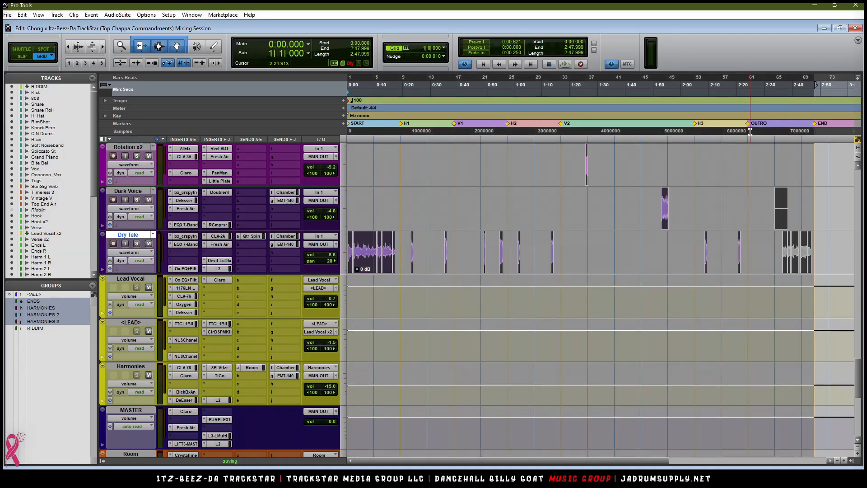
{"action": "key", "text": "ctrl+alt+b"}
{"action": "left_click", "coordinate": [446, 226]}
{"action": "key", "text": "End"}
{"action": "type", "text": "_Demo_3"}
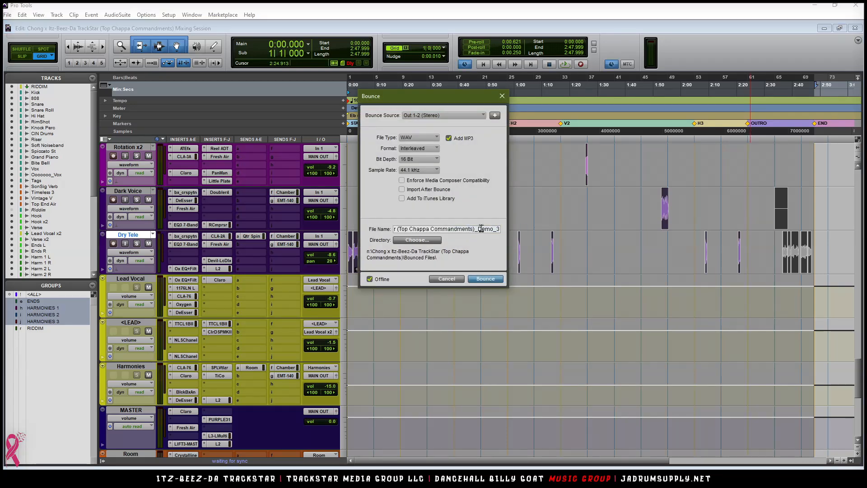
{"action": "left_click_drag", "start_coordinate": [475, 229], "coordinate": [537, 232]}
{"action": "key", "text": "BackSpace"}
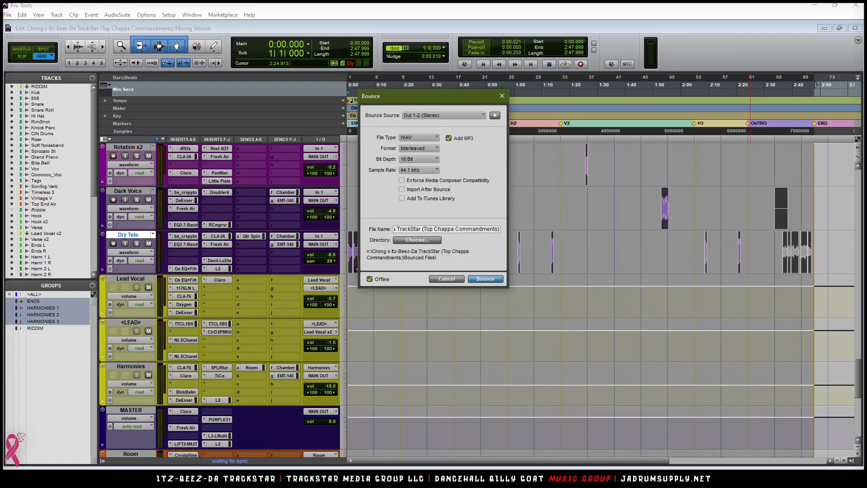
Step: Set the bounce source to the MAIN OUT (Stereo) output and run the offline bounce
{"action": "left_click", "coordinate": [473, 115]}
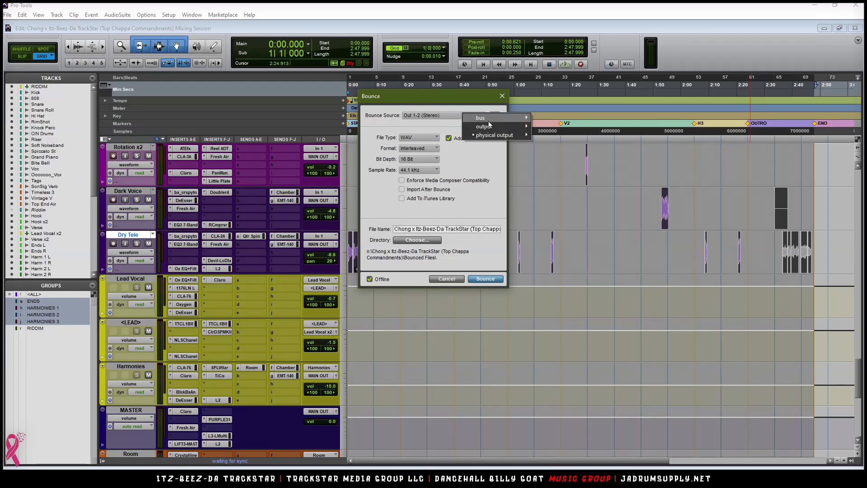
{"action": "mouse_move", "coordinate": [497, 128]}
{"action": "left_click", "coordinate": [571, 127]}
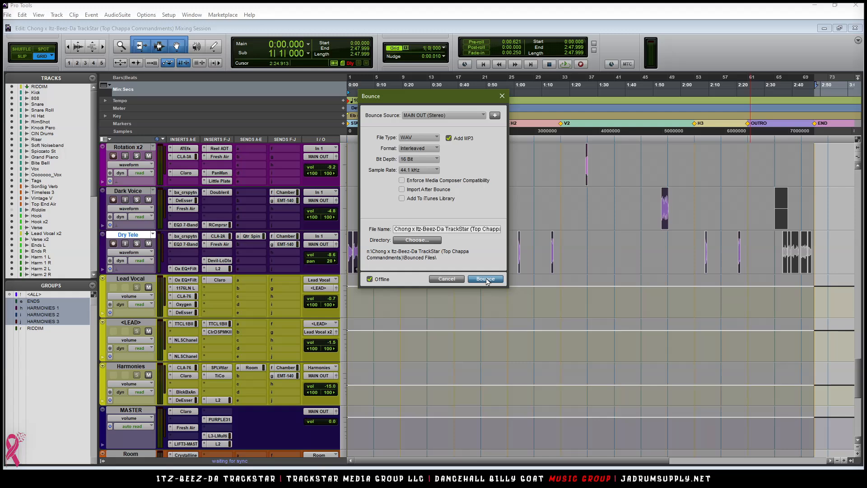
{"action": "left_click", "coordinate": [485, 279]}
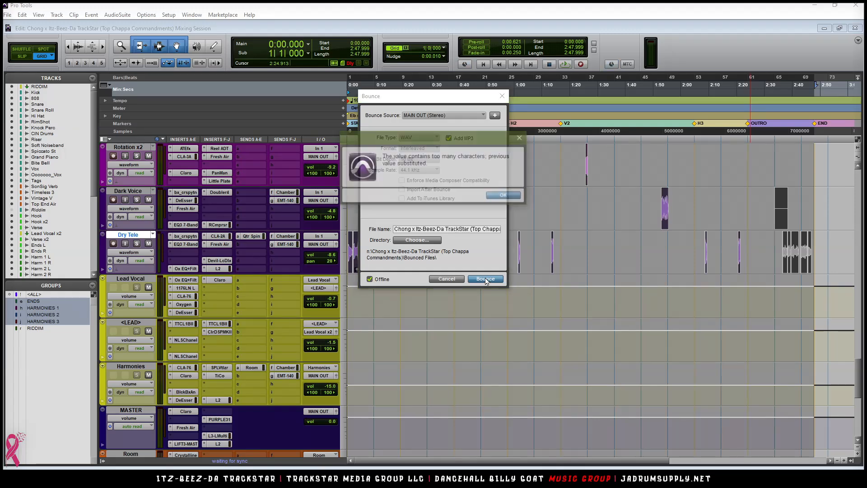
{"action": "left_click", "coordinate": [508, 195]}
{"action": "left_click", "coordinate": [519, 256]}
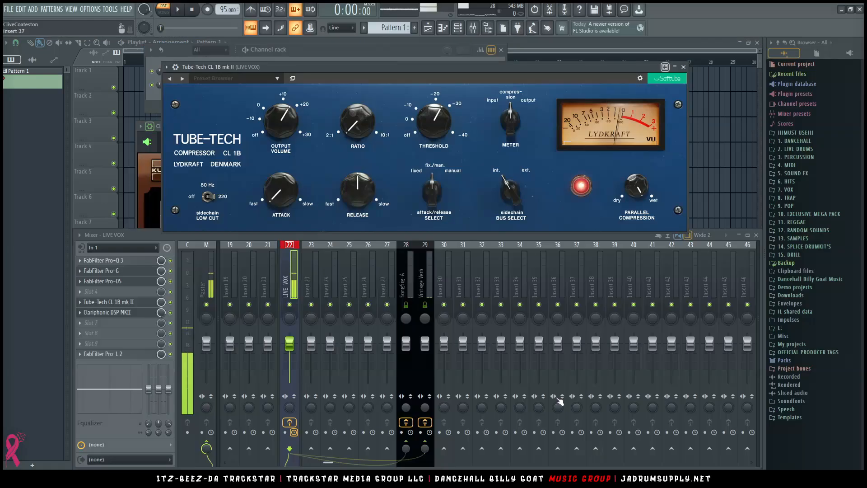
Step: Switch to FL Studio, show the empty playlist and bring up This PC in File Explorer over it
{"action": "key", "text": "F5"}
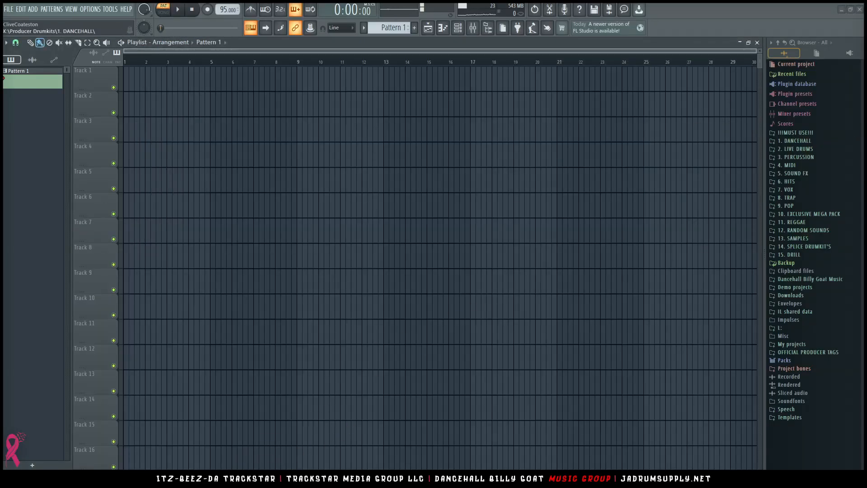
{"action": "left_click_drag", "start_coordinate": [866, 5], "coordinate": [473, 35]}
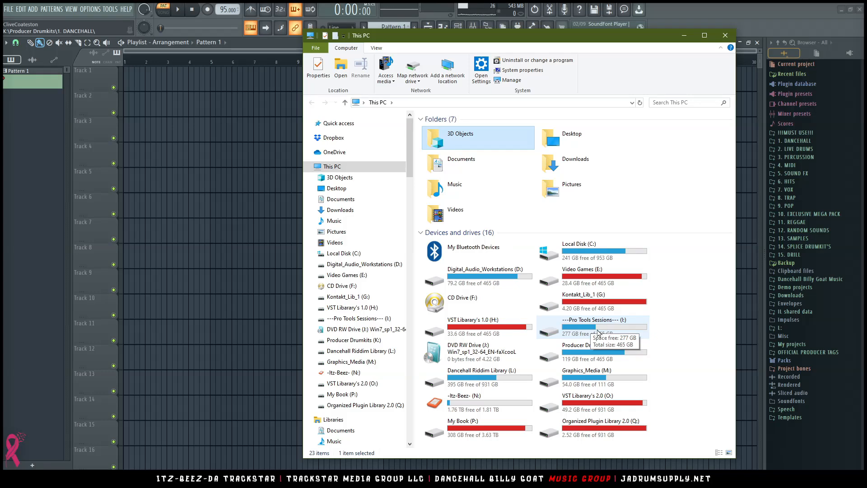
{"action": "double_click", "coordinate": [583, 328]}
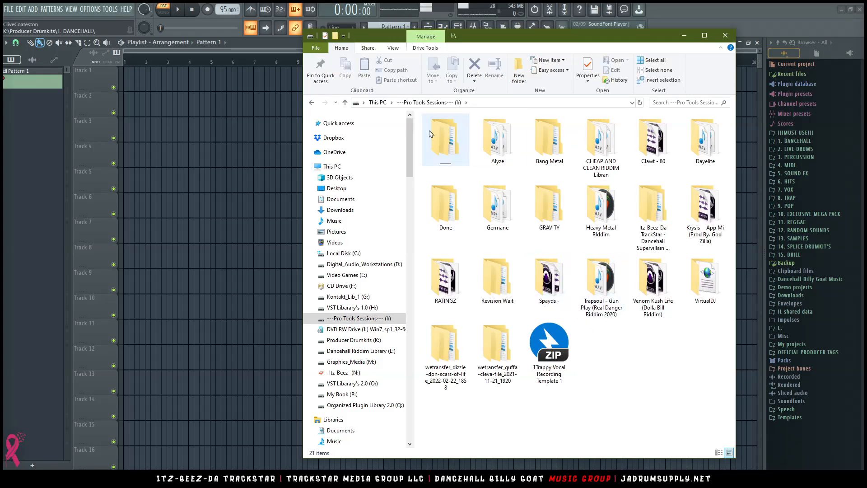
{"action": "left_click", "coordinate": [377, 103]}
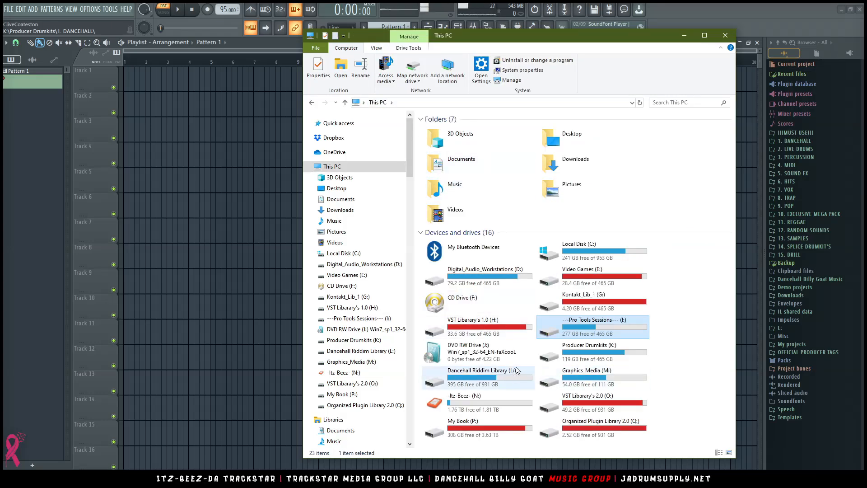
Step: Open the Top Chappa Commandments session's Bounced Files folder on drive N: and place the _Demo_2 bounce at the start of playlist Track 1
{"action": "left_click", "coordinate": [477, 399]}
{"action": "double_click", "coordinate": [477, 399]}
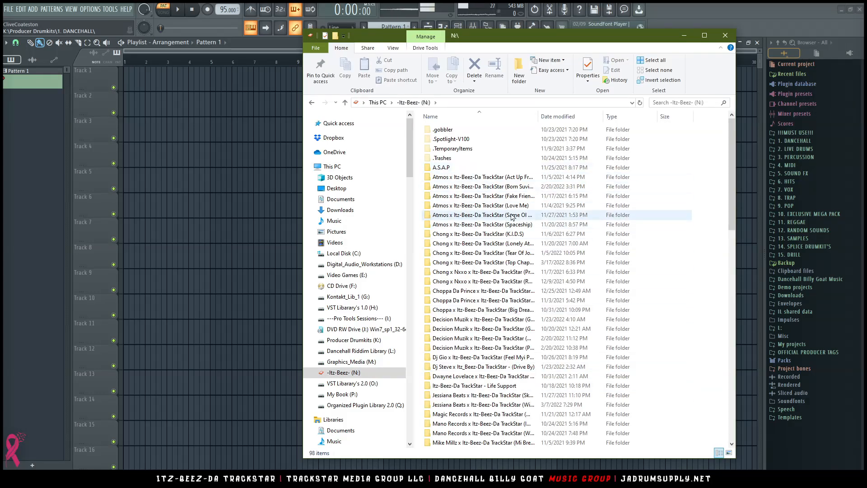
{"action": "double_click", "coordinate": [520, 261]}
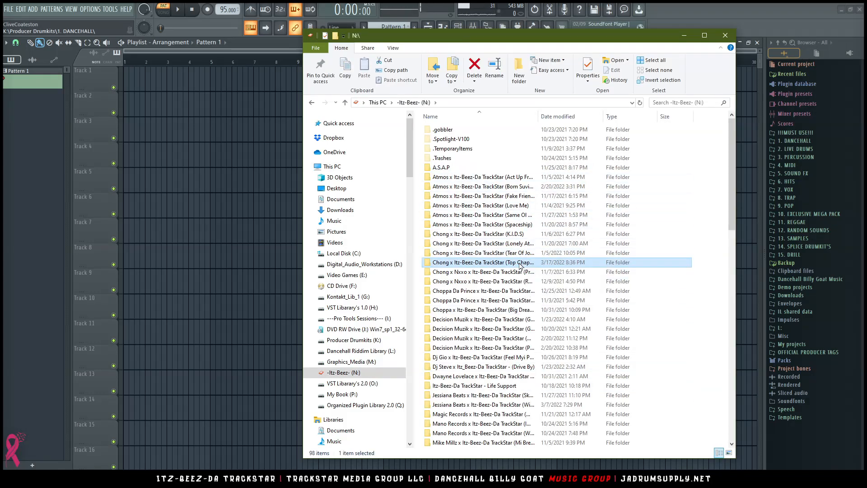
{"action": "double_click", "coordinate": [469, 139]}
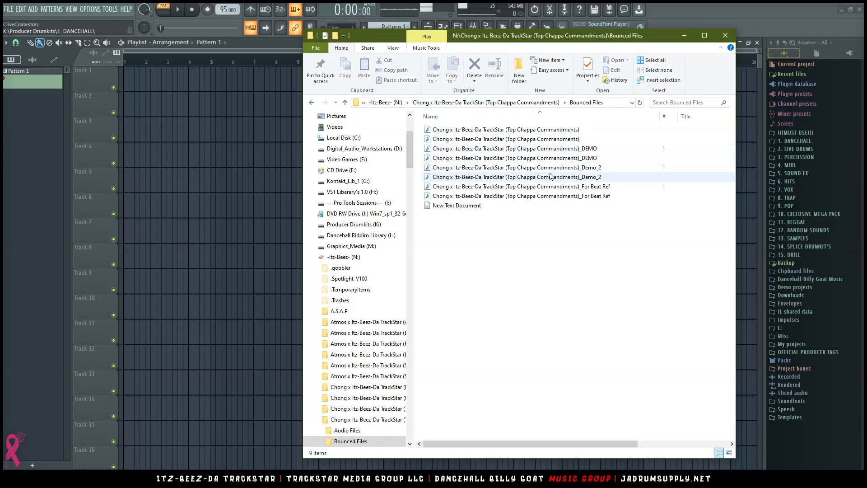
{"action": "left_click_drag", "start_coordinate": [470, 177], "coordinate": [137, 70]}
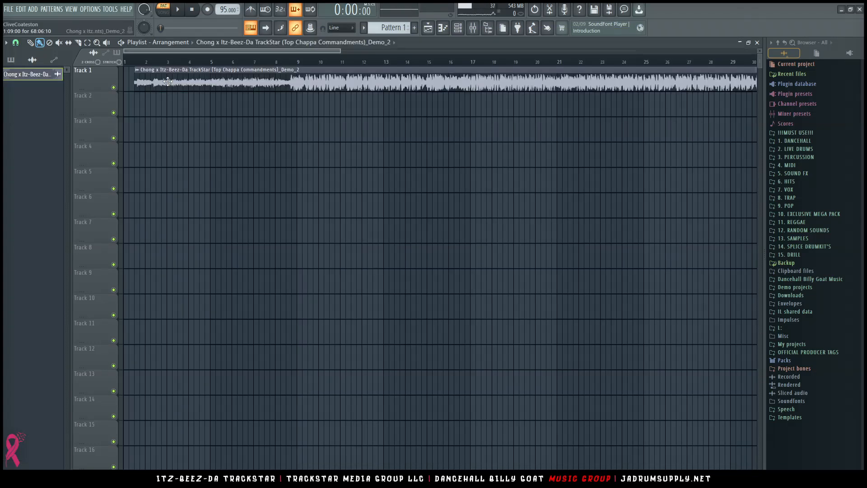
{"action": "scroll", "coordinate": [299, 70], "scroll_direction": "down", "scroll_amount": 3}
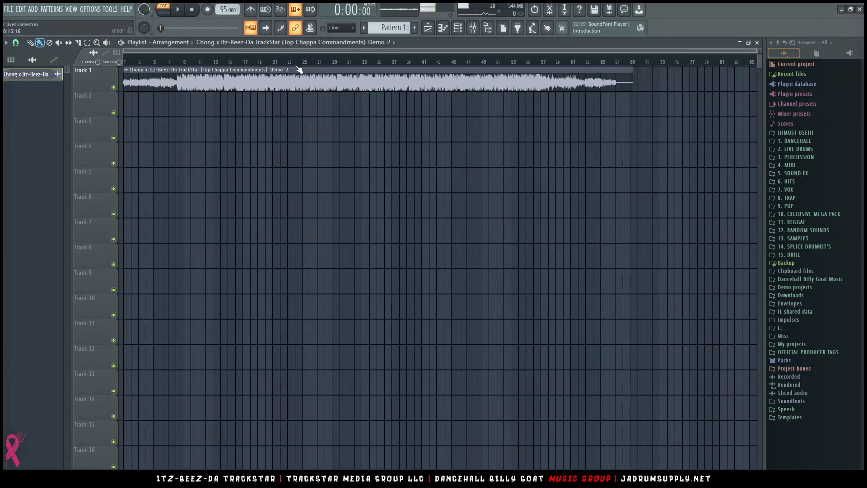
Step: Enlarge the heights of playlist Tracks 1 and 2 so the _Demo_2 clip's waveform can be inspected in detail
{"action": "double_click", "coordinate": [292, 90]}
{"action": "key", "text": "Escape"}
{"action": "scroll", "coordinate": [380, 176], "scroll_direction": "up", "scroll_amount": 4}
{"action": "left_click_drag", "start_coordinate": [94, 163], "coordinate": [103, 327]}
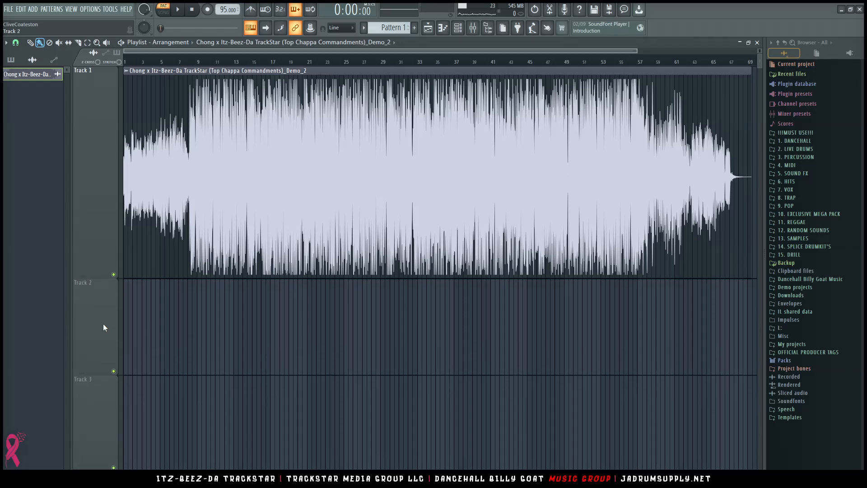
{"action": "left_click_drag", "start_coordinate": [100, 374], "coordinate": [100, 468]}
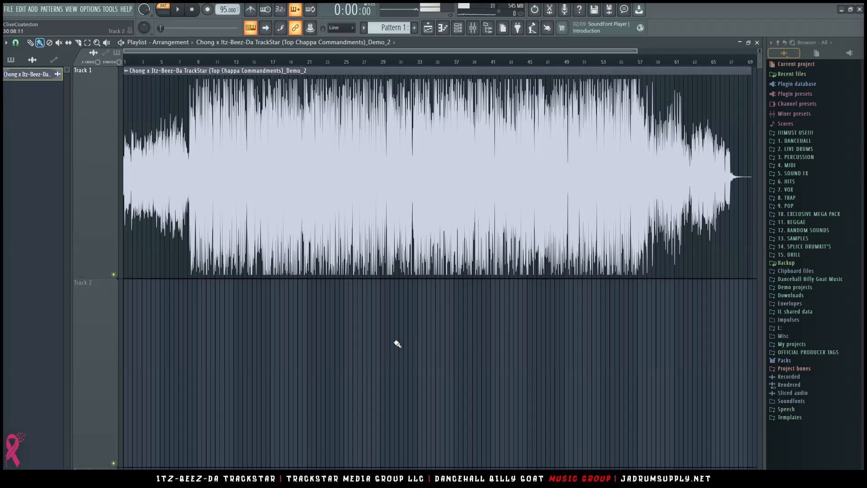
Step: Show the mixer and load iZotope Insight 2 into effect slot 10 of the Master track
{"action": "left_click", "coordinate": [473, 27]}
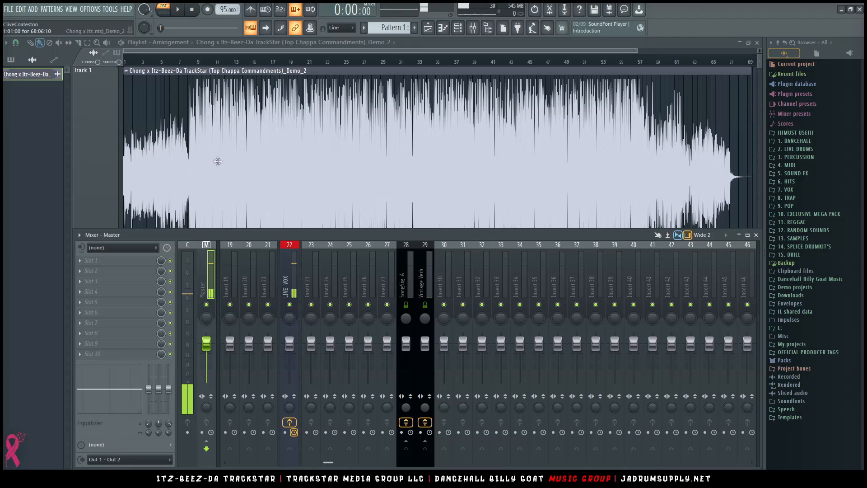
{"action": "left_click", "coordinate": [90, 355]}
{"action": "mouse_move", "coordinate": [113, 266]}
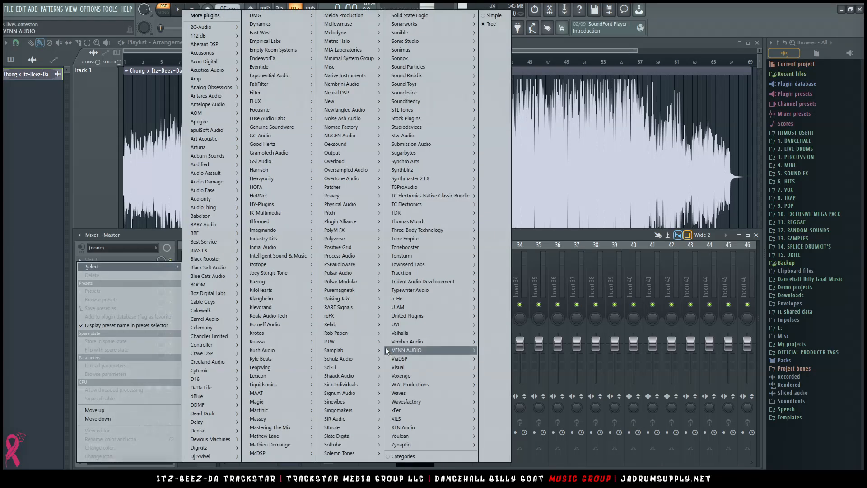
{"action": "mouse_move", "coordinate": [305, 264]}
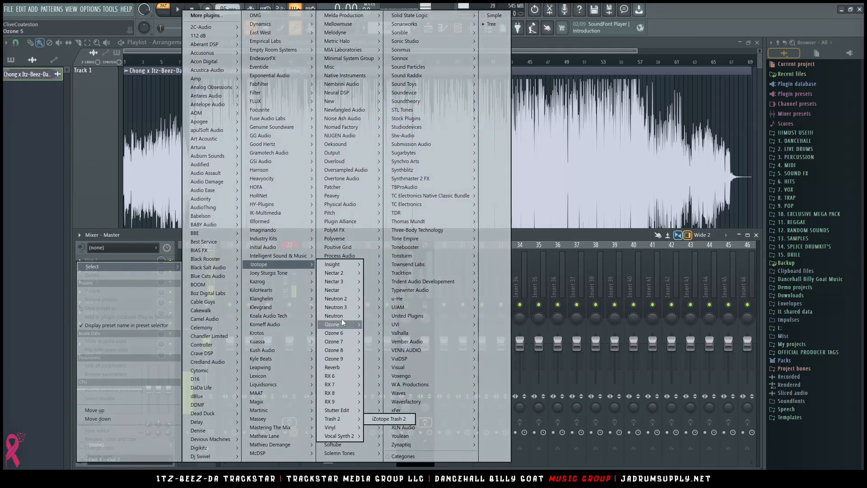
{"action": "mouse_move", "coordinate": [335, 265]}
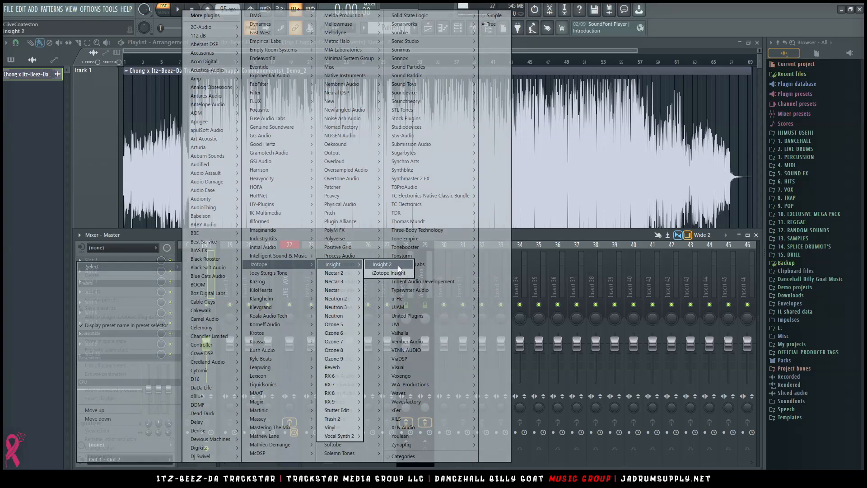
{"action": "left_click", "coordinate": [398, 265]}
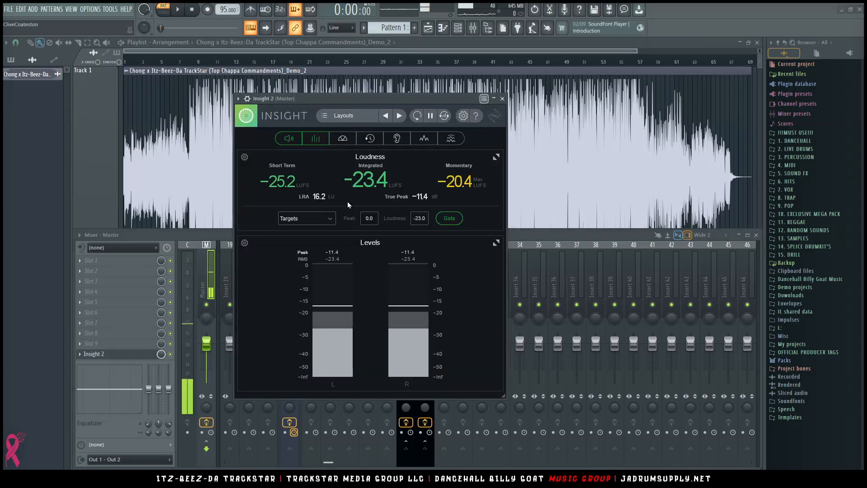
Step: Add the Sound Field module to Insight 2 and set its loudness target to -14
{"action": "left_click", "coordinate": [347, 139]}
{"action": "left_click", "coordinate": [371, 142]}
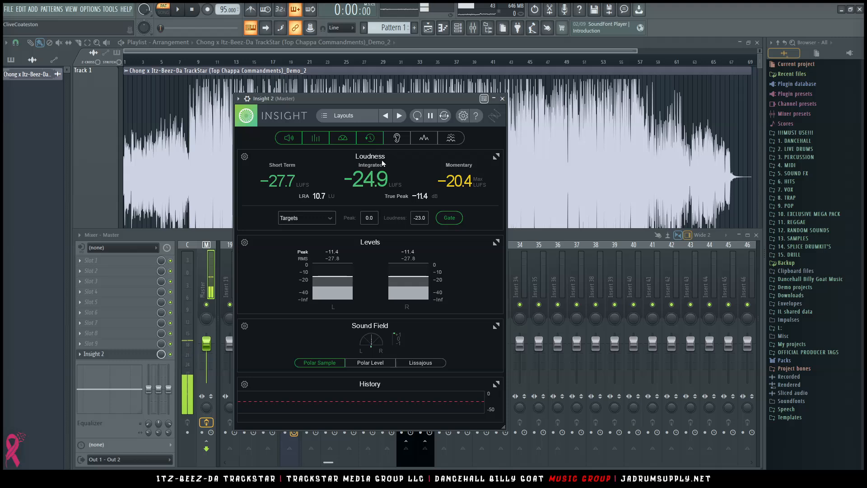
{"action": "left_click", "coordinate": [373, 141]}
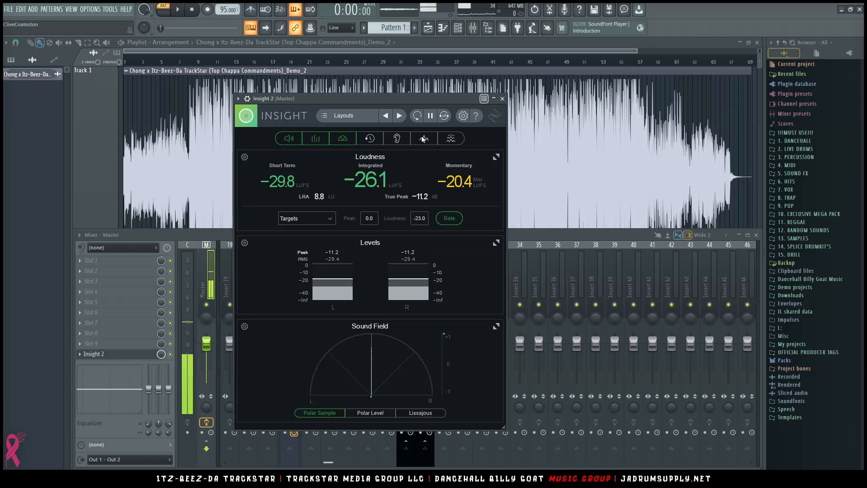
{"action": "left_click_drag", "start_coordinate": [413, 99], "coordinate": [482, 100]}
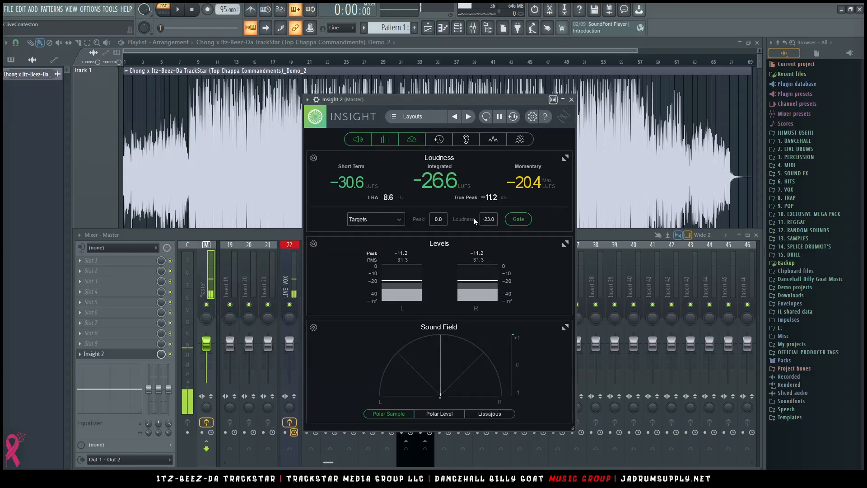
{"action": "left_click", "coordinate": [488, 220]}
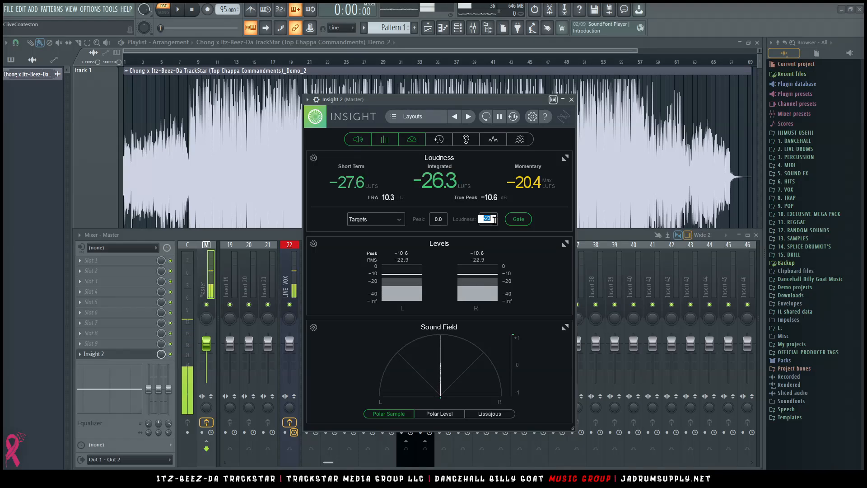
{"action": "type", "text": "-14"}
{"action": "key", "text": "Return"}
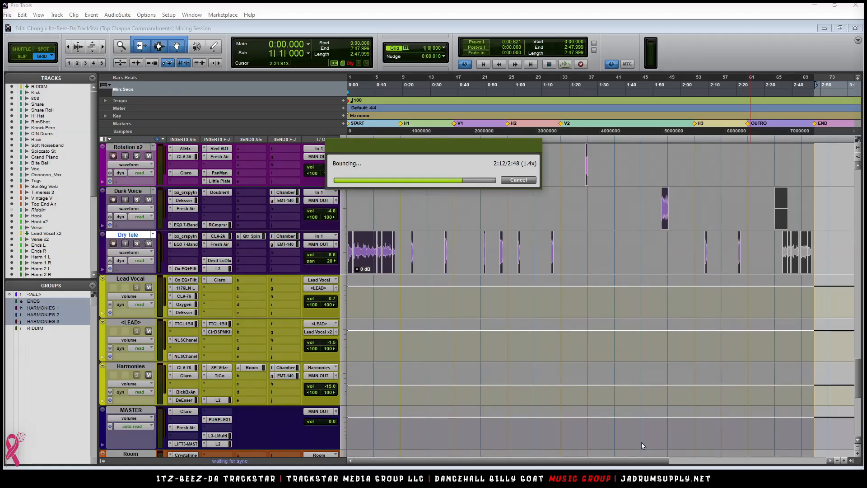
Step: Switch from Pro Tools back to FL Studio and play the _Demo_2 bounce in song mode to meter its loudness
{"action": "mouse_move", "coordinate": [648, 479]}
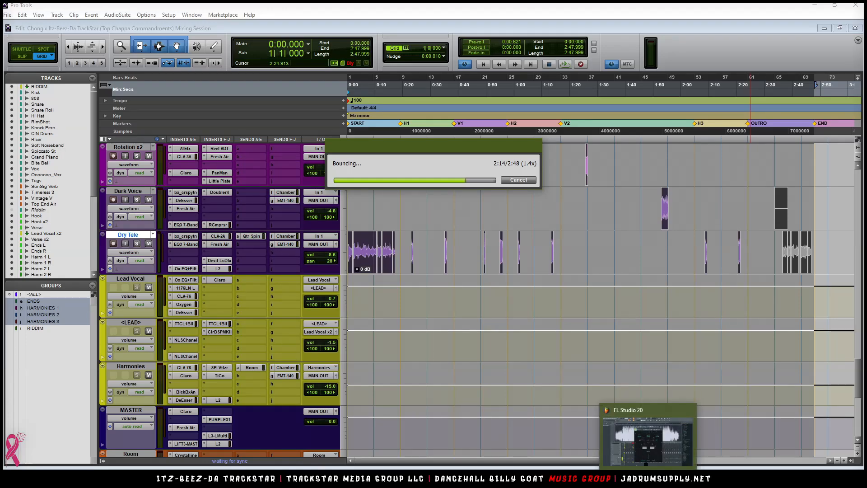
{"action": "left_click", "coordinate": [649, 436]}
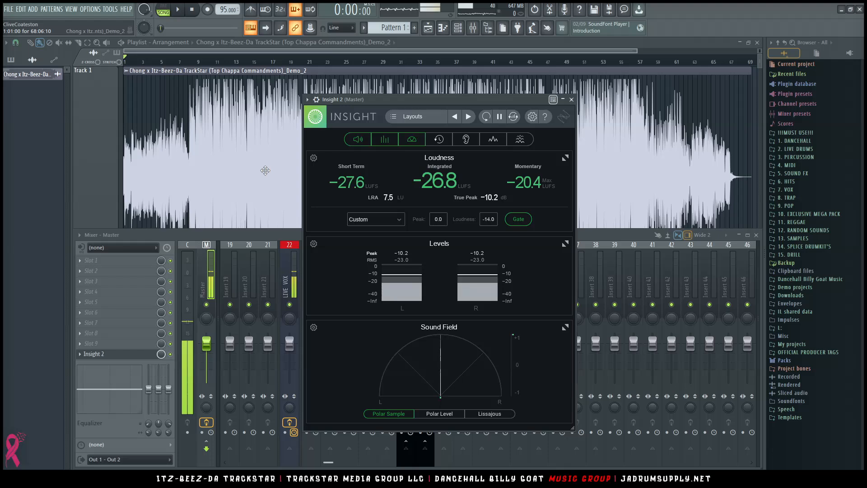
{"action": "left_click", "coordinate": [294, 289]}
{"action": "key", "text": "space"}
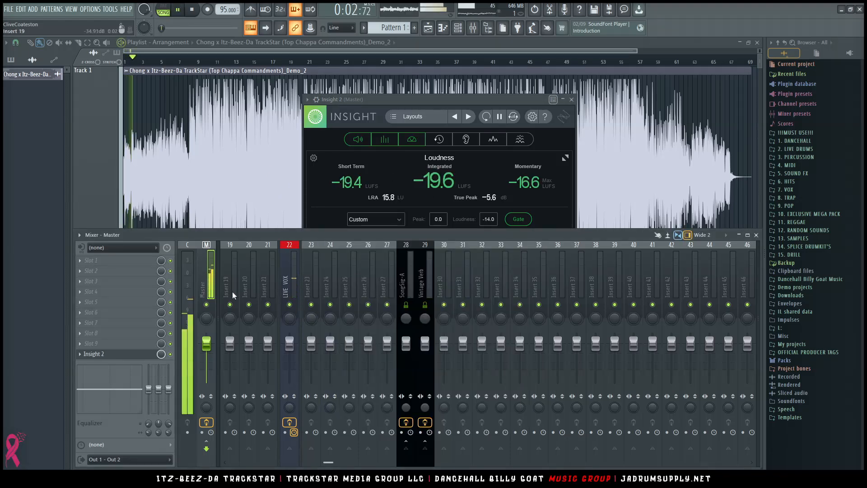
Step: Move the Insight 2 window clear of the Master effect slots and enlarge it during playback
{"action": "left_click_drag", "start_coordinate": [449, 95], "coordinate": [592, 81]}
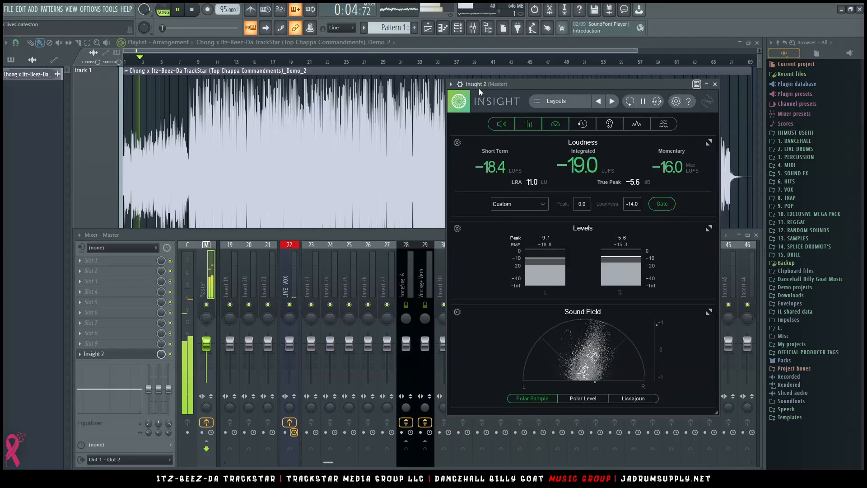
{"action": "left_click", "coordinate": [451, 84]}
{"action": "left_click", "coordinate": [470, 274]}
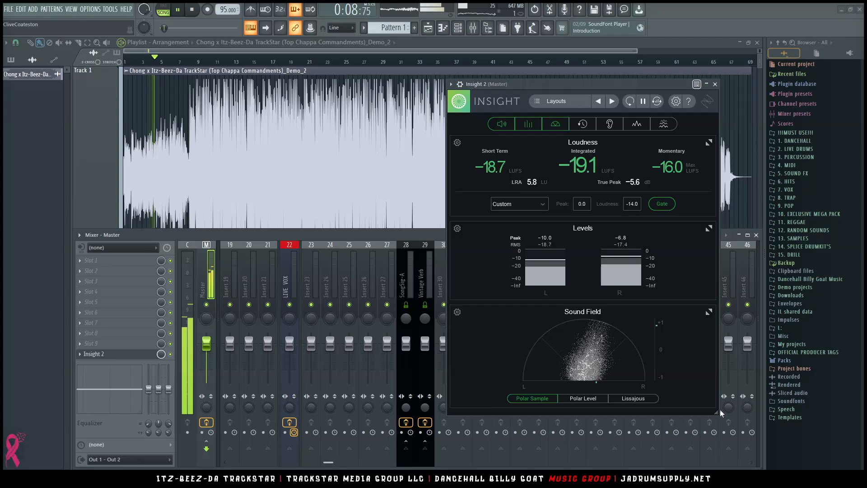
{"action": "left_click_drag", "start_coordinate": [716, 413], "coordinate": [833, 453]}
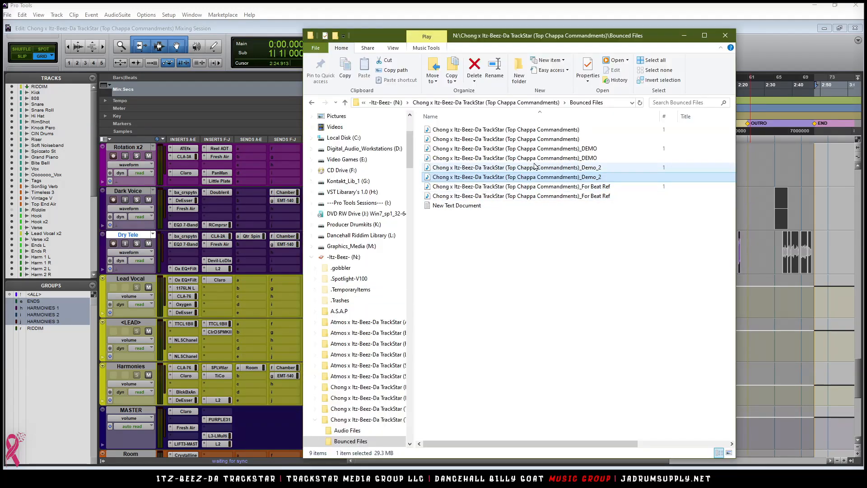
Step: Bring the new Top Chappa Commandments bounce from the Bounced Files folder into FL Studio, place it at the start of Track 2 and stop playback
{"action": "left_click", "coordinate": [534, 141]}
{"action": "left_click_drag", "start_coordinate": [534, 143], "coordinate": [679, 414]}
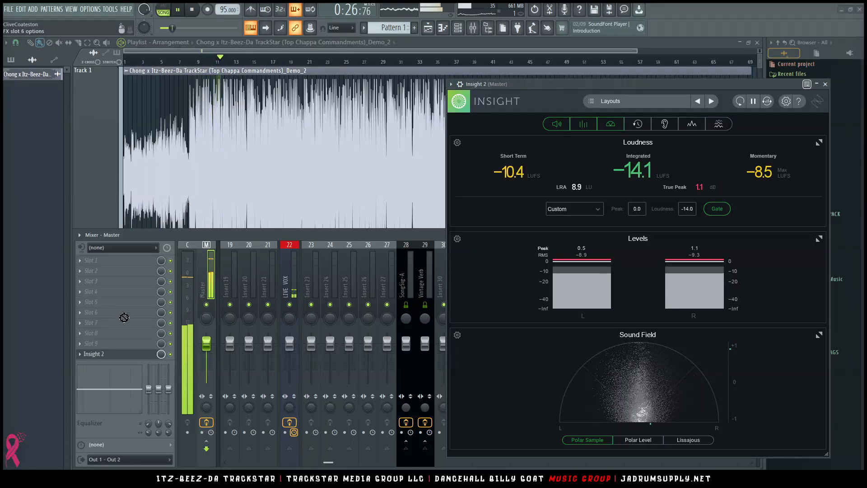
{"action": "key", "text": "F9"}
{"action": "scroll", "coordinate": [65, 88], "scroll_direction": "down", "scroll_amount": 3}
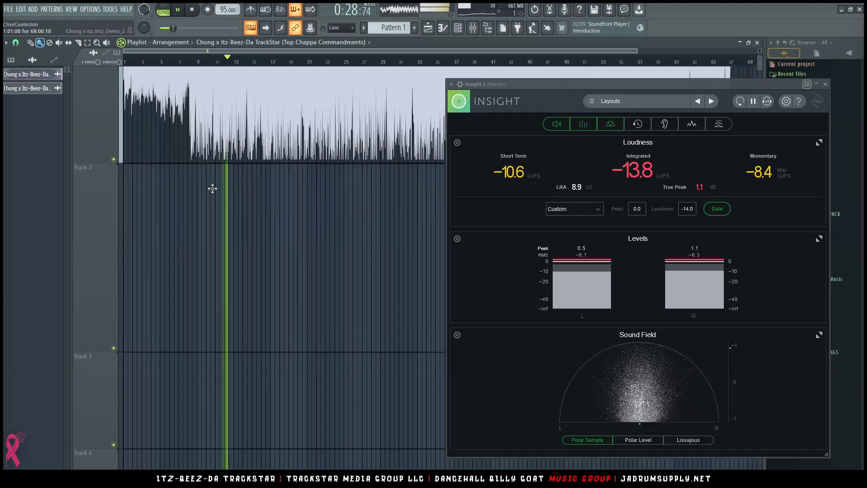
{"action": "left_click_drag", "start_coordinate": [57, 88], "coordinate": [120, 145]}
{"action": "key", "text": "space"}
{"action": "scroll", "coordinate": [153, 111], "scroll_direction": "up", "scroll_amount": 3}
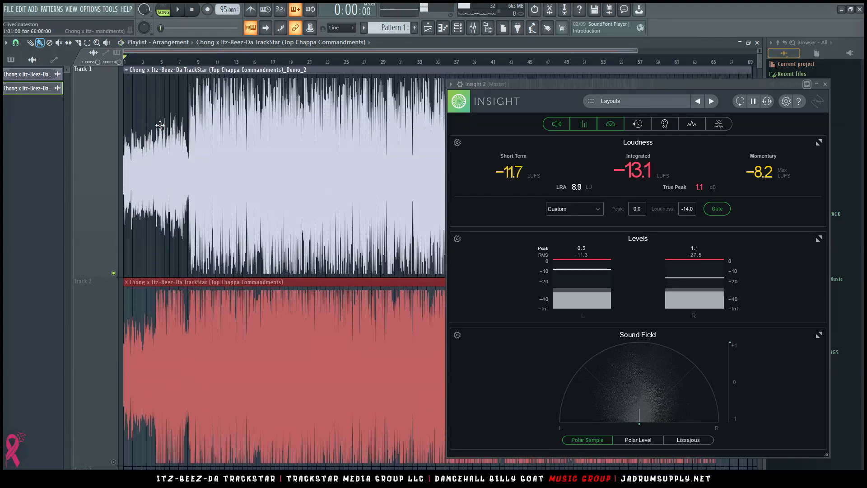
Step: Compare the waveforms of the two bounces on Tracks 1 and 2 and view each clip's sample settings
{"action": "scroll", "coordinate": [151, 169], "scroll_direction": "down", "scroll_amount": 2}
{"action": "scroll", "coordinate": [201, 120], "scroll_direction": "up", "scroll_amount": 2}
{"action": "left_click", "coordinate": [194, 184]}
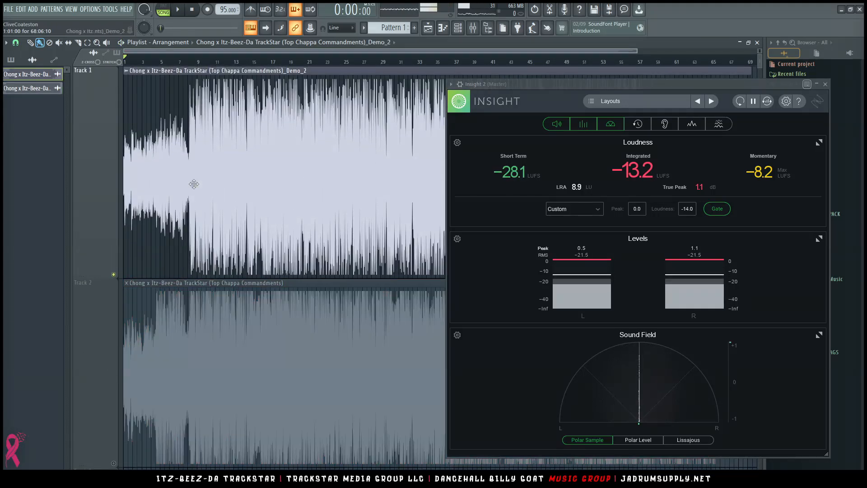
{"action": "left_click", "coordinate": [248, 328]}
{"action": "scroll", "coordinate": [249, 319], "scroll_direction": "down", "scroll_amount": 3}
{"action": "scroll", "coordinate": [274, 188], "scroll_direction": "up", "scroll_amount": 3}
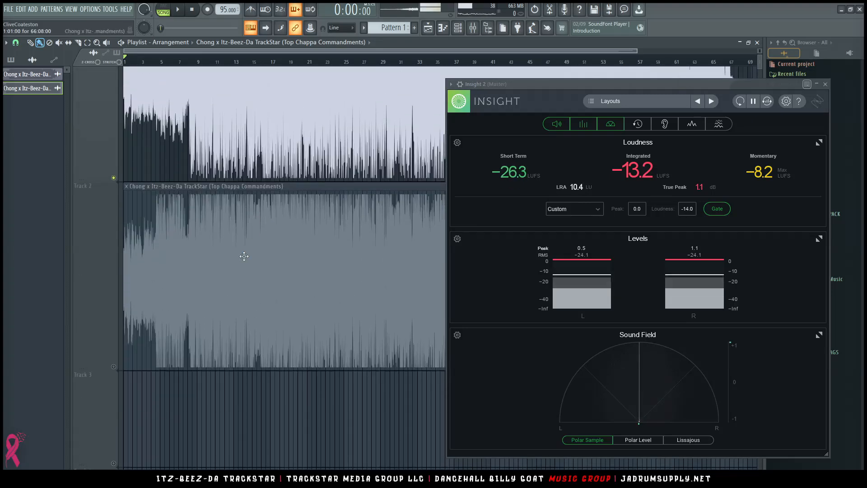
{"action": "scroll", "coordinate": [231, 246], "scroll_direction": "up", "scroll_amount": 1}
{"action": "double_click", "coordinate": [252, 355]}
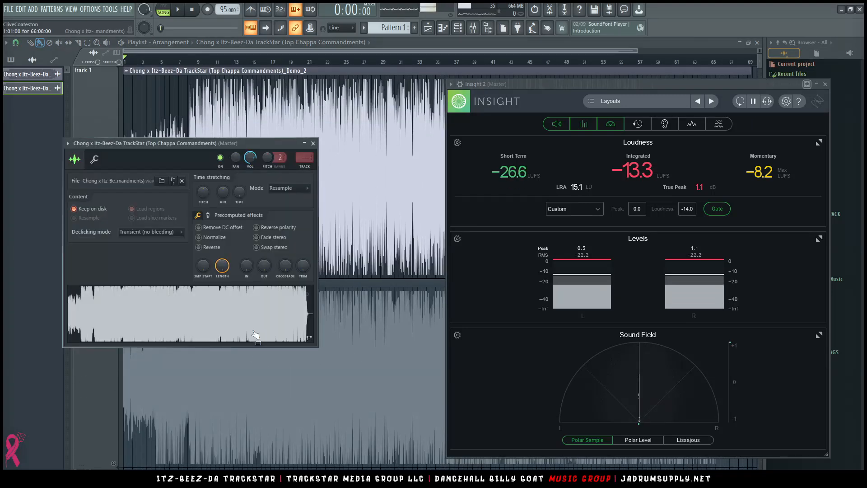
{"action": "double_click", "coordinate": [182, 113]}
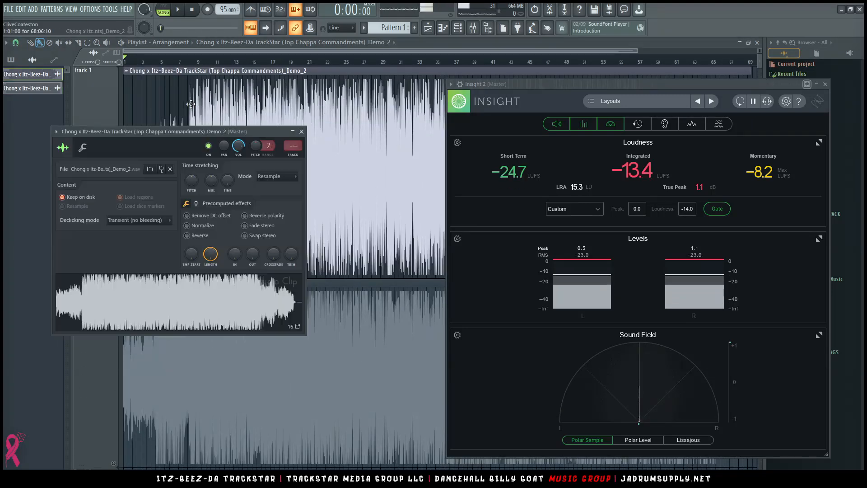
{"action": "left_click", "coordinate": [153, 394]}
Step: Examine the beginnings of both bounces up close to compare their alignment and transients
{"action": "scroll", "coordinate": [121, 351], "scroll_direction": "up", "scroll_amount": 10}
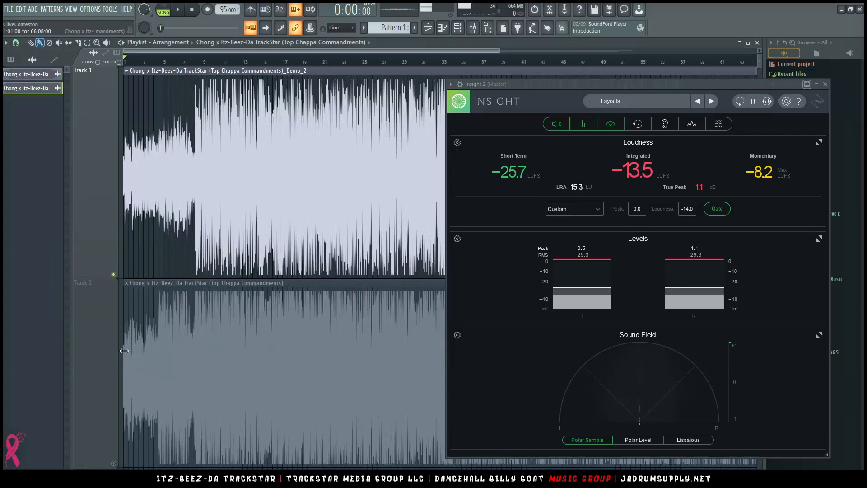
{"action": "left_click_drag", "start_coordinate": [150, 52], "coordinate": [142, 53]}
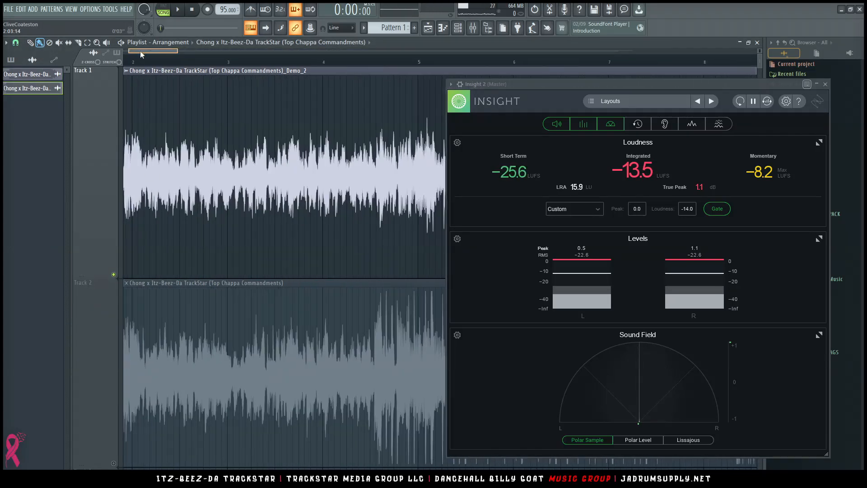
{"action": "scroll", "coordinate": [144, 281], "scroll_direction": "up", "scroll_amount": 8}
{"action": "scroll", "coordinate": [178, 105], "scroll_direction": "up", "scroll_amount": 3}
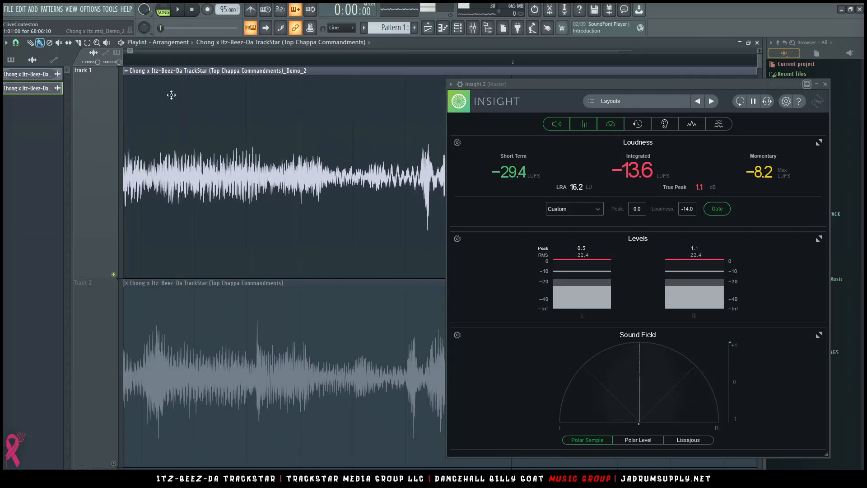
{"action": "scroll", "coordinate": [133, 58], "scroll_direction": "up", "scroll_amount": 4}
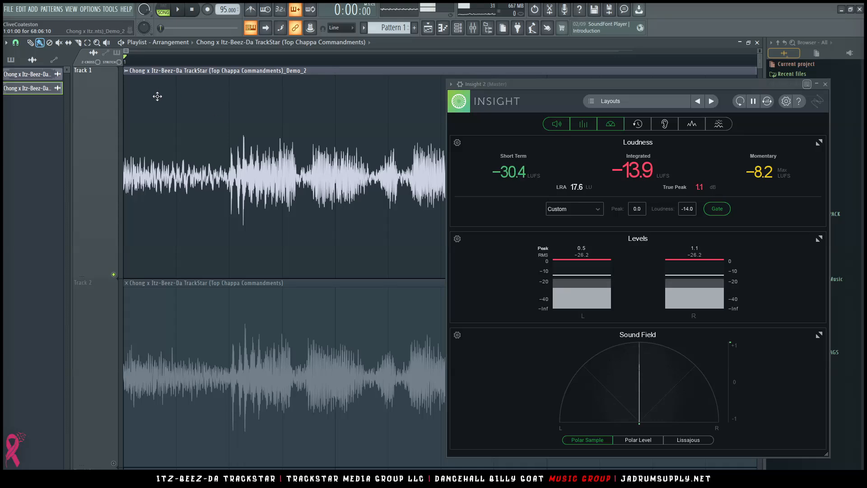
{"action": "scroll", "coordinate": [128, 290], "scroll_direction": "down", "scroll_amount": 3}
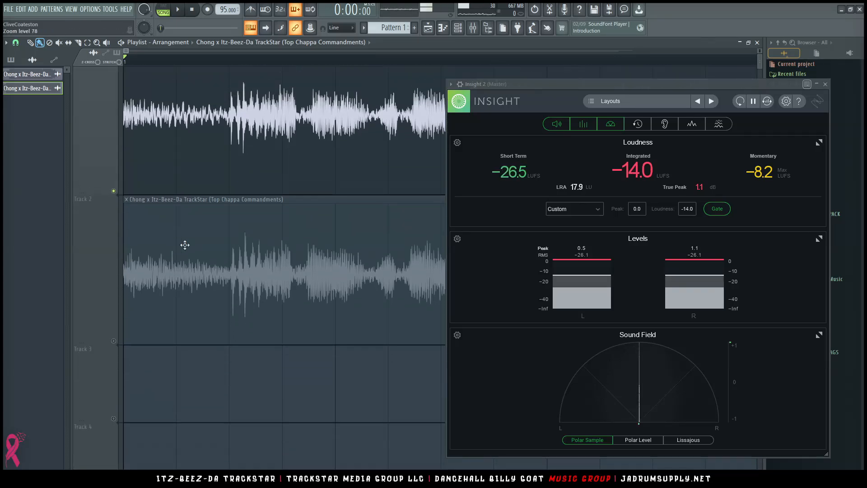
Step: Play from the start, solo Track 2 to hear the new bounce, stop playback and clear the solo
{"action": "key", "text": "space"}
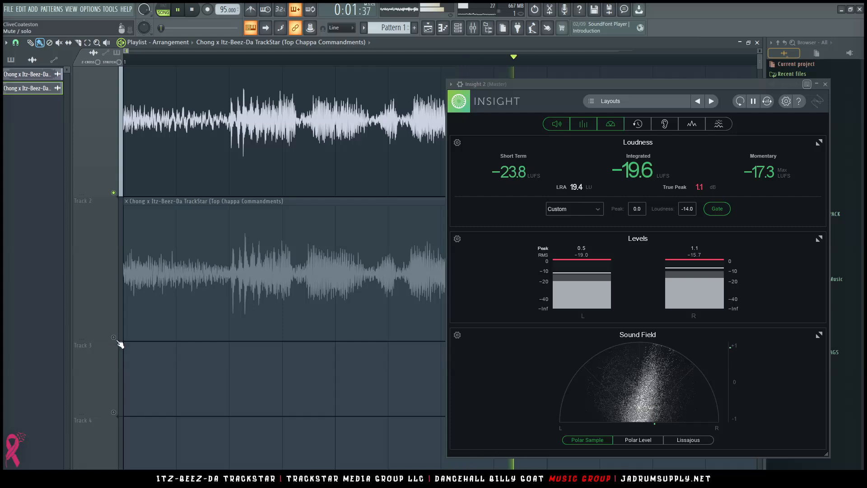
{"action": "right_click", "coordinate": [113, 337]}
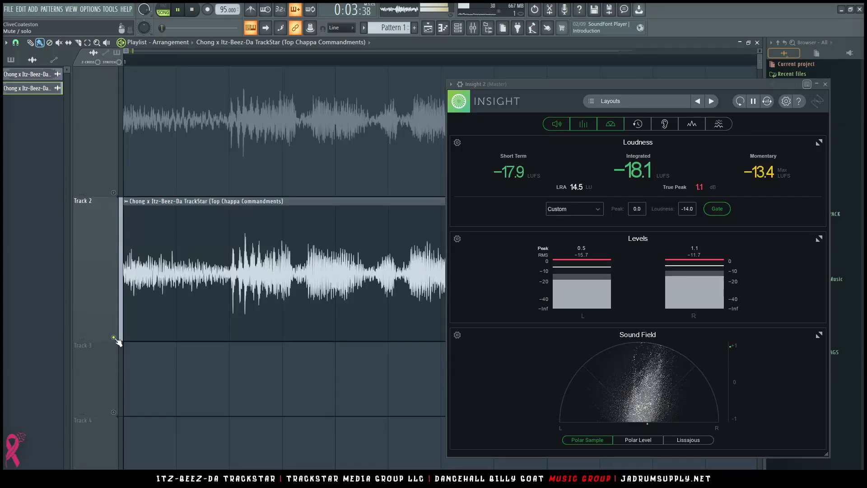
{"action": "key", "text": "space"}
{"action": "right_click", "coordinate": [113, 337]}
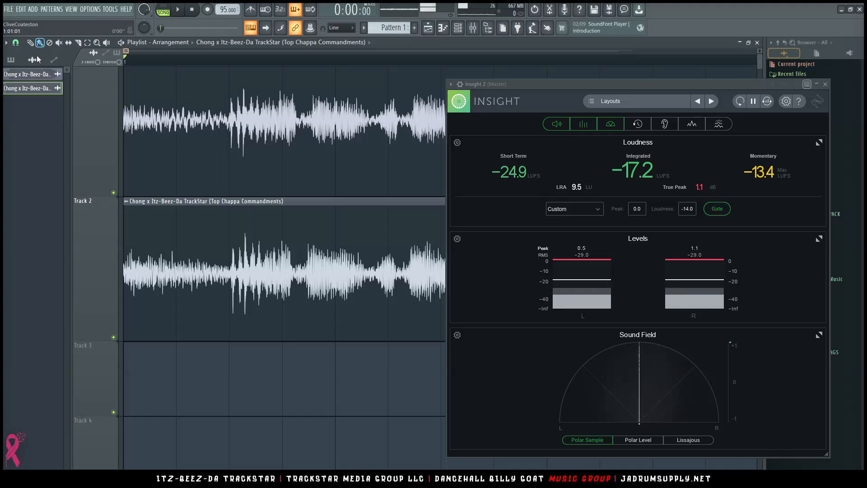
Step: Show the first bars of both bounces and play from the start with Track 2 soloed
{"action": "scroll", "coordinate": [281, 66], "scroll_direction": "down", "scroll_amount": 10}
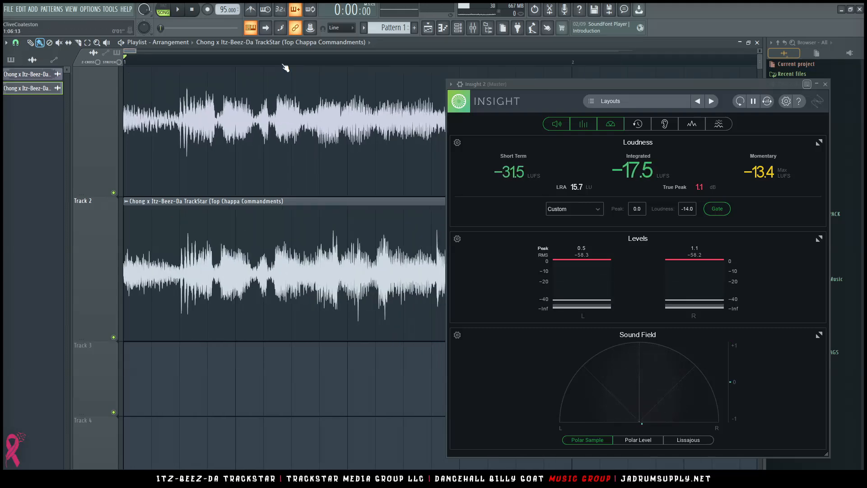
{"action": "key", "text": "space"}
{"action": "right_click", "coordinate": [113, 337]}
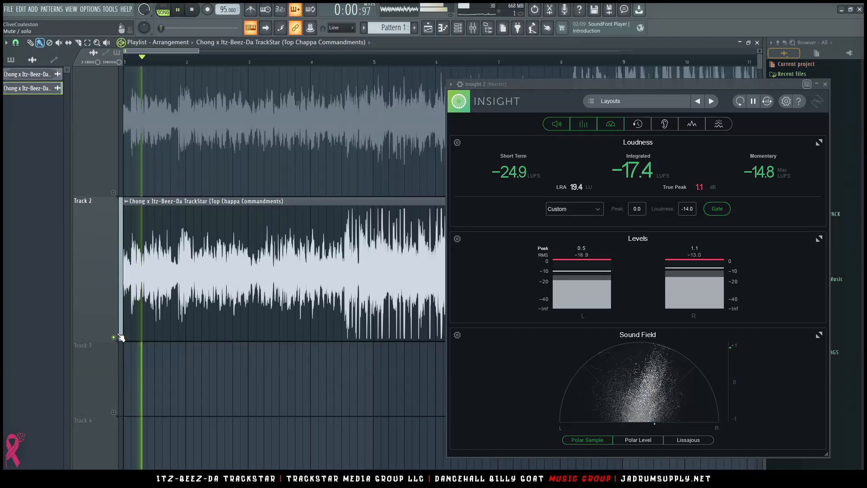
Step: Play the soloed Track 2 bounce, stop playback, and examine both waveforms up close around bar 8
{"action": "left_click", "coordinate": [325, 62]}
{"action": "scroll", "coordinate": [340, 65], "scroll_direction": "up", "scroll_amount": 4}
{"action": "scroll", "coordinate": [339, 65], "scroll_direction": "down", "scroll_amount": 5}
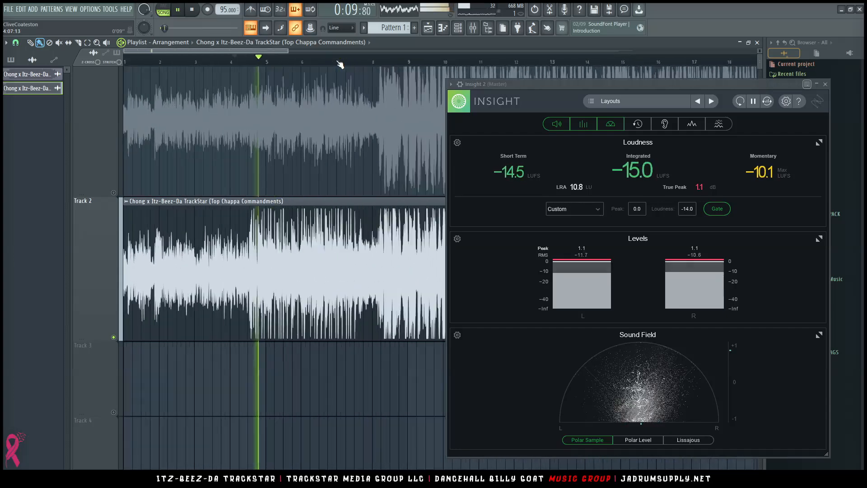
{"action": "key", "text": "space"}
{"action": "left_click", "coordinate": [326, 63]}
{"action": "scroll", "coordinate": [330, 66], "scroll_direction": "up", "scroll_amount": 4}
{"action": "scroll", "coordinate": [330, 66], "scroll_direction": "up", "scroll_amount": 2}
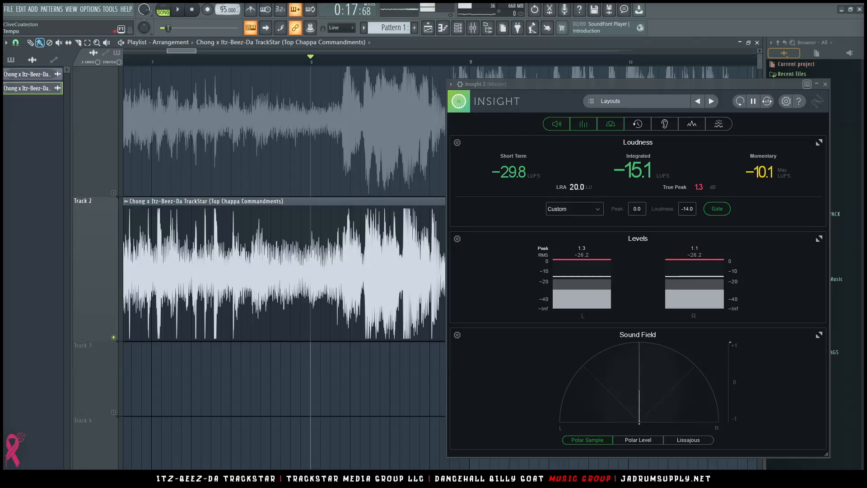
Step: Set the project tempo to 100 BPM and show both bounces close up around bar 9
{"action": "right_click", "coordinate": [225, 10]}
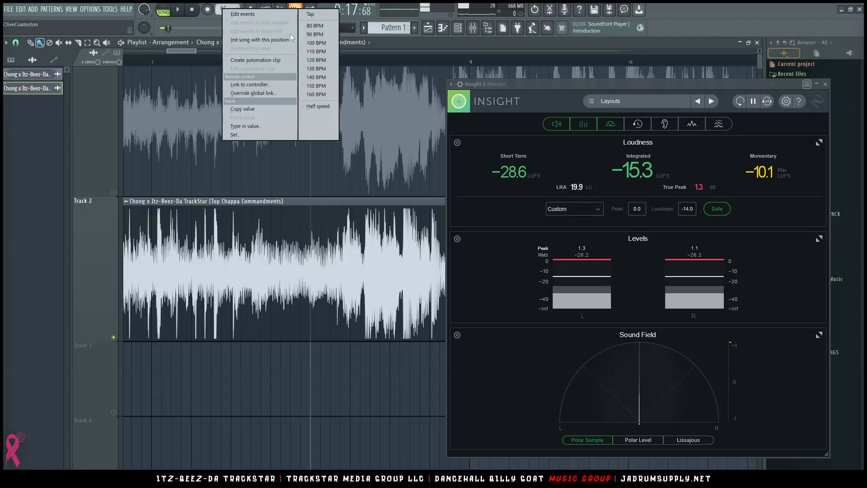
{"action": "left_click", "coordinate": [316, 45]}
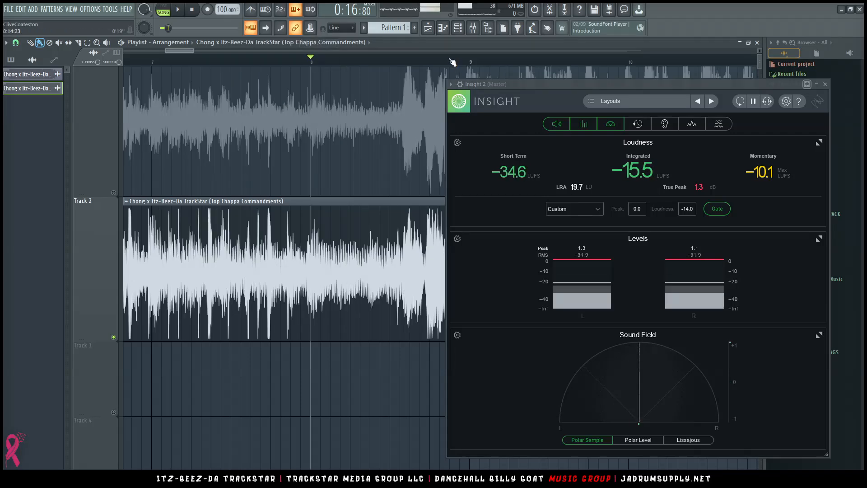
{"action": "scroll", "coordinate": [447, 62], "scroll_direction": "down", "scroll_amount": 1}
{"action": "left_click", "coordinate": [425, 63]}
{"action": "scroll", "coordinate": [458, 65], "scroll_direction": "up", "scroll_amount": 4}
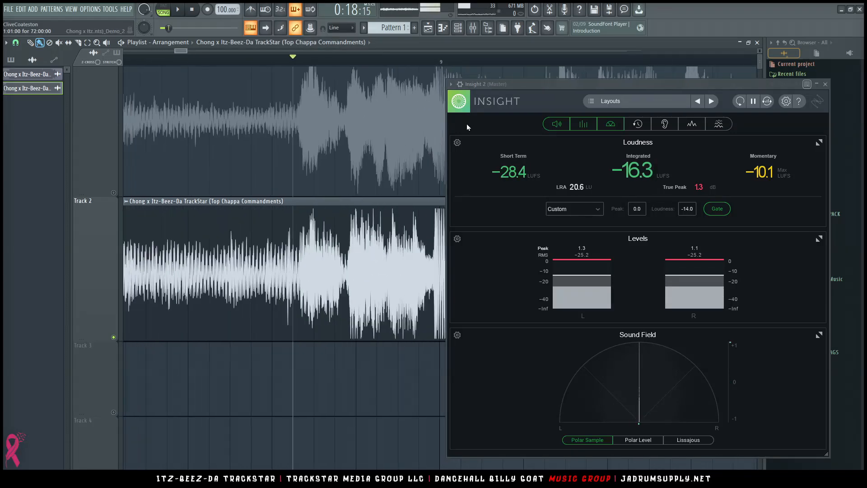
Step: Shrink the Insight 2 window, move it clear of the waveforms, and briefly play the Track 2 bounce
{"action": "left_click_drag", "start_coordinate": [598, 83], "coordinate": [570, 76]}
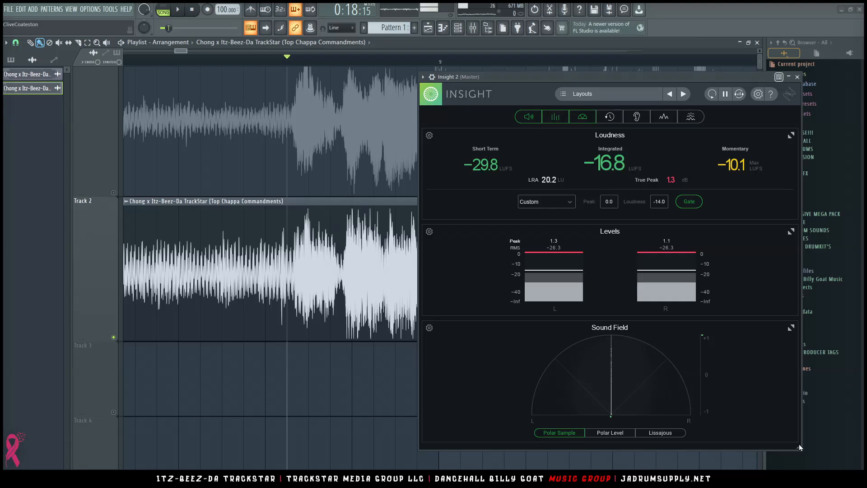
{"action": "left_click_drag", "start_coordinate": [728, 385], "coordinate": [707, 372]}
{"action": "left_click_drag", "start_coordinate": [583, 78], "coordinate": [723, 155]}
{"action": "key", "text": "space"}
{"action": "key", "text": "space"}
Step: Slide the Track 2 bounce along the timeline until its strong transient lines up with bar 9
{"action": "double_click", "coordinate": [467, 267]}
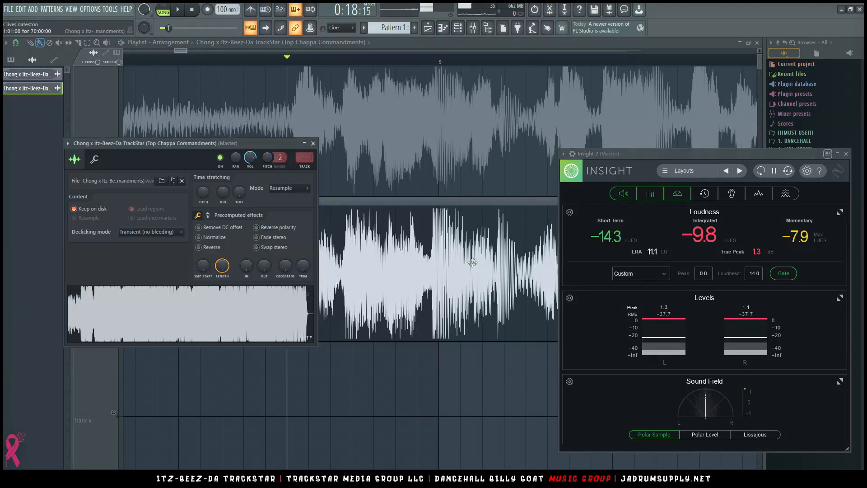
{"action": "left_click_drag", "start_coordinate": [456, 265], "coordinate": [472, 264]}
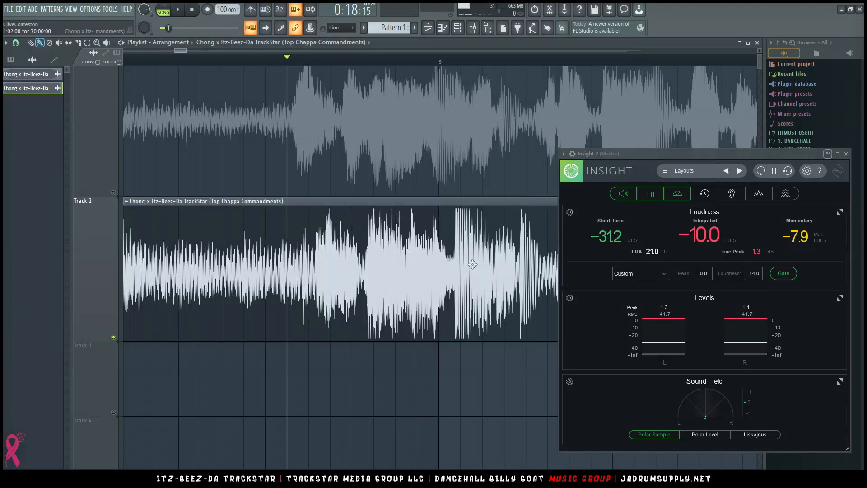
{"action": "scroll", "coordinate": [416, 258], "scroll_direction": "up", "scroll_amount": 2}
{"action": "scroll", "coordinate": [416, 258], "scroll_direction": "up", "scroll_amount": 4}
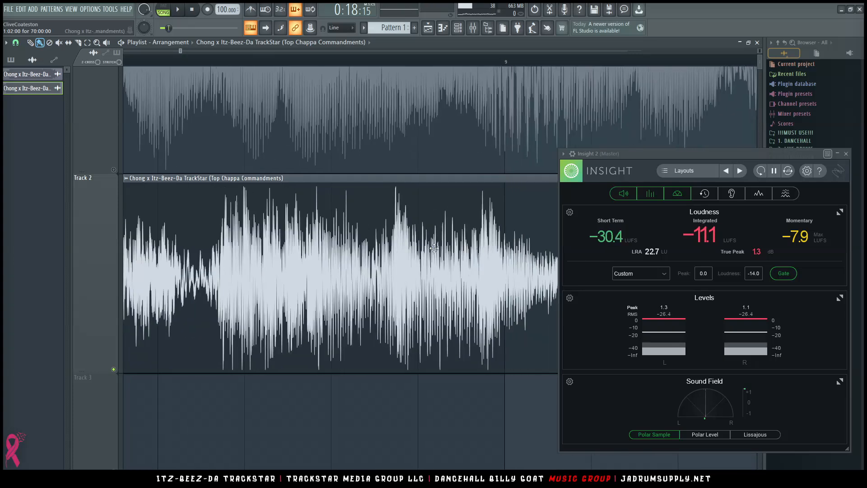
{"action": "left_click_drag", "start_coordinate": [509, 257], "coordinate": [485, 257]}
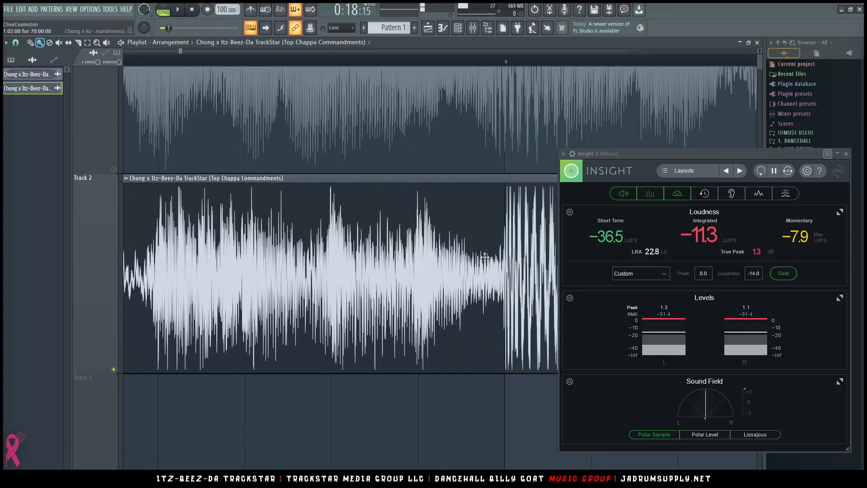
Step: Solo Track 1, slide its bounce into line with bar 9, and play it from that bar
{"action": "scroll", "coordinate": [533, 118], "scroll_direction": "up", "scroll_amount": 3}
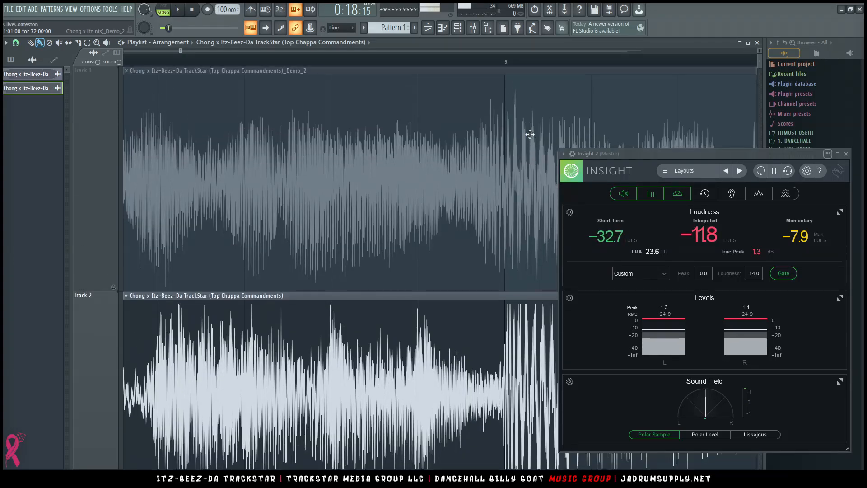
{"action": "right_click", "coordinate": [113, 288]}
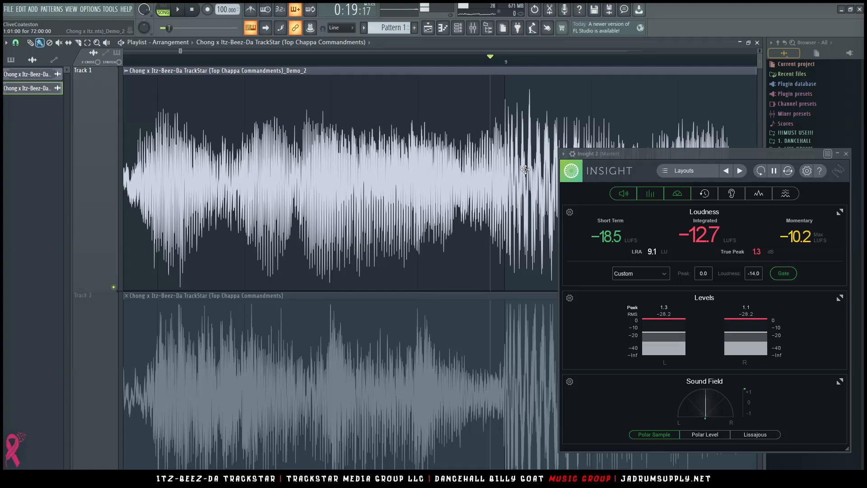
{"action": "left_click", "coordinate": [507, 60]}
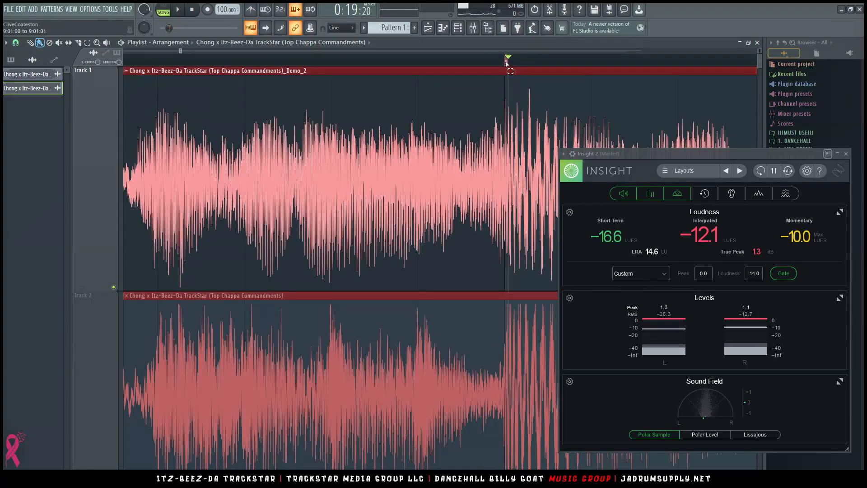
{"action": "key", "text": "space"}
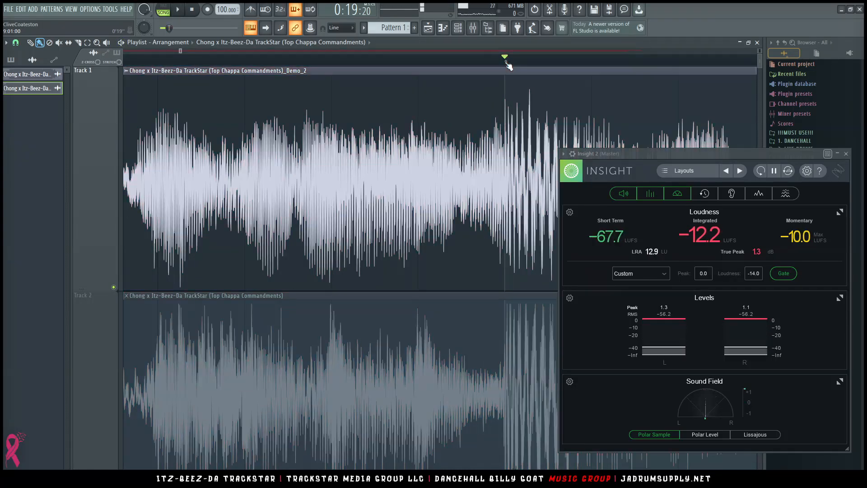
{"action": "key", "text": "space"}
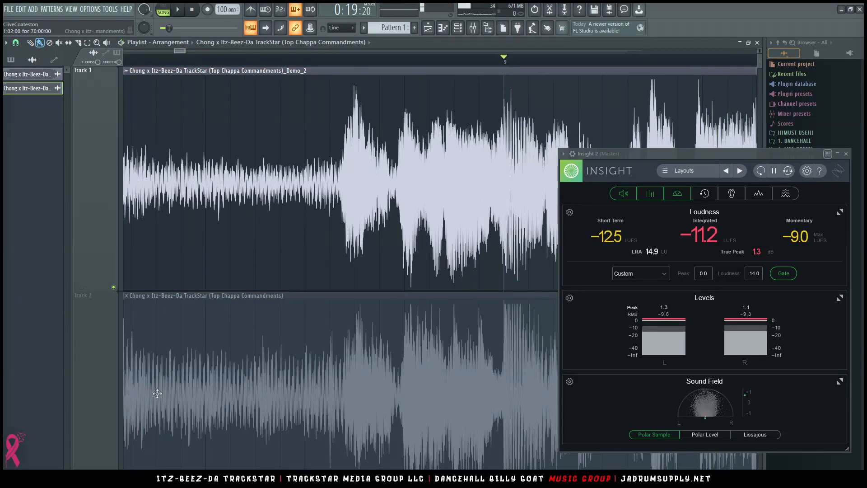
Step: Solo Track 2 to hear its bounce from bar 9, then clear the solo and show both whole clips
{"action": "scroll", "coordinate": [136, 393], "scroll_direction": "down", "scroll_amount": 4}
{"action": "scroll", "coordinate": [119, 197], "scroll_direction": "up", "scroll_amount": 1}
{"action": "left_click", "coordinate": [114, 182]}
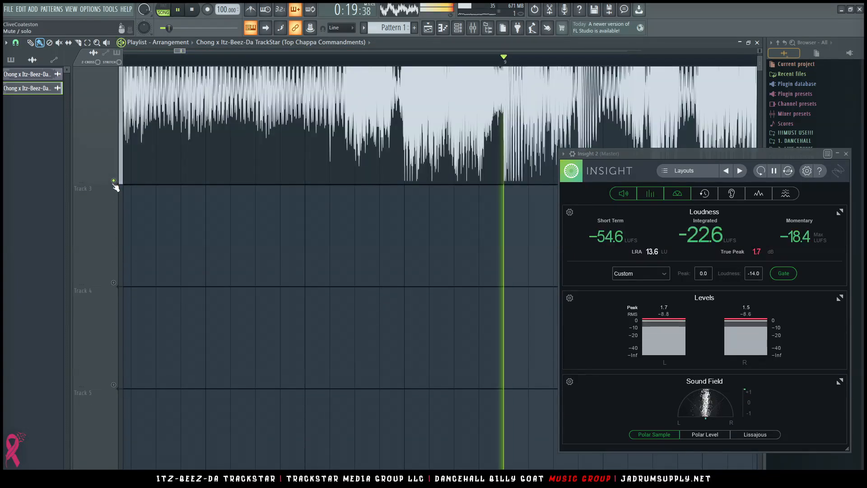
{"action": "key", "text": "shift+4"}
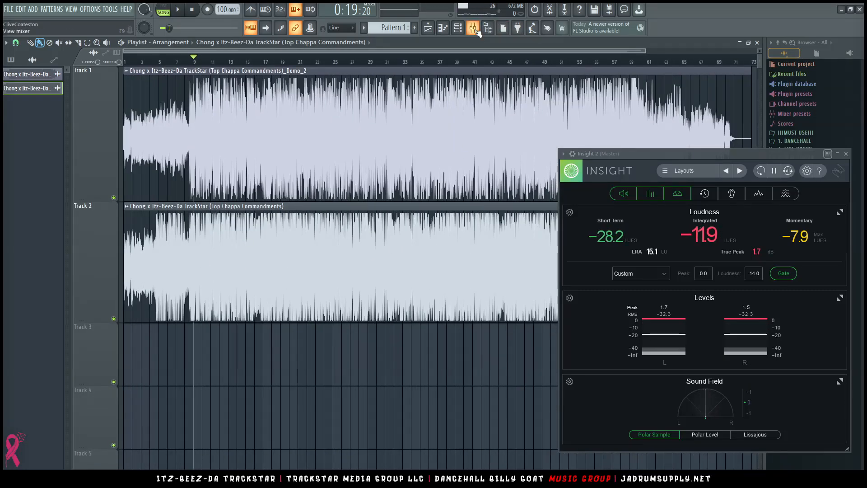
Step: Mute the LIVE VOX mixer channel and play the song from the start with Track 1 soloed
{"action": "left_click", "coordinate": [474, 30]}
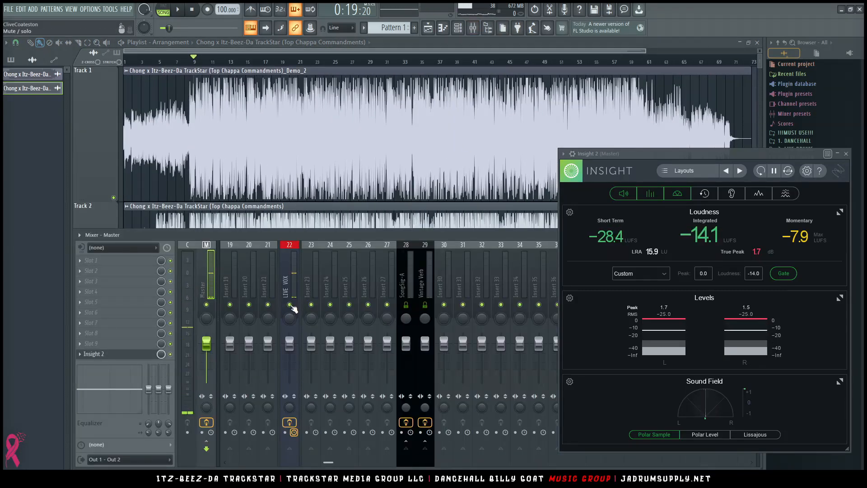
{"action": "key", "text": "F9"}
{"action": "right_click", "coordinate": [114, 197]}
{"action": "key", "text": "space"}
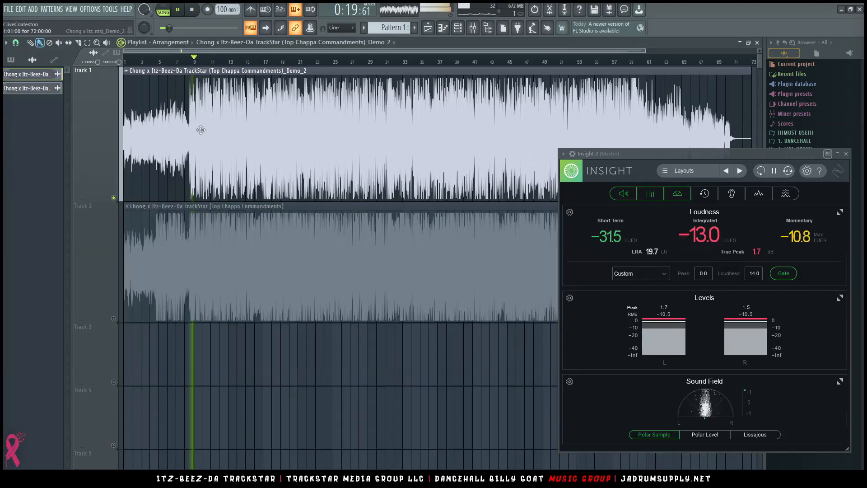
{"action": "left_click", "coordinate": [125, 63]}
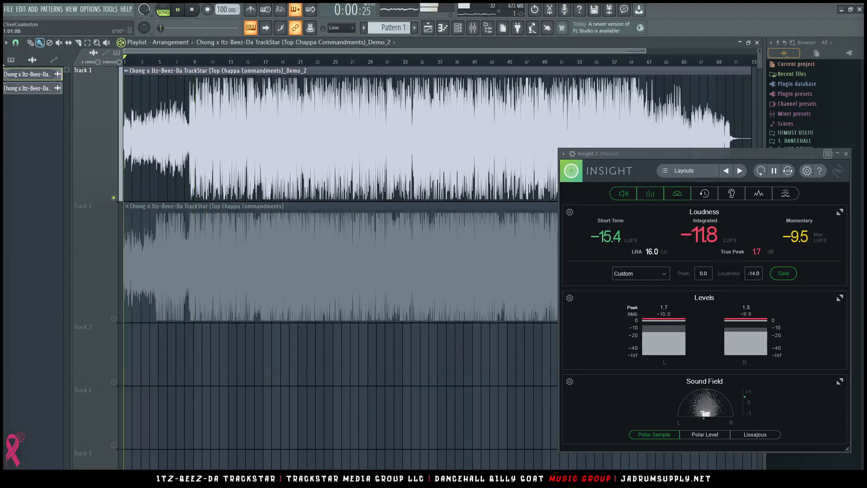
Step: Alternate the solo between Tracks 2 and 1 during playback to compare their loudness, check the master's mixer level, and stop
{"action": "right_click", "coordinate": [114, 319]}
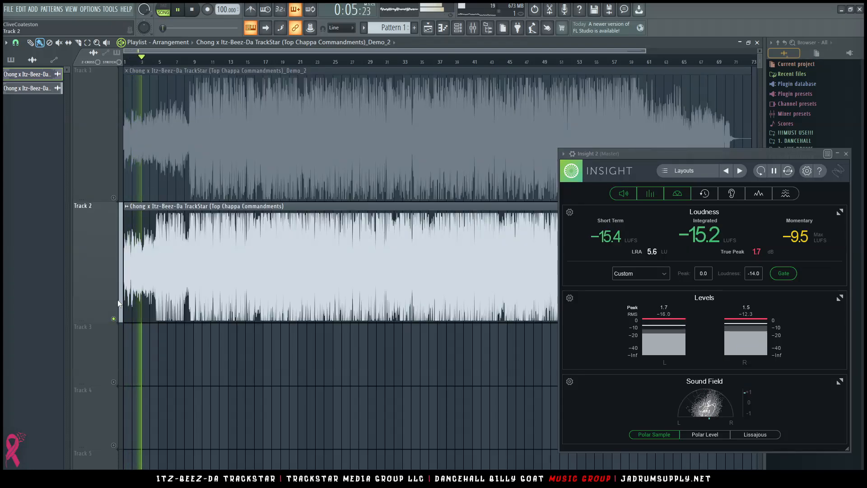
{"action": "right_click", "coordinate": [113, 198]}
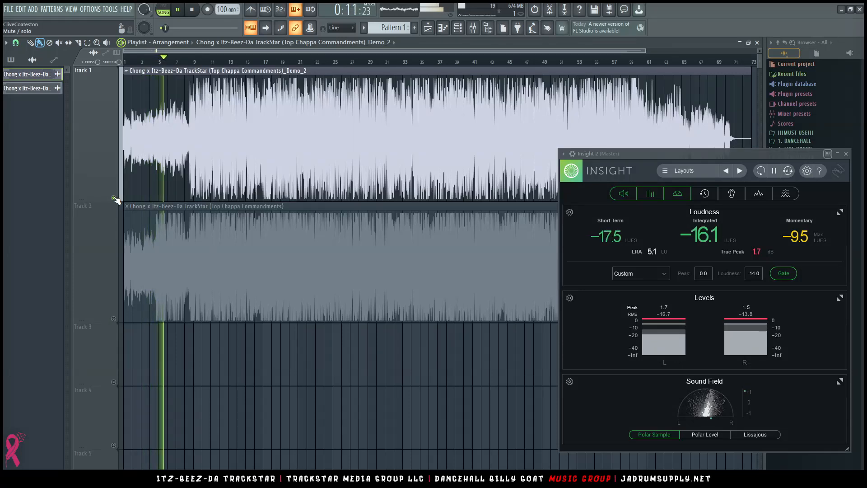
{"action": "right_click", "coordinate": [114, 320]}
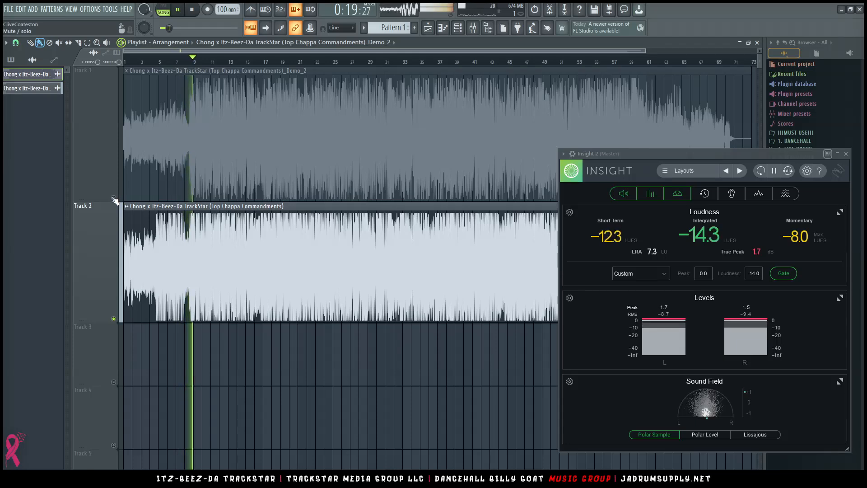
{"action": "right_click", "coordinate": [114, 198]}
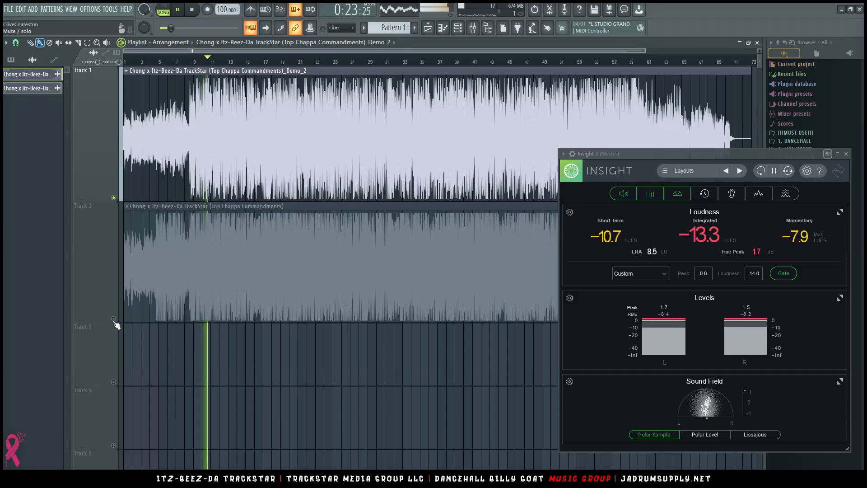
{"action": "right_click", "coordinate": [114, 319]}
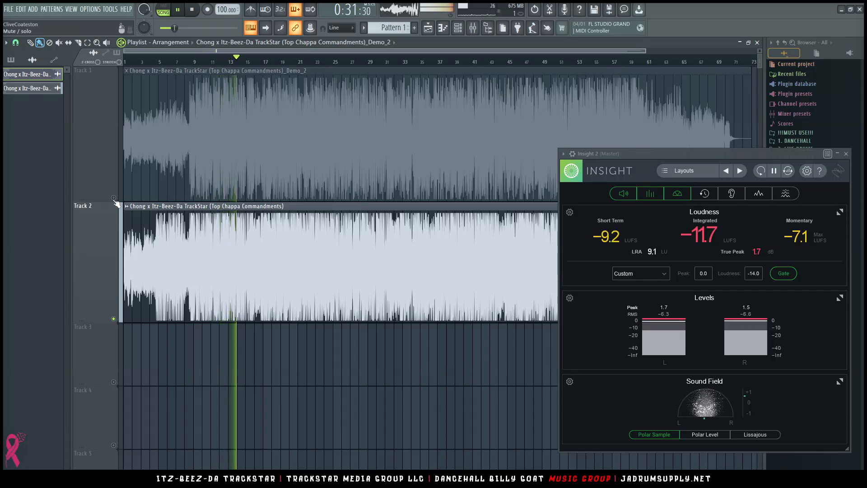
{"action": "right_click", "coordinate": [114, 198]}
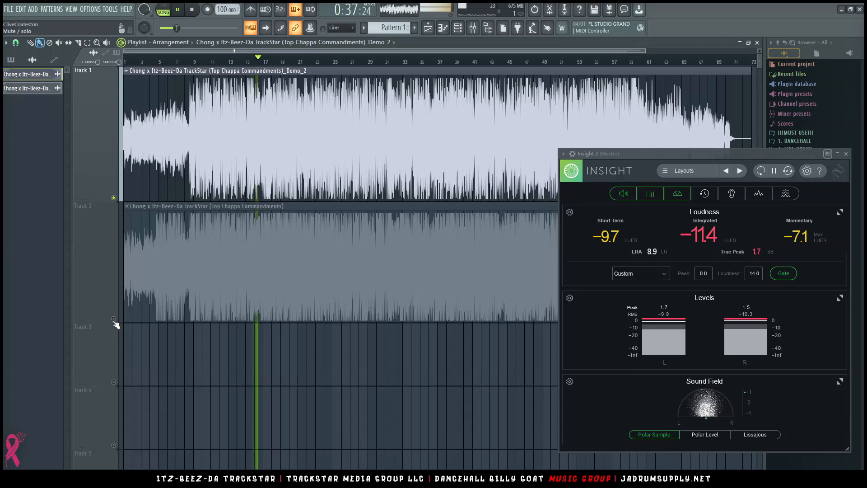
{"action": "right_click", "coordinate": [114, 319]}
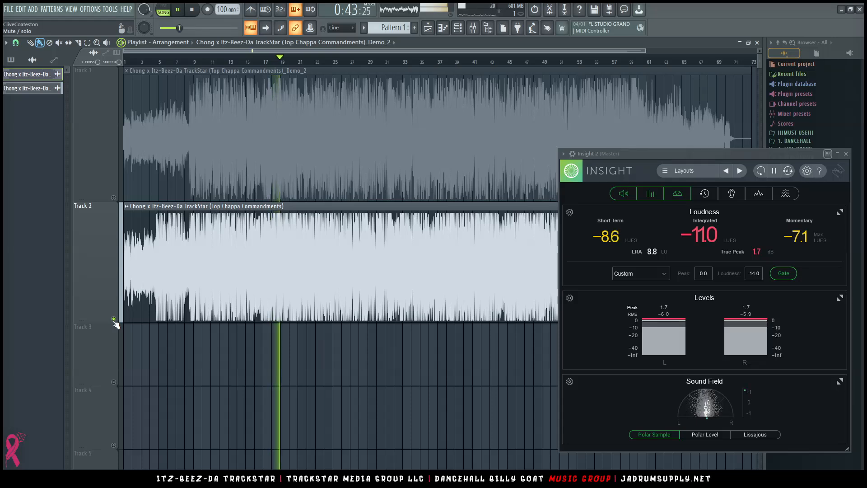
{"action": "right_click", "coordinate": [114, 198]}
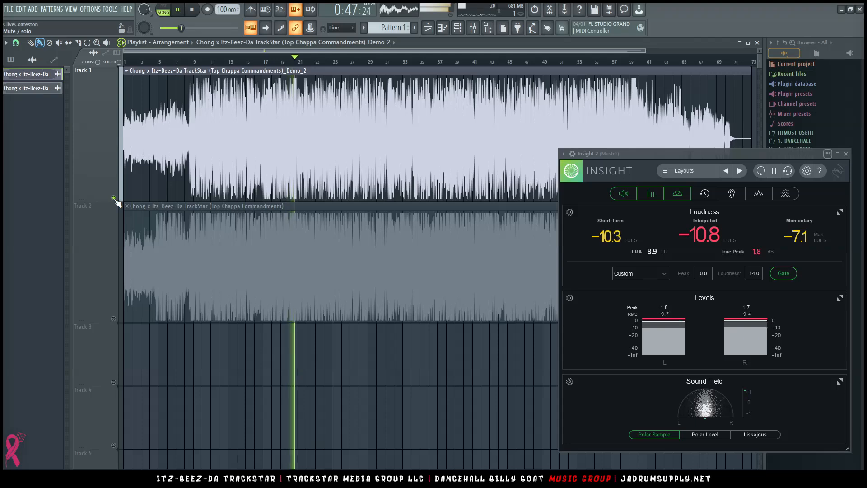
{"action": "right_click", "coordinate": [113, 320]}
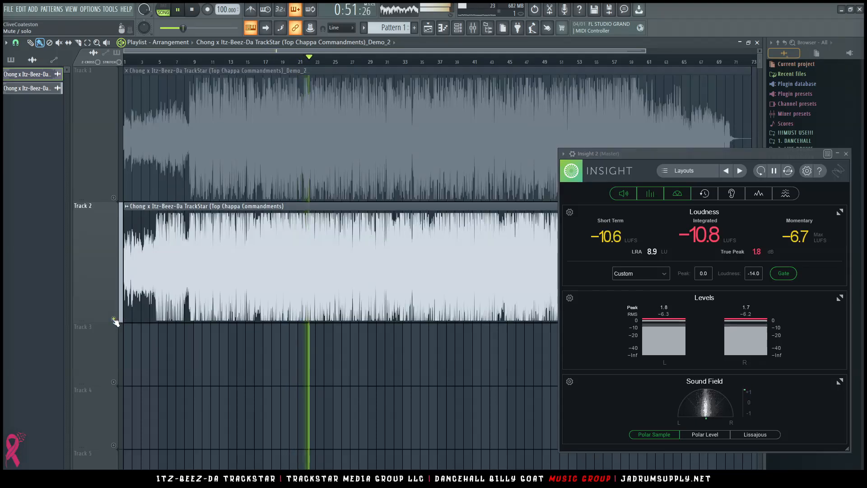
{"action": "left_click", "coordinate": [478, 29]}
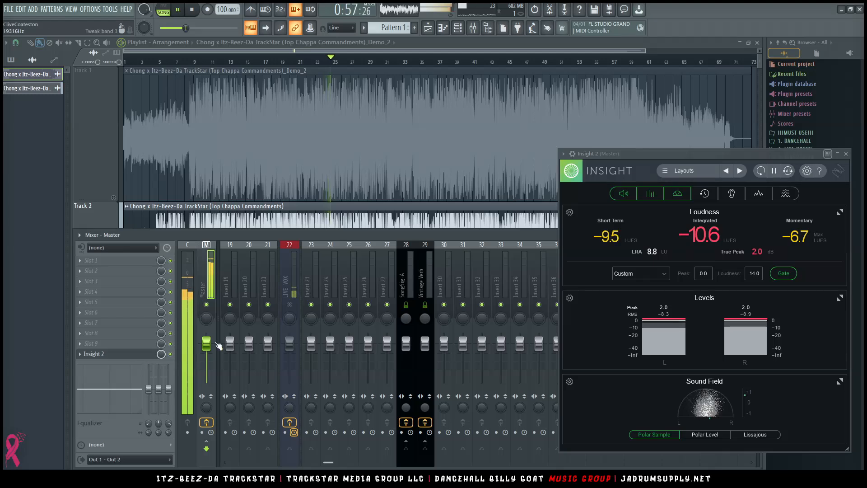
{"action": "key", "text": "space"}
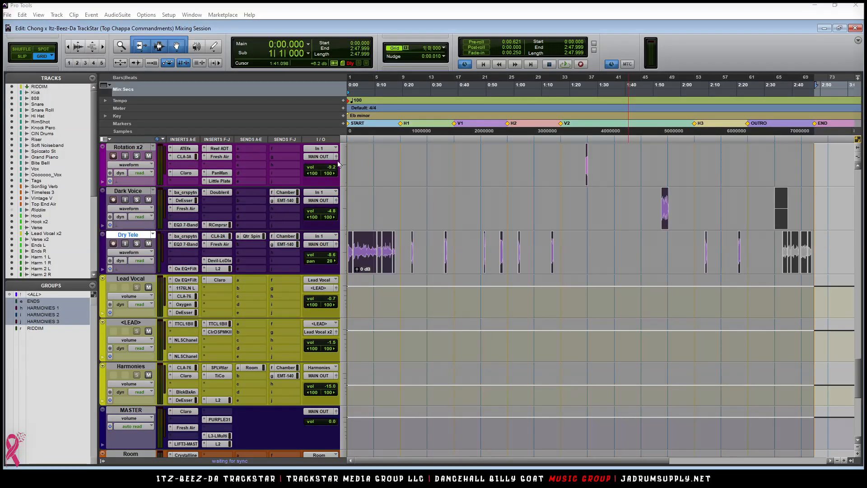
Step: Switch to Pro Tools and review the Claro, Fresh Air, LIFT3-MAST and L2 inserts on the MASTER track
{"action": "left_click", "coordinate": [183, 281]}
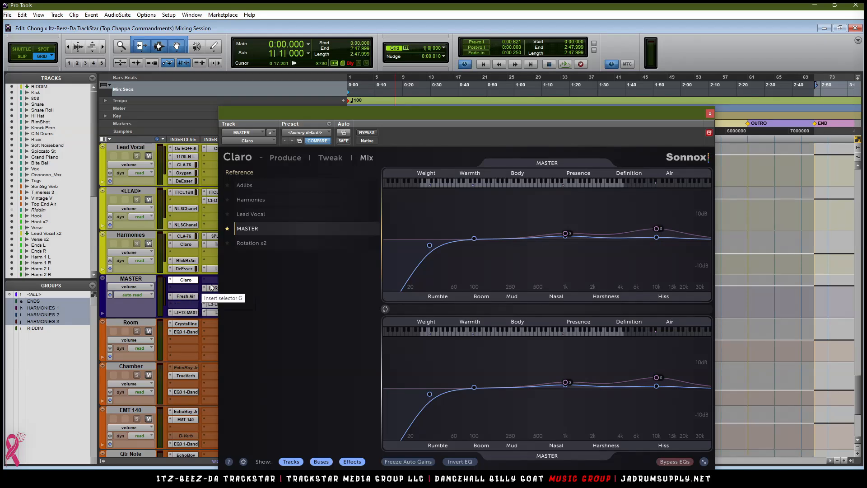
{"action": "left_click", "coordinate": [178, 296]}
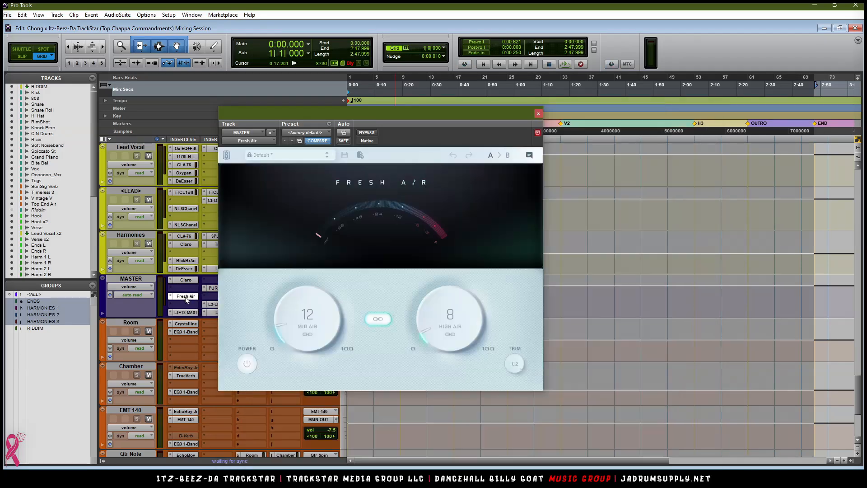
{"action": "left_click", "coordinate": [183, 314]}
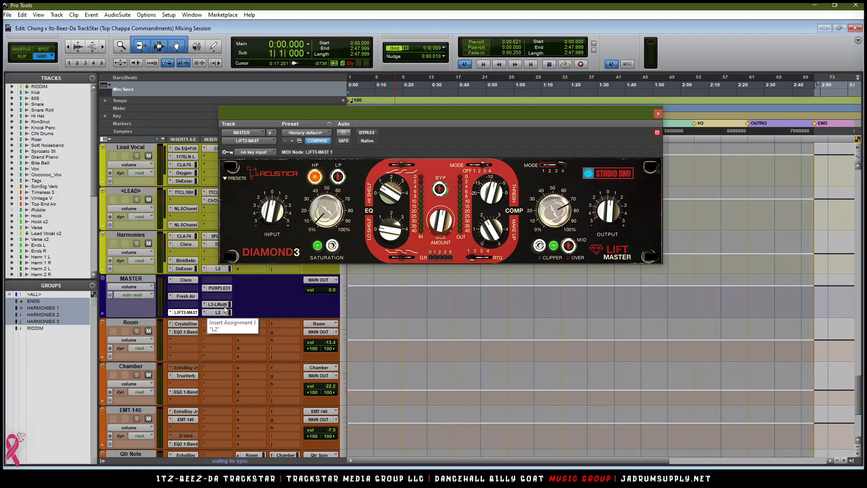
{"action": "left_click", "coordinate": [219, 312]}
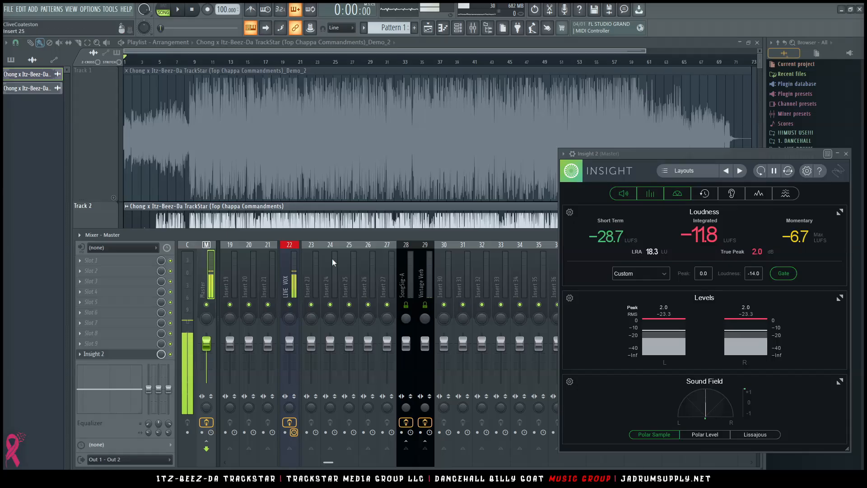
Step: Switch to FL Studio, remove the bounce from Track 1, and play Track 2 with its clip's sample settings open
{"action": "key", "text": "F9"}
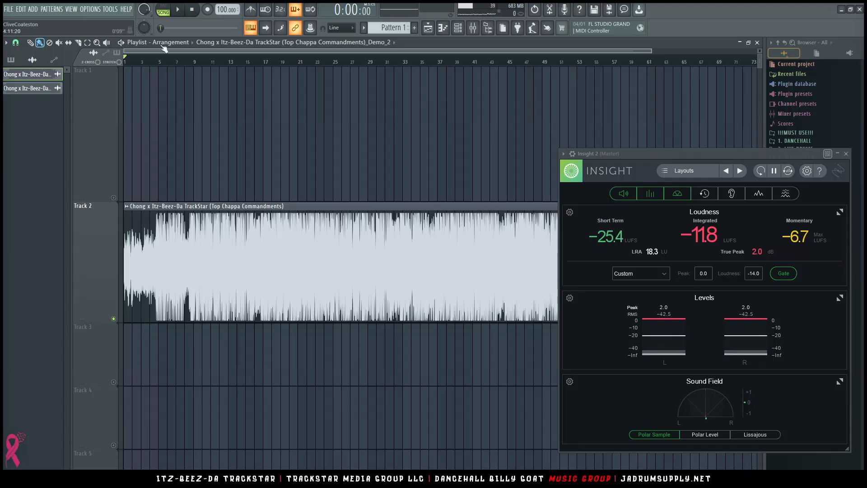
{"action": "key", "text": "space"}
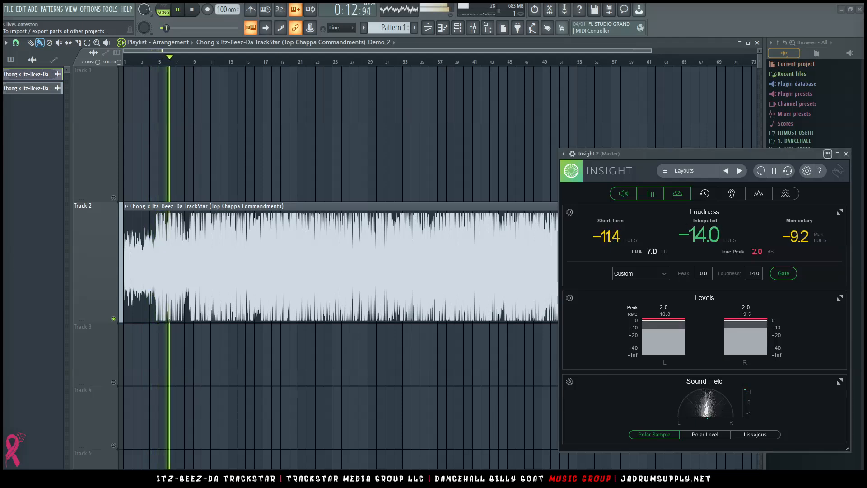
{"action": "double_click", "coordinate": [419, 269]}
{"action": "left_click_drag", "start_coordinate": [231, 145], "coordinate": [457, 76]}
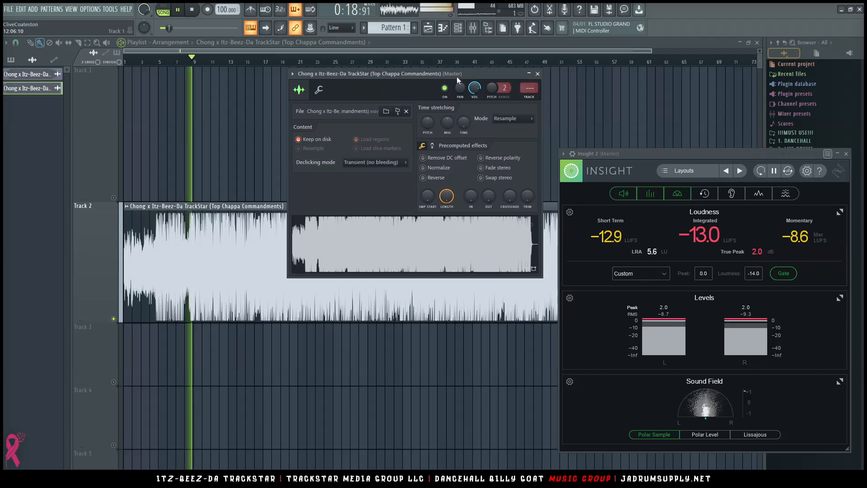